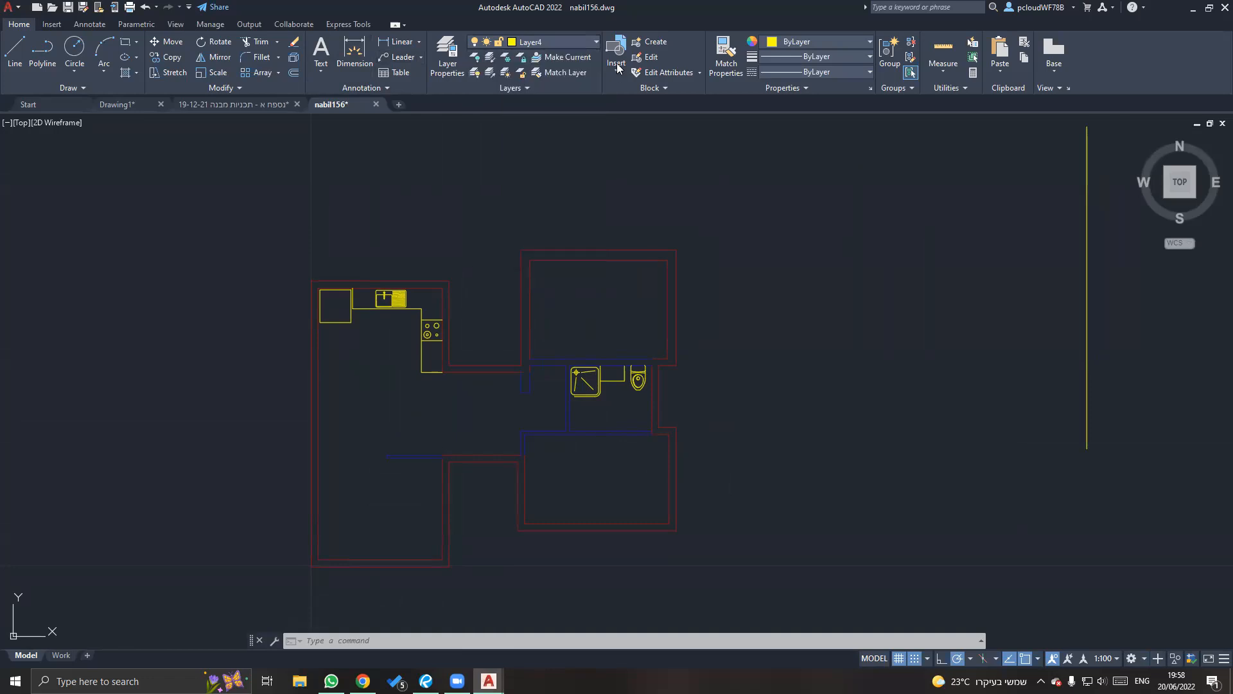
Open the layer properties manager and enlarge it to show the full layer list.
middle_click_drag(642, 188, 667, 208)
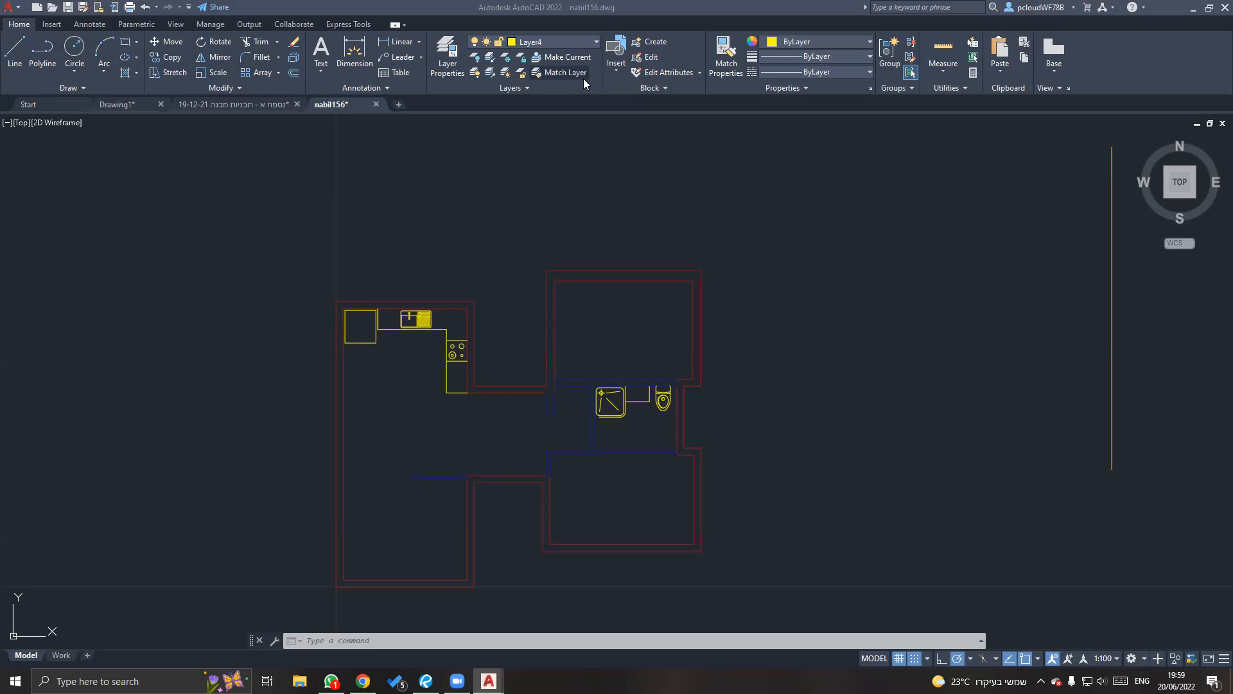
left_click(447, 55)
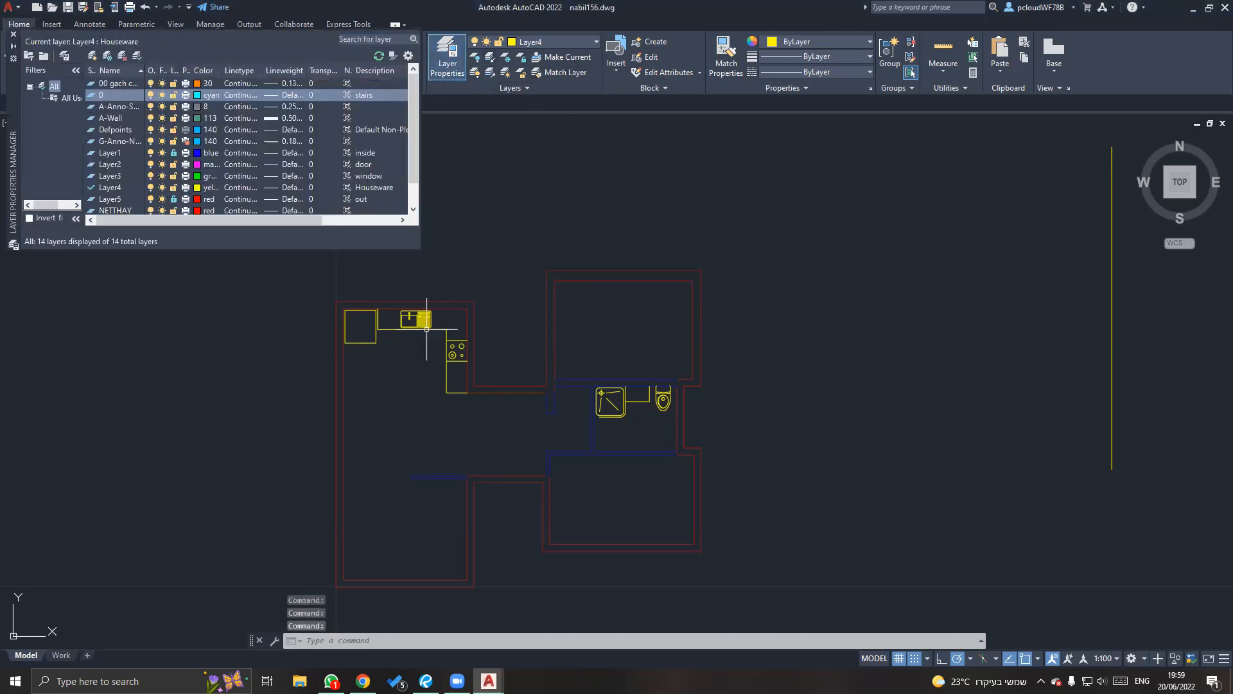
left_click_drag(420, 249, 694, 410)
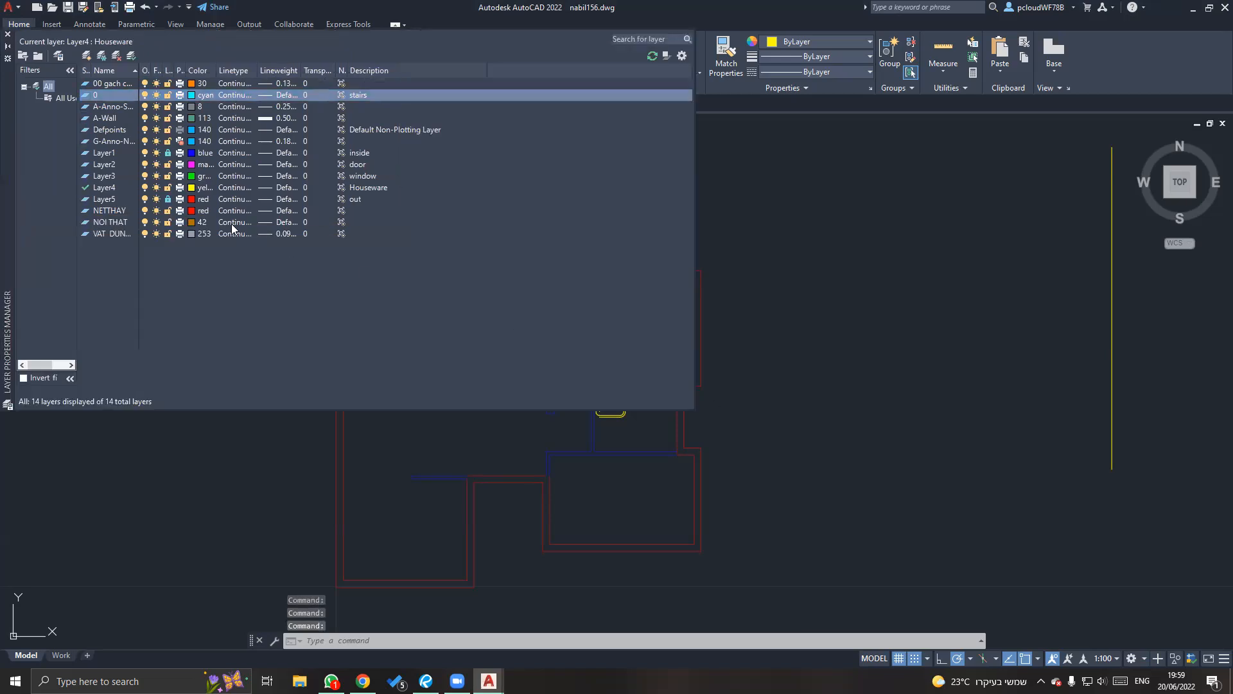
Rename the Houseware layer, Layer4, as Dimension and widen the layer name column.
left_click(110, 188)
left_click(114, 191)
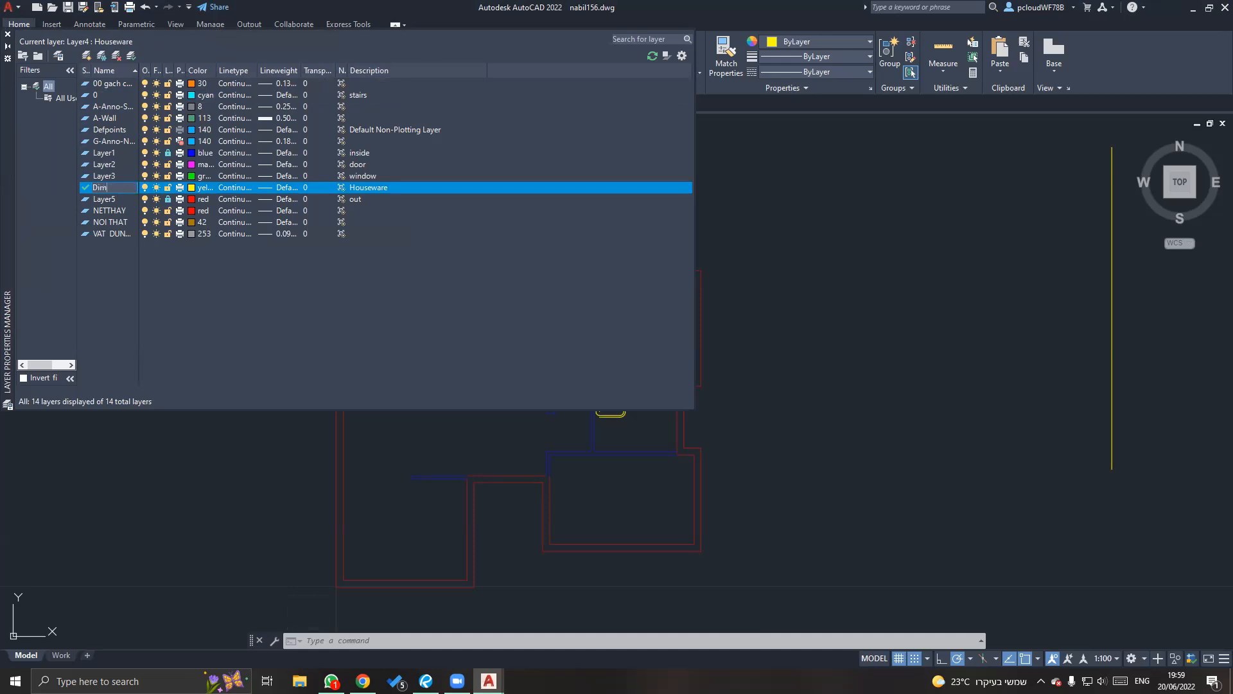
key("Return")
left_click_drag(137, 70, 201, 70)
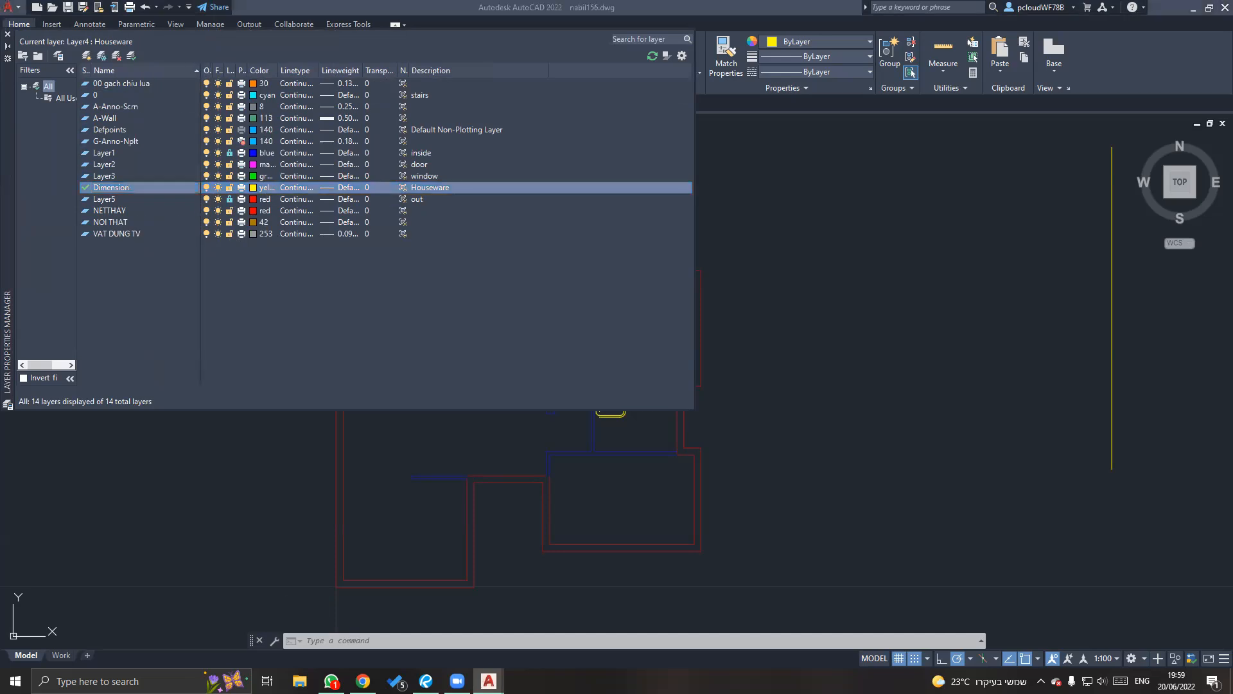
left_click(8, 33)
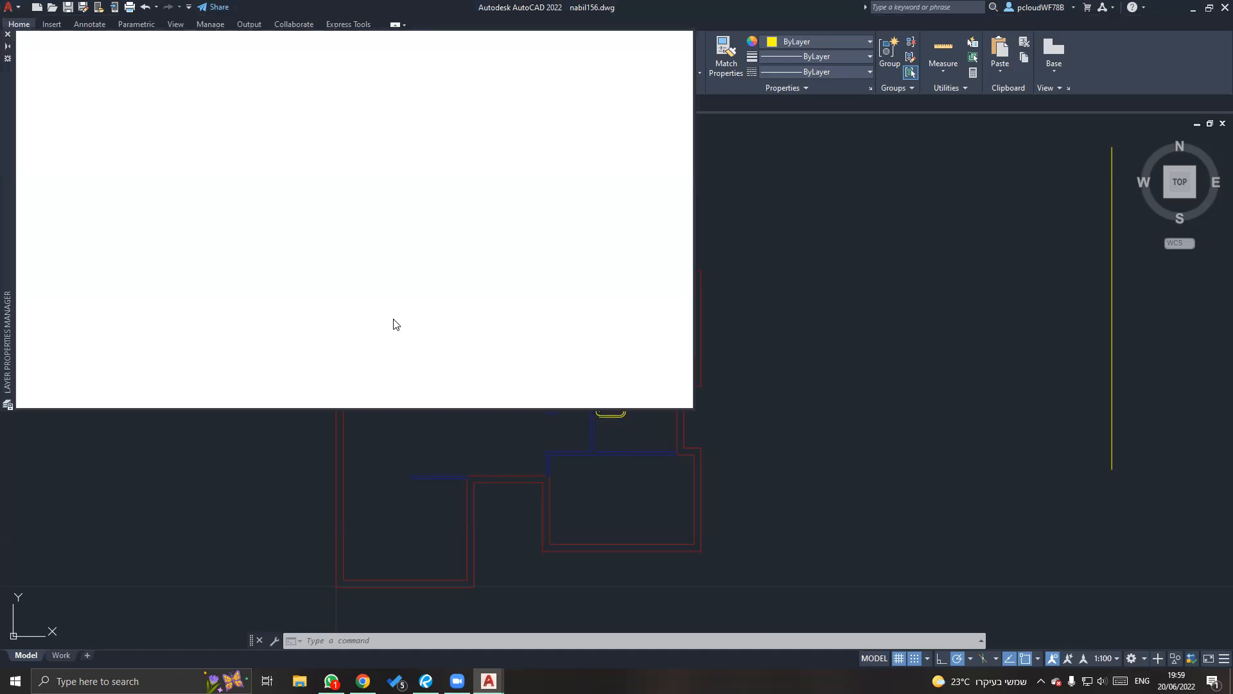
Create a new layer based on the current Houseware layer and rename the current one as Furniture.
left_click(115, 142)
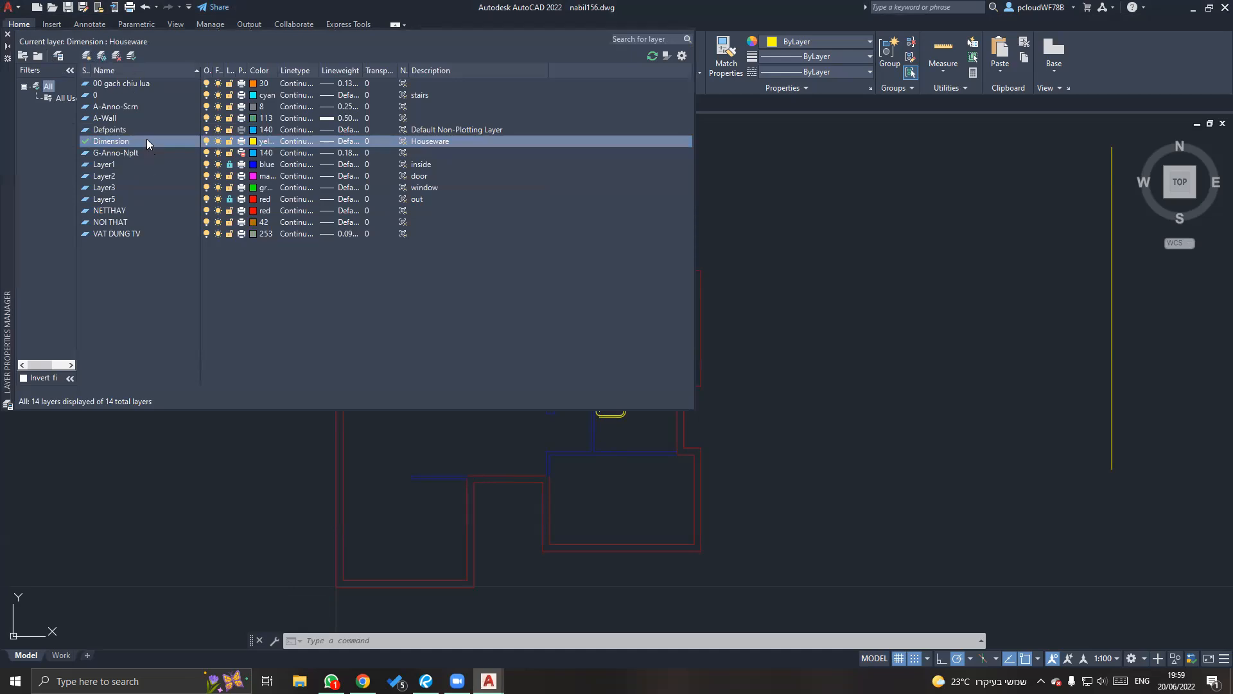
left_click(86, 56)
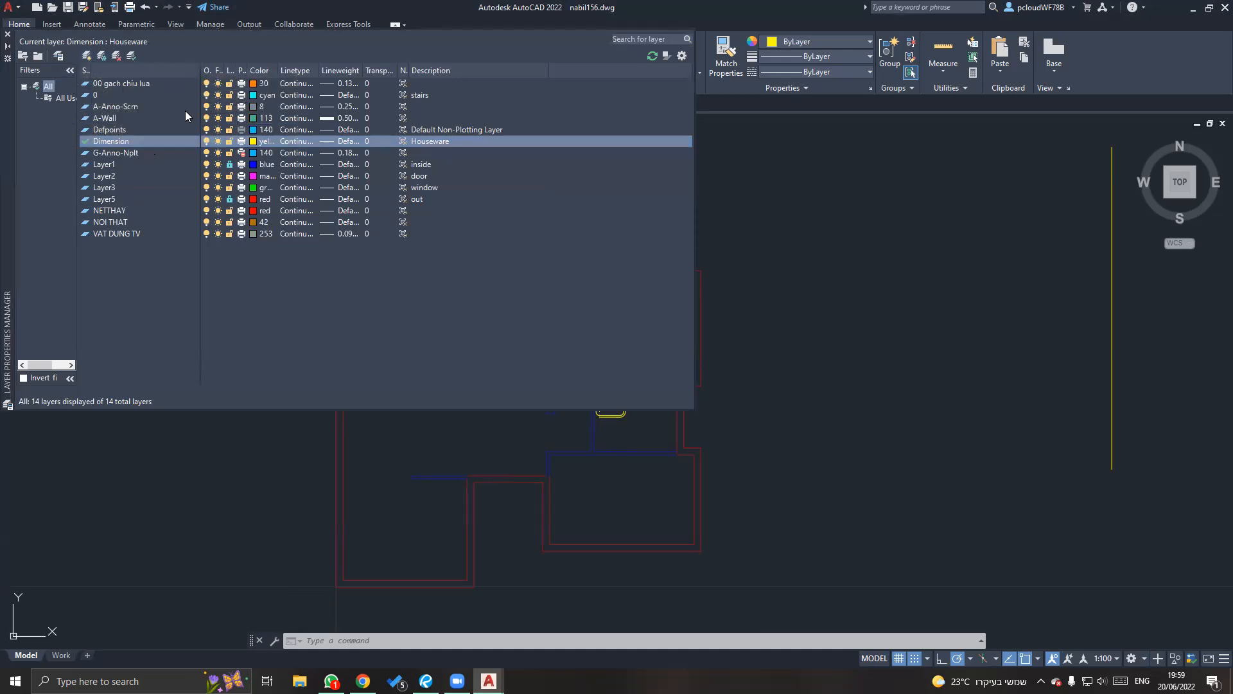
left_click(124, 141)
key("F2")
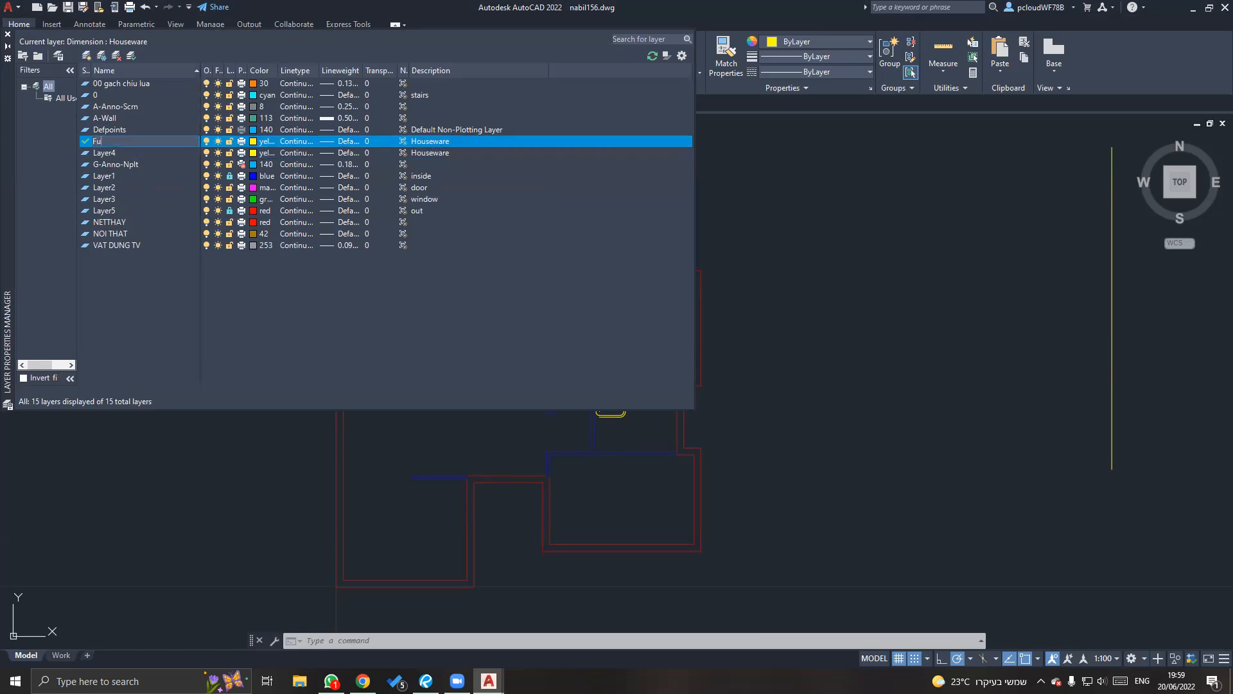
key("Return")
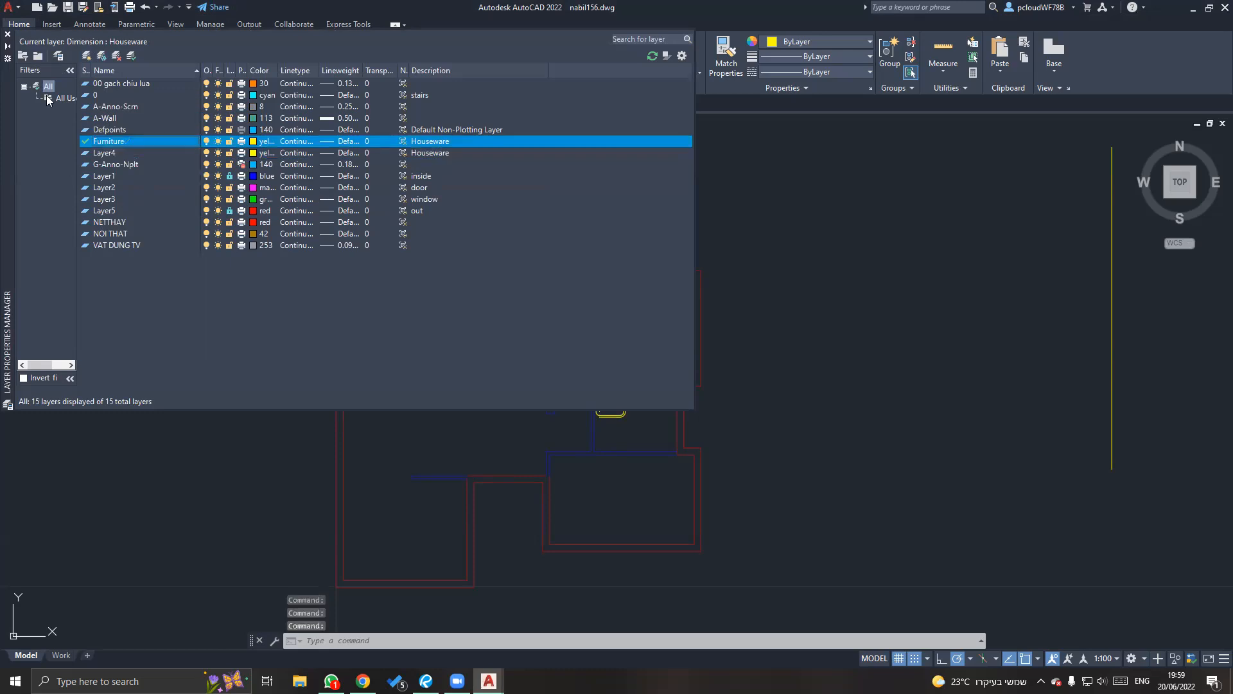
Rename the newly added yellow layer as Dimensions and widen the name and lineweight columns.
left_click(115, 153)
left_click(114, 152)
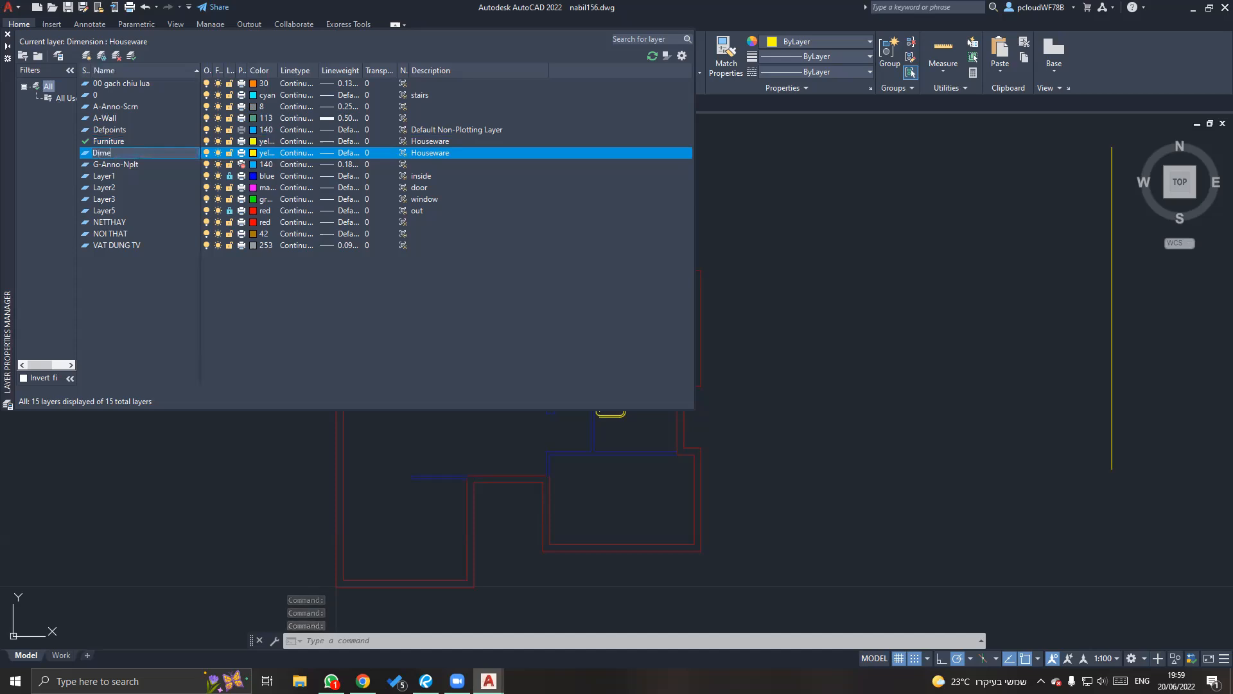
type("Dimensions")
key("Return")
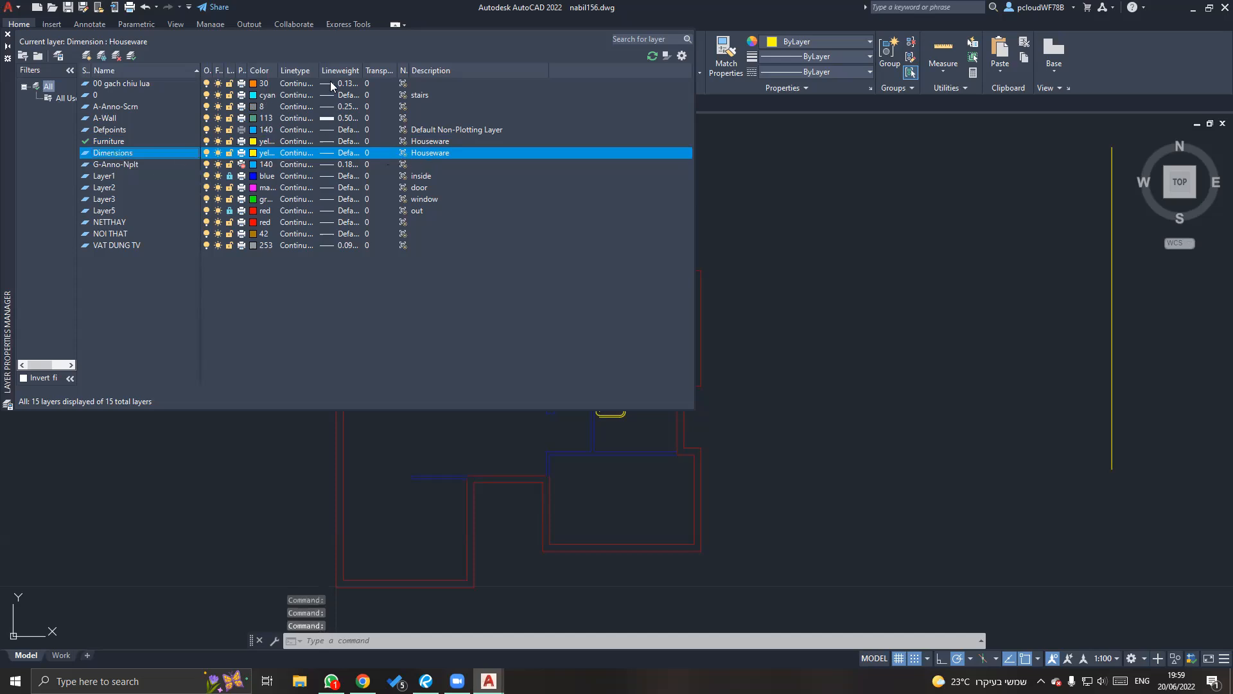
left_click_drag(206, 71, 225, 72)
left_click_drag(387, 69, 442, 77)
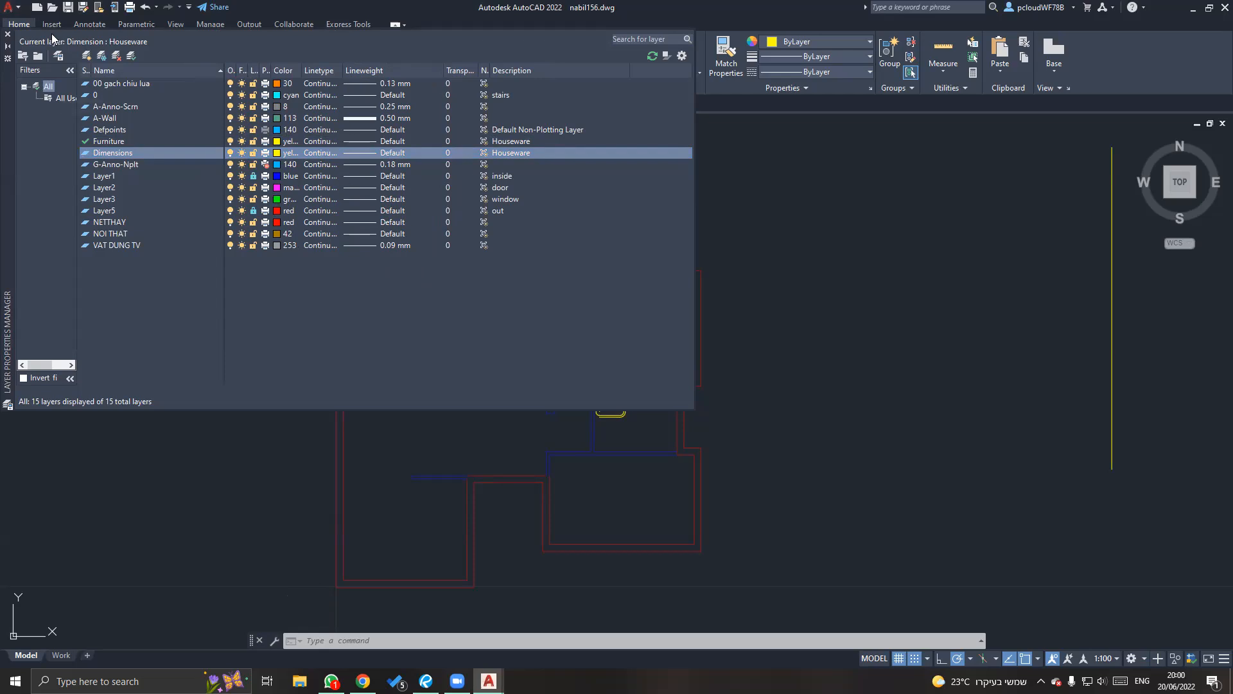
Close the layer properties manager and make Dimensions the current layer.
left_click(8, 35)
left_click(539, 45)
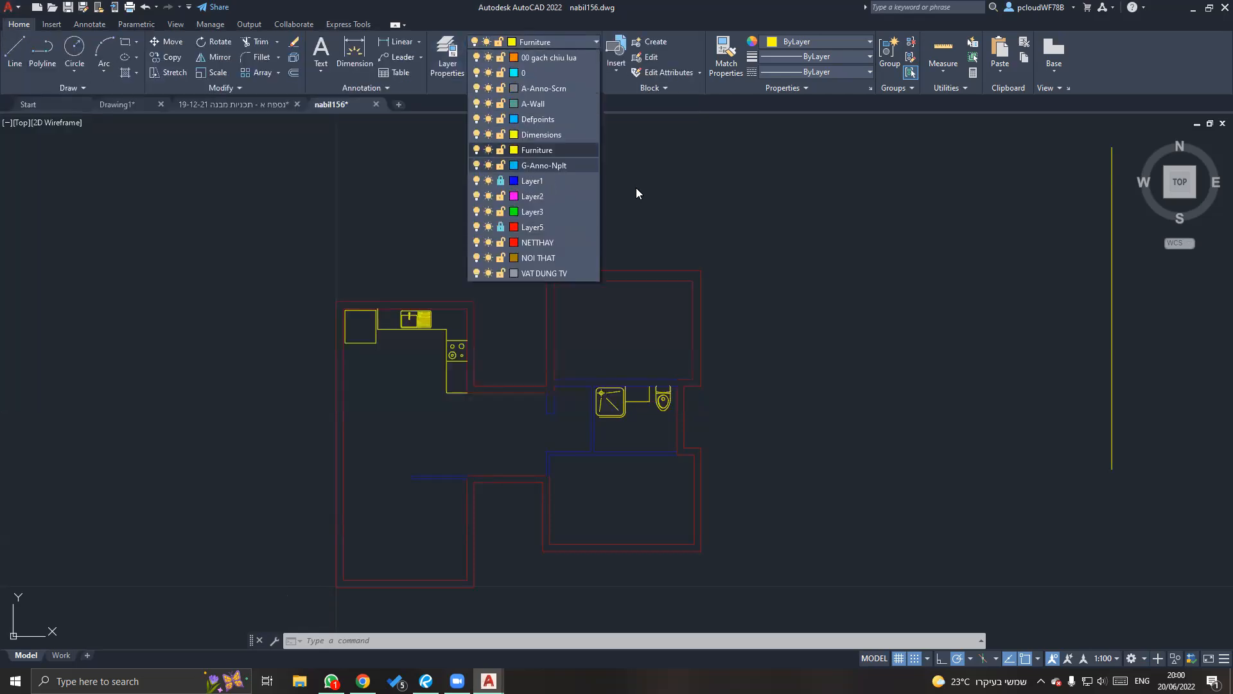
left_click(563, 135)
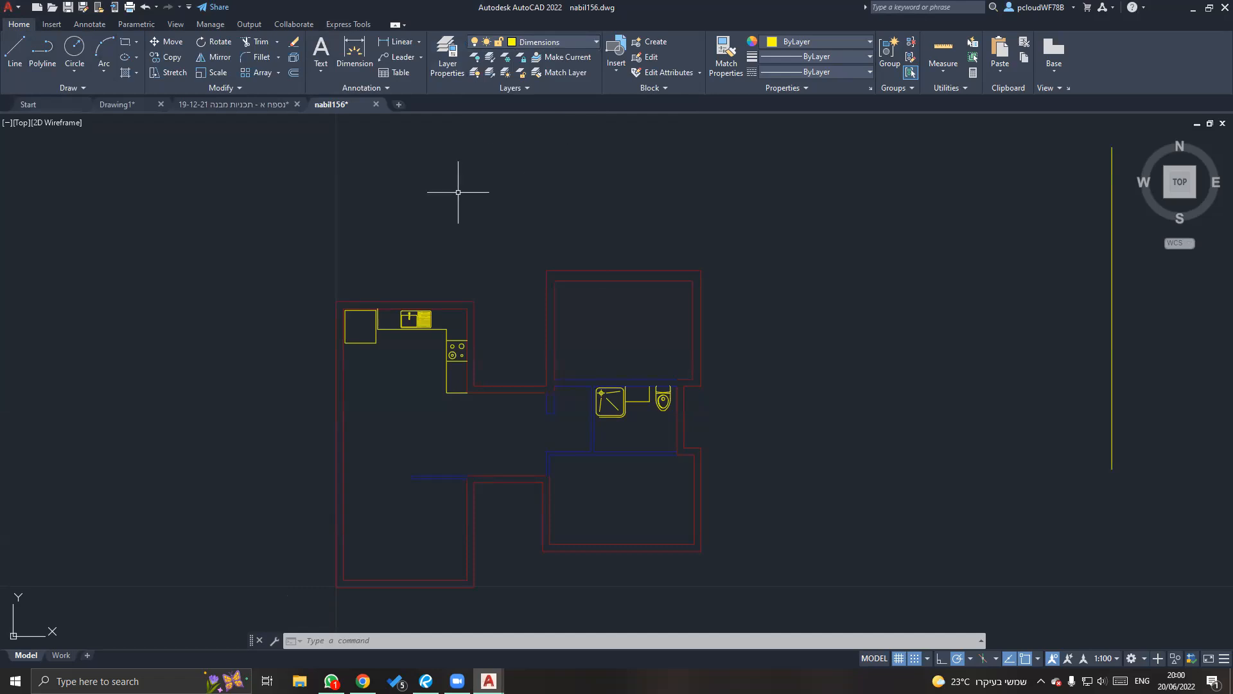
Turn on the Nearest object snap and add a linear dimension across the thickness of the kitchen wing's left outer wall.
left_click(395, 42)
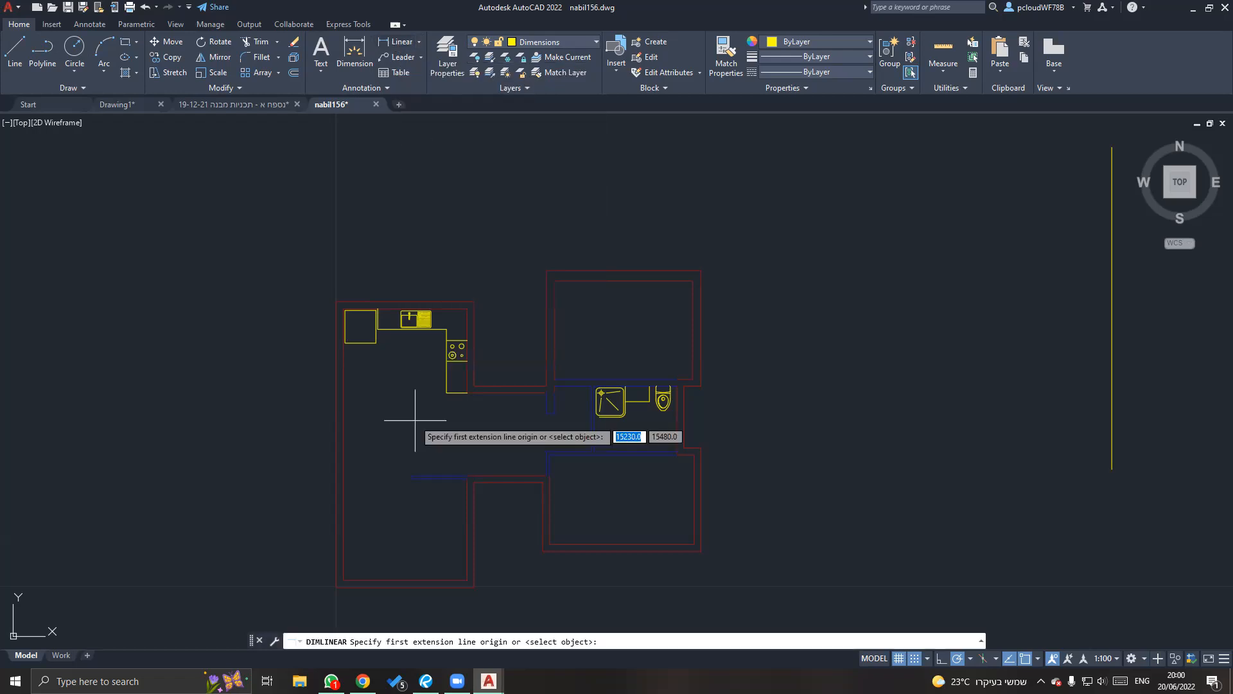
middle_click_drag(336, 510, 344, 451)
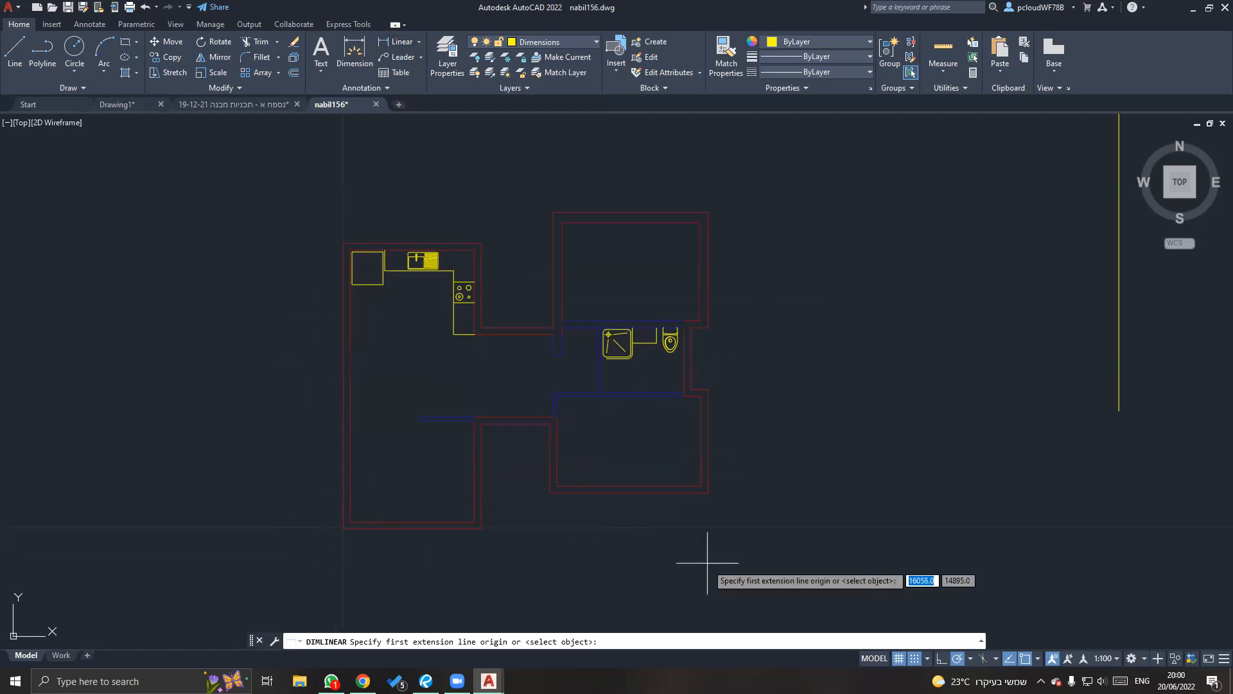
left_click(1038, 660)
left_click(1062, 592)
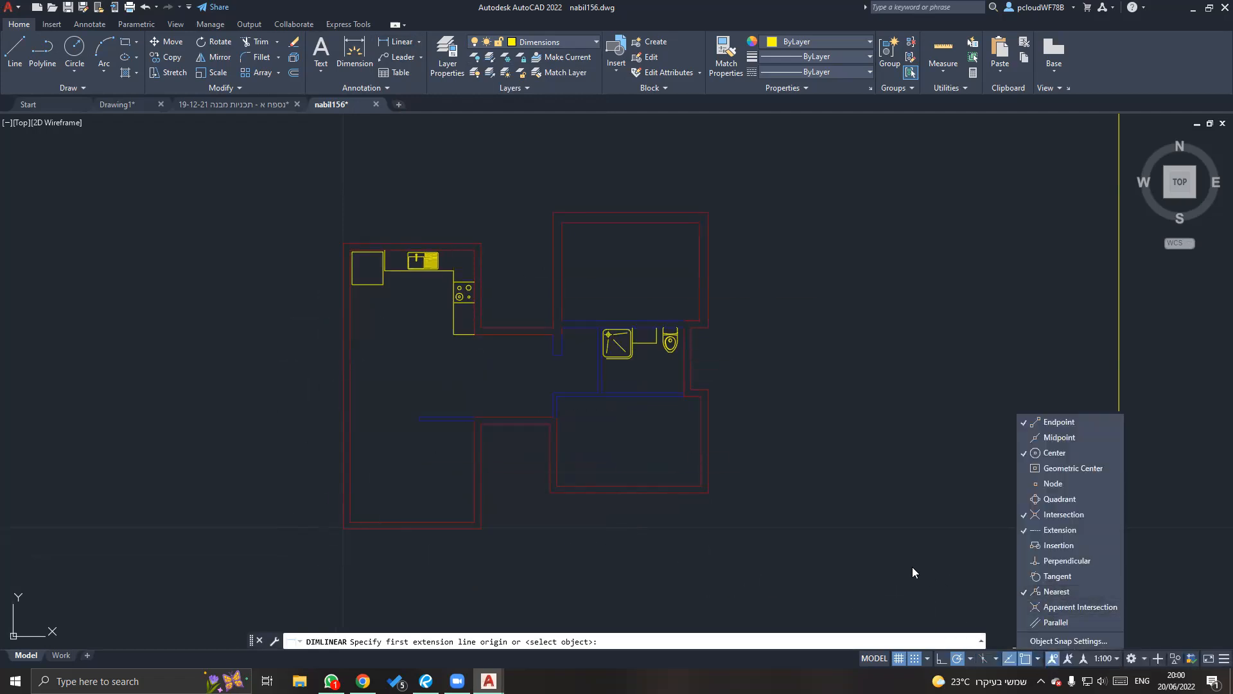
scroll(348, 372, "up", 5)
left_click(362, 370)
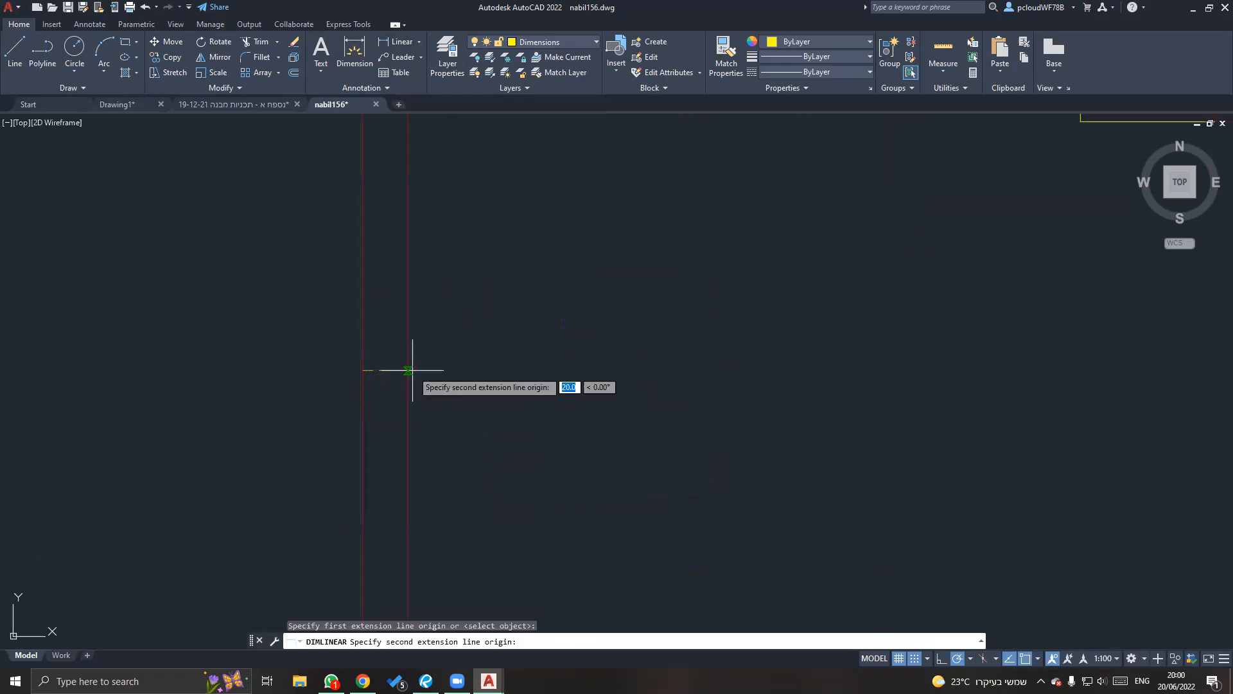
left_click(412, 370)
left_click(496, 348)
scroll(495, 348, "down", 10)
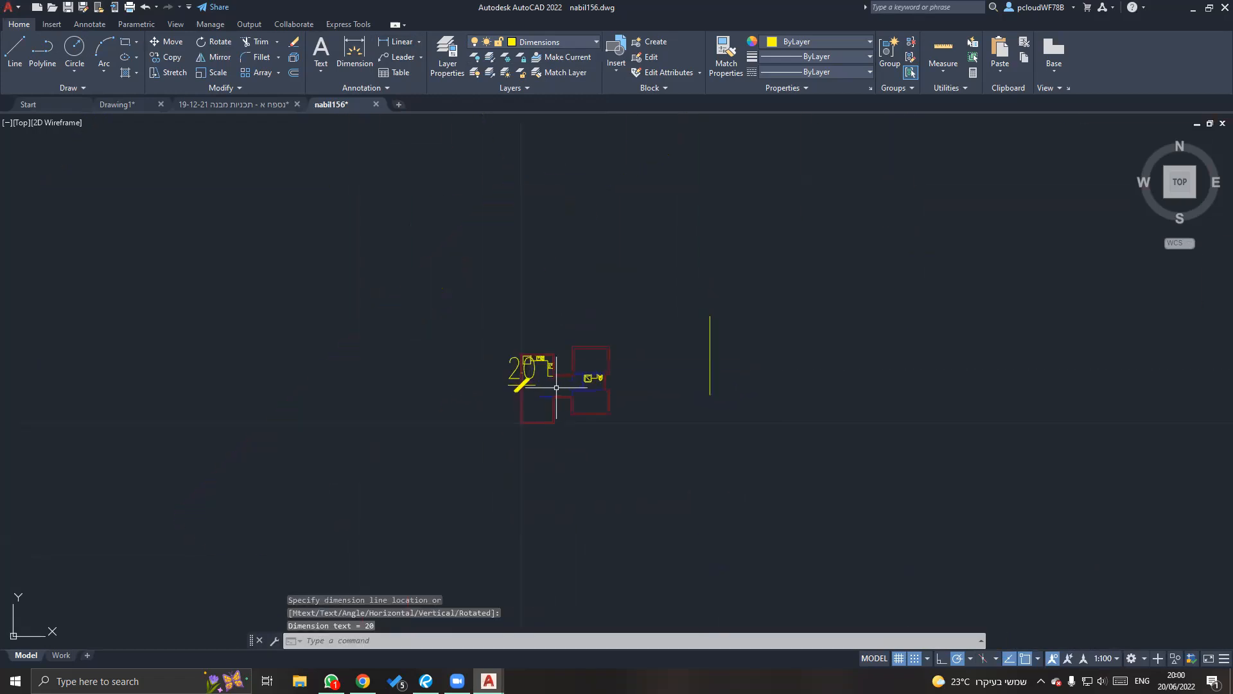
key("Escape")
Preview the available dimension styles on the wall-thickness dimension without changing its style.
scroll(525, 382, "up", 8)
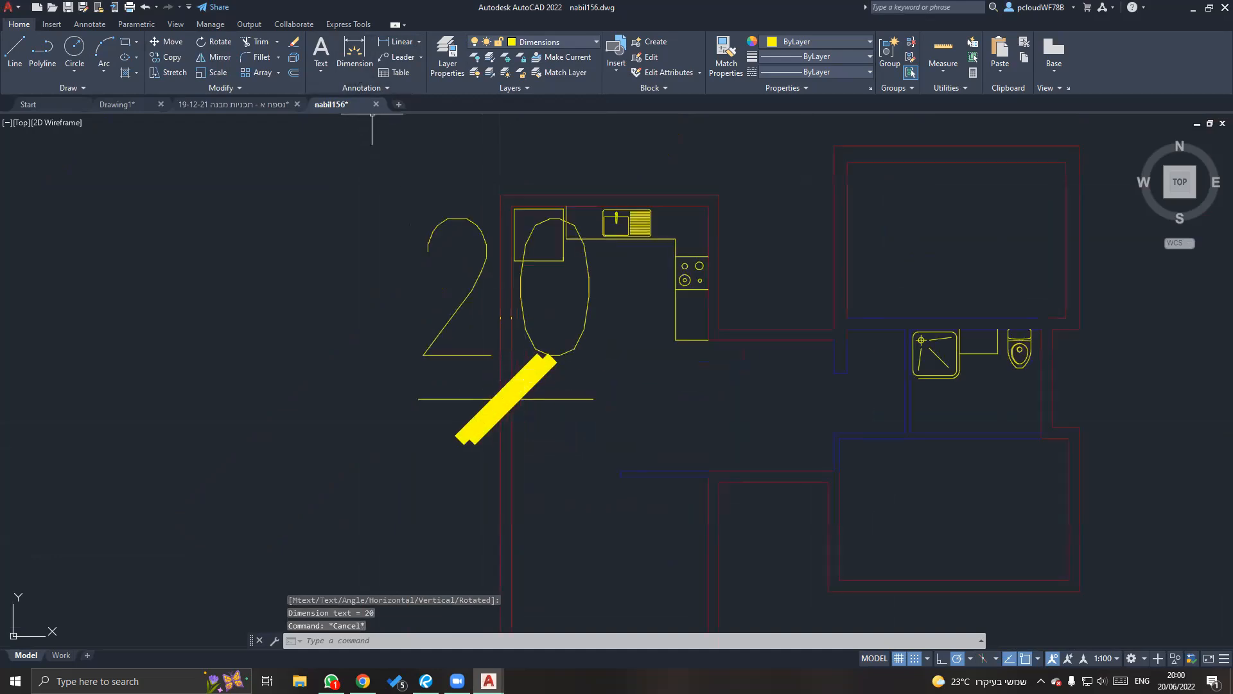
left_click(495, 360)
left_click(376, 88)
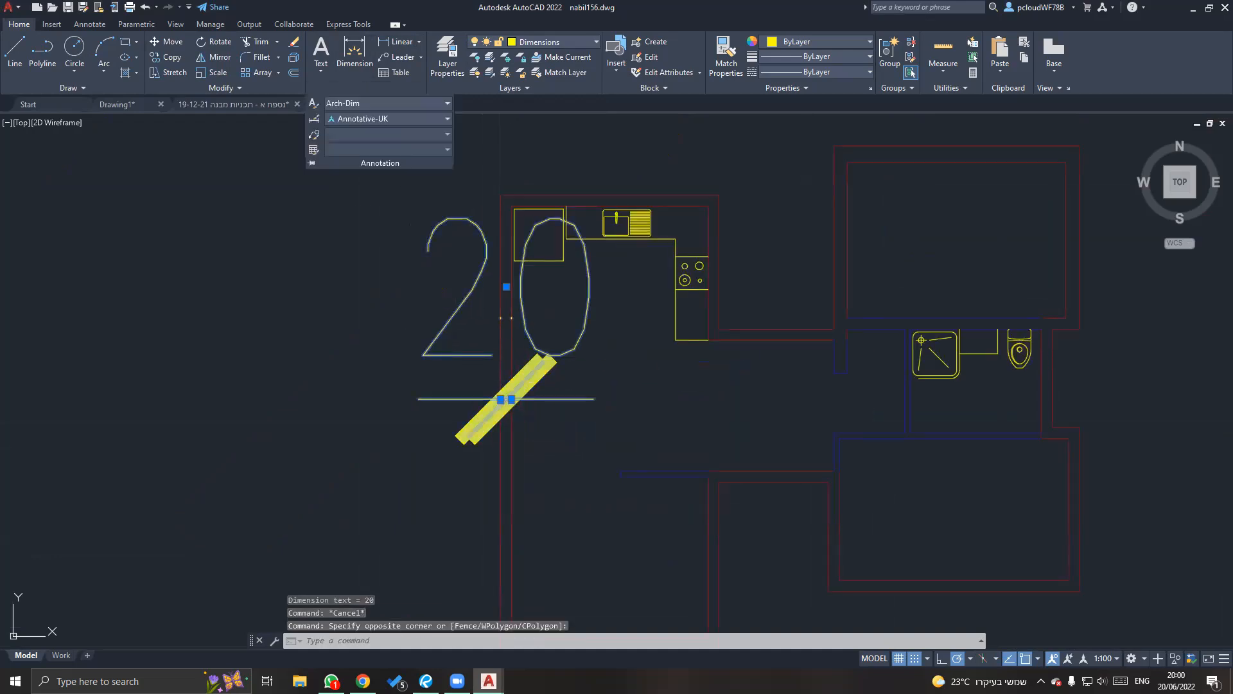
left_click(415, 119)
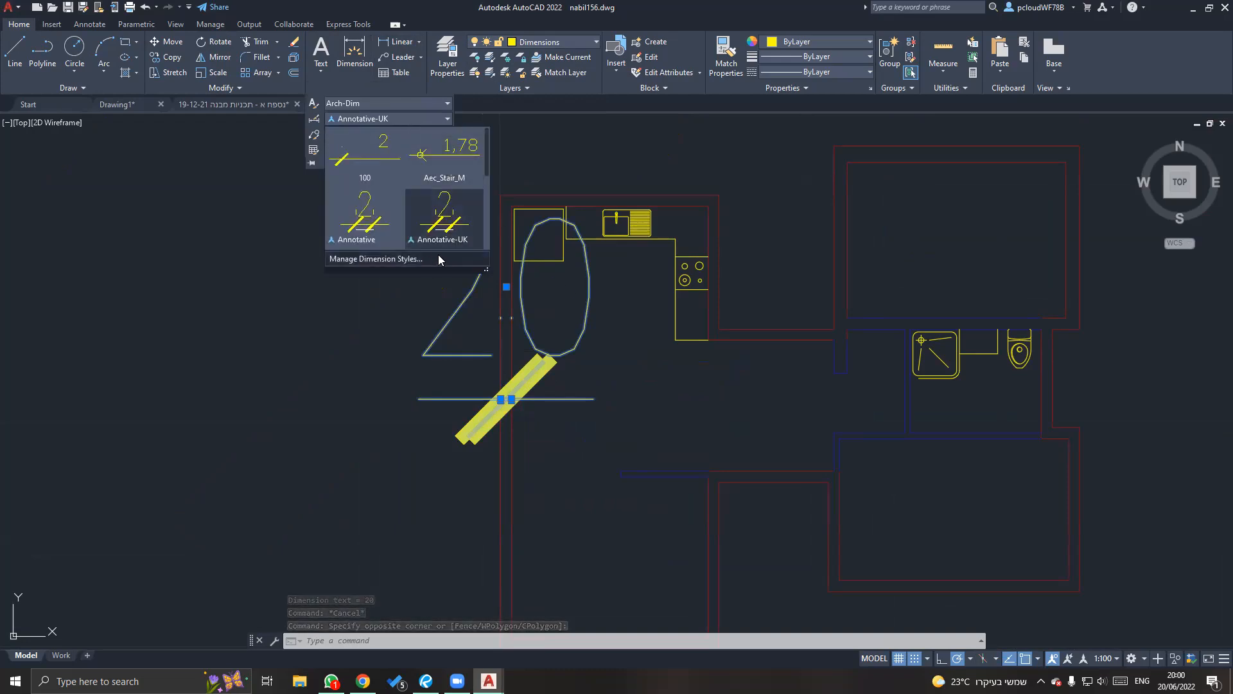
left_click(365, 157)
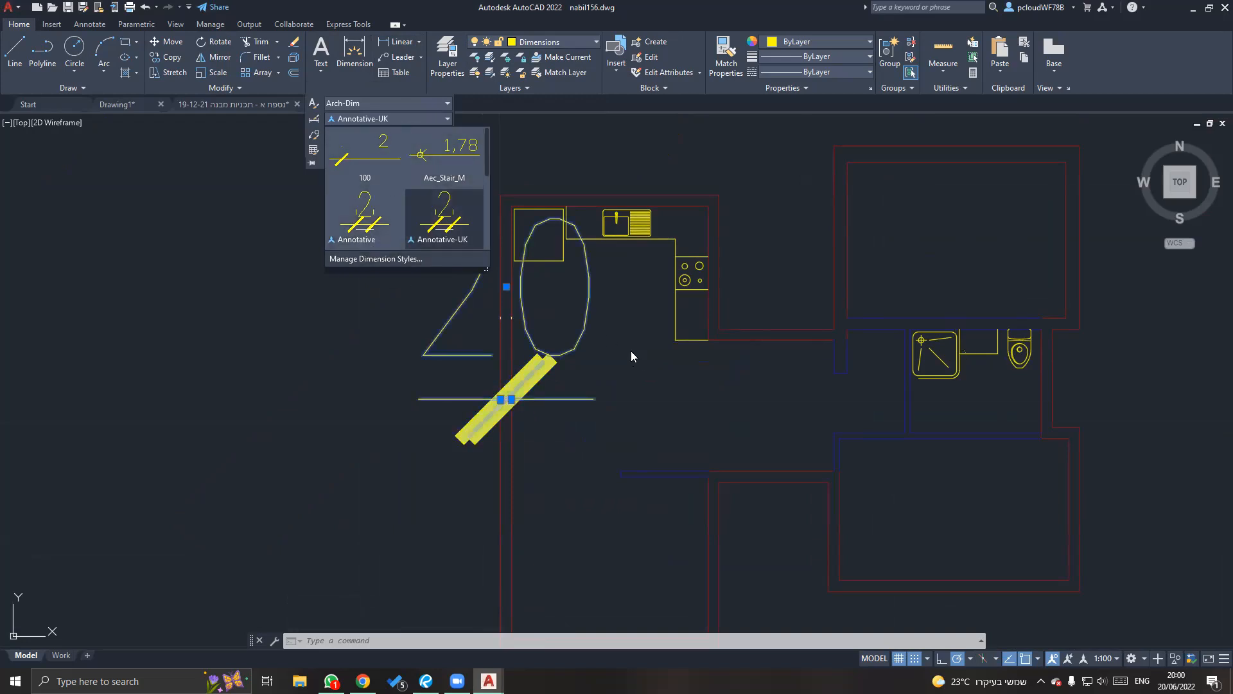
left_click(544, 392)
key("Escape")
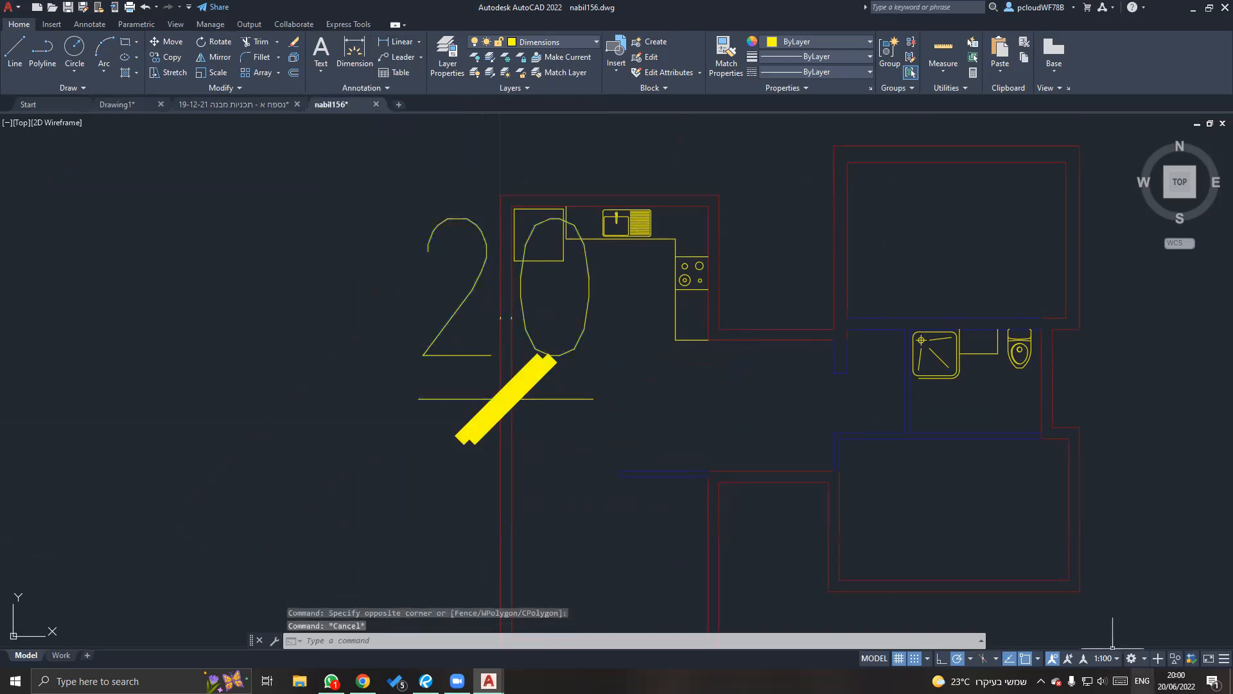
Set the drawing's annotation scale to 1:10.
left_click(1108, 660)
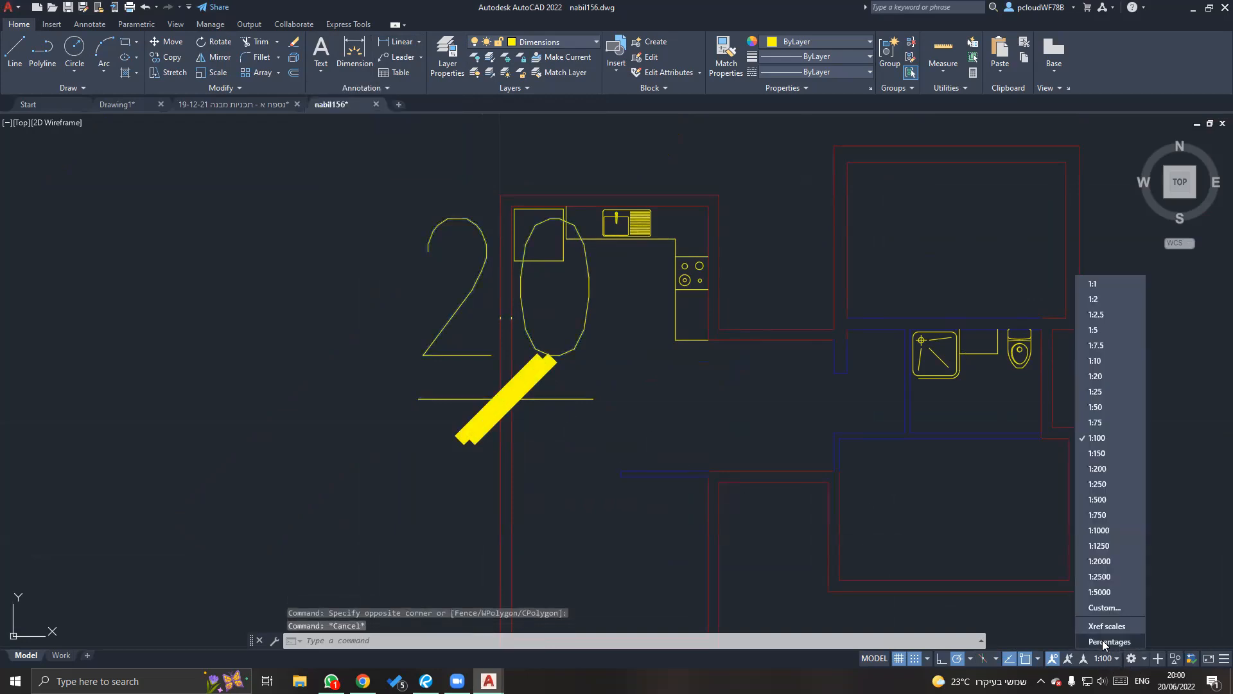
left_click(1094, 361)
Compare dimension styles on the selected wall-thickness dimension and apply Annotative-UK.
left_click(595, 409)
left_click(572, 362)
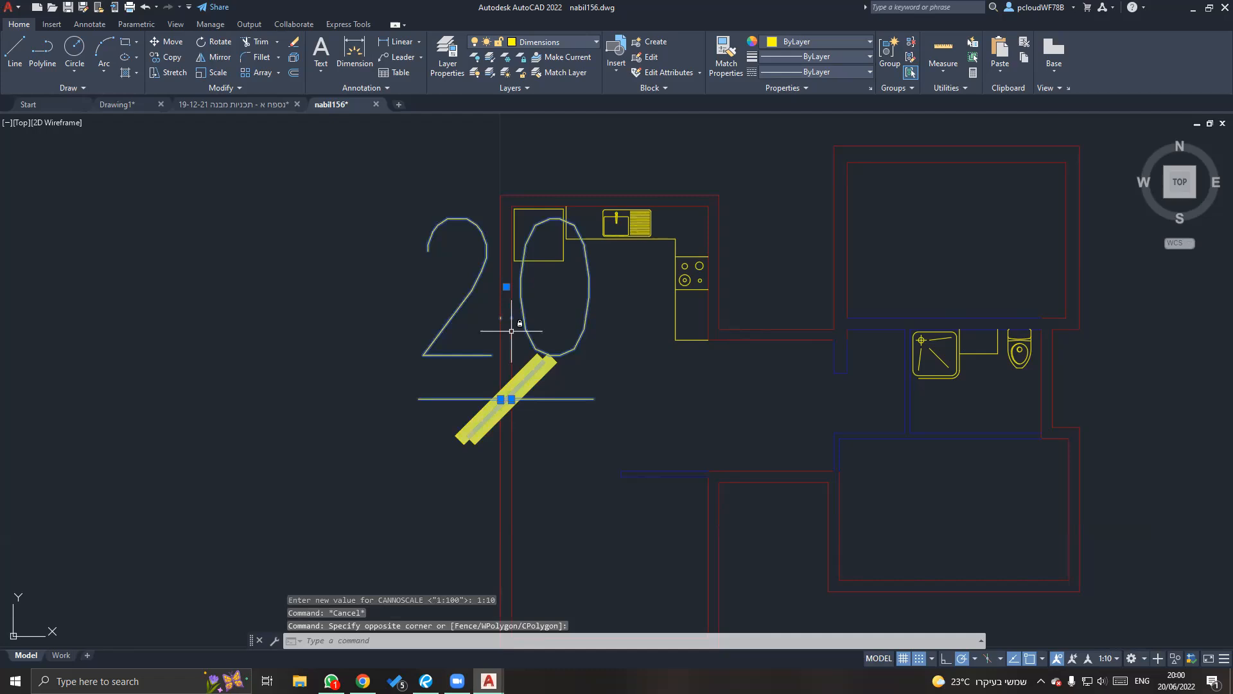
left_click(359, 88)
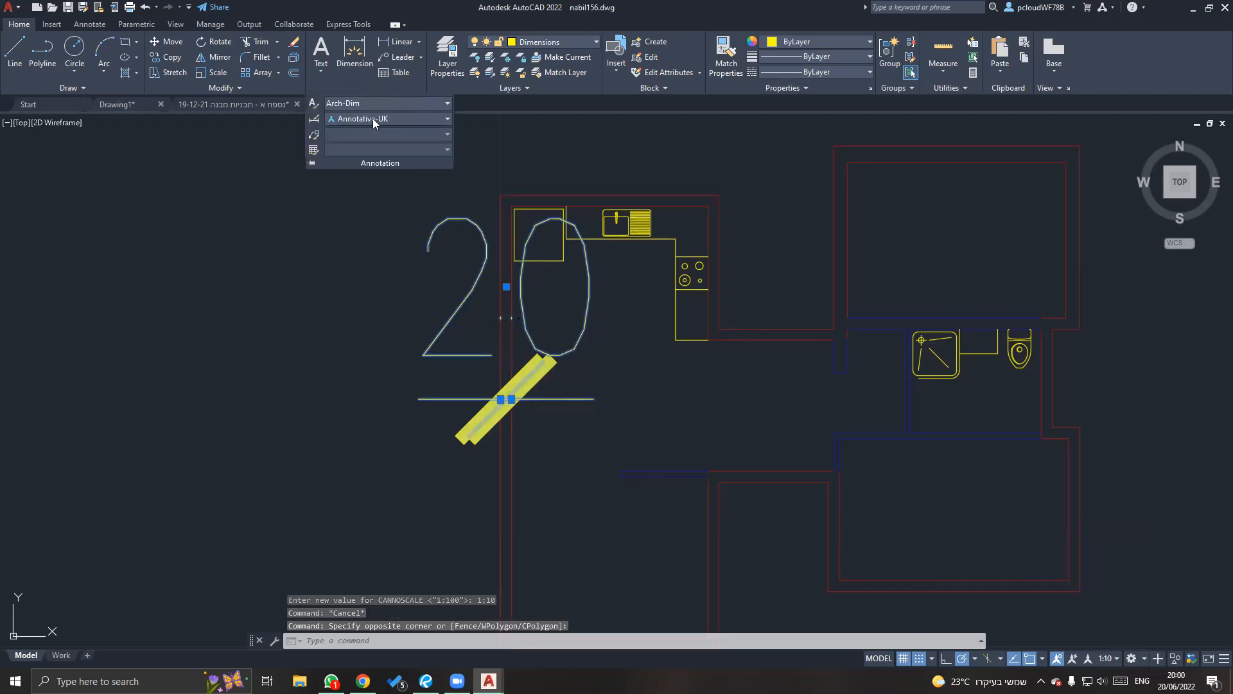
left_click(373, 118)
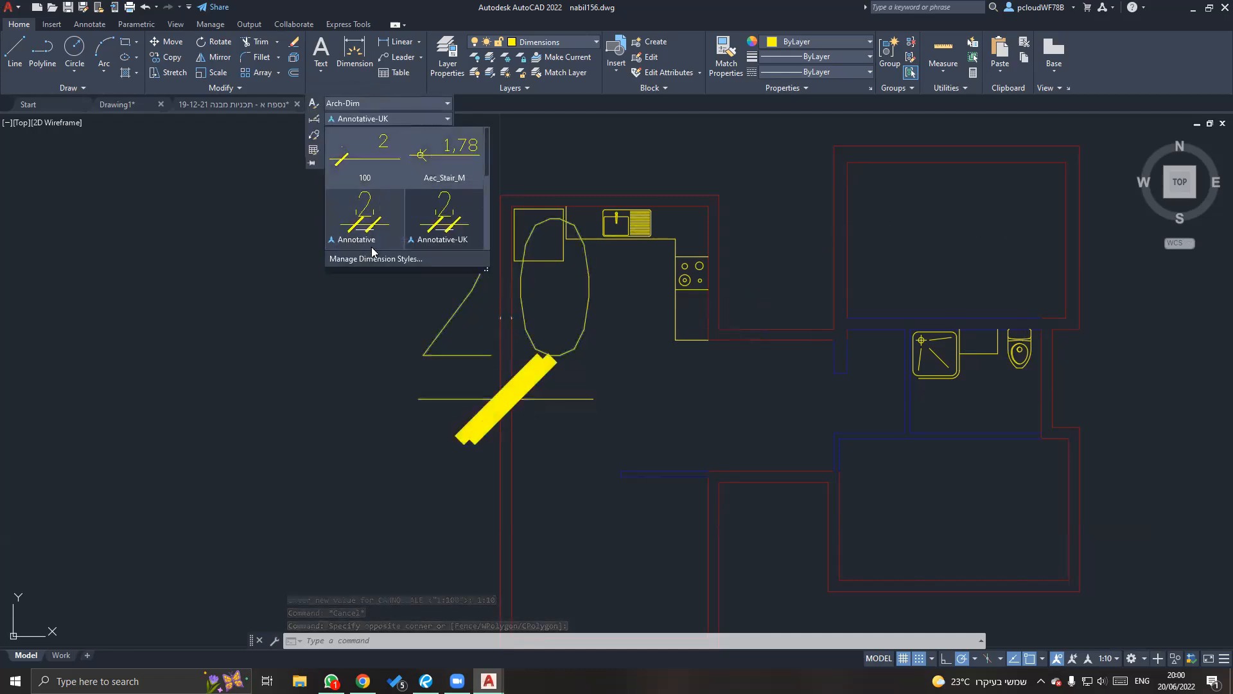
scroll(423, 212, "down", 1)
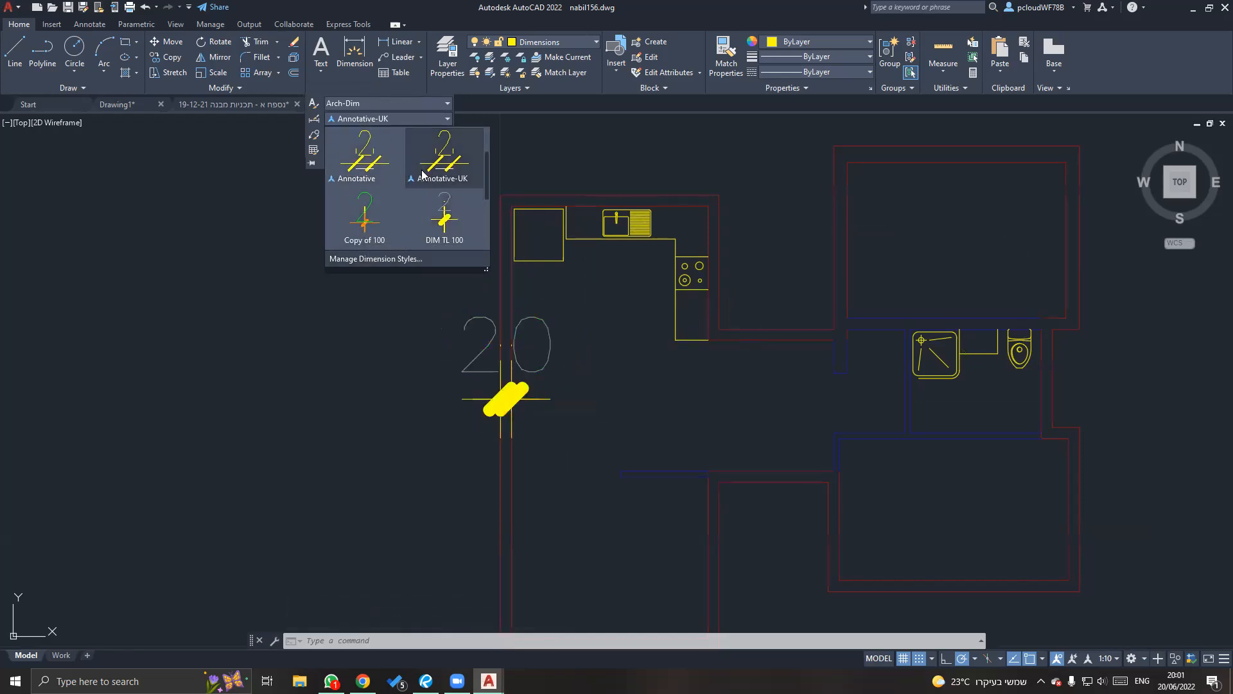
scroll(437, 206, "up", 1)
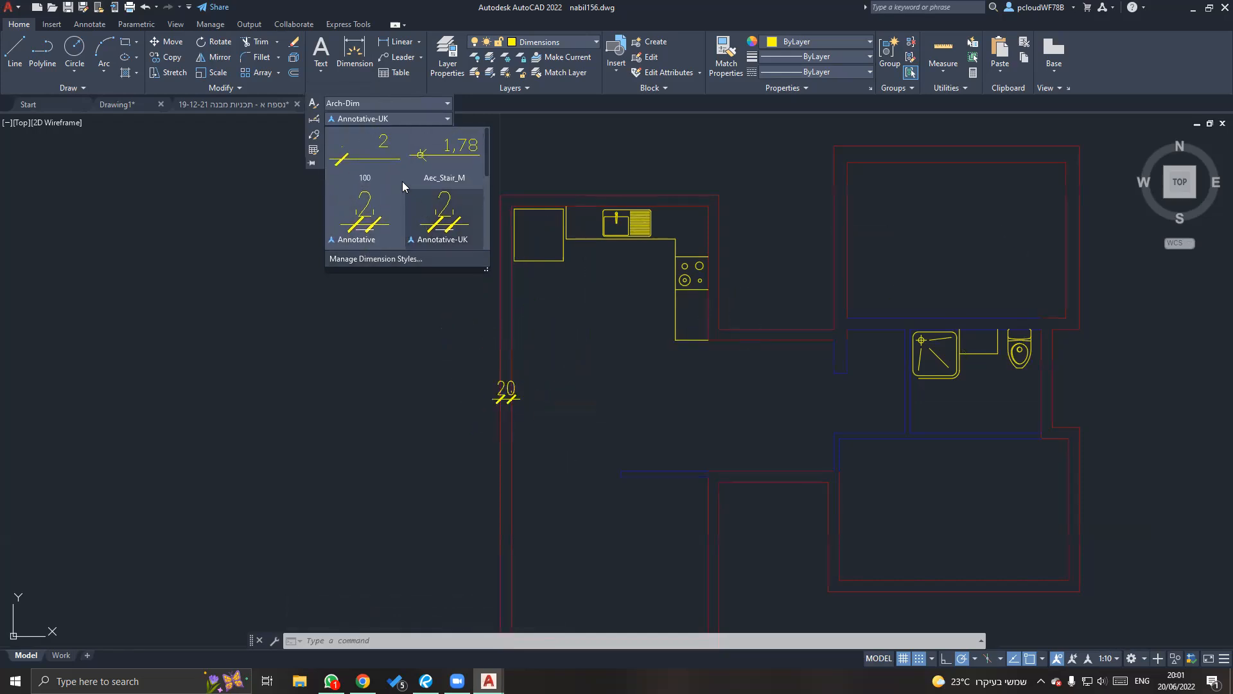
left_click(434, 220)
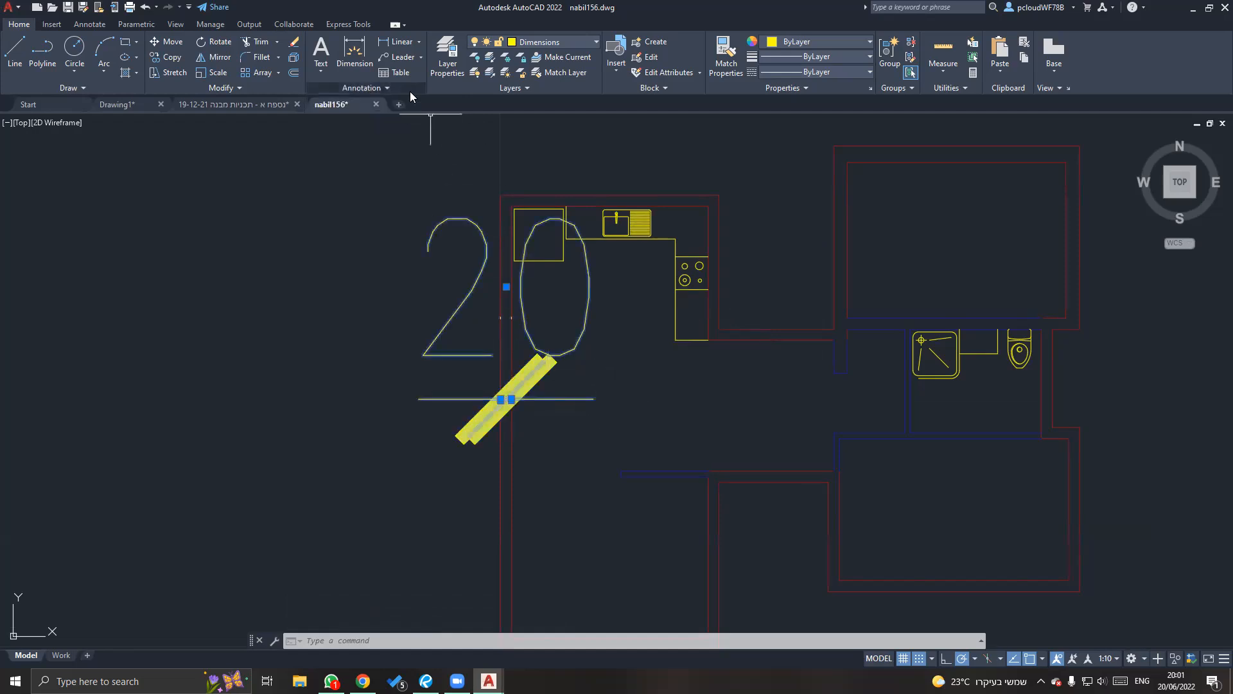
Compare dimension styles on the selected wall-thickness dimension and apply the Annotative style.
left_click(391, 120)
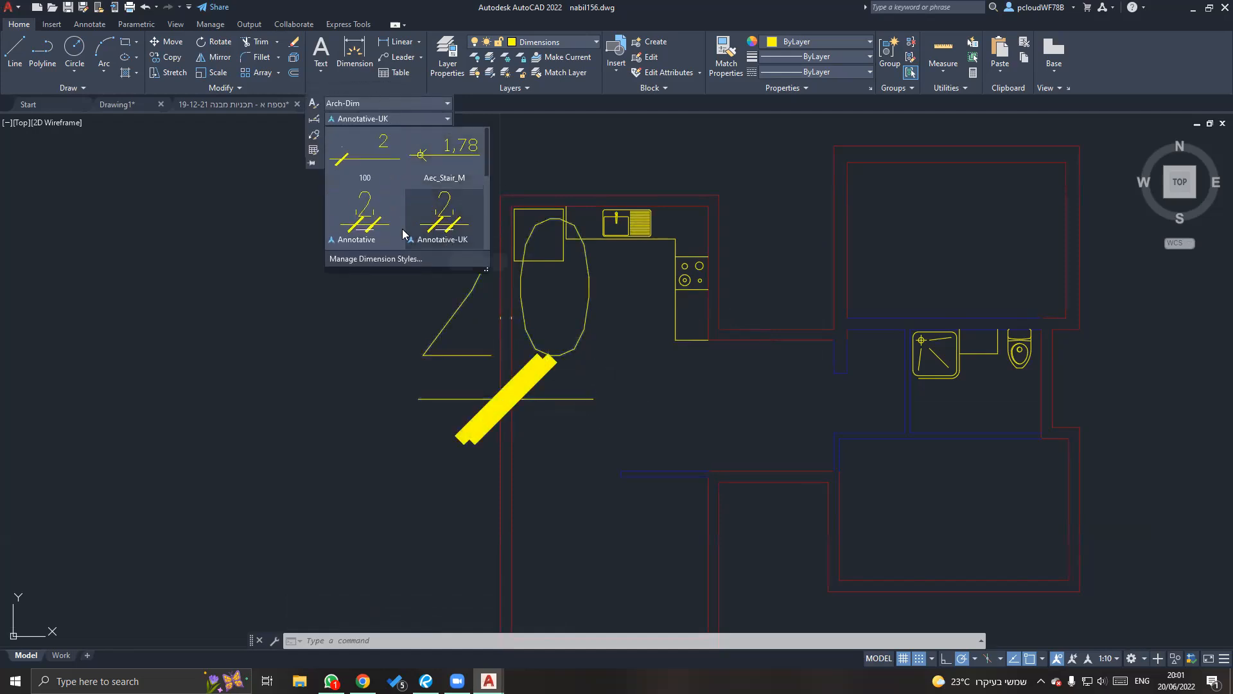
scroll(396, 222, "down", 1)
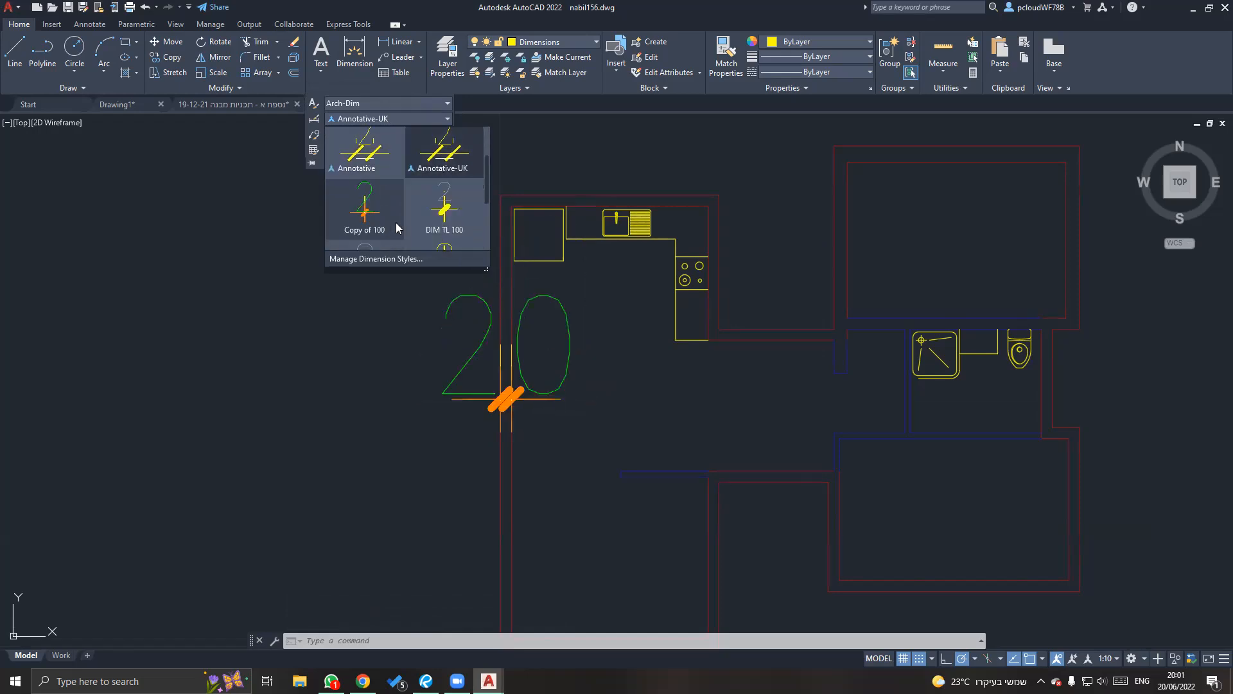
scroll(451, 224, "down", 1)
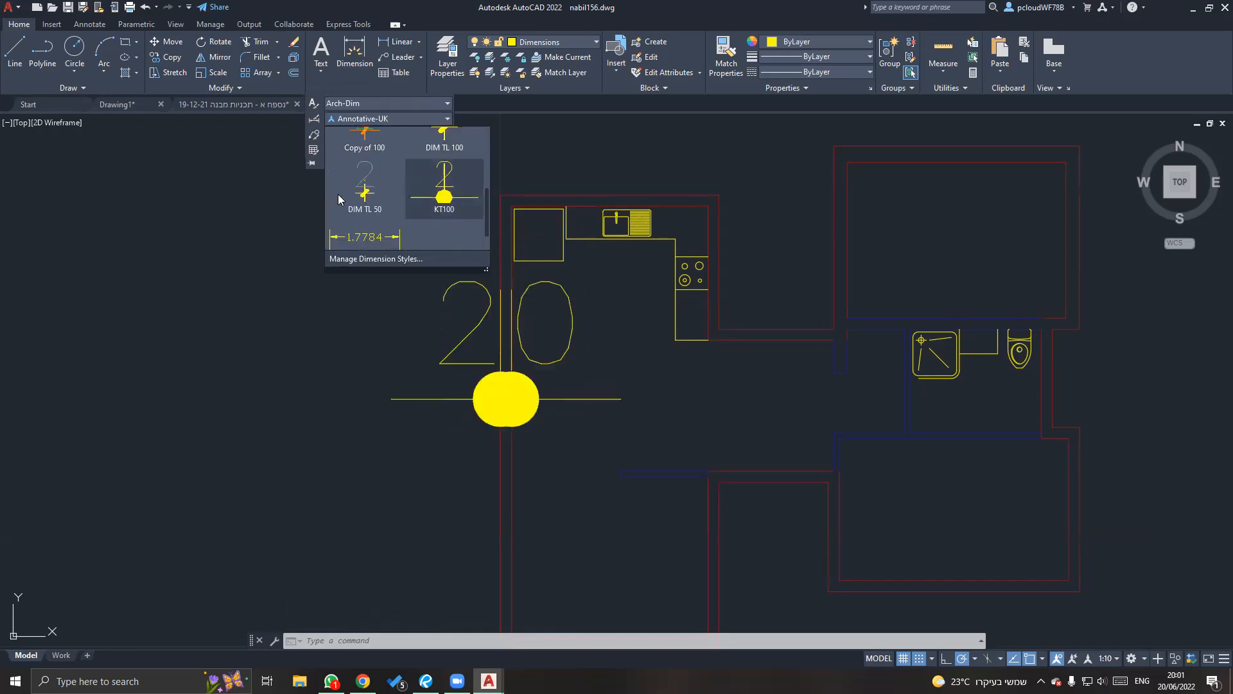
scroll(372, 246, "down", 1)
scroll(373, 241, "up", 2)
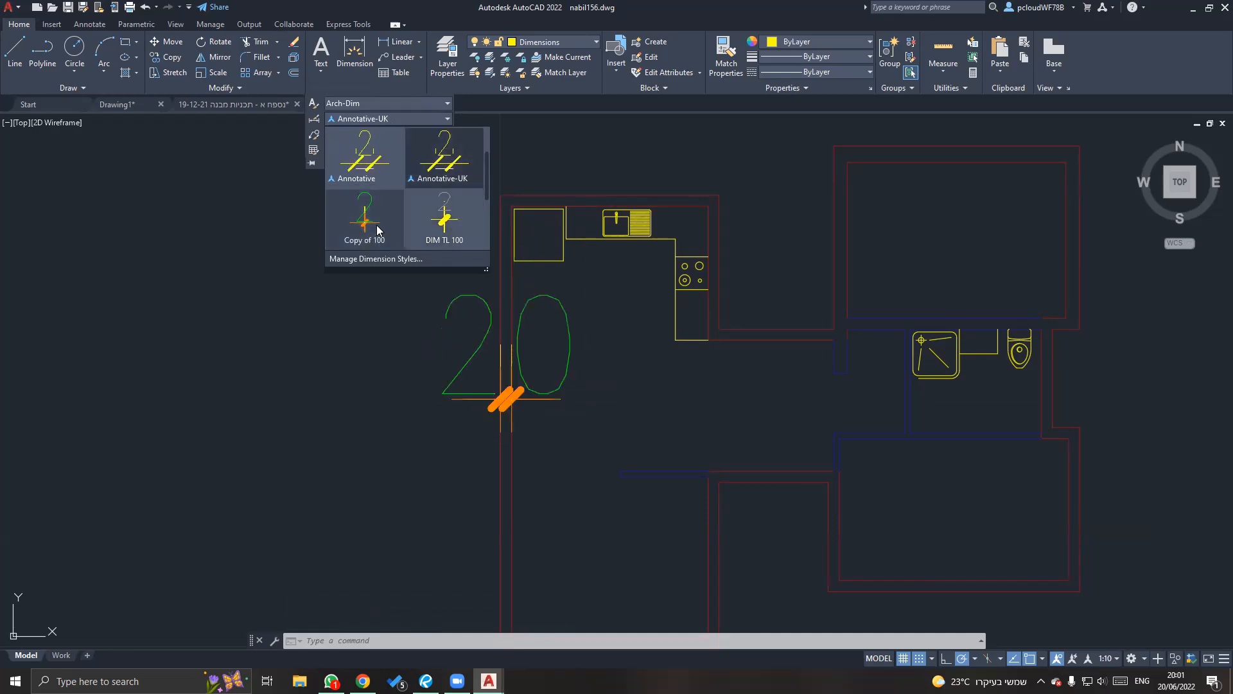
left_click(369, 162)
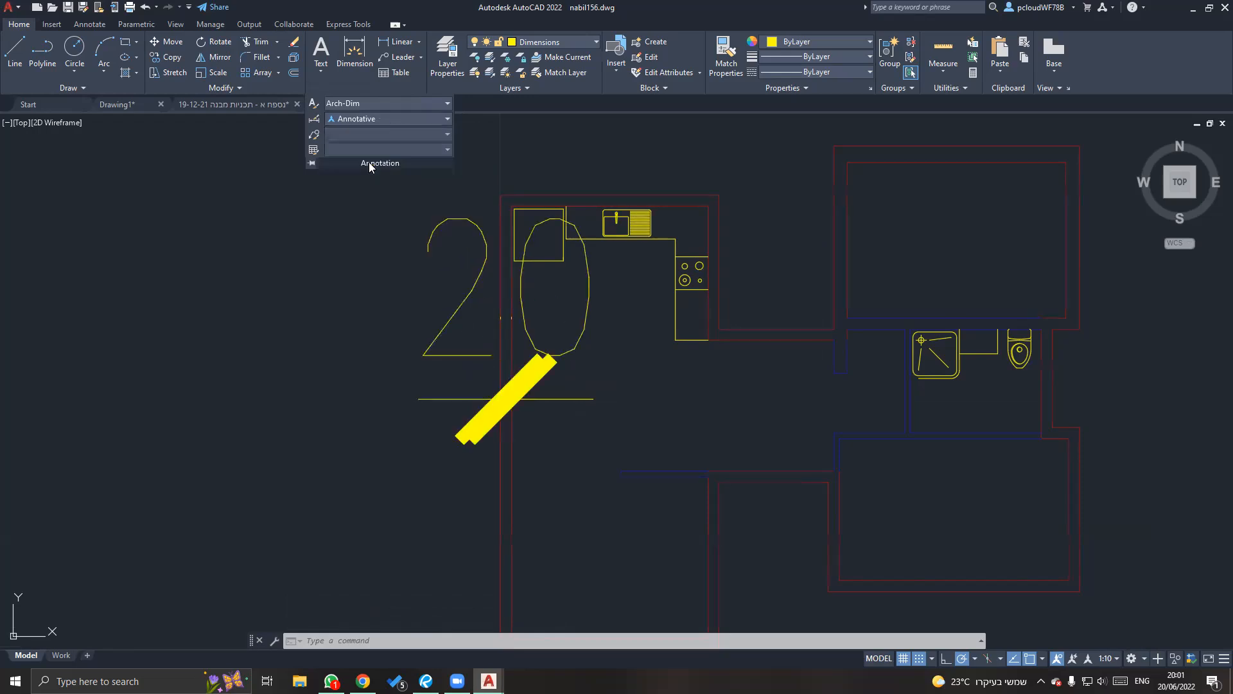
Set the drawing's annotation scale to 1:100.
left_click(1113, 658)
left_click(1106, 443)
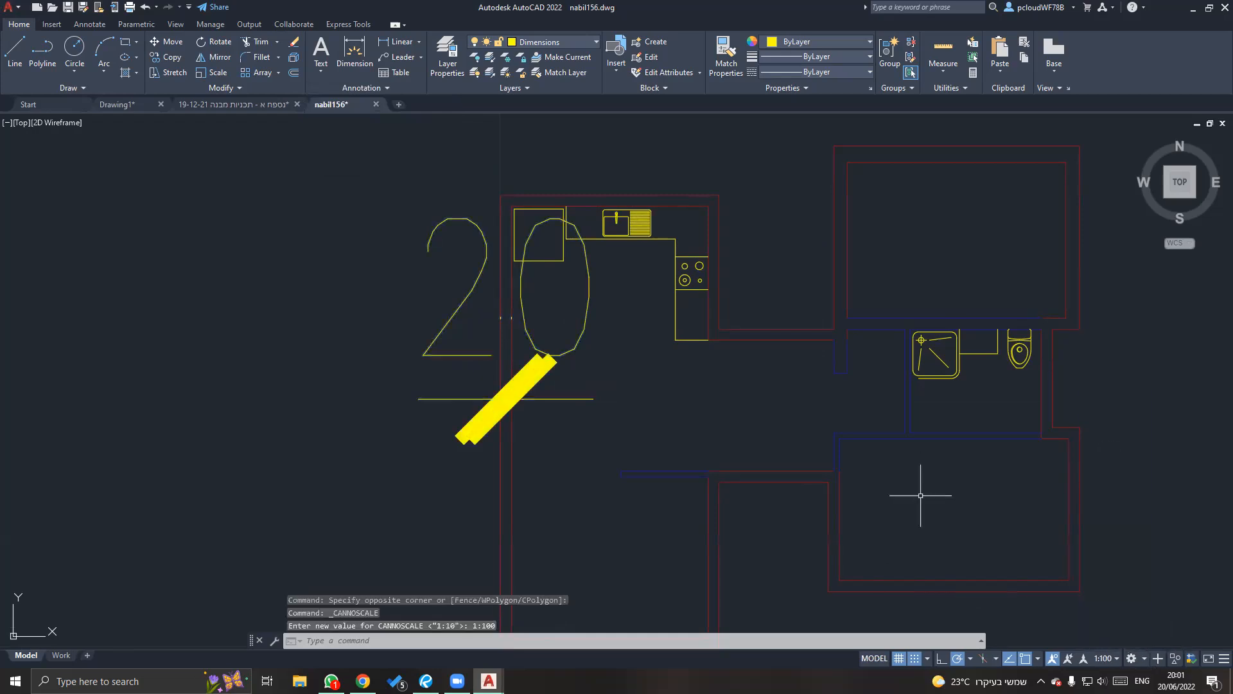
scroll(664, 429, "down", 4)
key("Escape")
Select the wall-thickness dimension and review the DIM TL 100 style in the Dimension Style Manager.
scroll(618, 417, "up", 6)
left_click(642, 443)
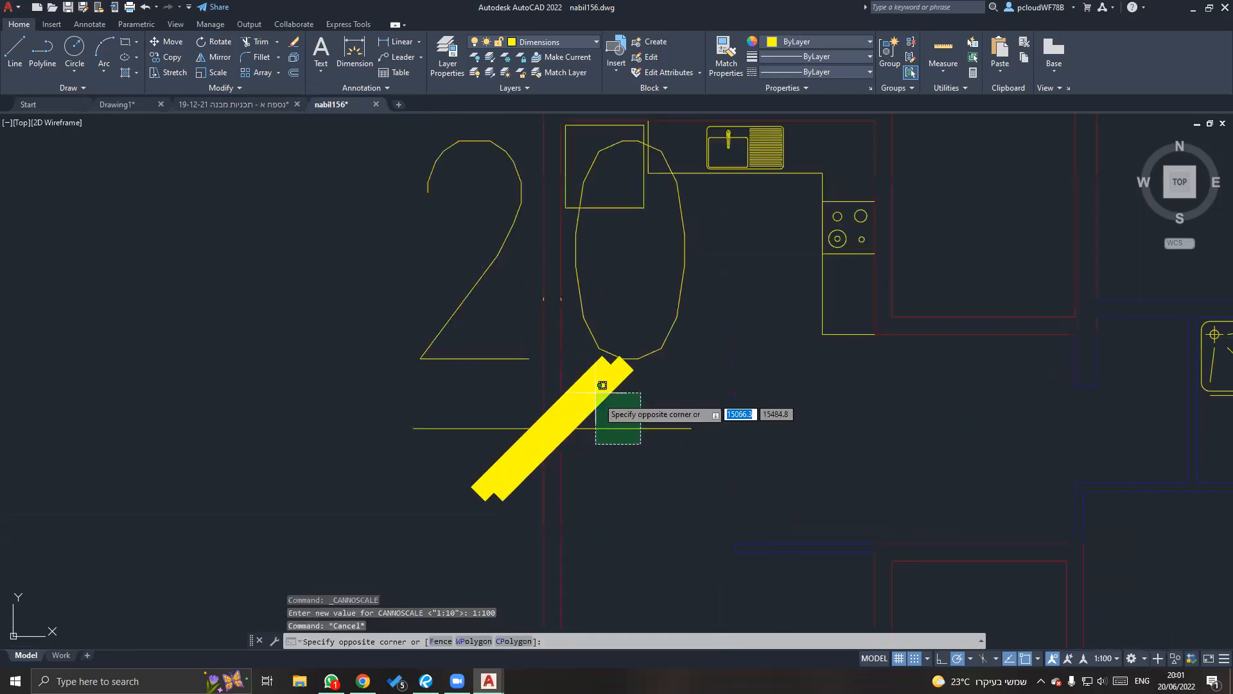
left_click(602, 385)
left_click(362, 87)
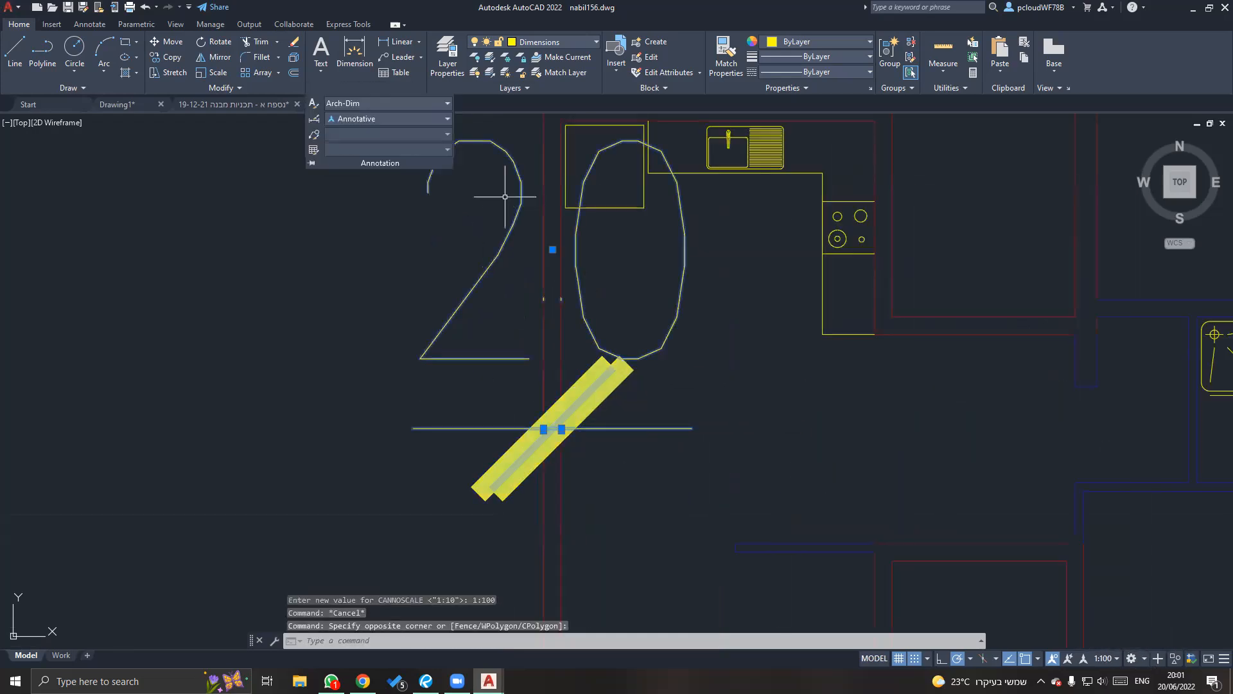
left_click(407, 118)
left_click(415, 264)
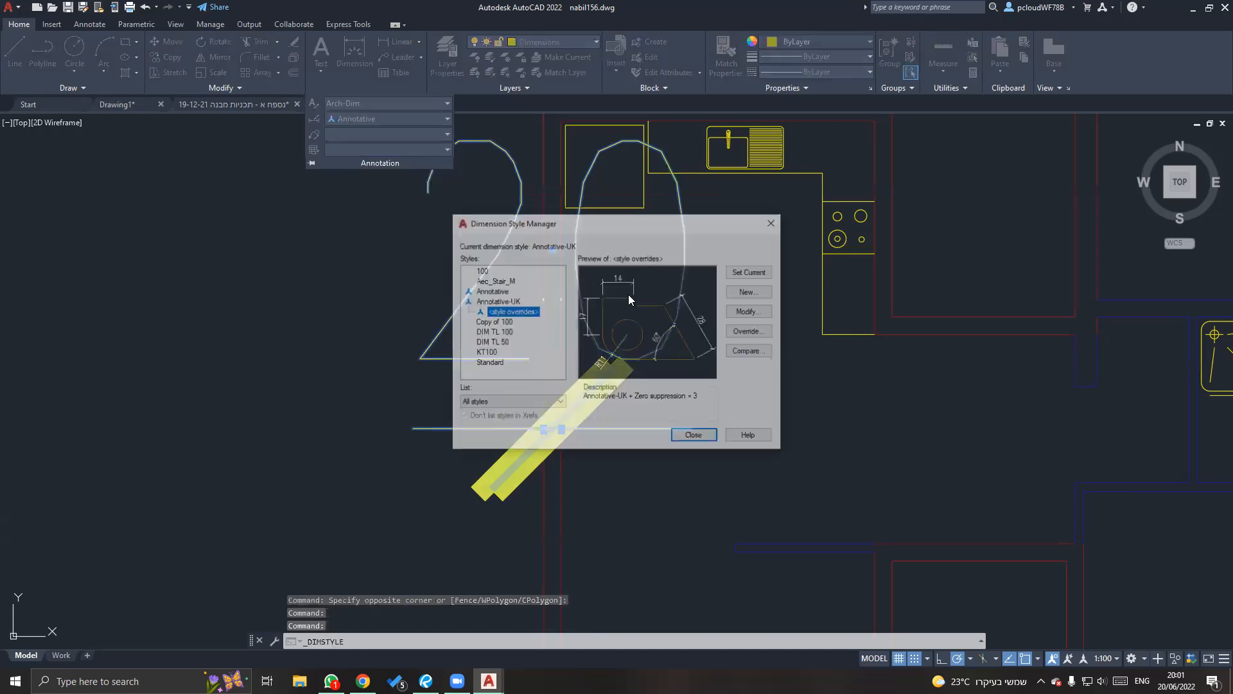
left_click(499, 332)
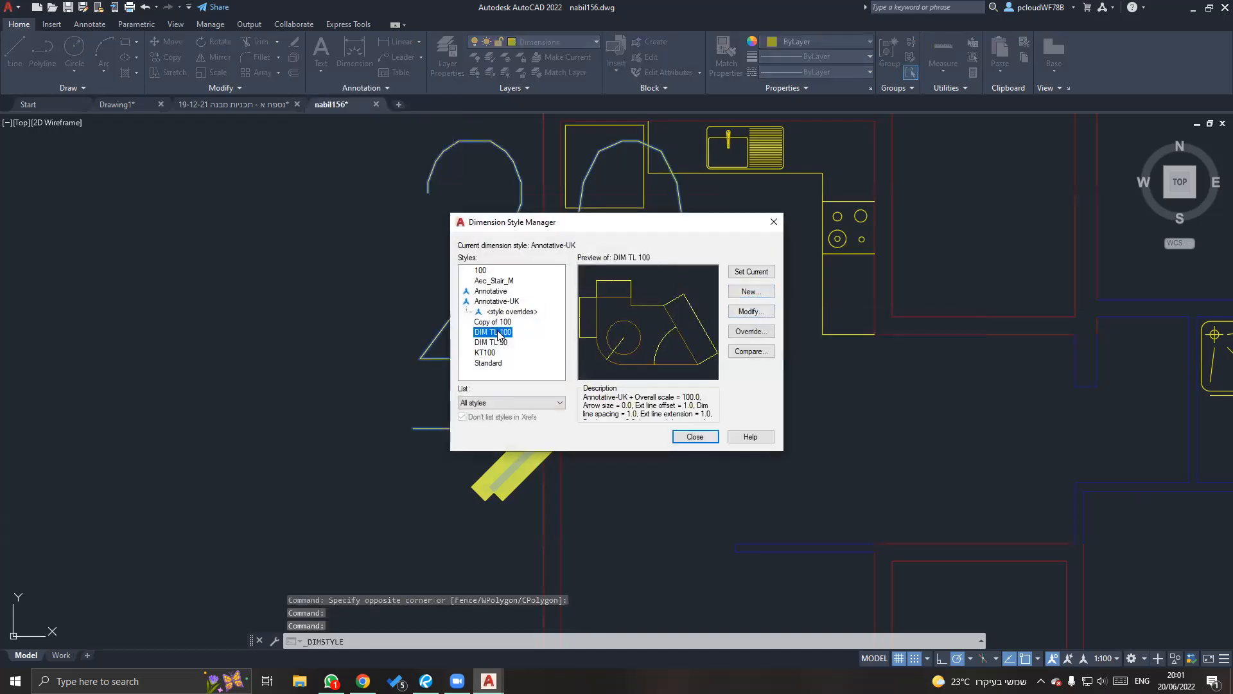
left_click(695, 437)
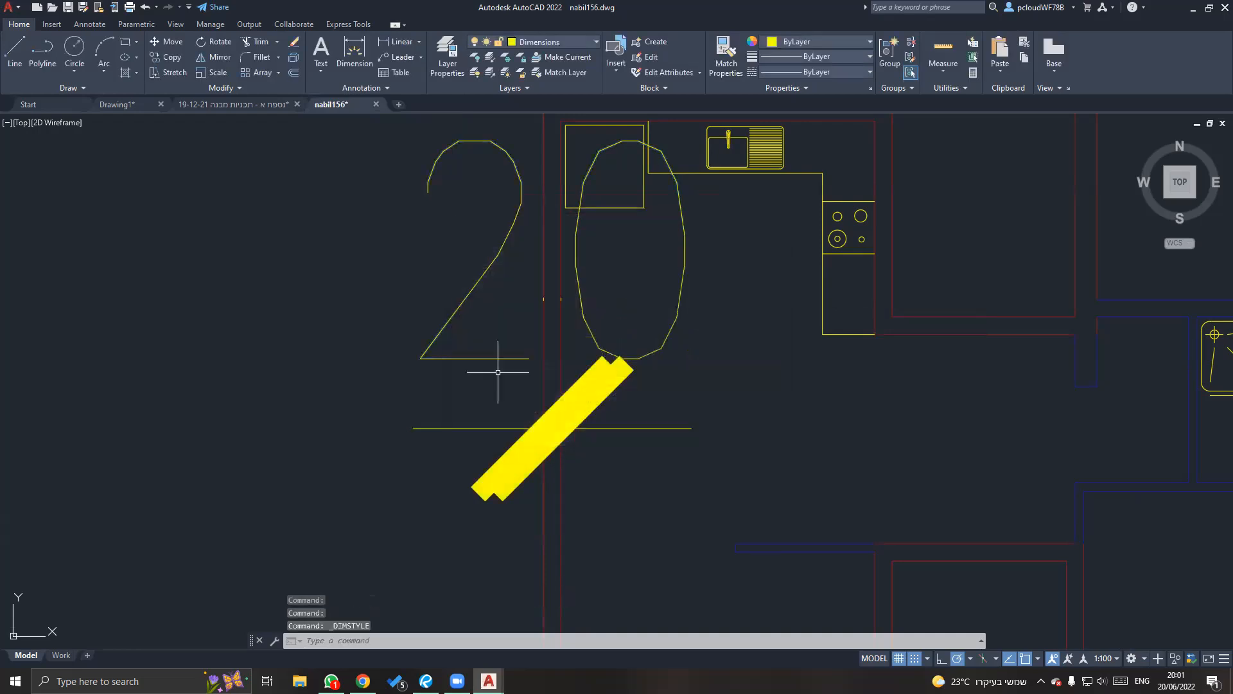
Apply the DIM TL 100 dimension style to the wall-thickness dimension.
left_click(509, 257)
left_click(442, 242)
left_click(362, 89)
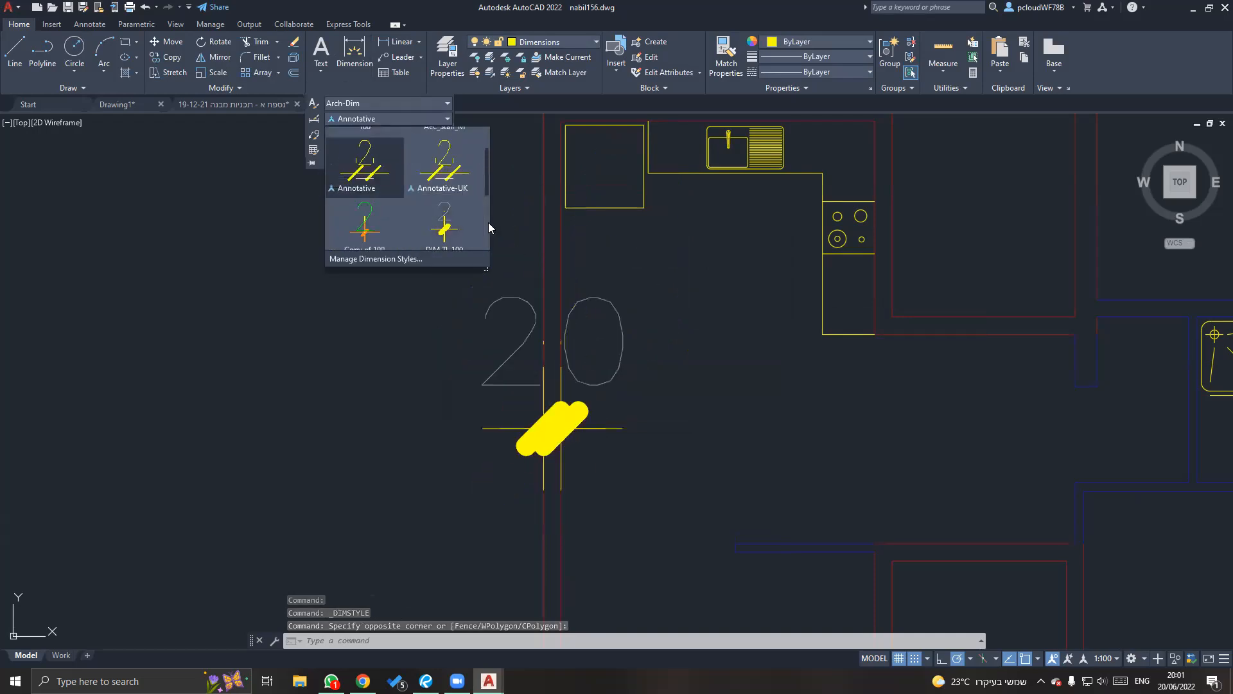
left_click(450, 226)
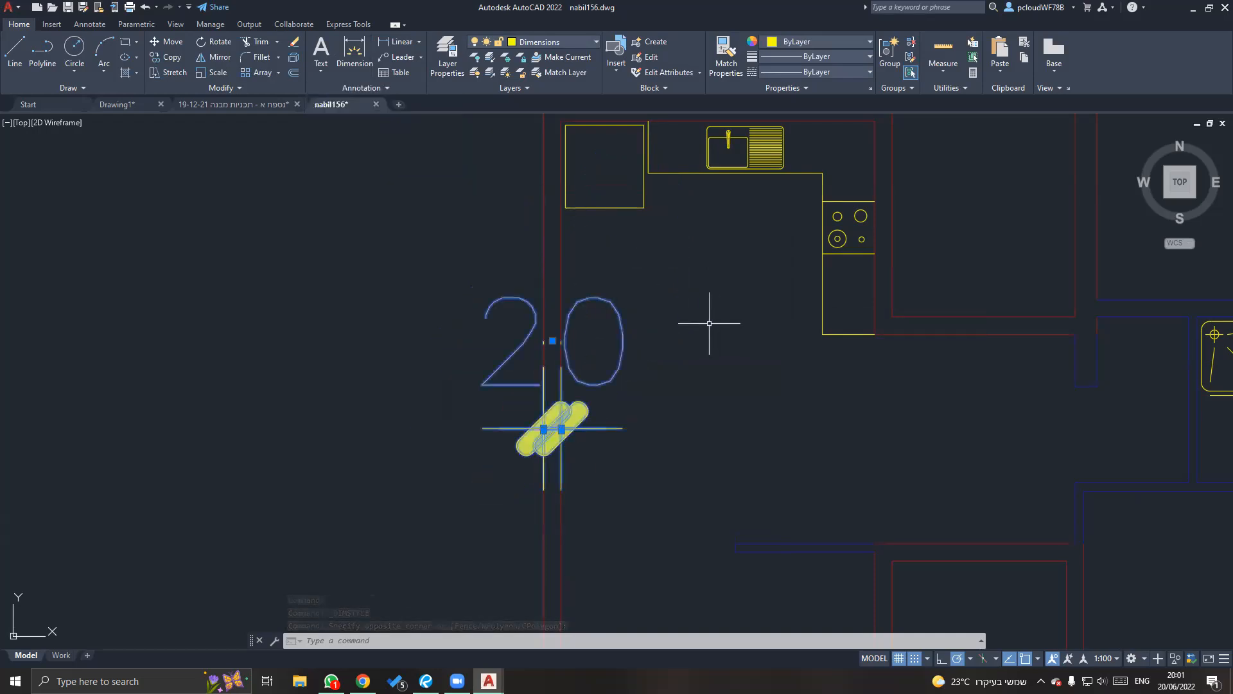
scroll(595, 309, "down", 4)
key("Escape")
Override the current Annotative-UK dimension style with a text height of 25.
scroll(576, 342, "up", 7)
left_click(580, 346)
left_click(601, 379)
left_click(382, 87)
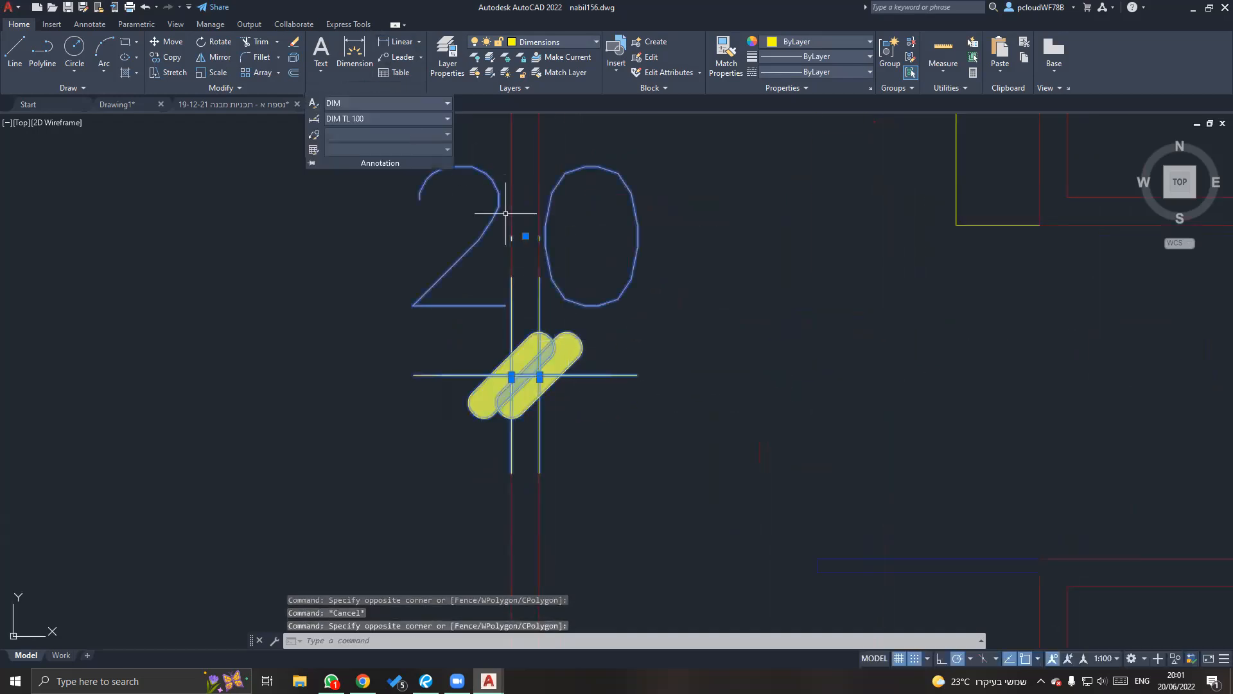
left_click(392, 118)
left_click(501, 278)
left_click(751, 311)
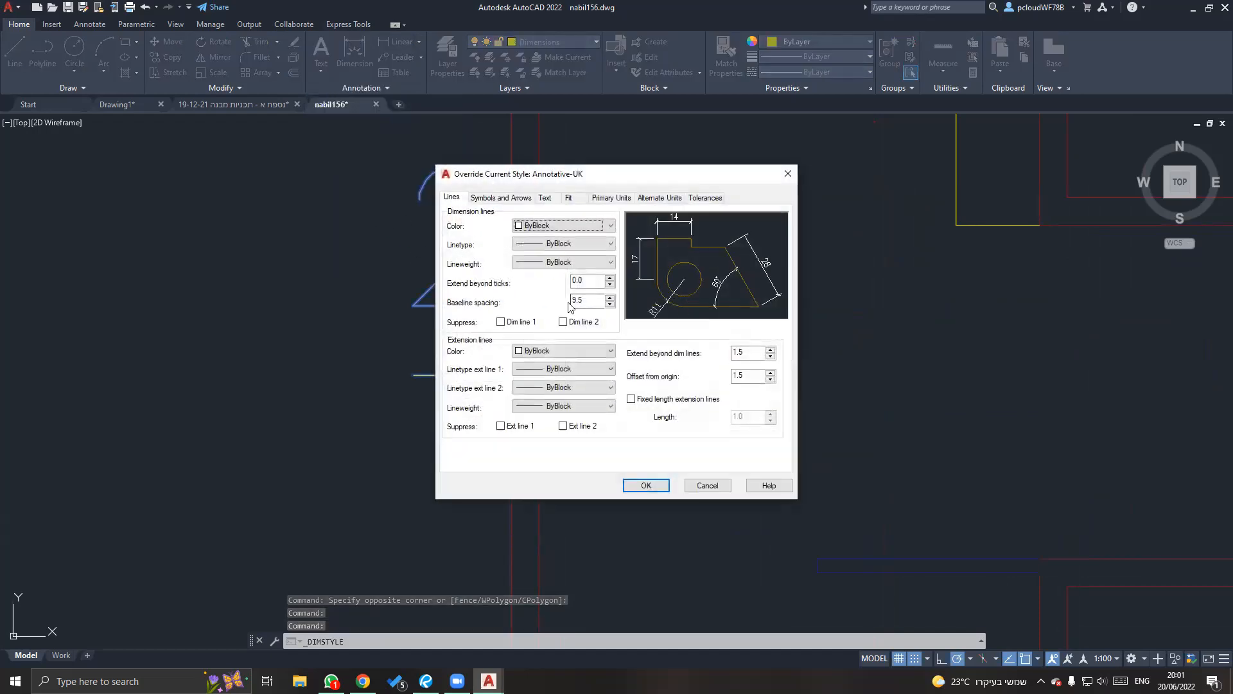
left_click(544, 198)
left_click_drag(592, 291, 460, 294)
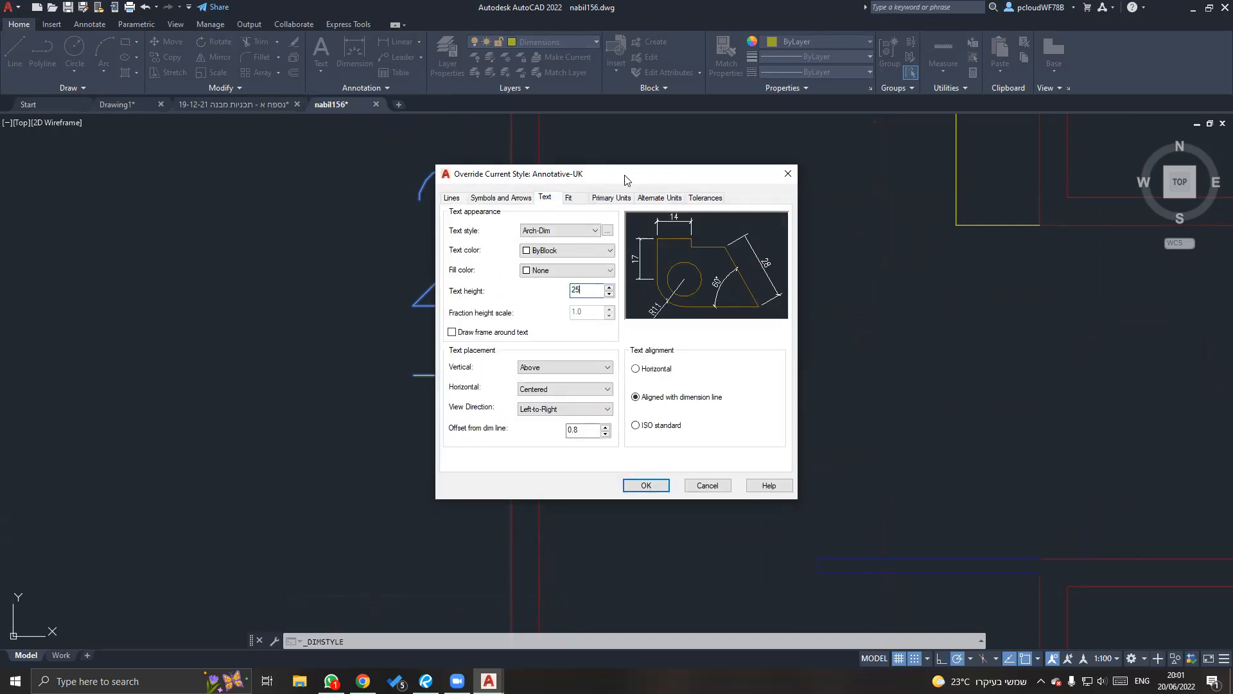
left_click_drag(625, 179, 506, 210)
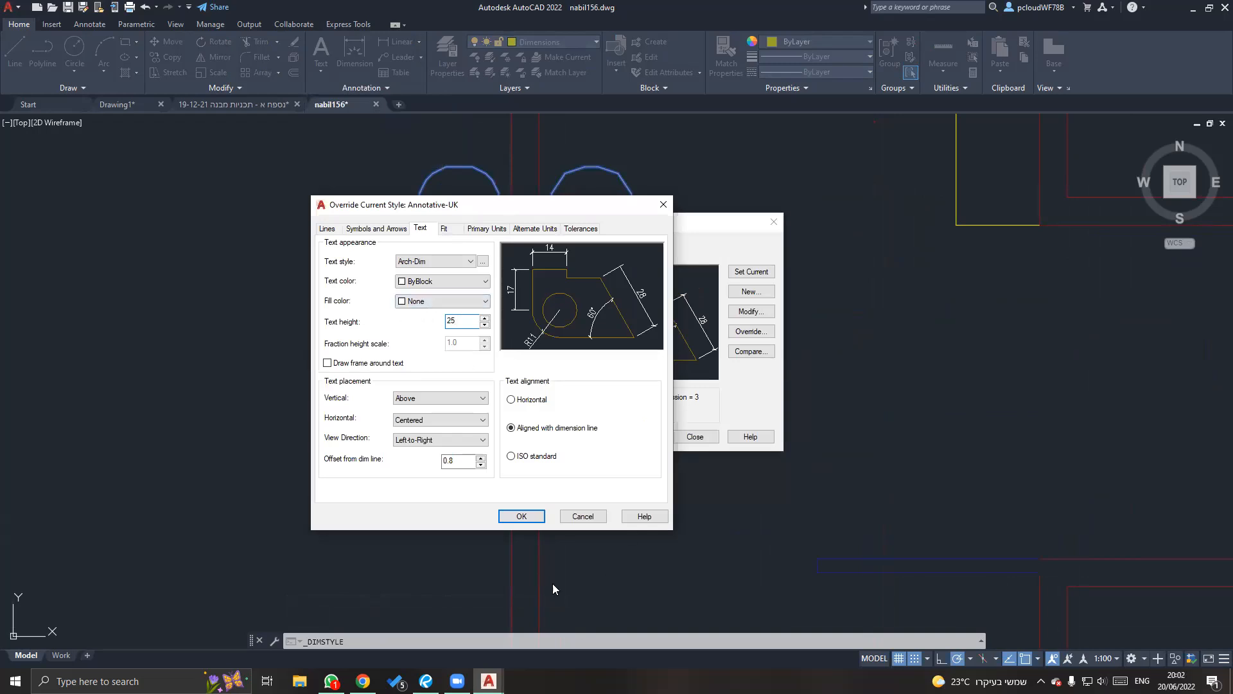
left_click(522, 516)
left_click(695, 436)
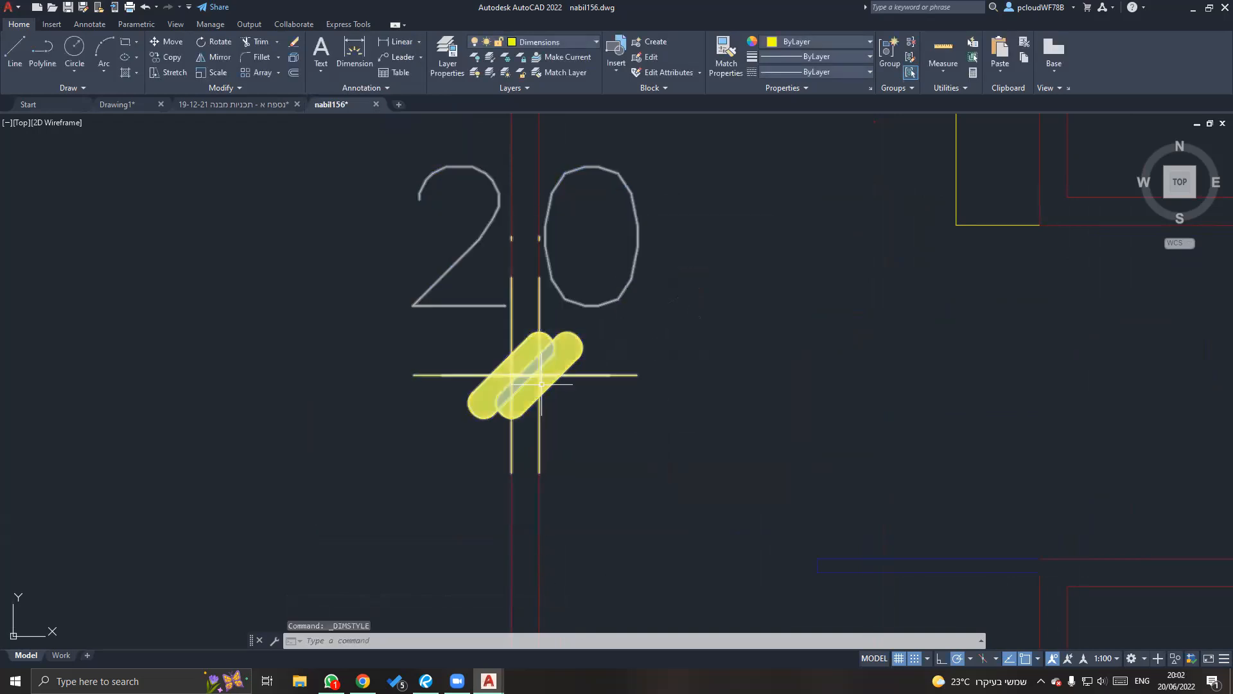
Set the text height of the wall-thickness dimension to 25 in its object properties.
left_click(614, 400)
left_click(565, 347)
middle_click_drag(578, 354, 545, 403)
type("pr")
key("Return")
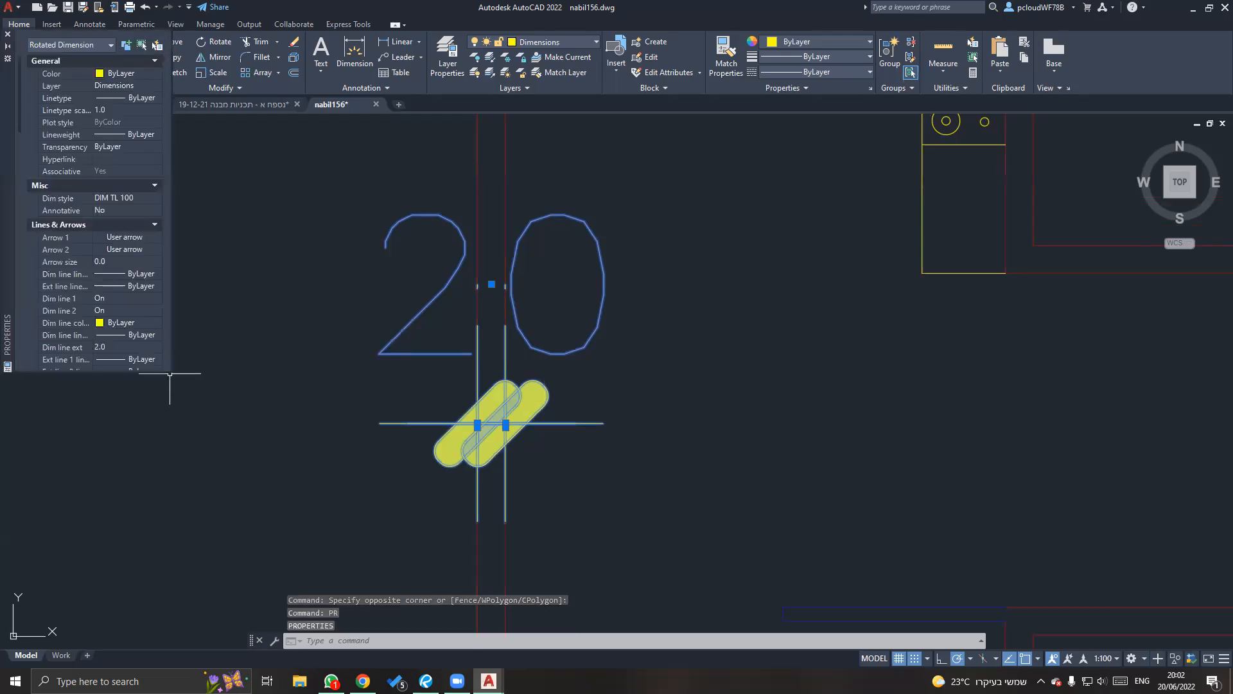
left_click_drag(168, 371, 324, 556)
scroll(245, 375, "down", 8)
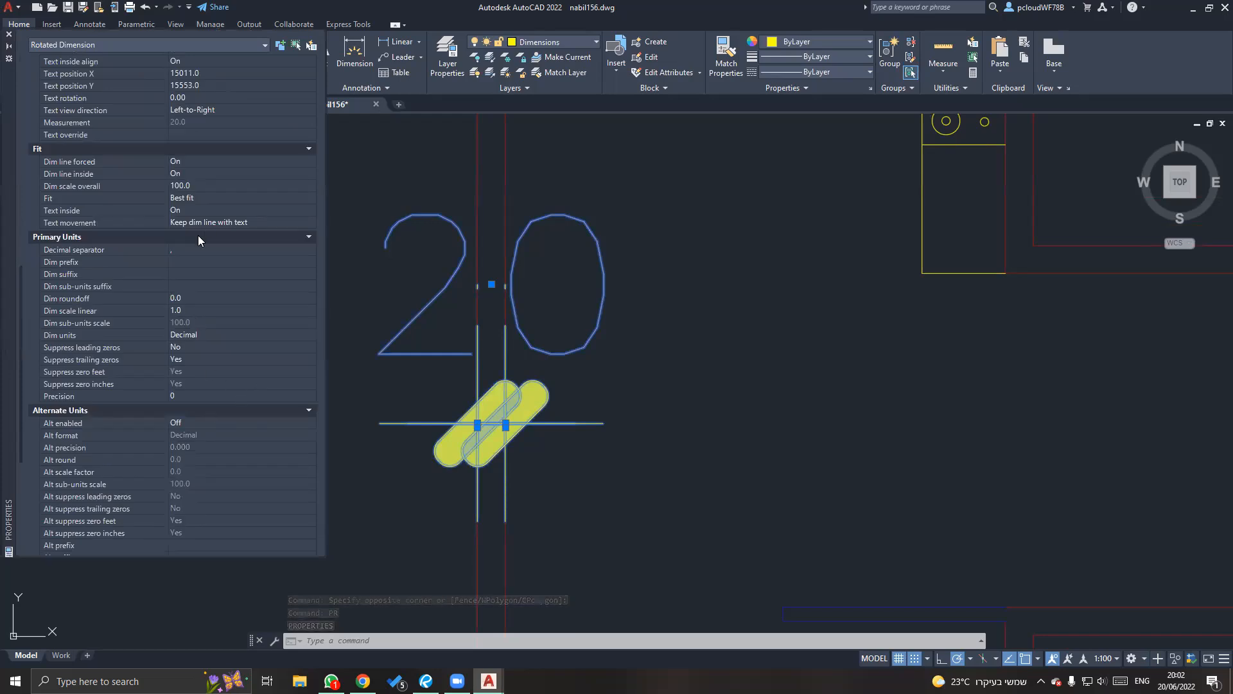
scroll(185, 316, "down", 7)
scroll(161, 329, "up", 10)
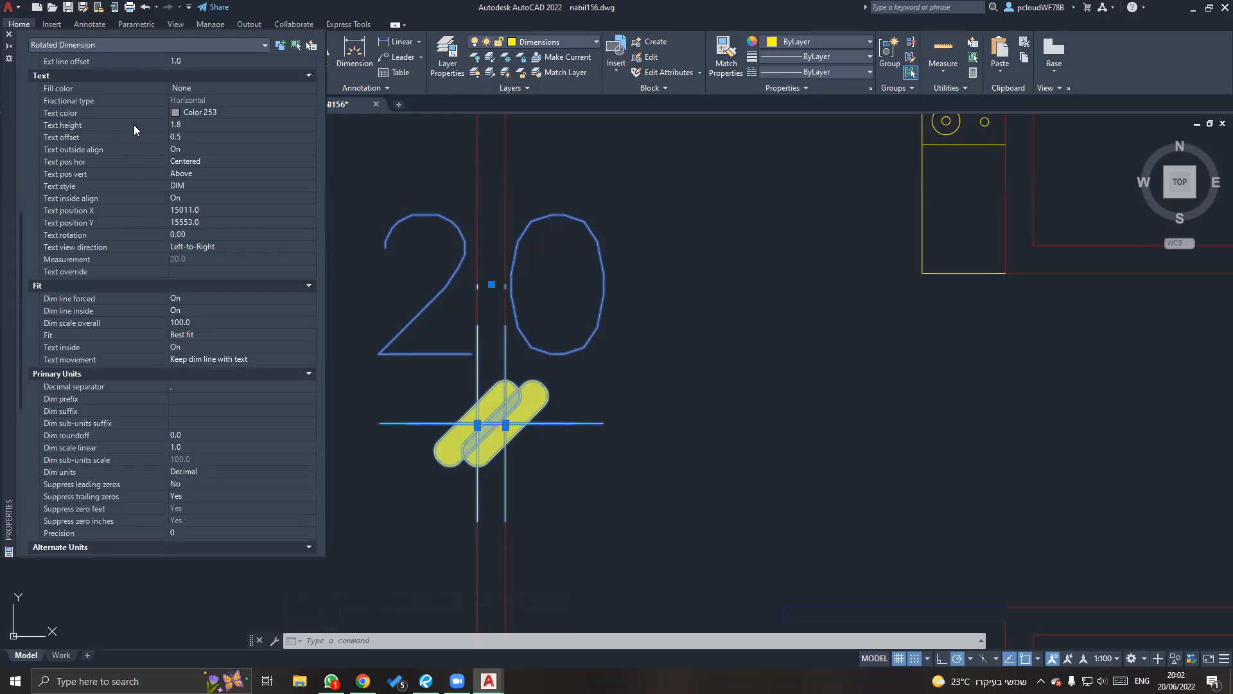
left_click(197, 125)
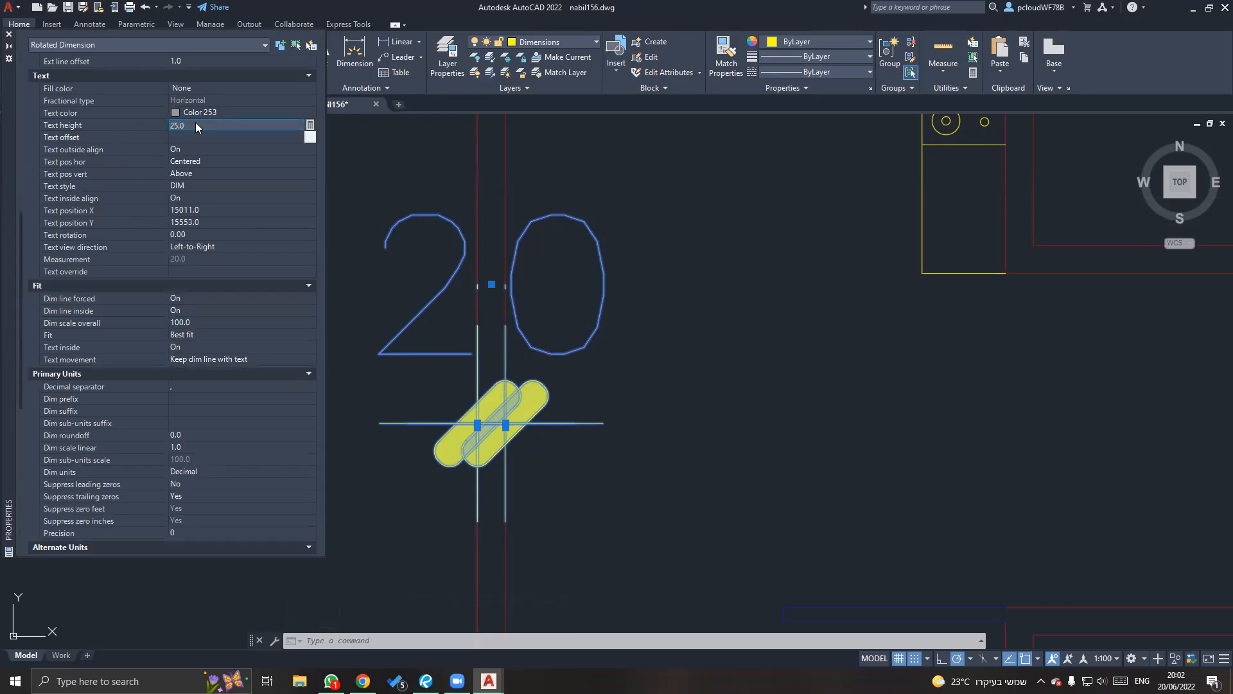
key("Tab")
key("Escape")
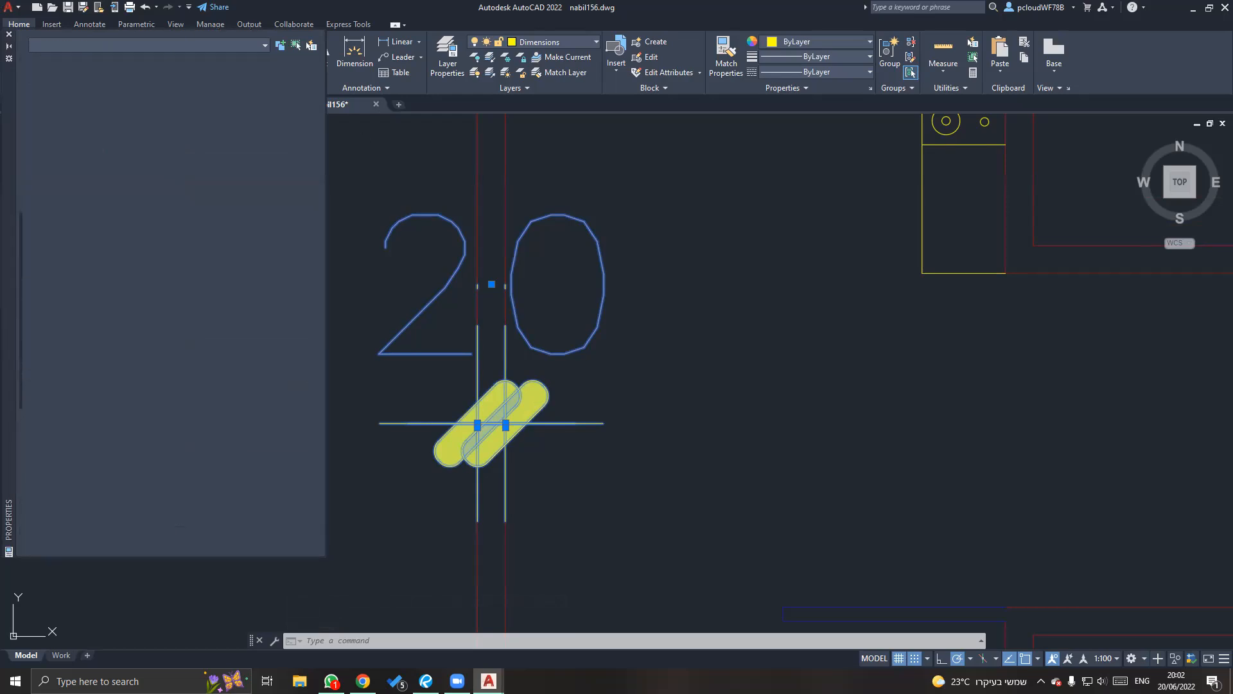
Make DIM TL 100 the current dimension style with nothing selected.
left_click(360, 88)
left_click(399, 119)
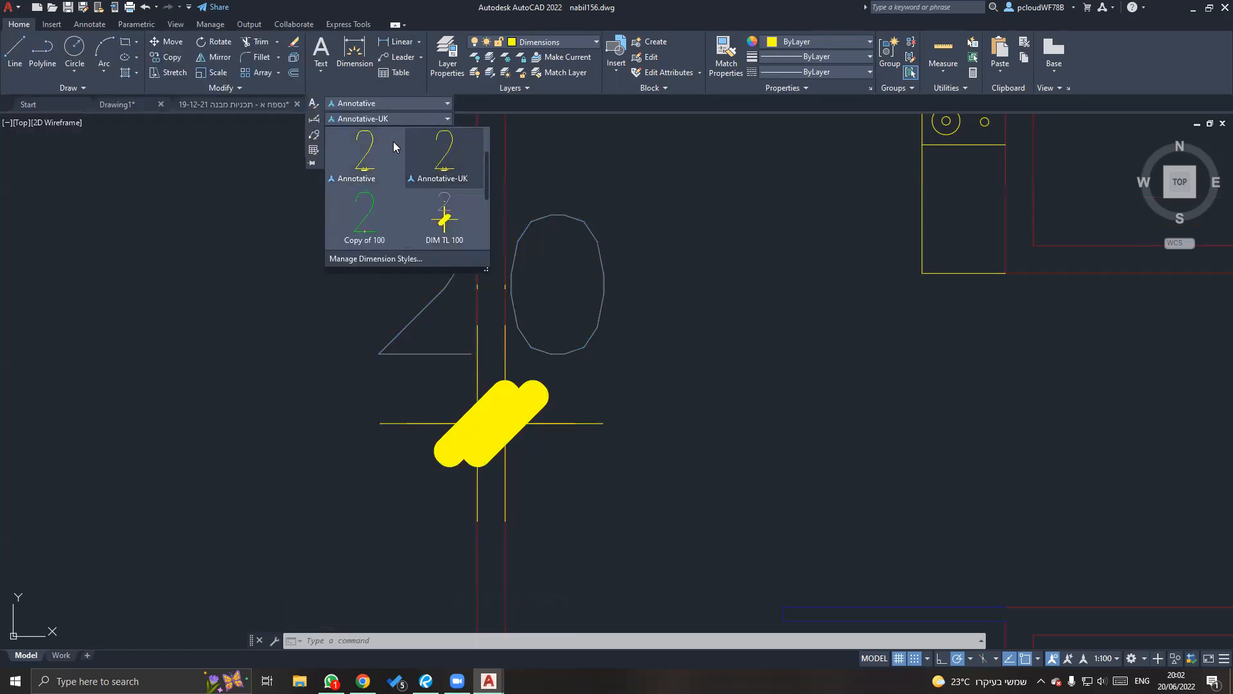
left_click(437, 238)
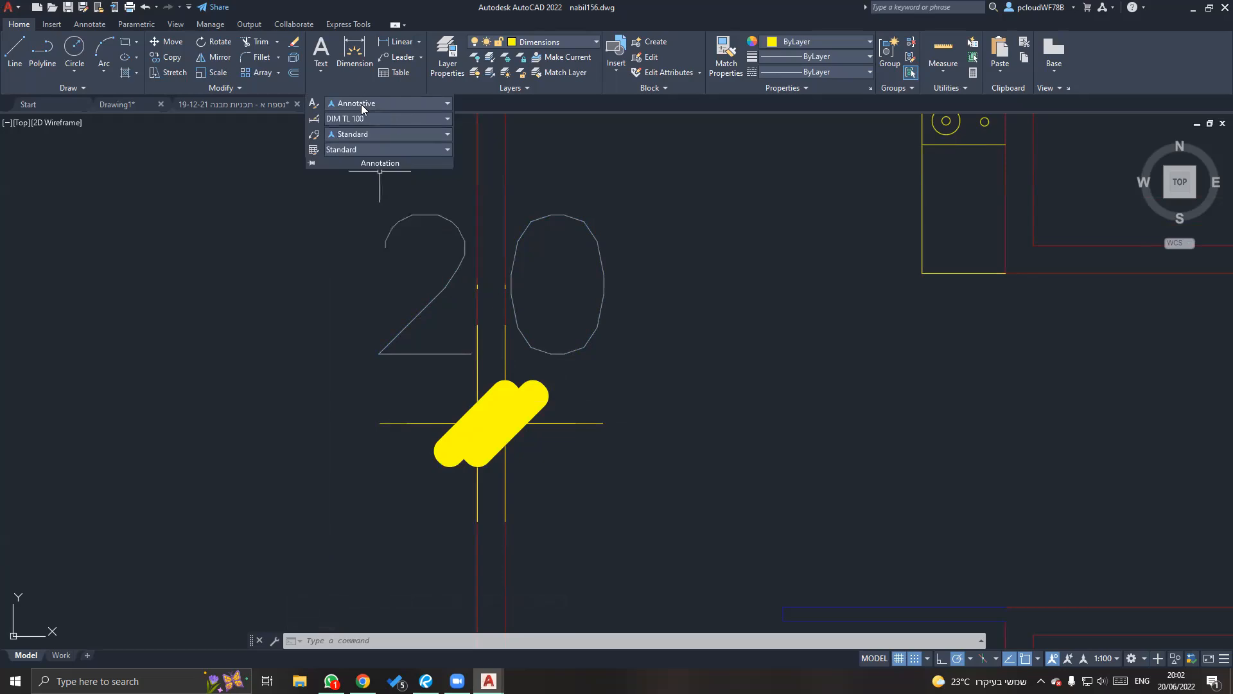
Modify the KT100 dimension style to use a text height of 2.4.
left_click(400, 119)
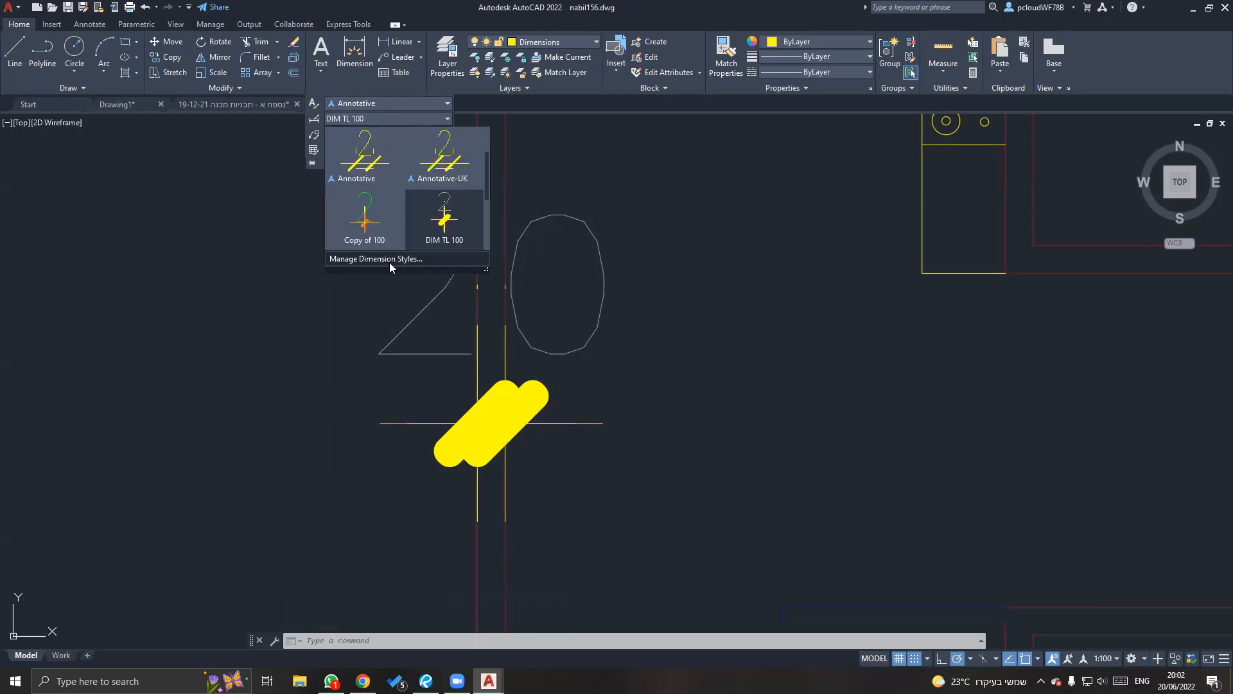
left_click(389, 264)
left_click(487, 332)
left_click(485, 342)
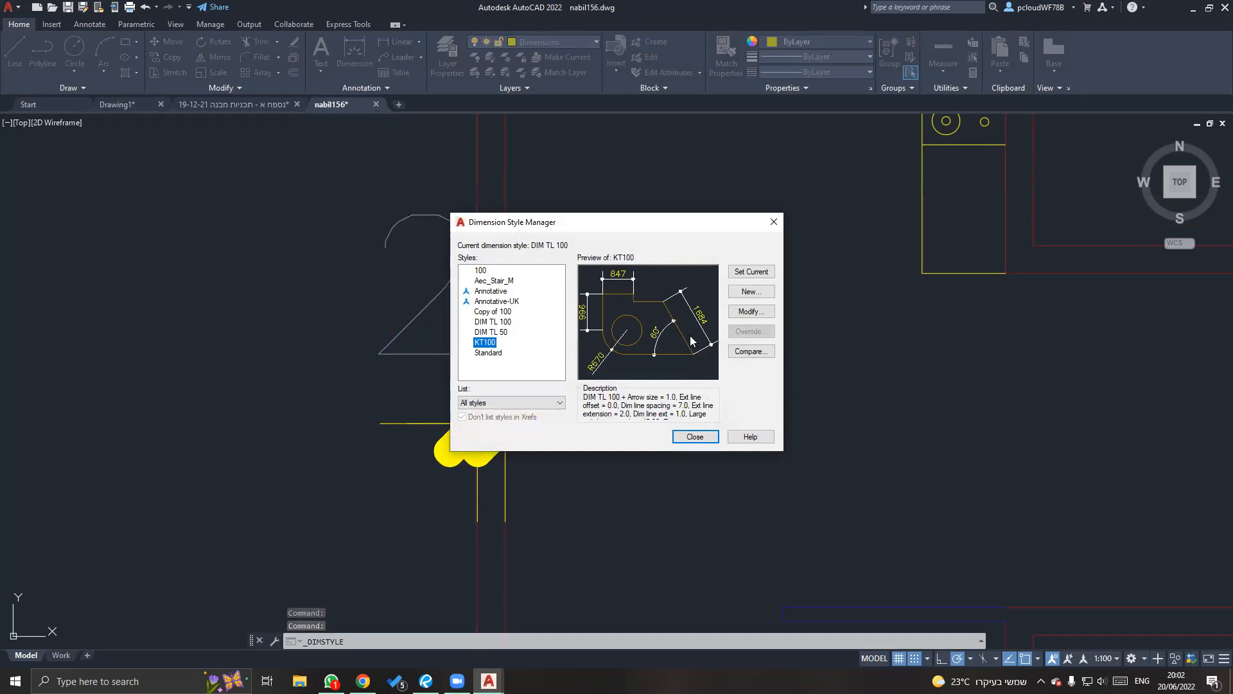
left_click(752, 315)
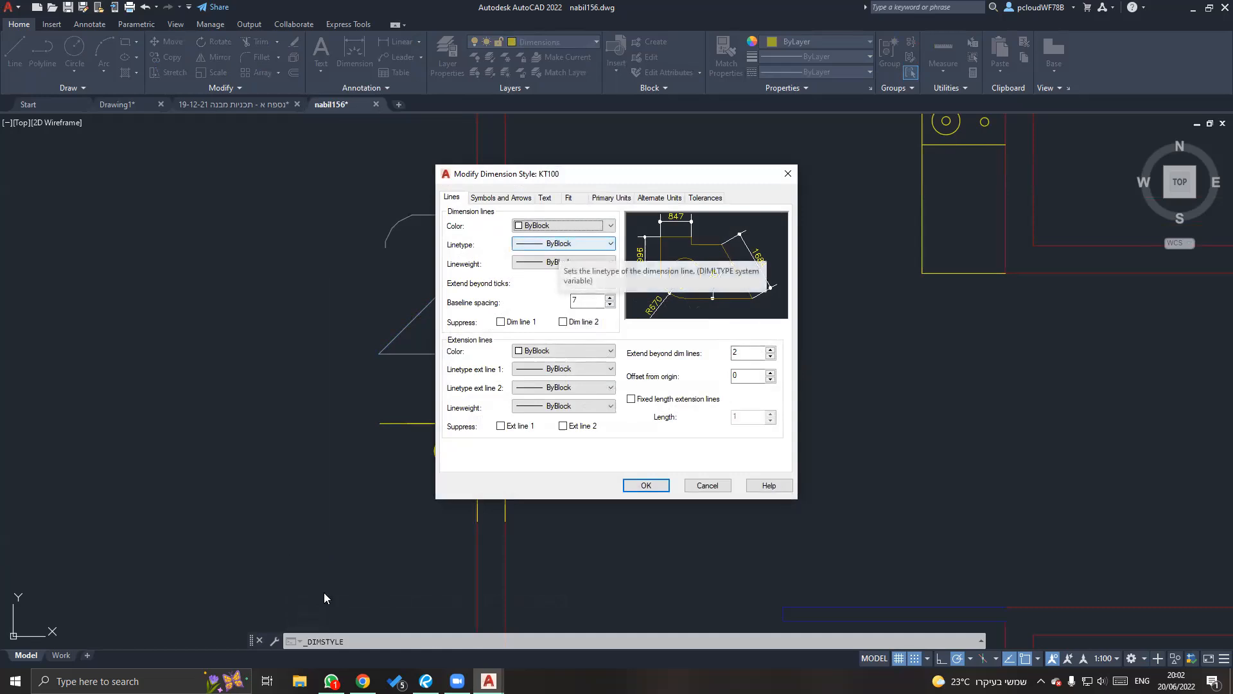
left_click(543, 199)
double_click(588, 290)
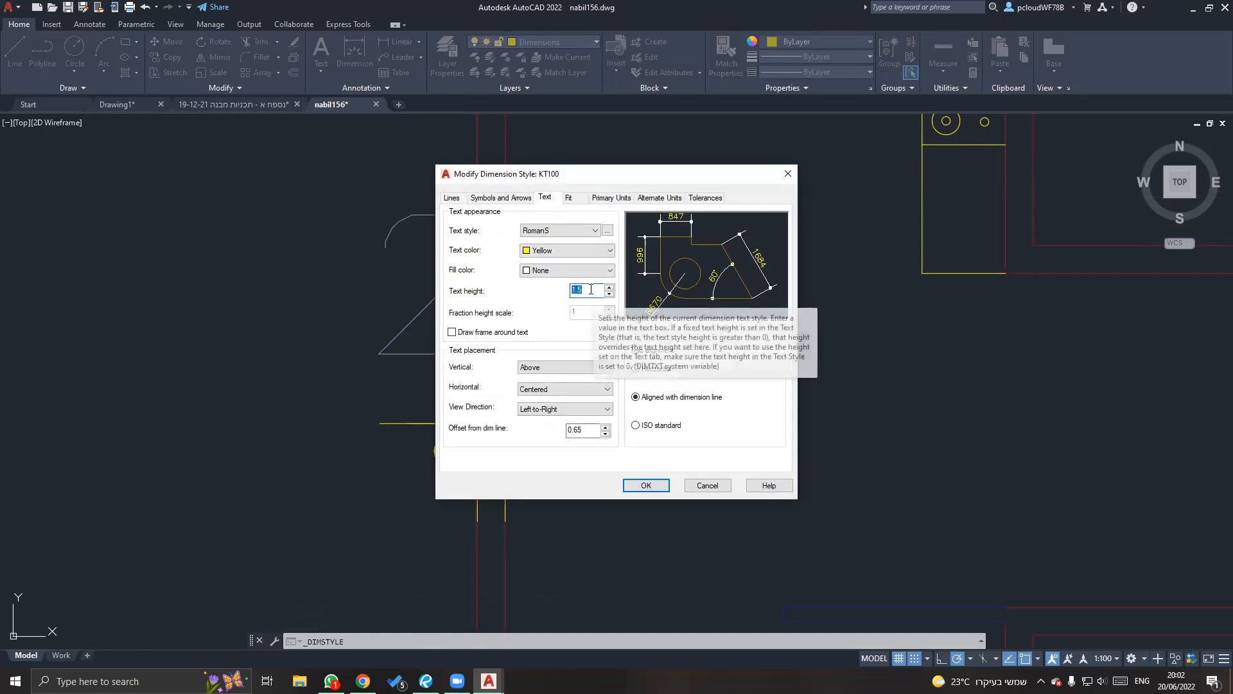
type("2.4")
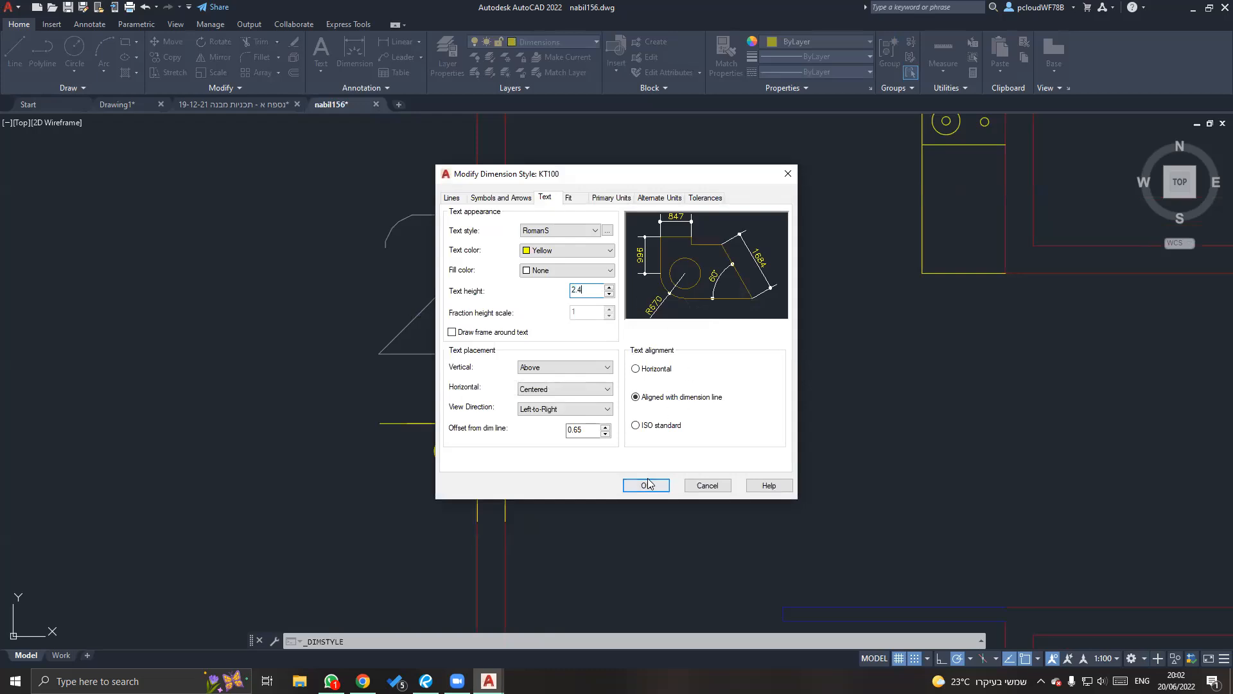
Set the KT100 style's arrow size to 2, accept the changes and close the Dimension Style Manager.
left_click(512, 200)
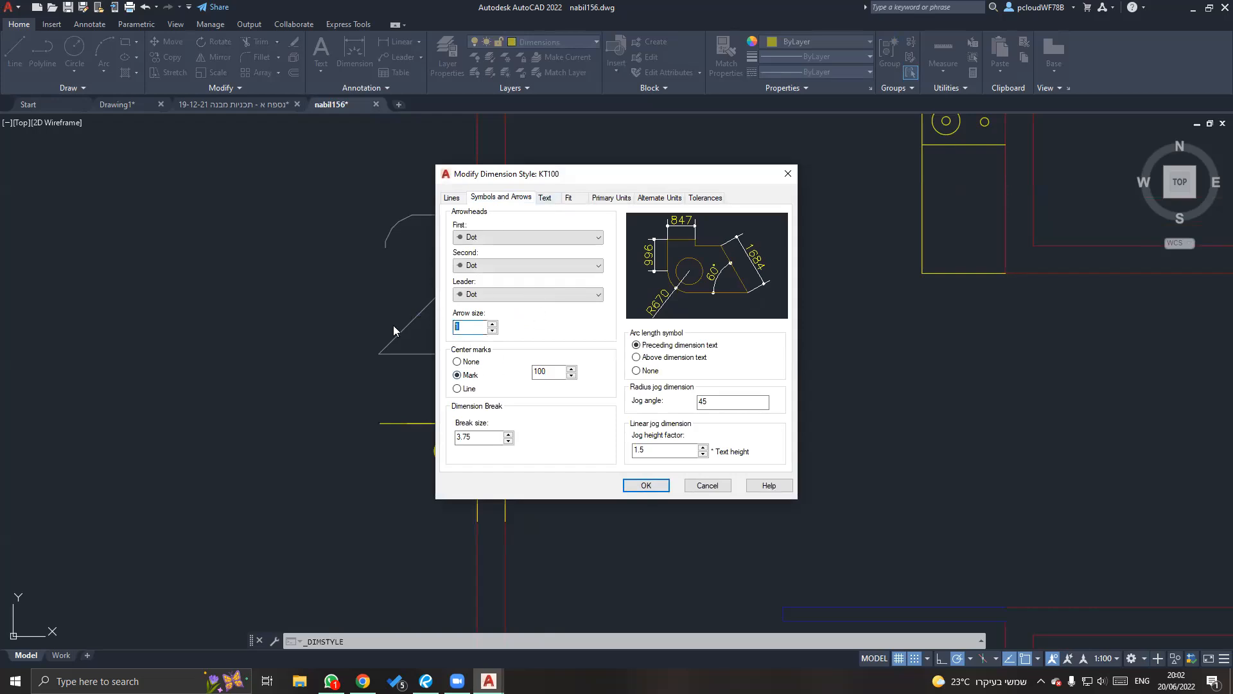
left_click(644, 485)
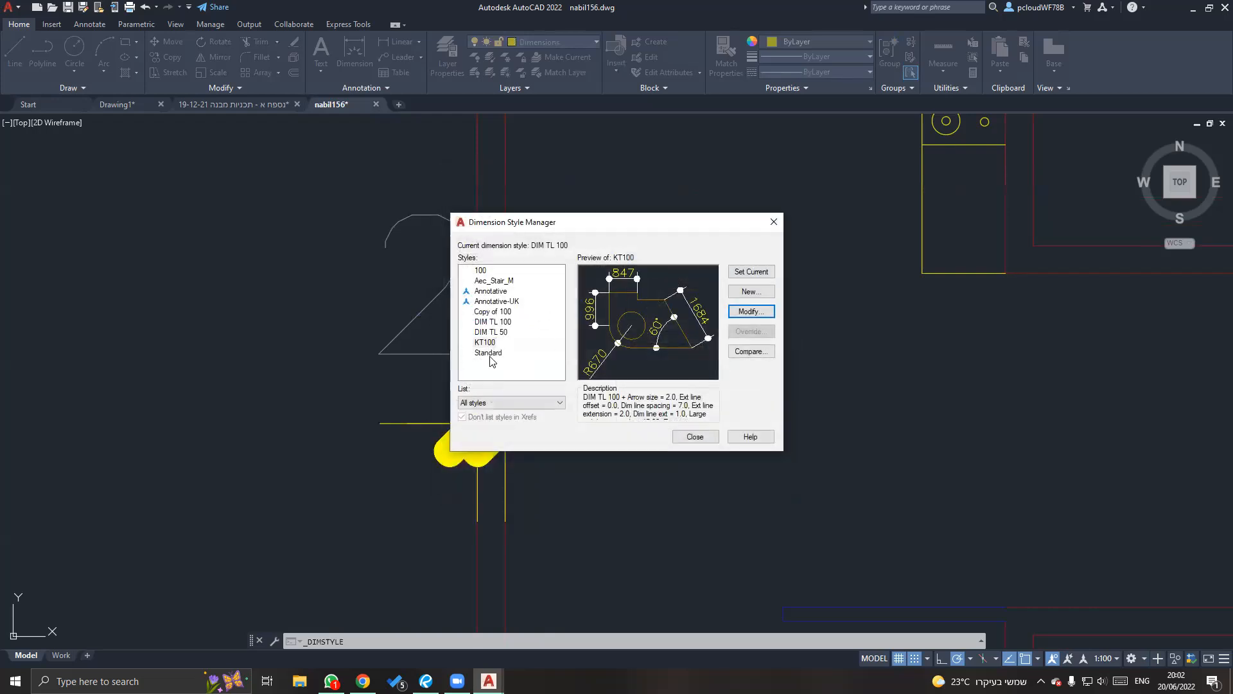
left_click(485, 342)
left_click(695, 436)
Apply the KT100 dimension style to the wall-thickness dimension and check its size against the whole plan.
left_click(602, 432)
left_click(584, 418)
left_click(380, 87)
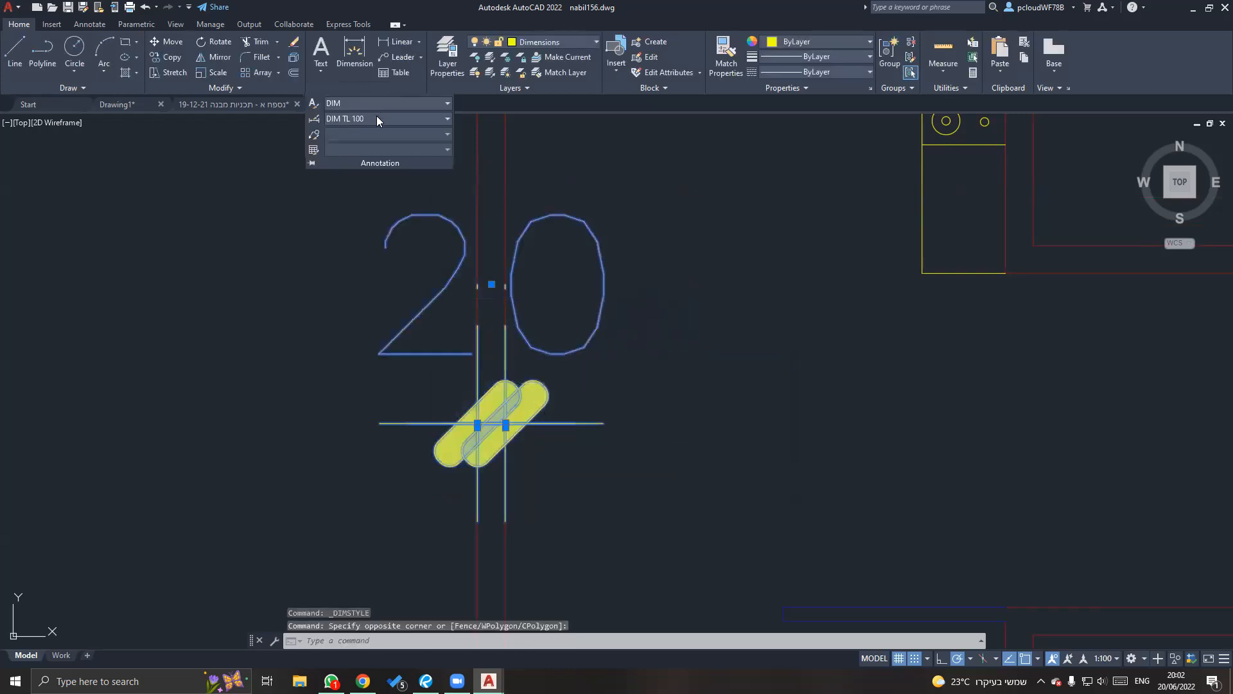
left_click(377, 118)
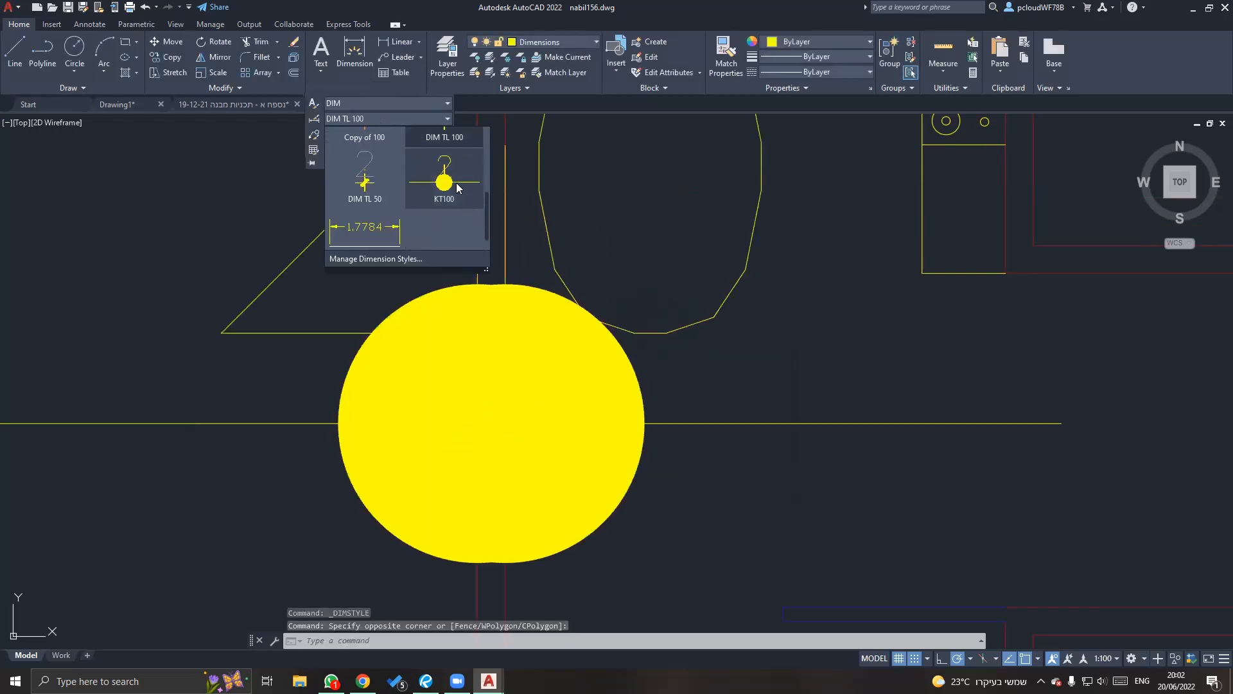
left_click(466, 201)
scroll(725, 366, "down", 5)
scroll(620, 370, "up", 4)
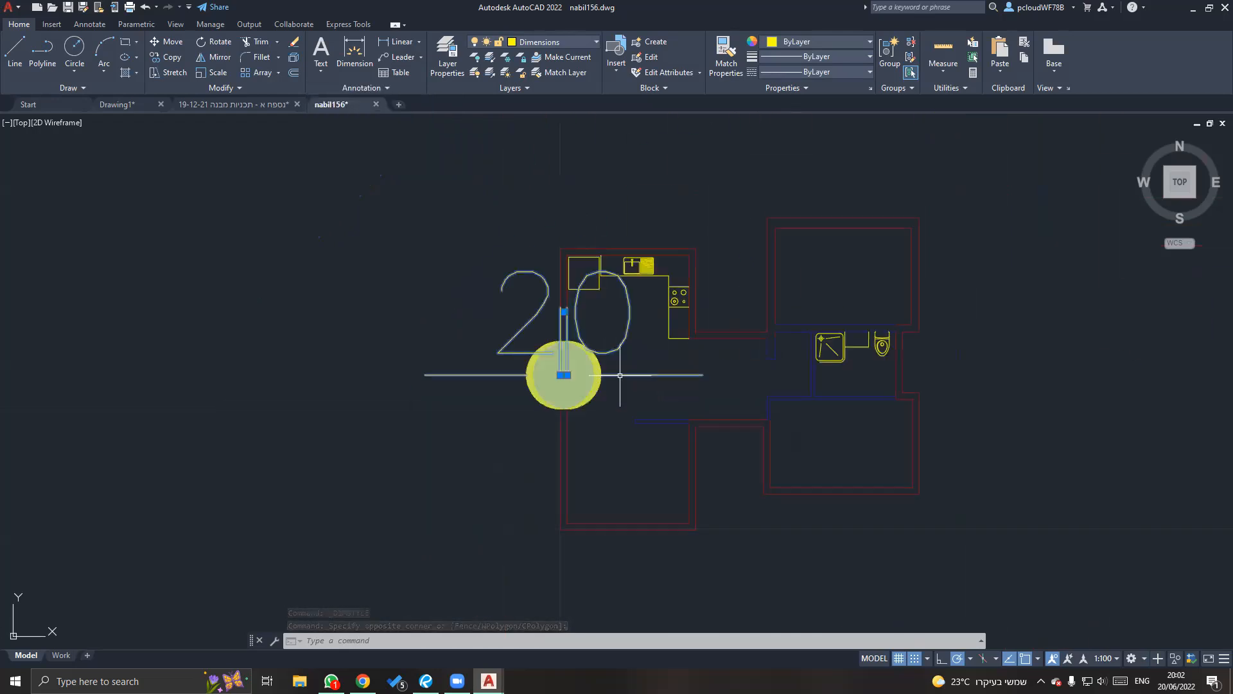
Erase the selected wall-thickness dimension and switch to Telegram, found by searching Windows for TELE.
key("Delete")
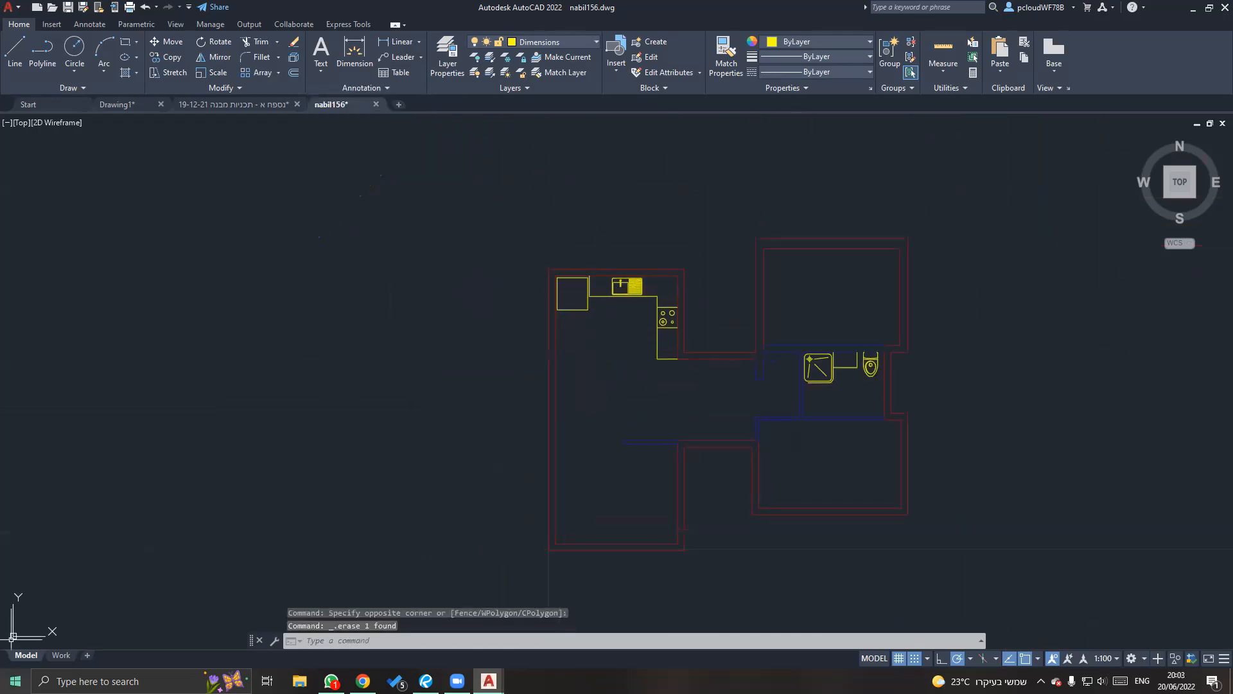
left_click(16, 681)
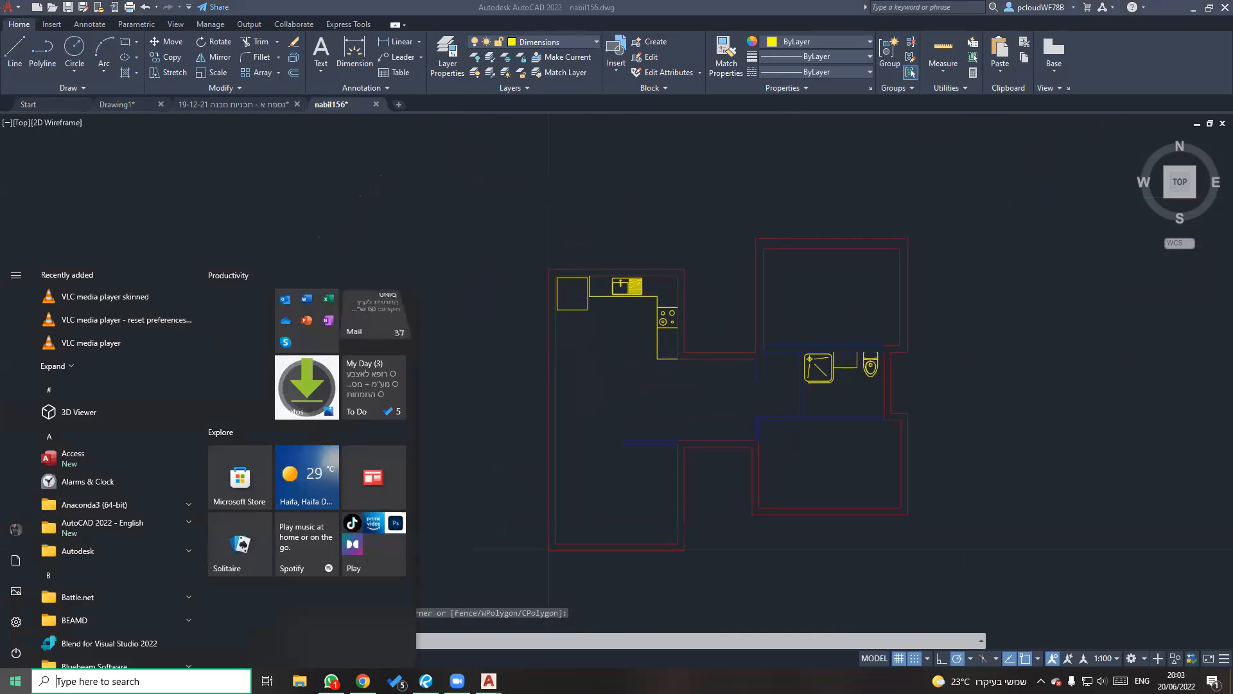
type("TELE")
key("Return")
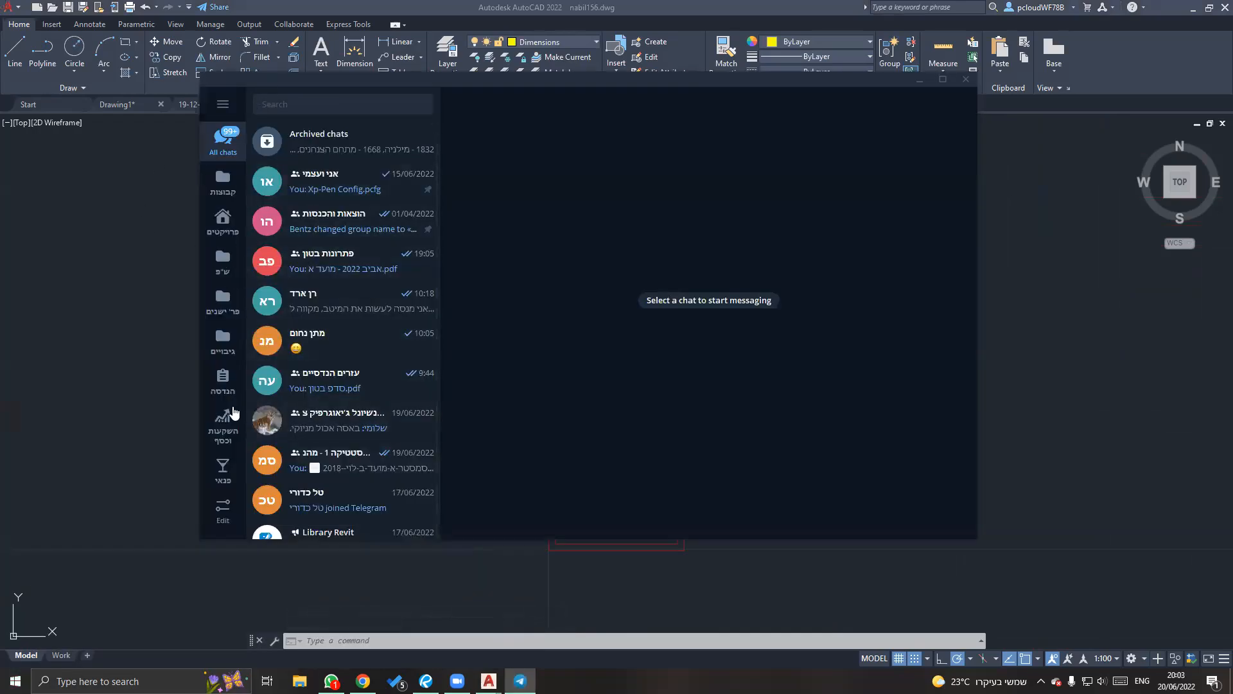
Download M3 - Details.dwg from Telegram's פרטים הנדסיים - Autocad chat and open it in AutoCAD, accepting the proxy information.
left_click(234, 413)
left_click(223, 379)
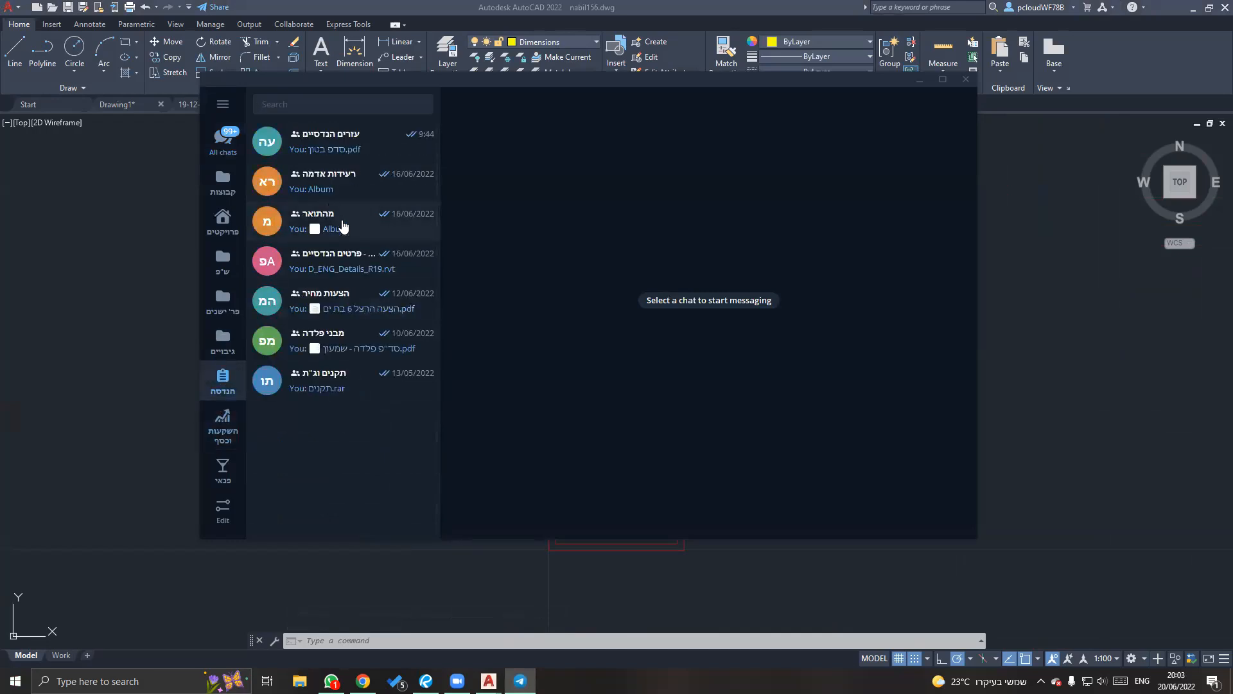
left_click(354, 263)
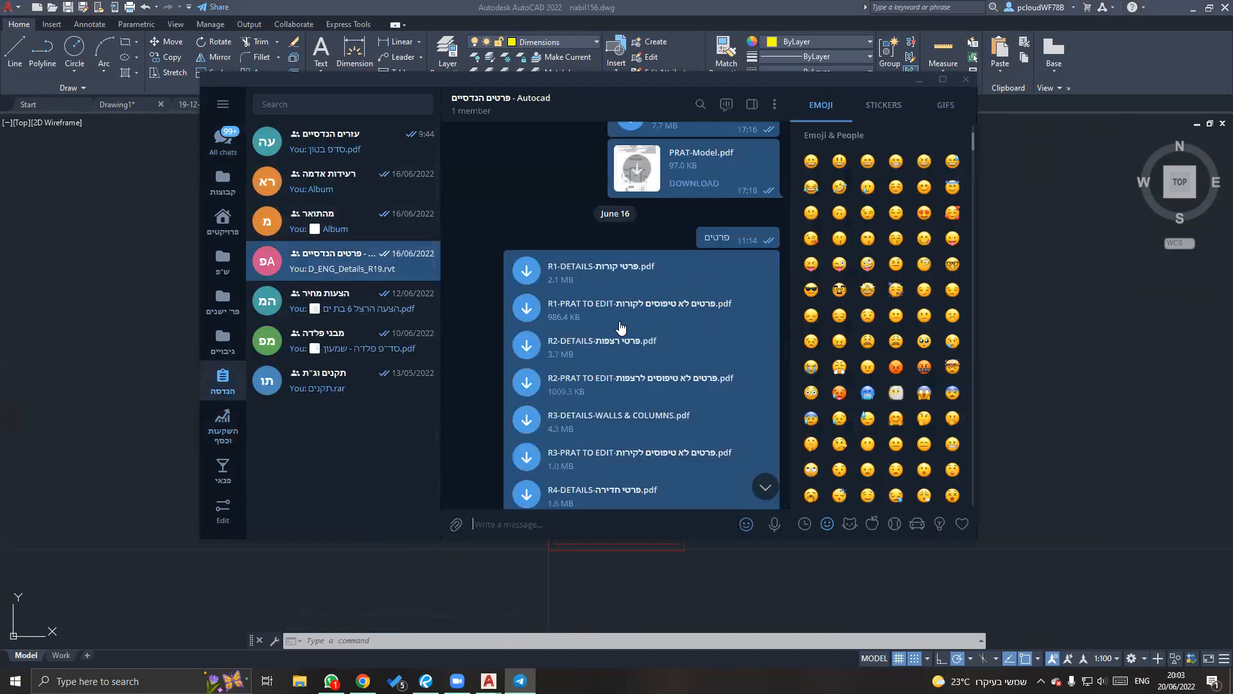
scroll(700, 322, "up", 5)
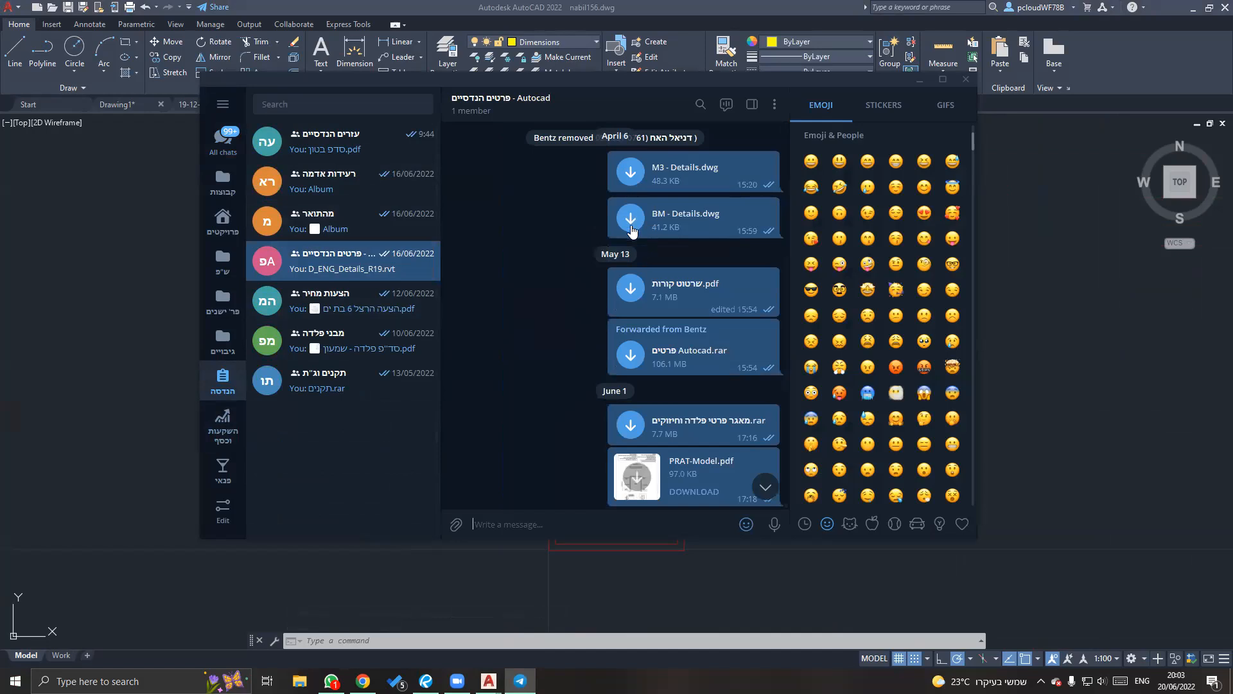
left_click(631, 173)
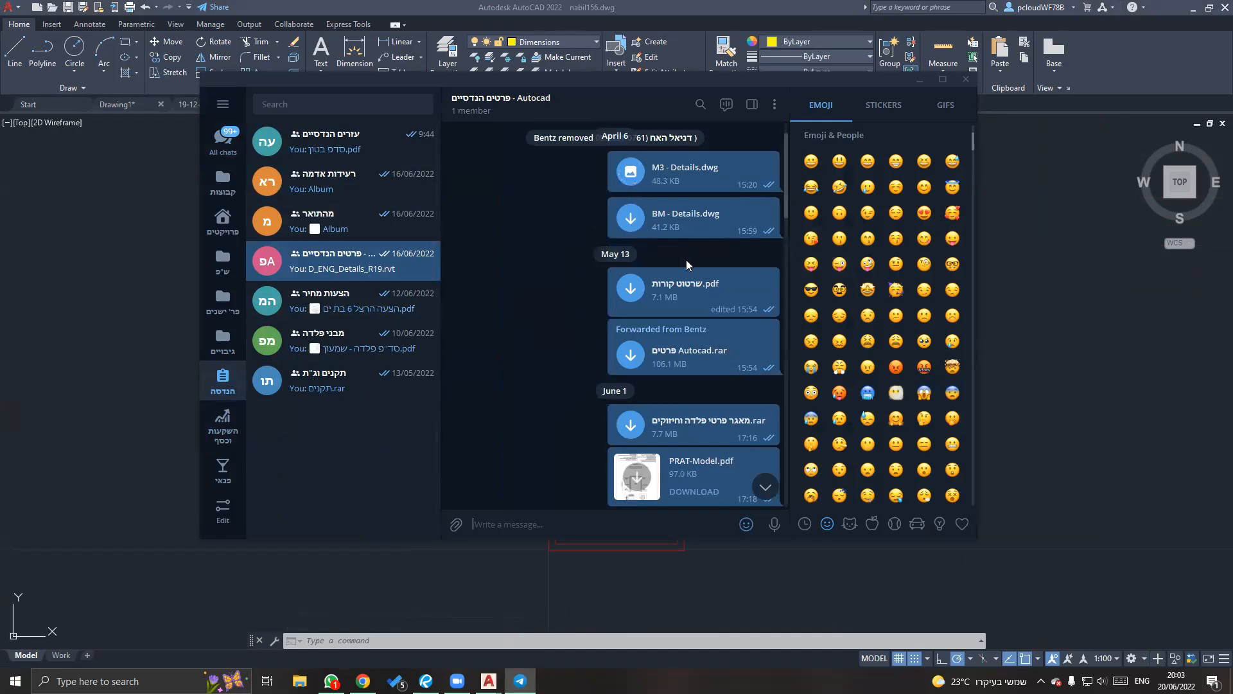
left_click(640, 174)
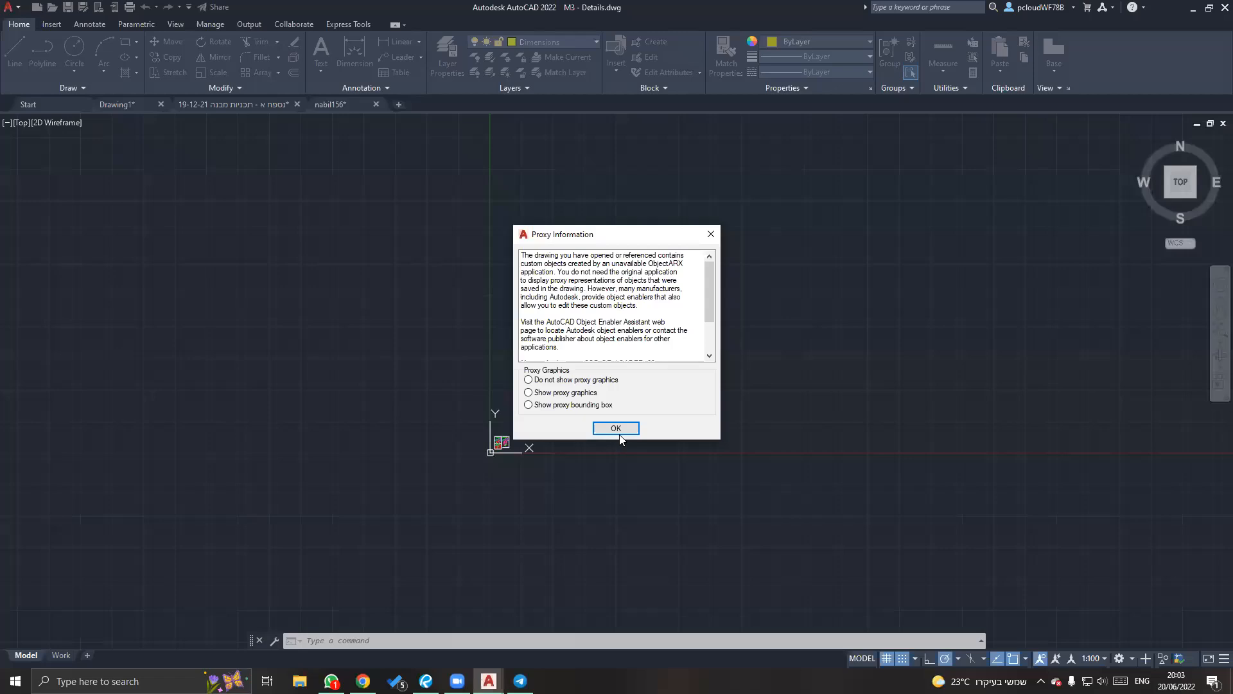
left_click(619, 429)
Copy the D thickness dimension of the foundation section without the pile from M3 - Details to the clipboard.
scroll(505, 446, "up", 5)
scroll(505, 447, "up", 5)
scroll(443, 437, "down", 4)
scroll(477, 452, "up", 2)
middle_click_drag(477, 497, 509, 375)
left_click(454, 359)
left_click(433, 345)
key("ctrl+c")
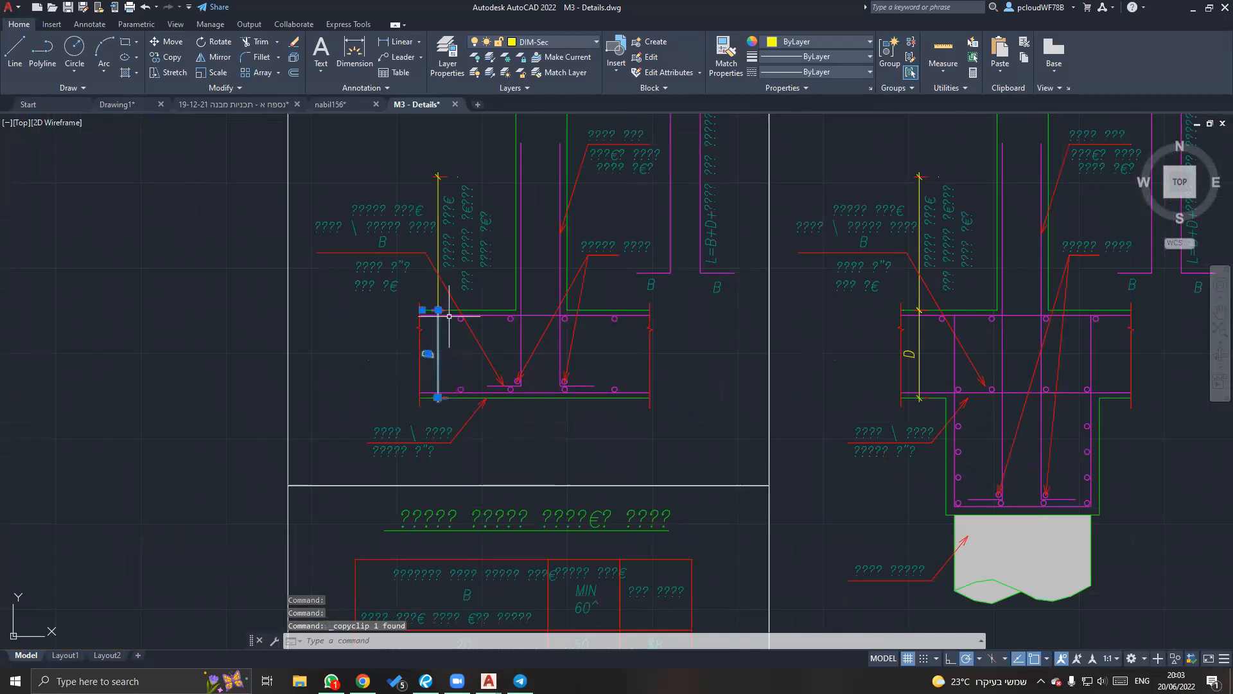
Paste the copied dimension into the nabil156 drawing, in the empty area west of the floor plan.
left_click(331, 104)
key("ctrl+v")
left_click(454, 400)
scroll(453, 395, "up", 3)
scroll(404, 366, "down", 3)
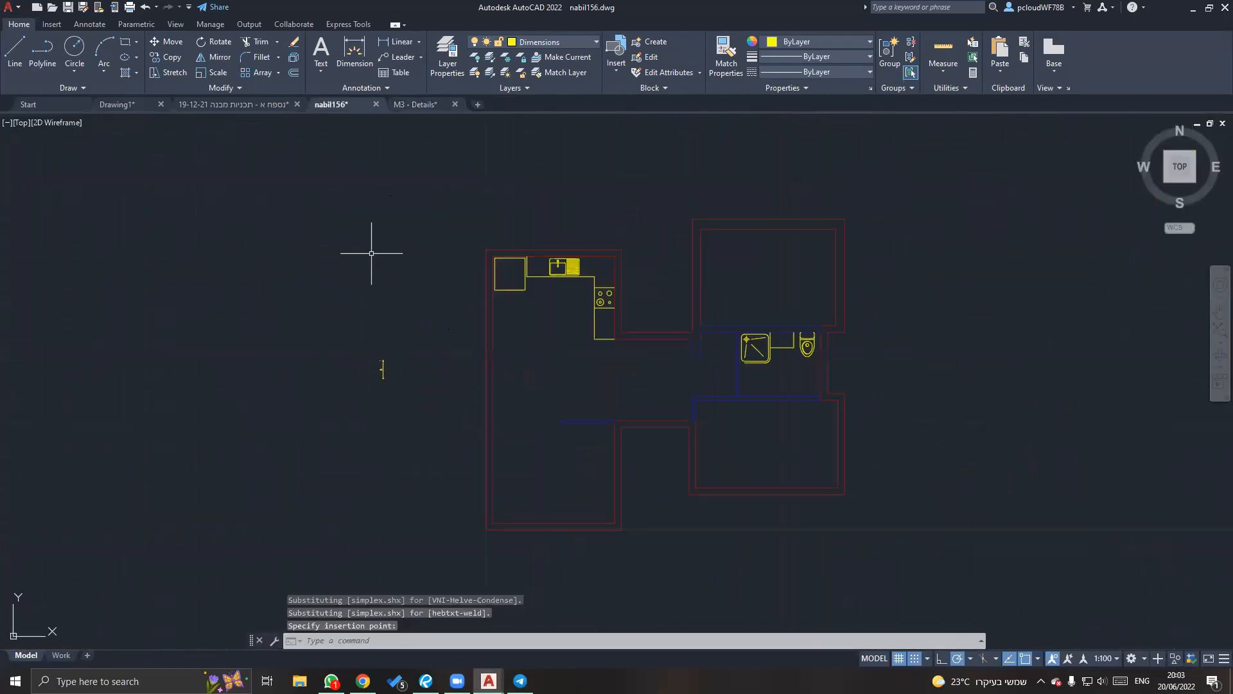
Select the pasted DIM-Sec dimension beside the floor plan and erase it.
left_click(404, 385)
left_click(365, 340)
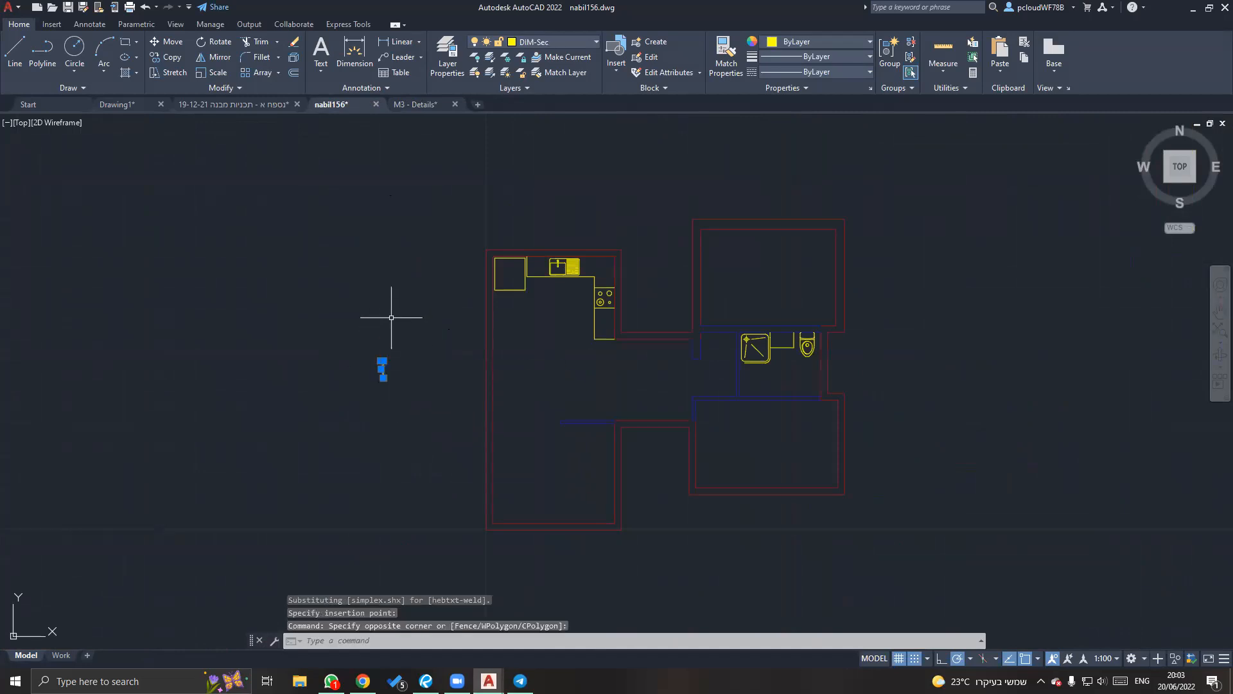
left_click(387, 87)
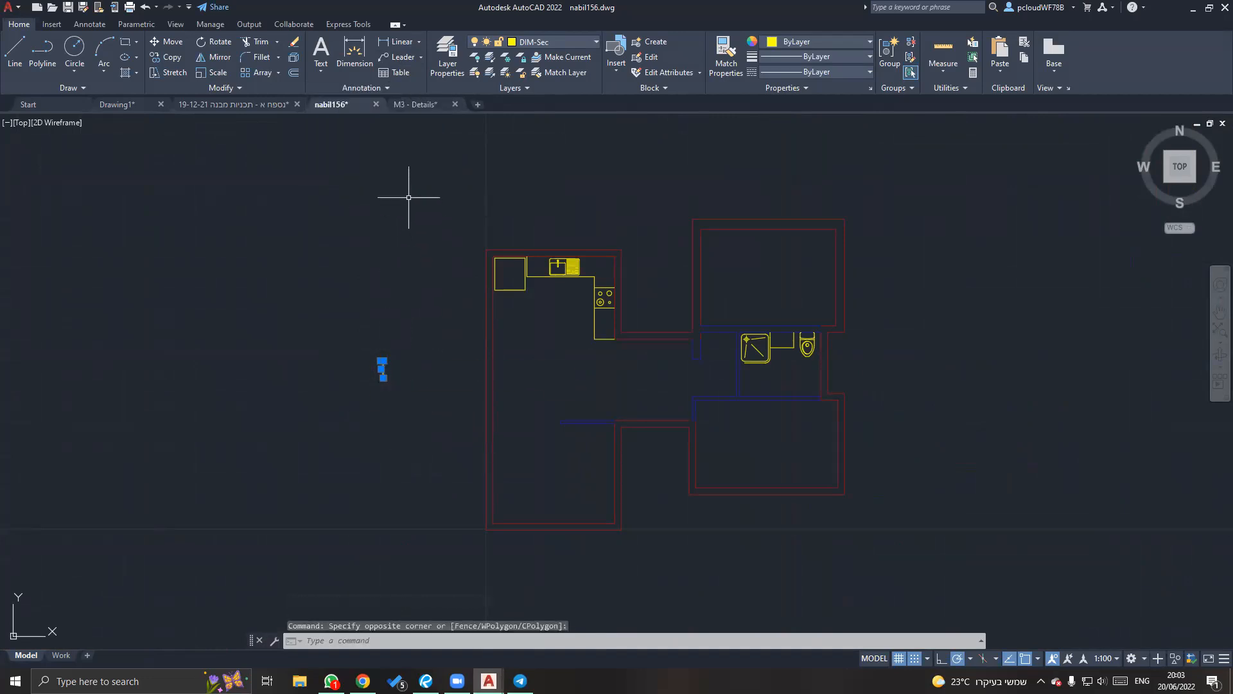
key("Delete")
Examine the m25-orig dimension style's symbols and arrows settings in the Dimension Style Manager and close it without changes.
left_click(379, 89)
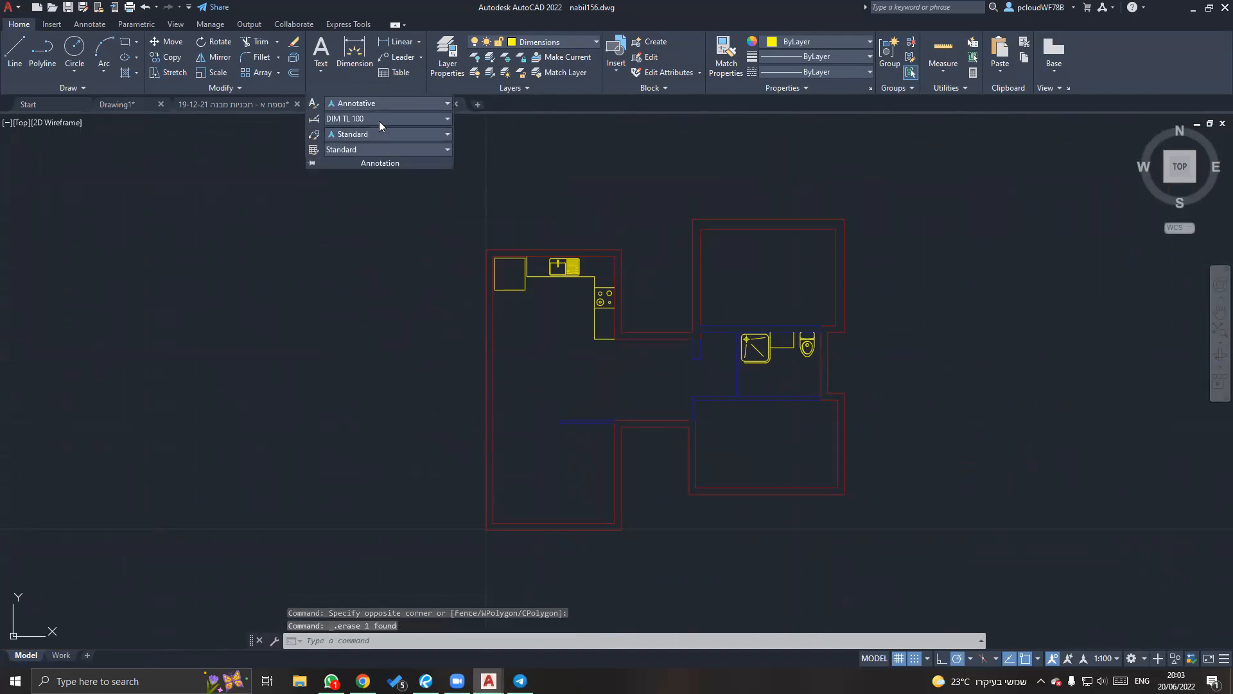
left_click(379, 121)
left_click(405, 257)
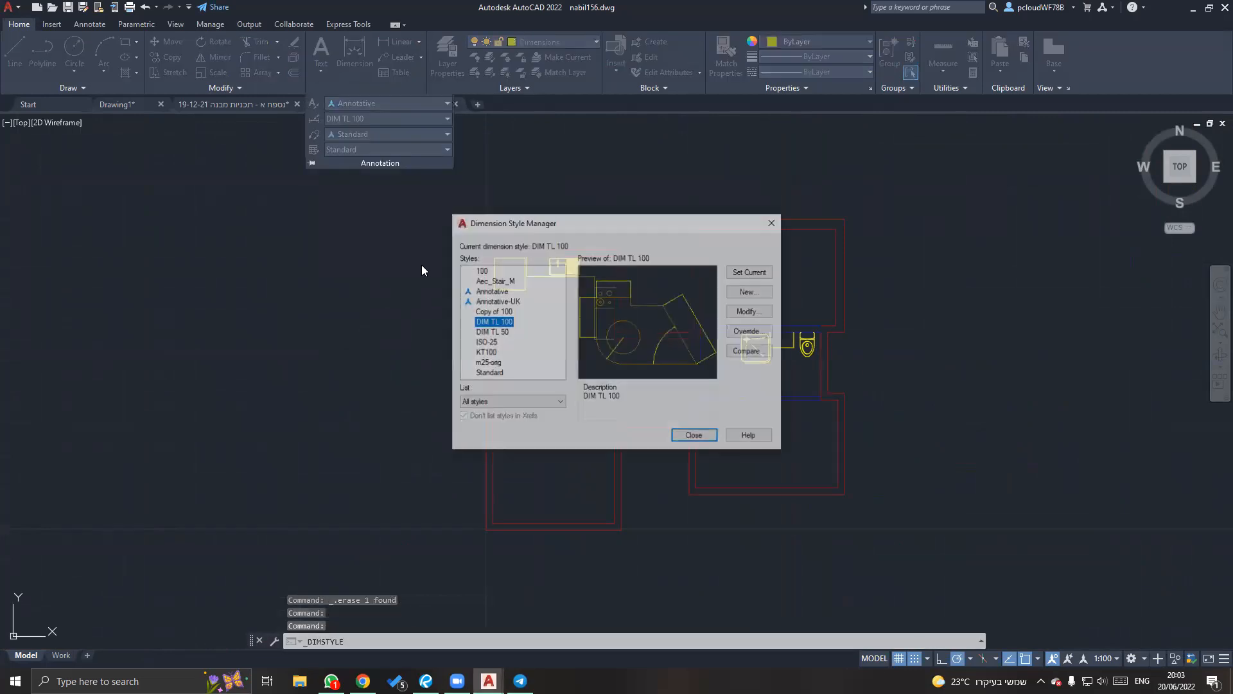
left_click(487, 352)
left_click(487, 363)
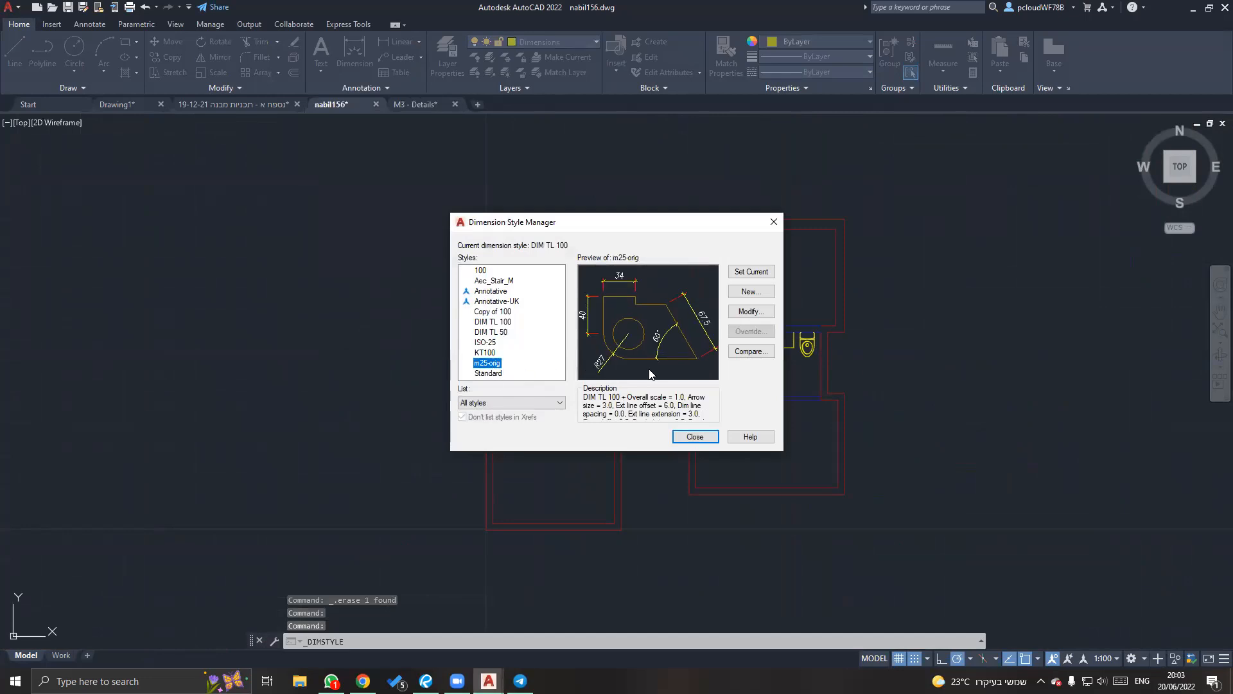
left_click(768, 312)
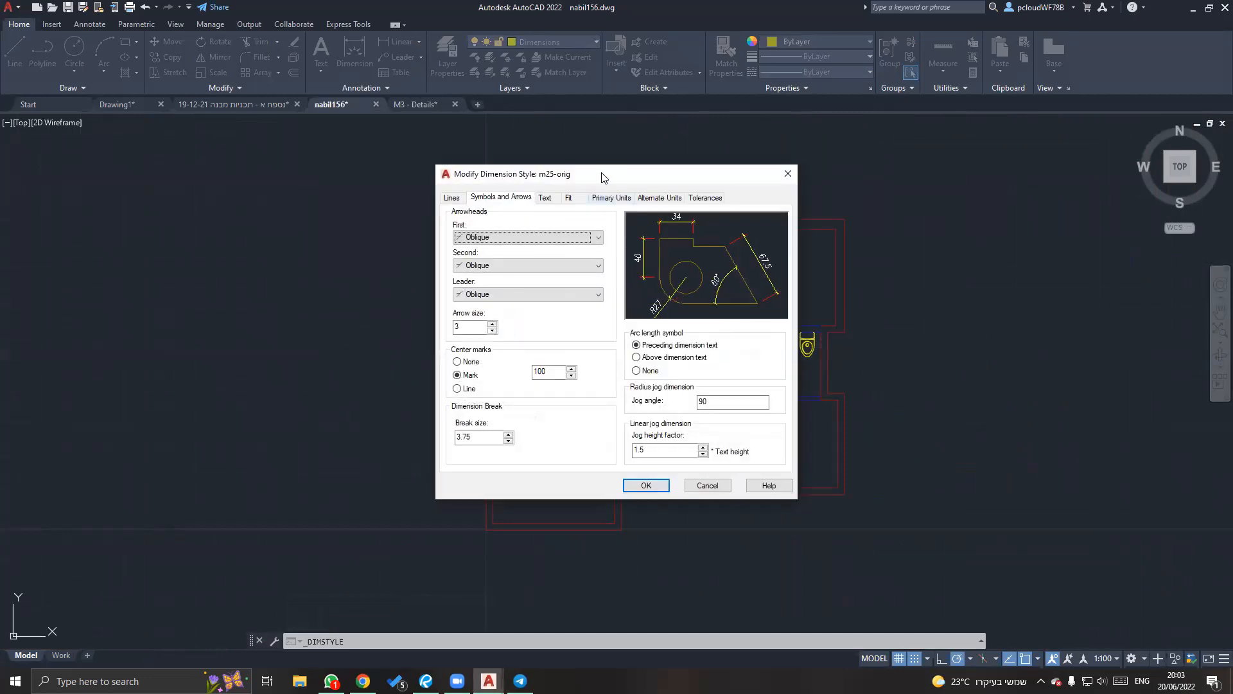
left_click_drag(602, 173, 338, 174)
left_click(524, 174)
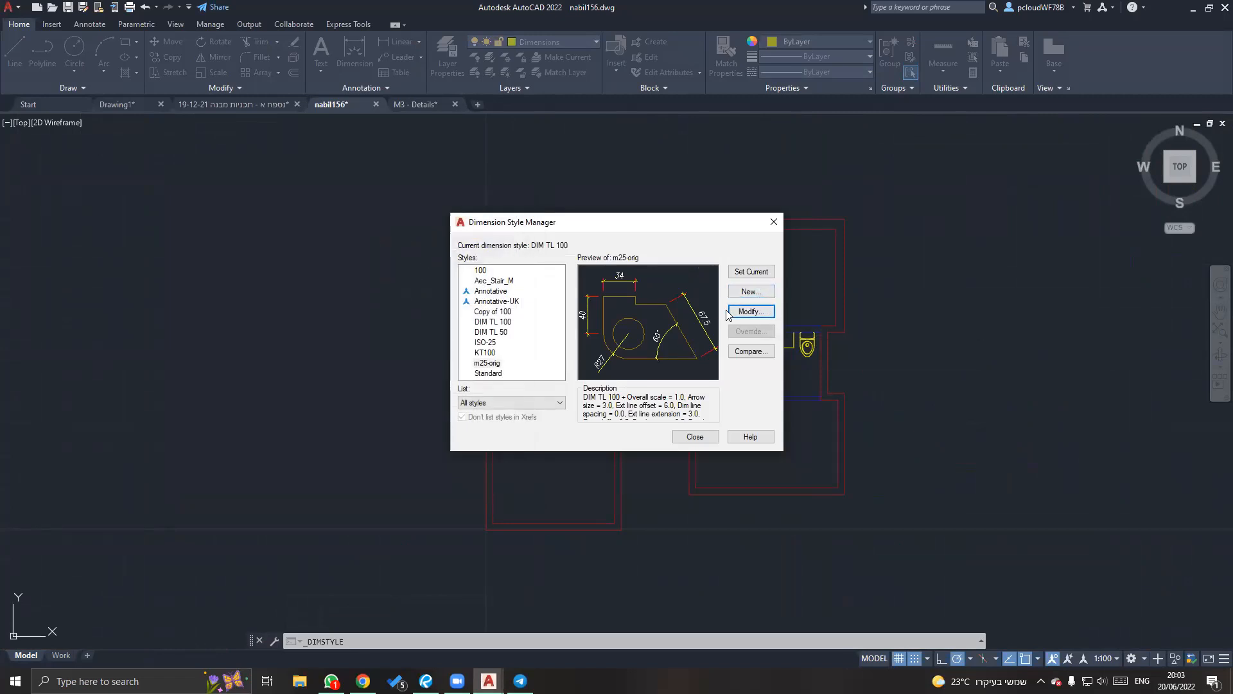
left_click(696, 437)
middle_click_drag(539, 362, 497, 424)
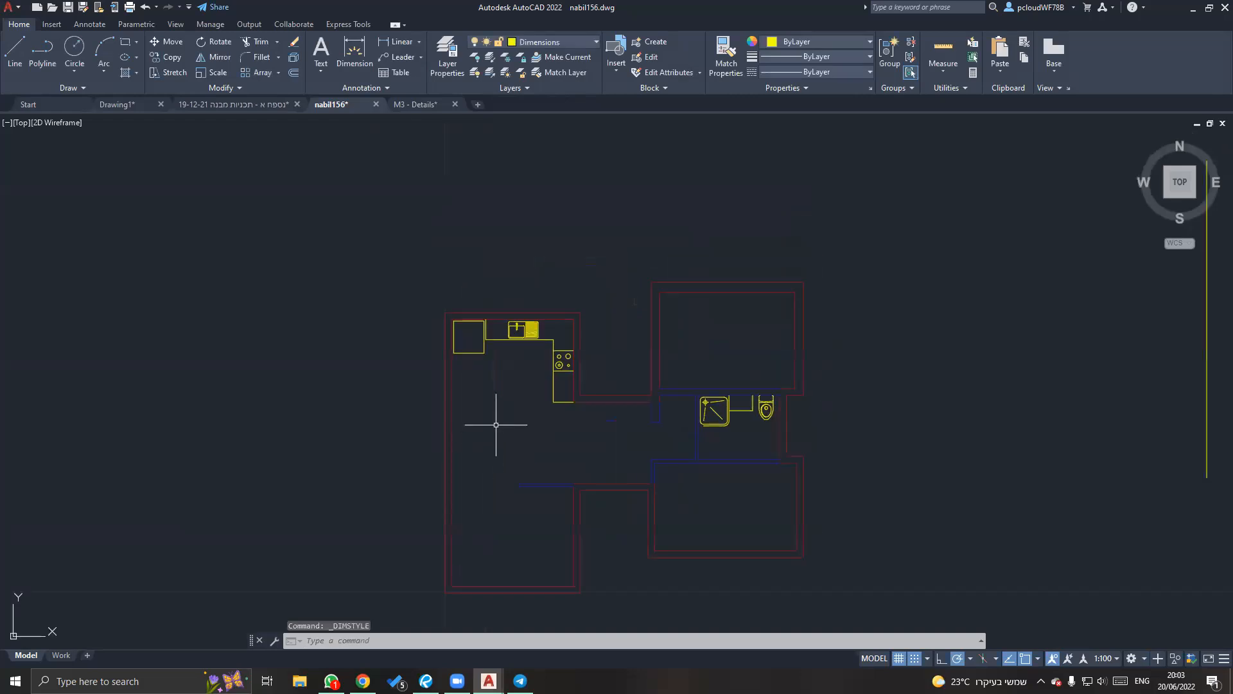
scroll(485, 352, "up", 6)
middle_click_drag(488, 323, 477, 394)
middle_click_drag(544, 451, 520, 368)
type("TX")
key("Escape")
key("Escape")
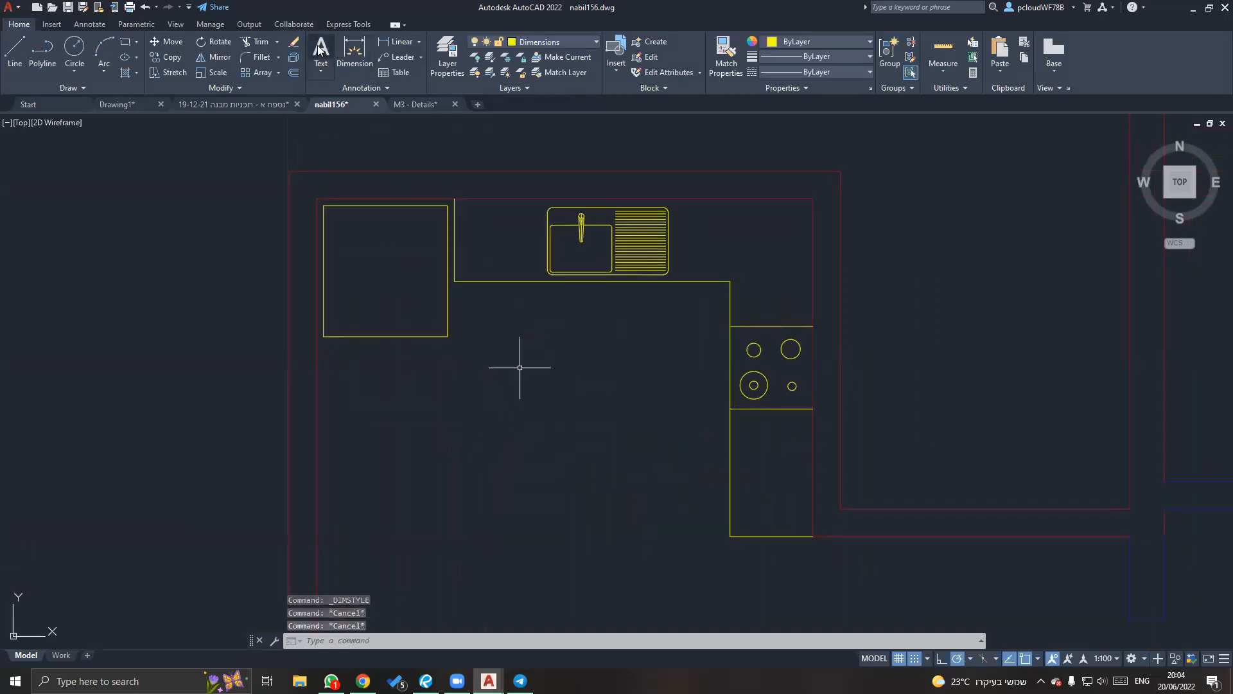
Place a single-line text reading מטבח in the kitchen below the sink, with paper height 2.4 and rotation 0.
left_click(320, 69)
left_click(352, 118)
left_click(553, 344)
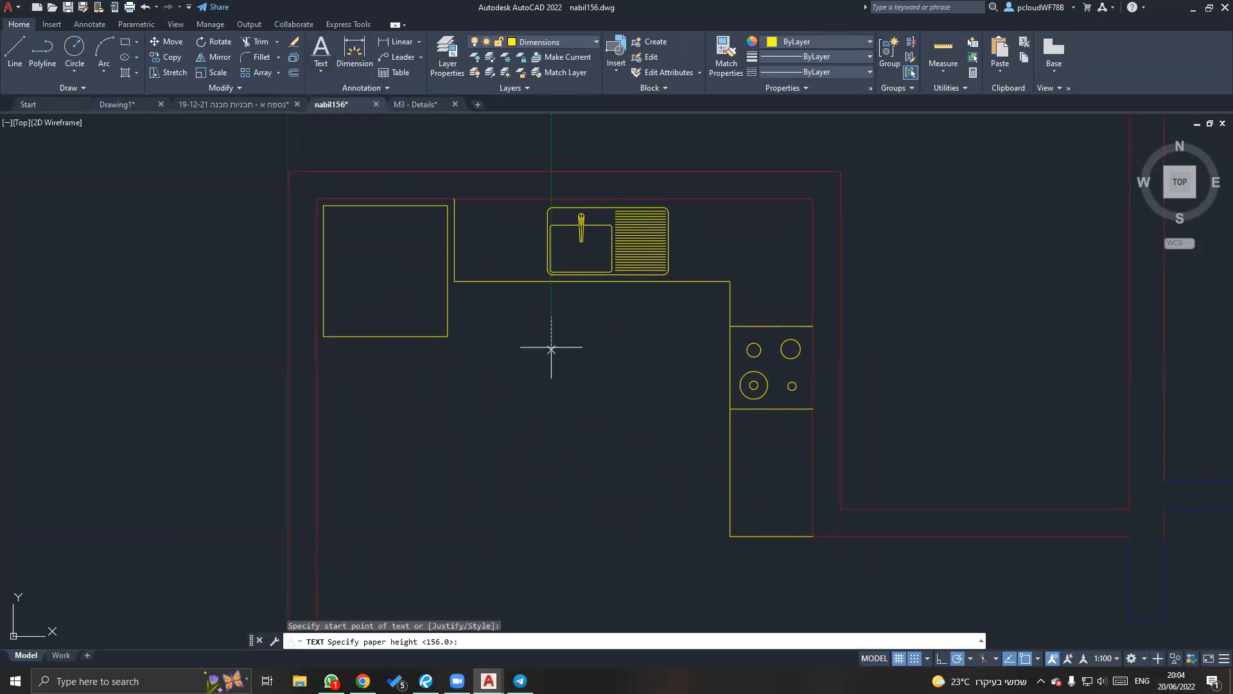
type("2.4")
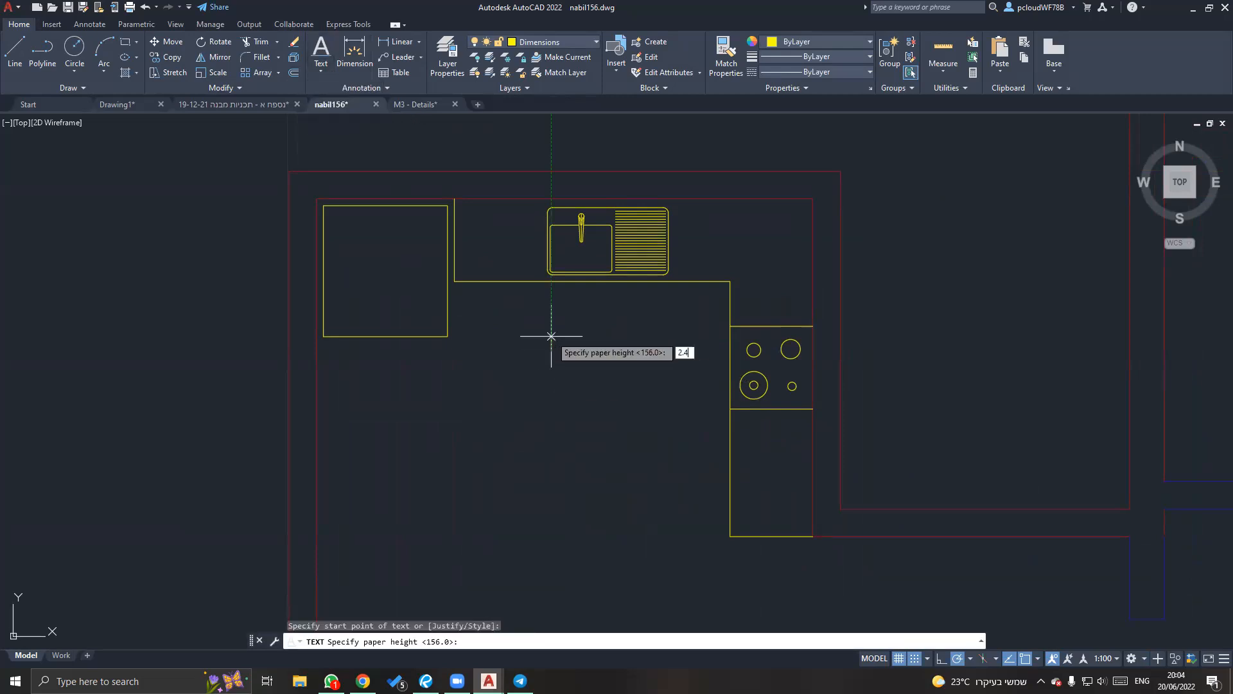
key("Return")
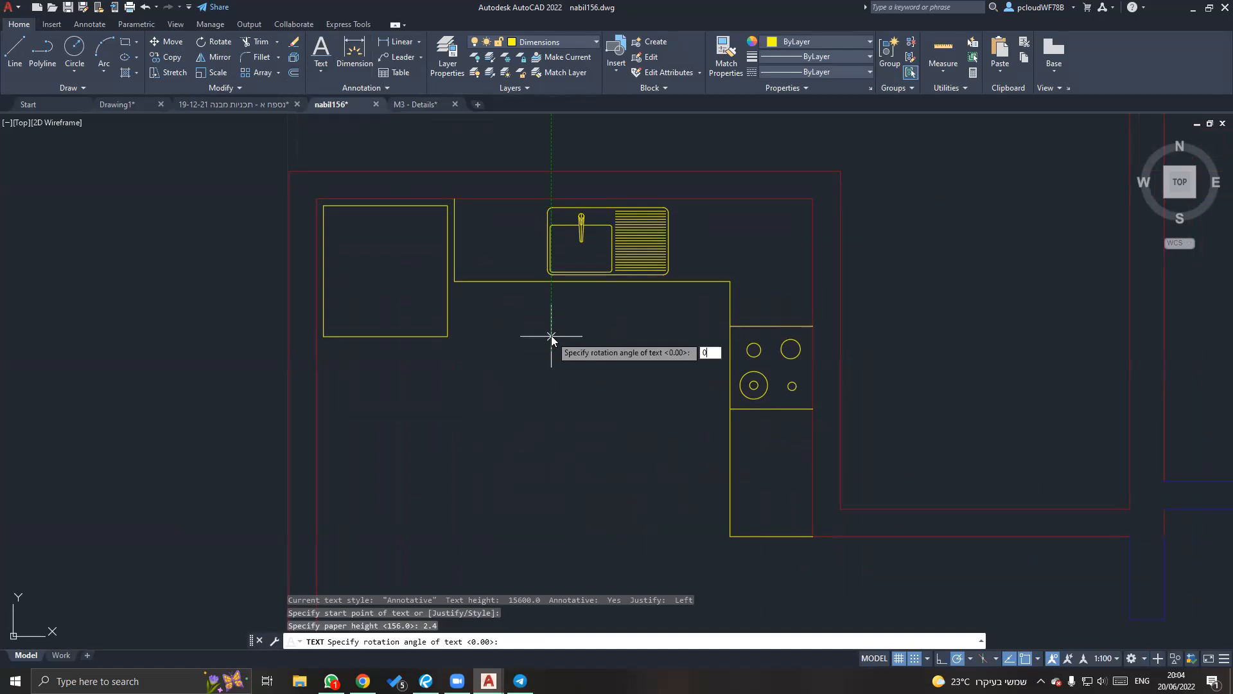
key("Return")
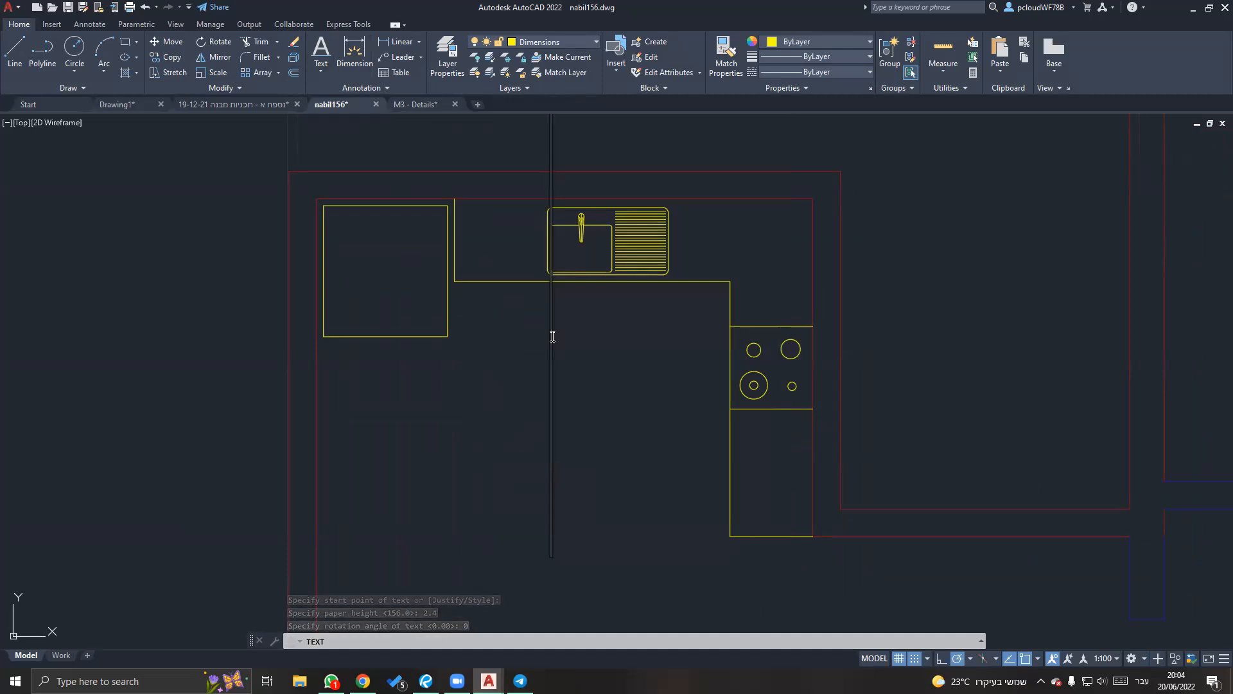
type("מב")
key("BackSpace")
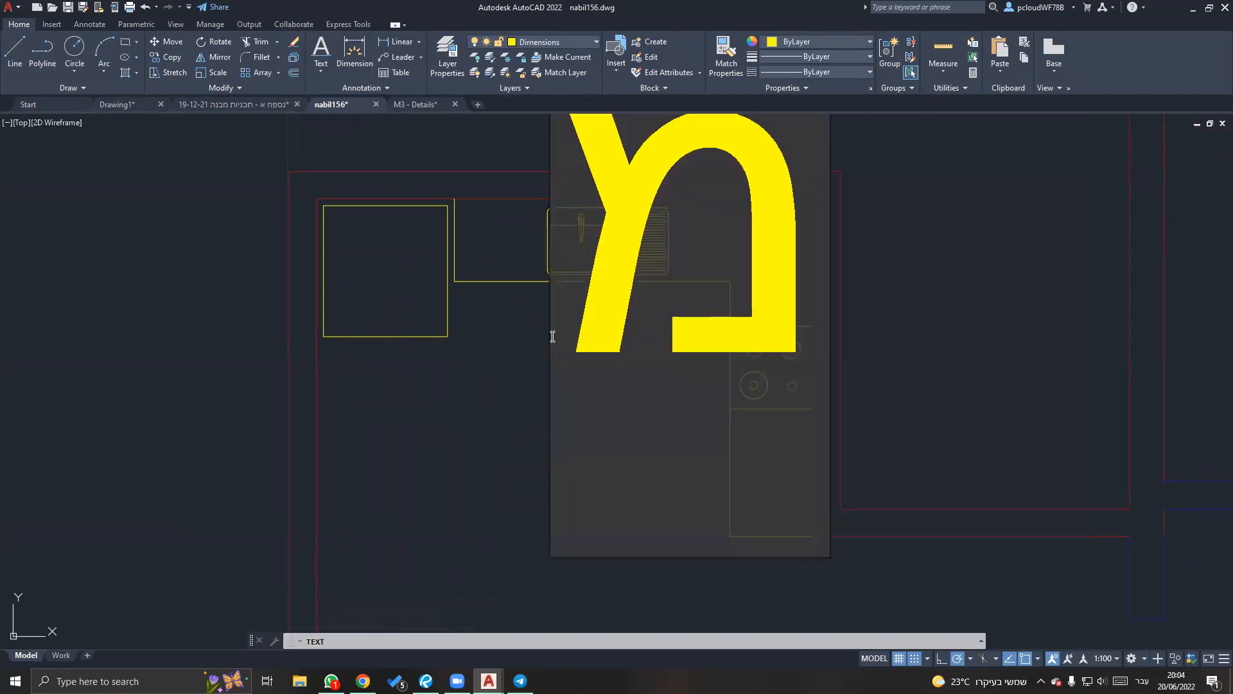
type("טב")
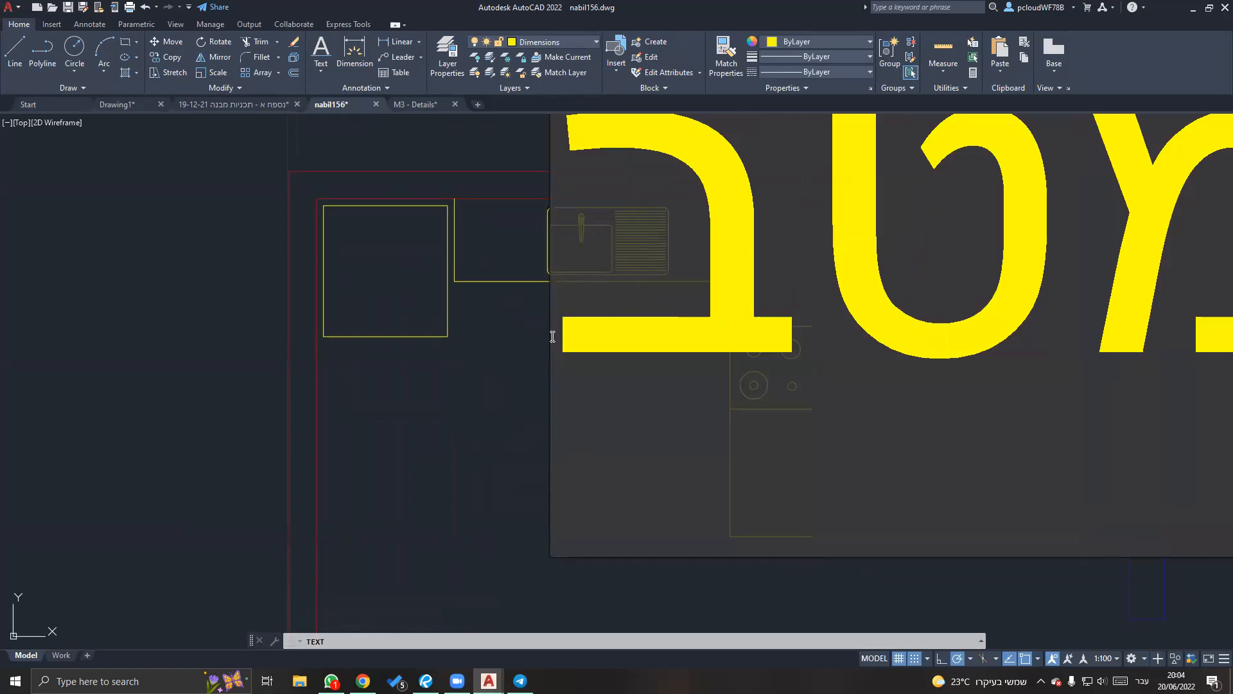
key("BackSpace")
type("בחח")
scroll(555, 422, "down", 8)
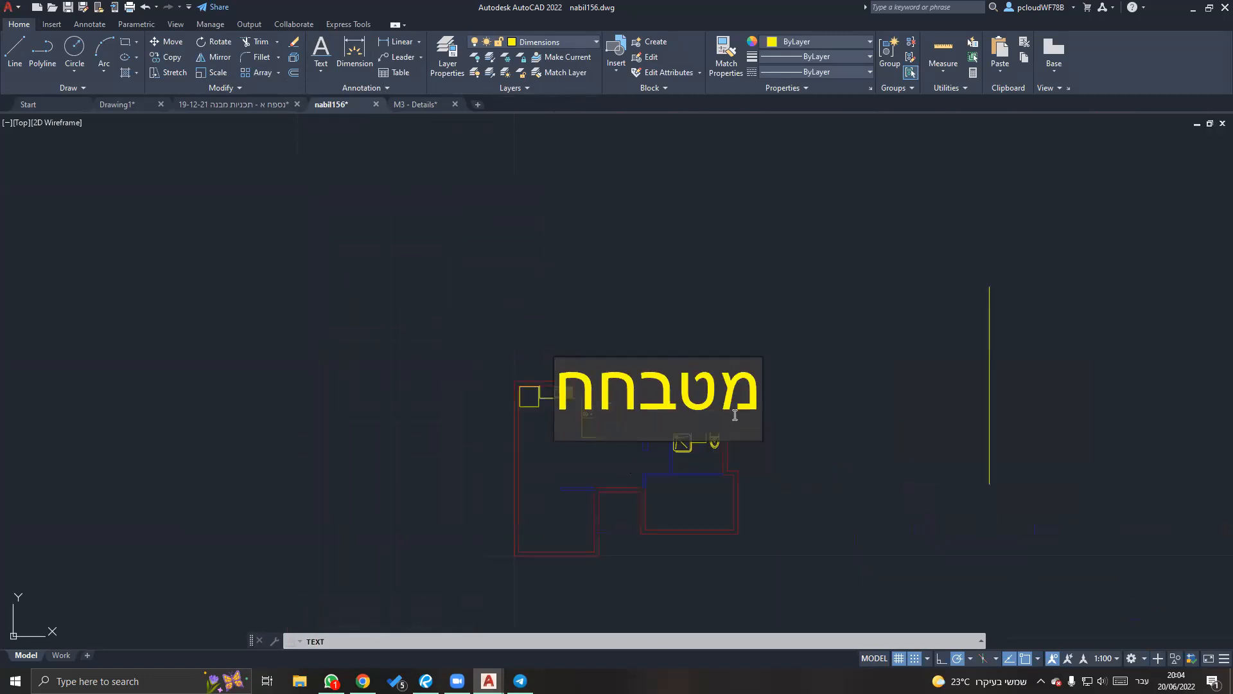
key("BackSpace")
key("Escape")
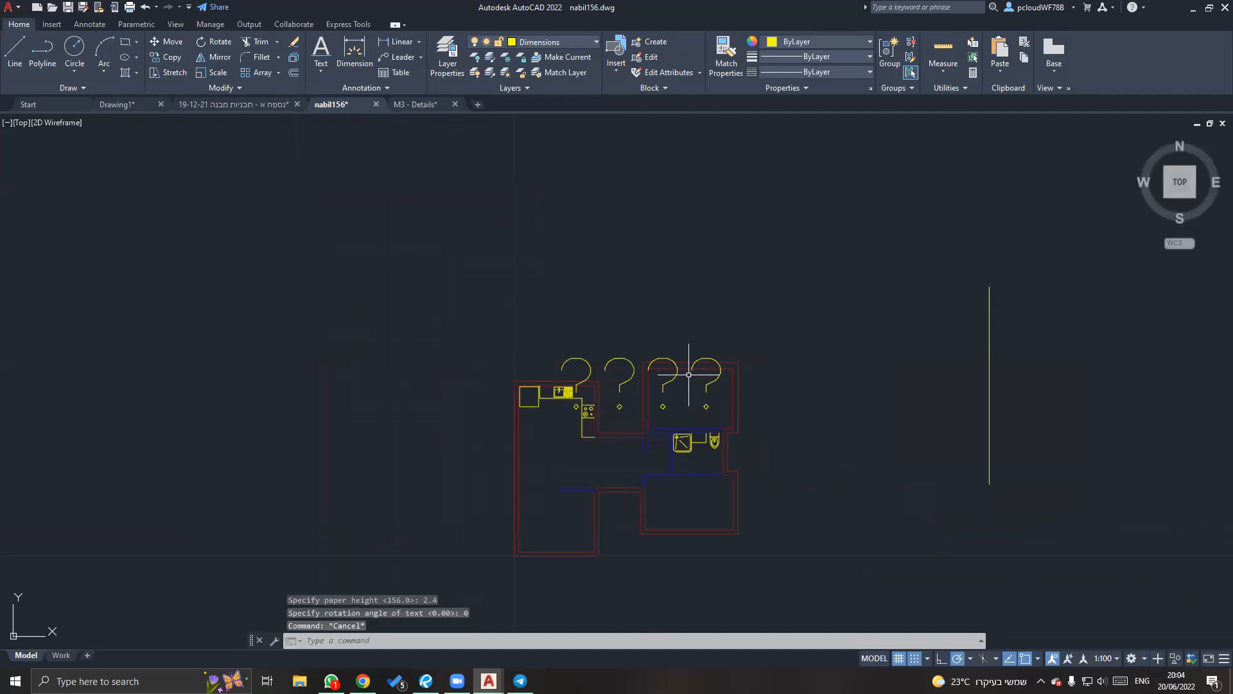
Move the מטבח text by its grip to the empty area northwest of the kitchen and deselect it.
left_click(673, 380)
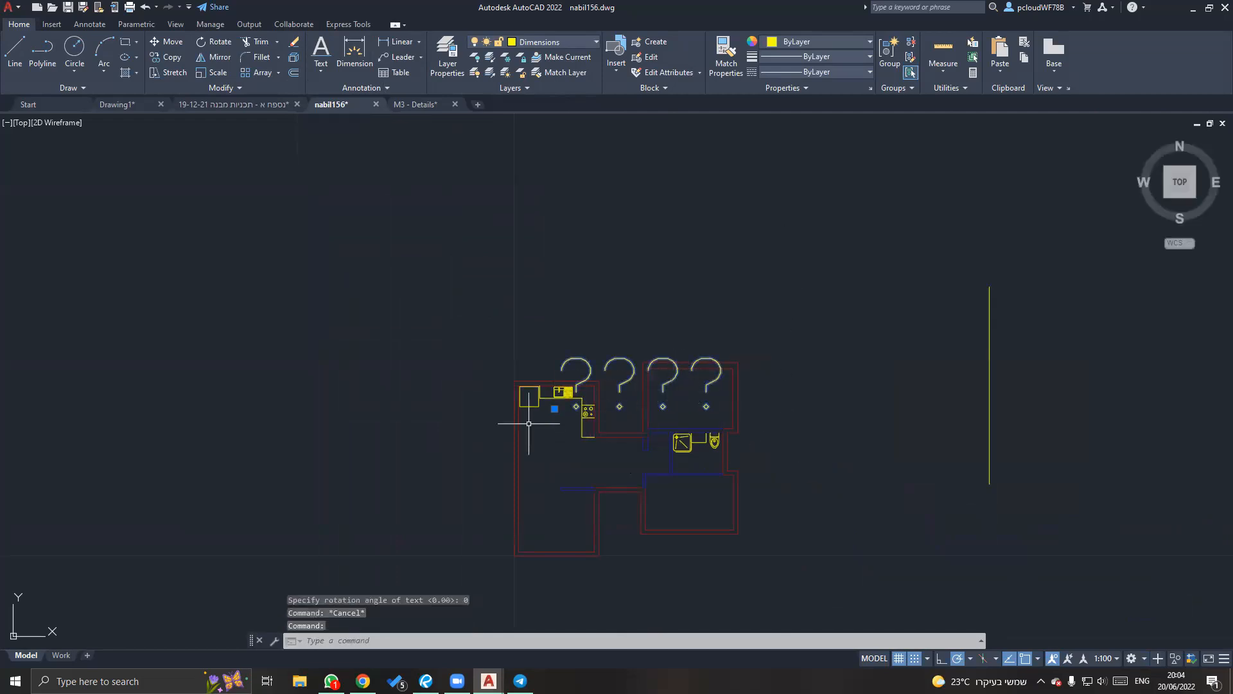
left_click(555, 408)
middle_click_drag(385, 327, 346, 340)
key("Escape")
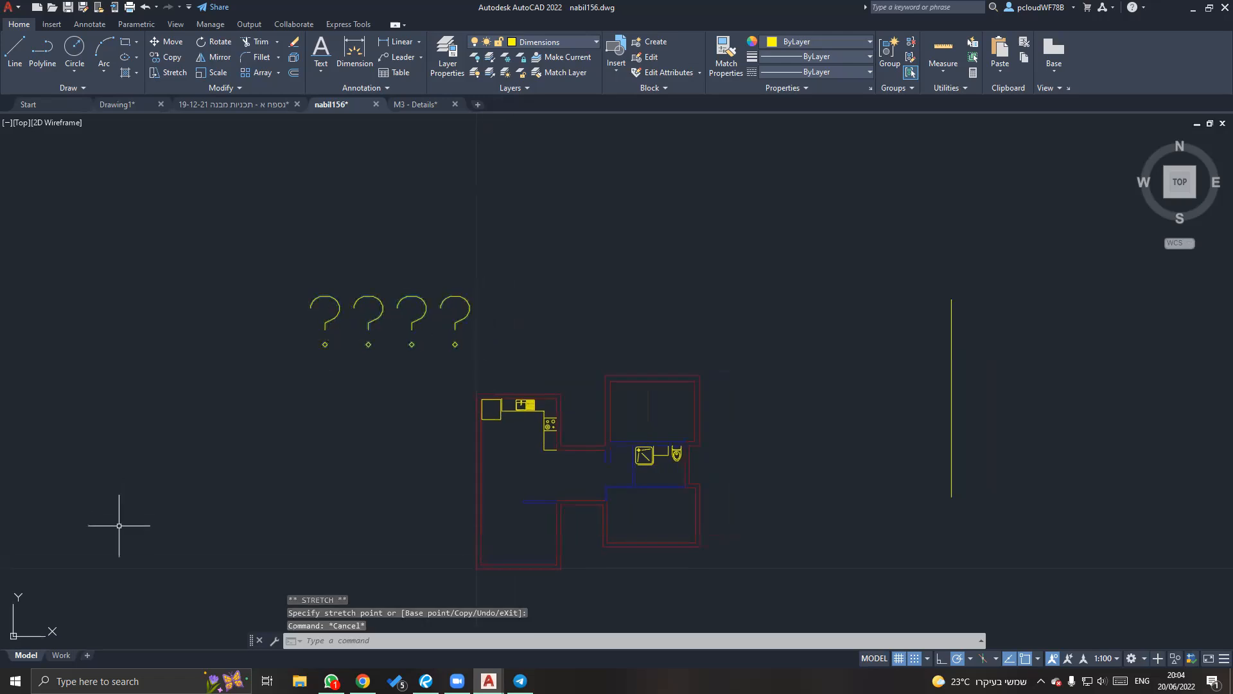
left_click(336, 305)
key("Escape")
key("Escape")
key("Escape")
middle_click_drag(340, 311, 425, 322)
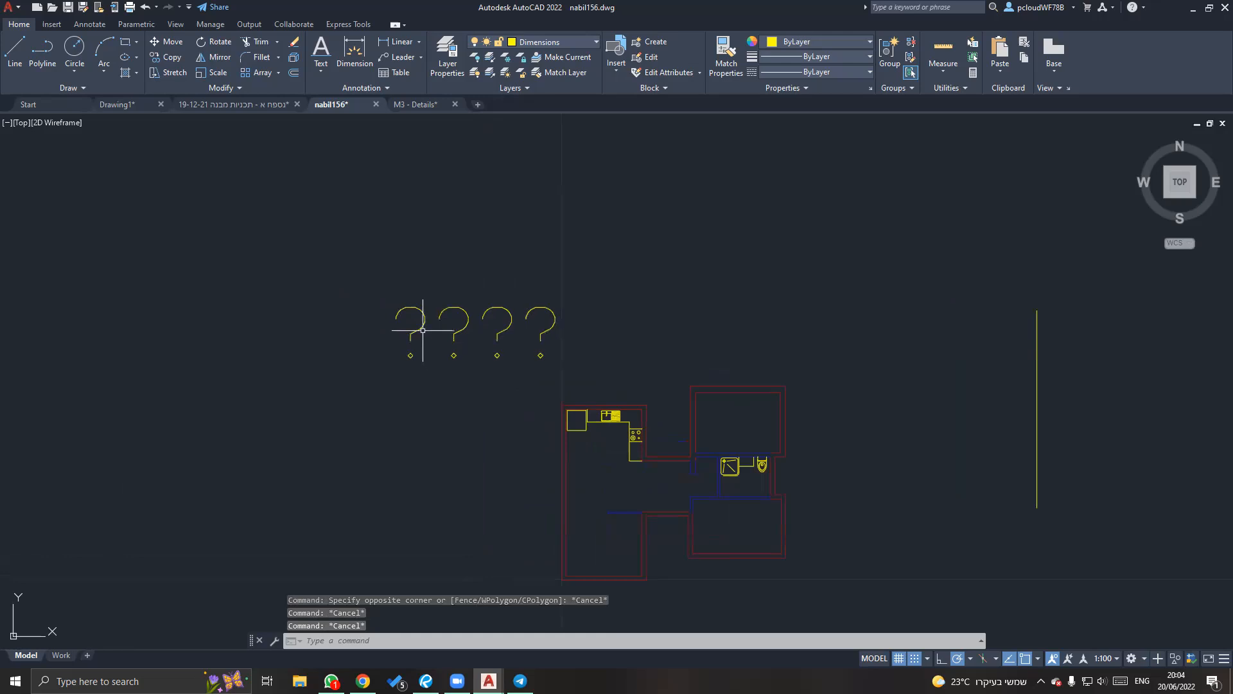
Examine the text style options in the properties of the single-line מטבח text and close the properties without changes.
left_click(422, 329)
key("Return")
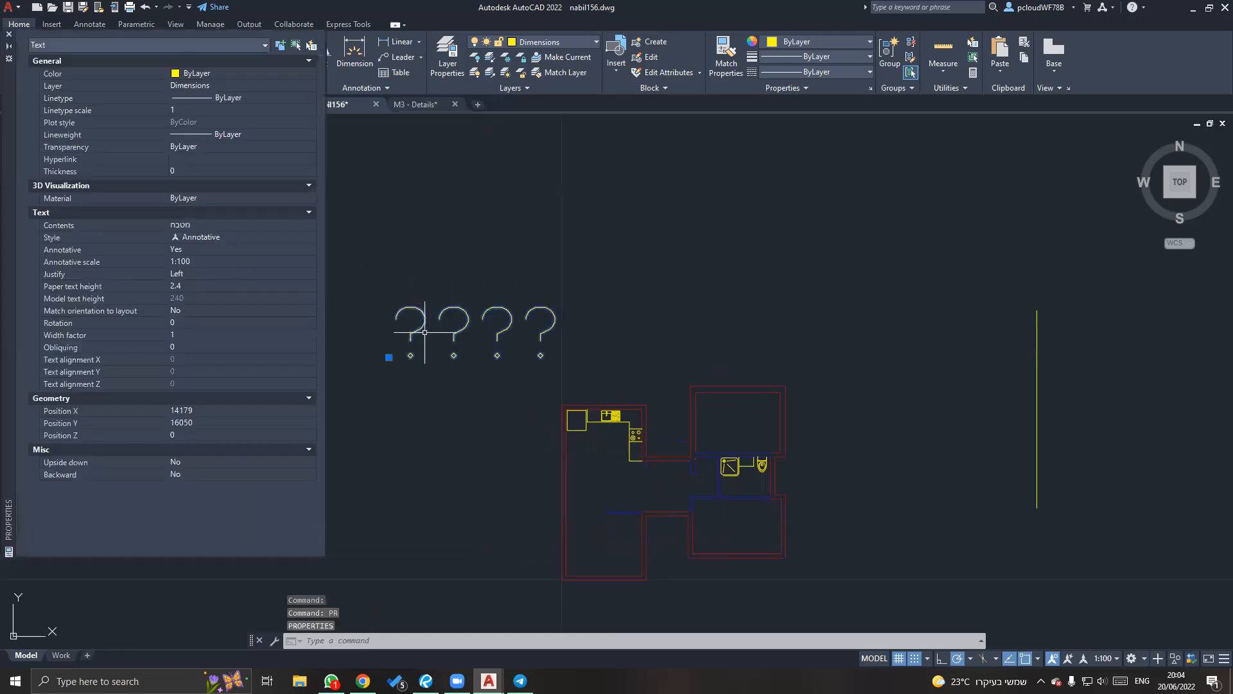
right_click(424, 332)
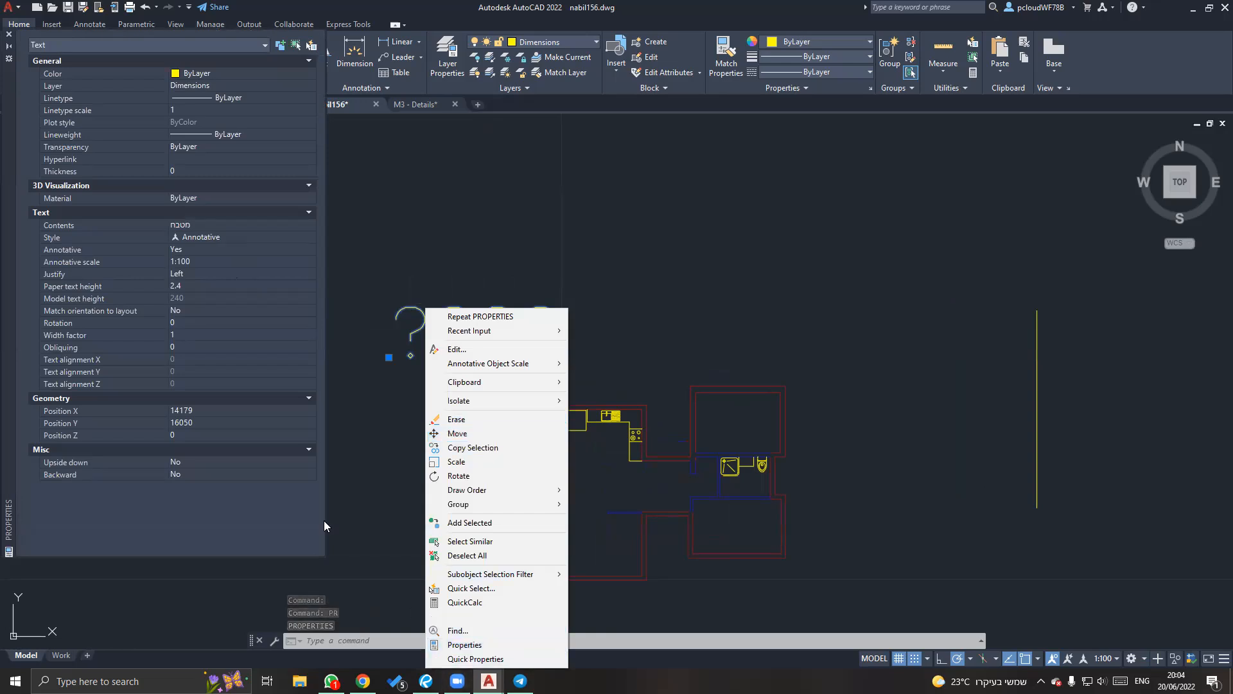
left_click(257, 509)
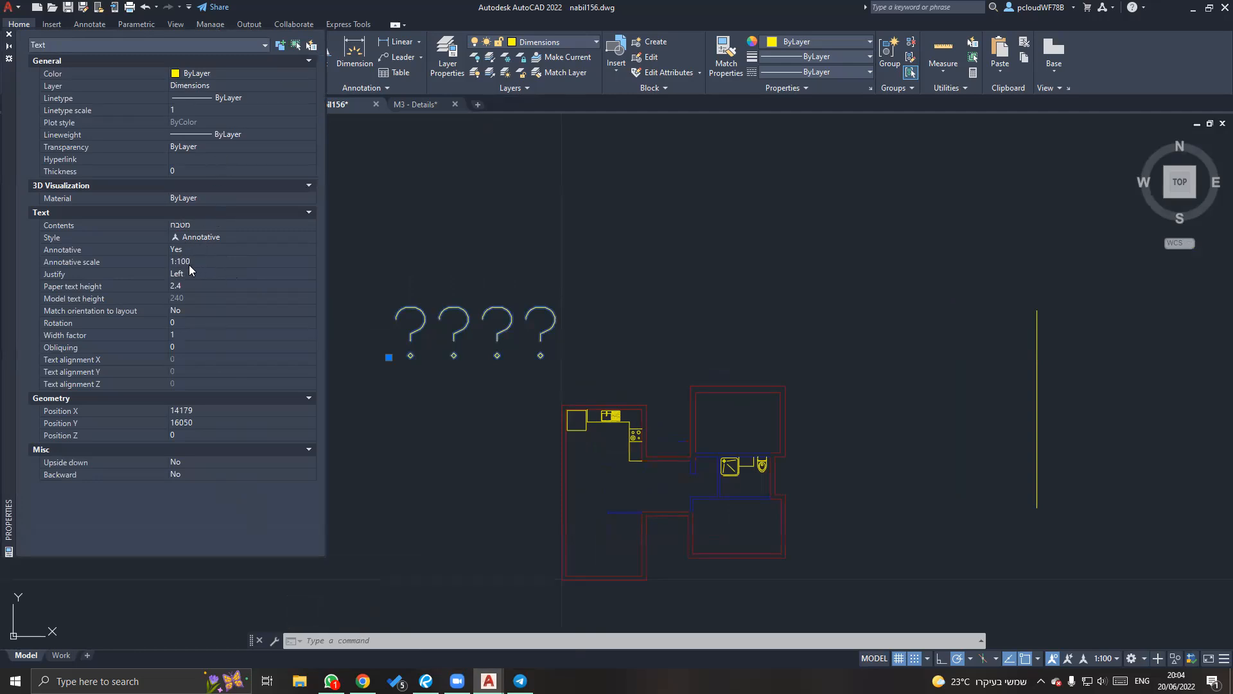
left_click(228, 232)
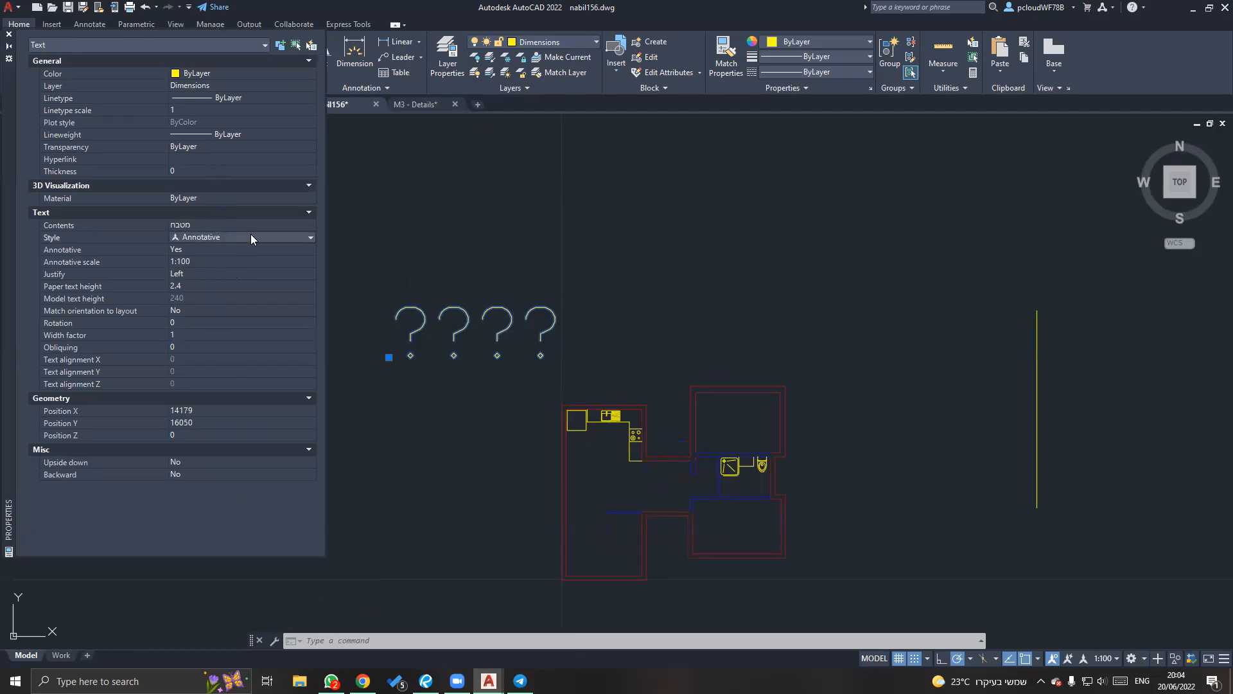
left_click(250, 234)
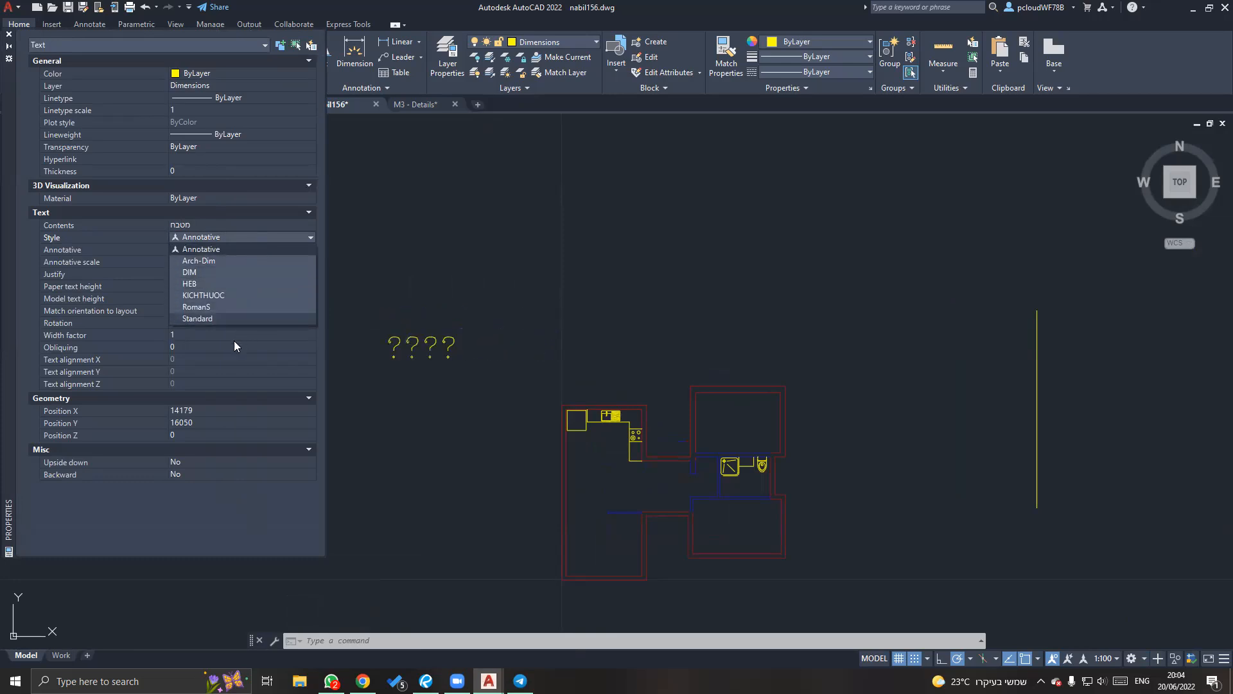
left_click(235, 309)
key("Escape")
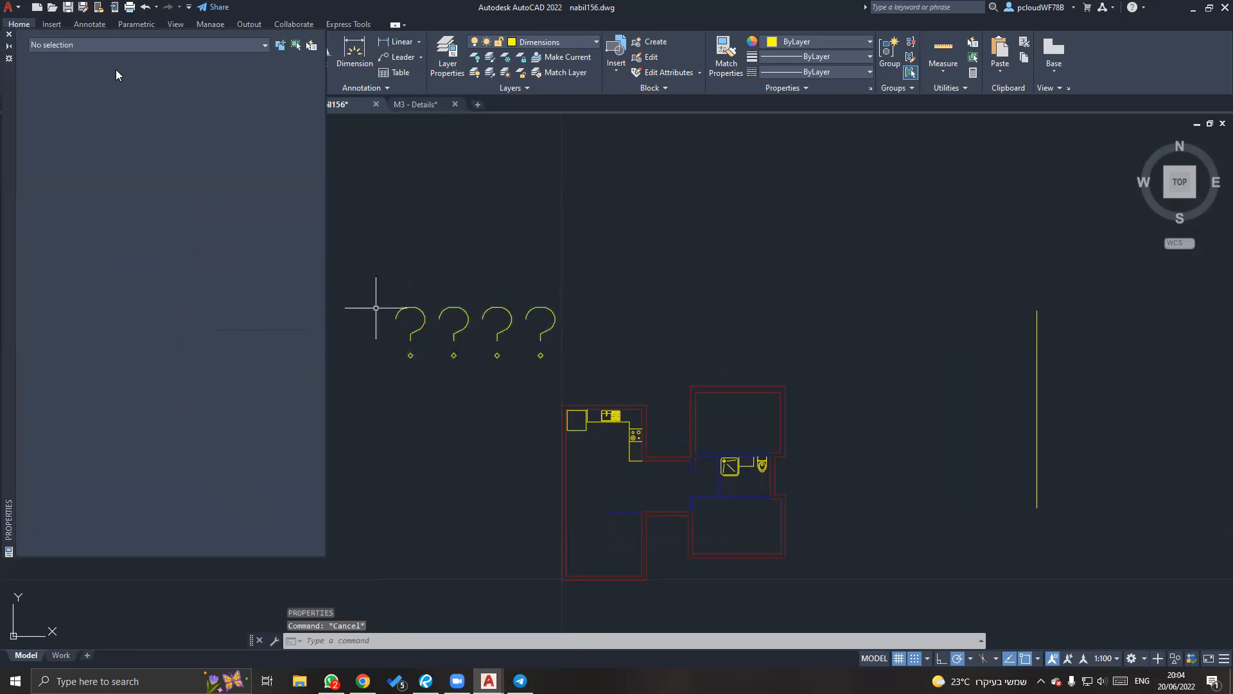
left_click(9, 35)
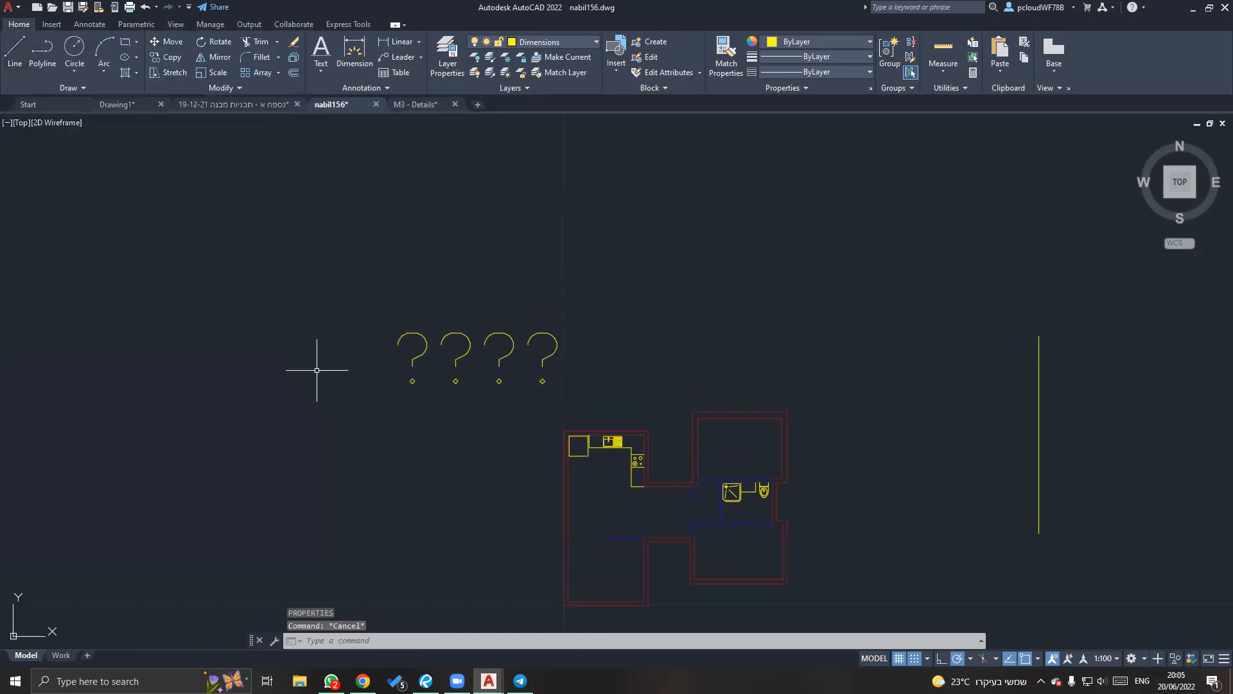
Define a multiline text box in the empty area above the single-line text, northwest of the floor plan.
left_click(320, 71)
left_click(363, 121)
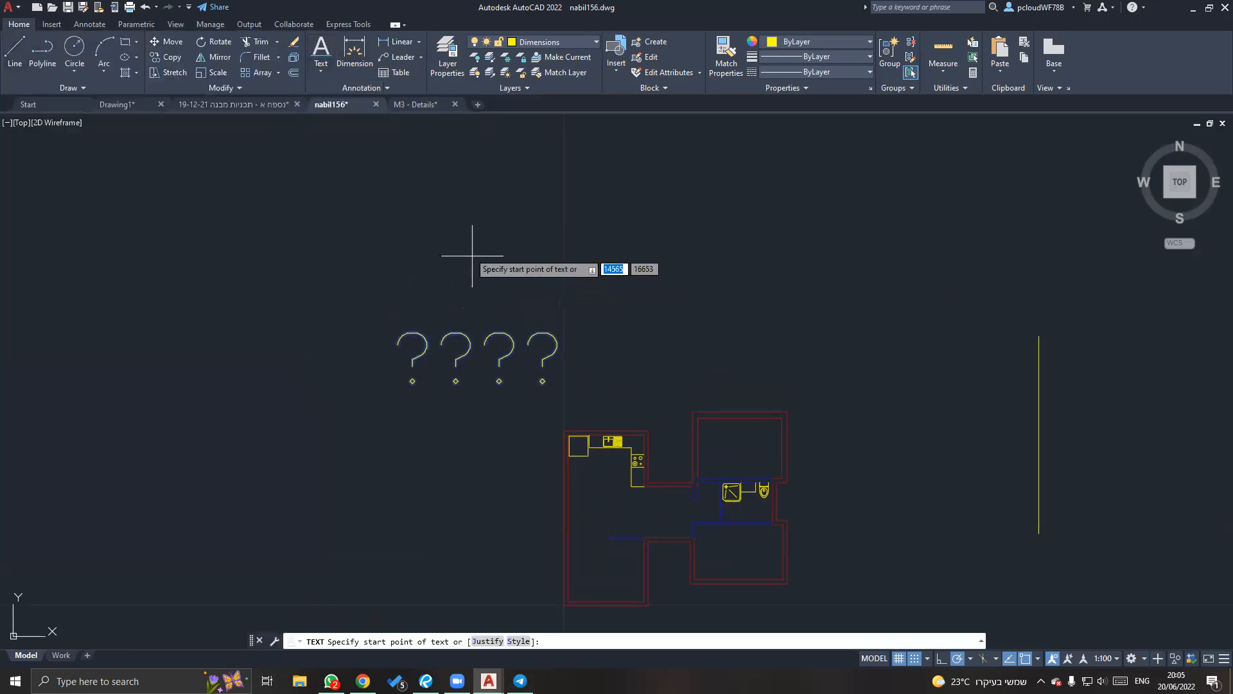
left_click(317, 74)
left_click(347, 94)
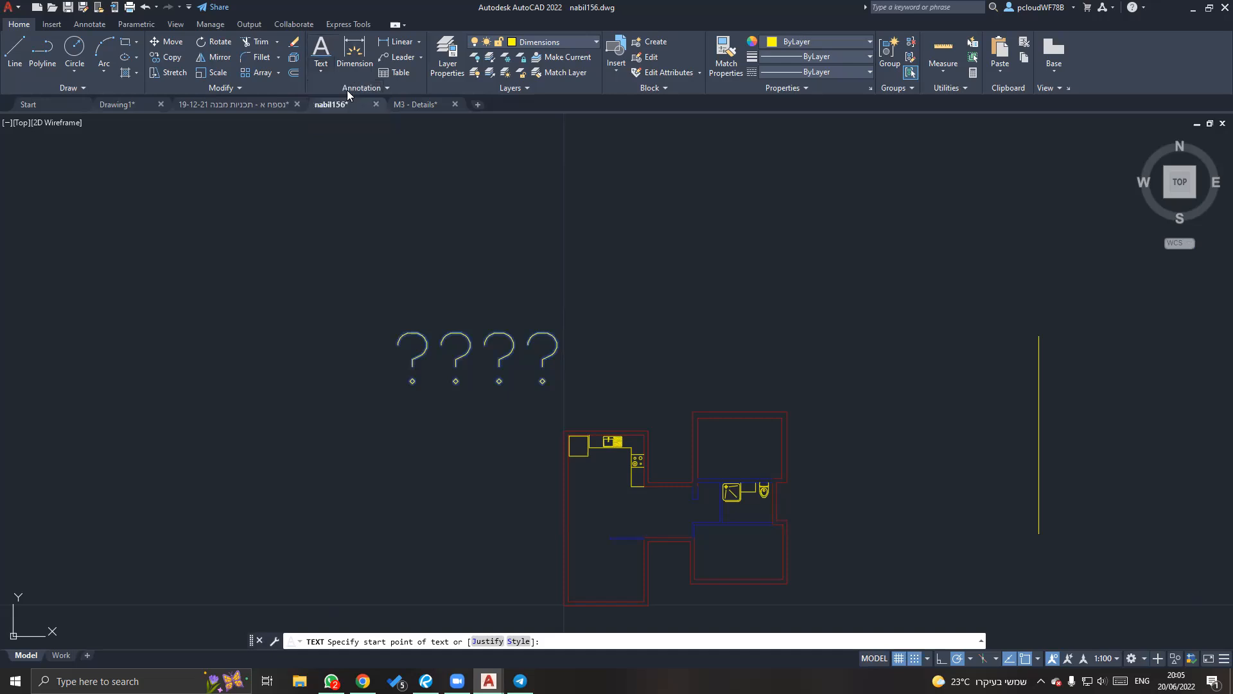
left_click(318, 72)
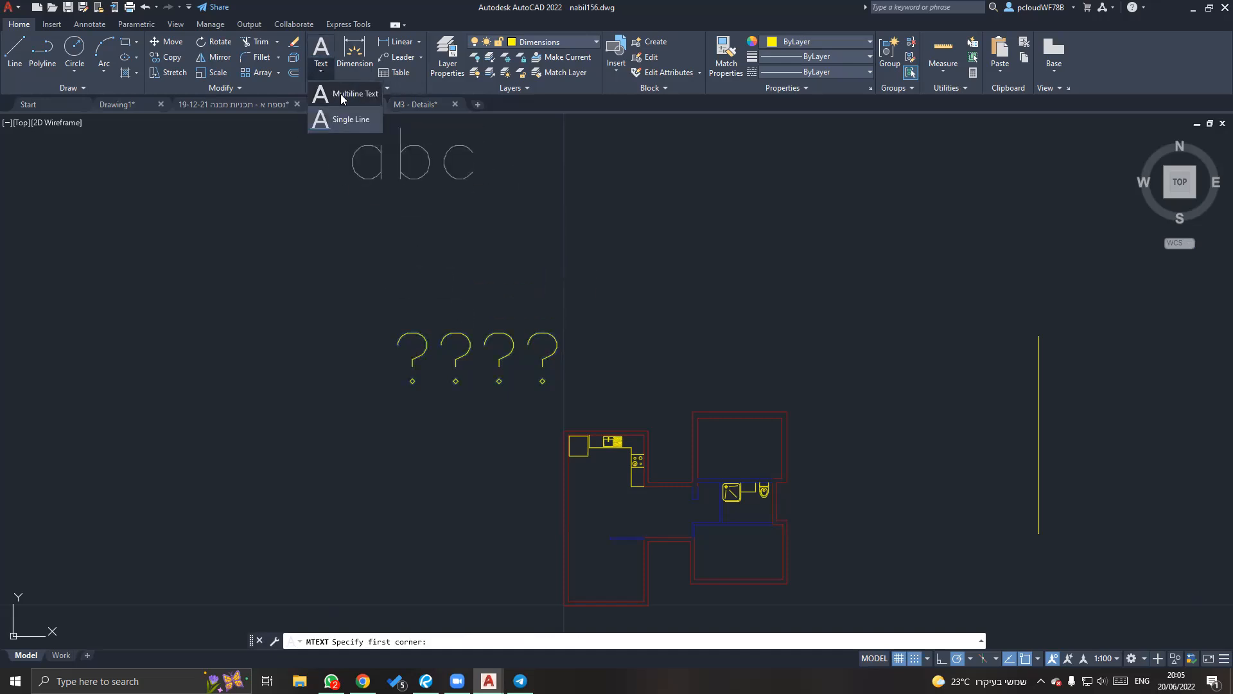
left_click(596, 313)
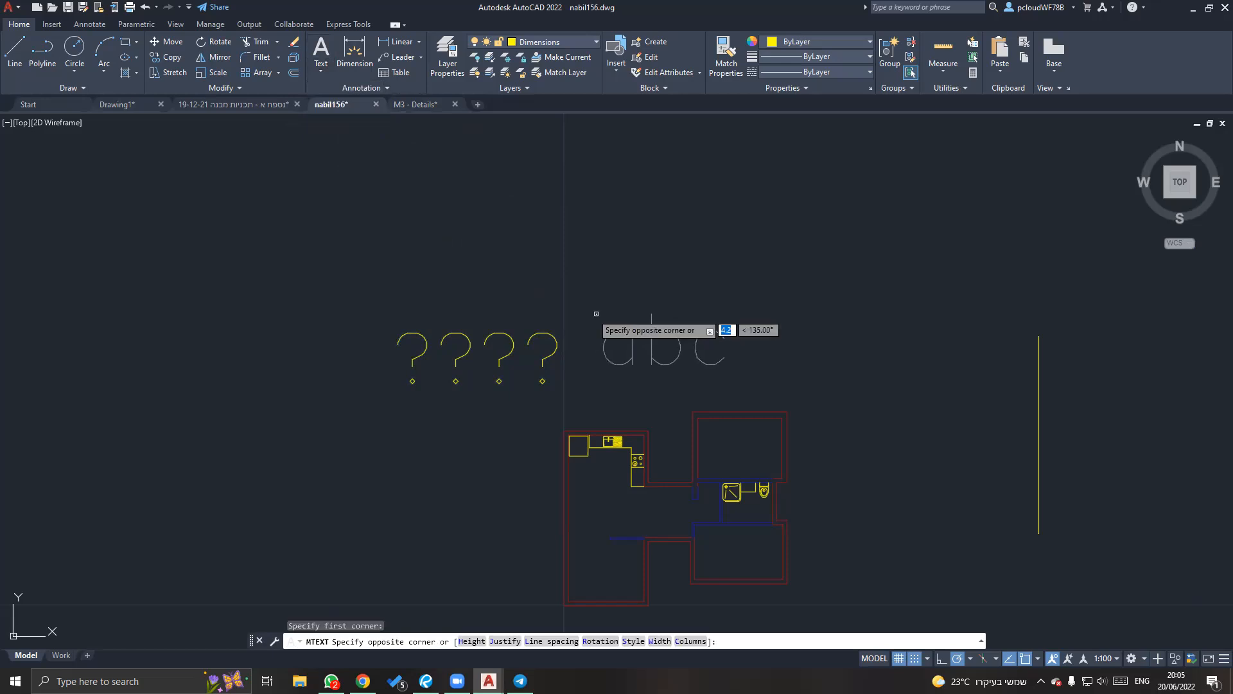
left_click(278, 191)
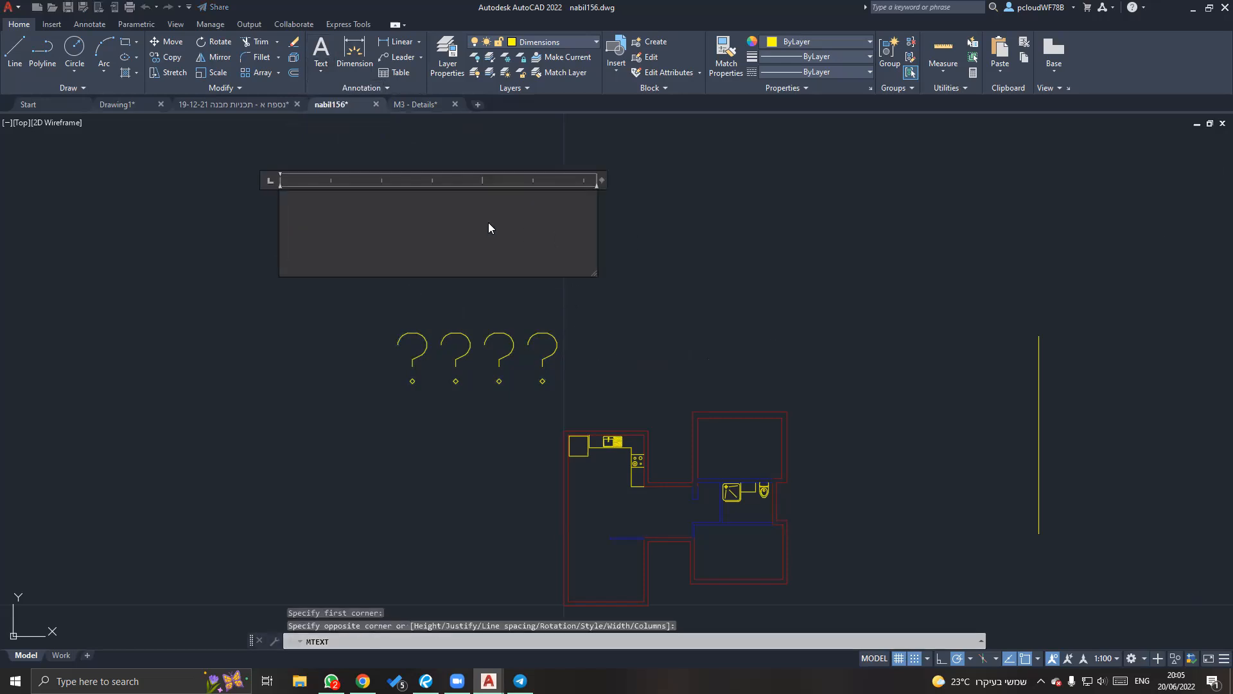
Enter מטבח in the multiline text box, finish the text and select it.
type("CC")
key("BackSpace")
type("ב")
key("BackSpace")
type("מטבח")
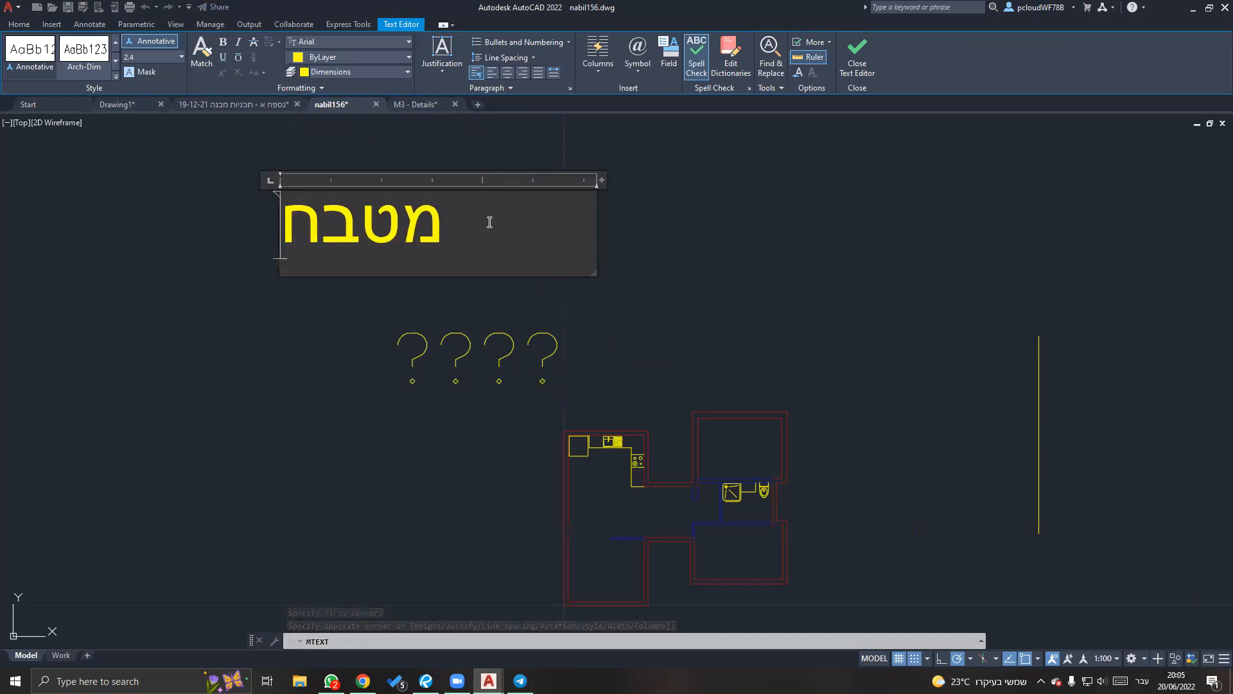
key("Escape")
key("Escape")
left_click(392, 224)
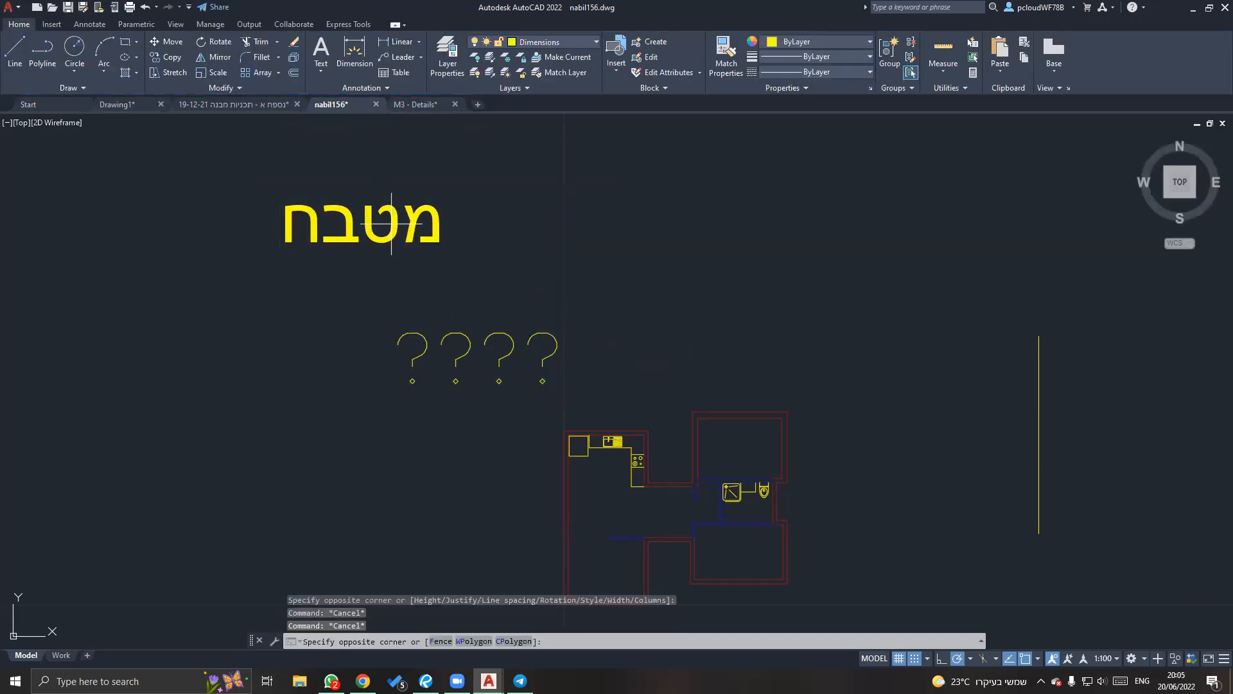
key("Escape")
left_click(354, 259)
left_click(277, 227)
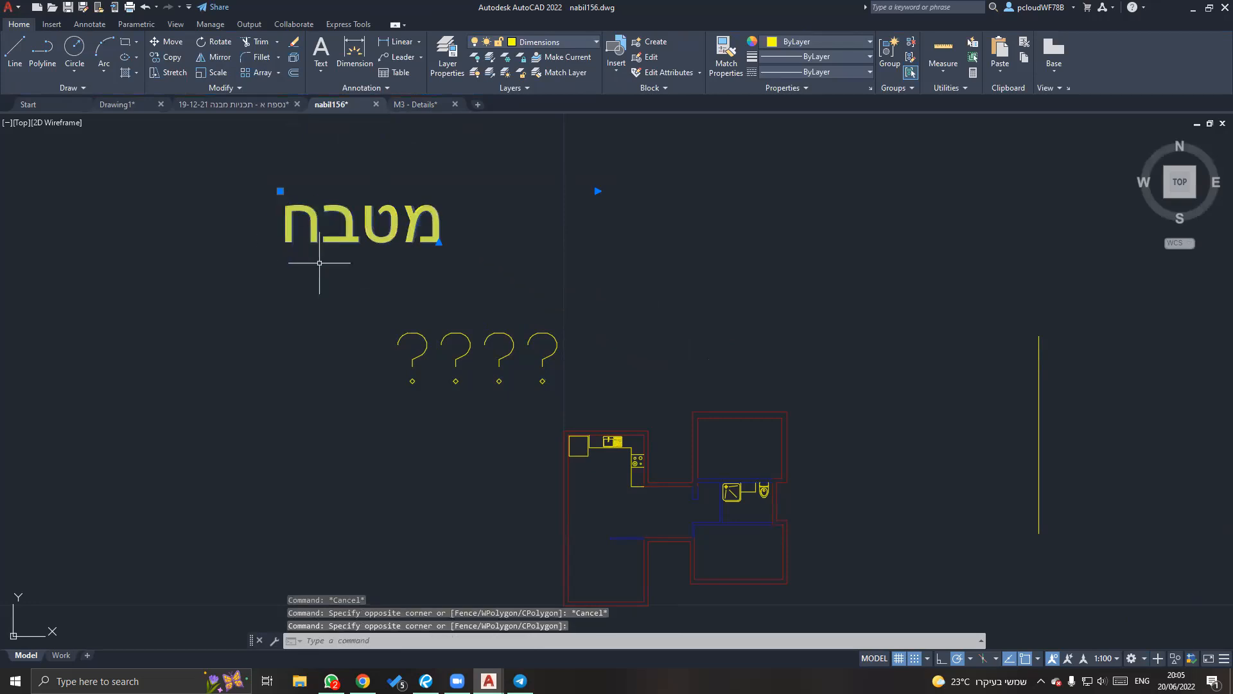
Switch to File Explorer and browse drive B to the Revit 2022 folder inside the Autodesk folder.
left_click(8, 684)
type("fo")
key("Return")
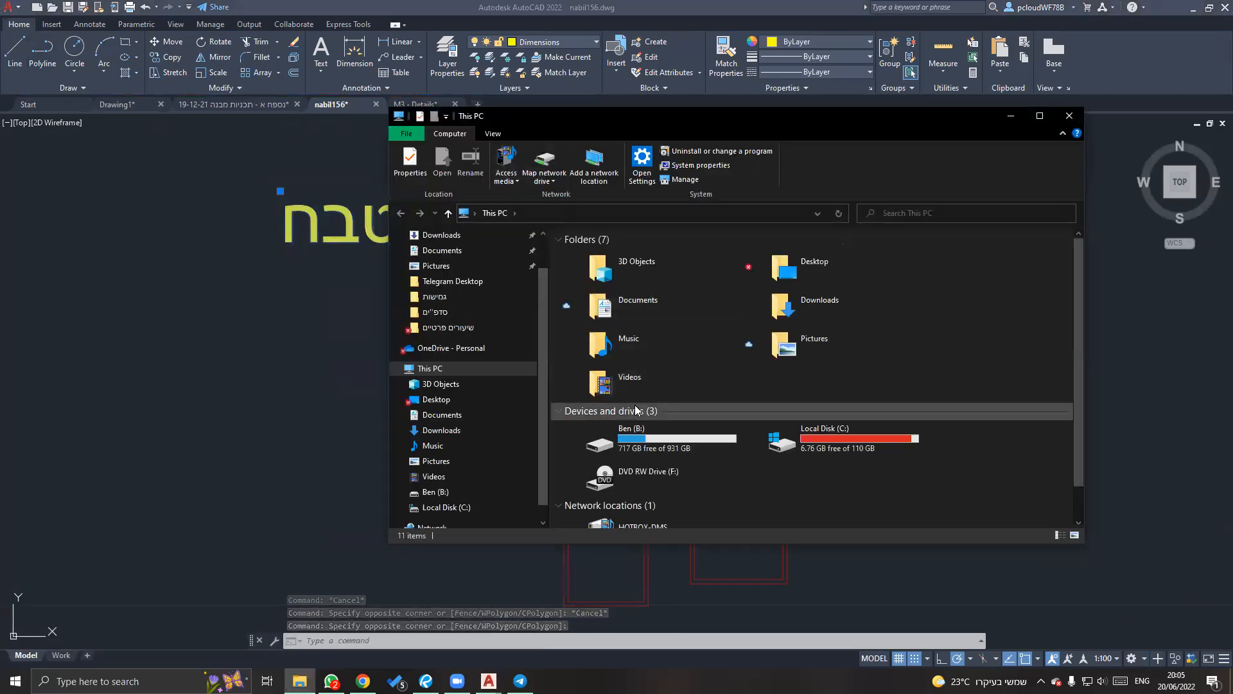
double_click(654, 426)
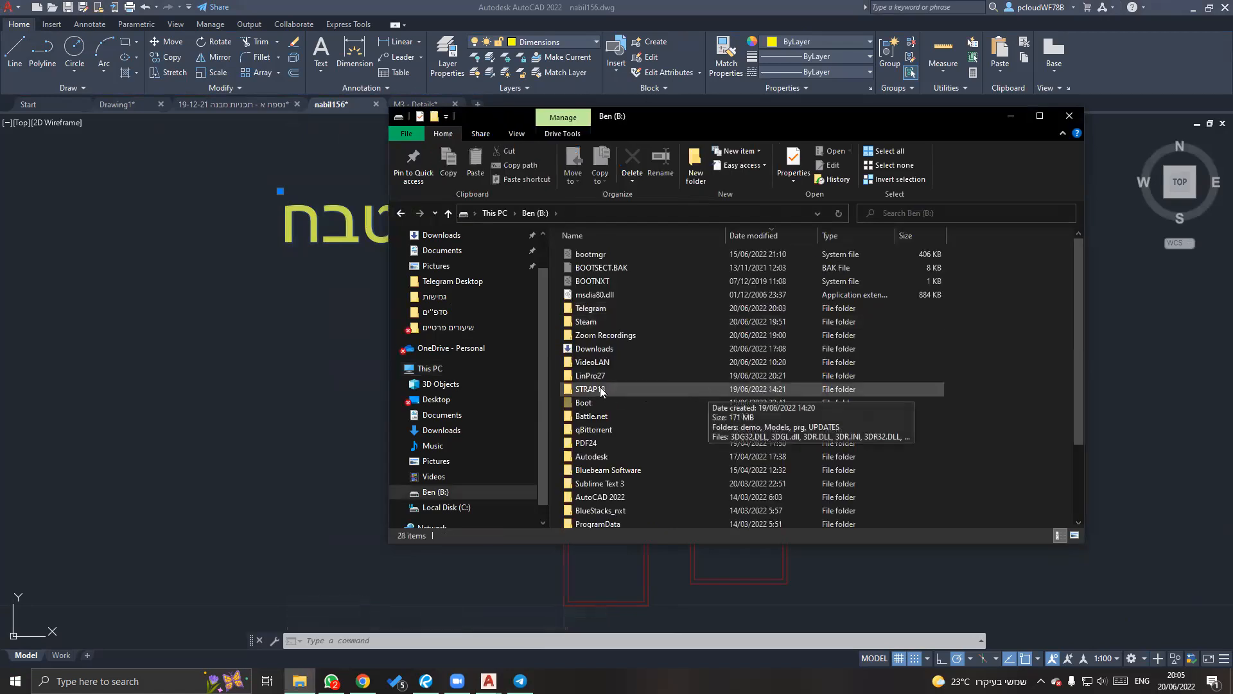
left_click(610, 360)
double_click(611, 359)
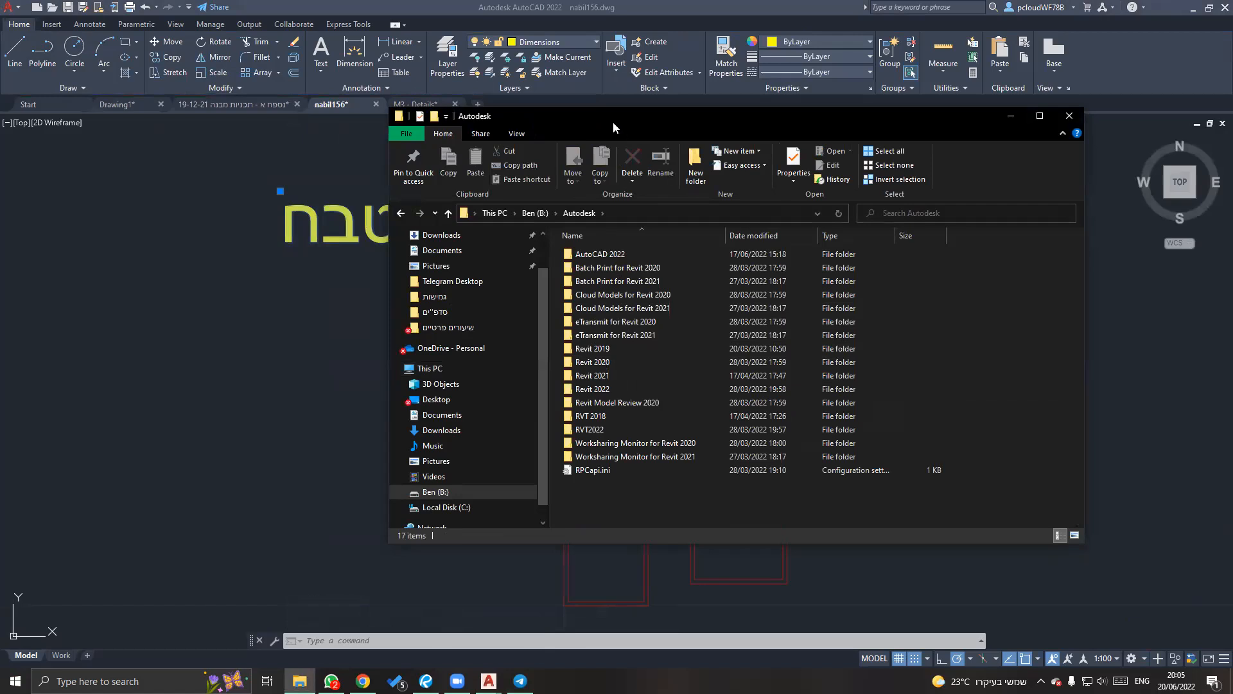
left_click_drag(612, 121, 478, 121)
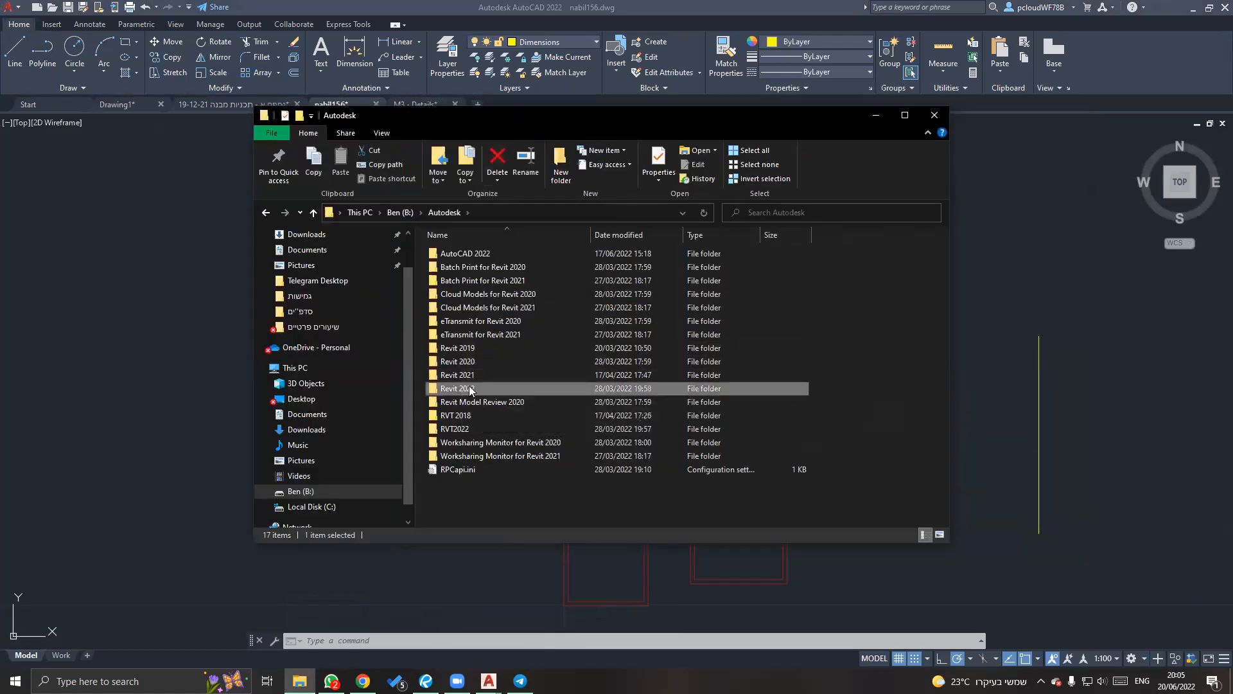
double_click(469, 387)
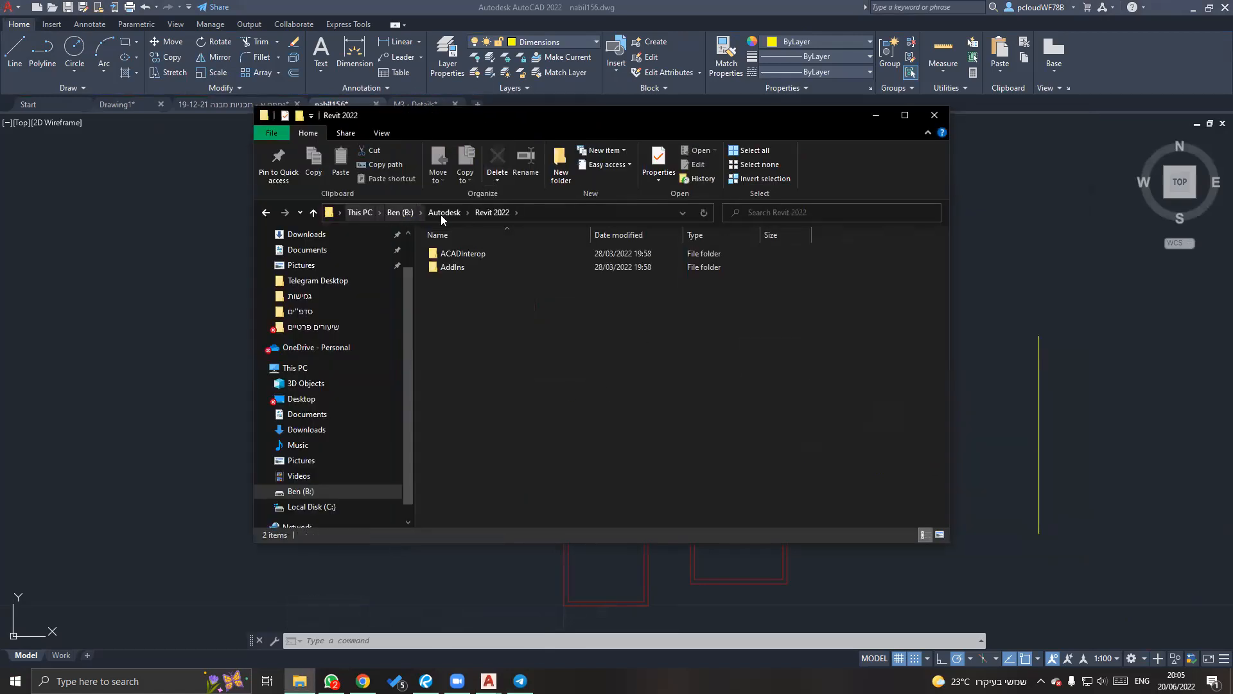
left_click_drag(410, 318, 416, 265)
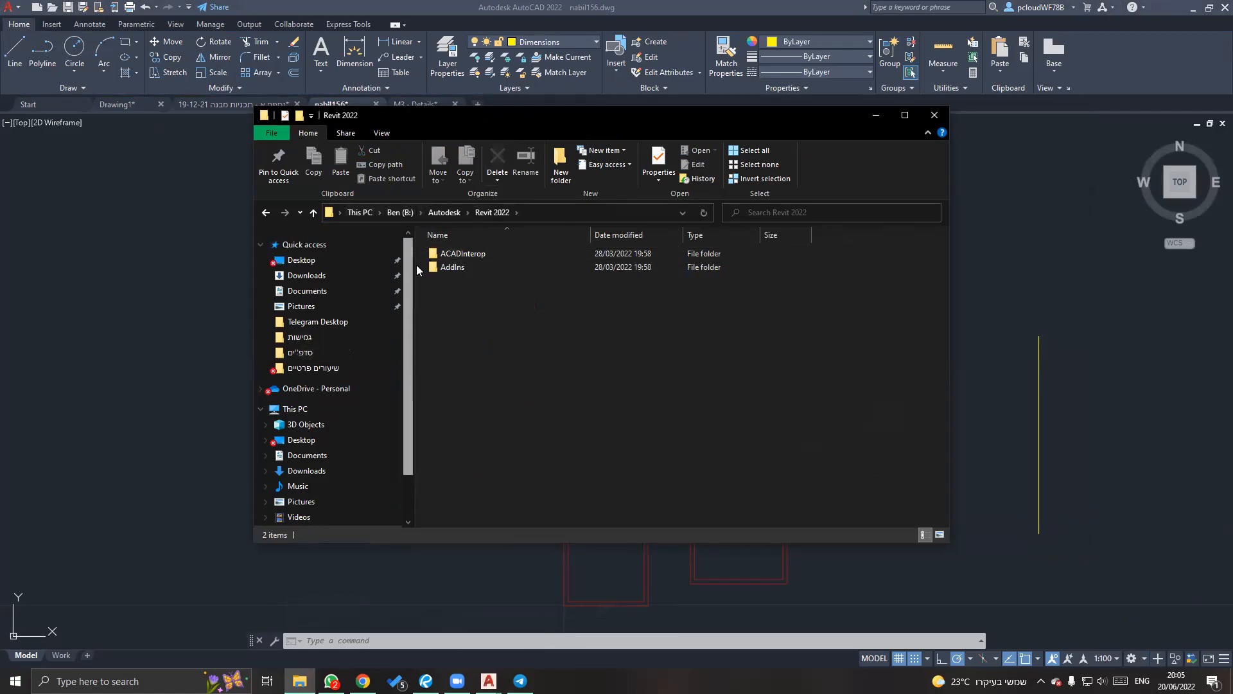
Show the desktop and open the AutoCAD 2022 installation folder through the program shortcut's properties.
key("super+d")
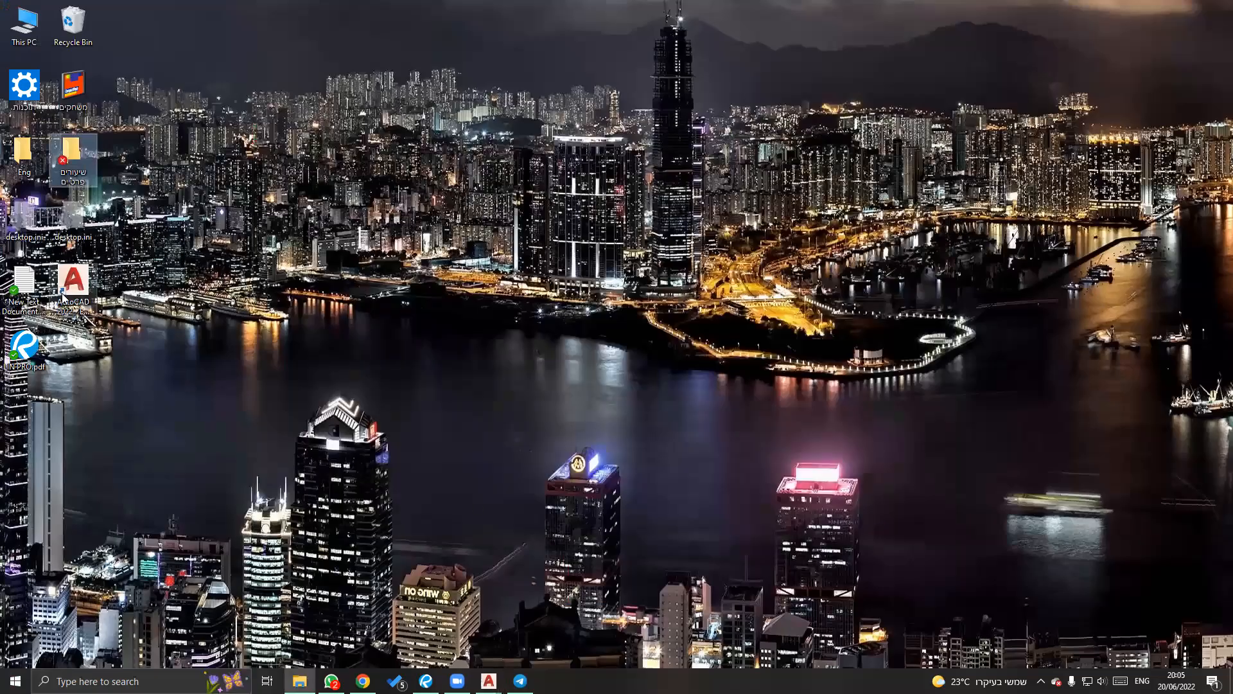
right_click(74, 291)
left_click(151, 621)
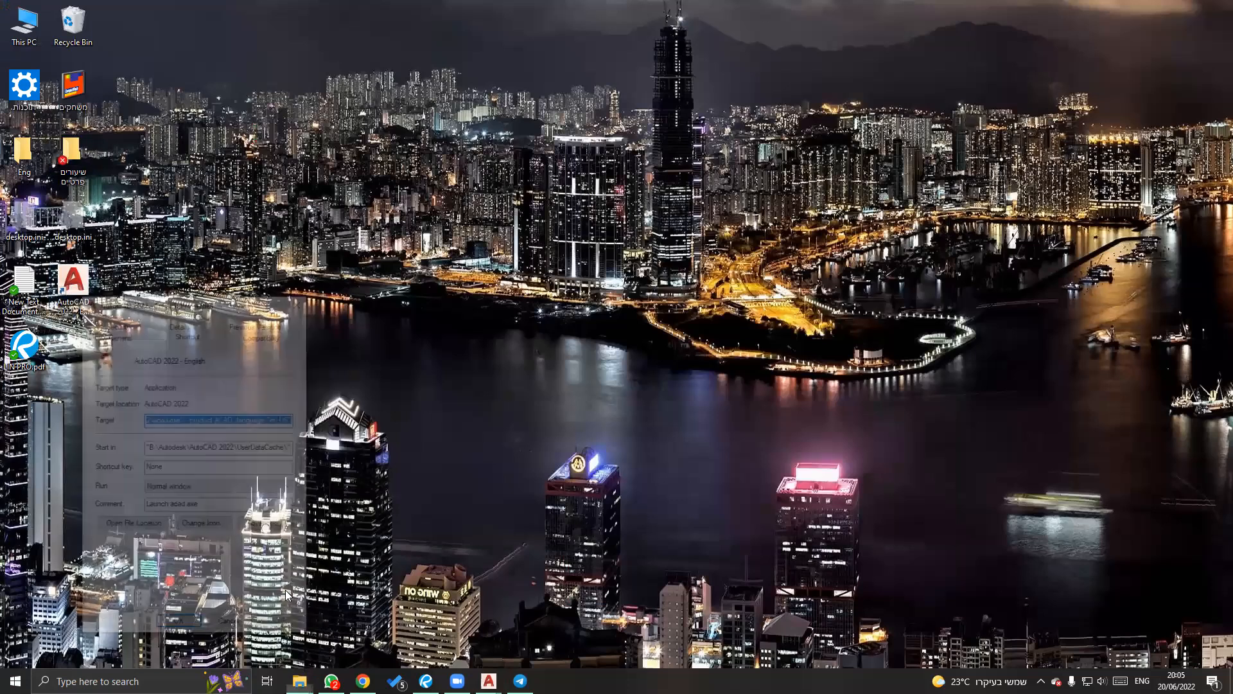
left_click(132, 525)
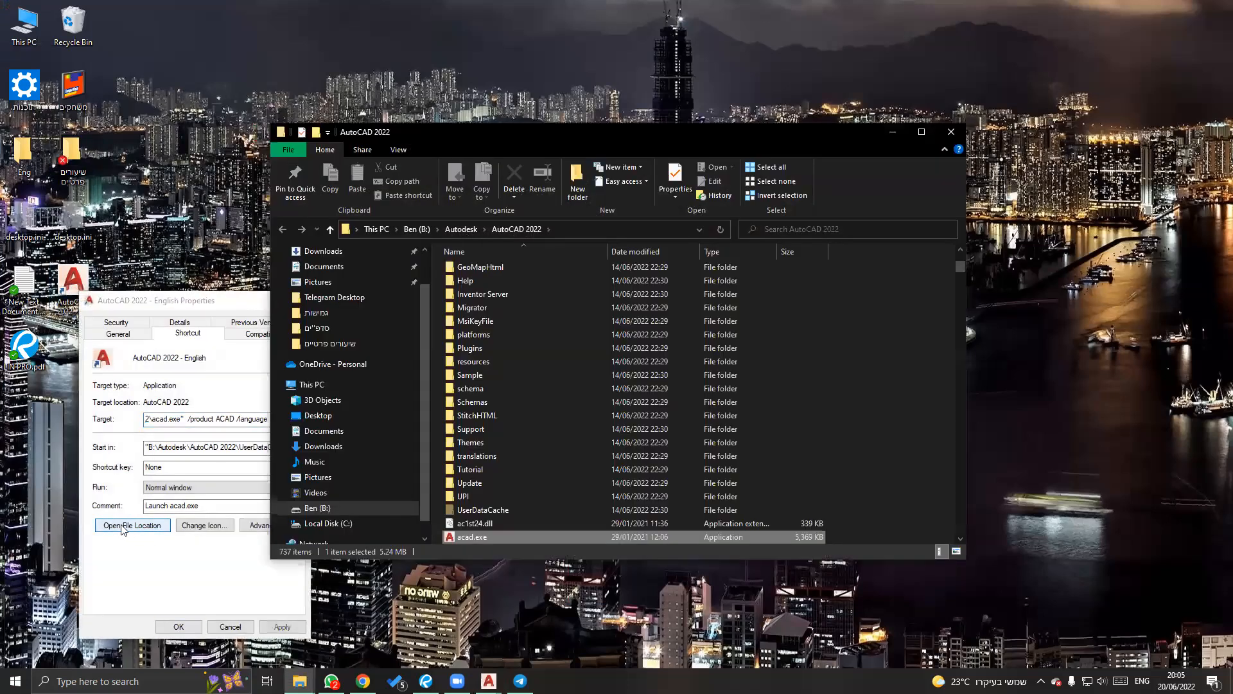
left_click(172, 563)
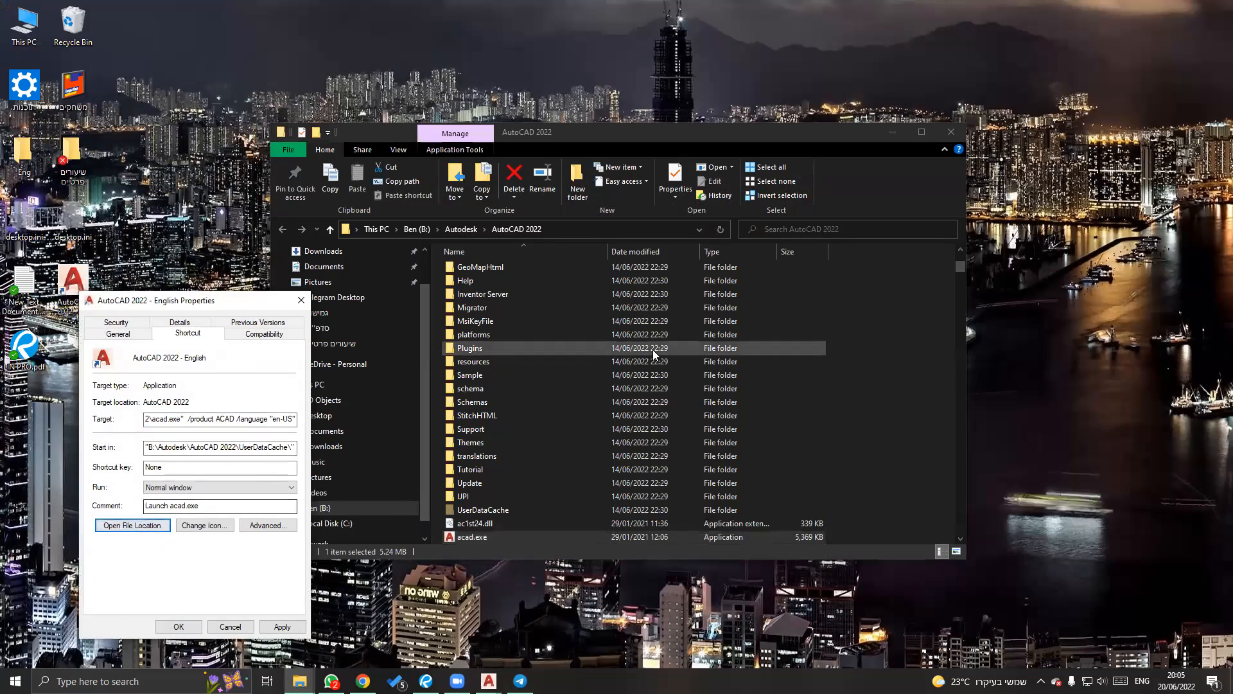
Find the Fonts folder inside the AutoCAD 2022 installation folder and open it.
scroll(885, 354, "up", 5)
left_click(886, 353)
scroll(501, 476, "up", 1)
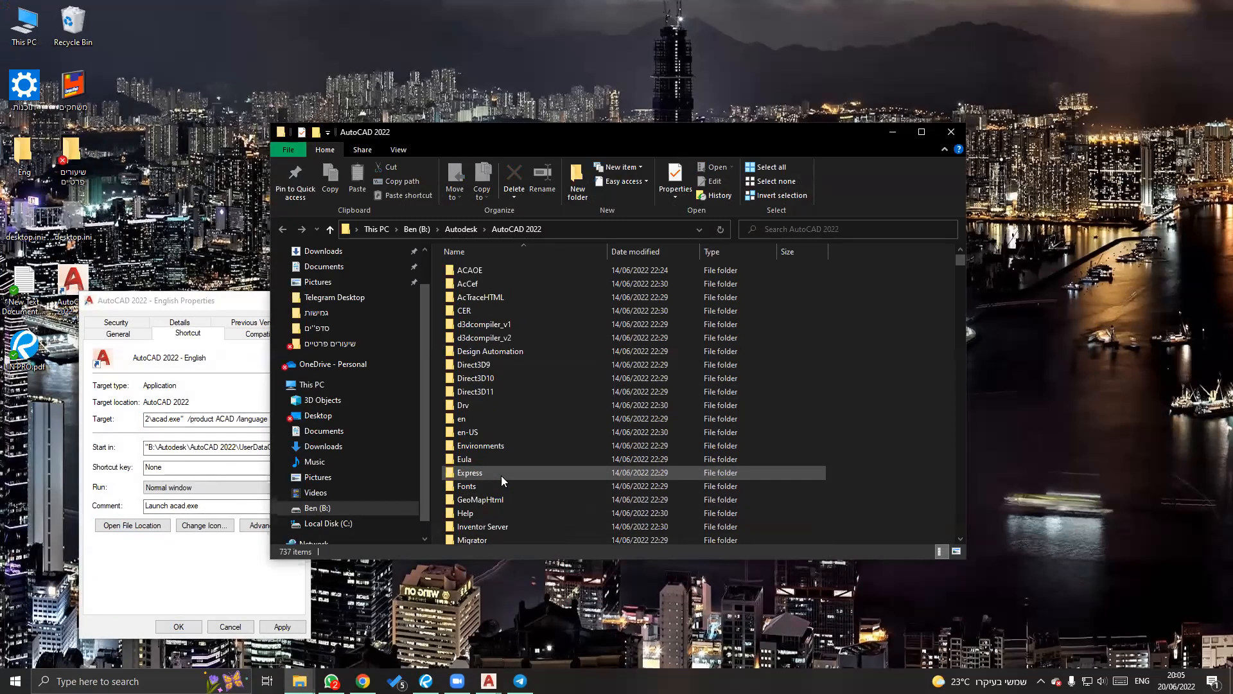
key("f")
key("f")
key("f")
key("f")
key("f")
key("f")
key("f")
key("f")
key("f")
key("f")
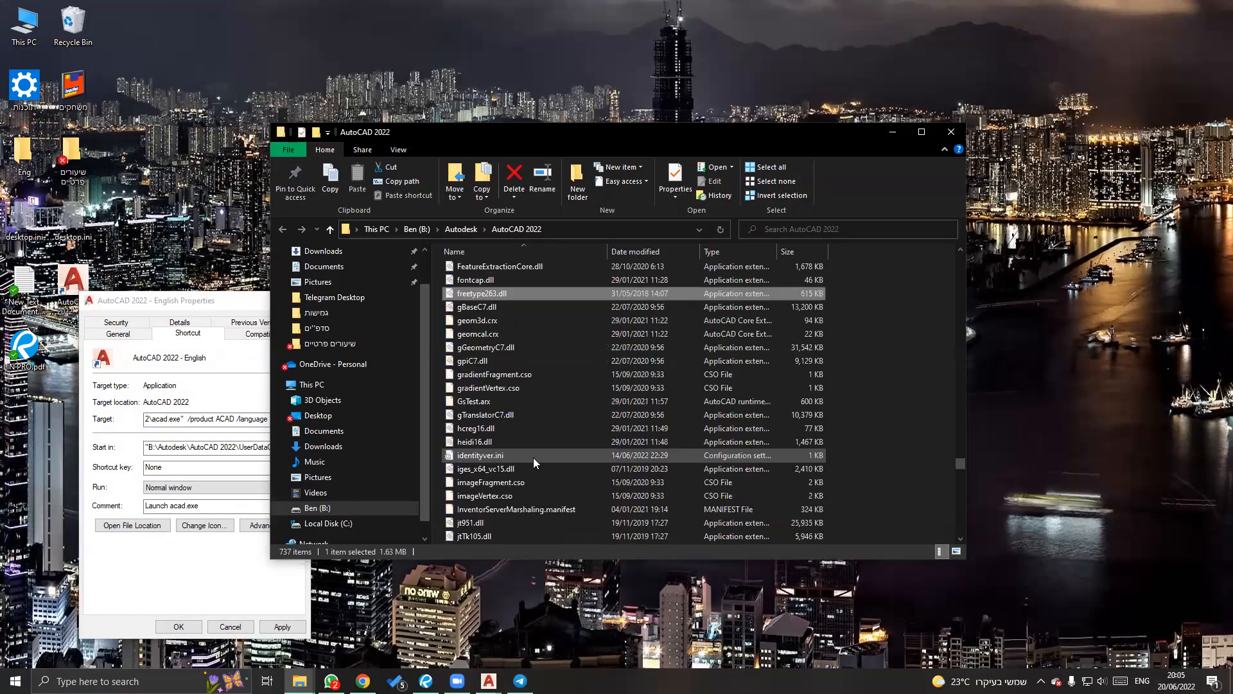
key("f")
key("f")
key("f")
key("f")
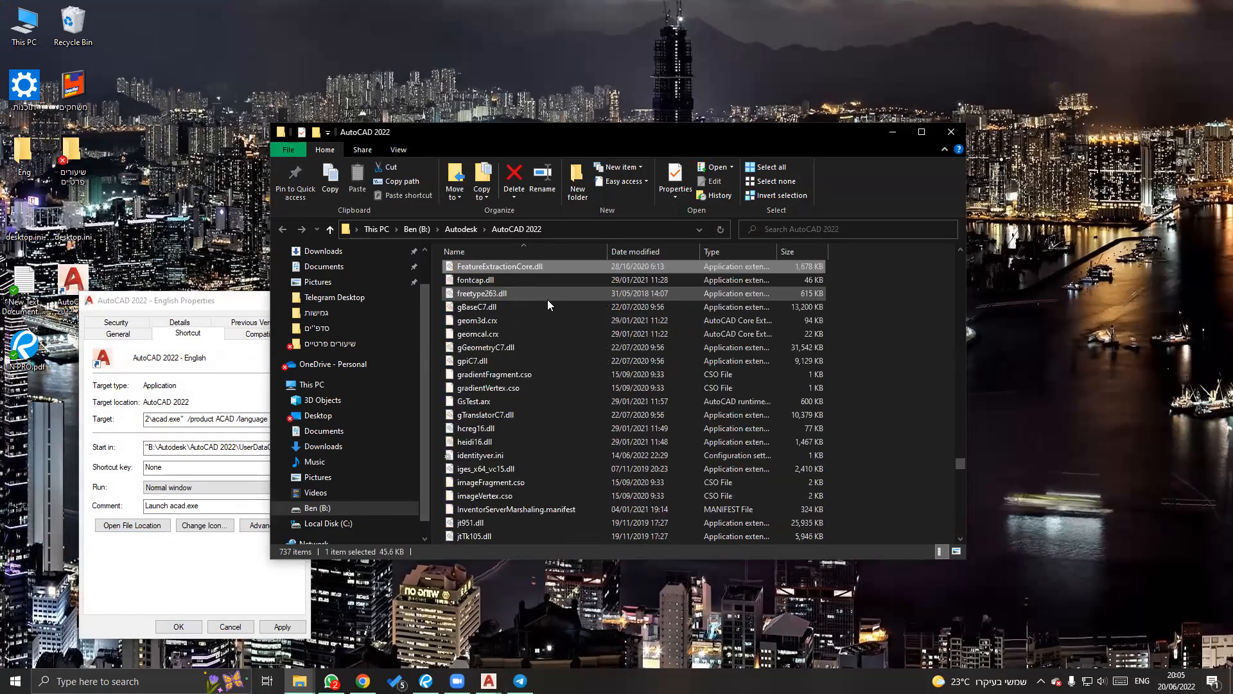
key("f")
key("f")
key("f")
key("f")
key("f")
key("f")
key("f")
key("f")
key("f")
key("f")
key("f")
key("f")
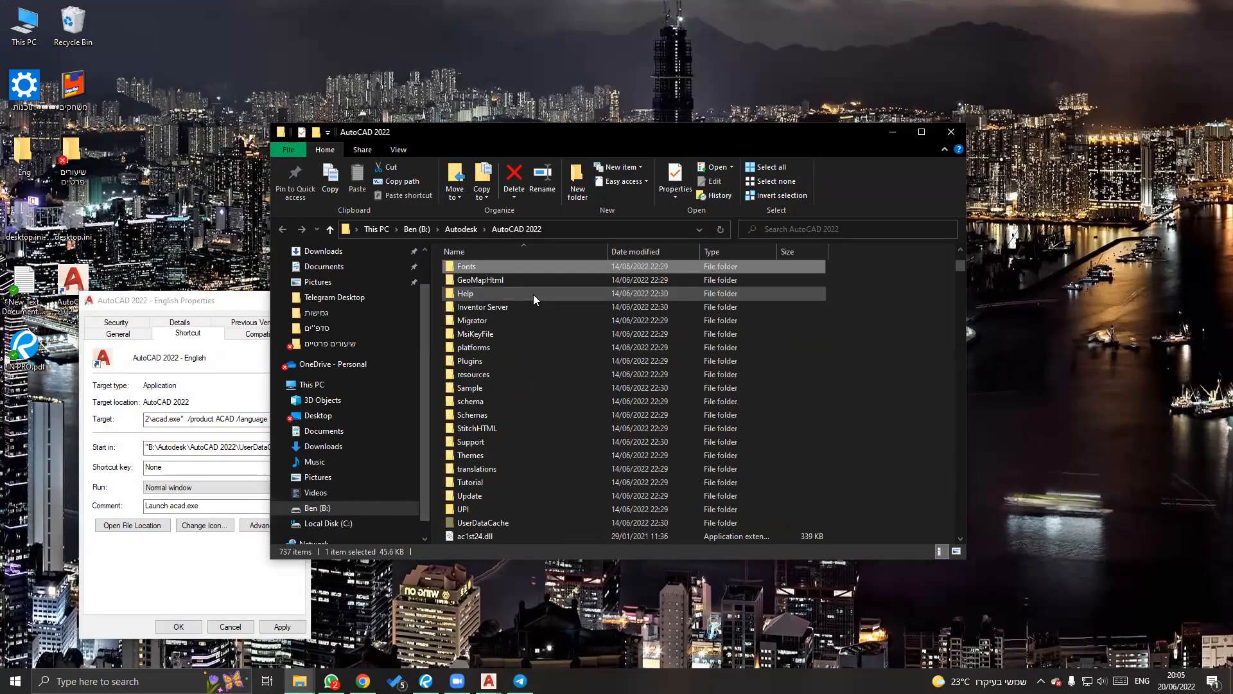
key("Return")
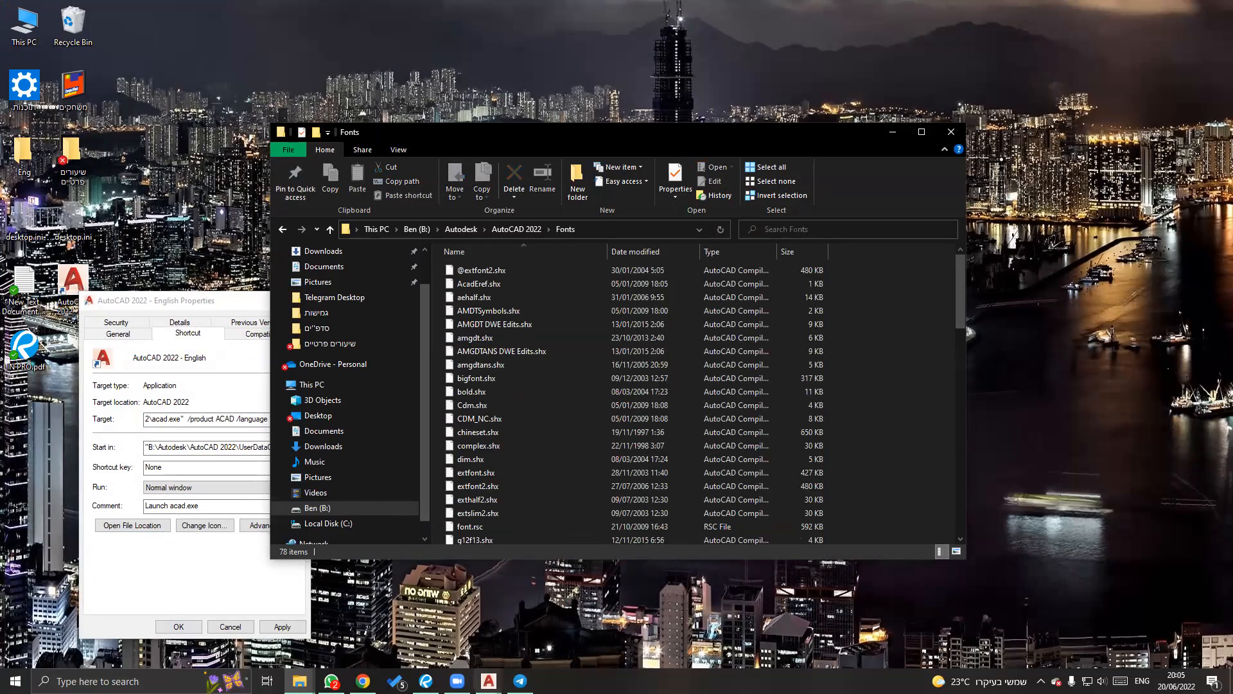
Switch to Telegram, search the chats for fonts, clear the search and minimize the window.
left_click(520, 681)
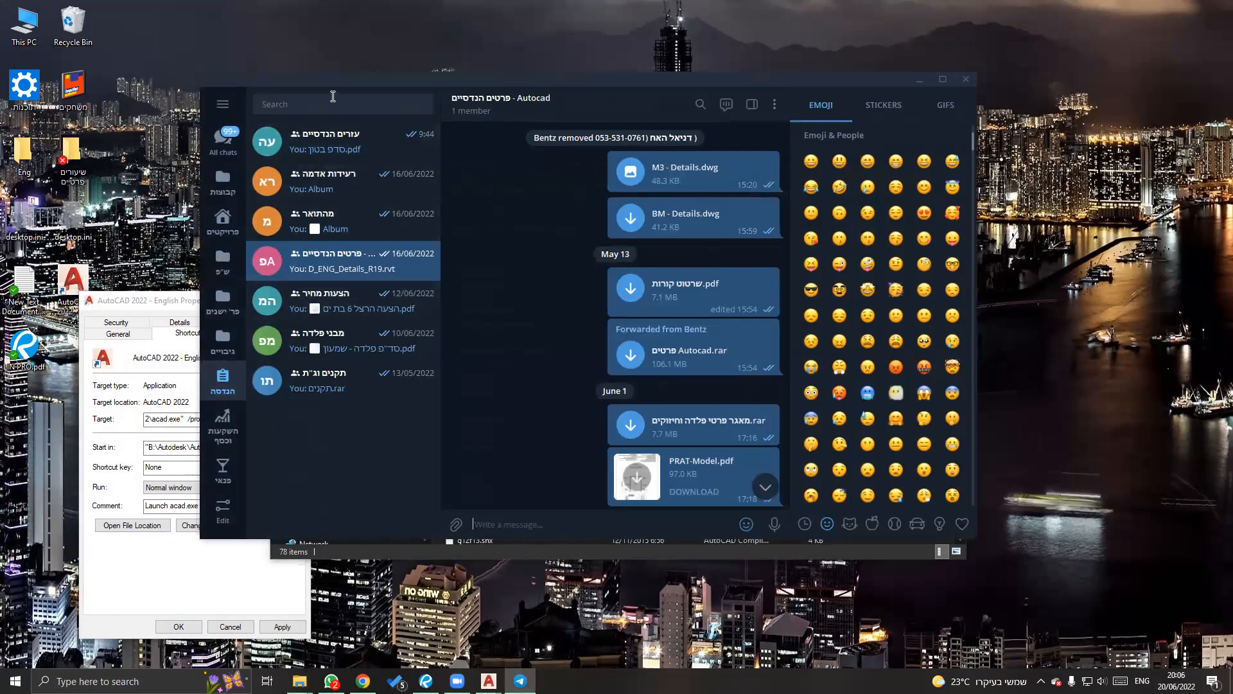
type("fonts")
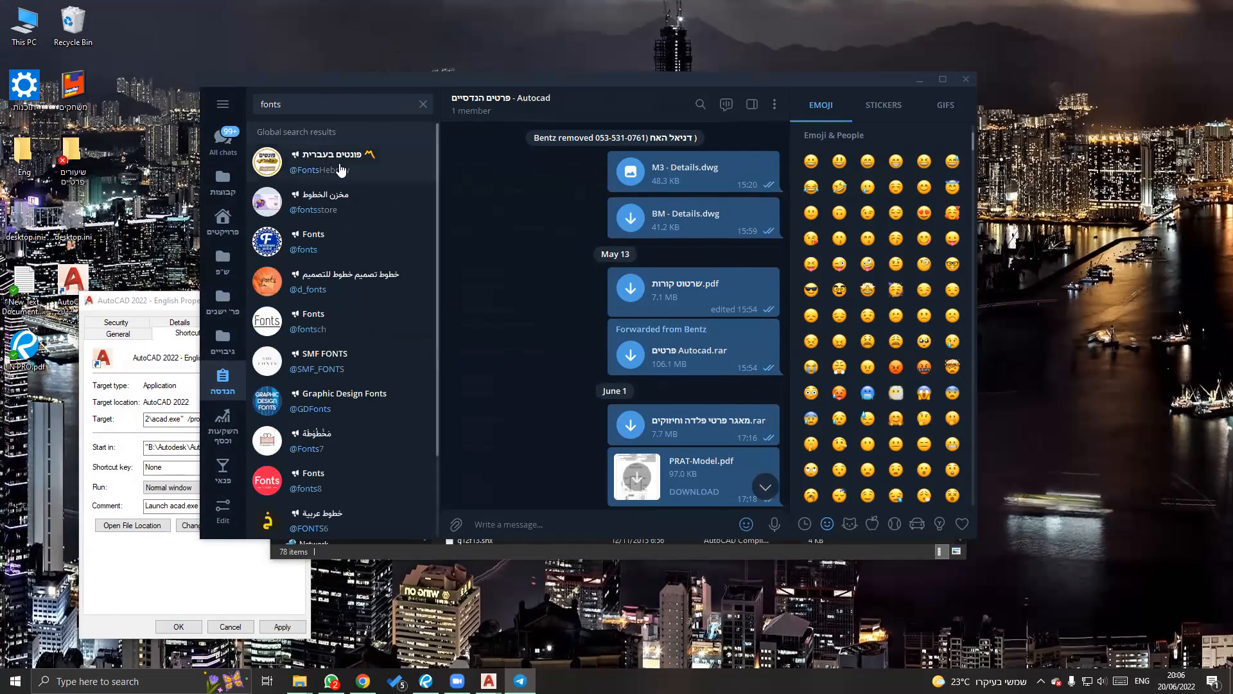
left_click(424, 104)
type("f")
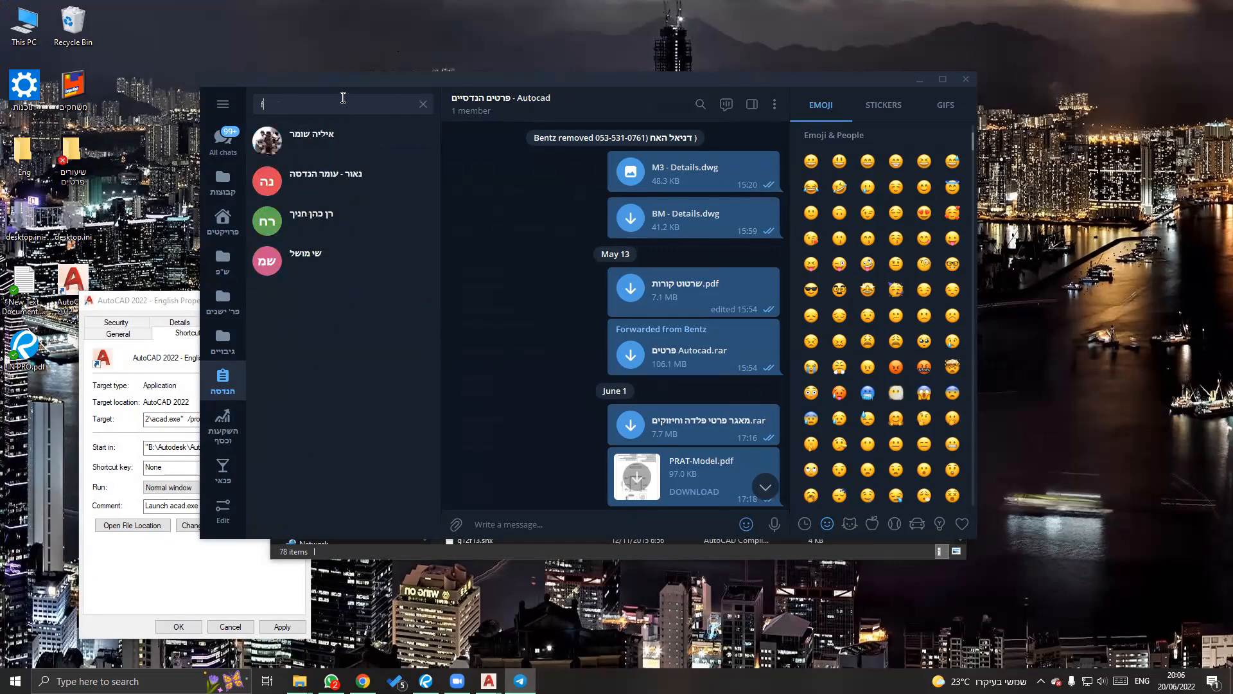
type("onts")
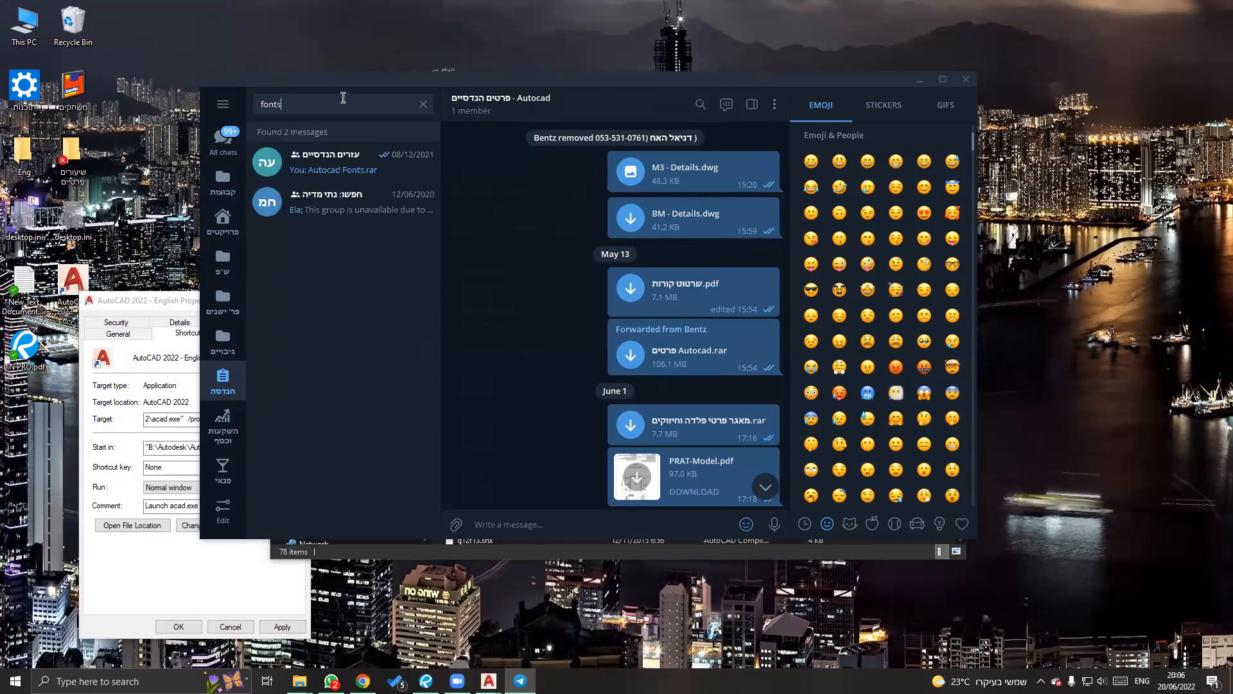
left_click(423, 105)
left_click(920, 80)
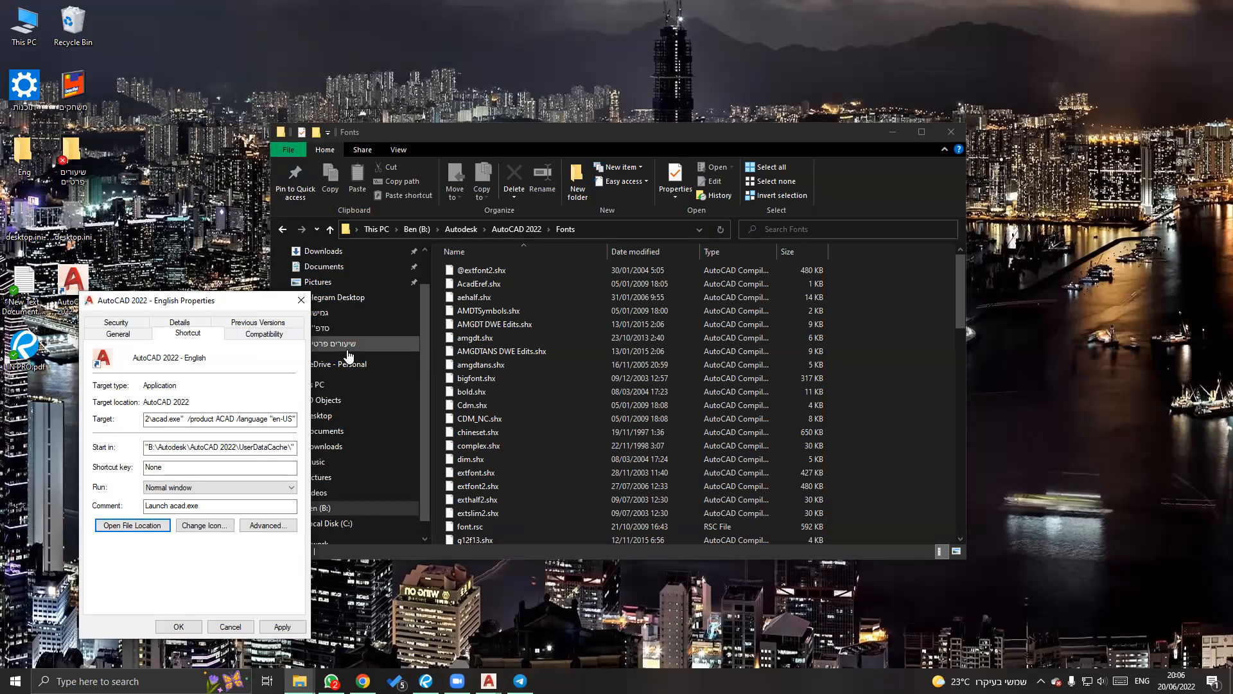
Look through the font files in the AutoCAD 2022 Fonts folder, changing how the files are displayed.
scroll(556, 430, "down", 10)
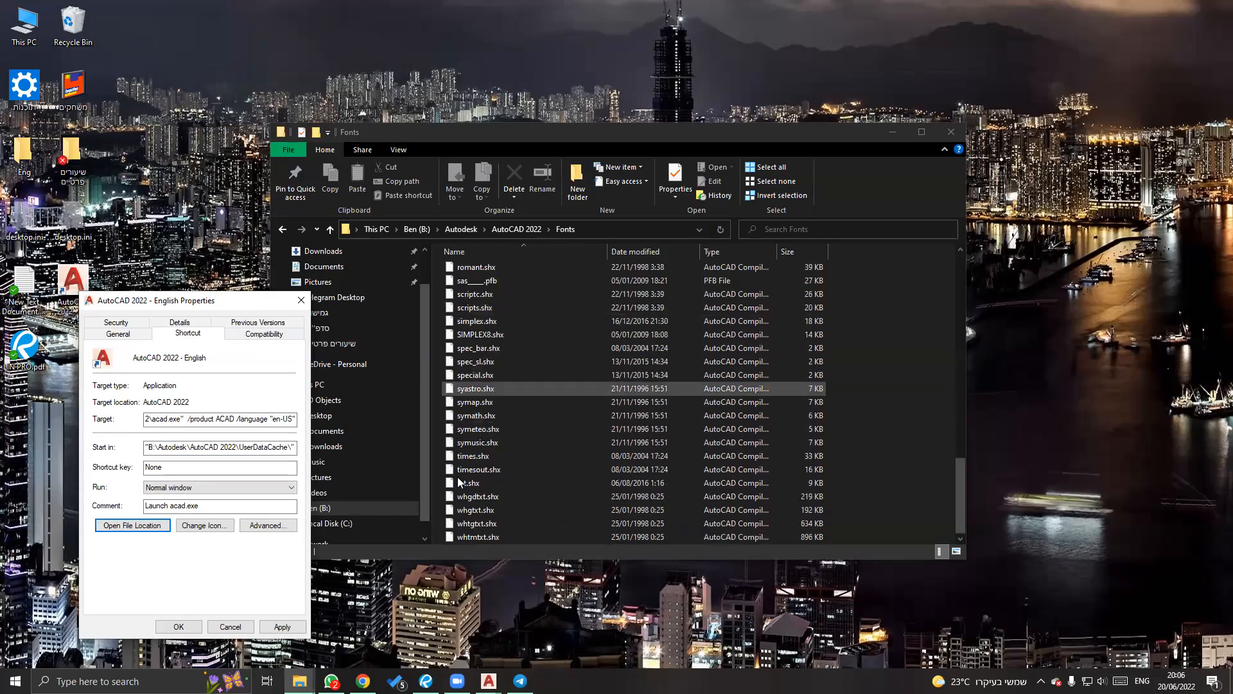
scroll(516, 481, "up", 10)
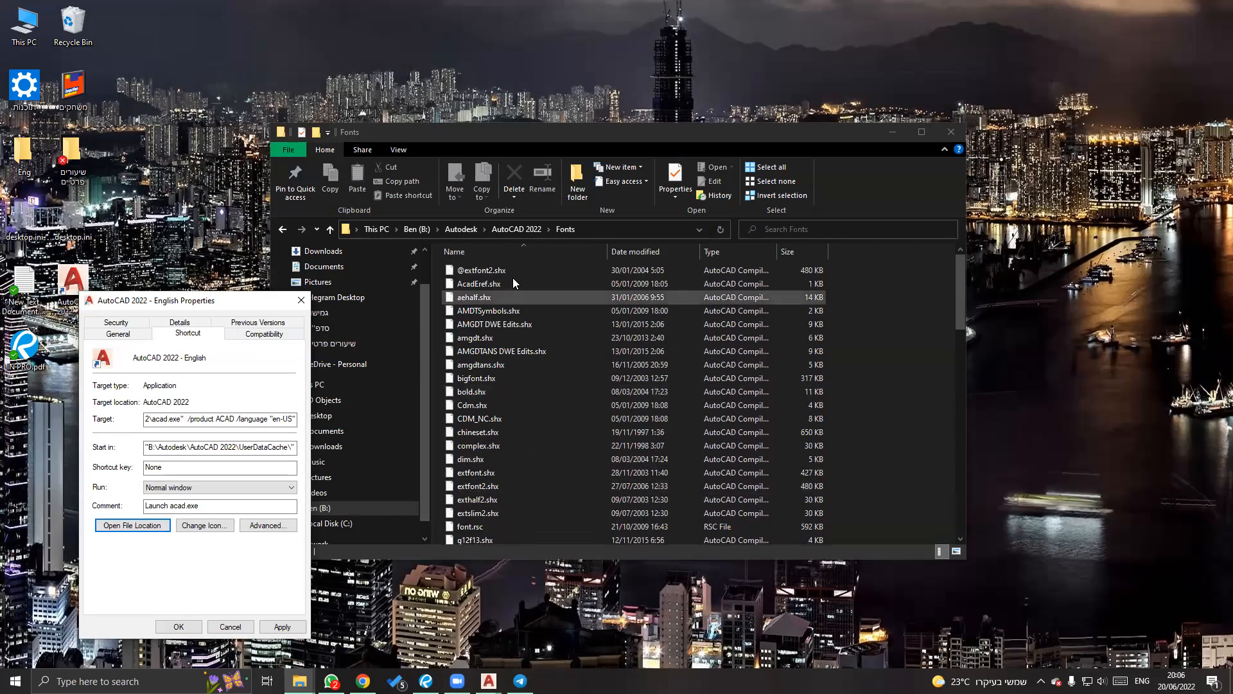
left_click(482, 298)
scroll(482, 298, "up", 2, "ctrl")
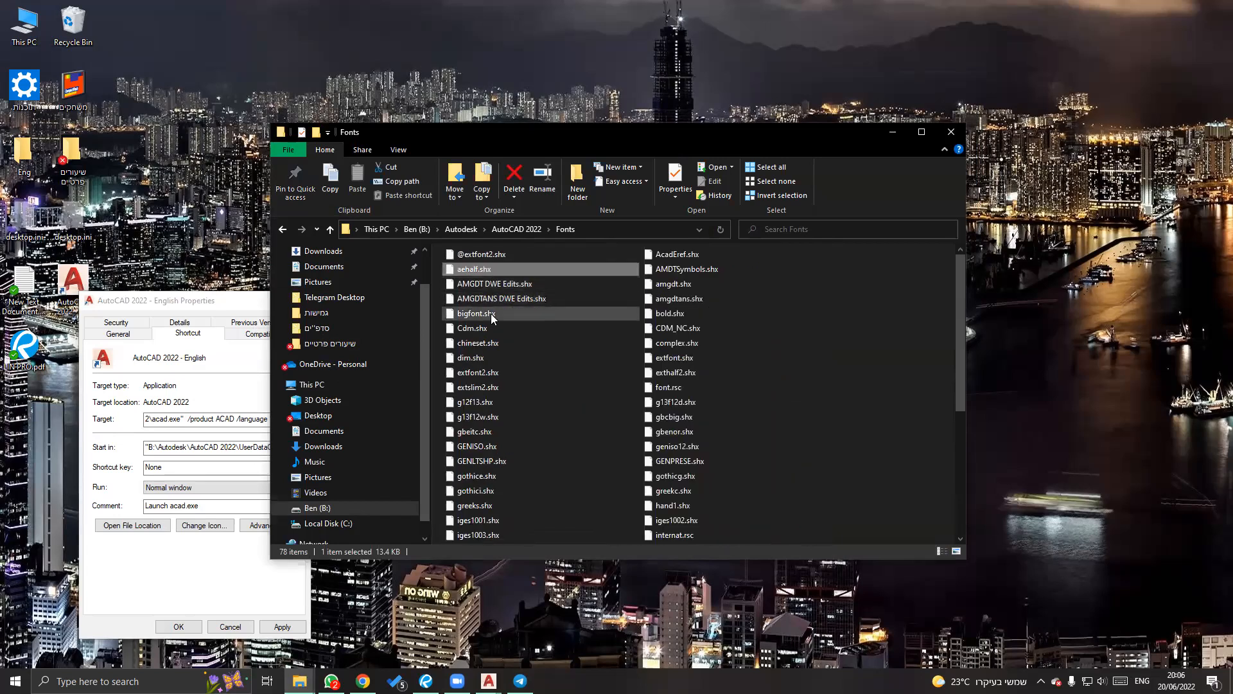
left_click(495, 402)
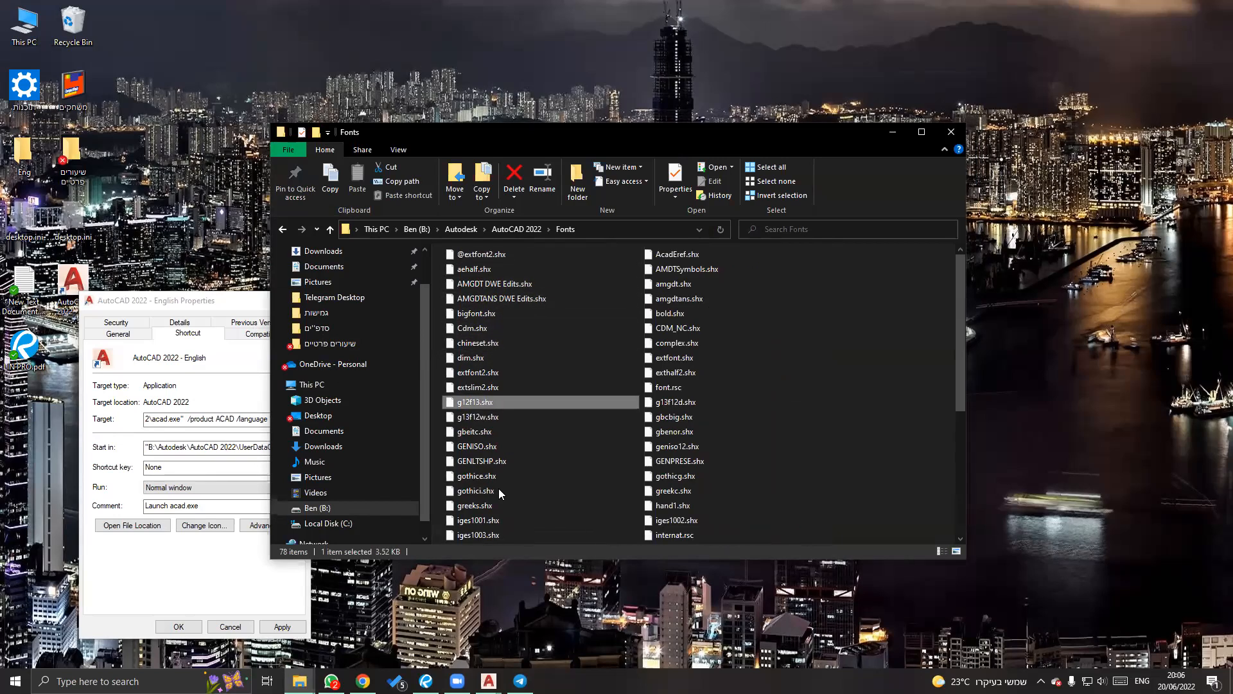
left_click(500, 488)
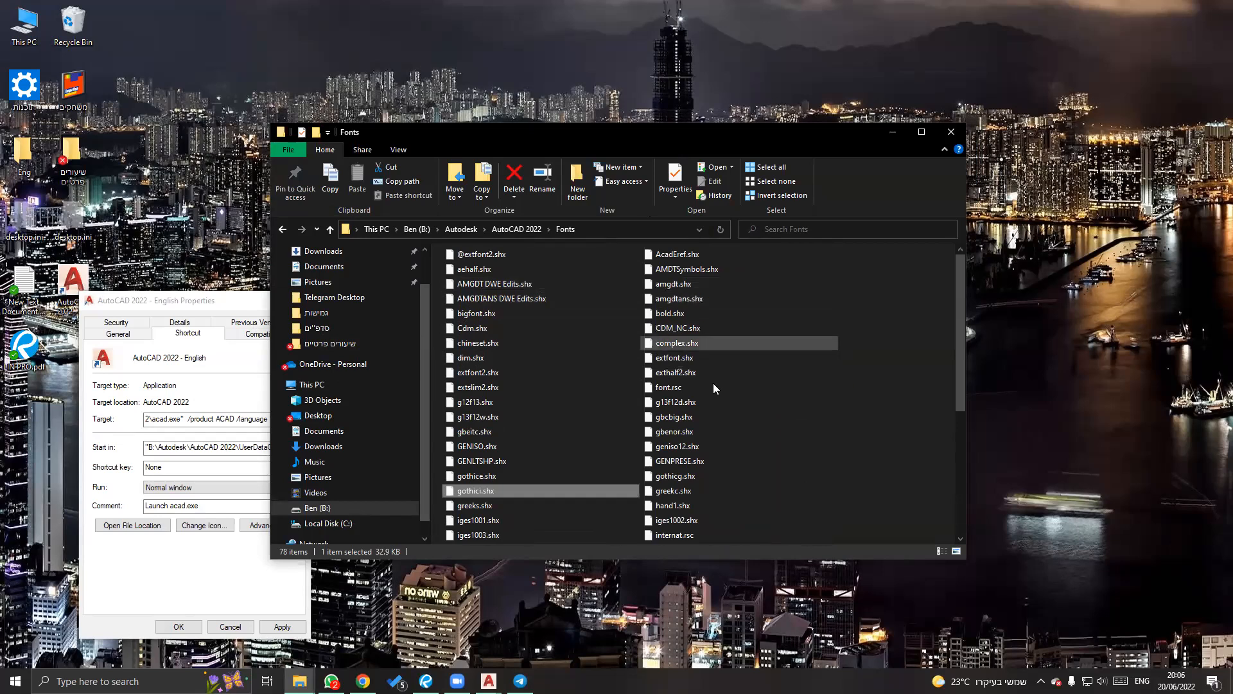
Switch to the nabil156 drawing in AutoCAD.
left_click(489, 681)
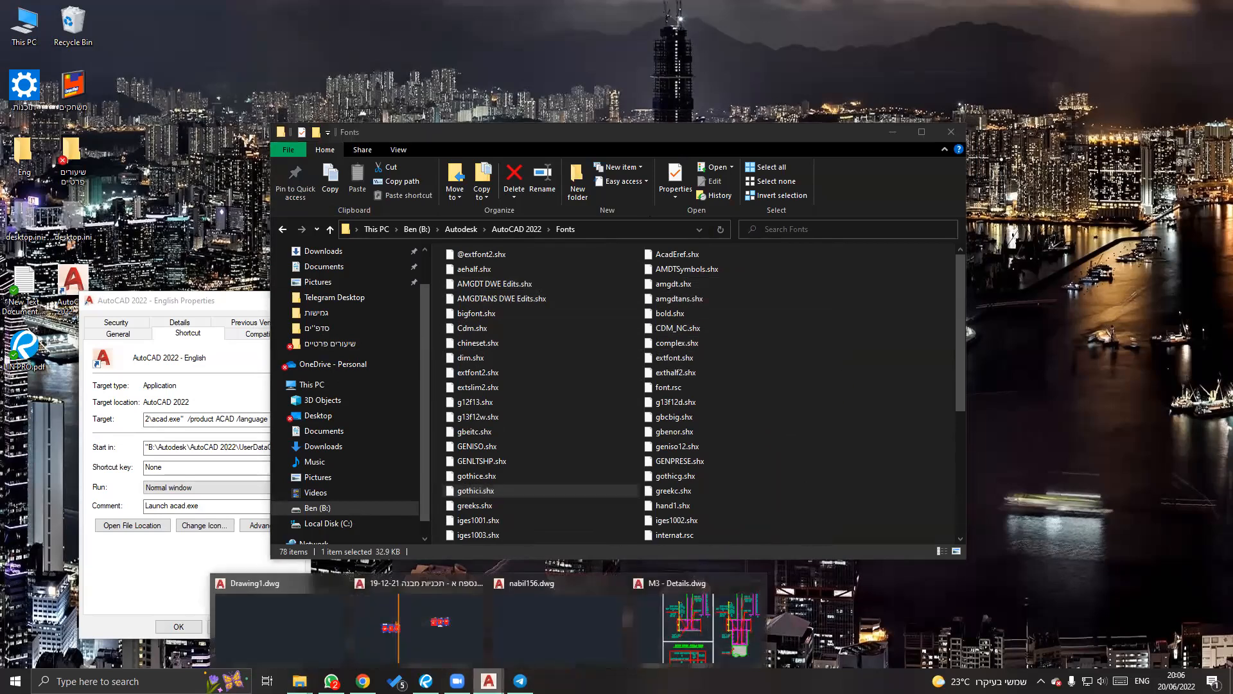
left_click(519, 641)
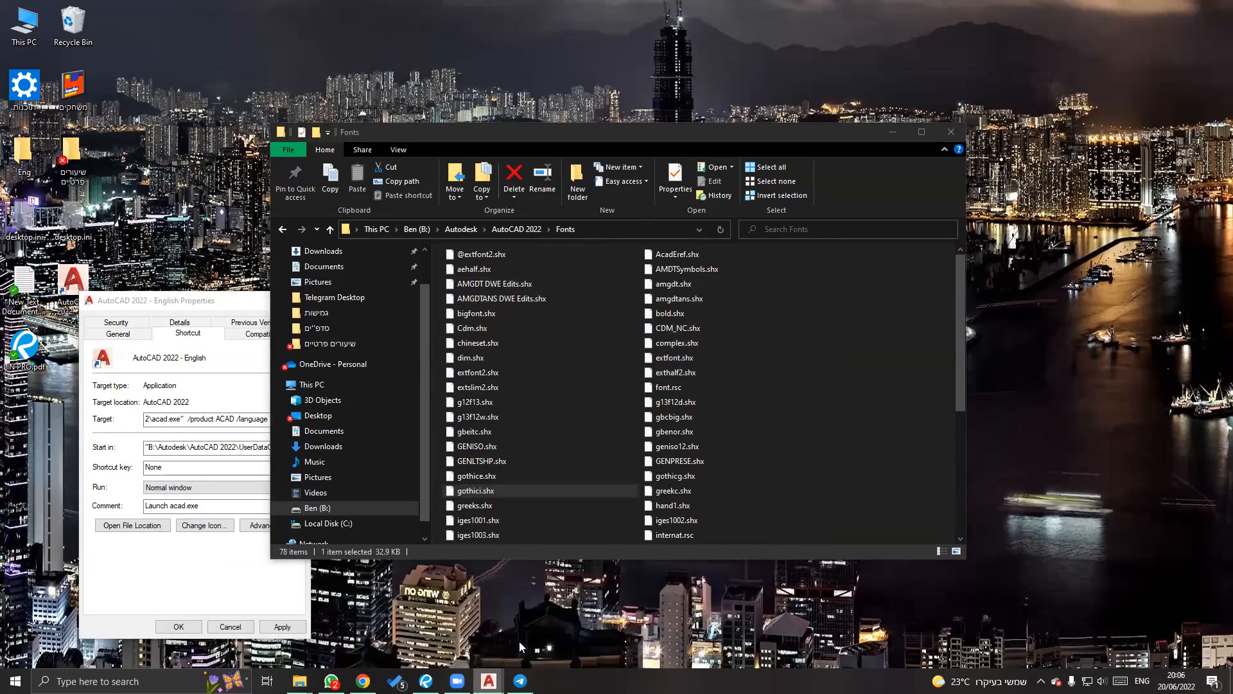
middle_click_drag(422, 274, 422, 393)
key("Escape")
Scale the Hebrew text label "מטבח" down to suit the size of the floor plan.
left_click(411, 383)
left_click(340, 323)
mouse_move(549, 445)
middle_mouse_down()
mouse_move(515, 267)
mouse_move(510, 397)
middle_mouse_up()
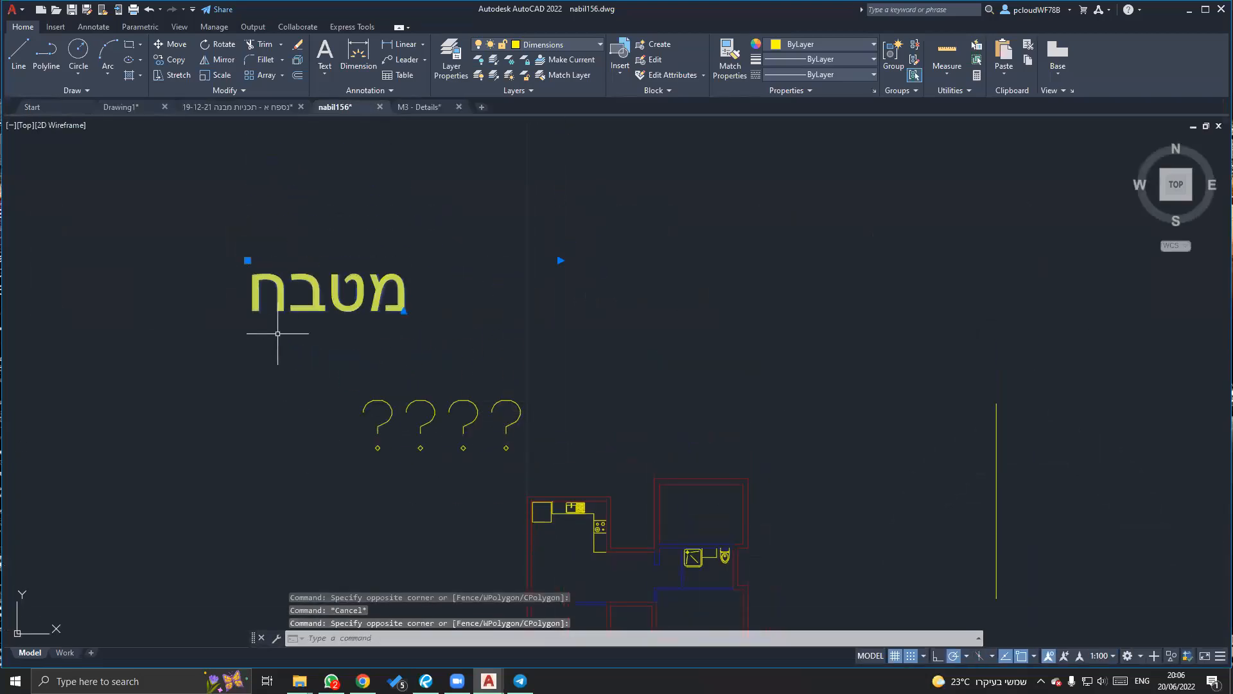
left_click(325, 72)
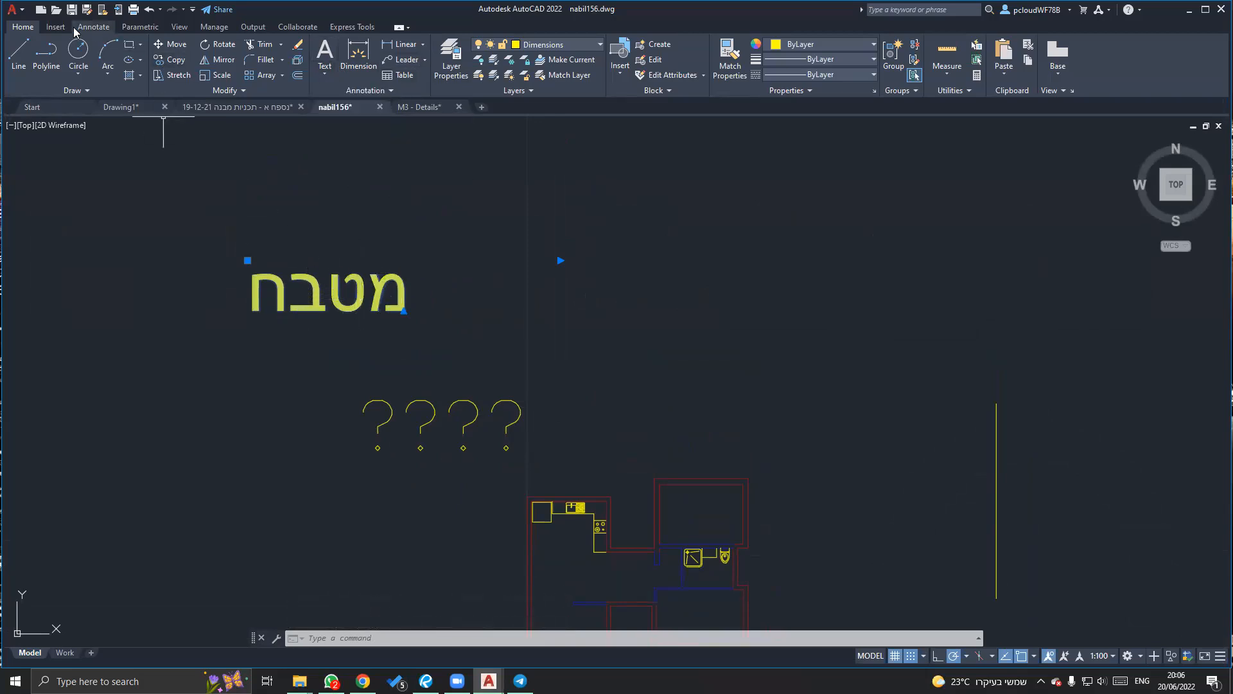
left_click(93, 27)
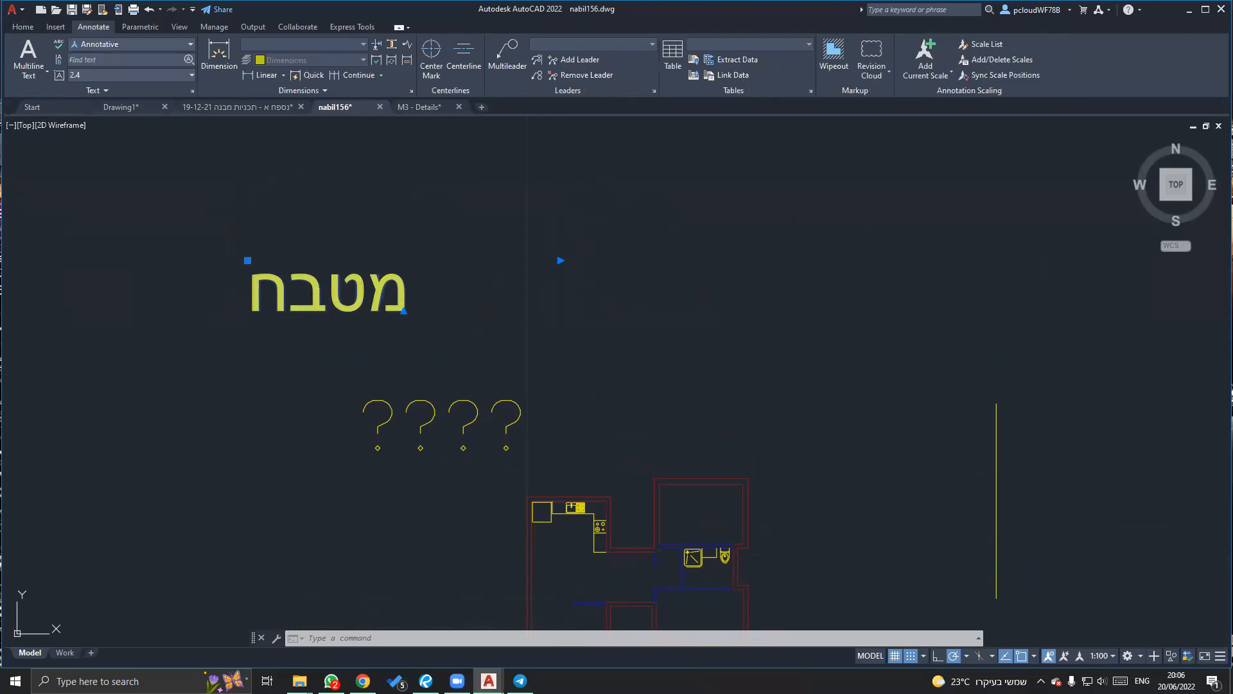
left_click(97, 74)
type("sc")
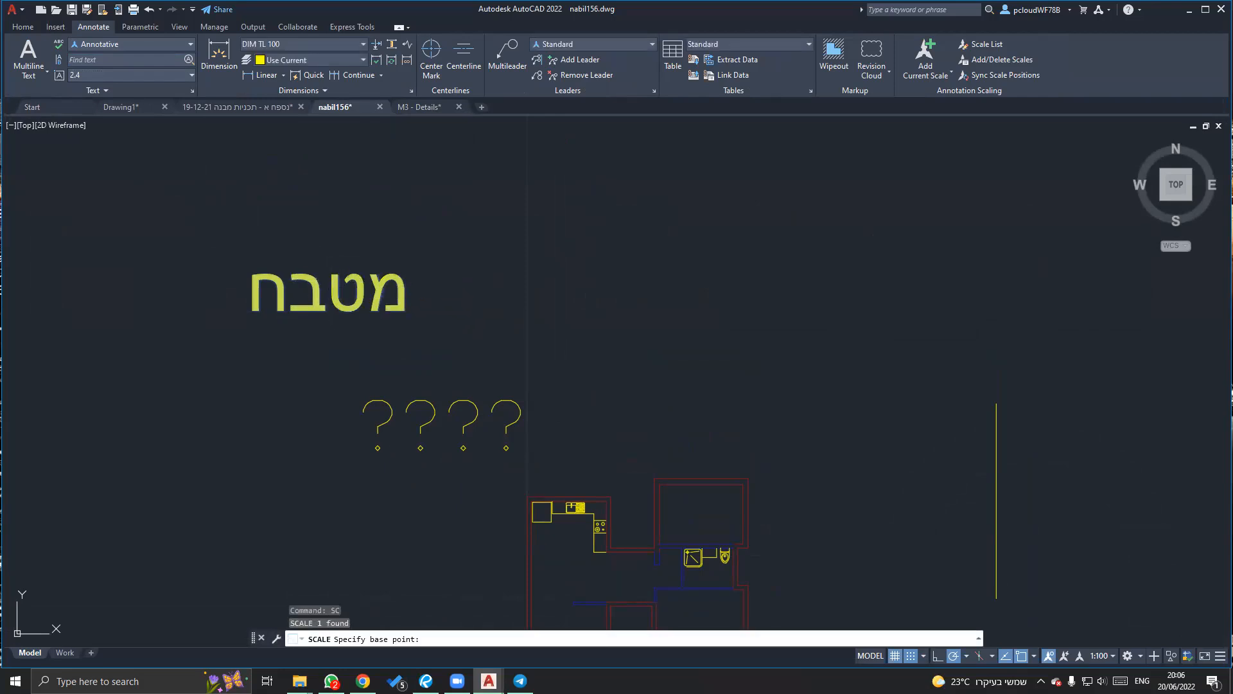
key("Return")
left_click(324, 286)
key("Return")
Move the "מטבח" label into the kitchen, just below the sink counter.
left_click(357, 290)
left_click(302, 250)
middle_click_drag(387, 334, 338, 232)
type("m")
key("Return")
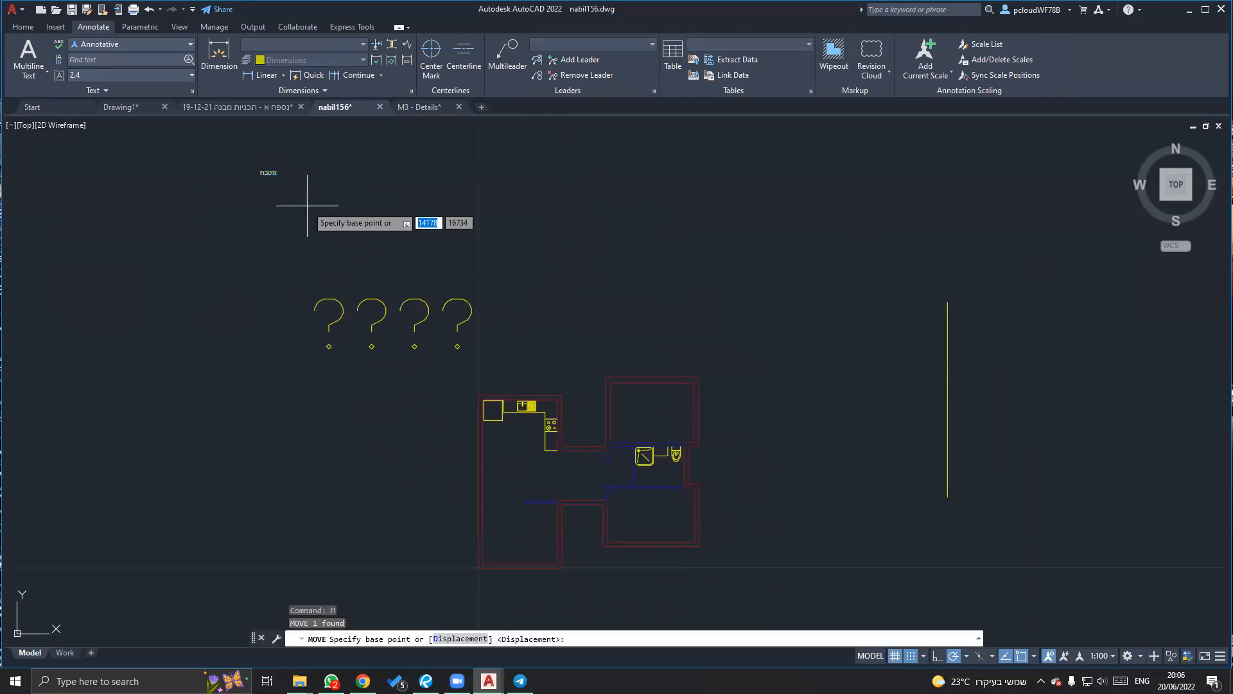
left_click(302, 186)
key("Escape")
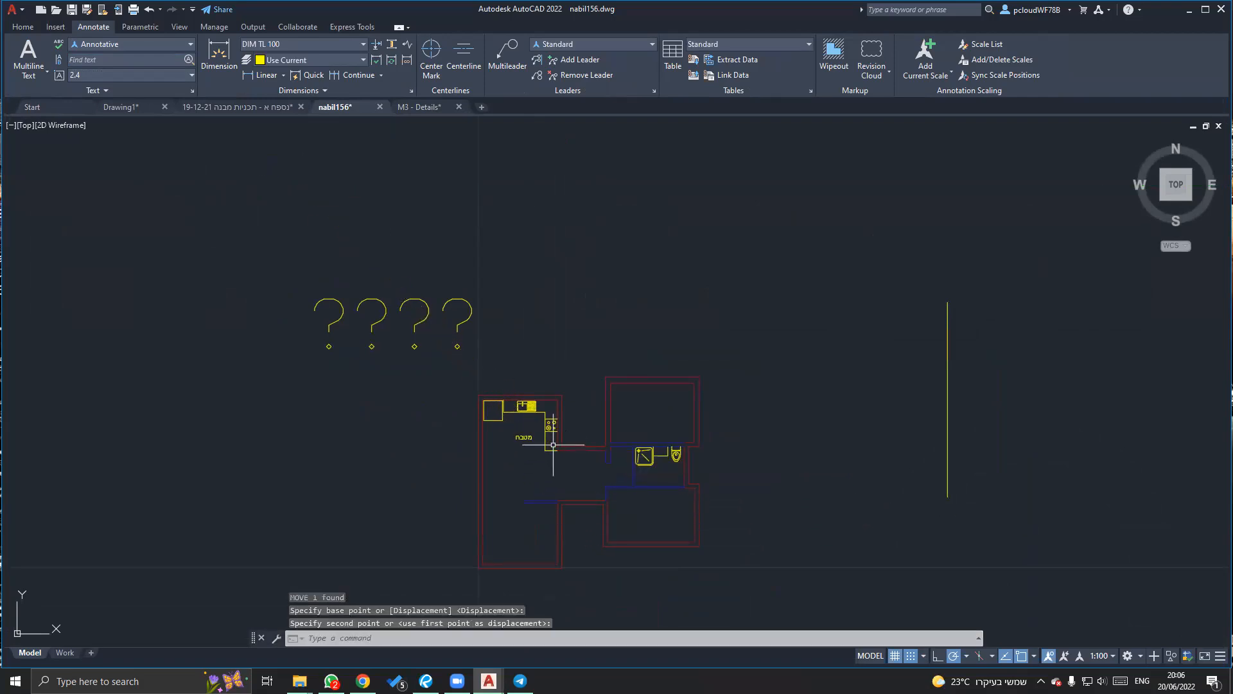
Delete the unreadable question-mark text above the floor plan.
middle_click_drag(519, 431, 486, 330)
left_click(458, 252)
left_click(351, 149)
key("Delete")
Make m25-orig the current dimension style.
left_click(23, 27)
left_click(336, 91)
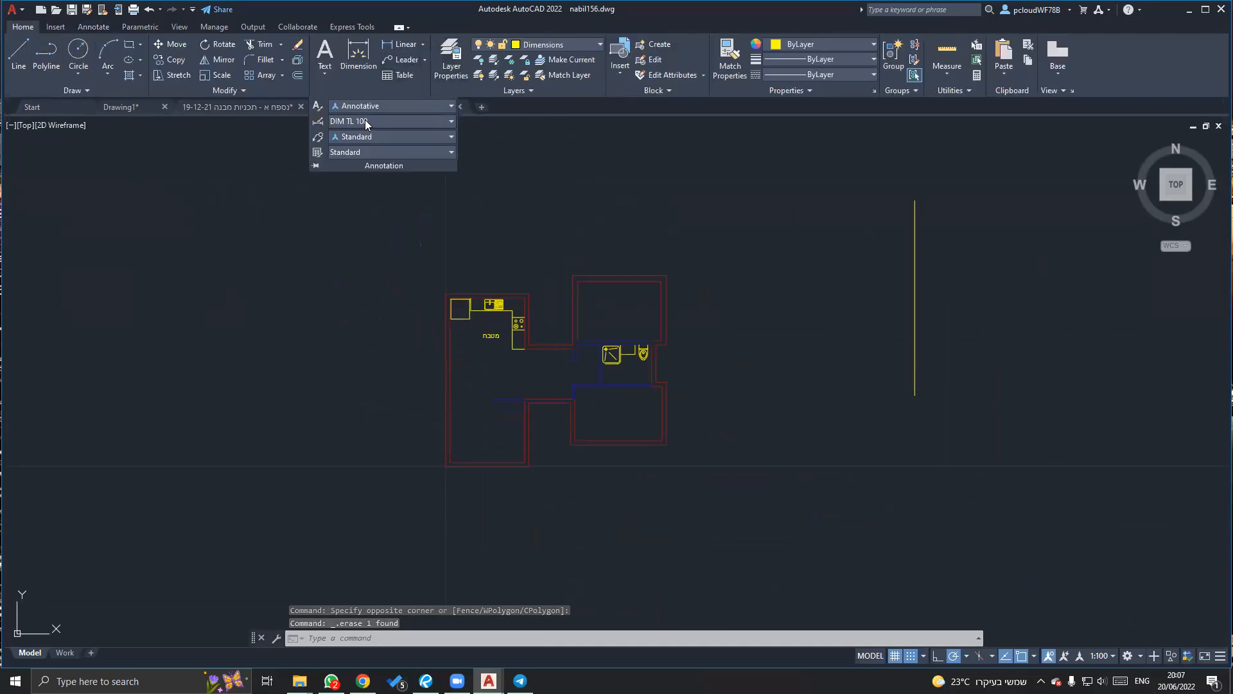
left_click(366, 122)
scroll(416, 228, "down", 3)
scroll(385, 219, "down", 1)
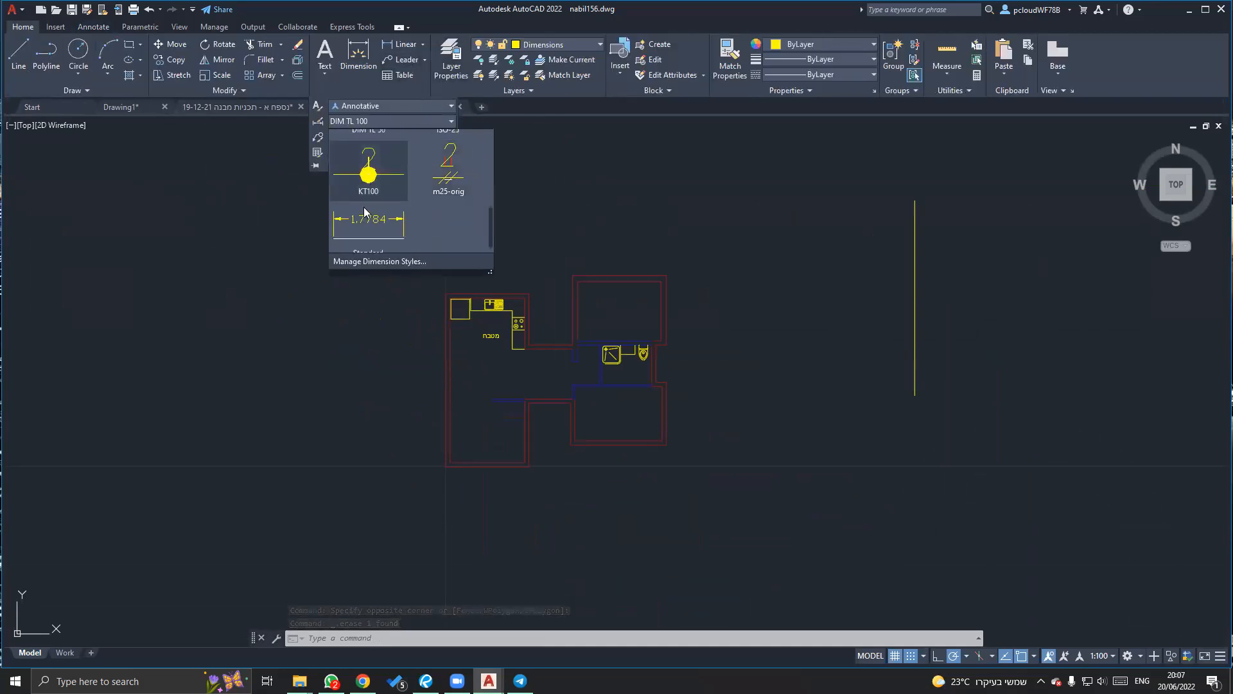
left_click(457, 173)
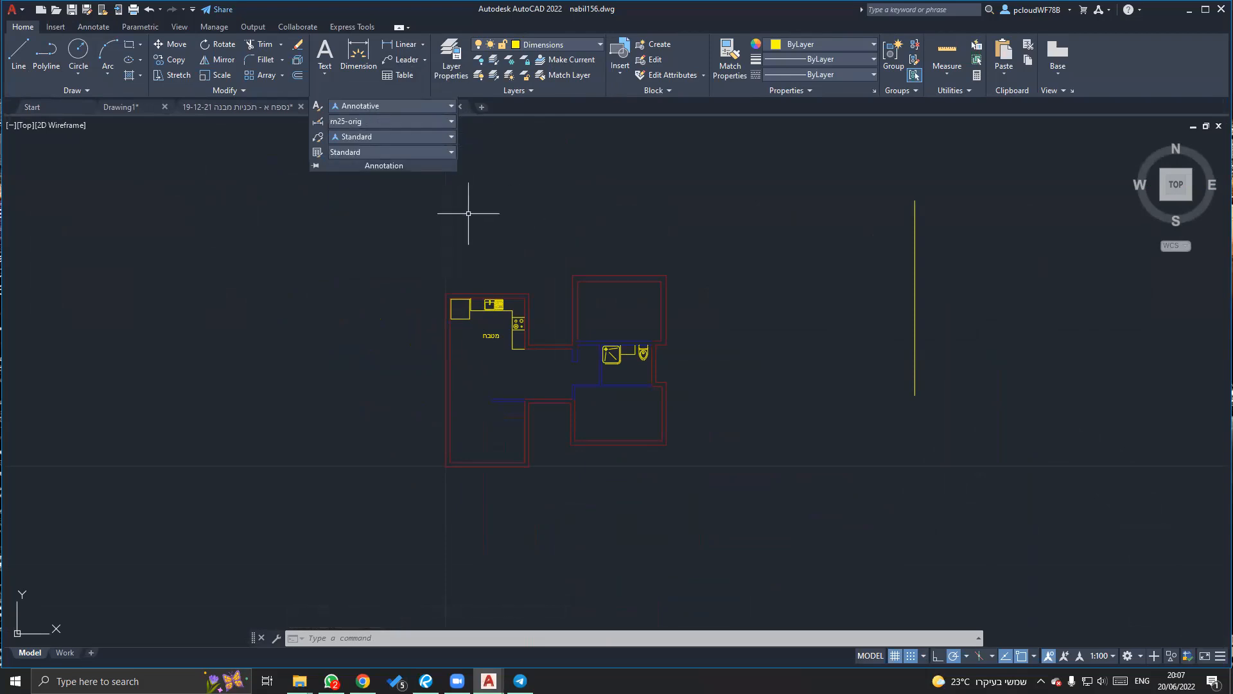
Create a new dimension style named m100-orig based on m25-orig.
left_click(362, 88)
left_click(404, 126)
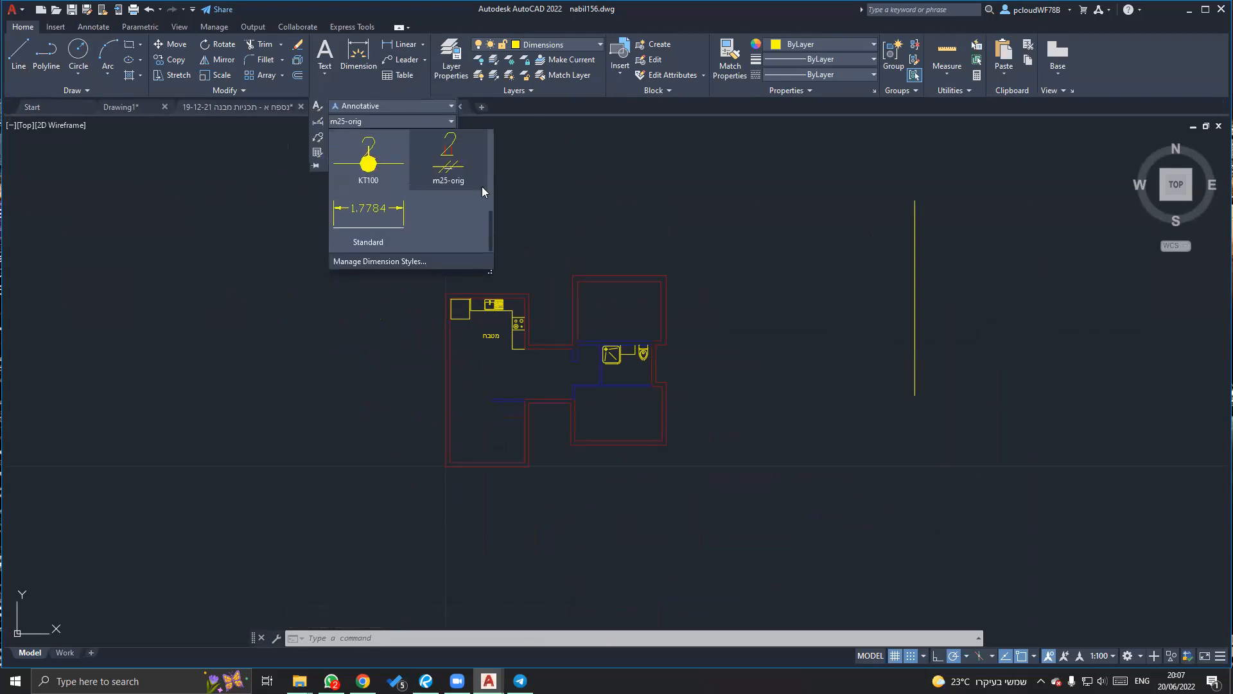
left_click(399, 265)
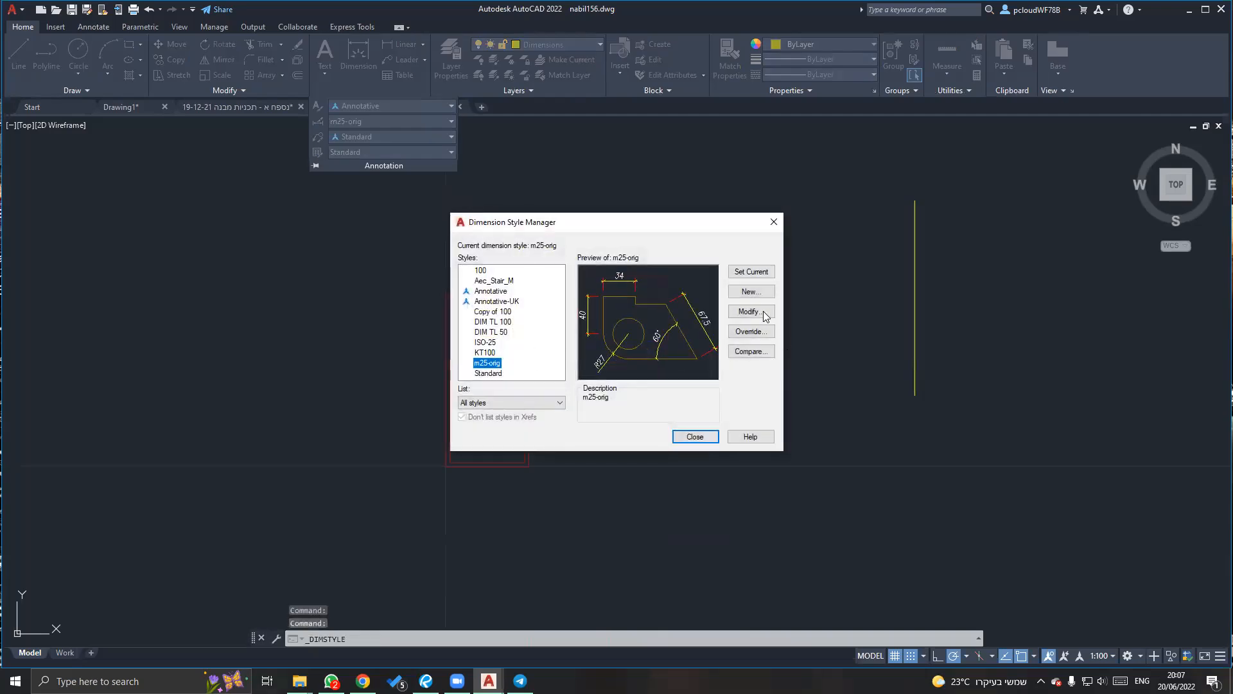
left_click(765, 294)
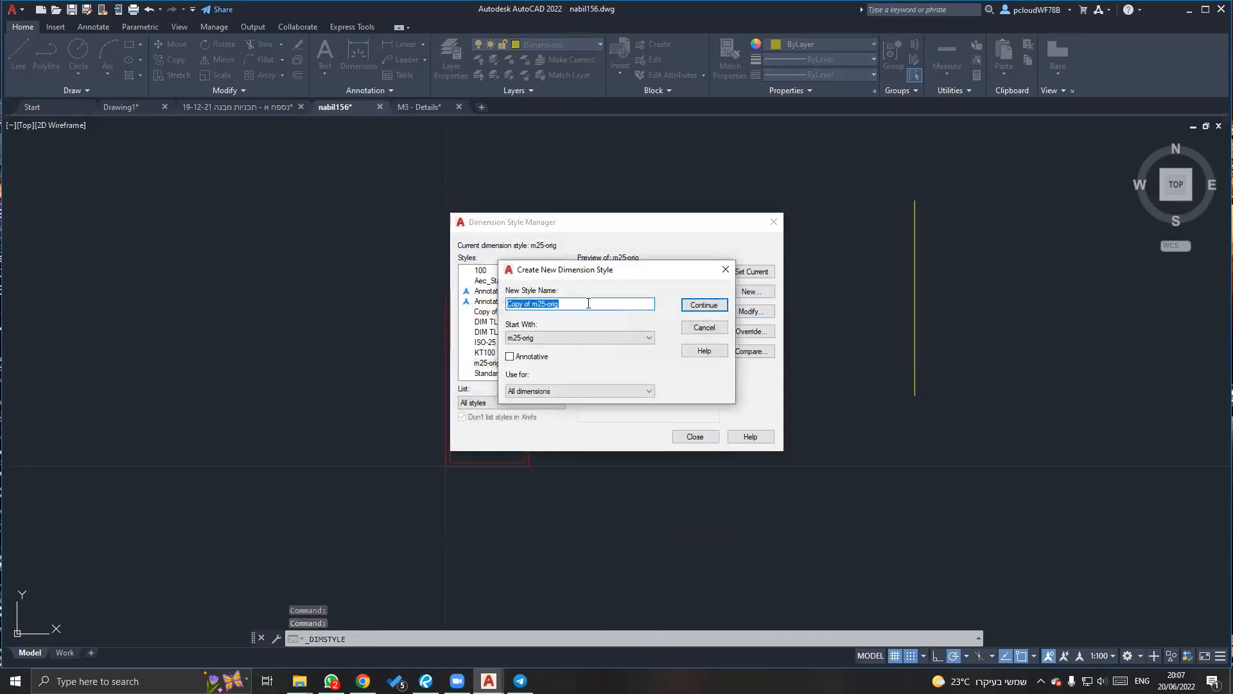
left_click_drag(532, 305, 463, 307)
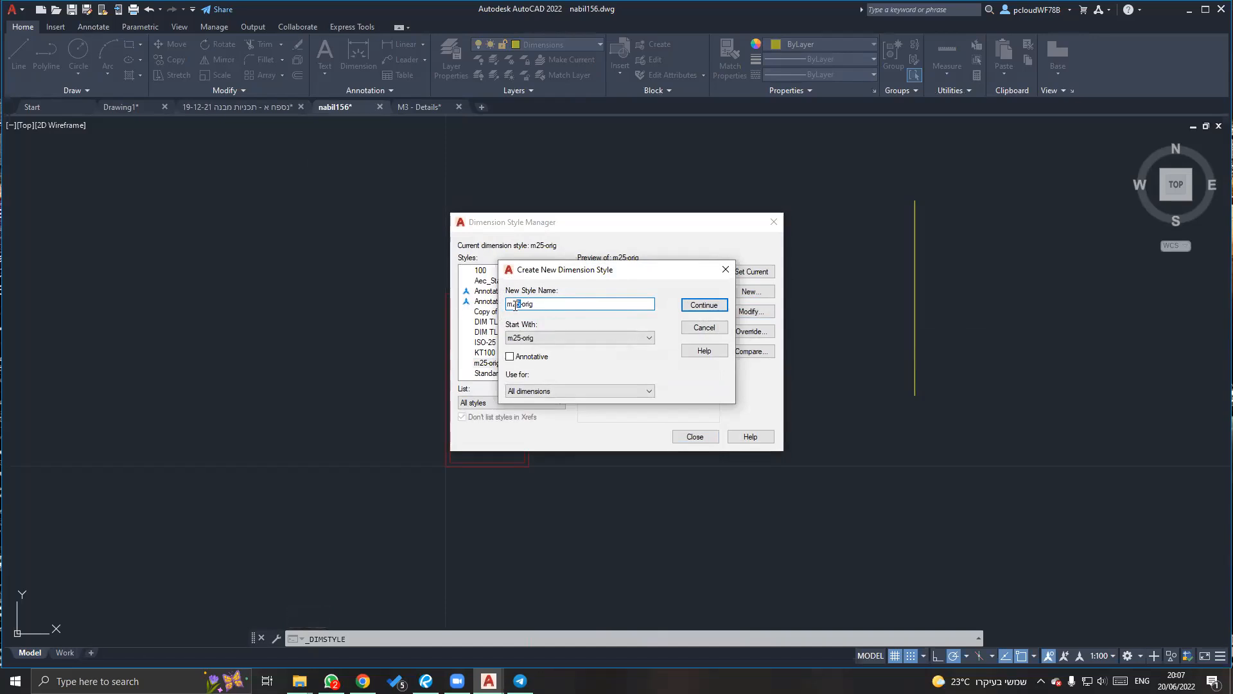
left_click(712, 314)
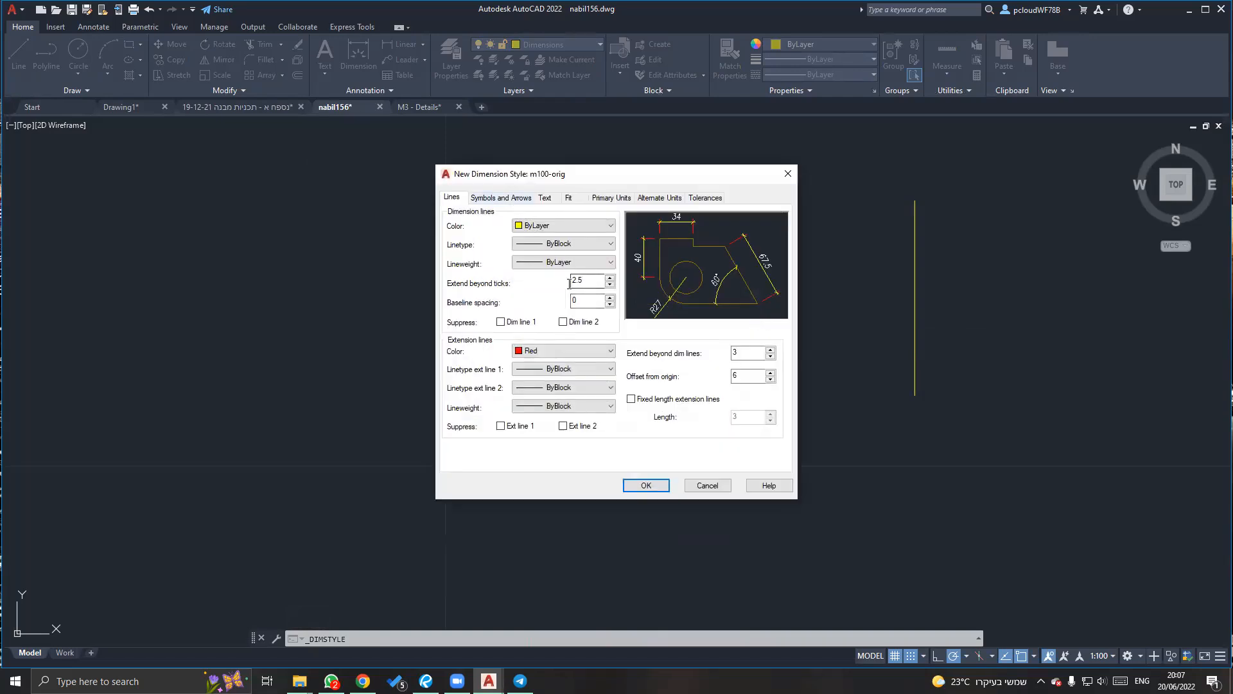
Set the m100-orig style's extension beyond ticks to 10 and arrow size to 12, and save the style.
left_click(507, 199)
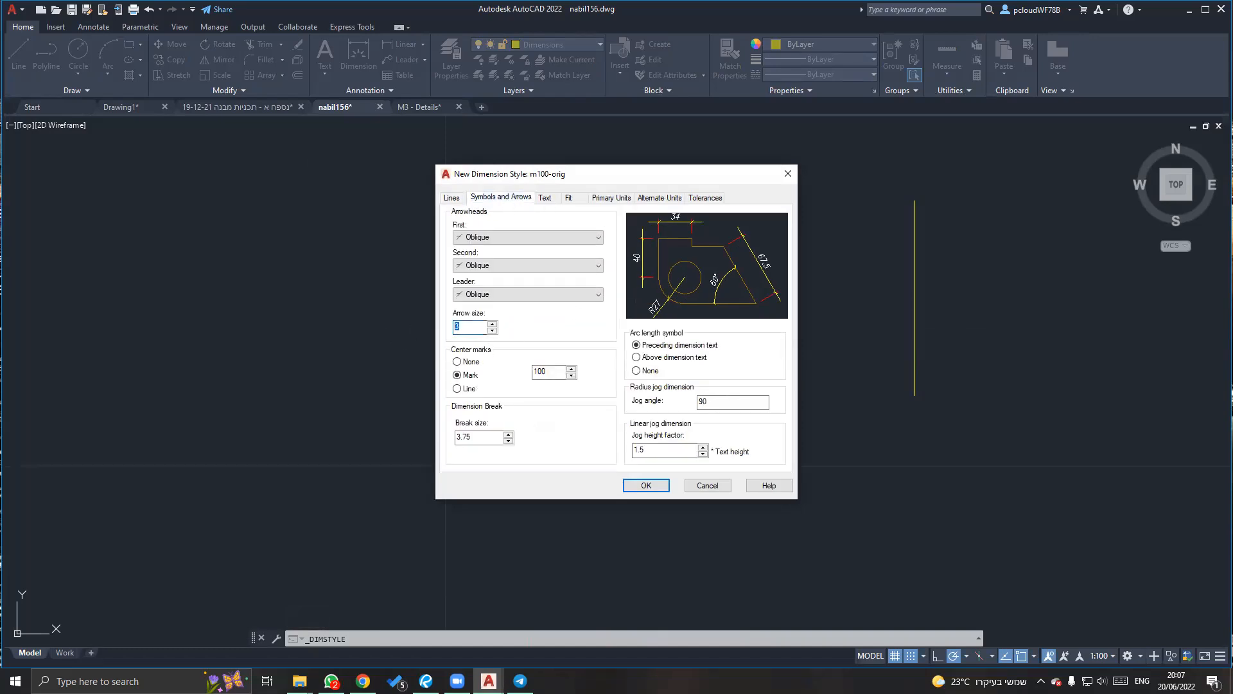
left_click(453, 198)
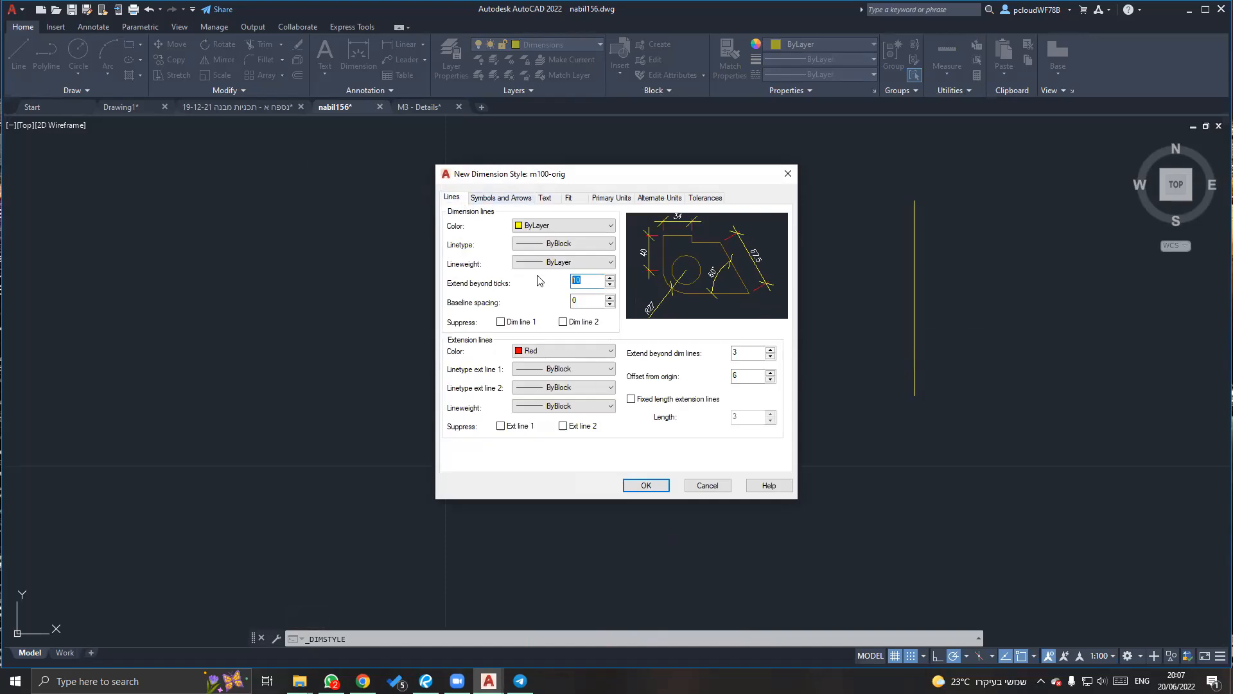
left_click(502, 199)
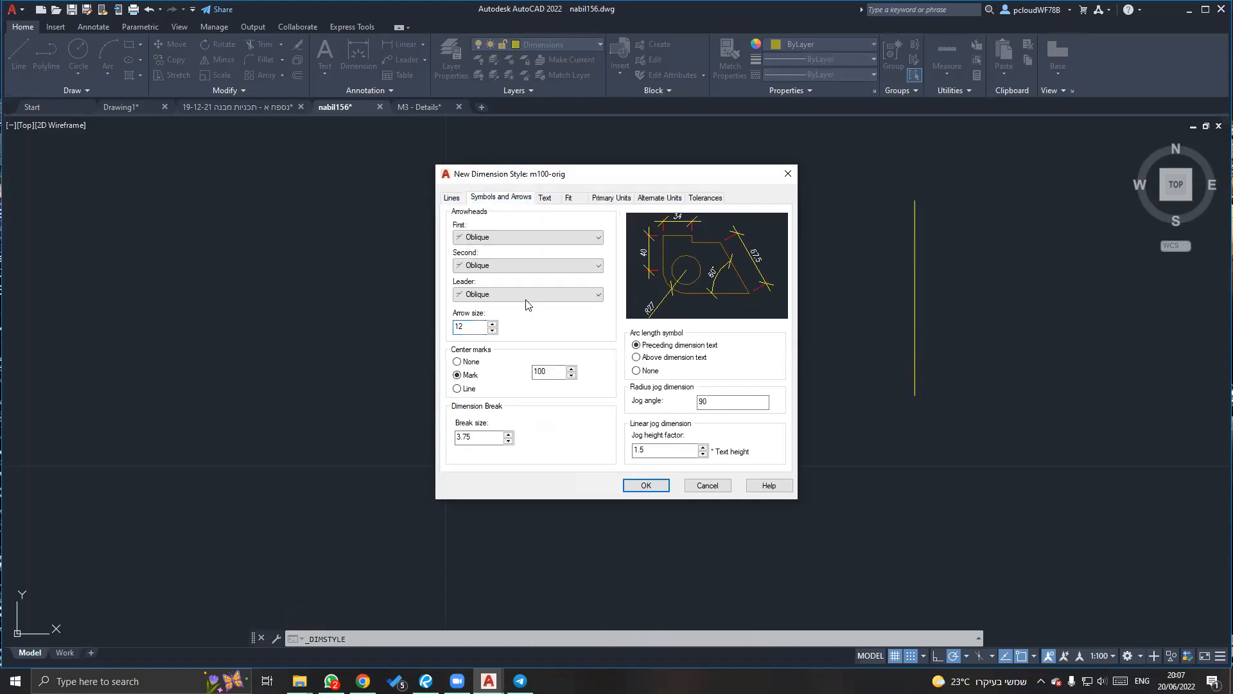
left_click(549, 200)
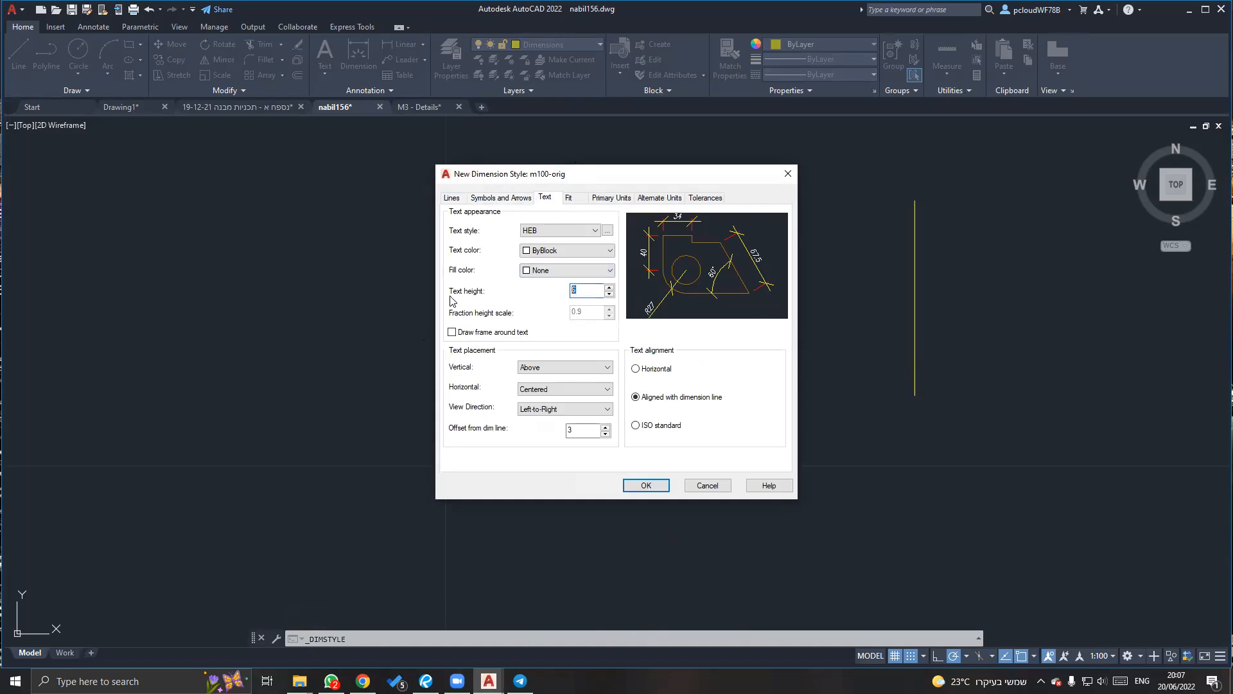
left_click(570, 199)
key("ctrl+shift+Tab")
key("ctrl+shift+Tab")
key("ctrl+shift+Tab")
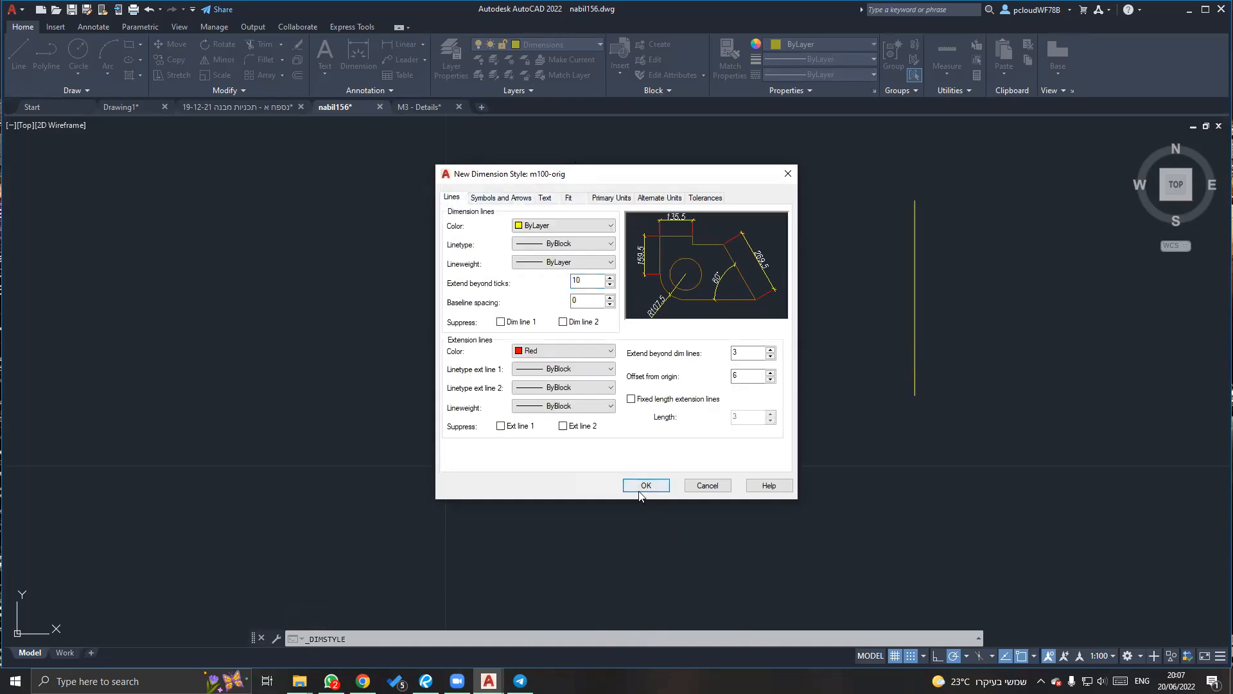
left_click(644, 486)
left_click(697, 437)
Add a linear dimension across the thickness of the outer wall on the kitchen side, below the kitchen.
middle_click_drag(521, 396, 639, 374)
left_click(403, 45)
scroll(597, 391, "up", 4)
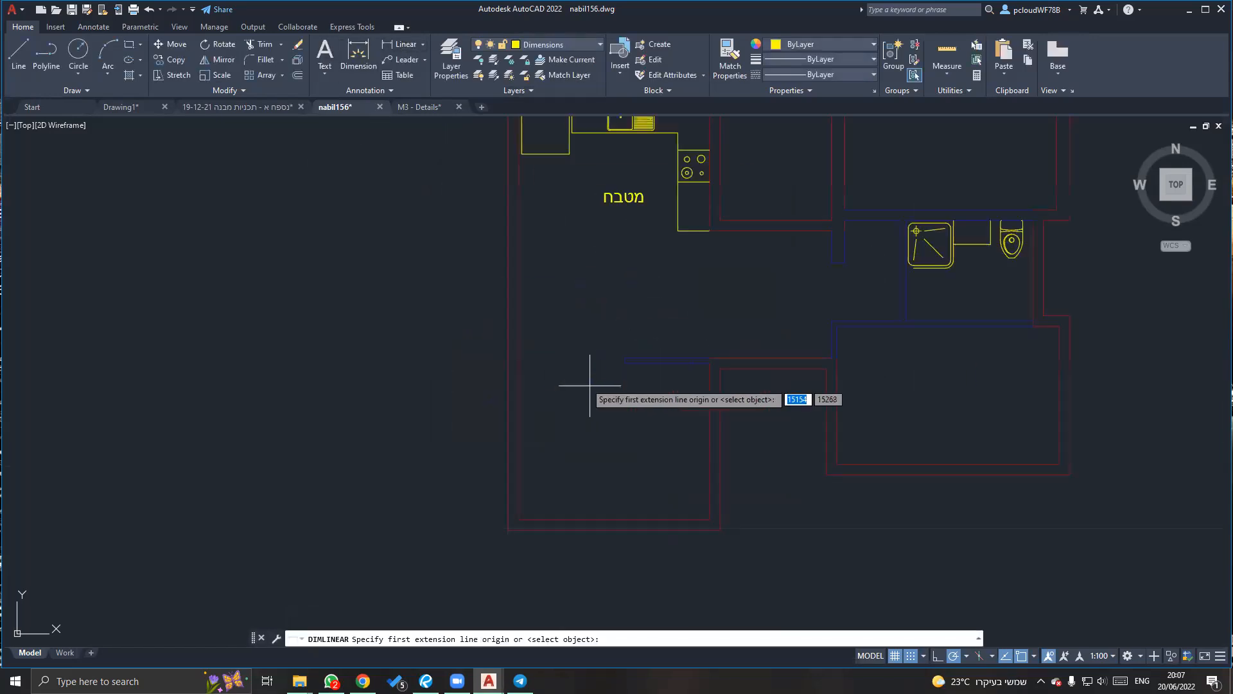
left_click(509, 295)
left_click(509, 289)
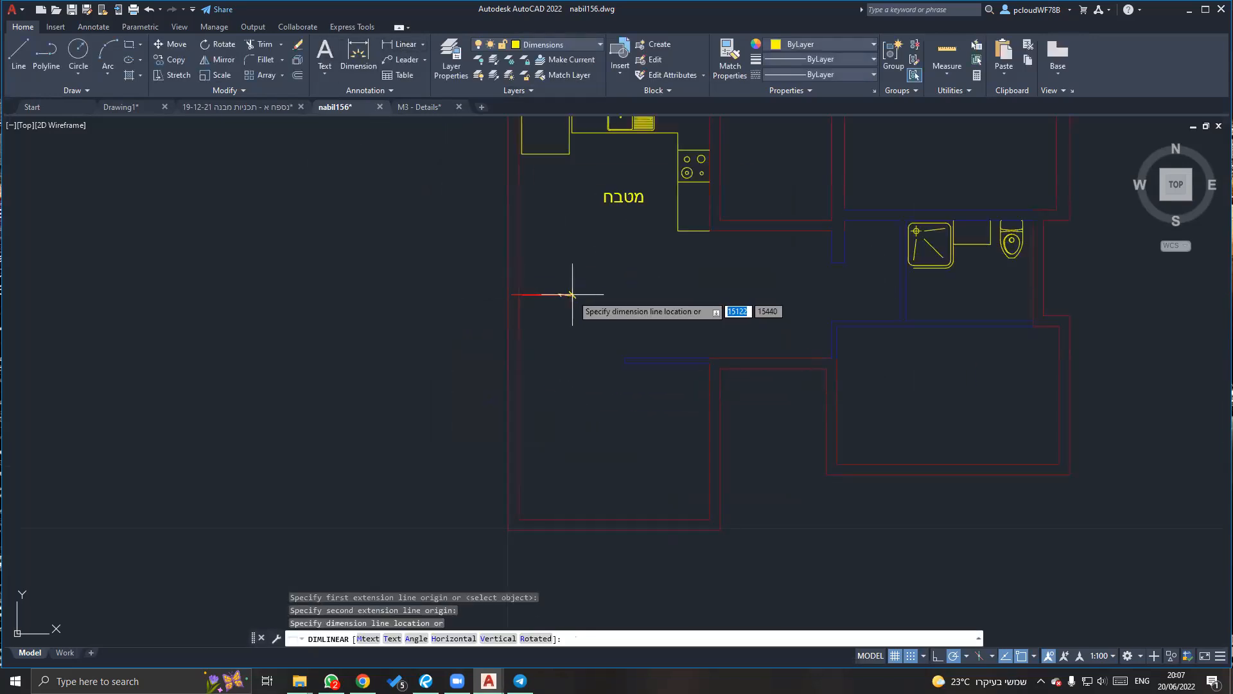
scroll(509, 290, "up", 4)
left_click(511, 290)
scroll(675, 316, "down", 5)
middle_click_drag(515, 329, 491, 334)
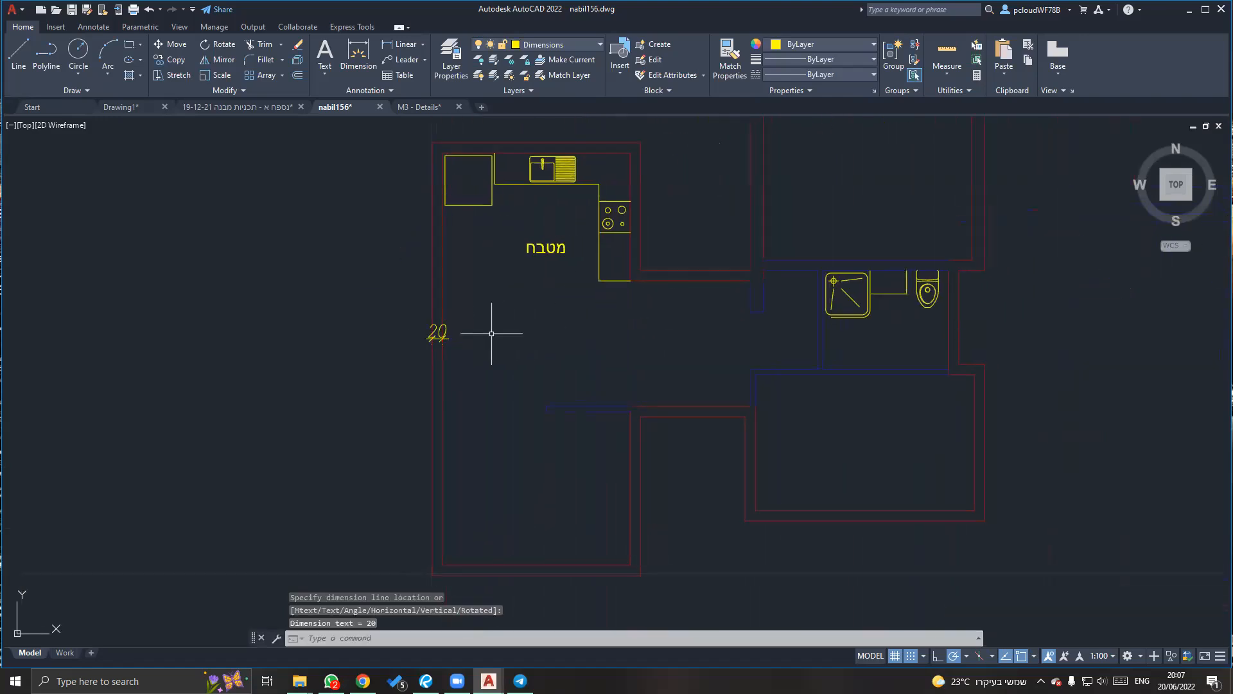
left_click(449, 339)
key("Escape")
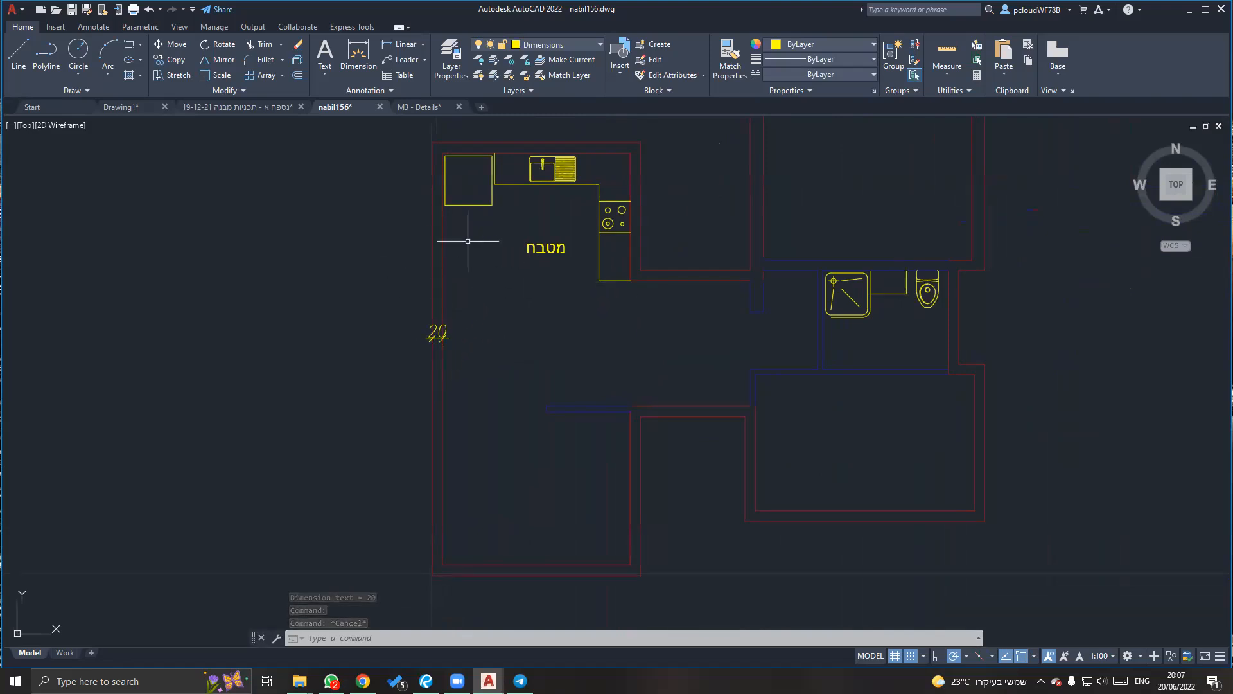
Continue the wall dimension horizontally to the bathroom partition and across the partition's thickness.
left_click(93, 27)
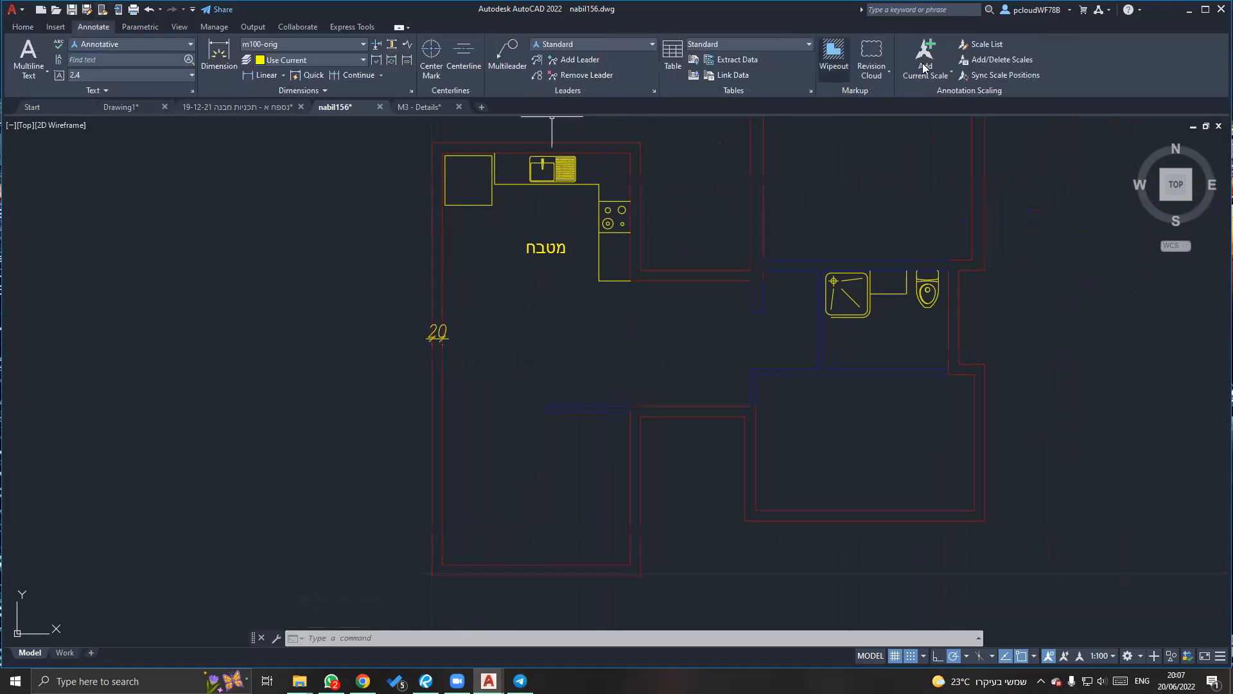
left_click(1206, 9)
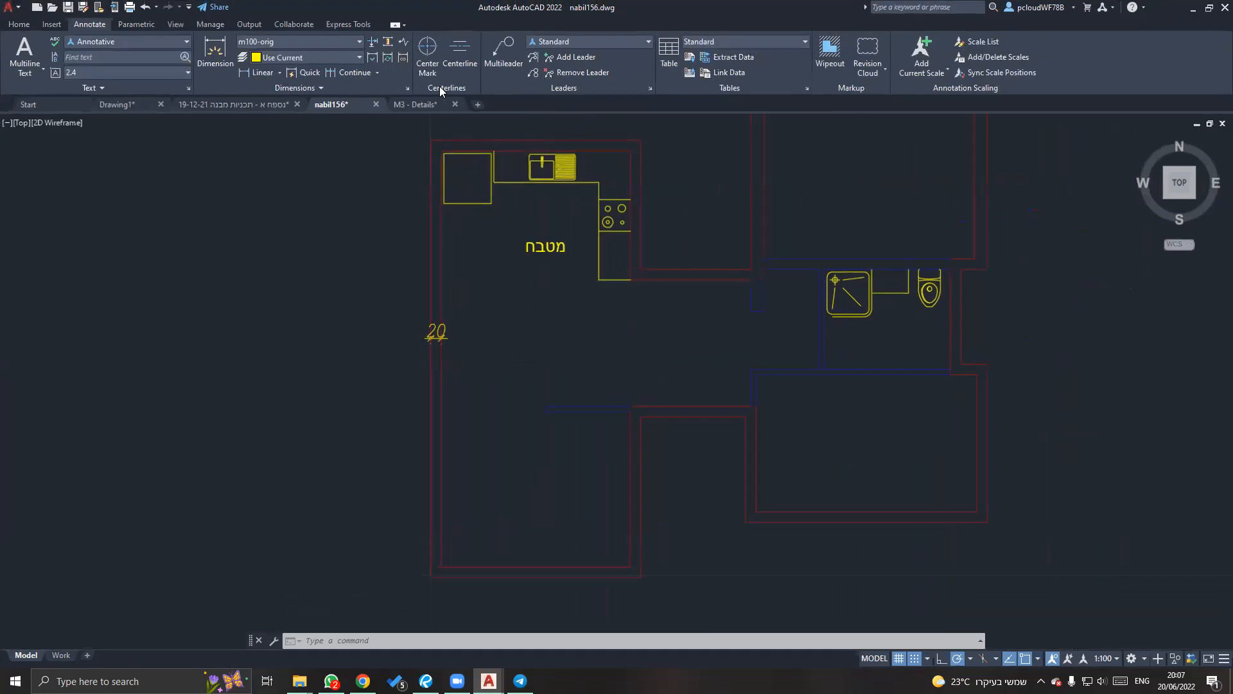
left_click(337, 73)
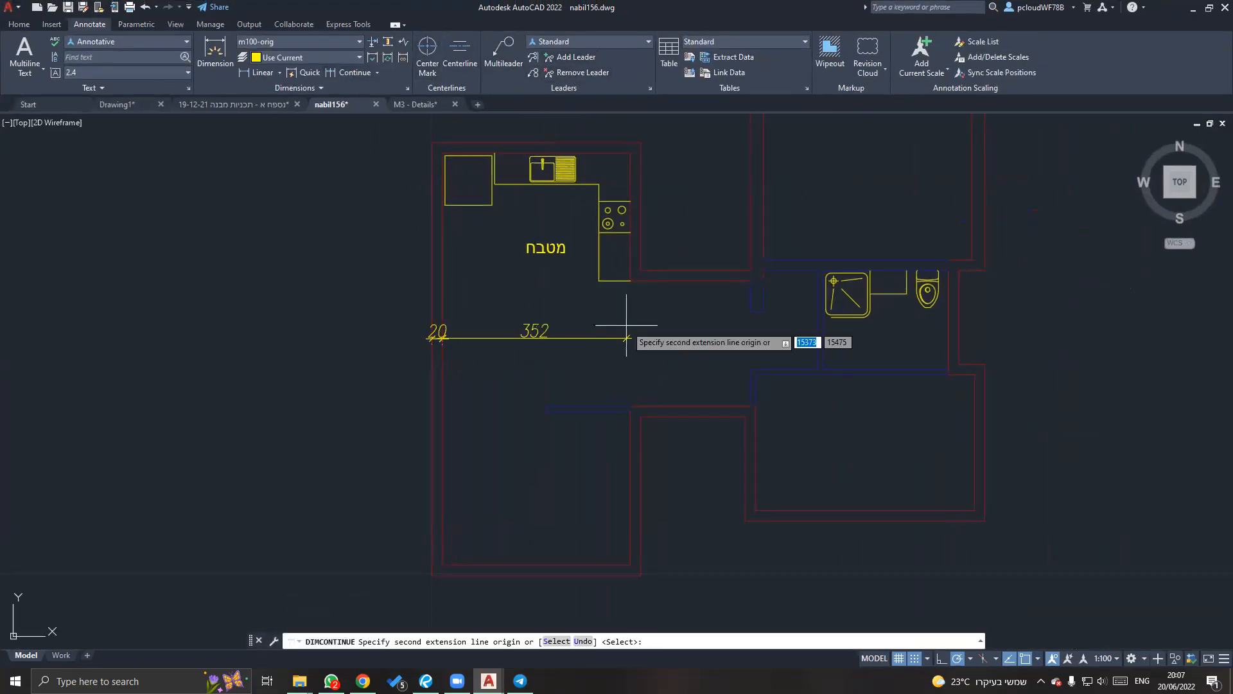
left_click(818, 328)
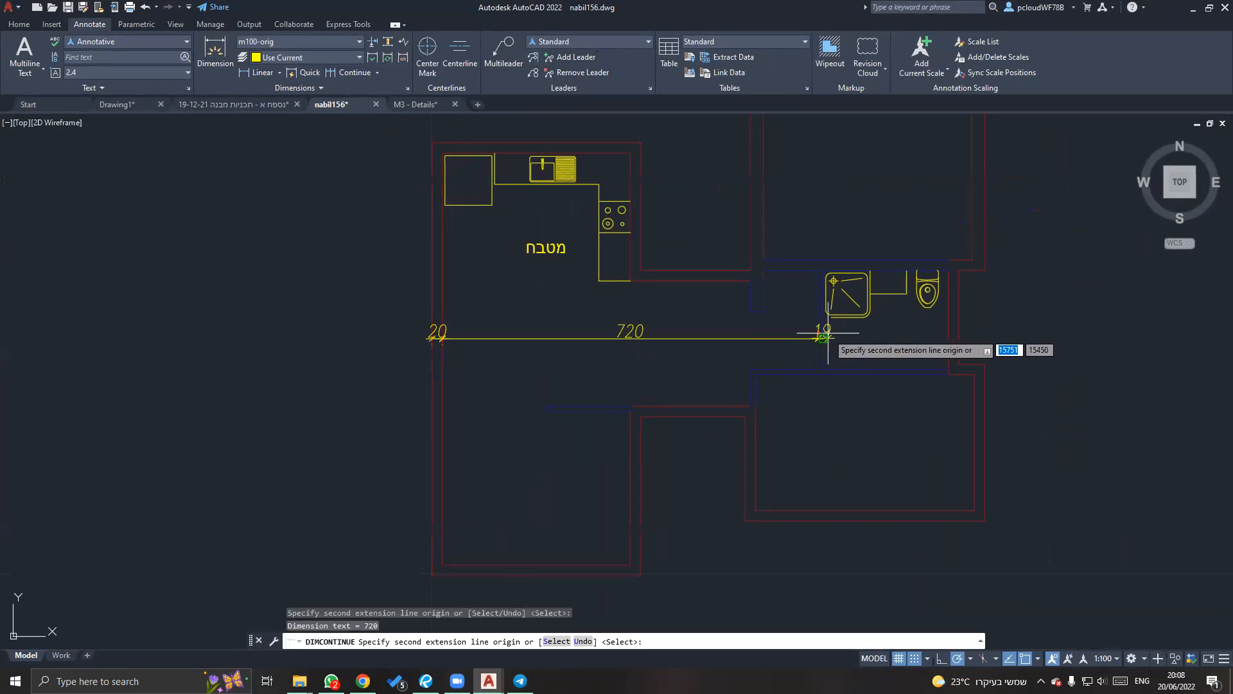
scroll(828, 336, "up", 4)
left_click(805, 334)
key("Escape")
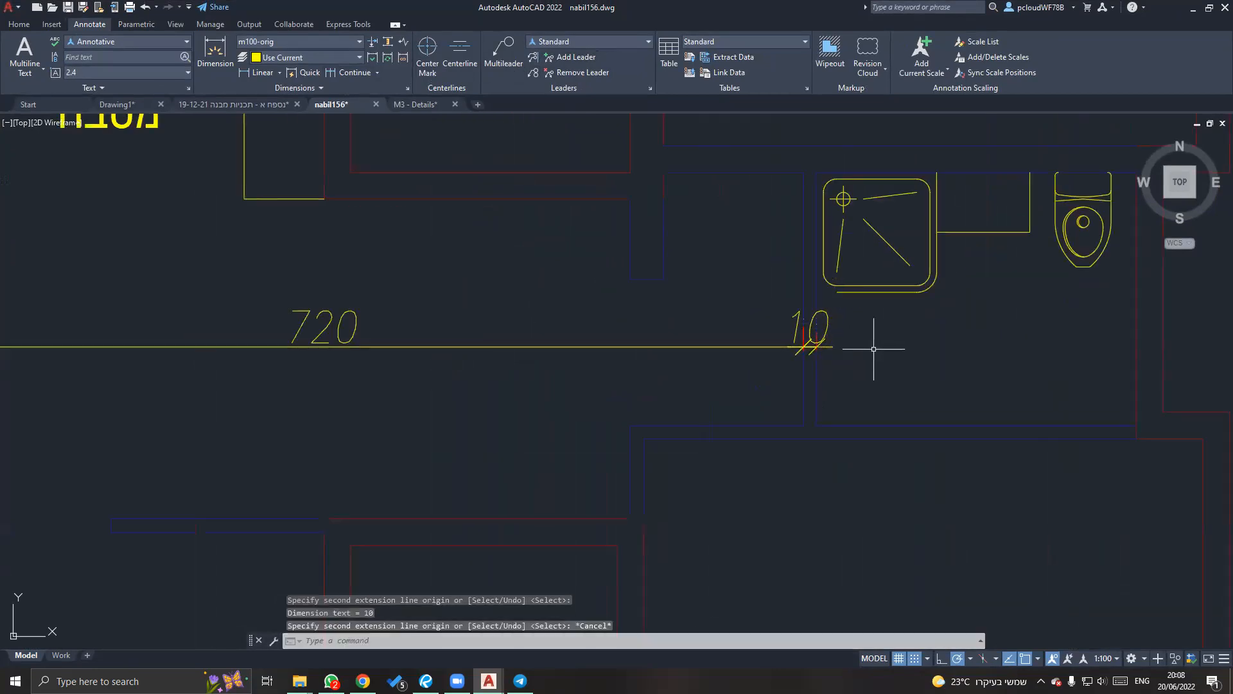
Continue the horizontal dimension chain across the bathroom, its outer wall and on to the projecting outer wall corner.
scroll(842, 345, "down", 8)
scroll(754, 344, "up", 4)
middle_click_drag(722, 329, 521, 276)
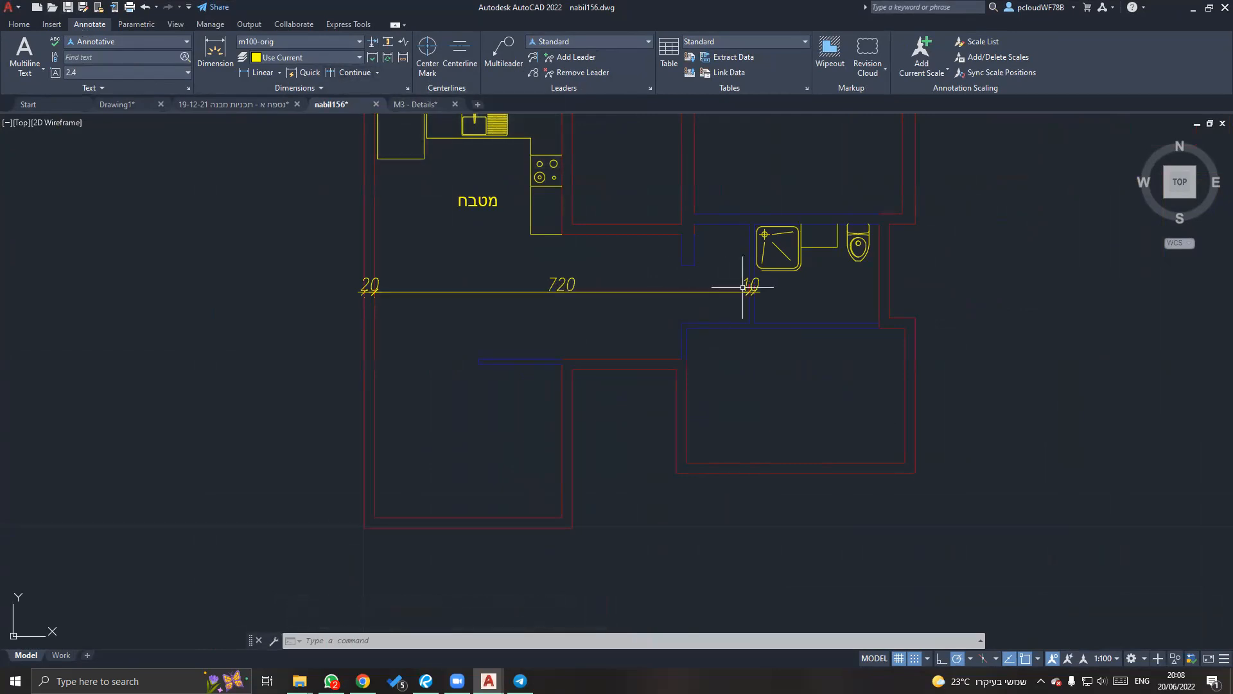
left_click(349, 72)
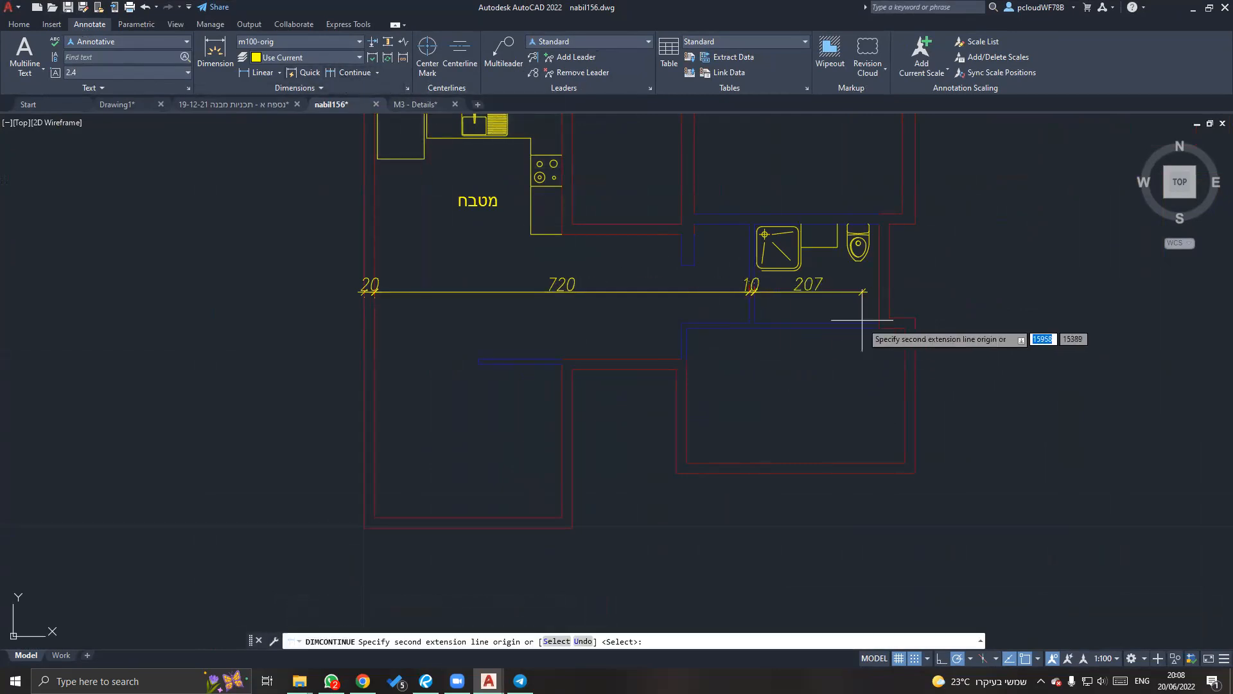
left_click(879, 281)
left_click(890, 287)
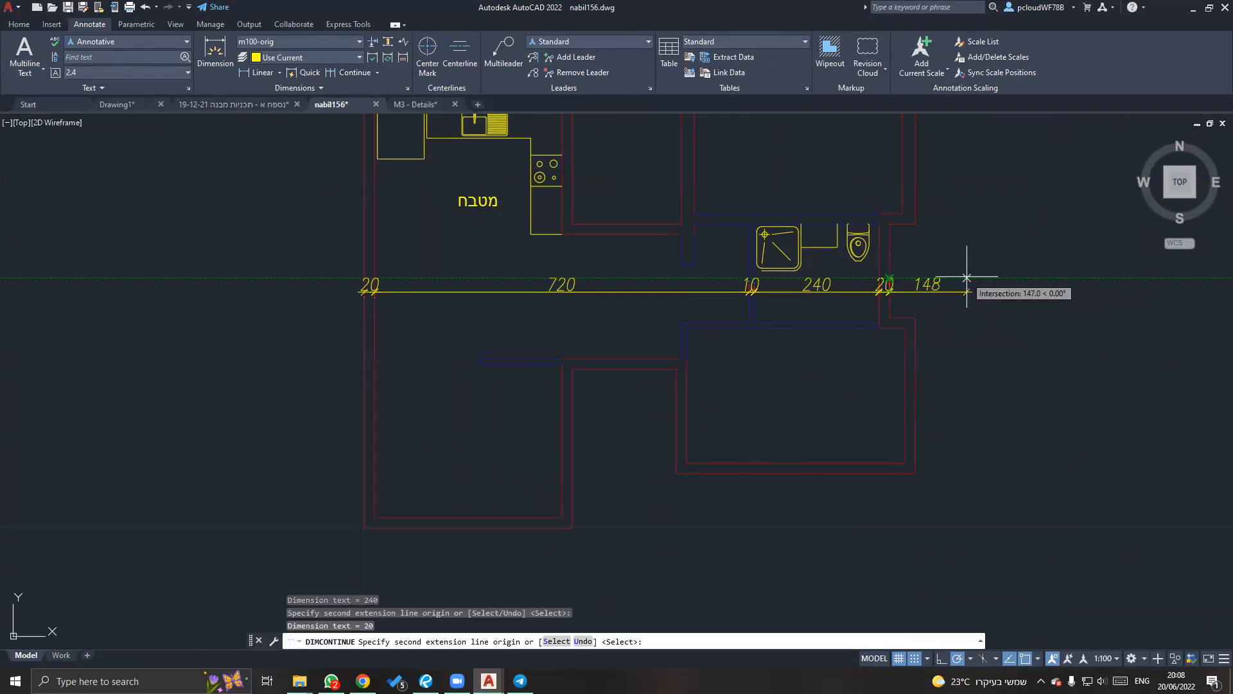
left_click(916, 340)
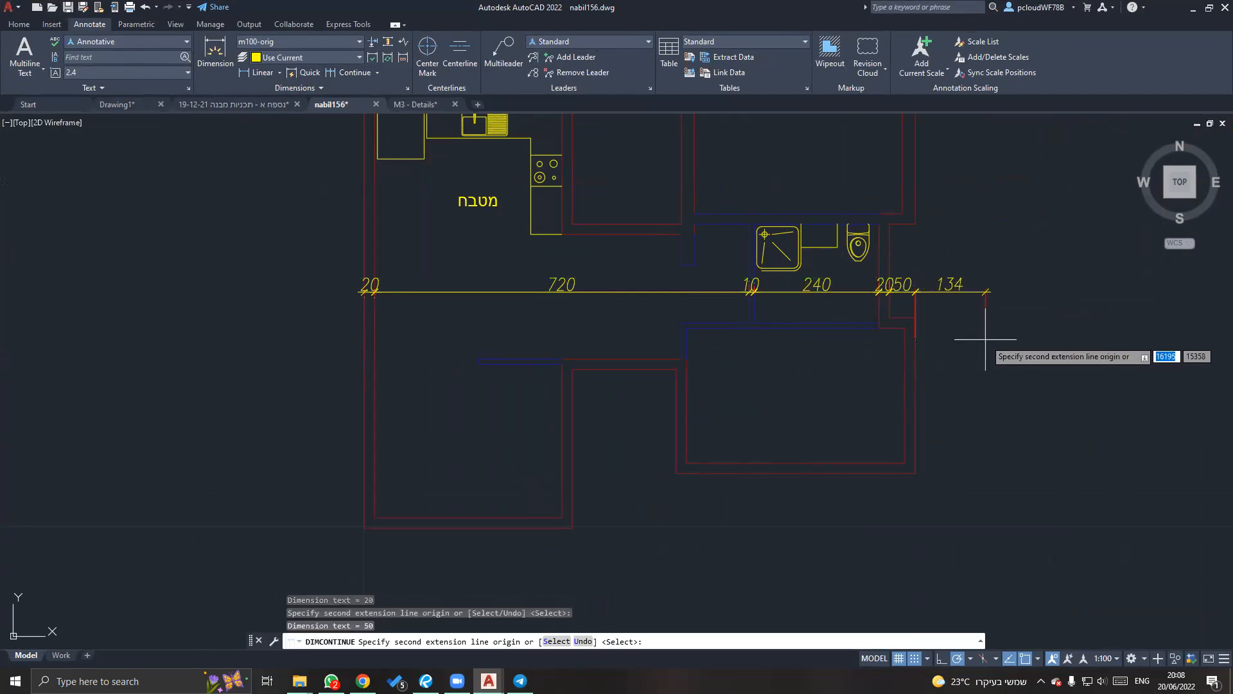
key("Escape")
Shift the text of the last dimension in the bathroom chain outward so it clears the neighbouring wall-thickness text.
left_click(902, 283)
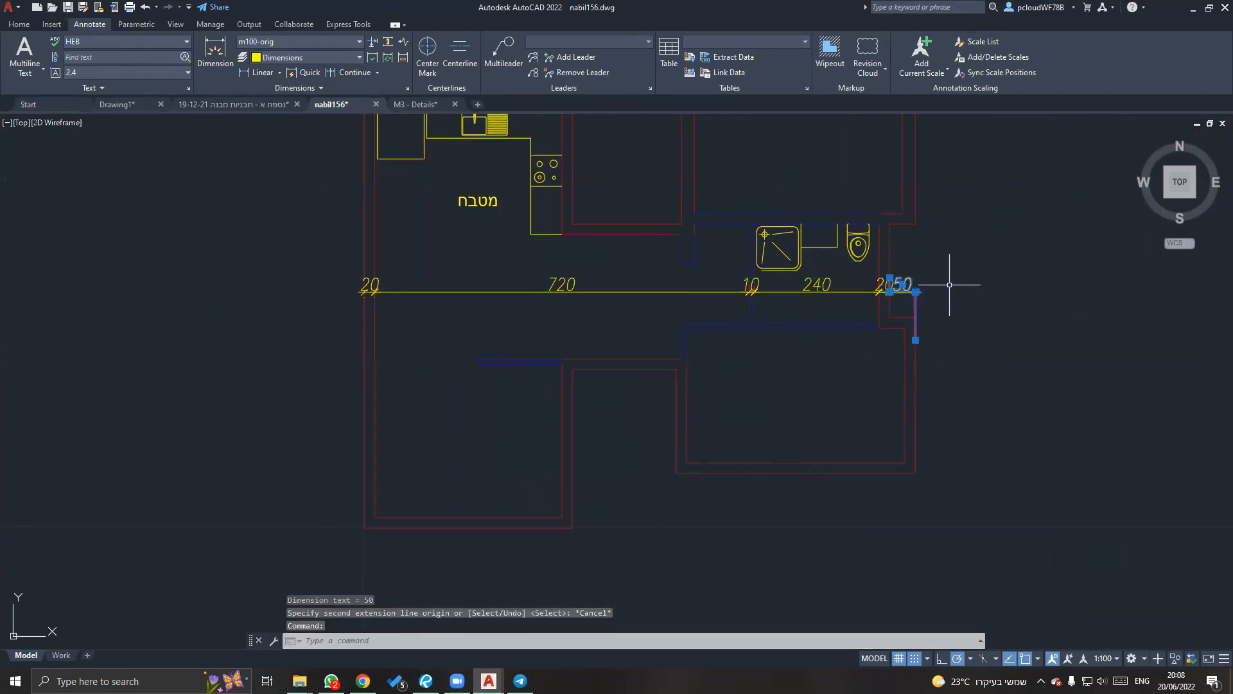
scroll(945, 285, "up", 6)
left_click(759, 280)
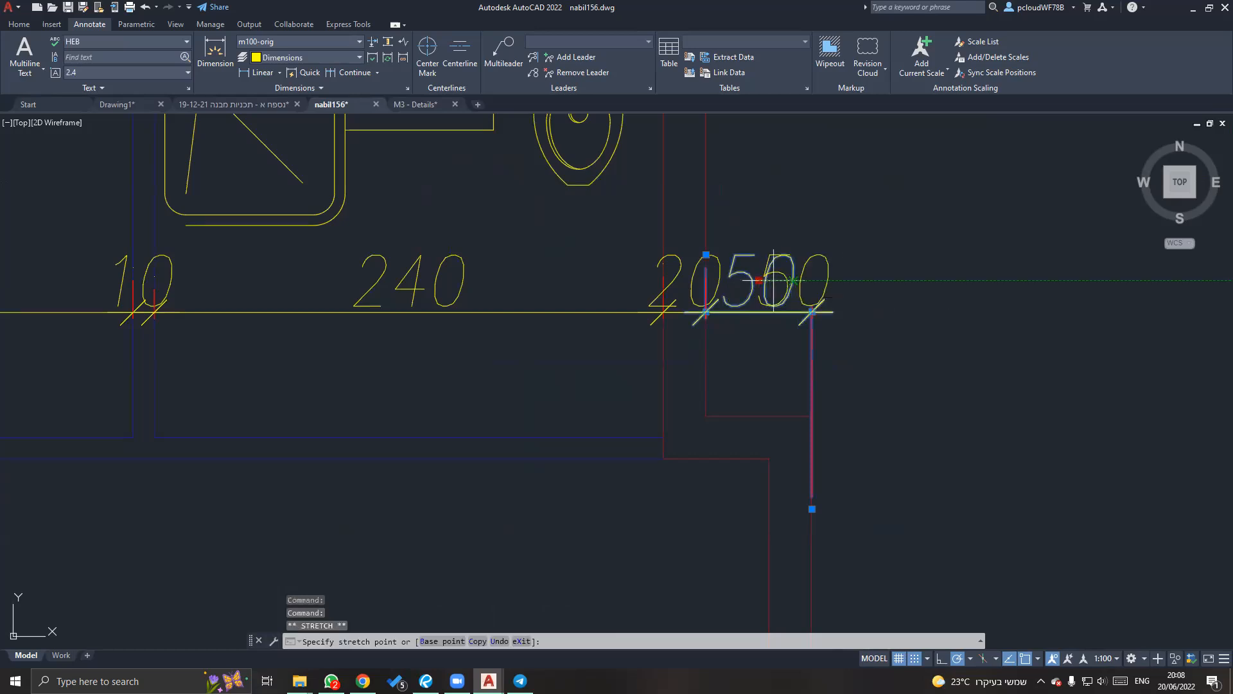
middle_click_drag(645, 302, 927, 307)
mouse_move(538, 296)
middle_mouse_down()
mouse_move(797, 299)
mouse_move(740, 336)
middle_mouse_up()
key("Escape")
scroll(770, 299, "down", 8)
Add a vertical linear dimension across the thickness of the bottom outer wall of the room below the kitchen.
left_click(262, 72)
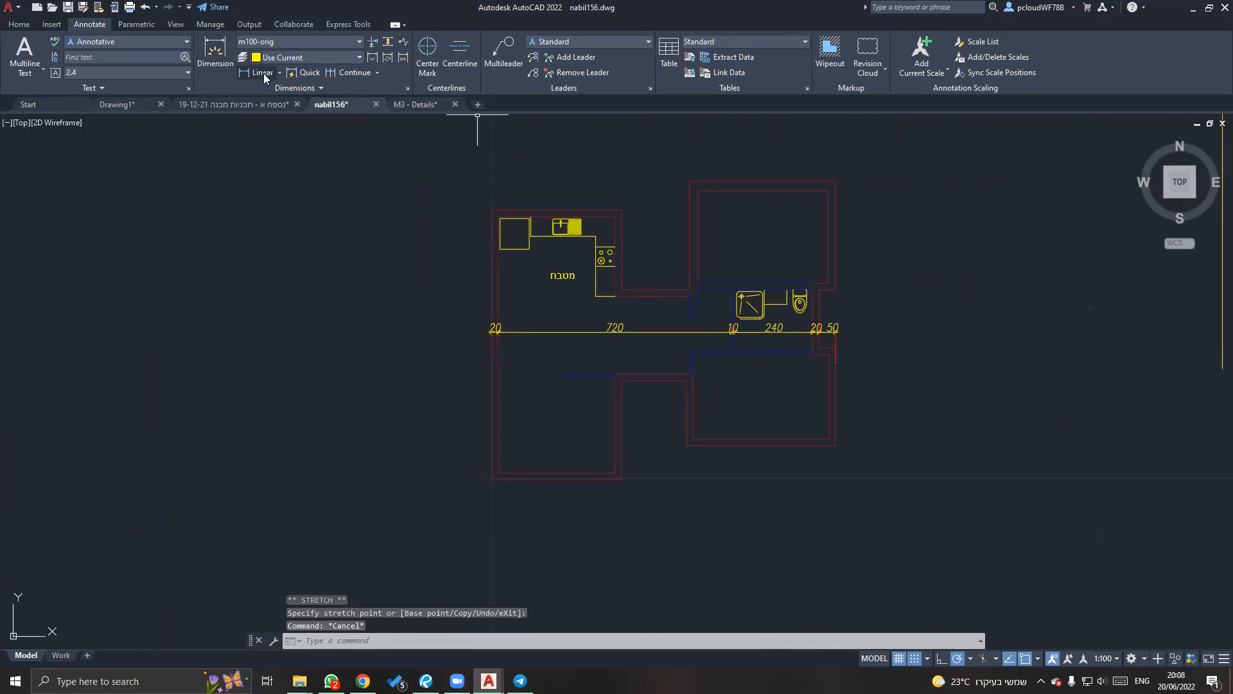
left_click(557, 471)
left_click(558, 472)
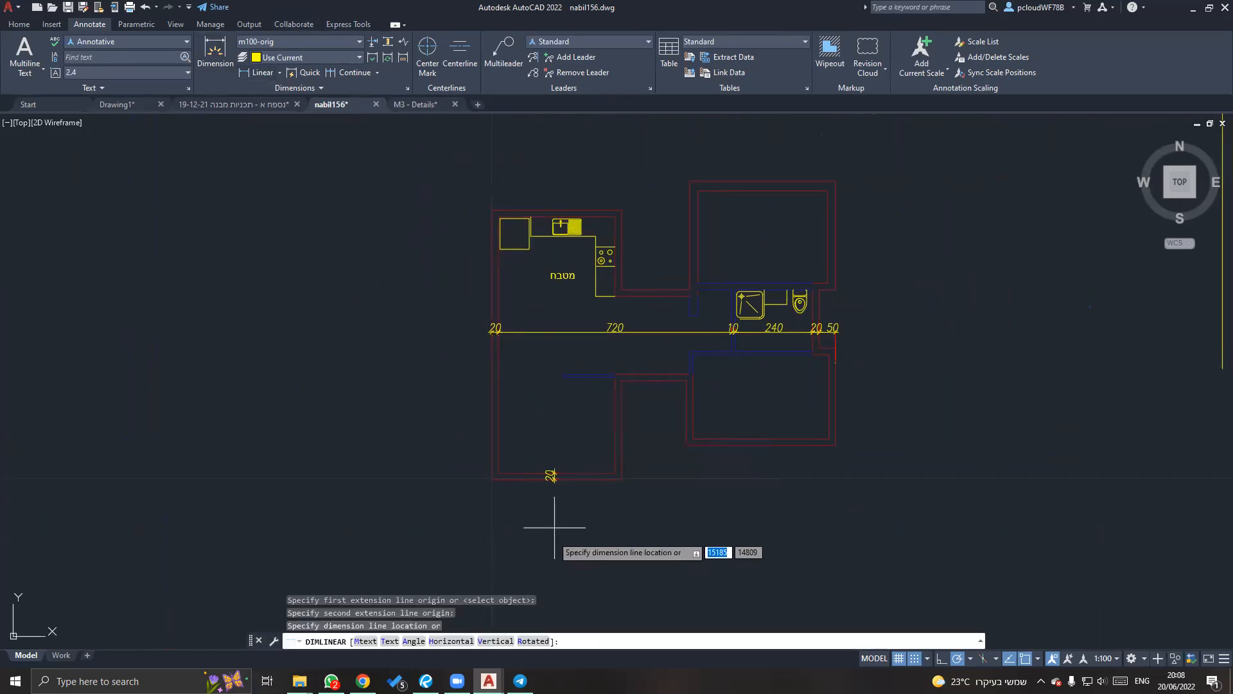
scroll(559, 481, "up", 5)
scroll(578, 395, "down", 3)
left_click(592, 404)
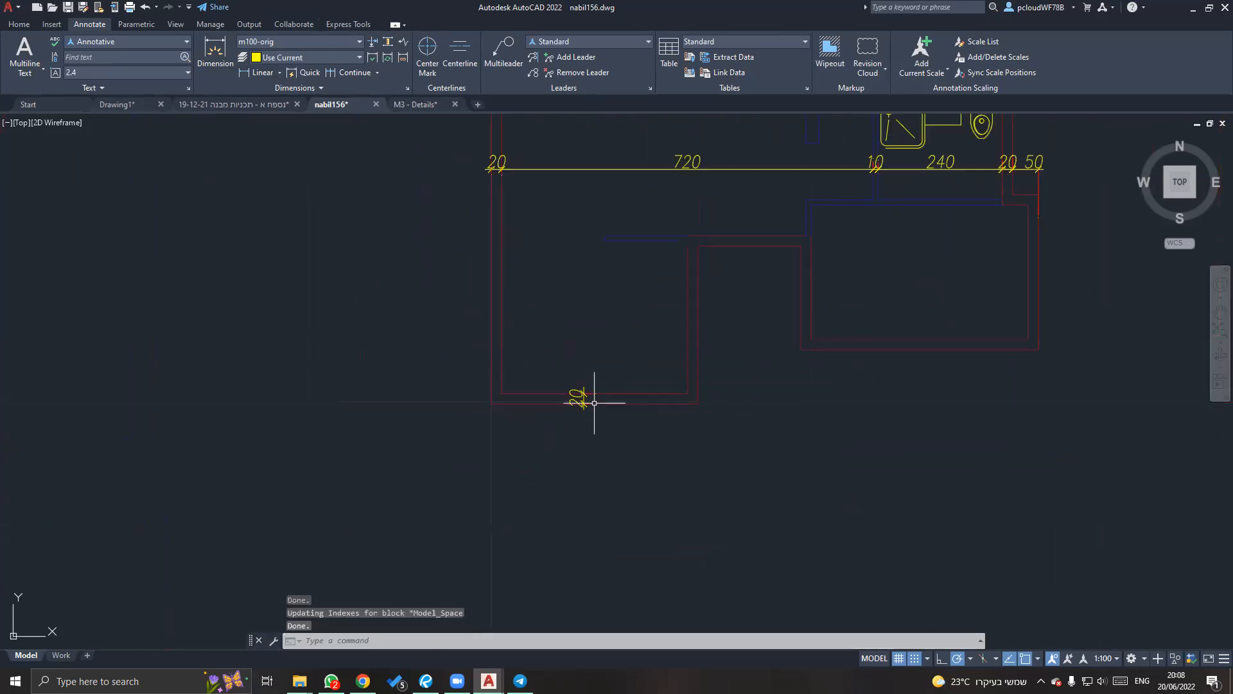
Continue the vertical dimension up through the room, across the thin partition and up to the kitchen counter's lower end.
left_click(353, 73)
middle_click_drag(582, 246, 491, 320)
left_click(514, 313)
left_click(514, 307)
middle_click_drag(565, 187, 542, 260)
left_click(541, 260)
Continue the vertical chain through the kitchen to the sink counter's edge, the inner wall face and the outer wall face.
middle_click_drag(537, 164, 507, 264)
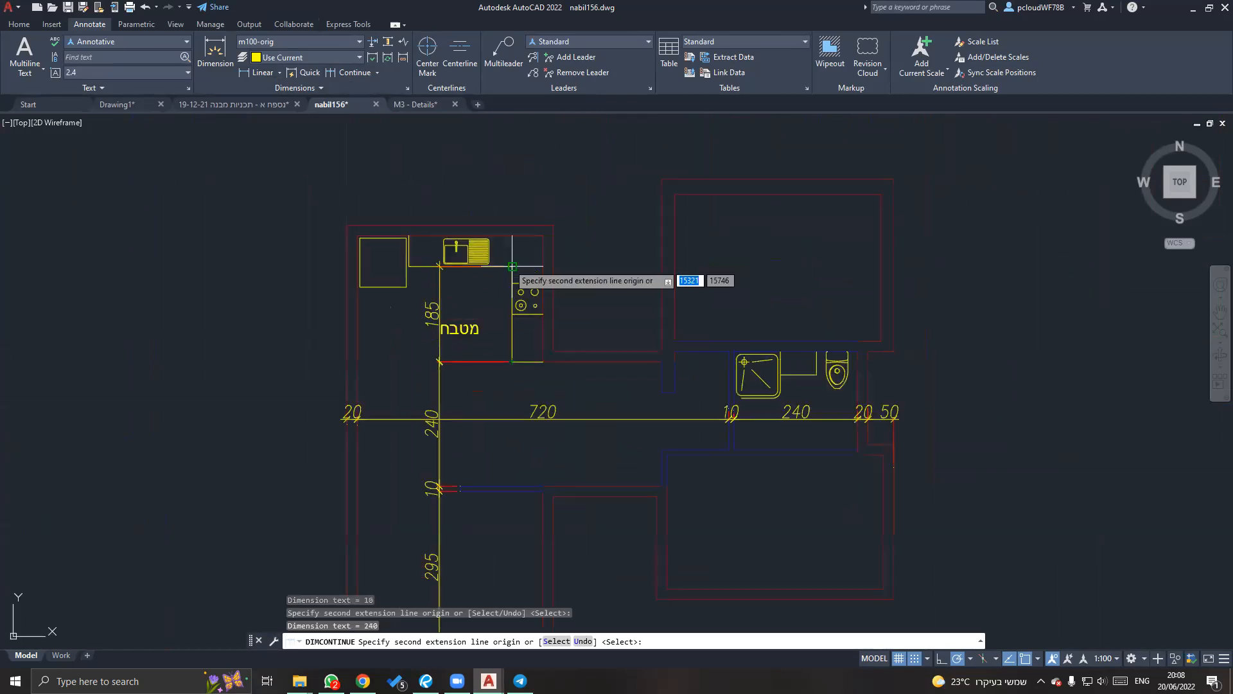
left_click(512, 266)
left_click(506, 235)
left_click(509, 225)
key("Escape")
key("Escape")
middle_click_drag(451, 262, 476, 207)
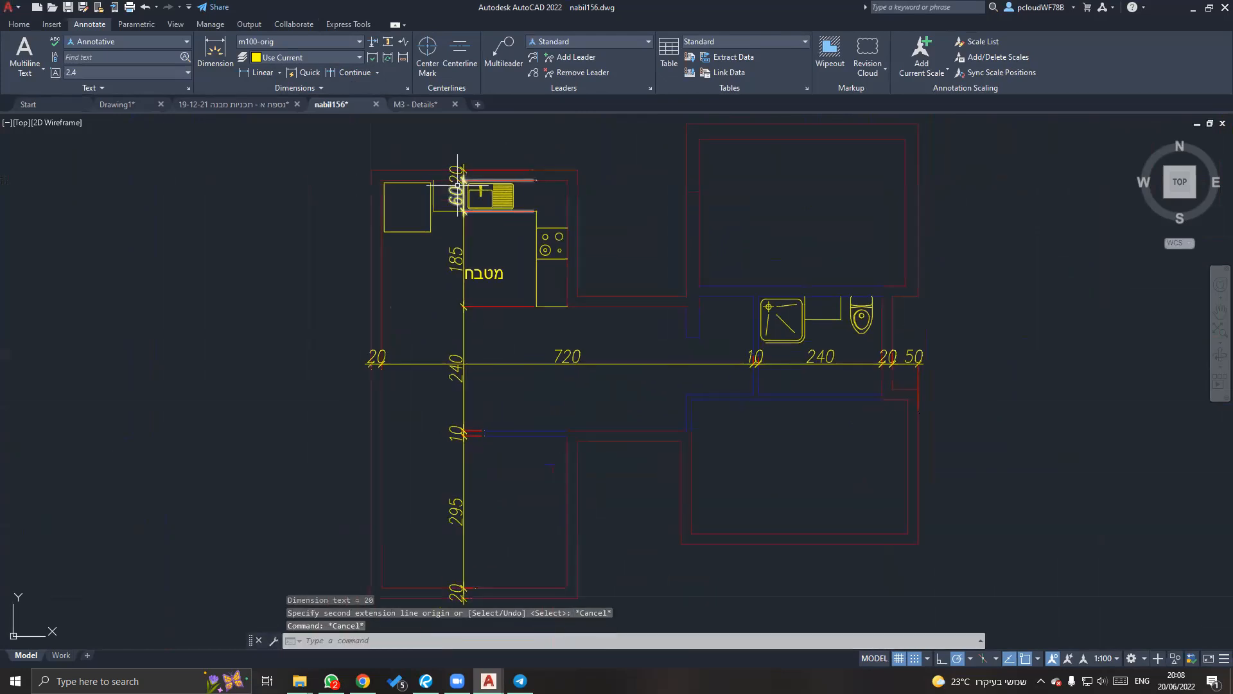
left_click(456, 175)
key("Escape")
Add a horizontal linear dimension across the outer side wall of the room below the kitchen.
middle_click_drag(653, 334, 504, 280)
scroll(495, 276, "down", 2)
middle_click_drag(420, 300, 391, 301)
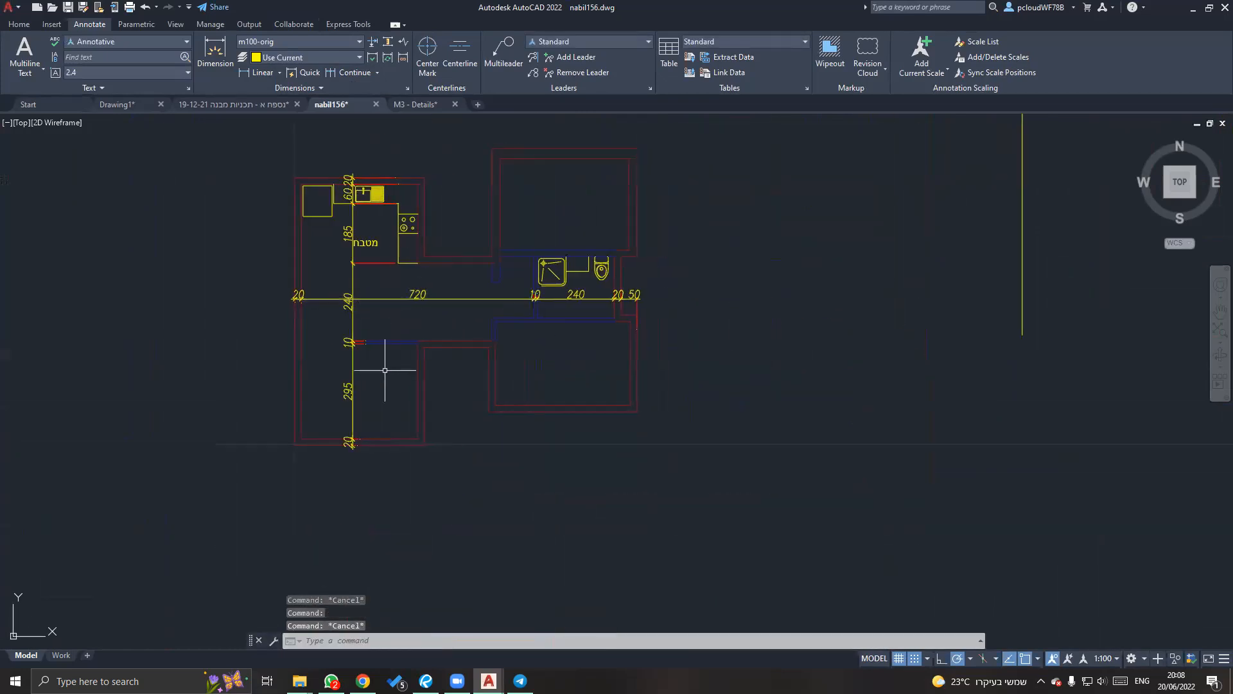
left_click(263, 73)
scroll(299, 379, "up", 4)
left_click(270, 333)
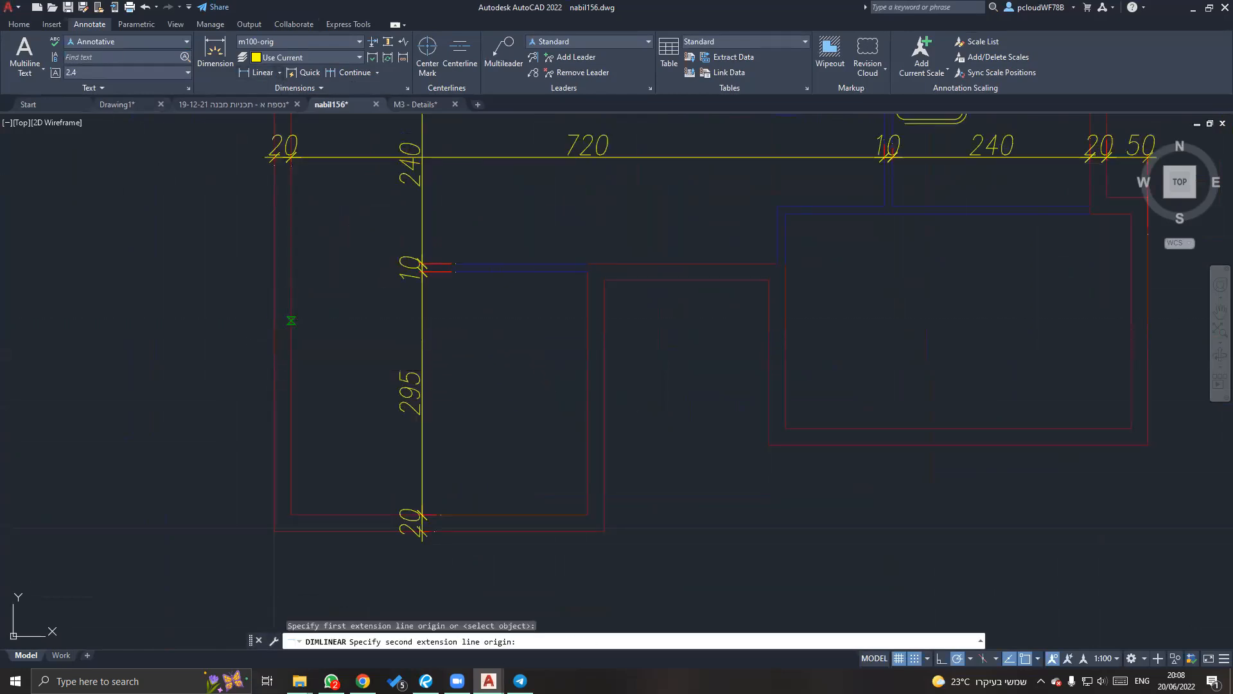
left_click(291, 320)
left_click(537, 329)
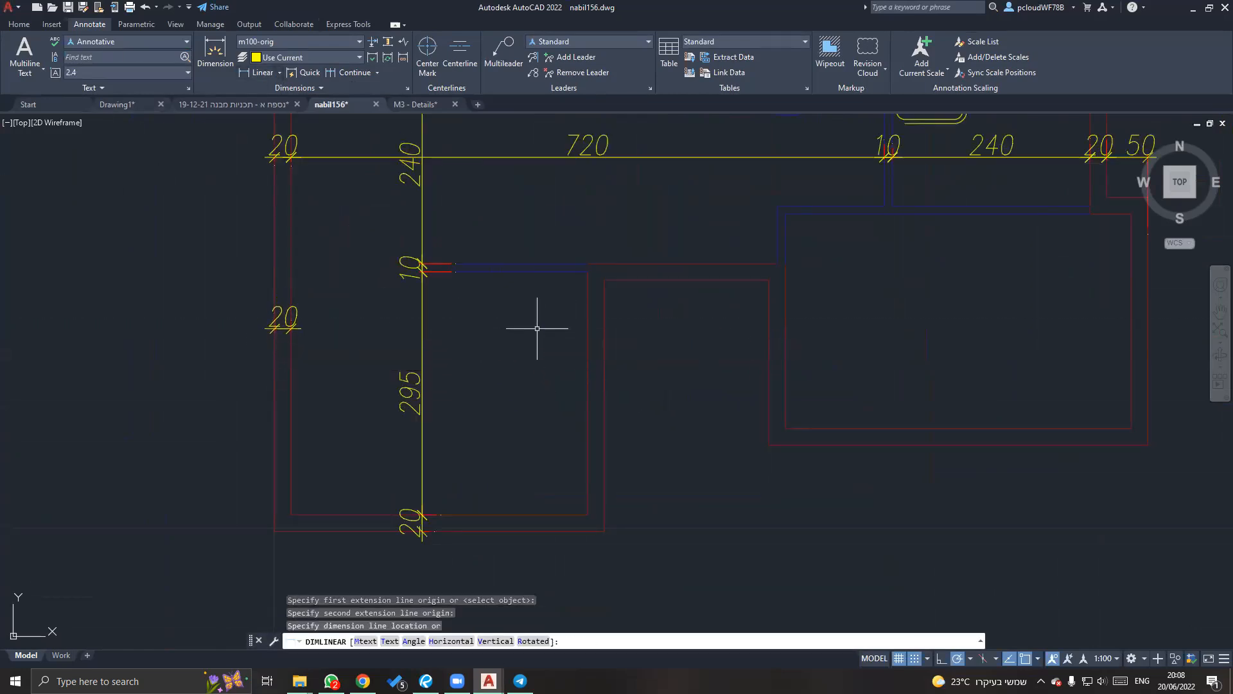
Continue the horizontal dimension across the lower room, its wall, the exterior recess and the next room's near wall.
left_click(332, 72)
left_click(587, 347)
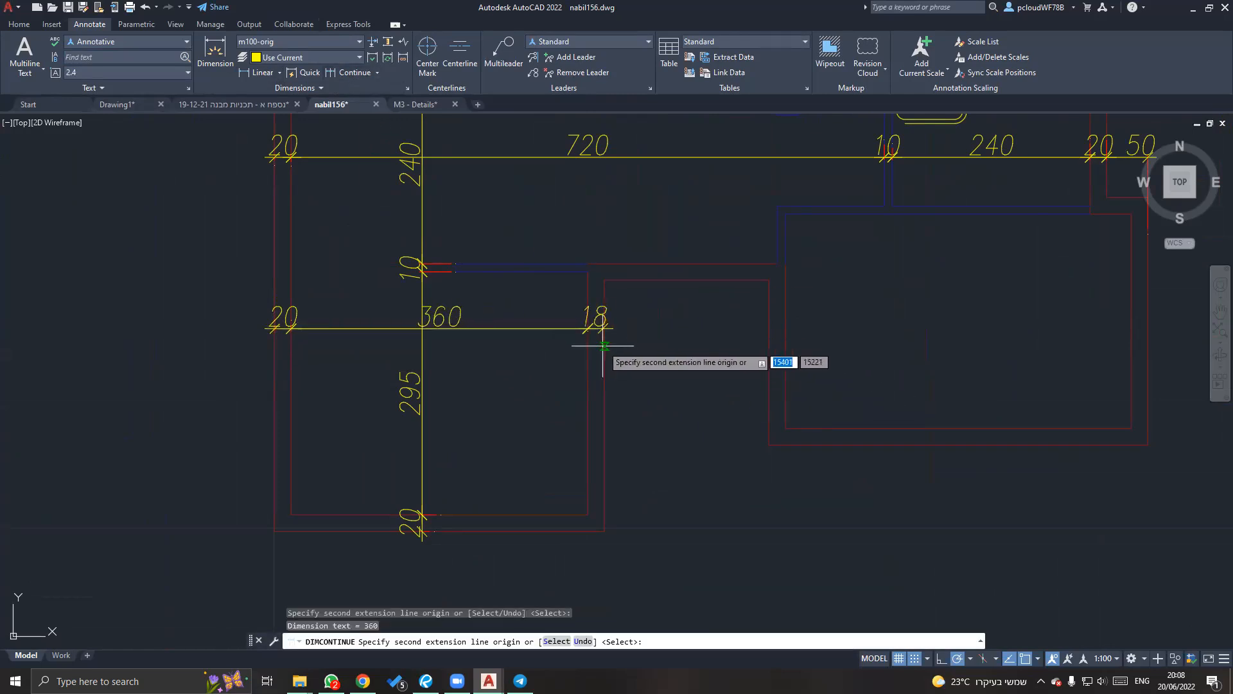
left_click(604, 347)
left_click(769, 347)
left_click(786, 346)
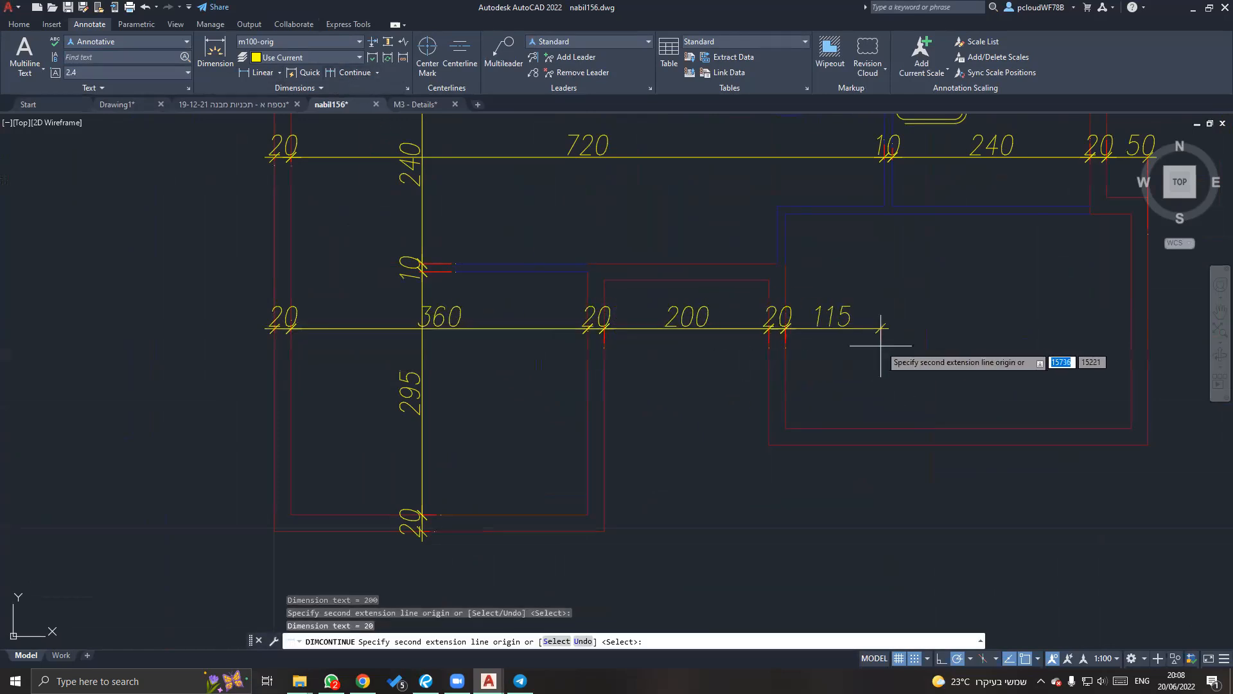
Continue the lower horizontal chain across the room below the bathroom and its far outer wall.
middle_click_drag(880, 345, 707, 346)
left_click(974, 341)
middle_click_drag(1035, 350, 835, 354)
key("Escape")
middle_click_drag(677, 311, 860, 351)
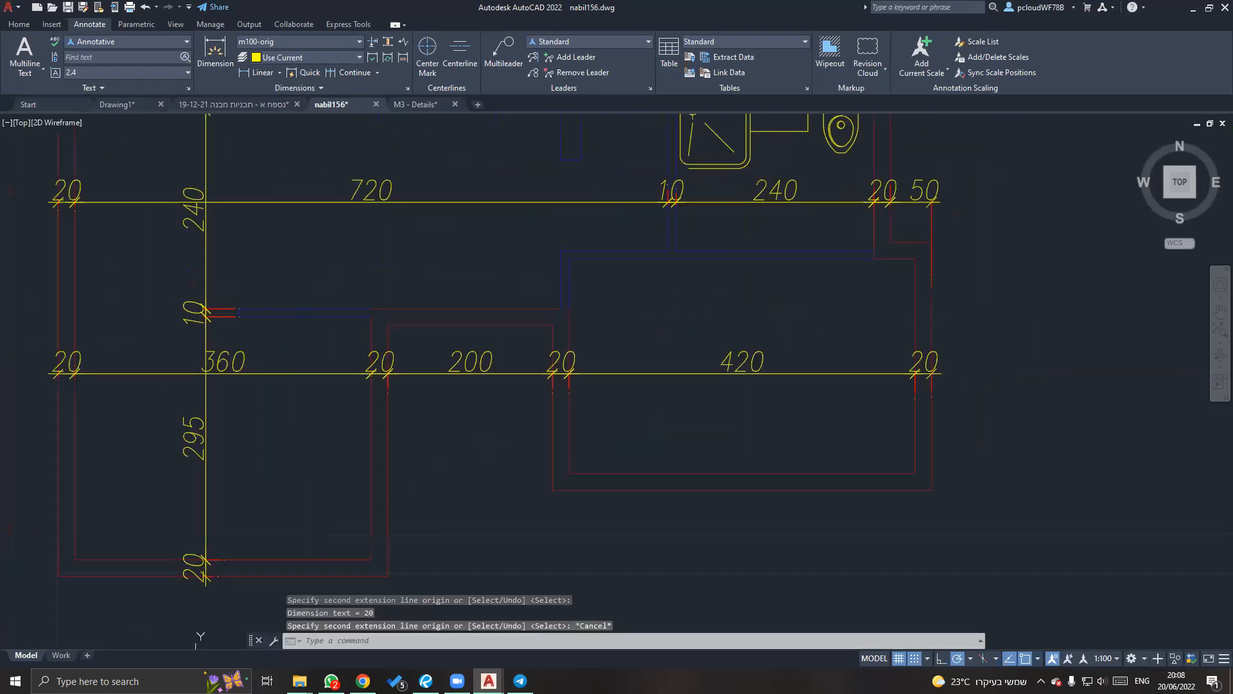
Move the מטבח label clear of the vertical dimension line, keeping it inside the kitchen.
scroll(561, 324, "down", 5)
middle_click_drag(215, 231, 324, 283)
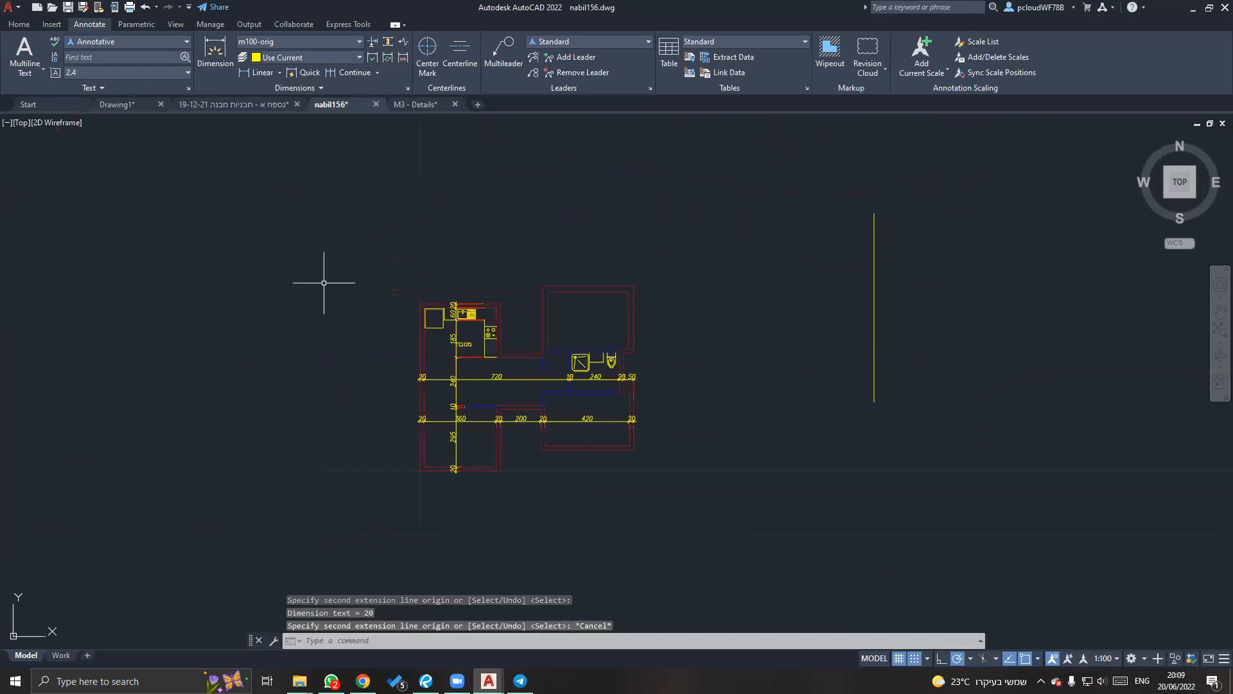
scroll(495, 377, "up", 5)
left_click(411, 282)
mouse_move(399, 311)
middle_mouse_down()
mouse_move(438, 301)
mouse_move(536, 350)
middle_mouse_up()
type("m")
key("space")
left_click(430, 295)
left_click(450, 271)
key("Escape")
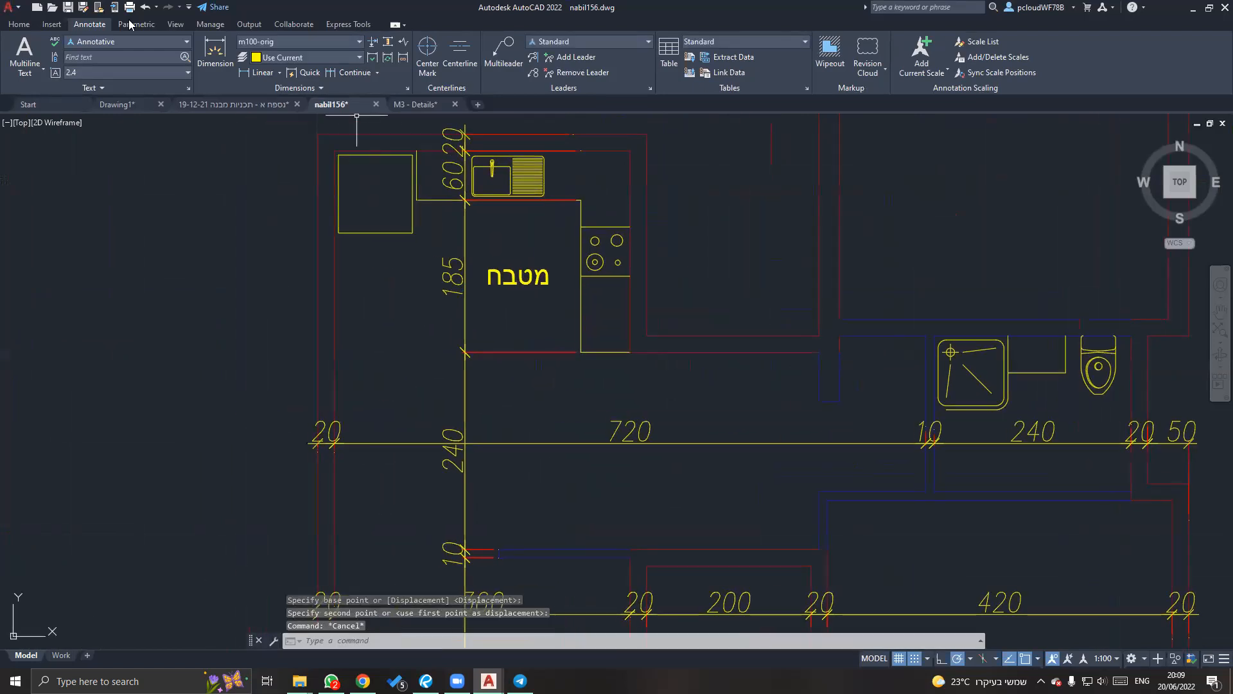
Add an overall horizontal linear dimension between the kitchen's two upper outer corners, placed above the plan.
left_click(18, 25)
scroll(556, 423, "down", 5)
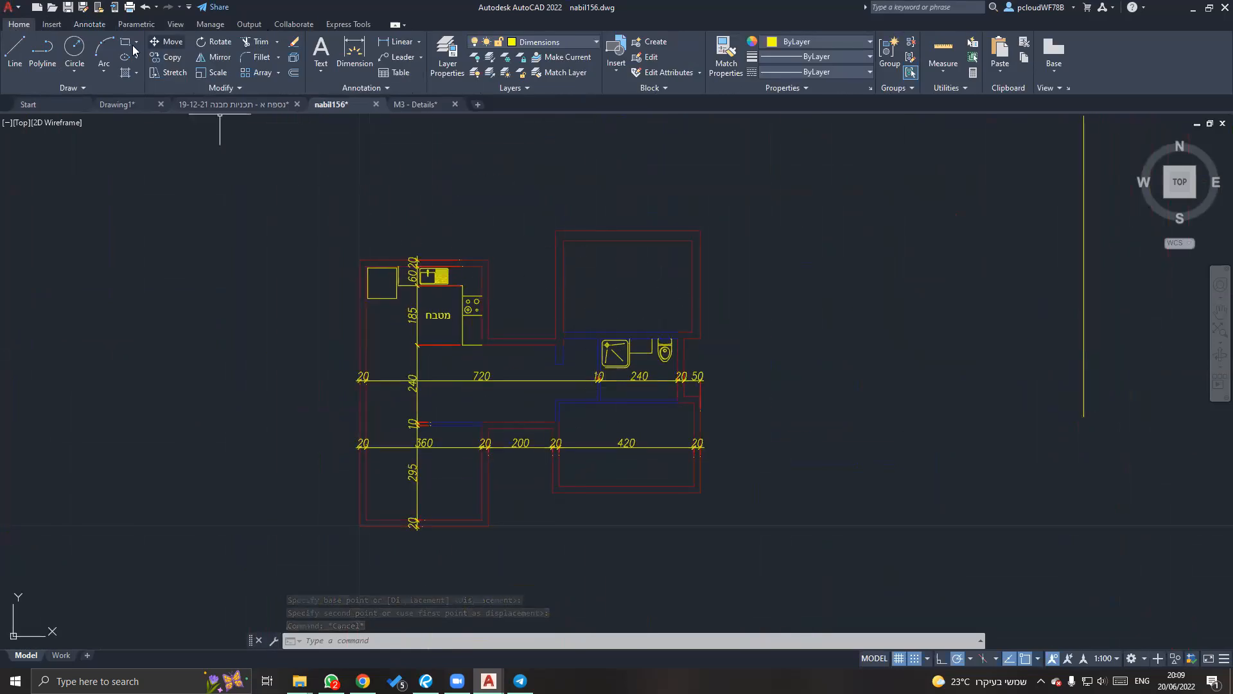
left_click(397, 42)
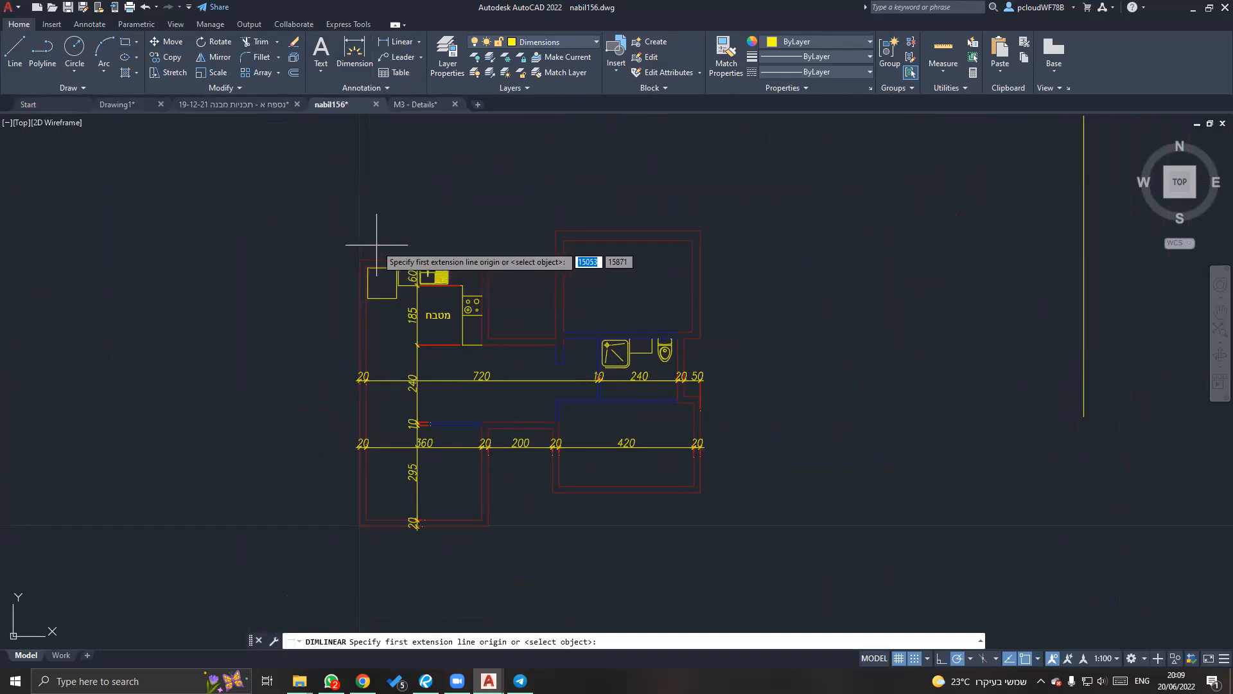
left_click(360, 260)
left_click(488, 259)
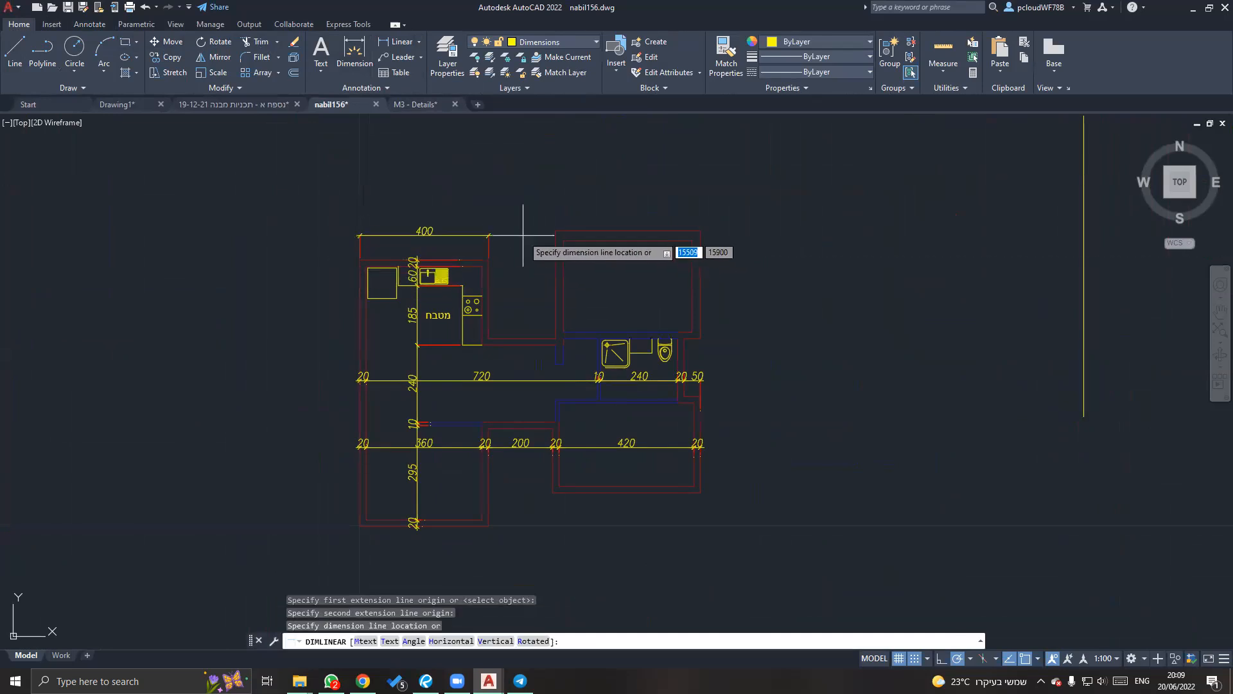
left_click(522, 233)
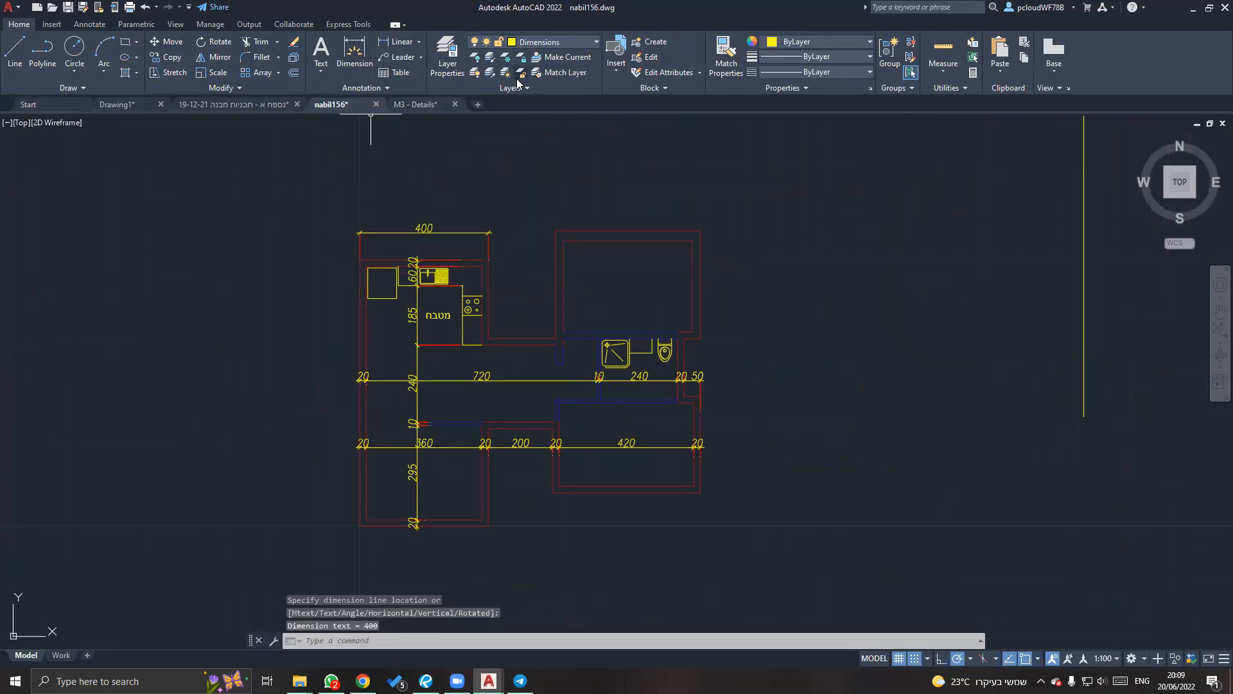
Isolate the Dimensions layer using the overall kitchen width dimension.
left_click(458, 232)
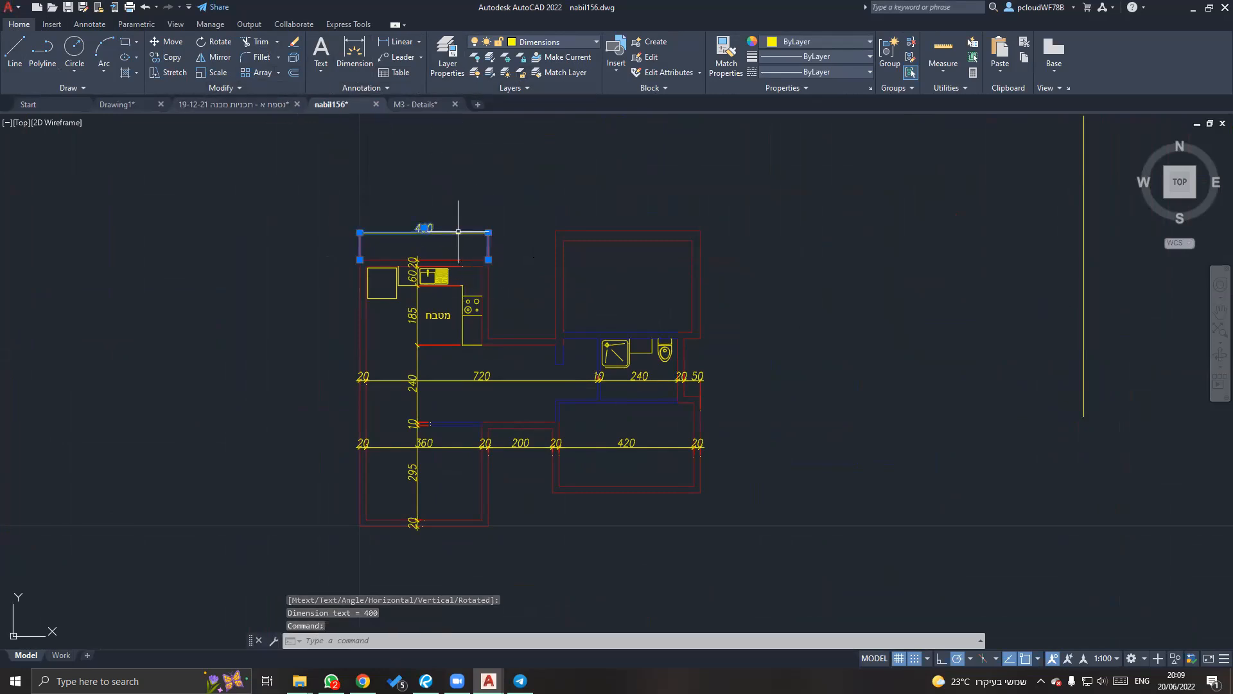
left_click(494, 62)
middle_click_drag(483, 245, 445, 193)
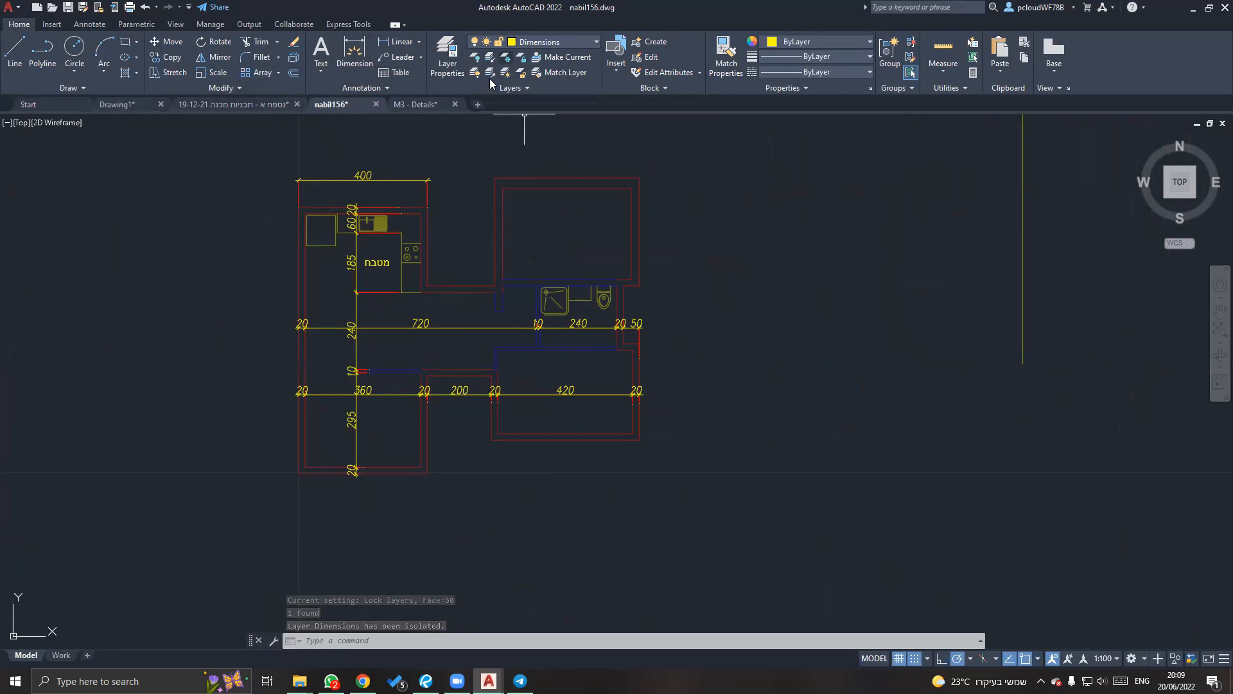
Isolate the Dimensions layer with non-isolated layers set to Off and paper space viewports set to Off.
left_click(489, 58)
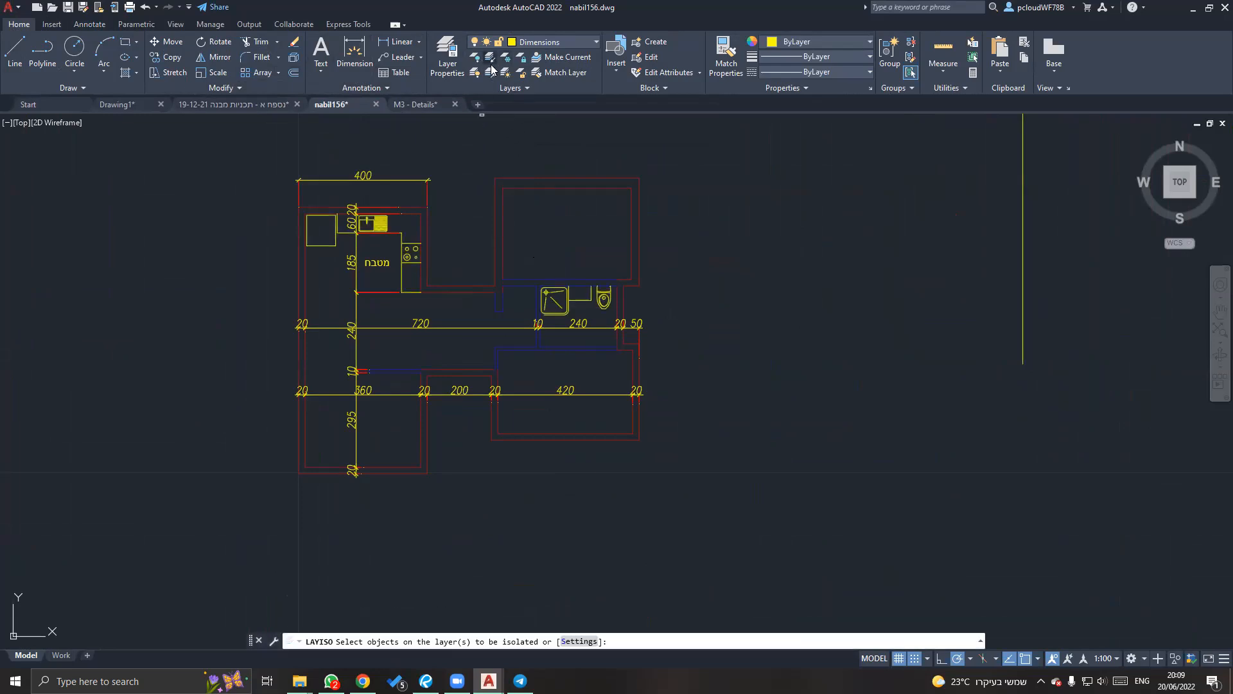
left_click(578, 641)
left_click(518, 641)
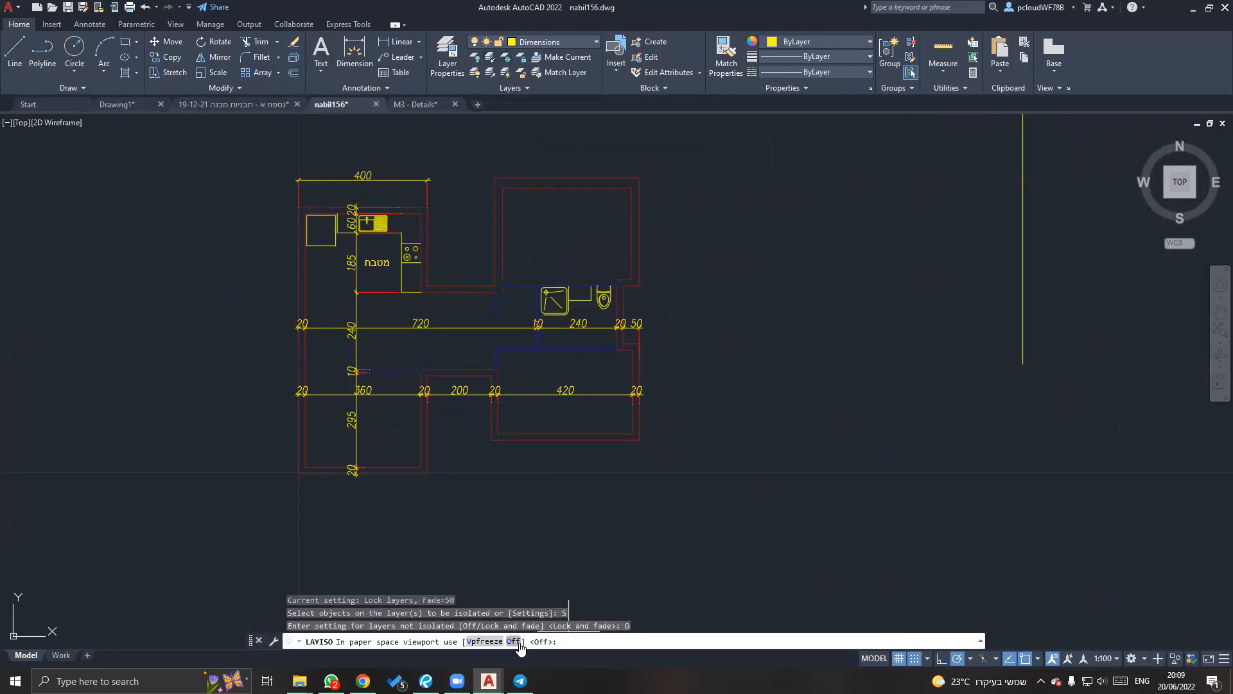
left_click(514, 642)
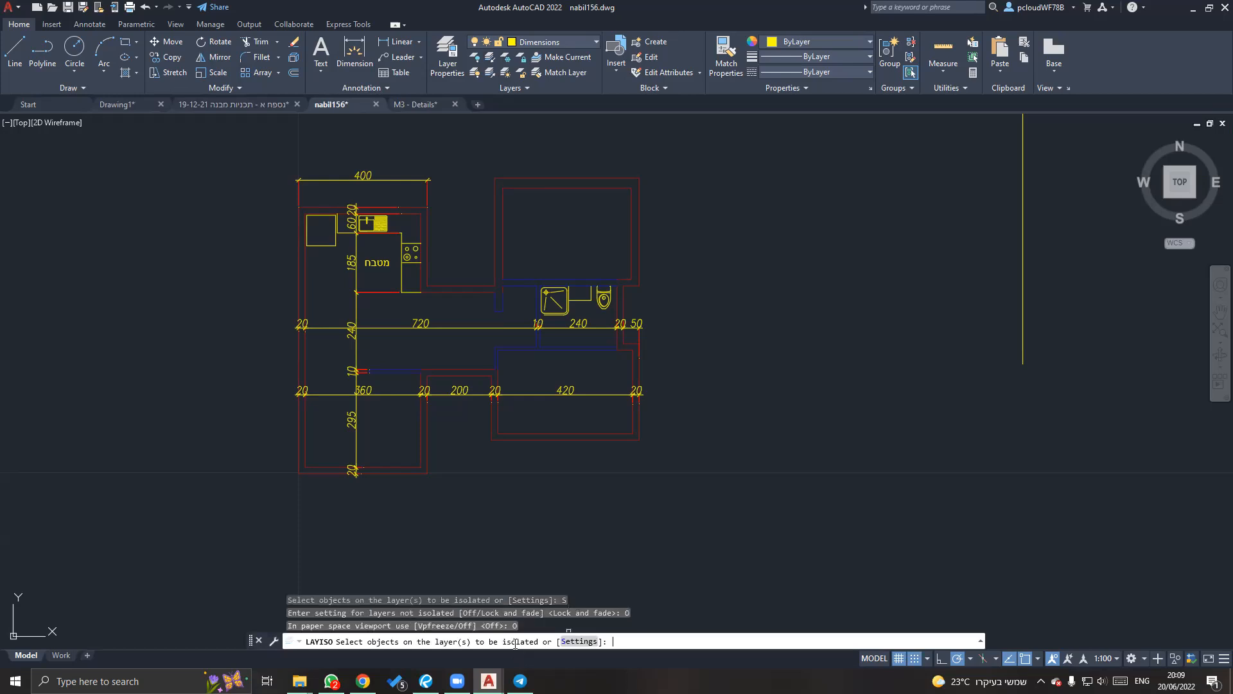
left_click(460, 390)
key("Return")
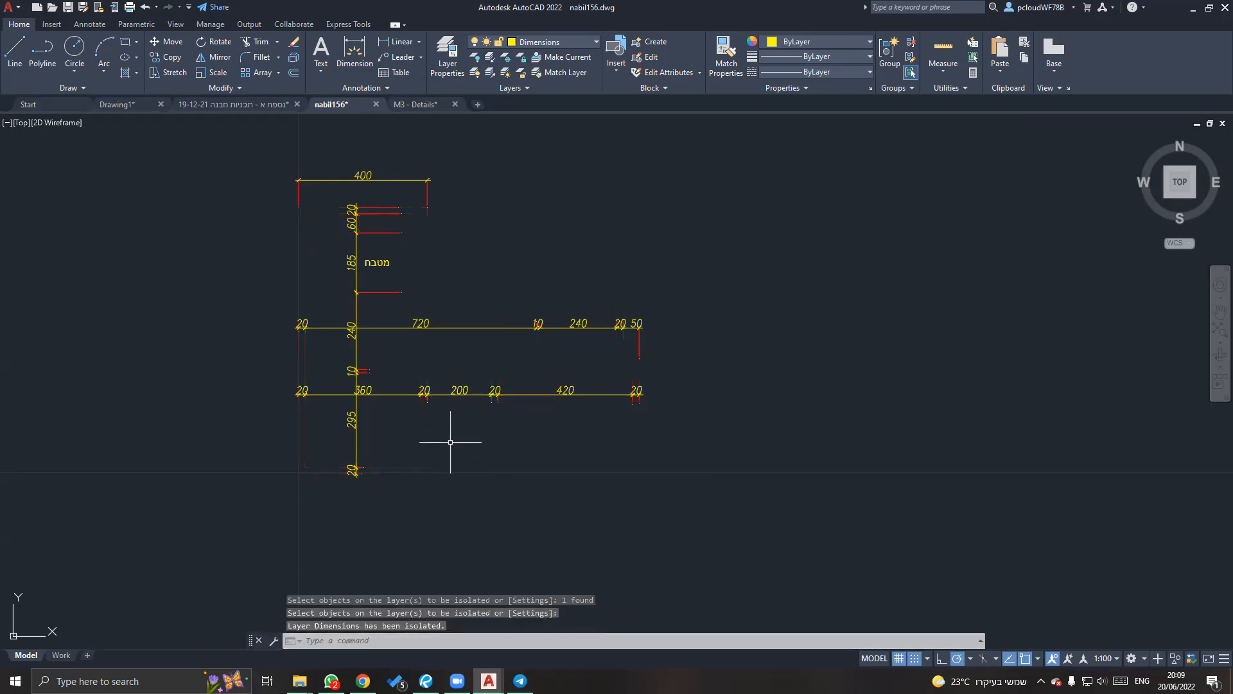
left_click(490, 59)
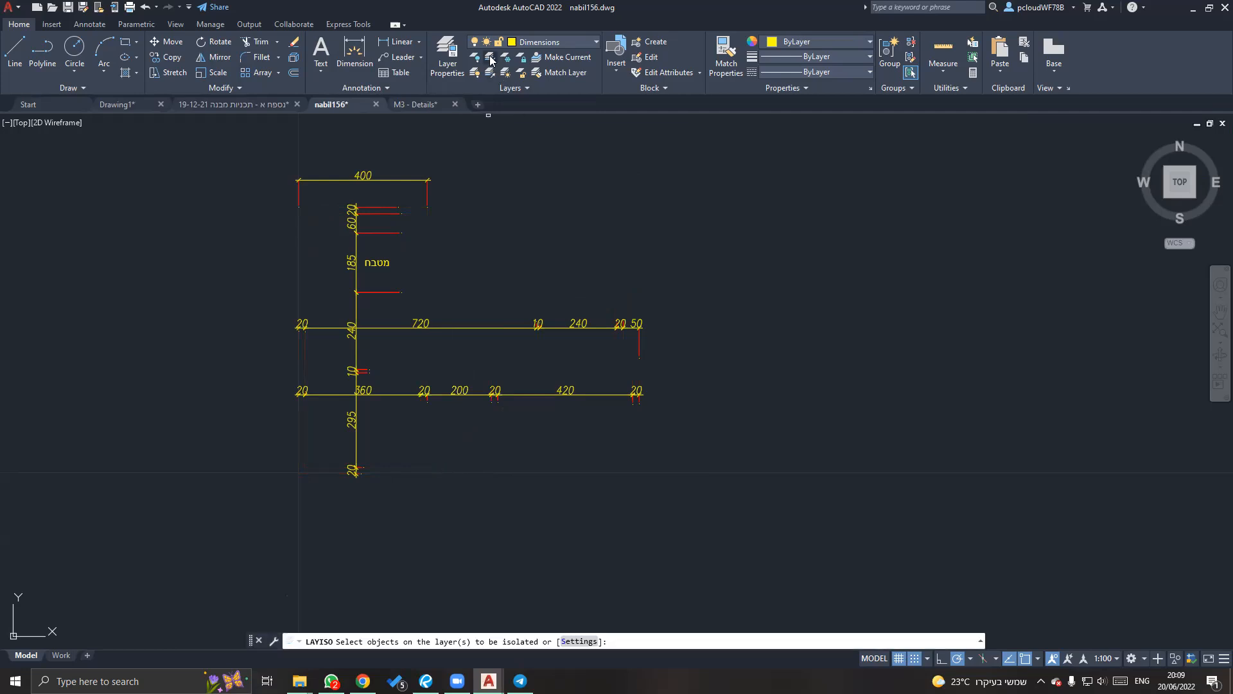
left_click(576, 642)
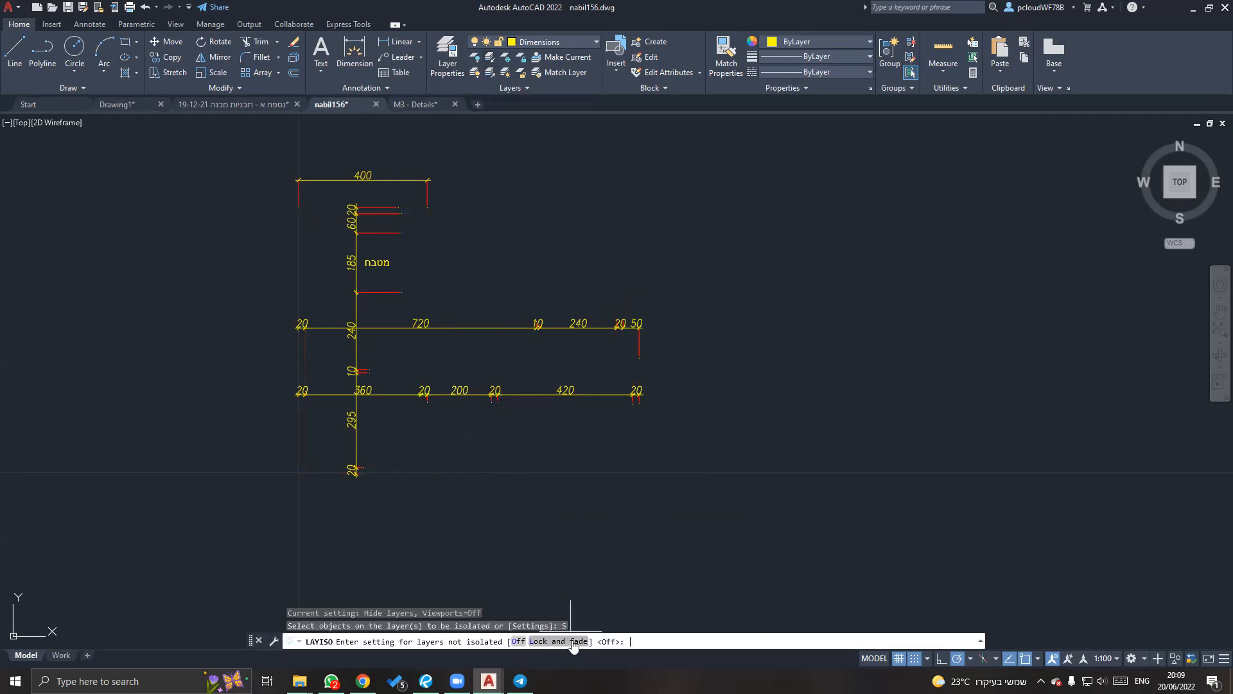
left_click(517, 642)
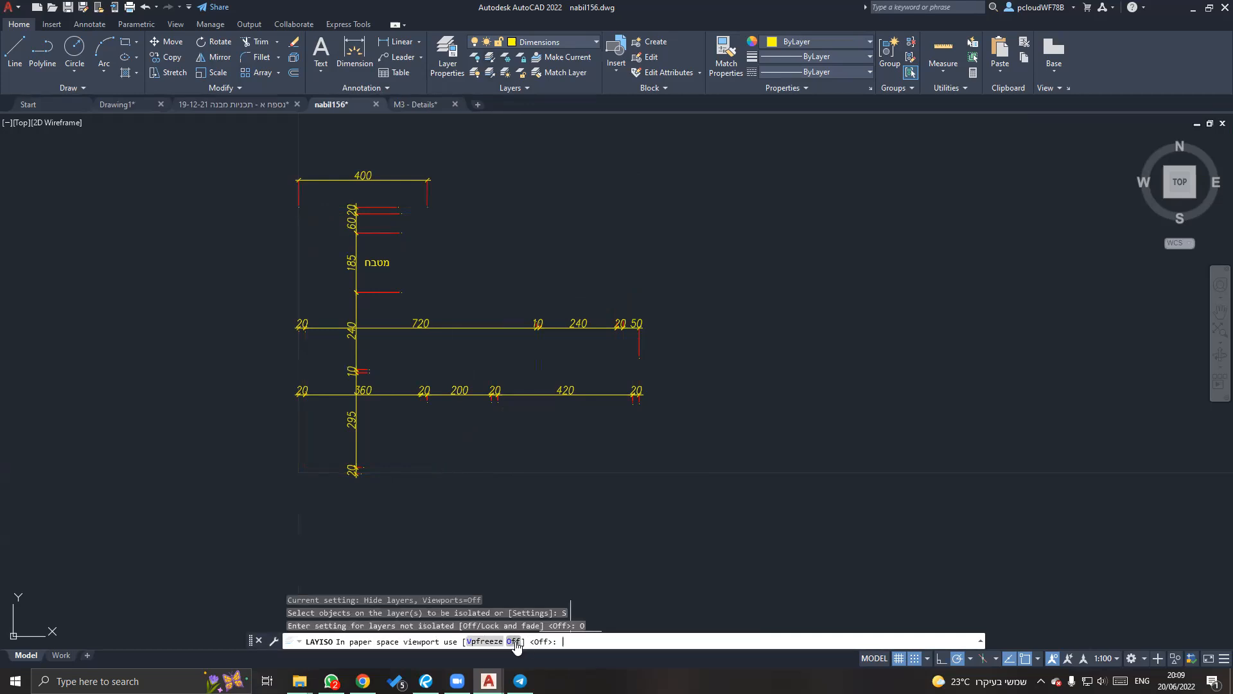
left_click(514, 641)
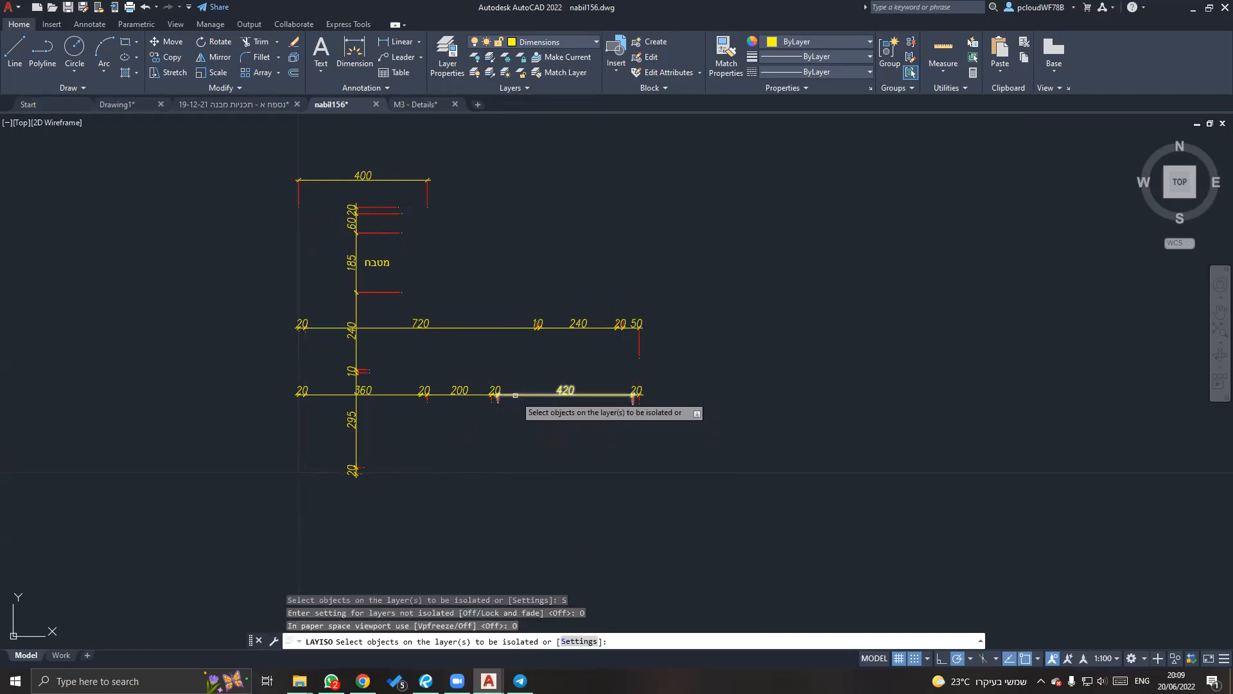
middle_click_drag(529, 427, 636, 516)
key("Escape")
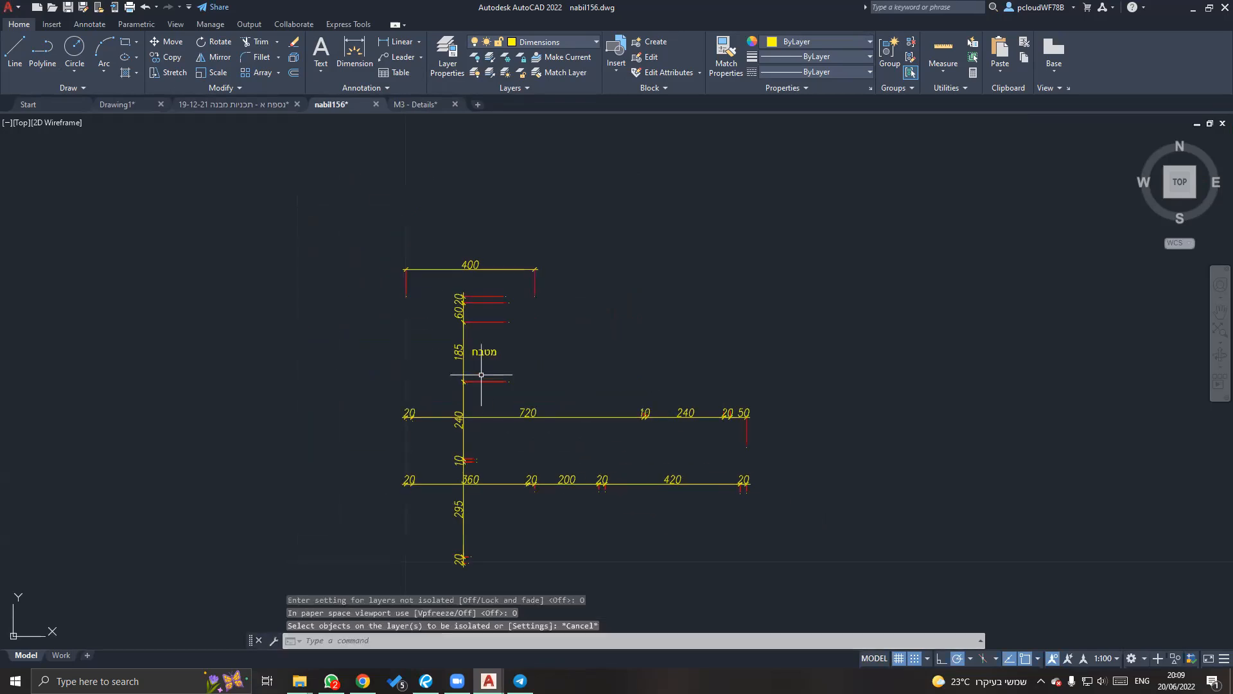
Create a new layer named Text and set its color to green.
left_click(483, 351)
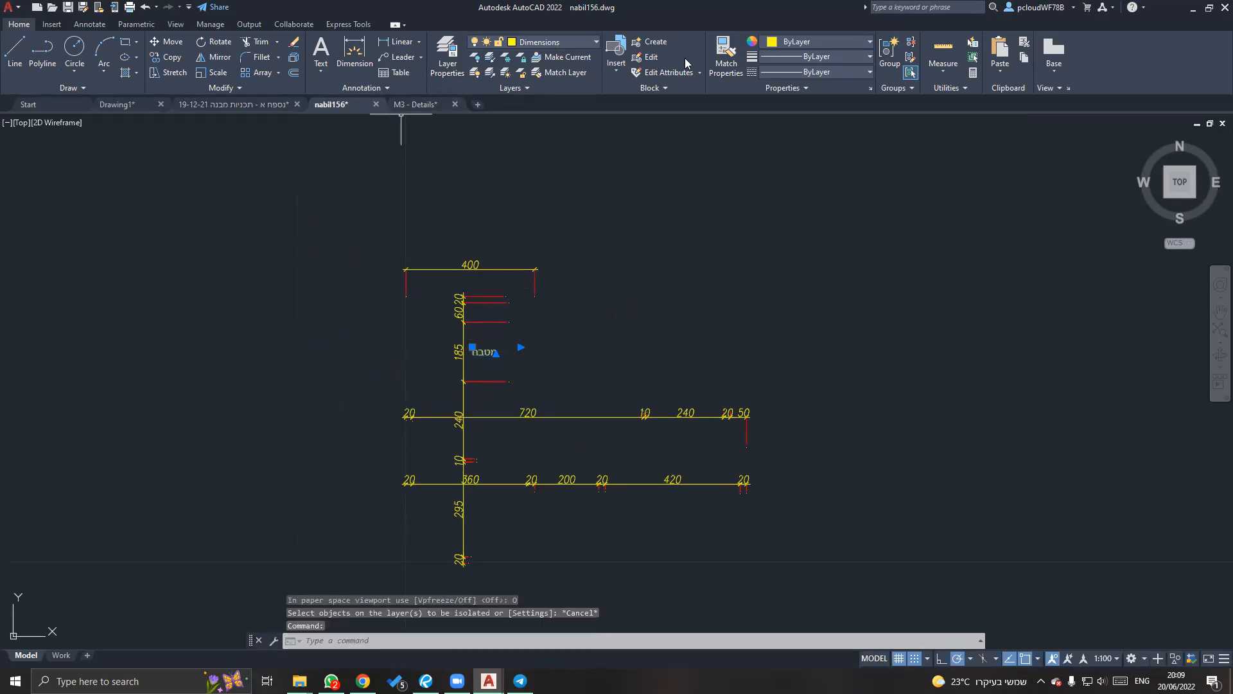
left_click(574, 43)
left_click(440, 58)
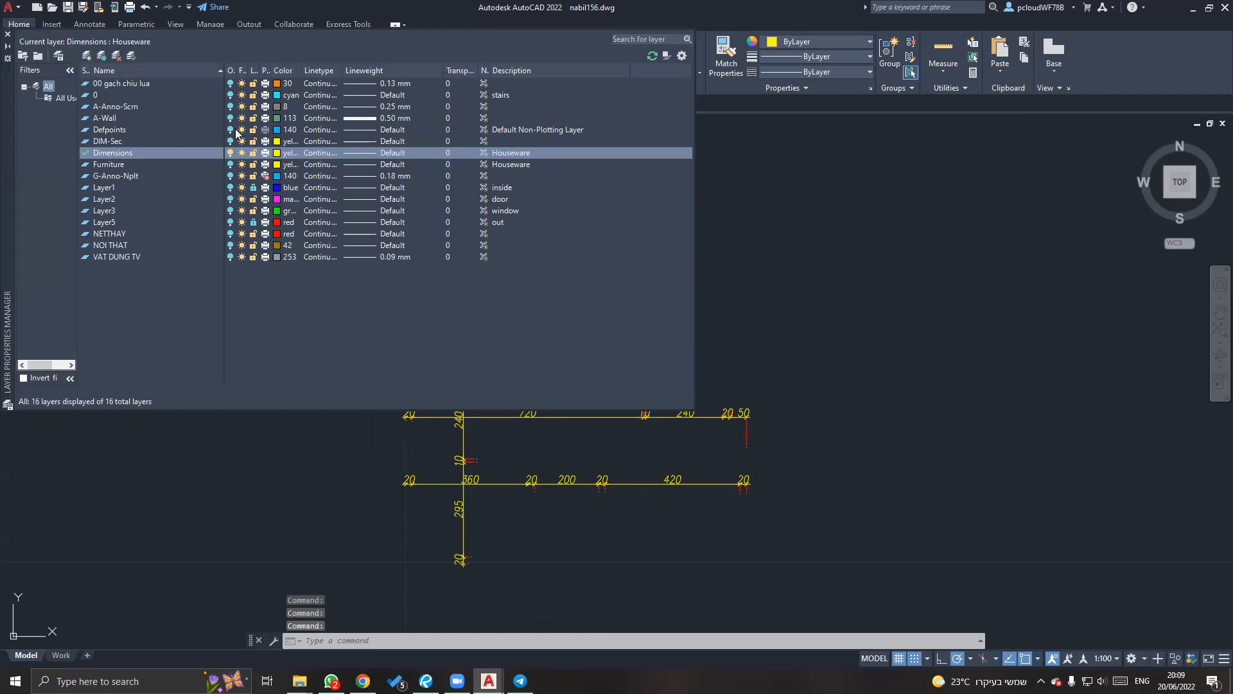
key("alt+n")
type("Text")
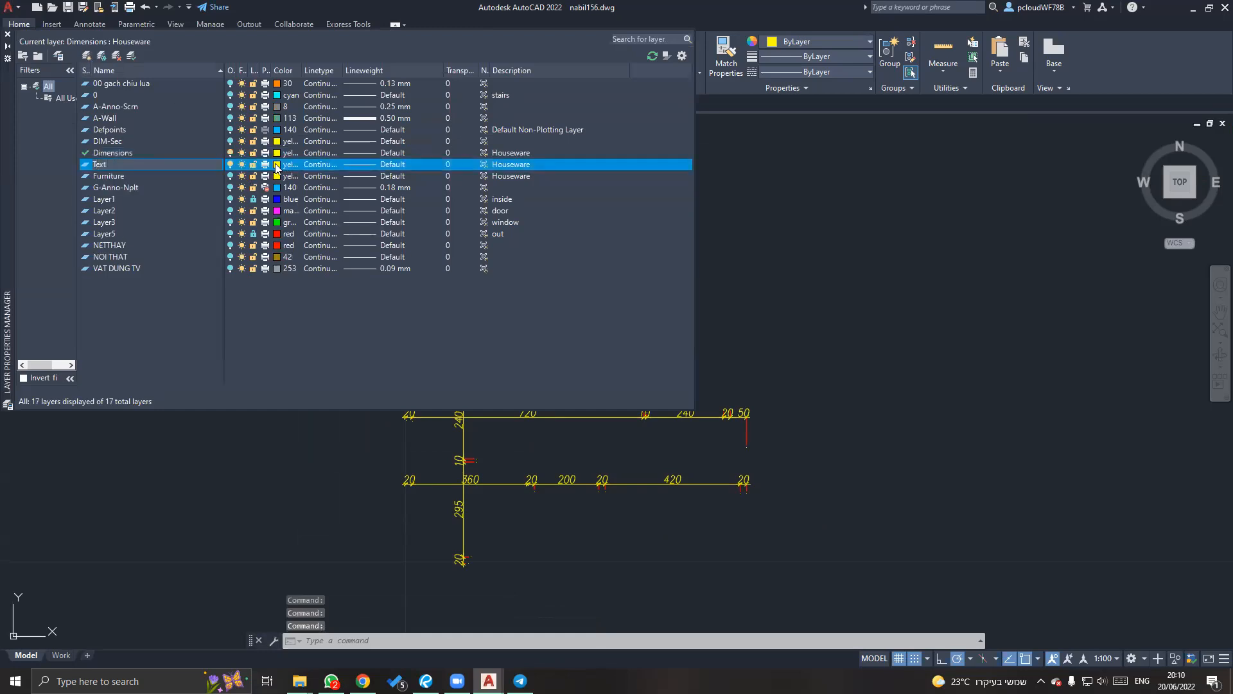
left_click(277, 164)
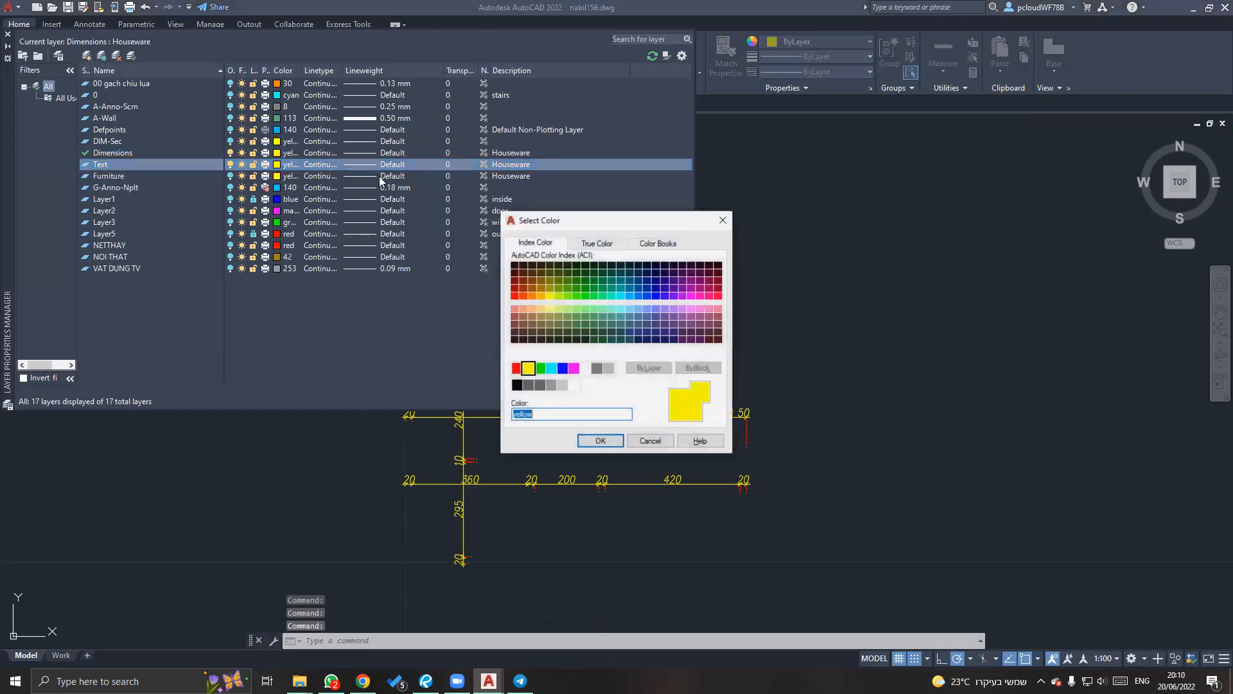
left_click(541, 368)
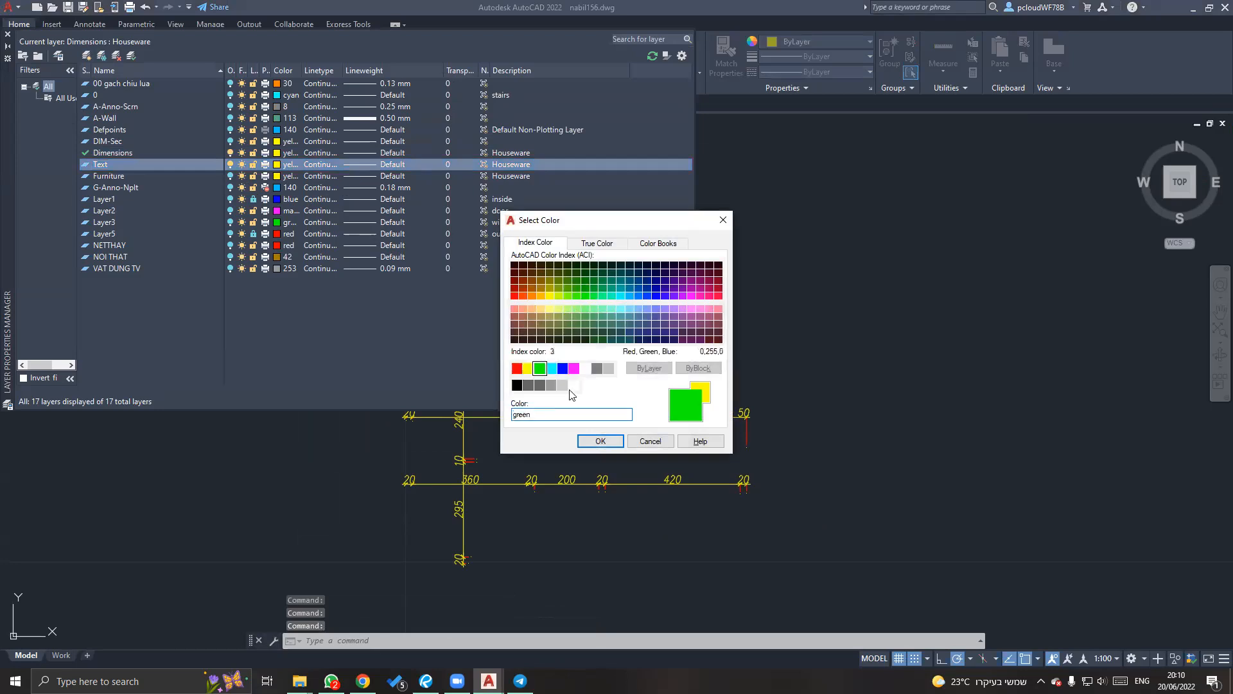
left_click(600, 441)
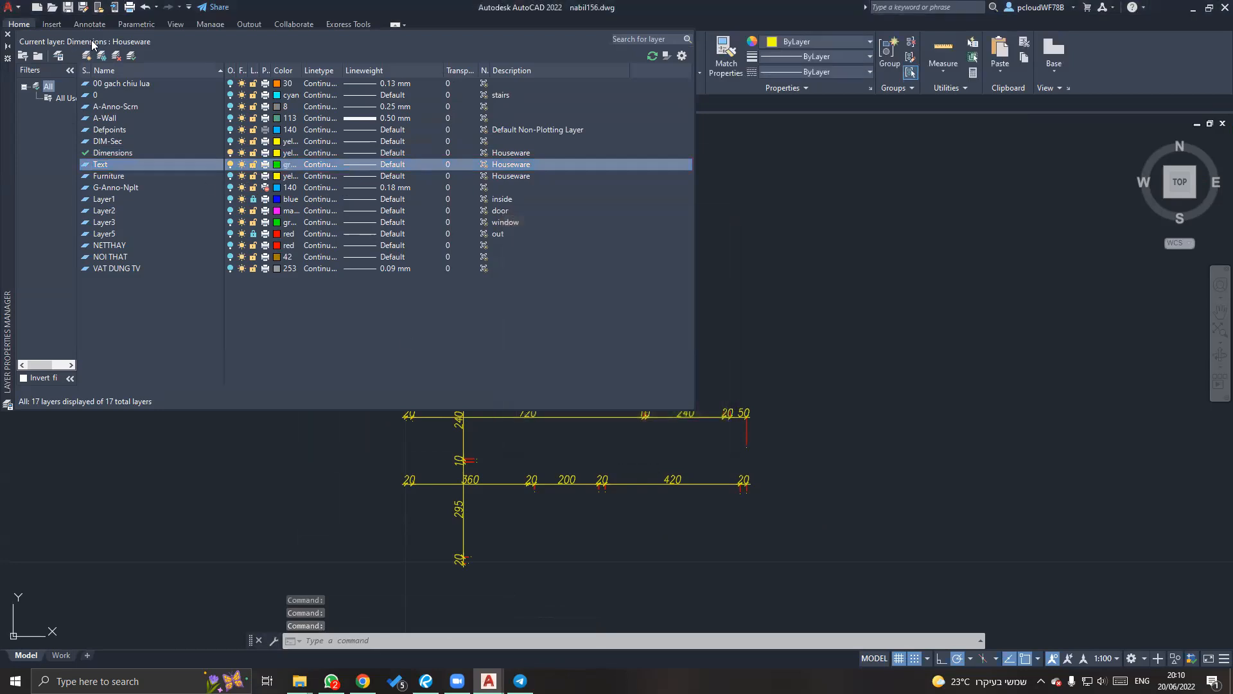
left_click(7, 34)
Move the מטבח label onto the Text layer.
left_click(488, 345)
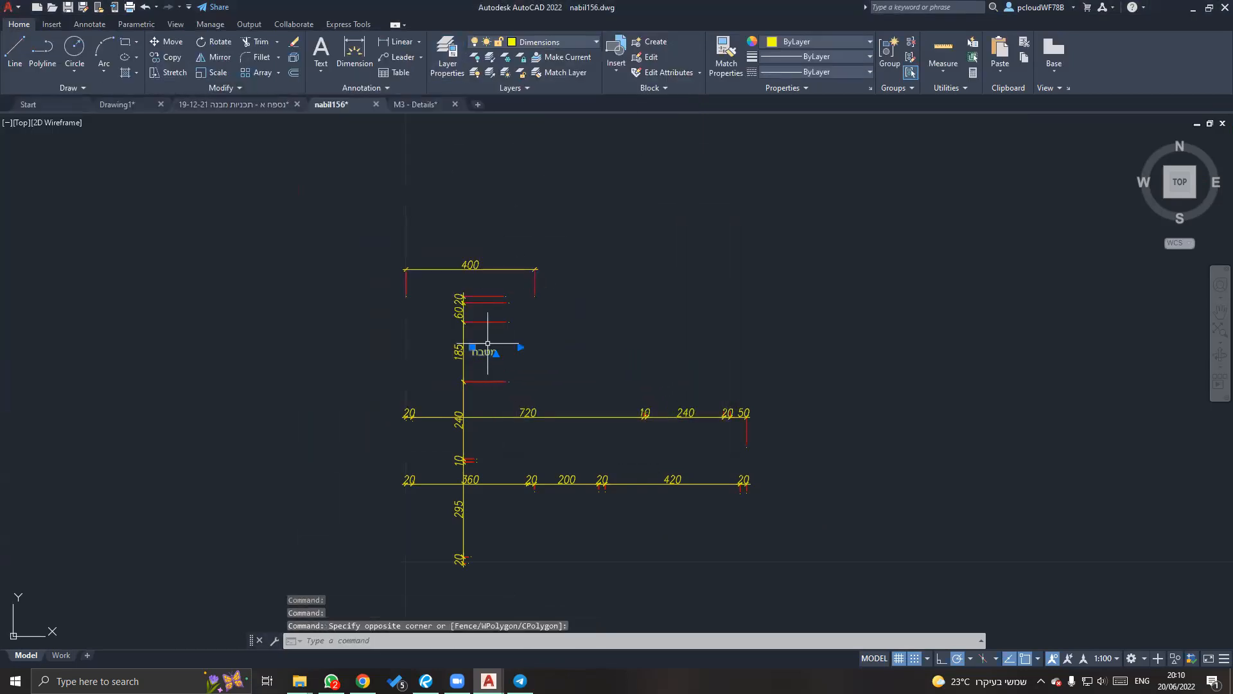
left_click(552, 36)
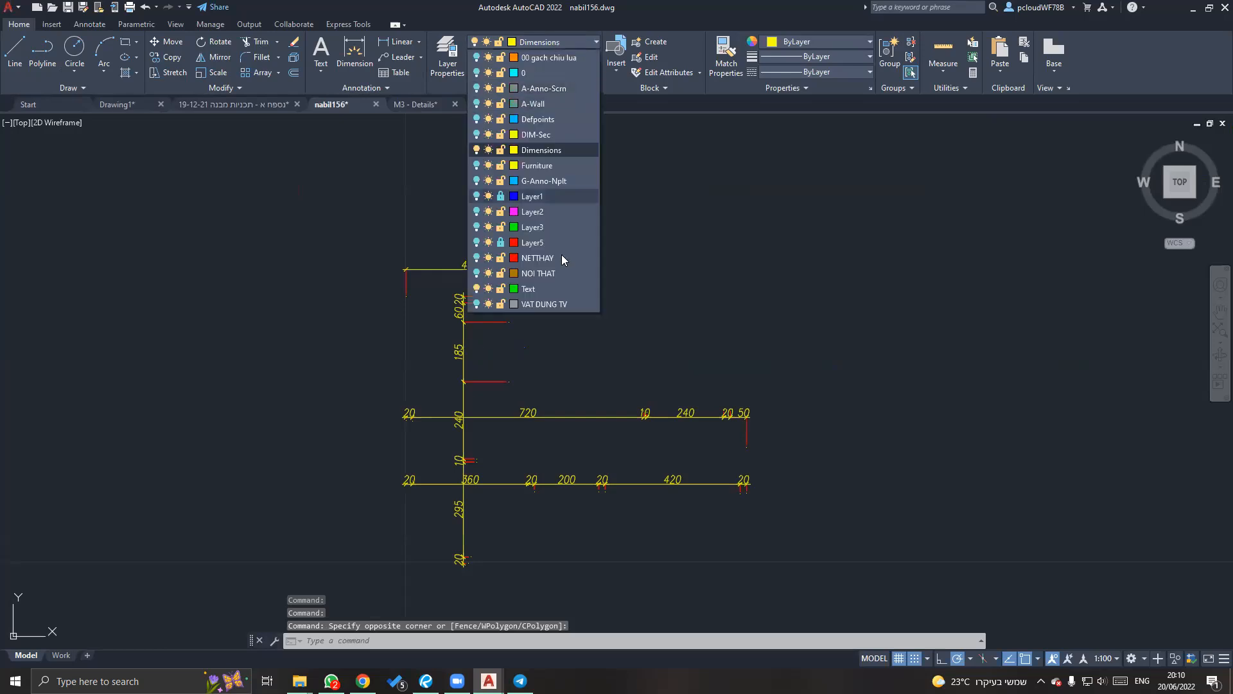
left_click(541, 288)
key("Escape")
key("Escape")
key("Escape")
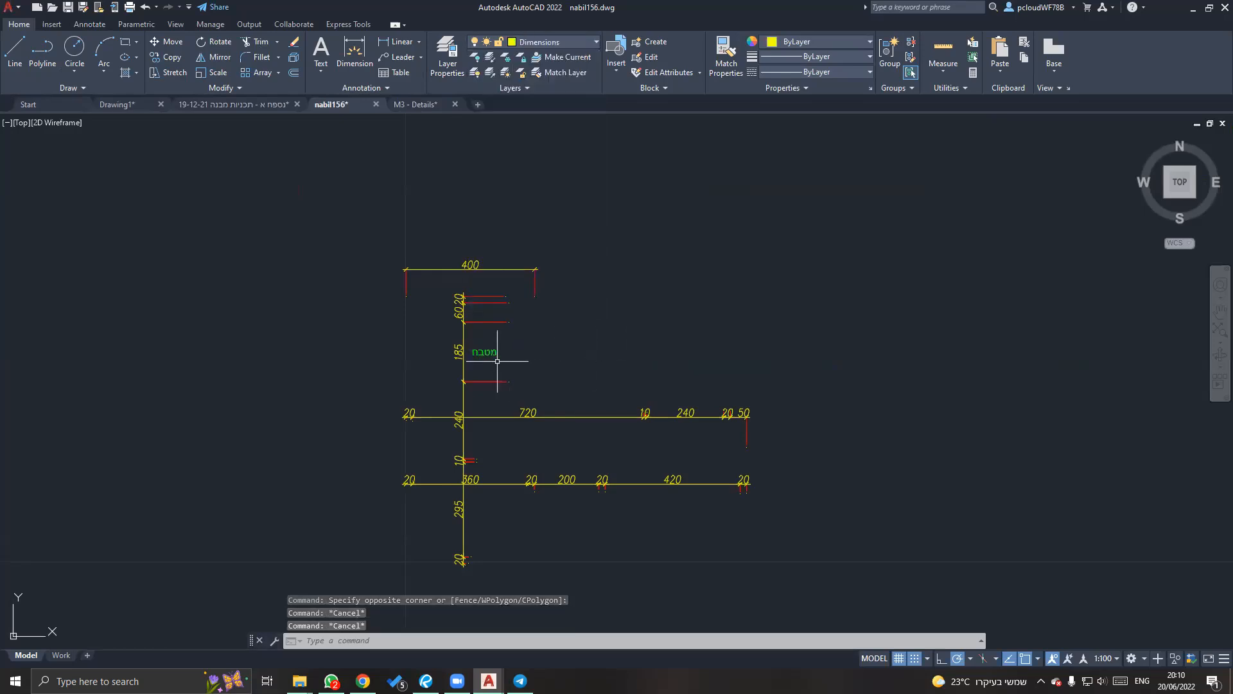
Freeze the Text layer by picking the מטבח label.
left_click(506, 57)
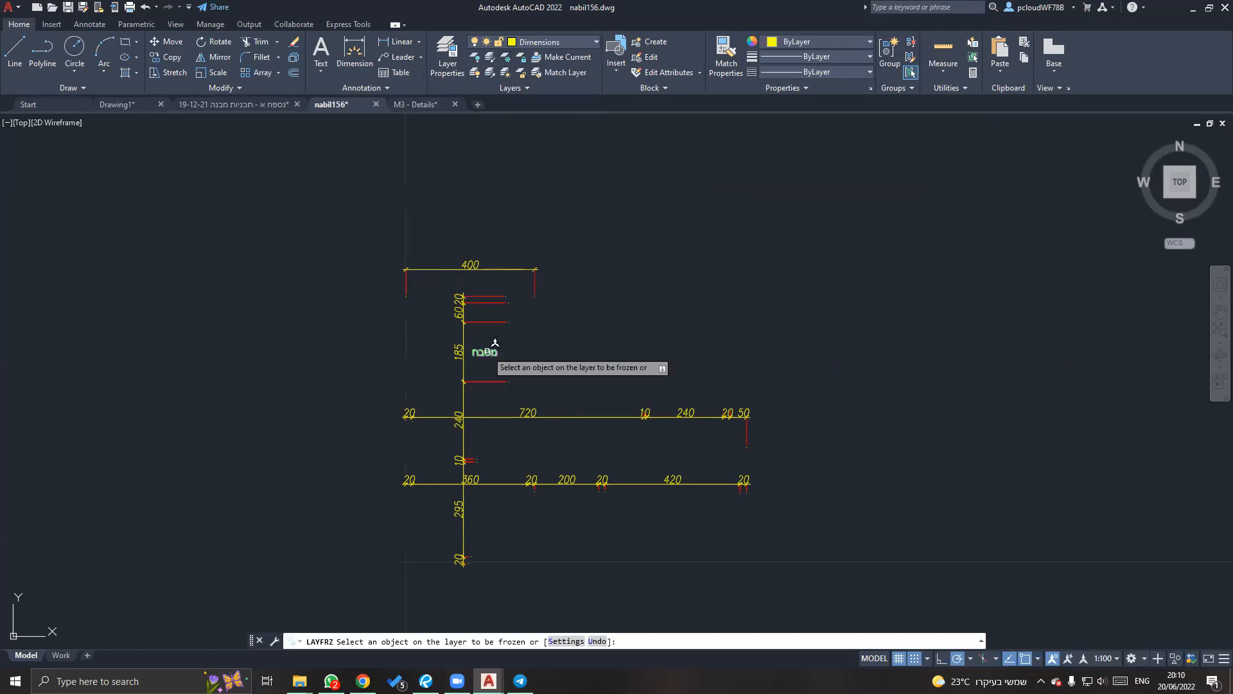
left_click(485, 352)
key("Escape")
key("Escape")
middle_click_drag(665, 388, 629, 316)
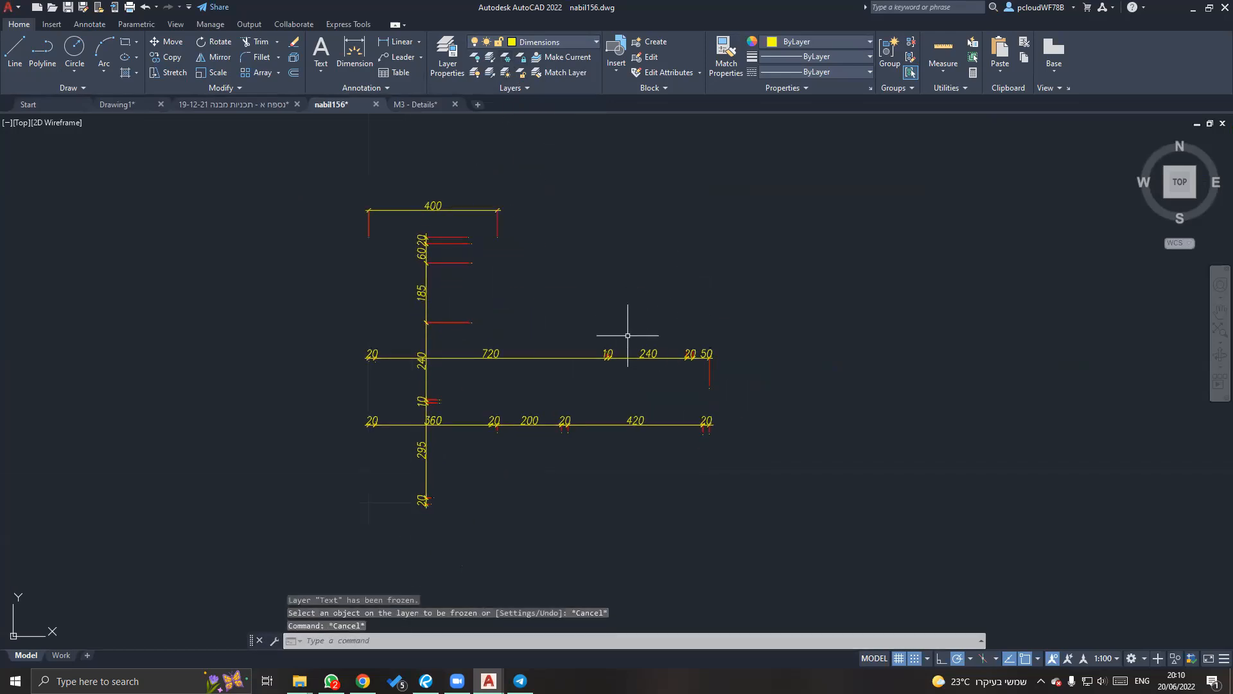
Create a new dimension style named m50-orig, starting from m100-orig, for all dimensions.
left_click(386, 87)
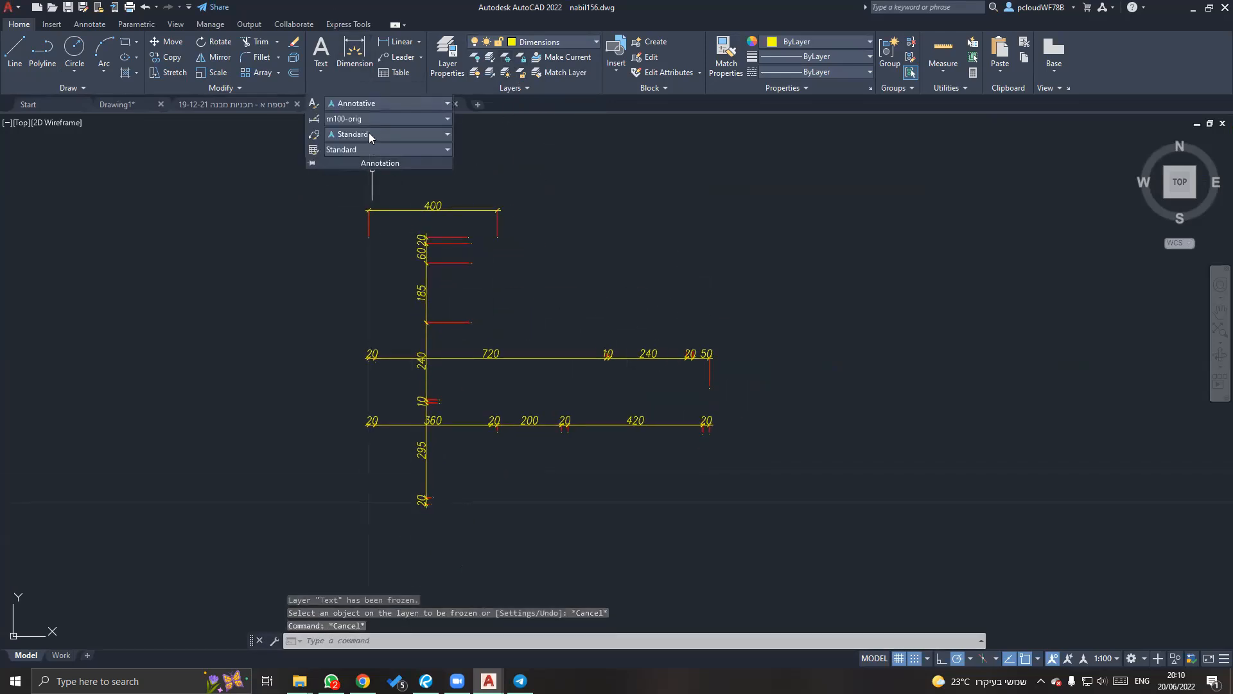
left_click(368, 117)
left_click(367, 117)
left_click(366, 118)
left_click(386, 278)
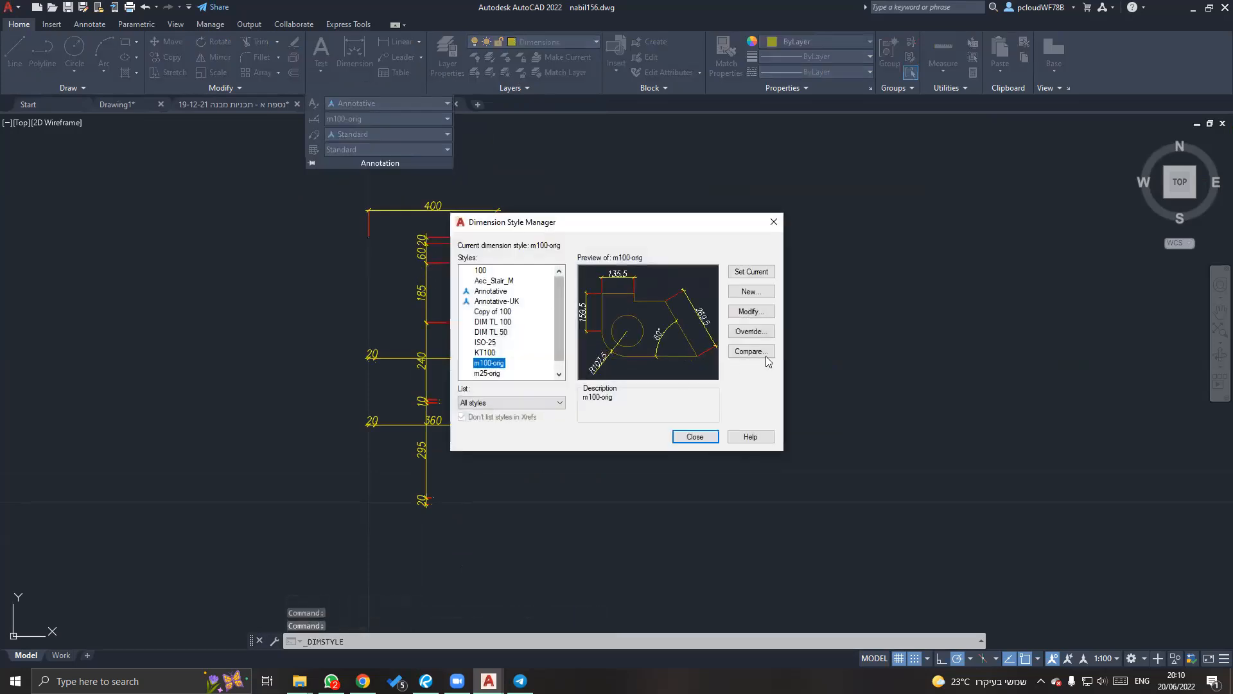
left_click(751, 291)
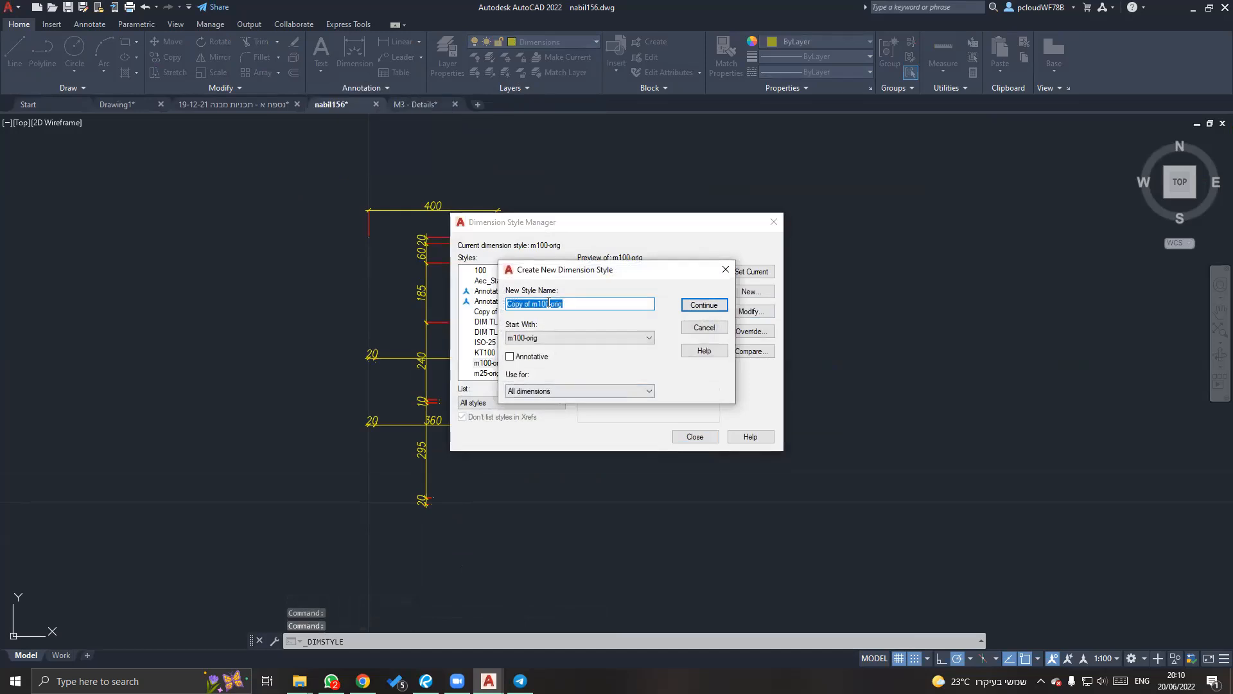
left_click_drag(542, 303, 508, 304)
key("BackSpace")
key("Delete")
key("Delete")
key("Delete")
type("50")
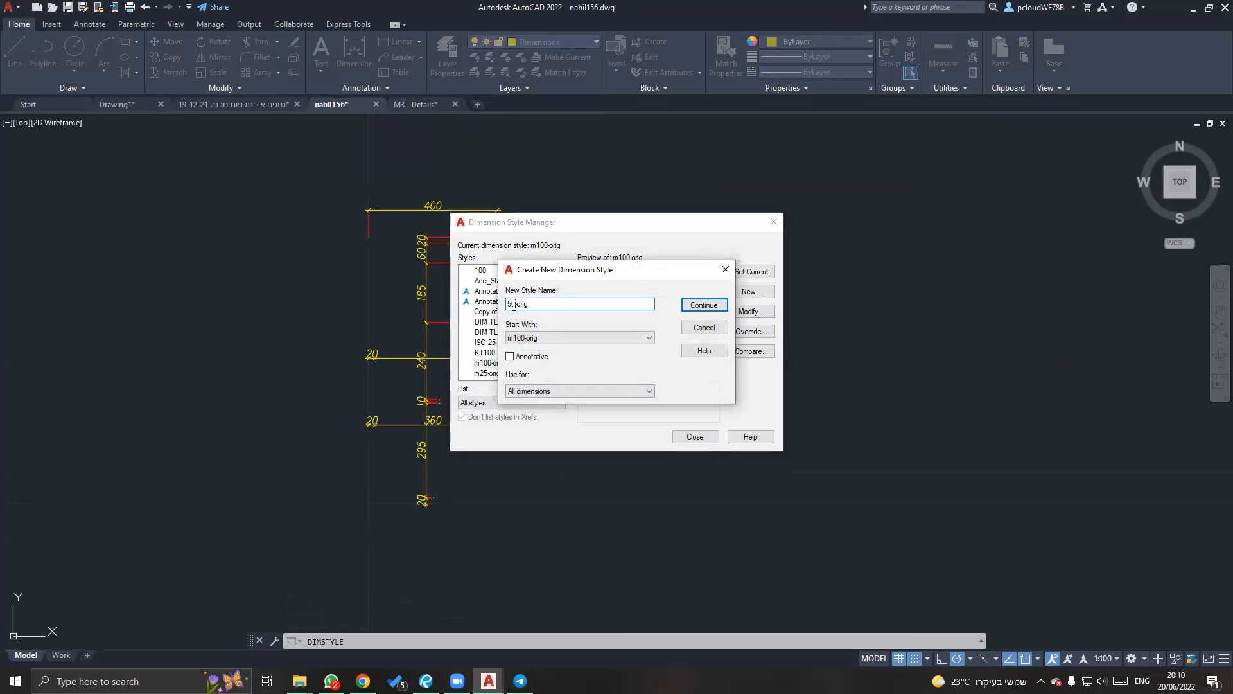
left_click(705, 306)
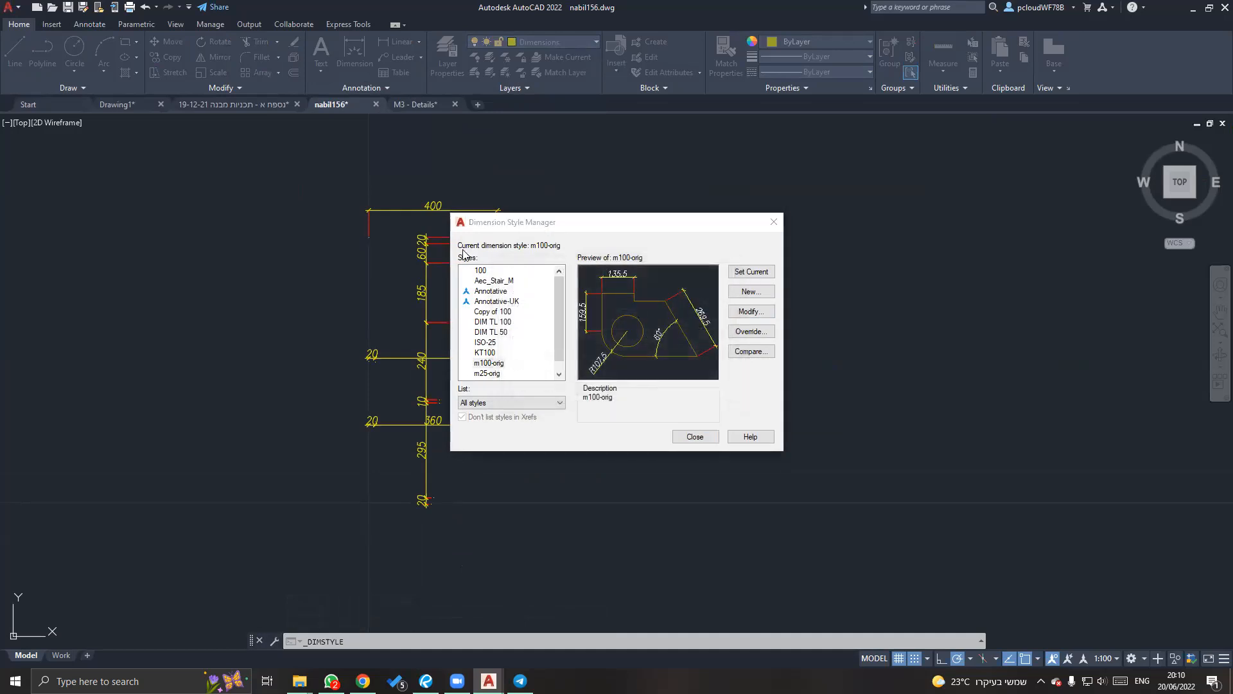
Reduce the text height in the m50-orig dimension style and save the style.
double_click(592, 282)
left_click(494, 197)
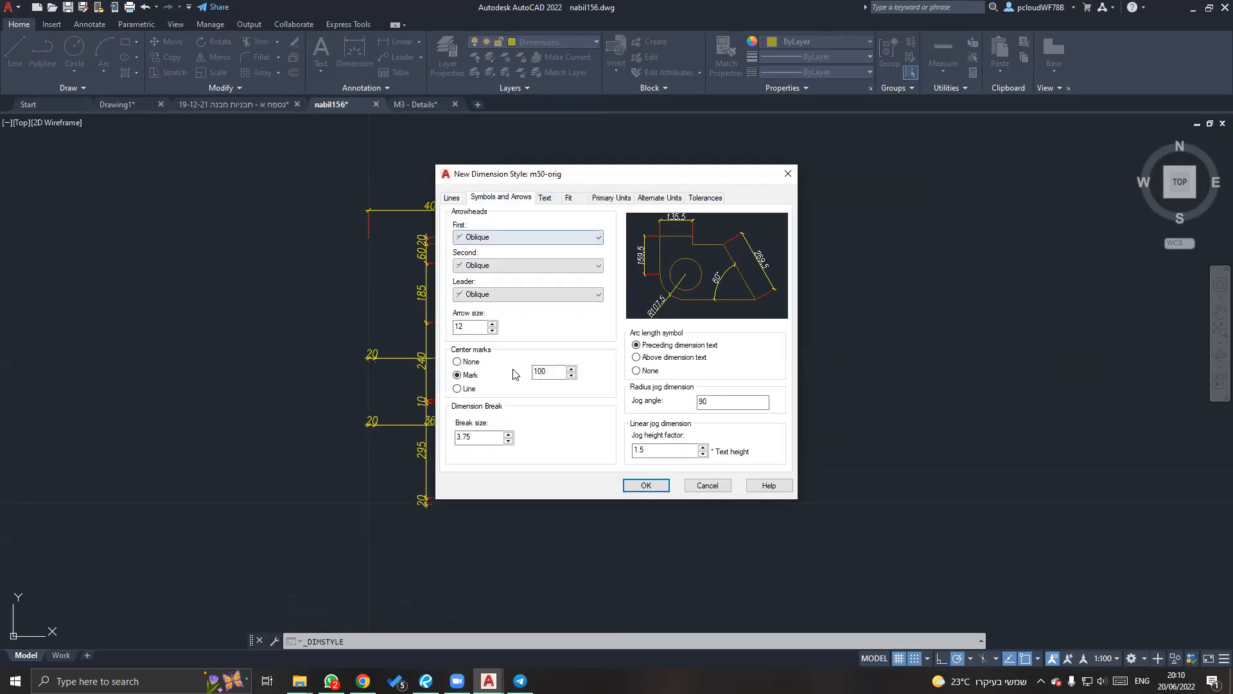
left_click(546, 198)
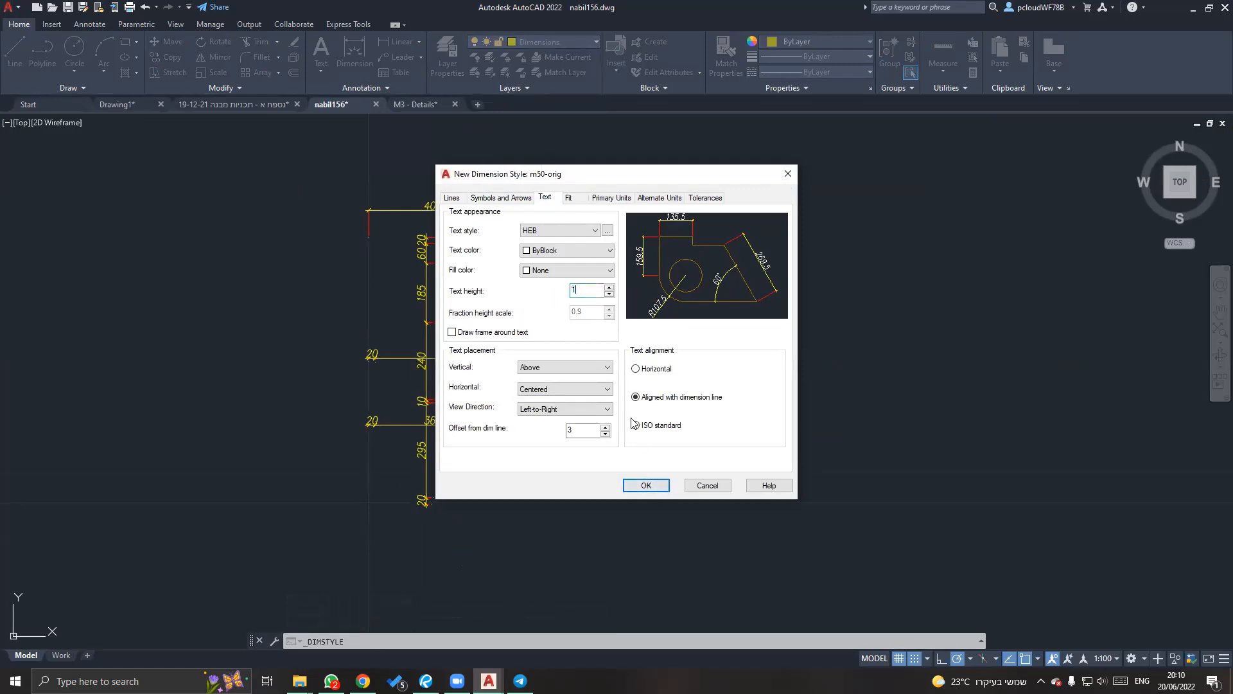
left_click(636, 486)
left_click(695, 436)
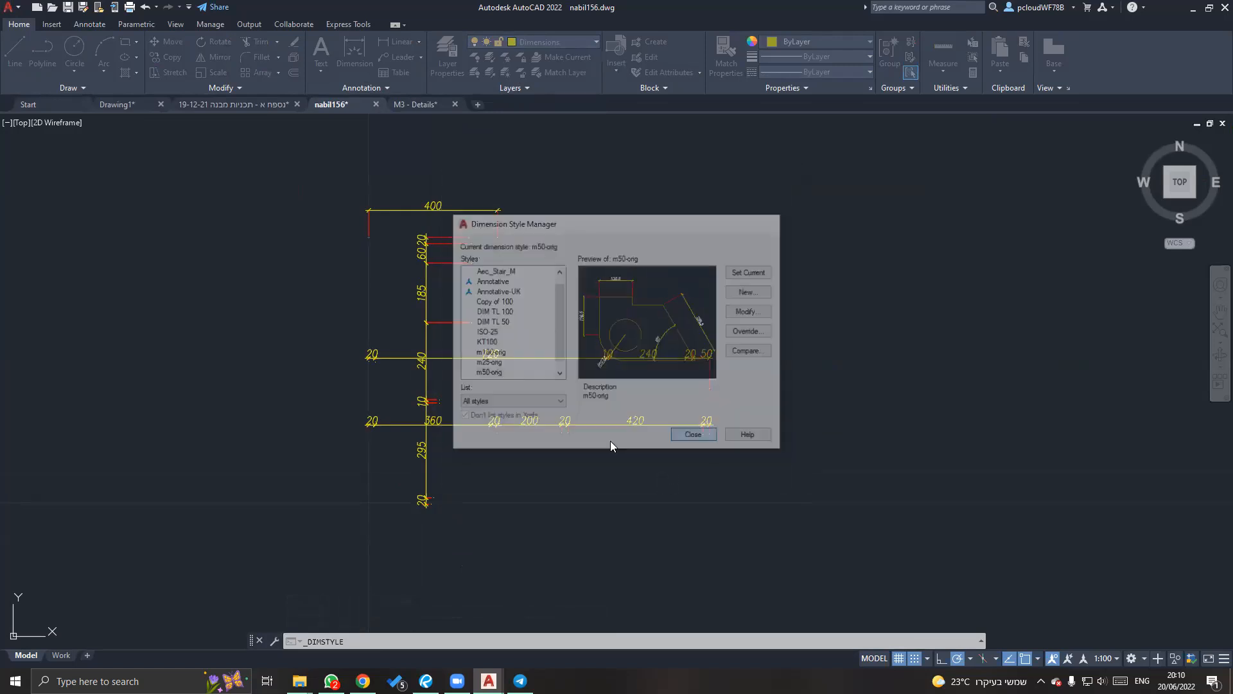
left_click(557, 378)
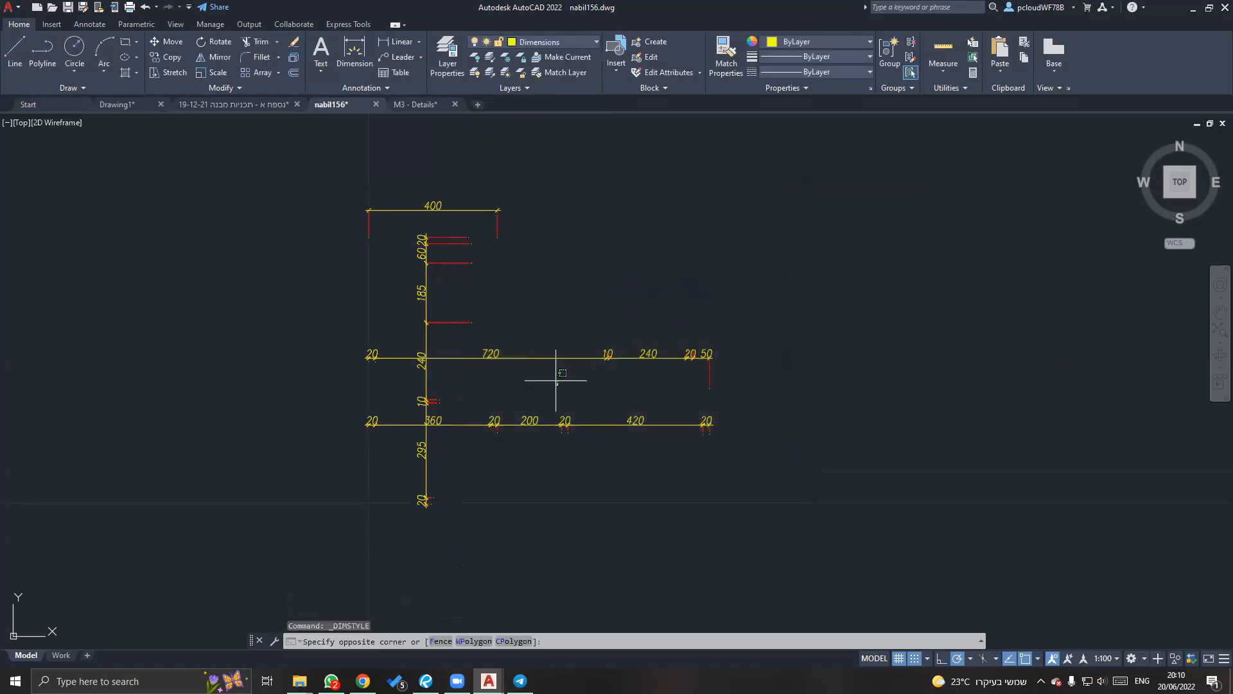
left_click(540, 335)
left_click(381, 88)
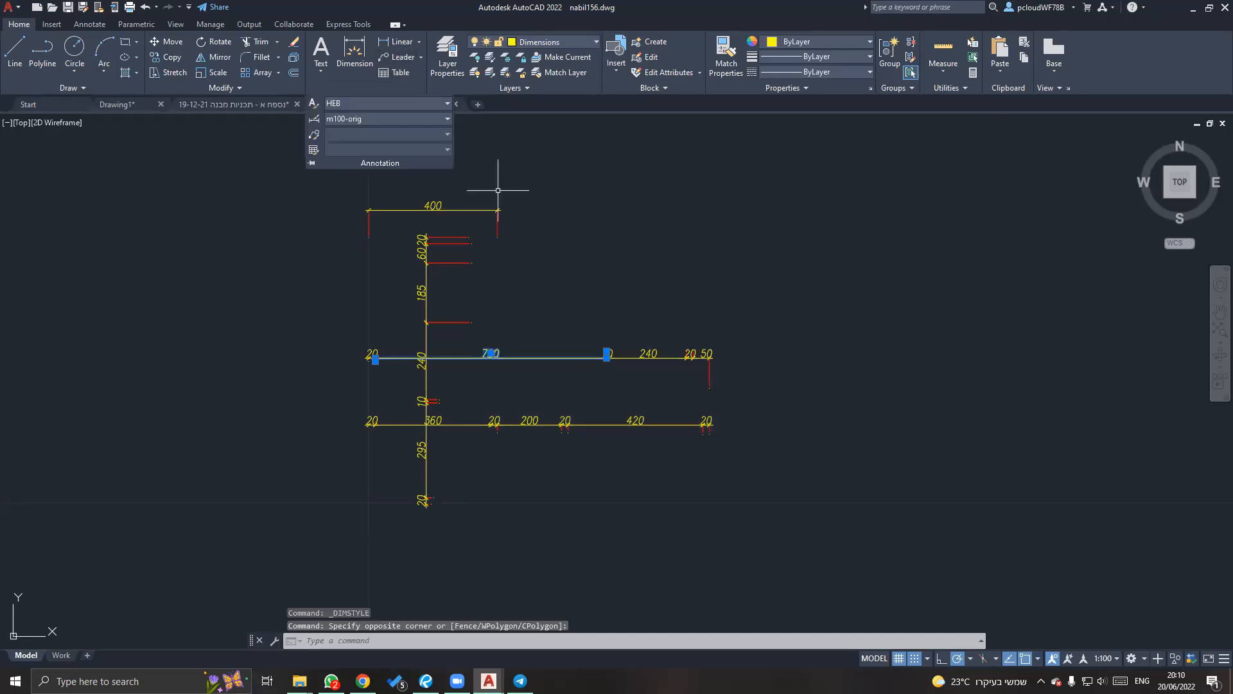
left_click(371, 118)
scroll(444, 193, "down", 2)
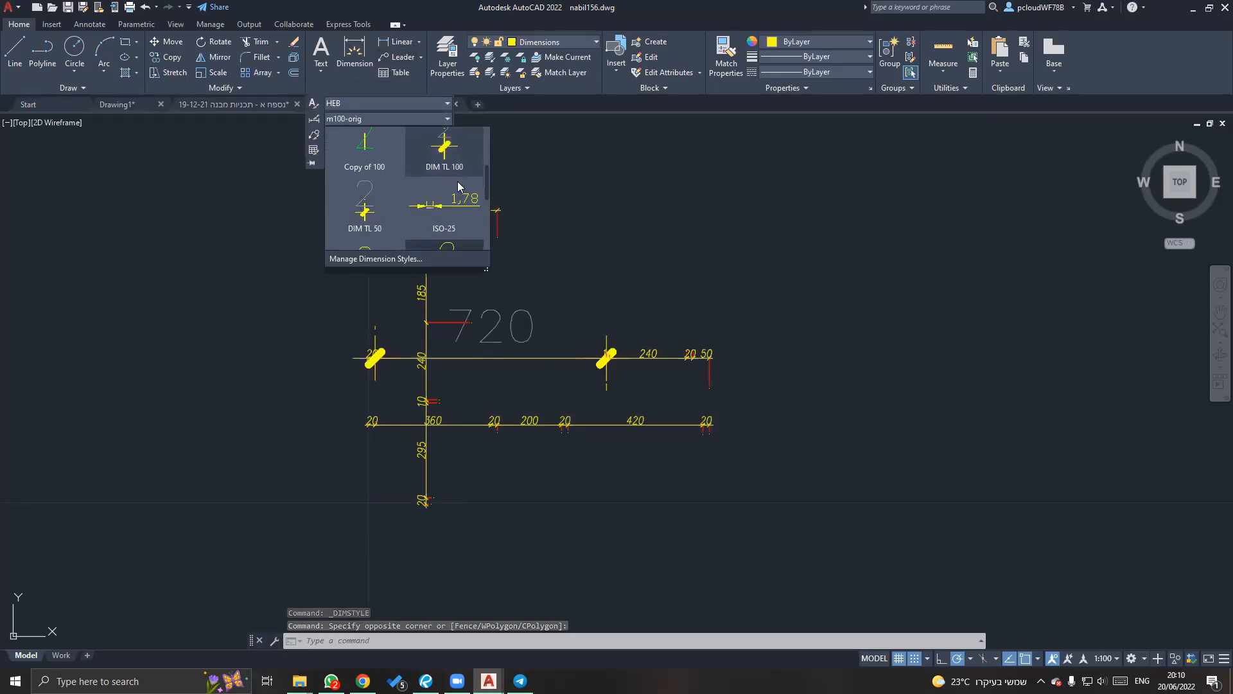
left_click(465, 199)
key("Escape")
Apply the m50-orig dimension style to all the plan's dimensions.
left_click(782, 530)
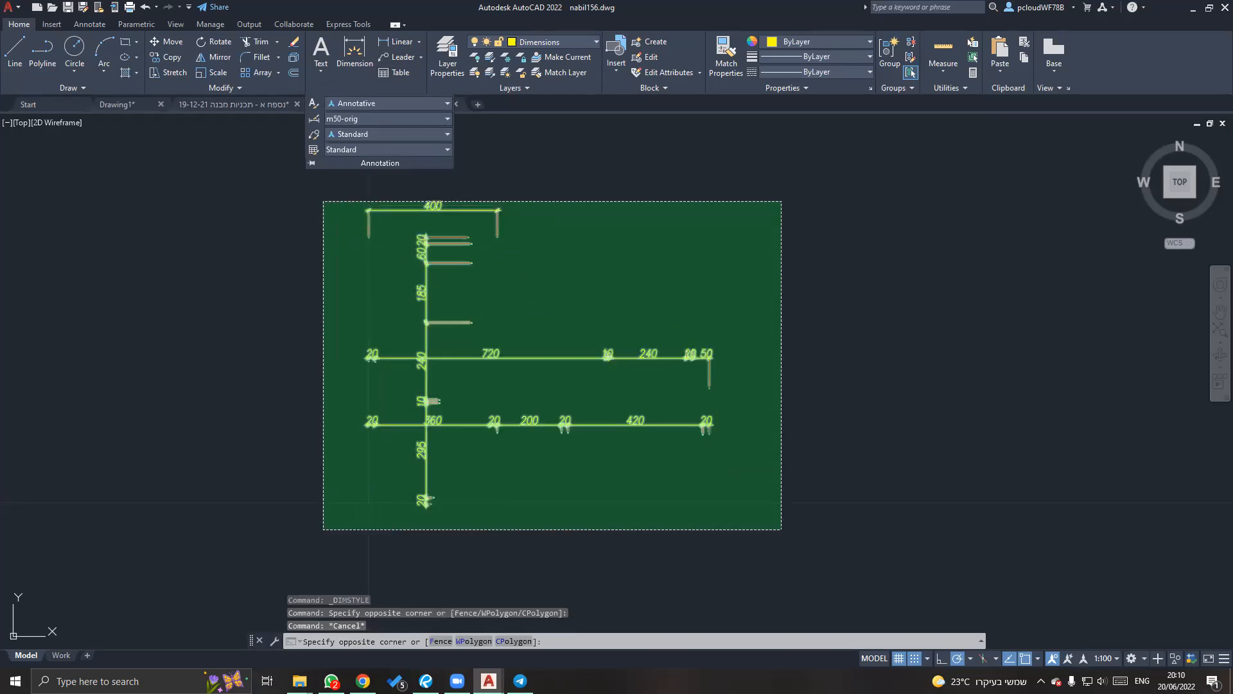
left_click(323, 201)
left_click(392, 118)
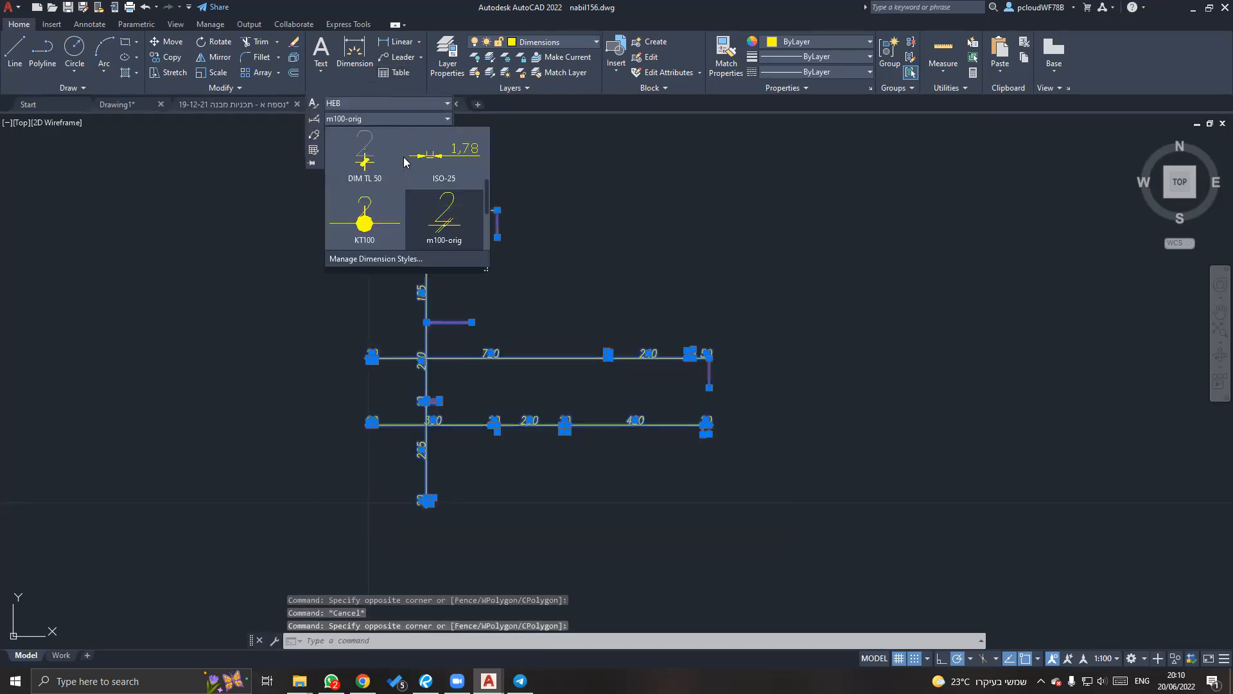
scroll(424, 207, "down", 2)
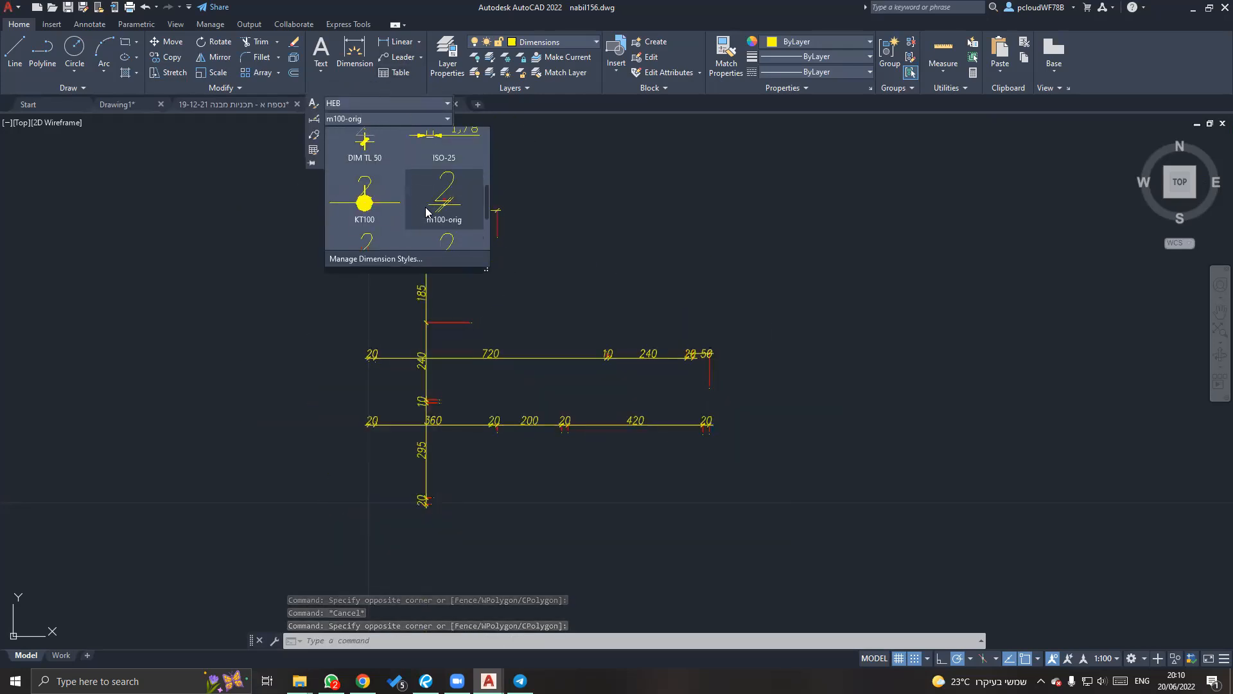
left_click(443, 161)
key("Escape")
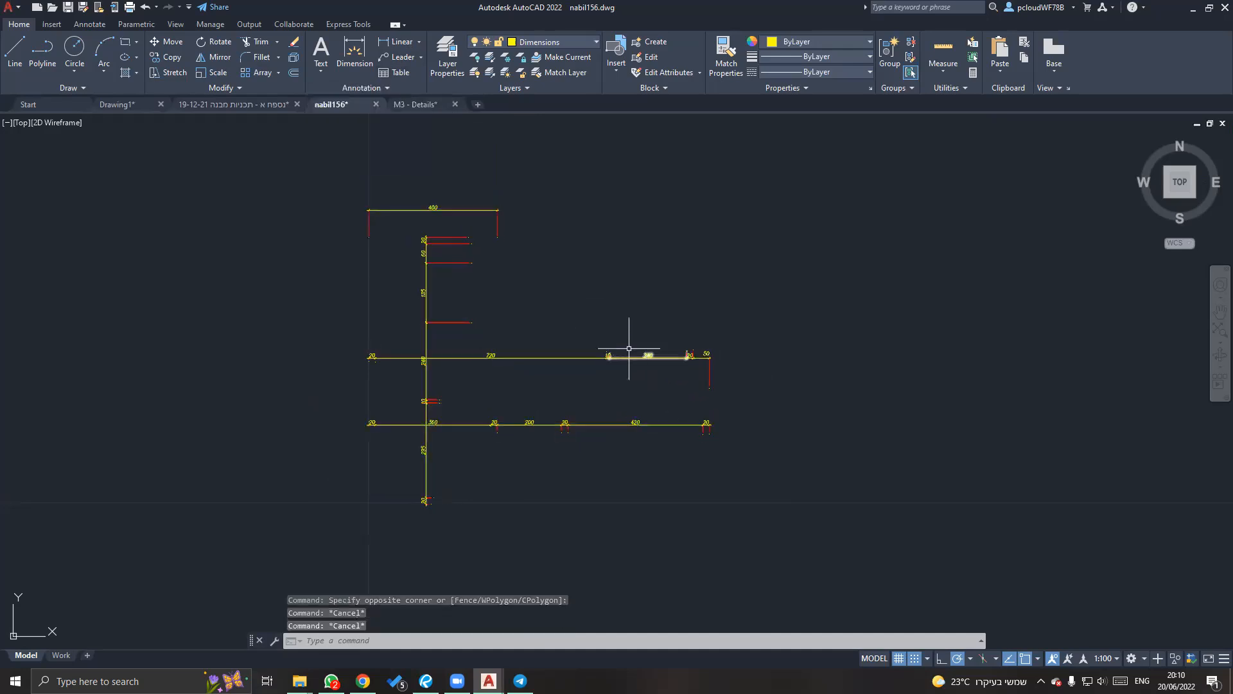
End the layer isolation and thaw all layers to bring back the whole floor plan.
left_click(491, 74)
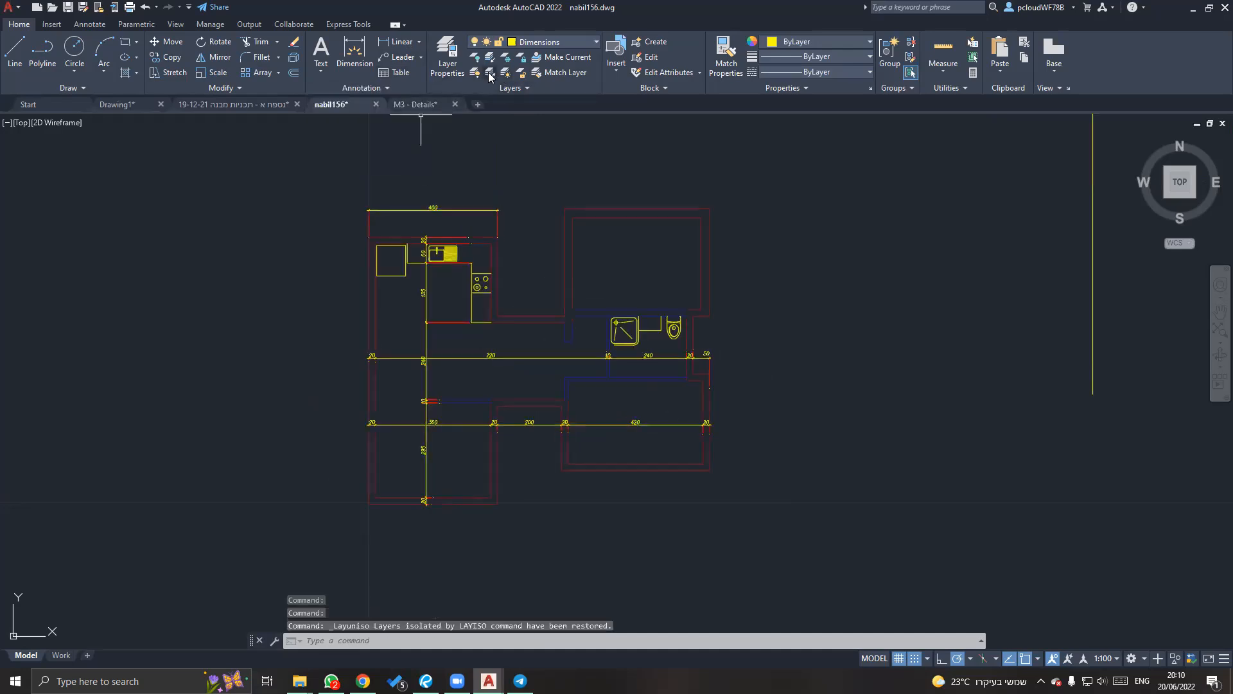
left_click(505, 72)
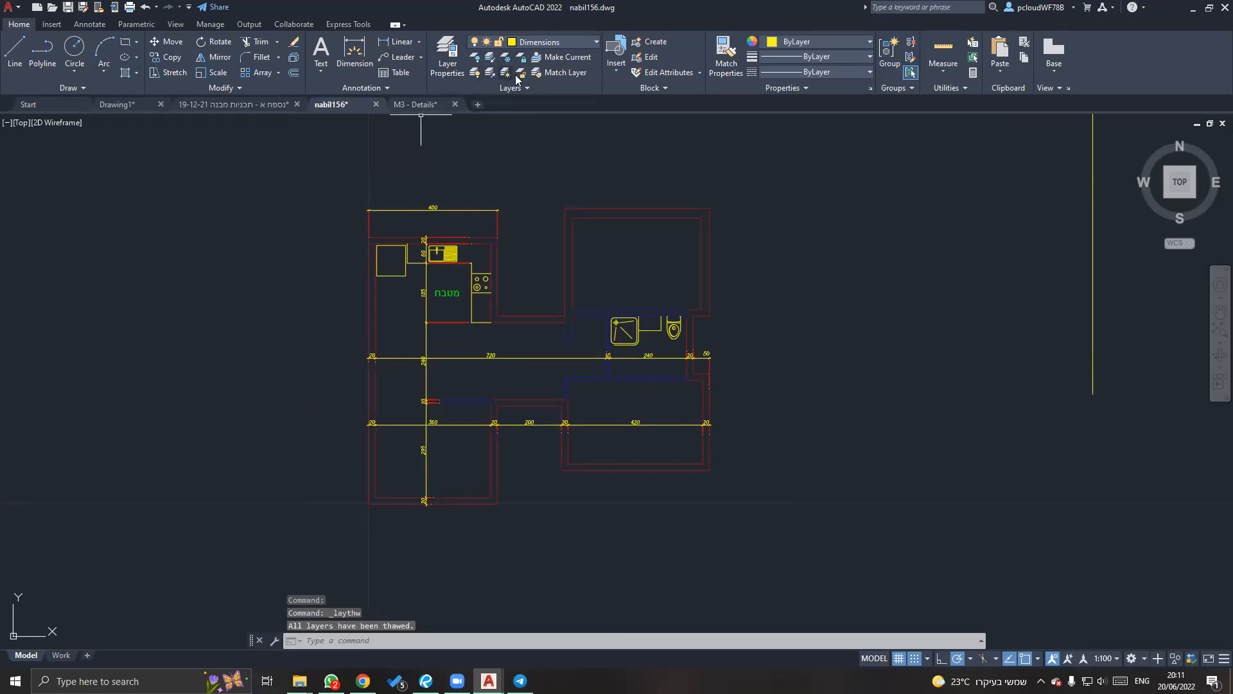
key("Escape")
key("Escape")
middle_click_drag(475, 316, 523, 315)
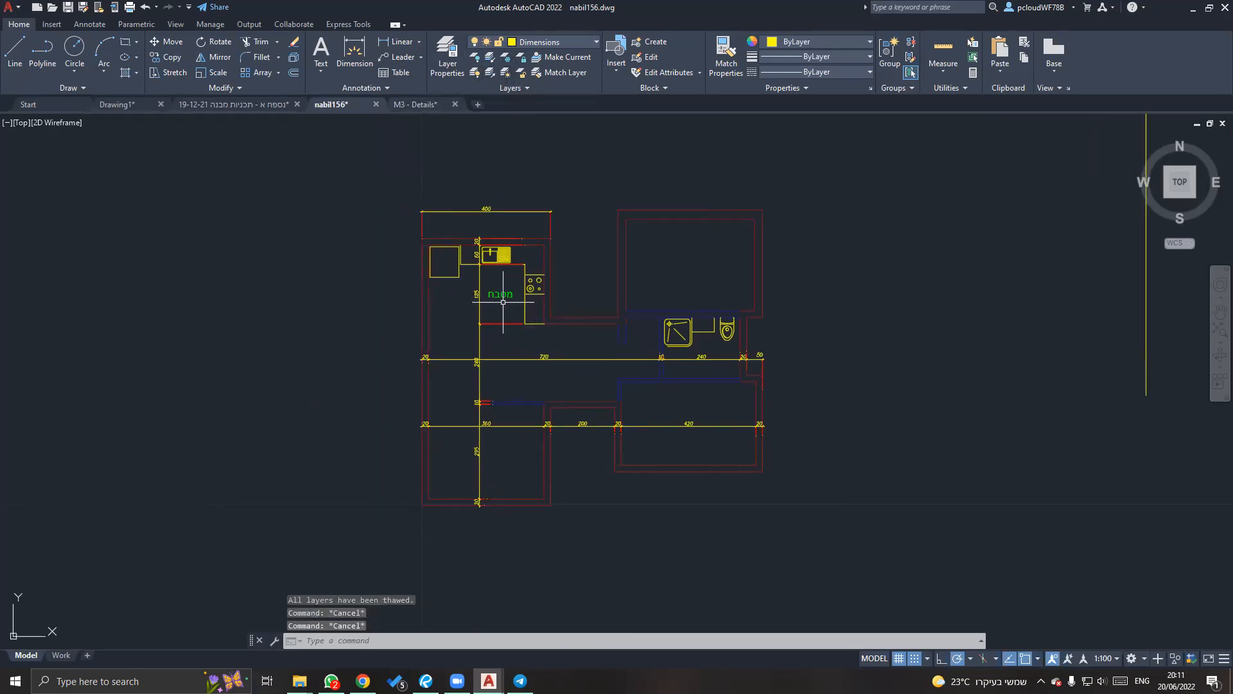
Copy the מטבח label into the bathroom, placing it below the fixtures and above the 240 dimension.
left_click(503, 302)
left_click(489, 289)
scroll(695, 341, "up", 5)
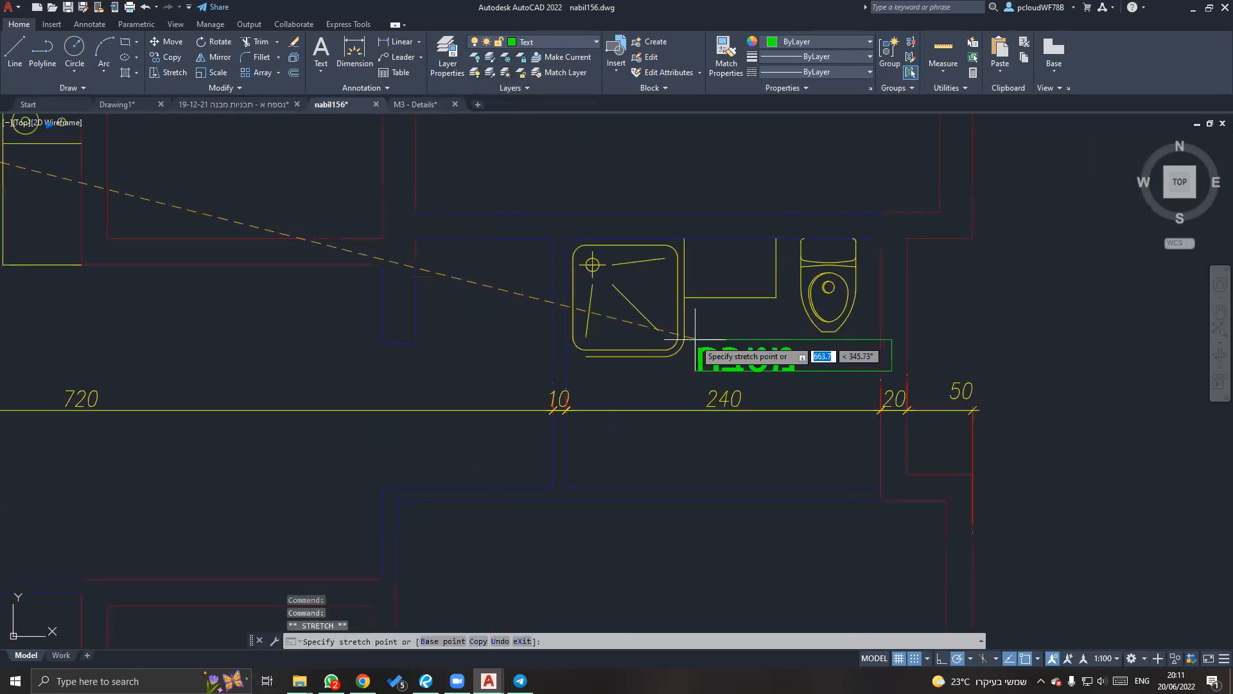
scroll(695, 339, "up", 2)
key("Escape")
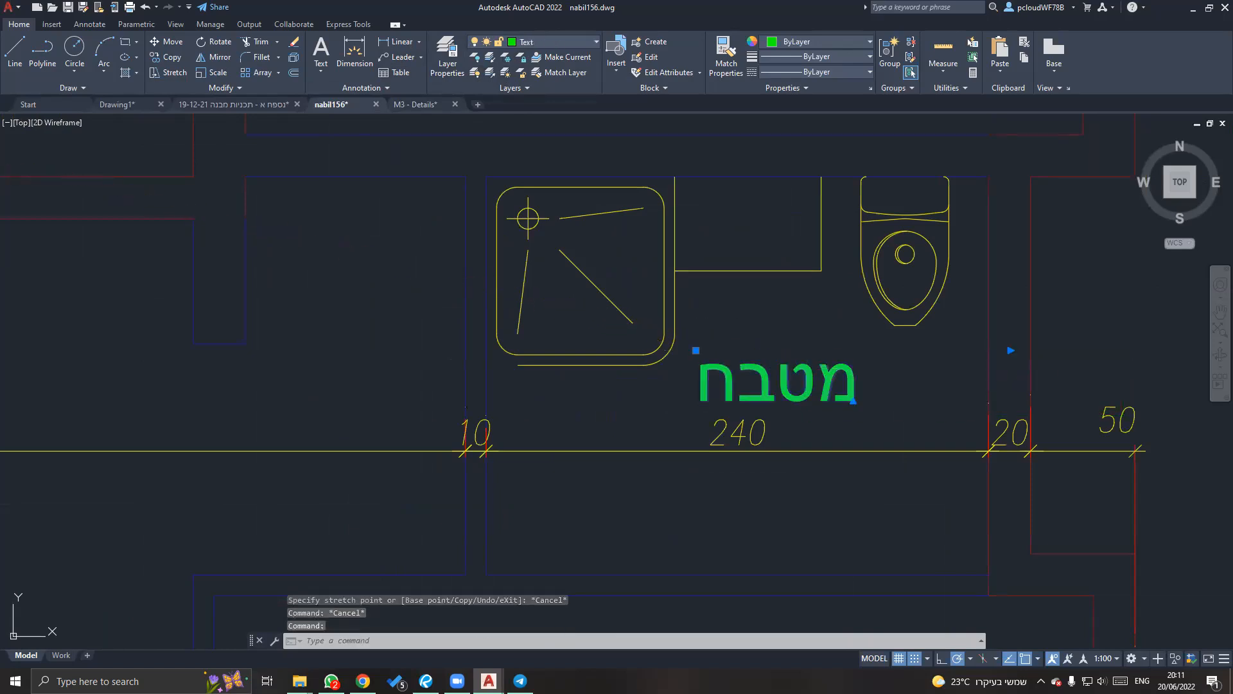
Change the bathroom label's text to שירותים.
double_click(800, 377)
type("ahru,op")
key("BackSpace")
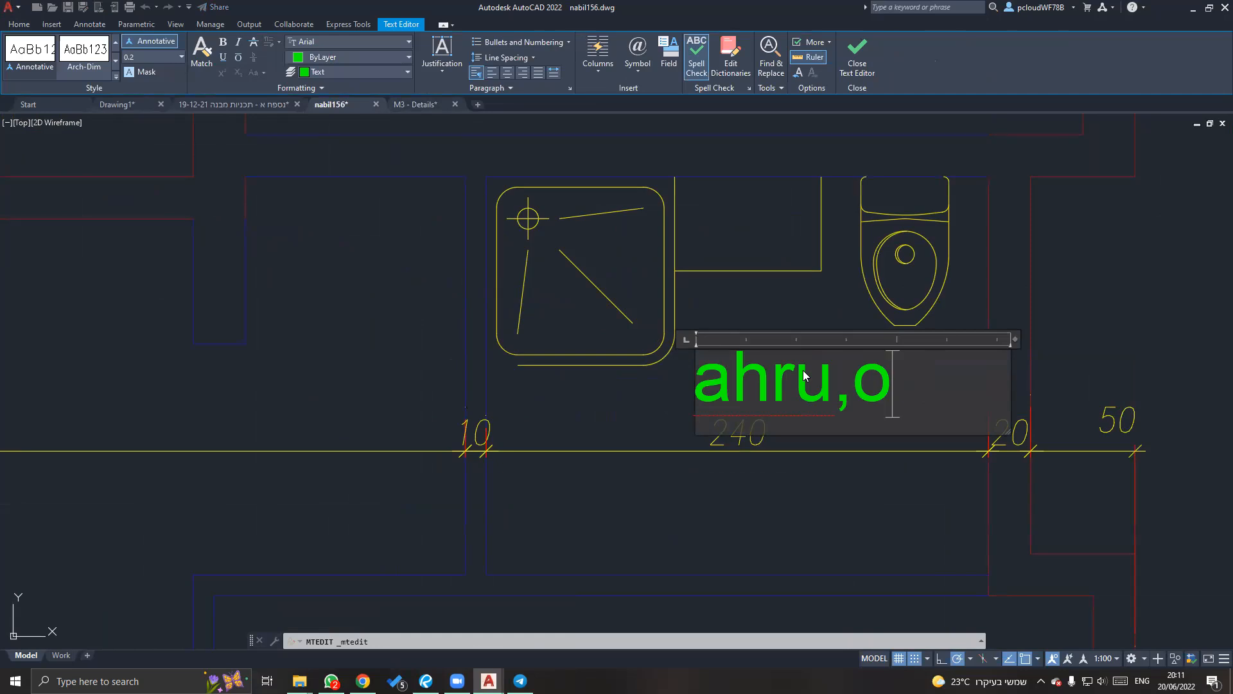
key("ctrl+a")
key("F10")
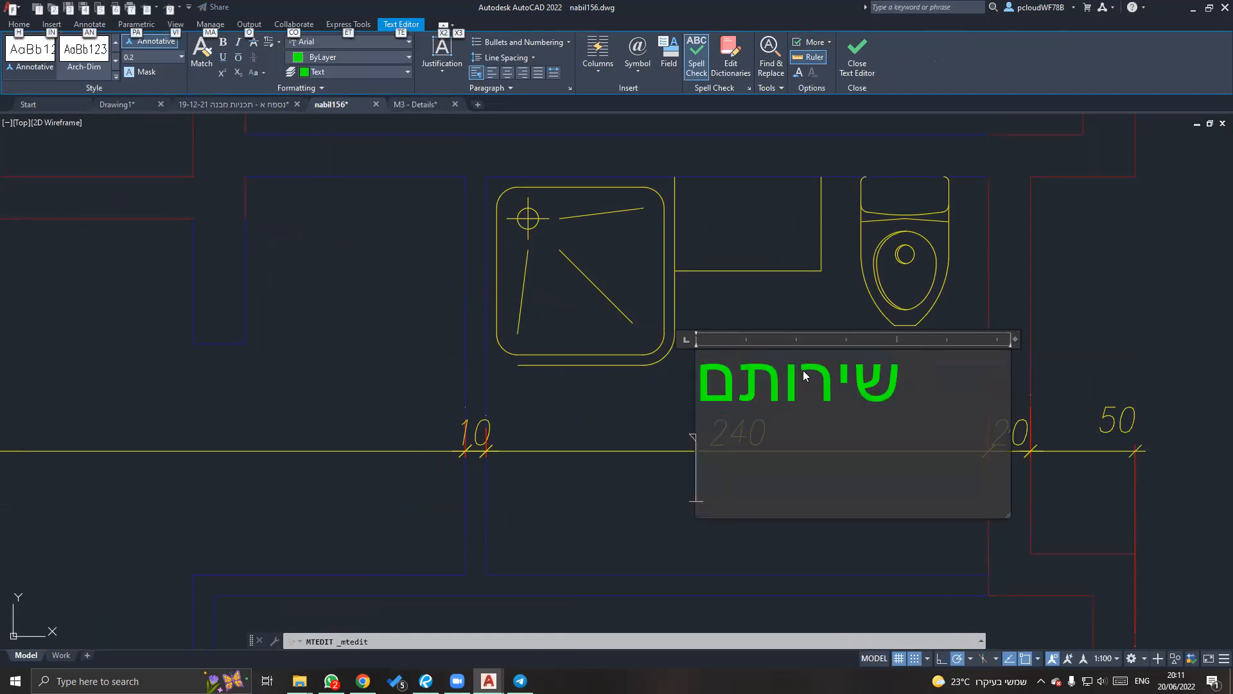
left_click(748, 386)
type("י")
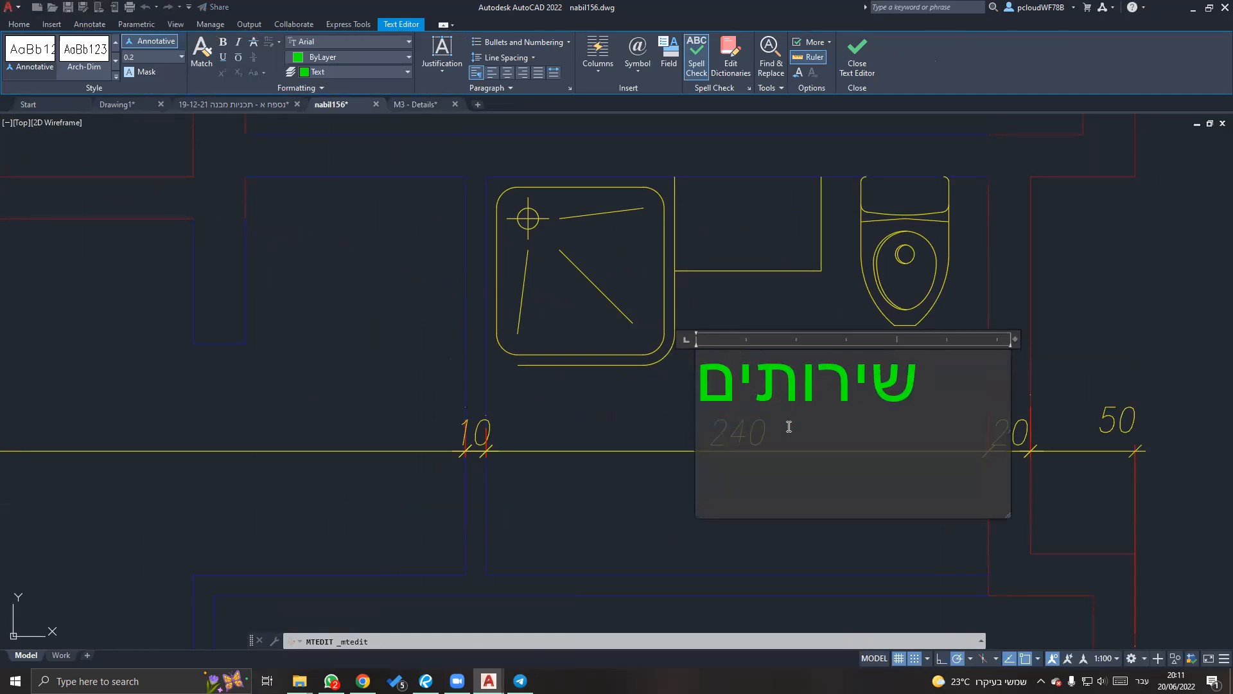
left_click(642, 442)
scroll(652, 424, "down", 6)
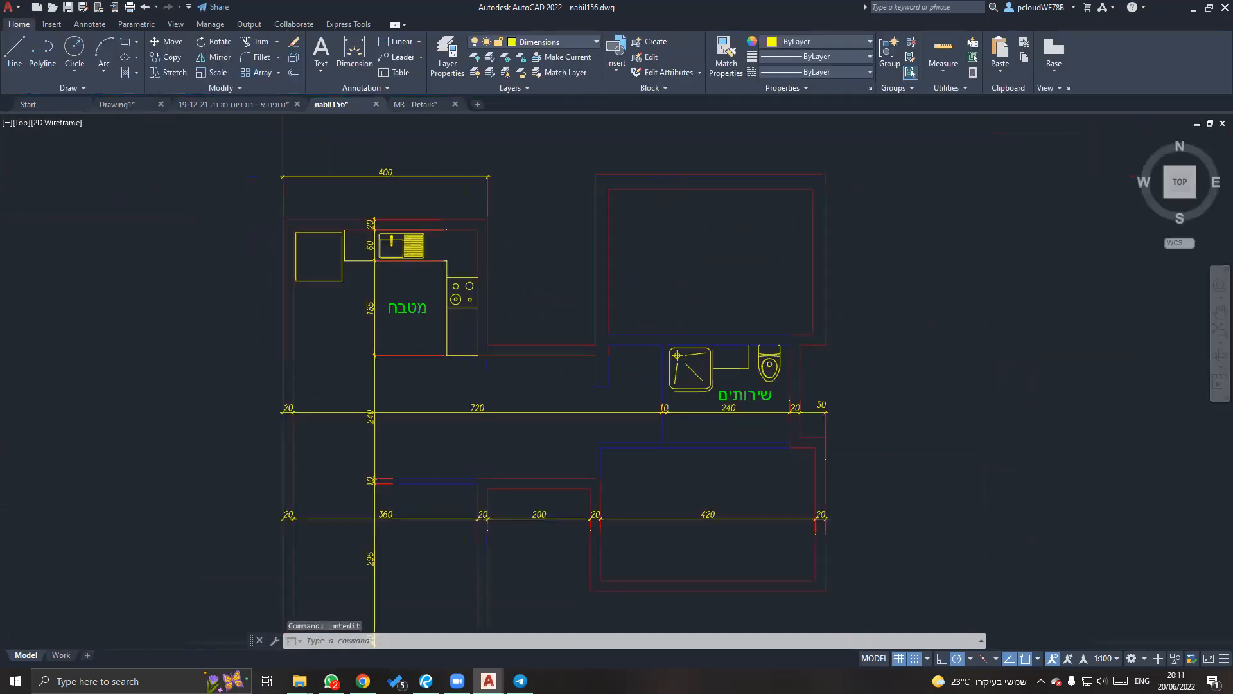
Set the layer override for new dimensions to Dimensions.
middle_click_drag(613, 445, 590, 446)
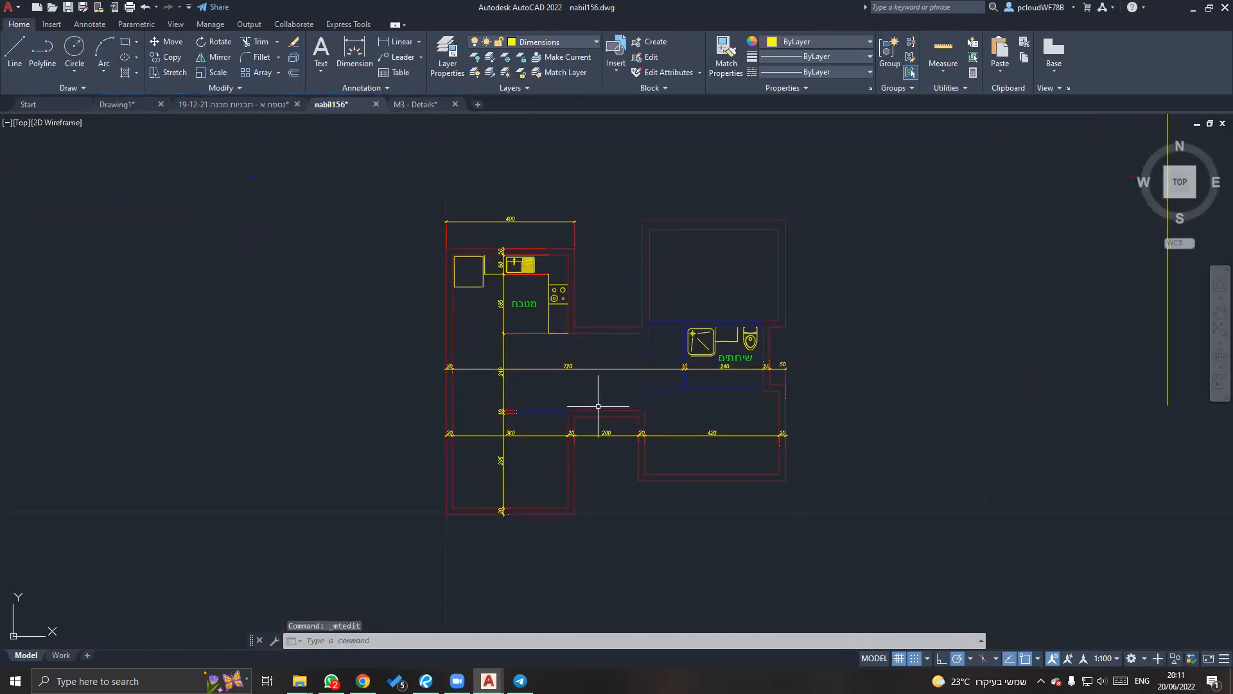
left_click(615, 389)
left_click(570, 350)
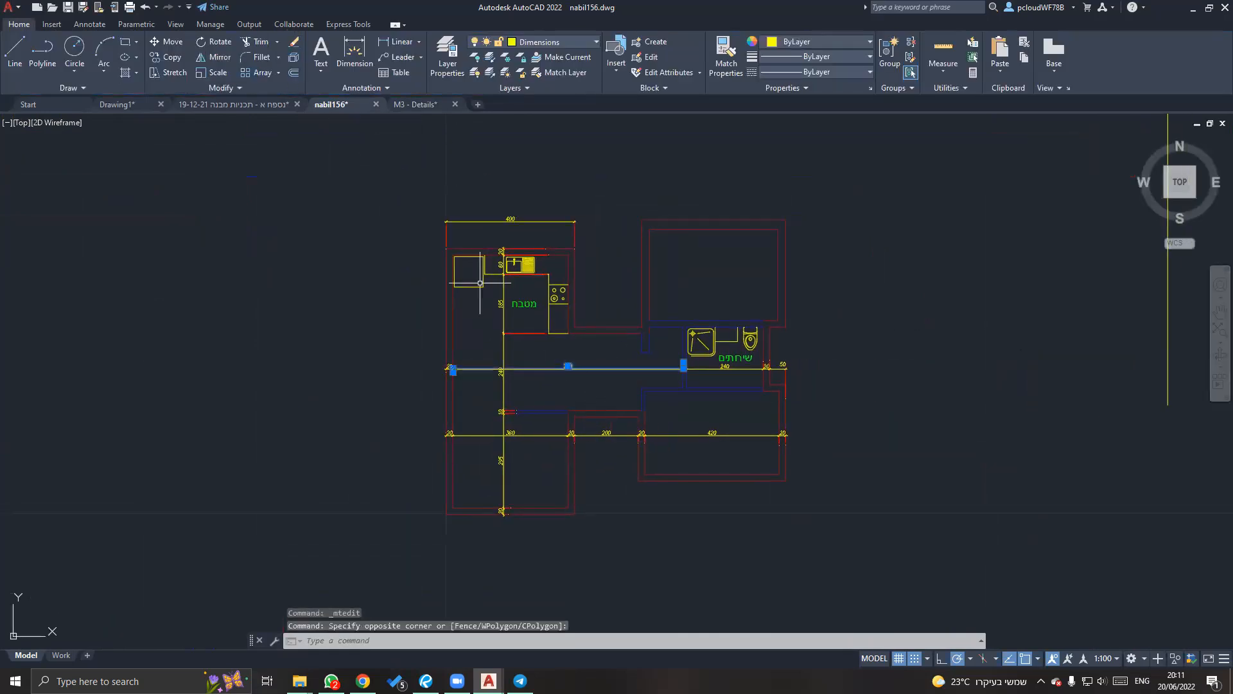
key("Escape")
left_click(95, 24)
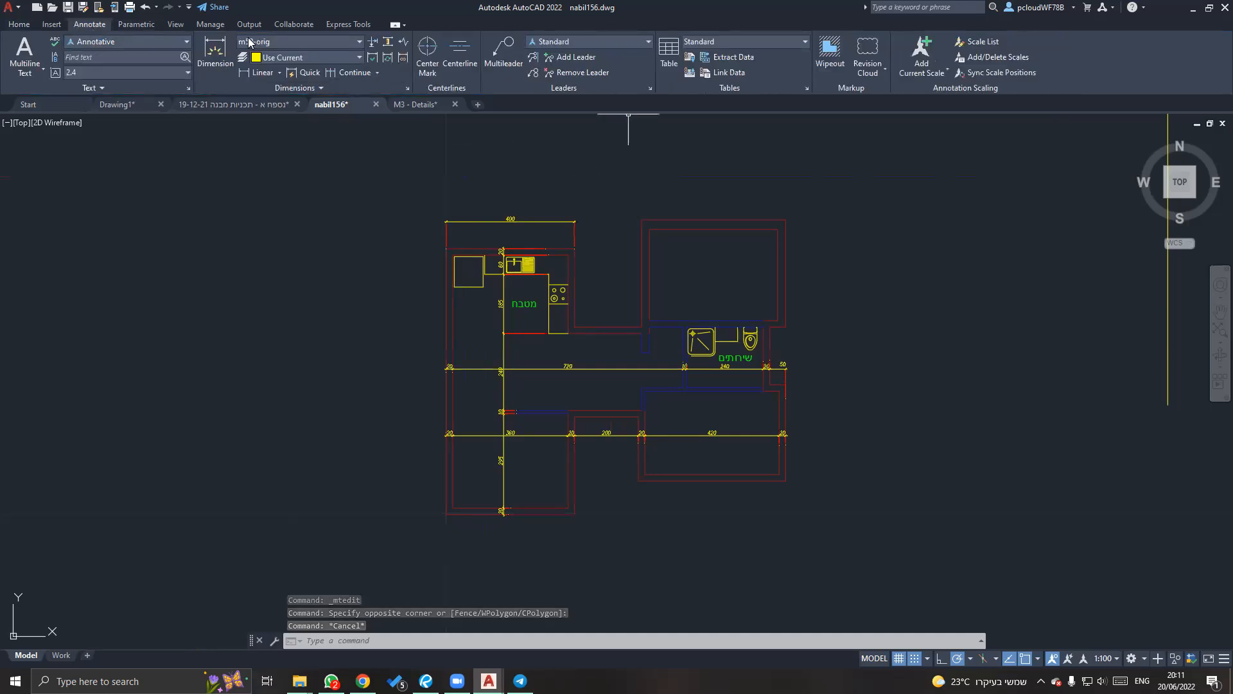
left_click(309, 57)
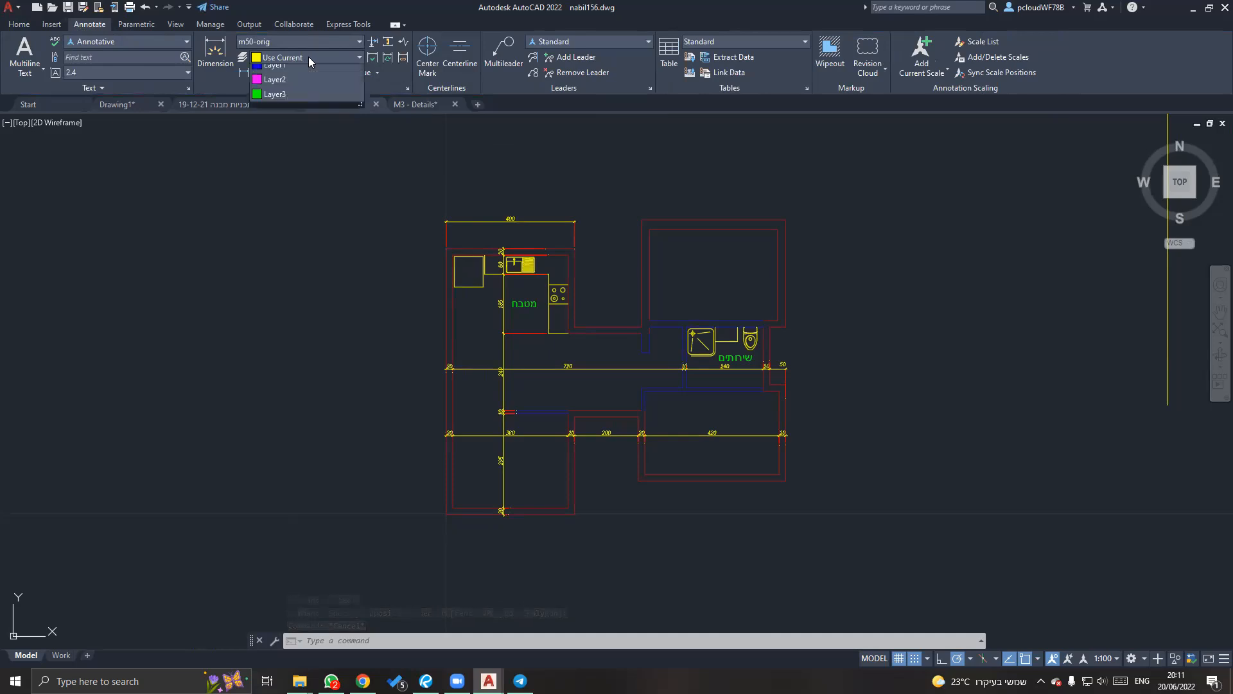
left_click(289, 176)
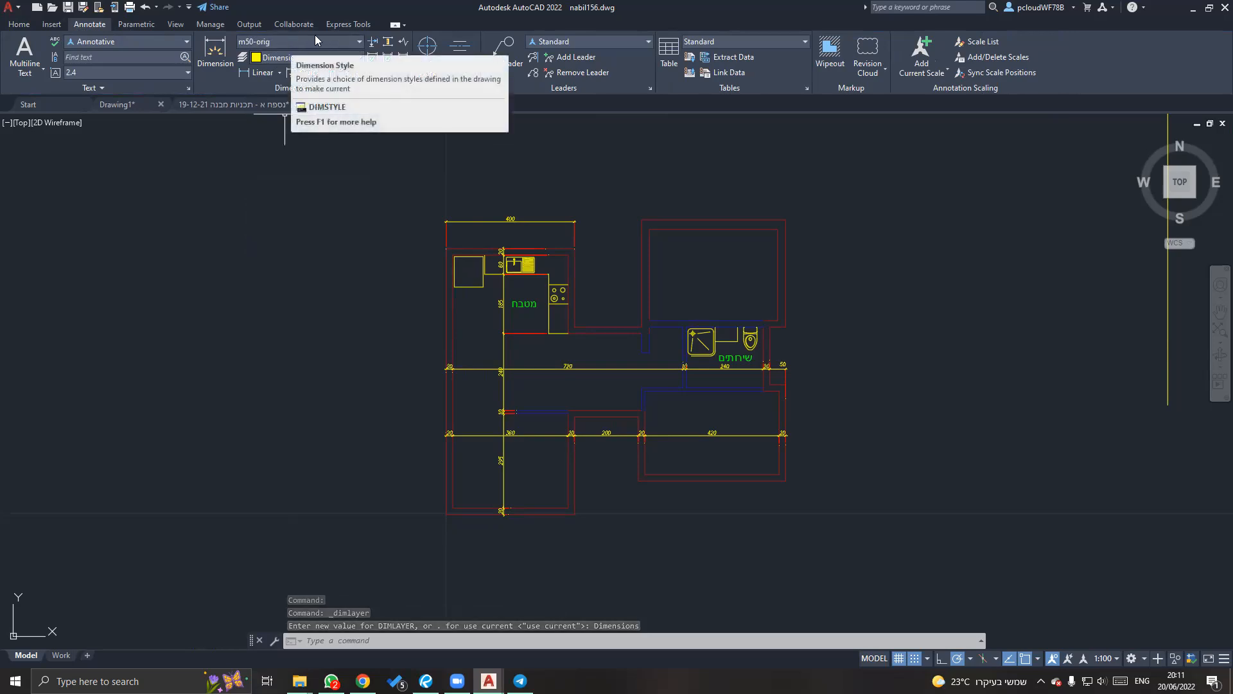
Add a linear dimension for the thickness of the bottom wall of the room with the 420 dimension.
left_click(258, 71)
left_click(722, 443)
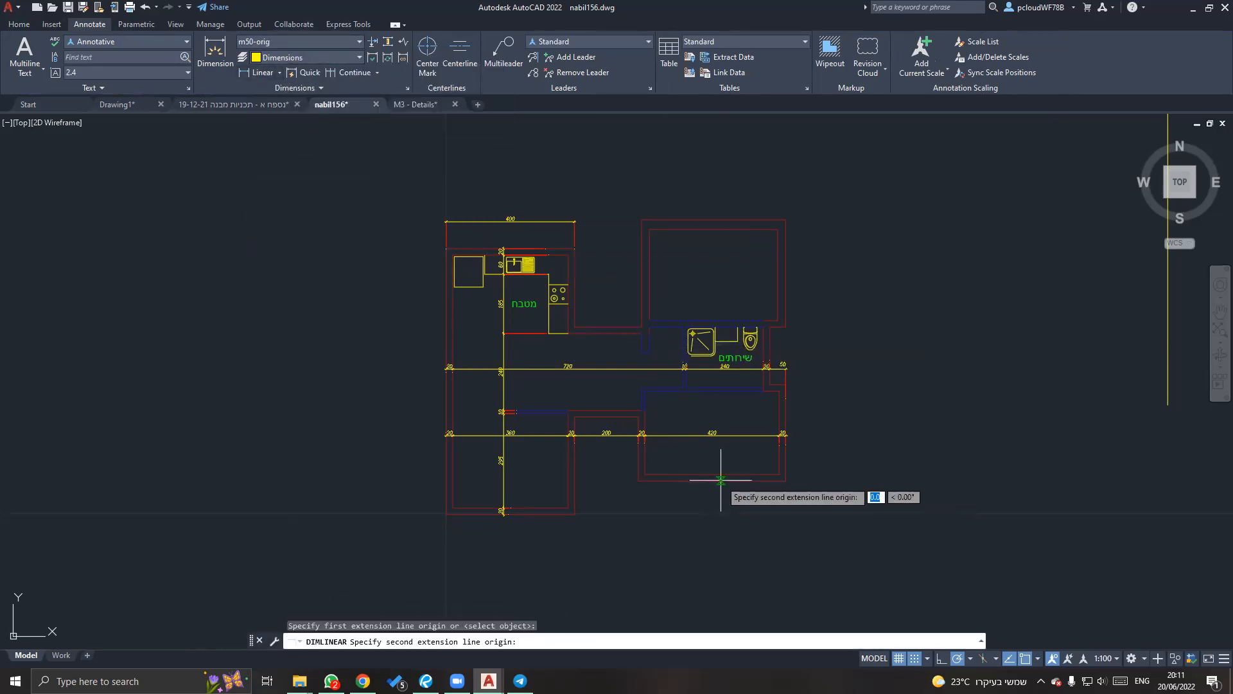
left_click(723, 480)
scroll(688, 460, "up", 5)
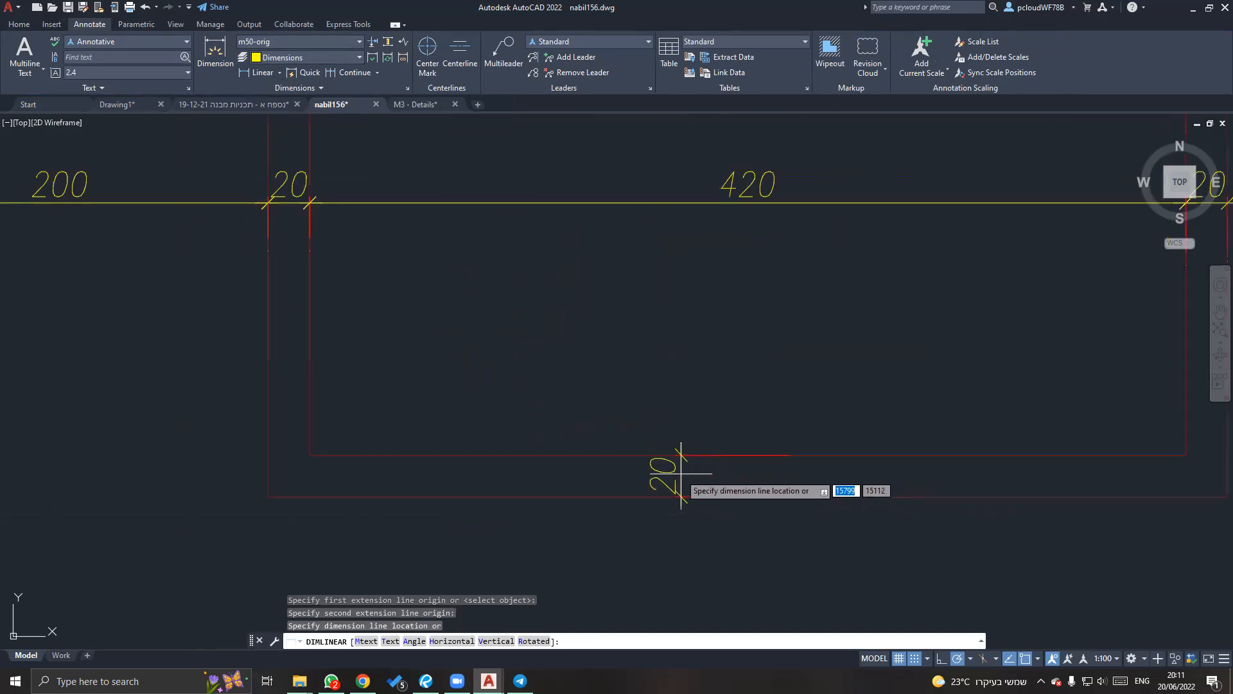
left_click(699, 477)
key("Escape")
Move the new wall-thickness dimension horizontally along the bottom wall, toward the room's inner left corner.
scroll(699, 477, "down", 3)
left_click(684, 467)
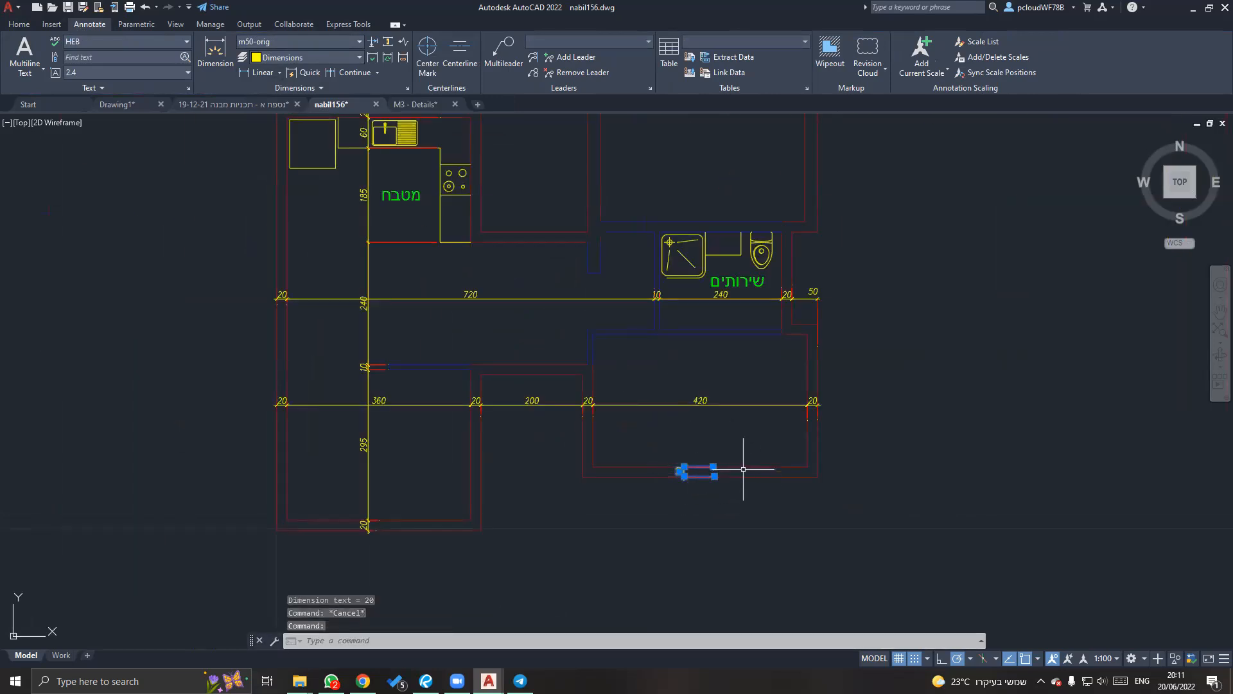
type("m")
key("Return")
left_click(685, 467)
scroll(685, 465, "up", 5)
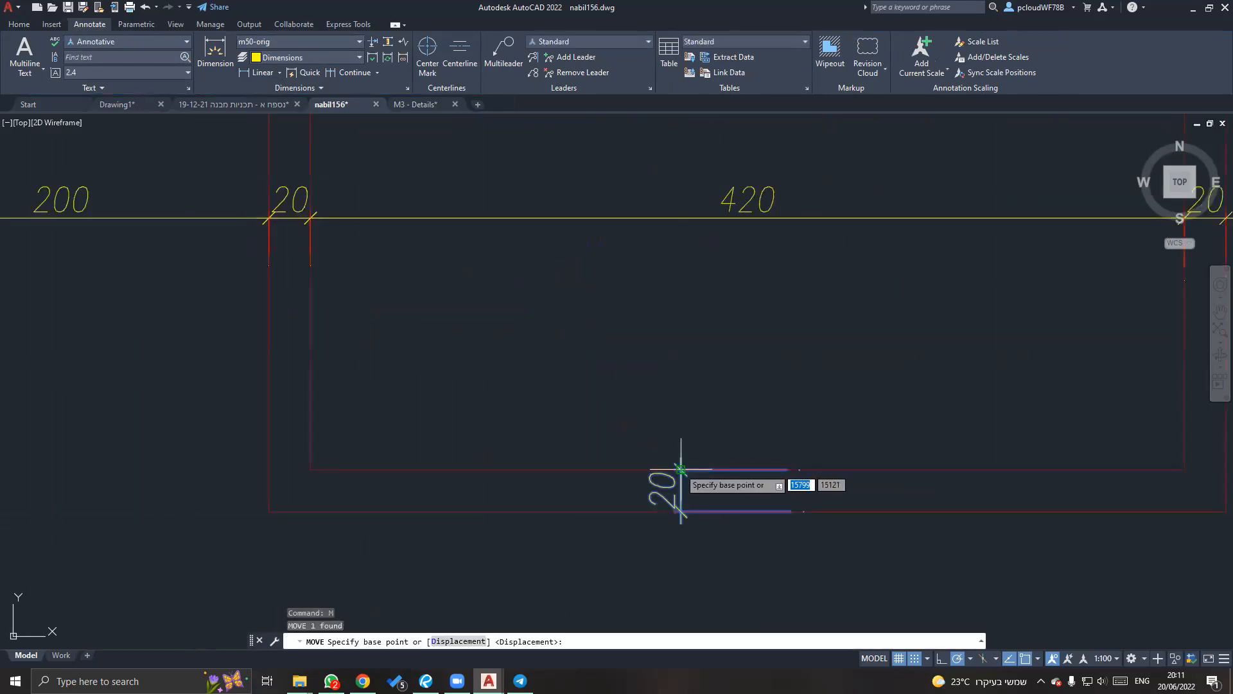
left_click(446, 470)
scroll(479, 466, "down", 4)
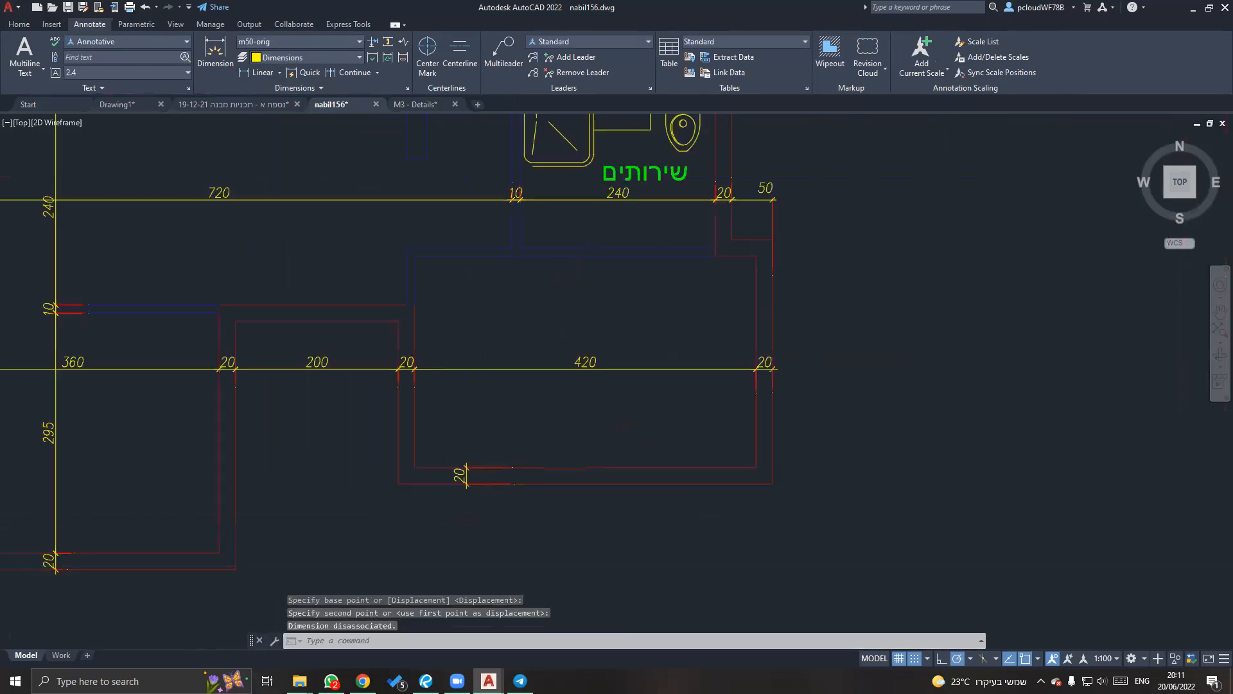
scroll(497, 458, "down", 4)
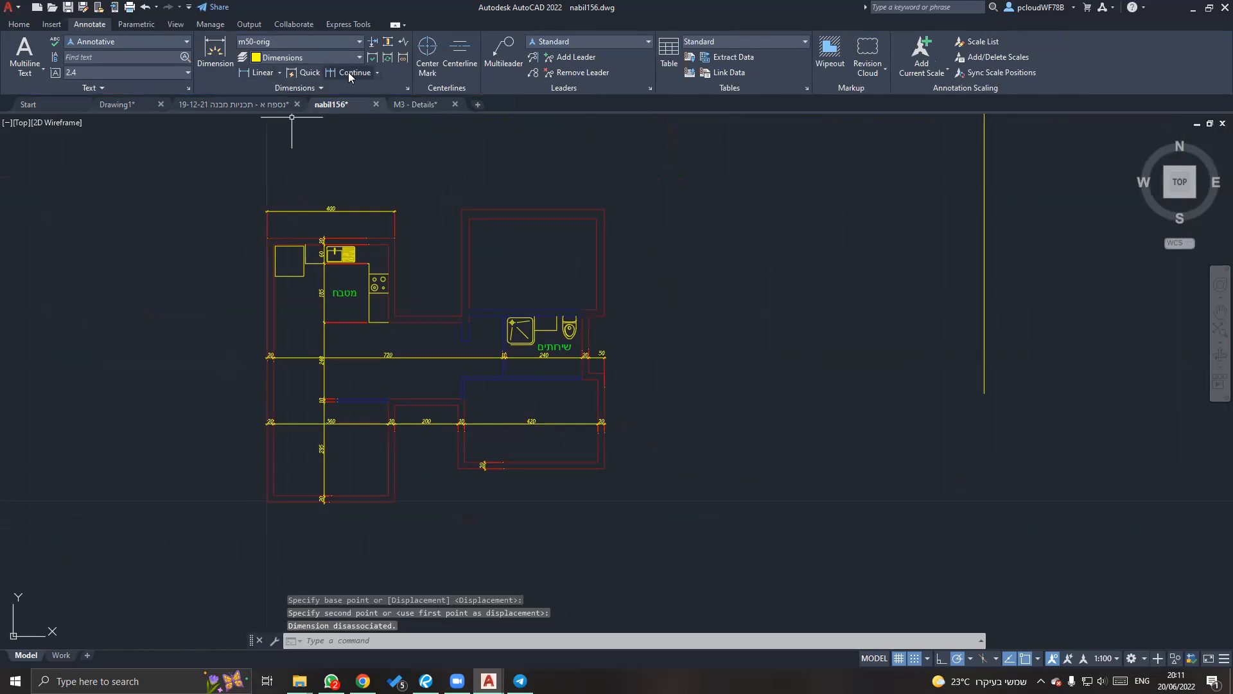
Raise the Meeting Controls volume to 43 in the Windows volume mixer and close the mixer.
right_click(1103, 680)
left_click(1121, 610)
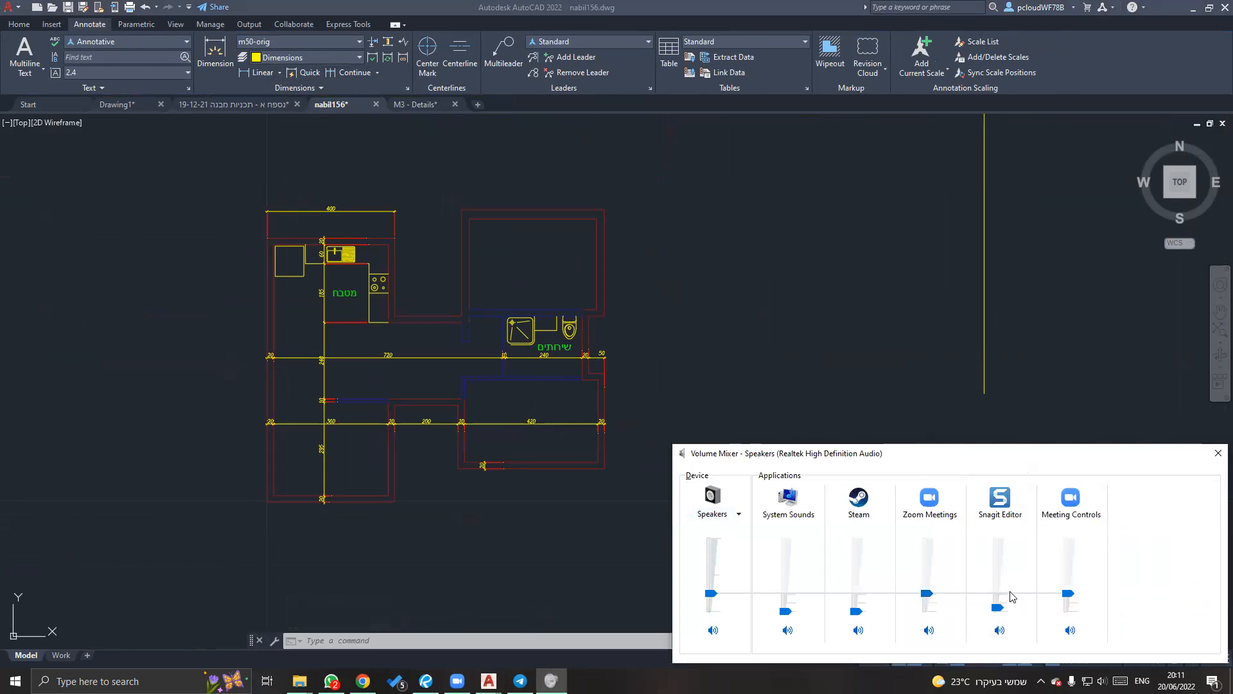
left_click_drag(1070, 598, 1070, 578)
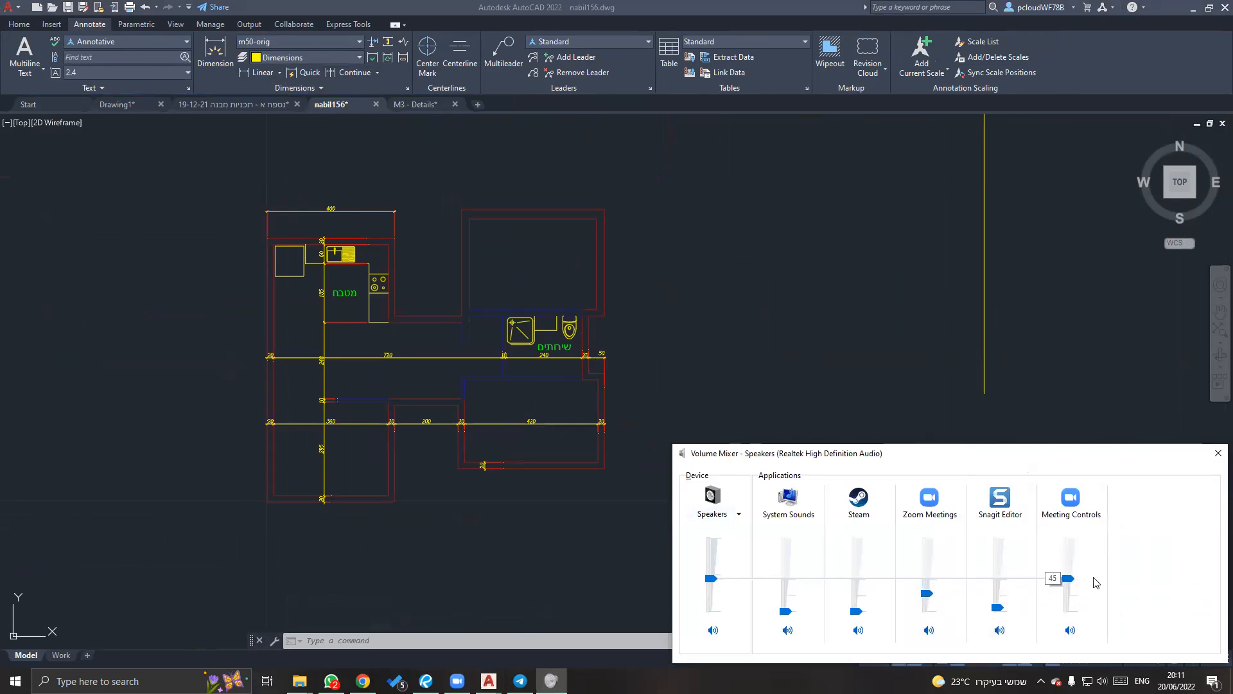
left_click(1218, 453)
middle_click_drag(695, 499, 908, 525)
key("Escape")
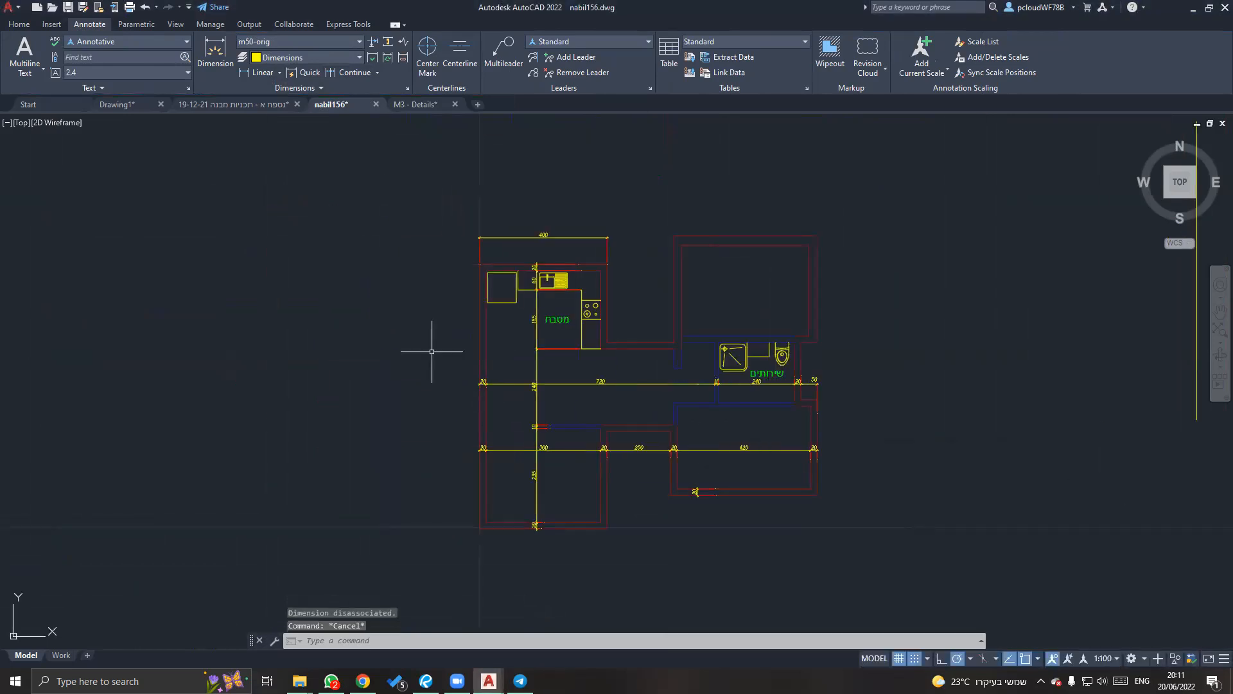
left_click(20, 24)
left_click(320, 71)
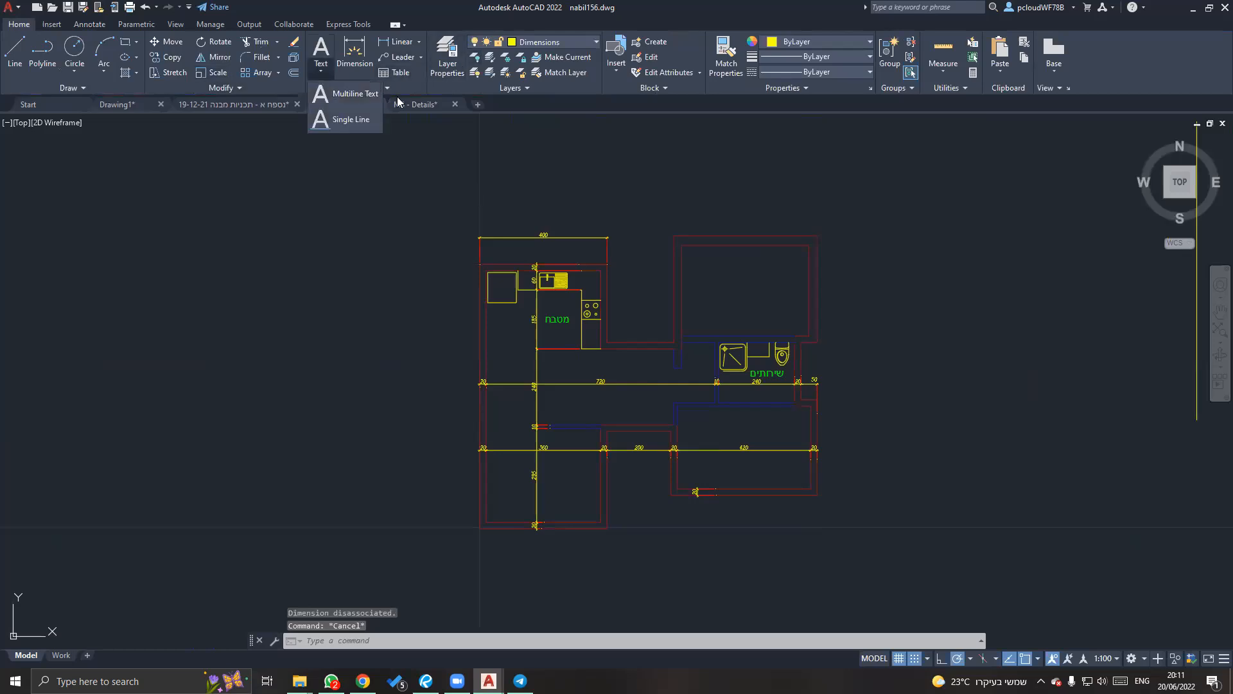
left_click(370, 96)
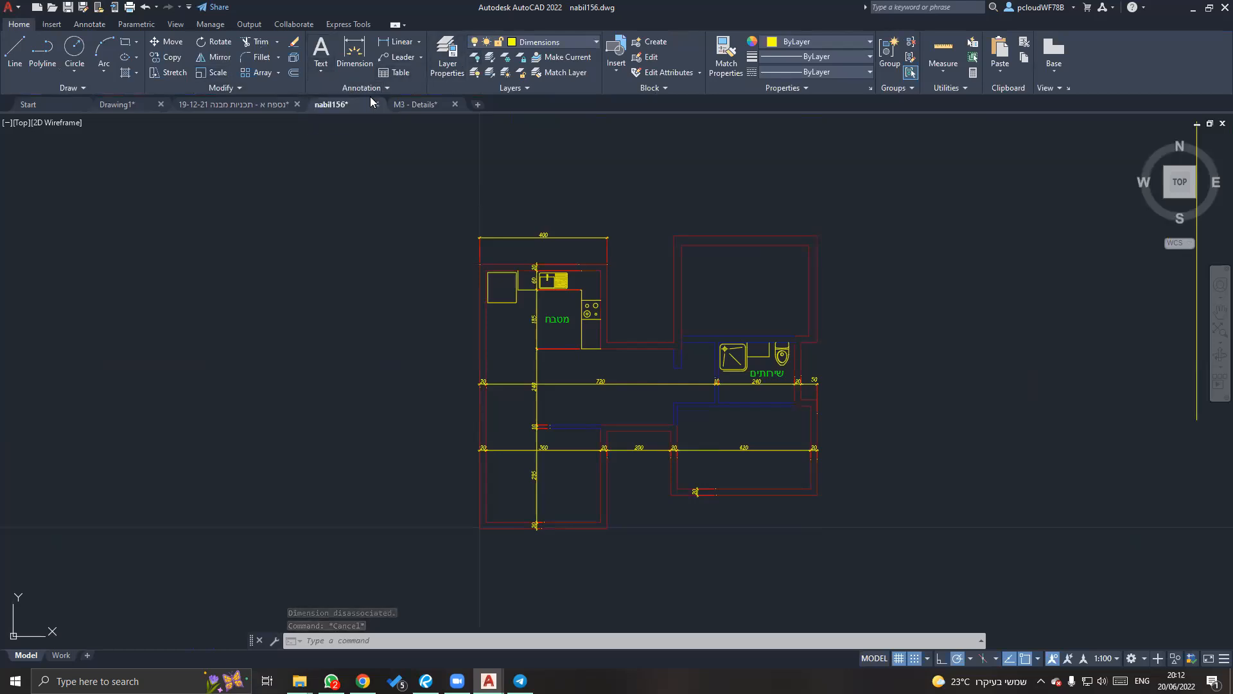
left_click(321, 72)
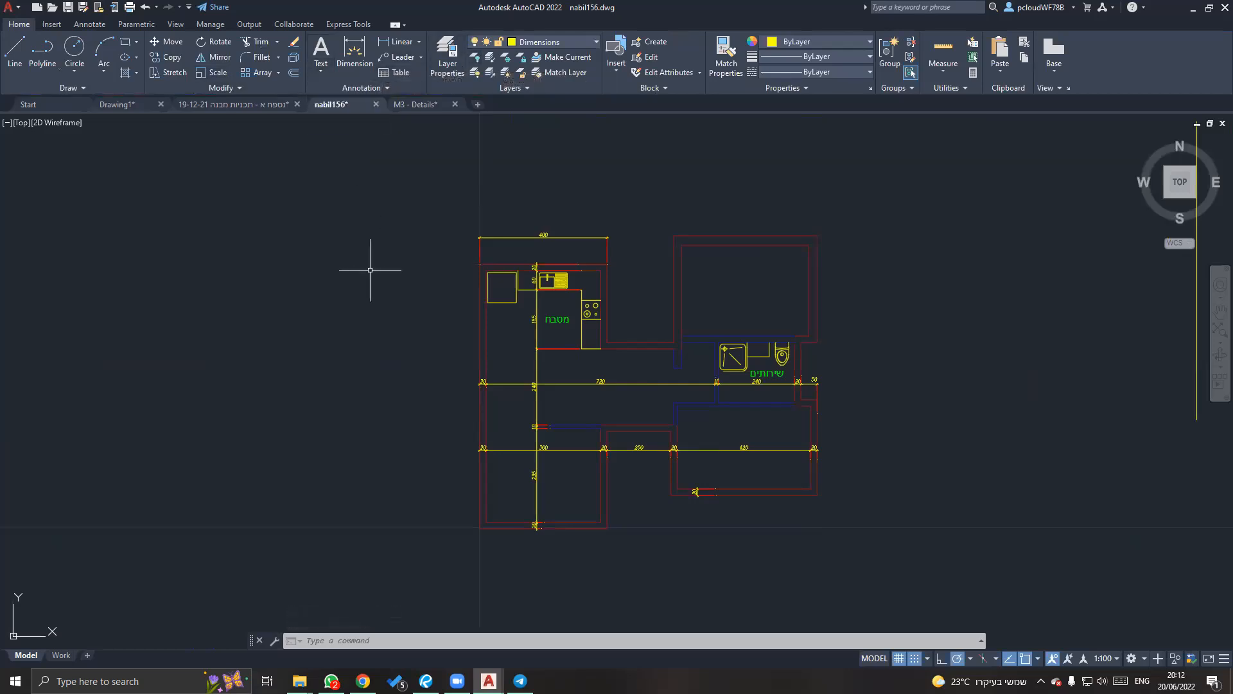
Switch to Chrome and search Google for "פונטים באוטוקאד בעברית".
left_click(363, 681)
left_click(302, 33)
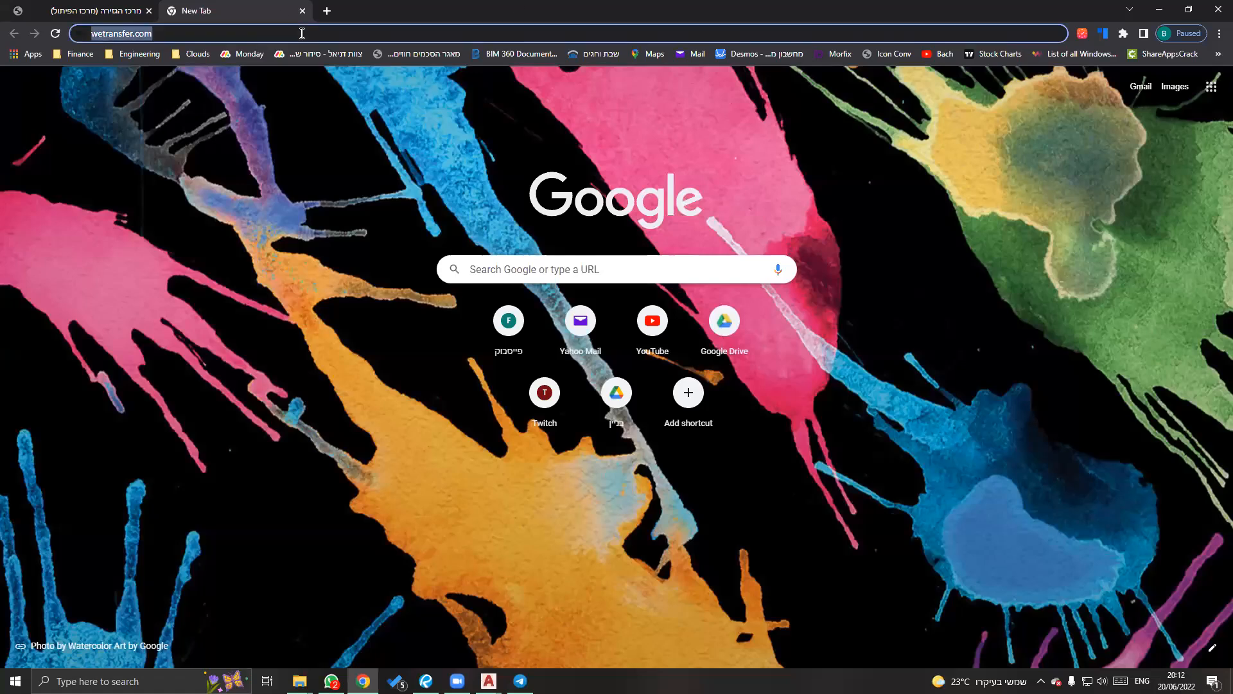
type("פו")
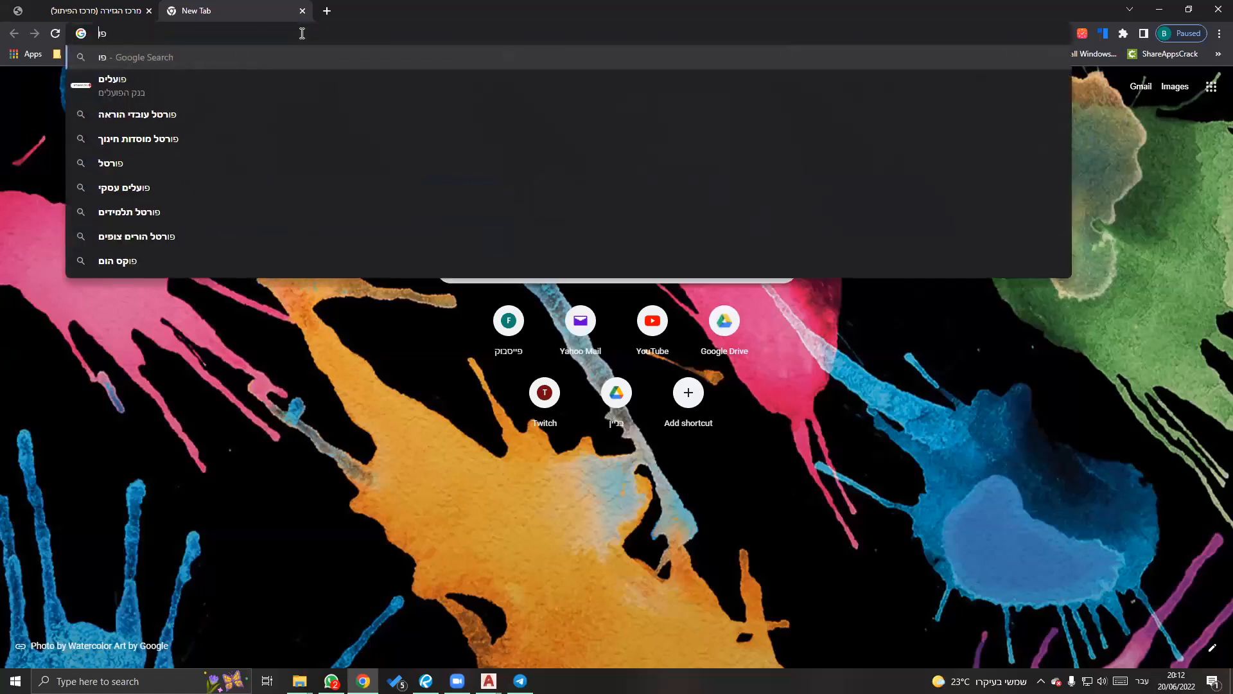
type("נטים באוטוקא")
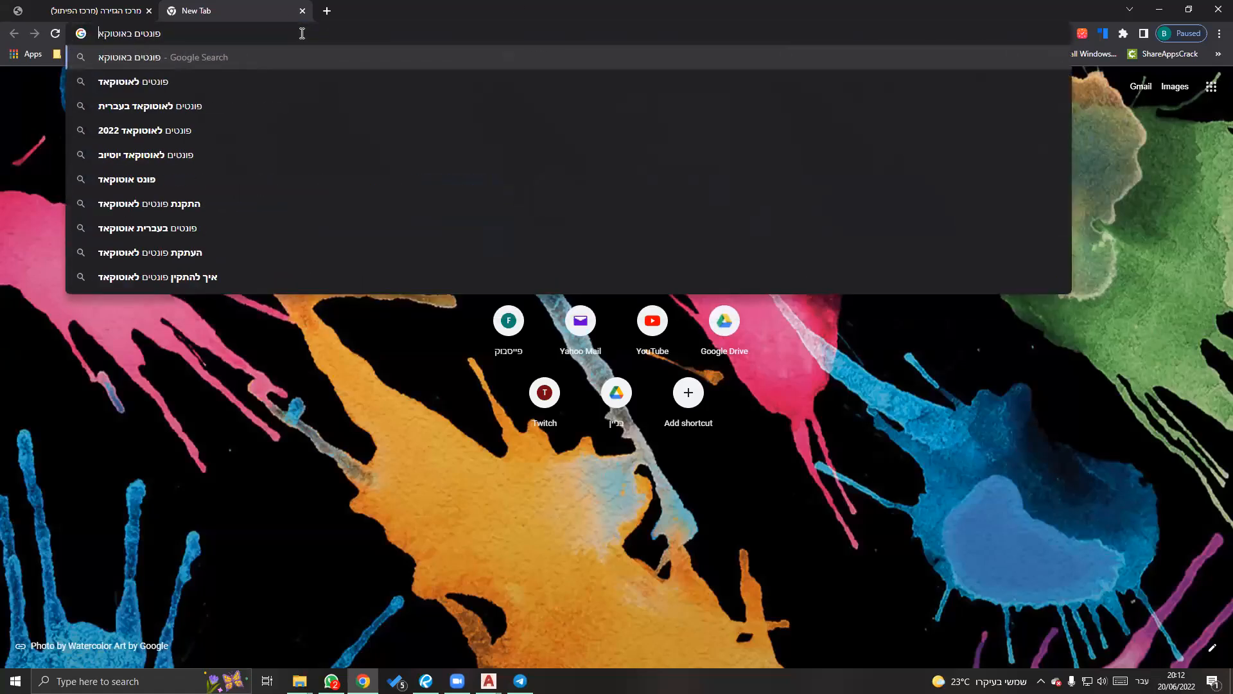
type("ד ב")
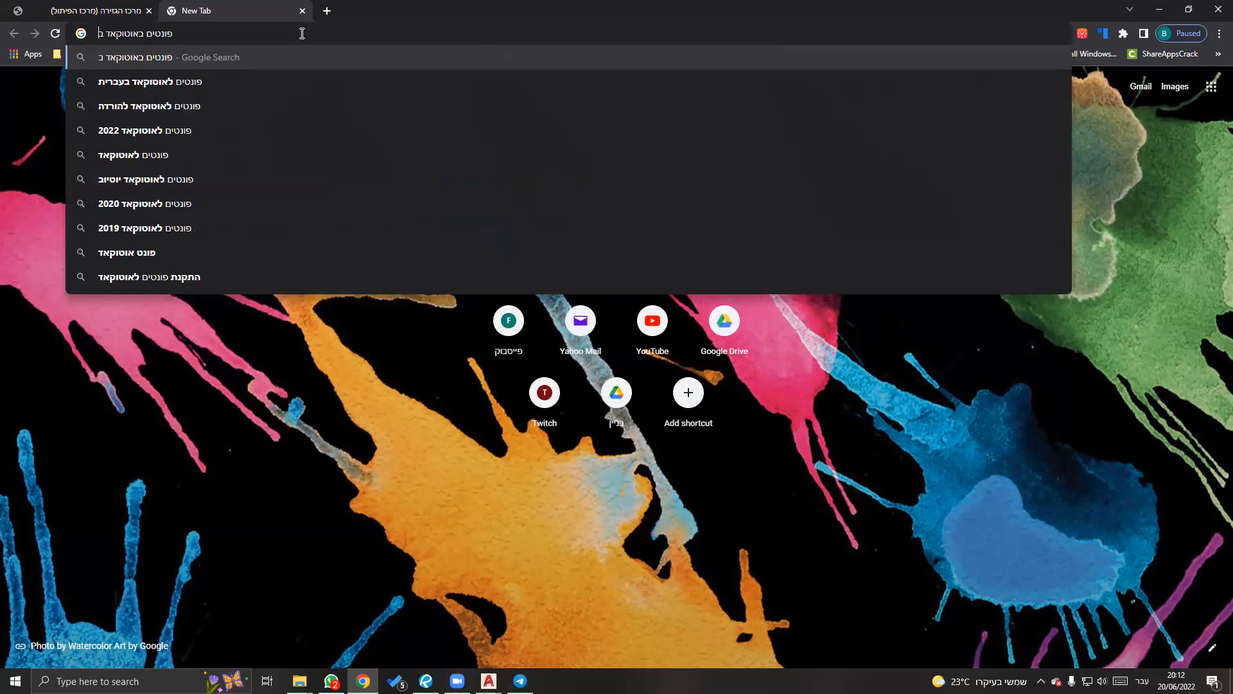
type("עברית")
key("Return")
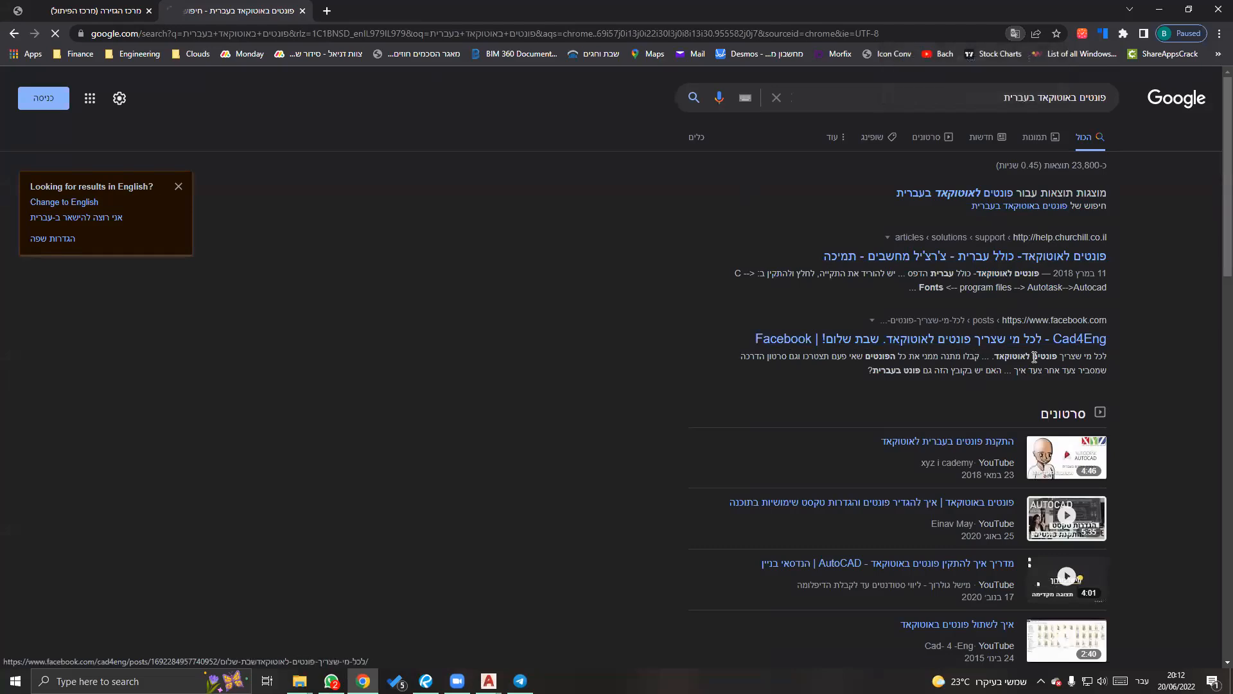
Open the Cad4Eng Facebook post about AutoCAD fonts and follow its MediaFire download link.
left_click(957, 339)
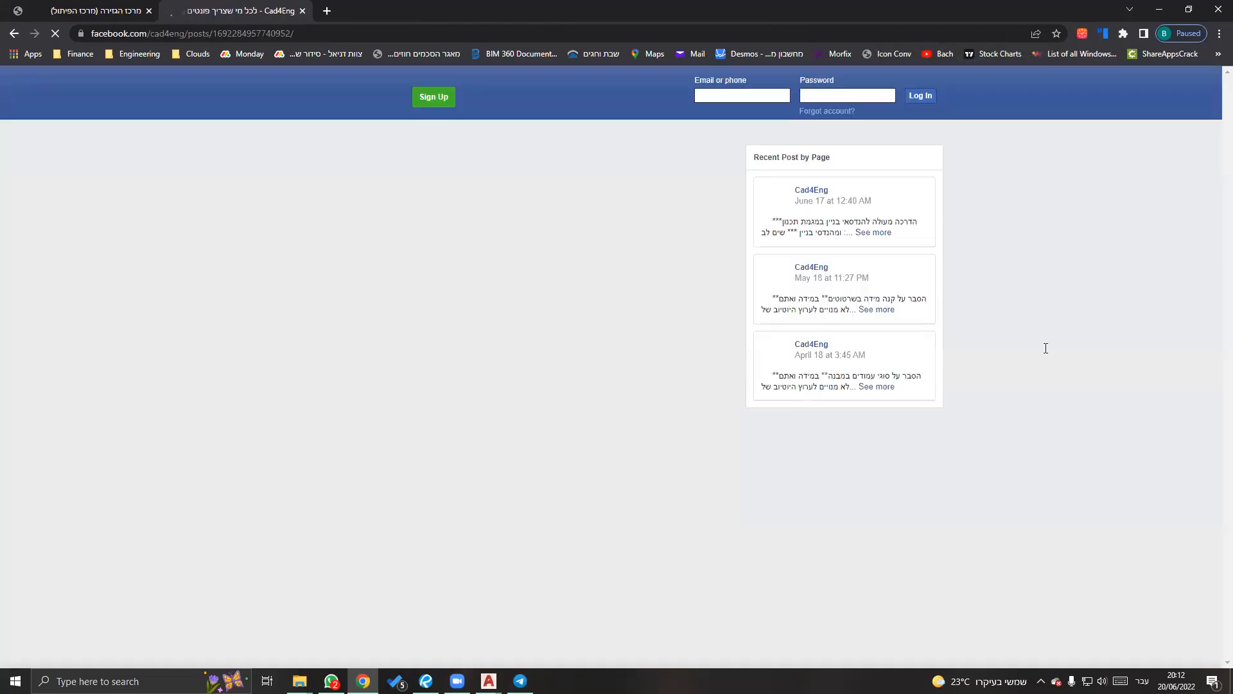
scroll(998, 340, "down", 1)
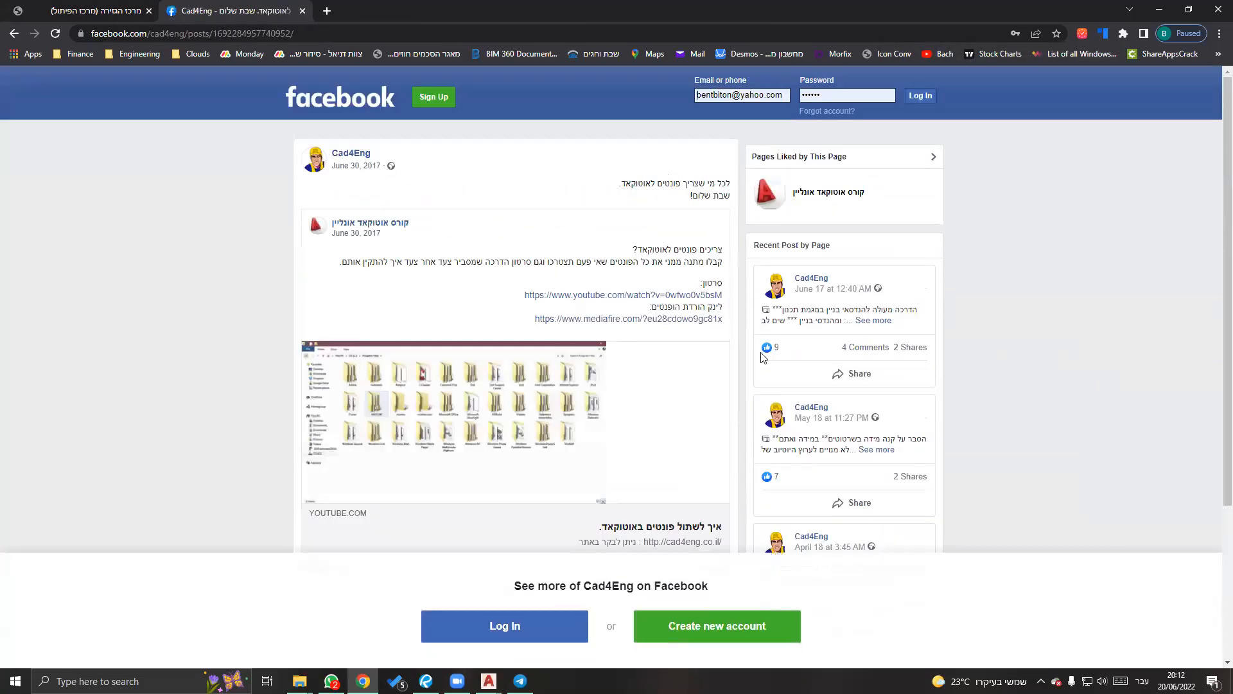
left_click(685, 318)
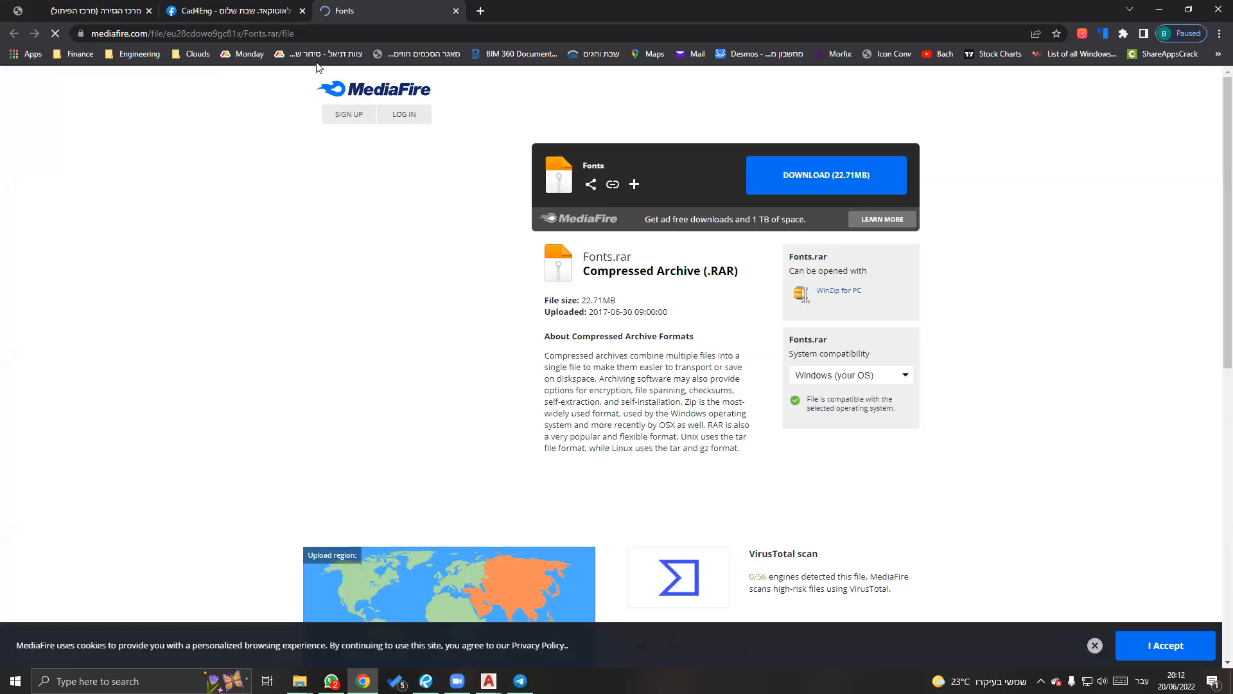
left_click(331, 681)
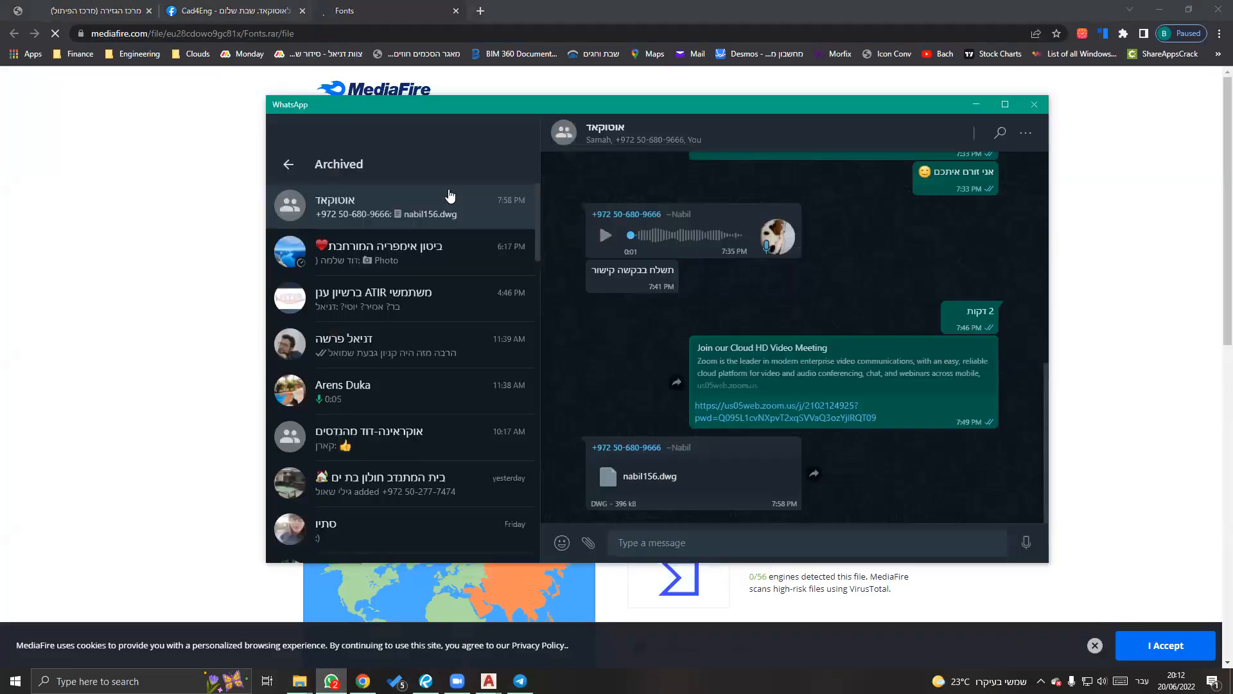
type("https://www.mediafire.com/file/eu28cdowo9gc81x/Fonts.rar/file")
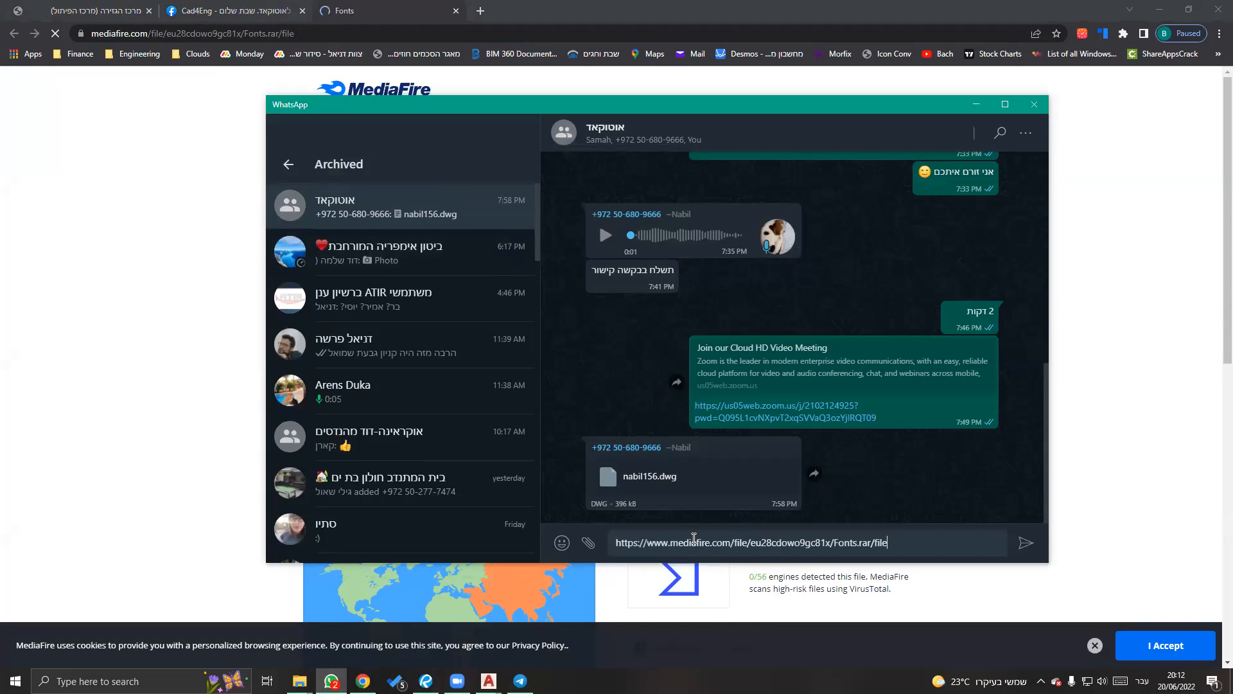
key("Return")
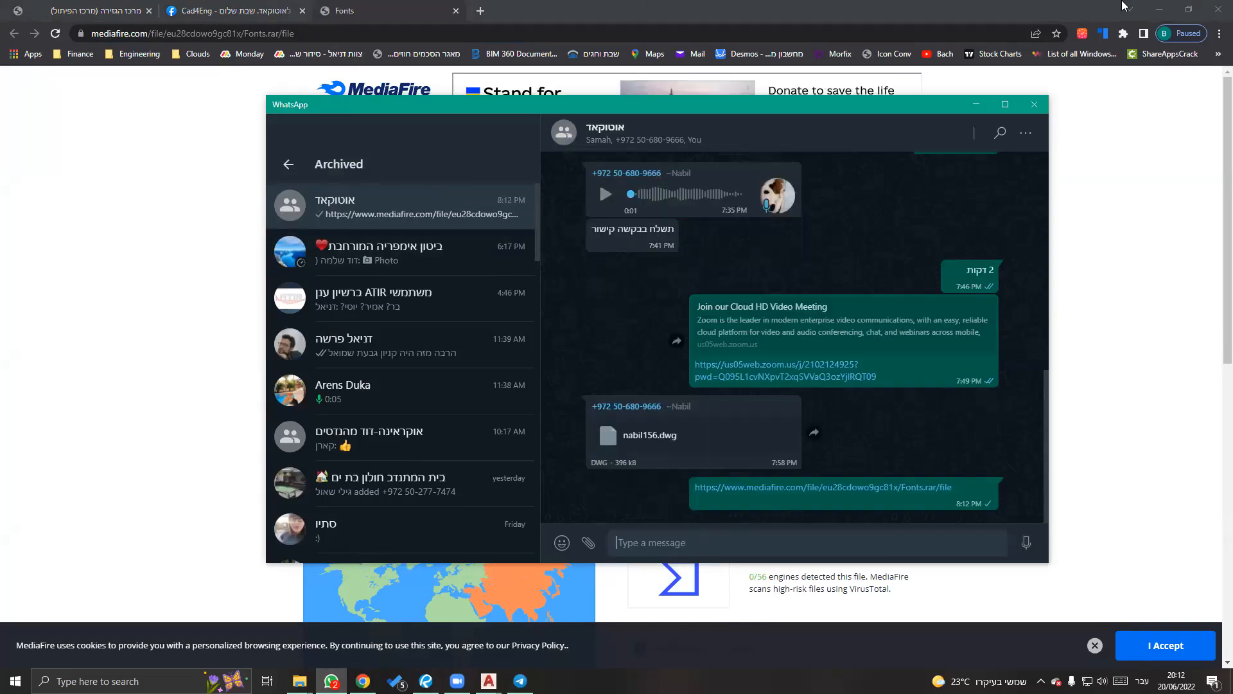
key("alt+Tab")
scroll(427, 345, "up", 3)
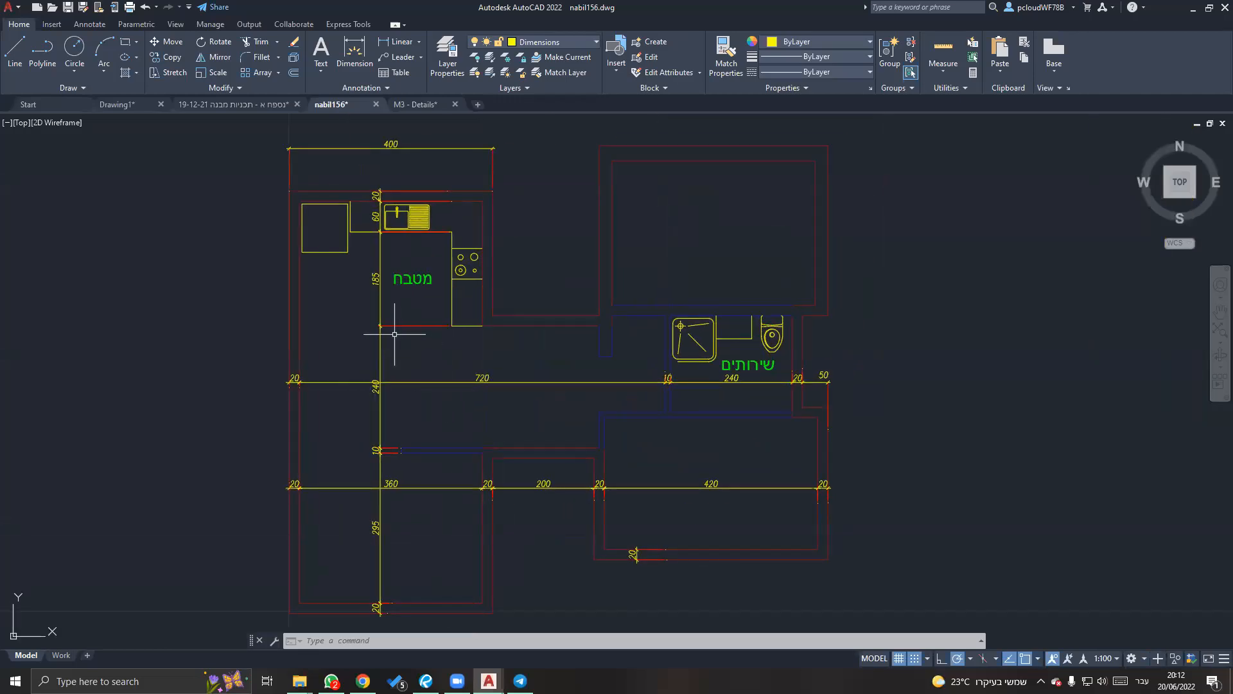
middle_click_drag(395, 335, 440, 300)
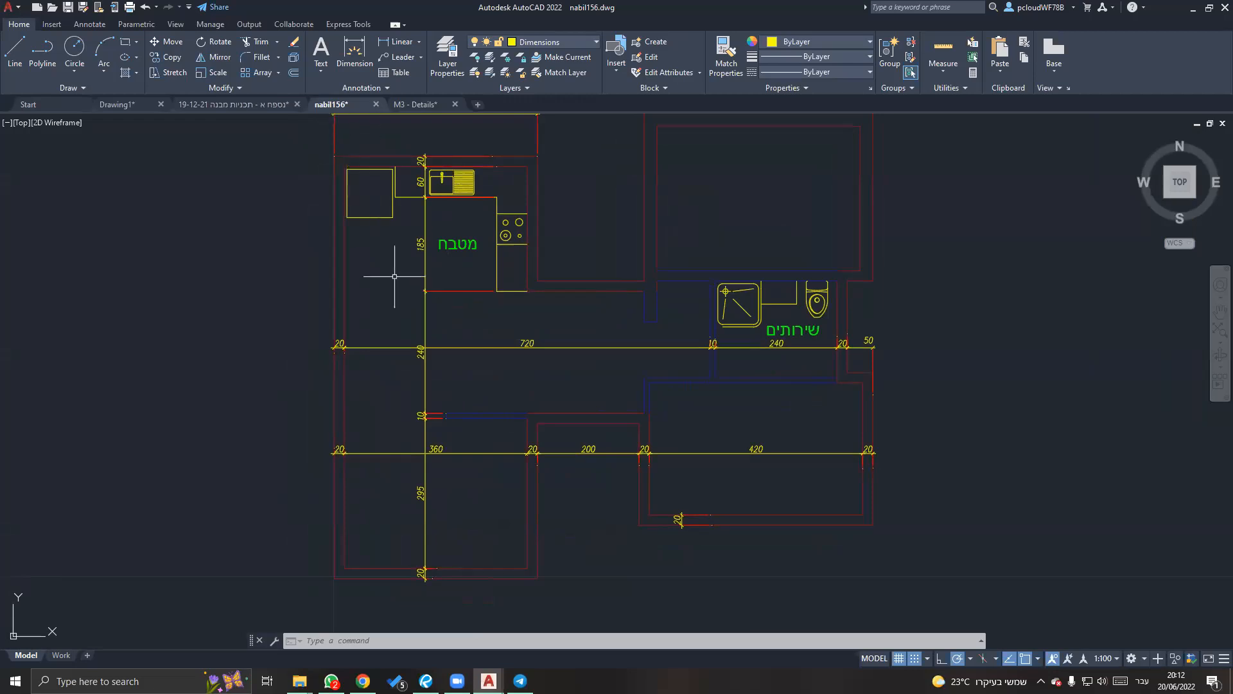
middle_click_drag(459, 243, 649, 303)
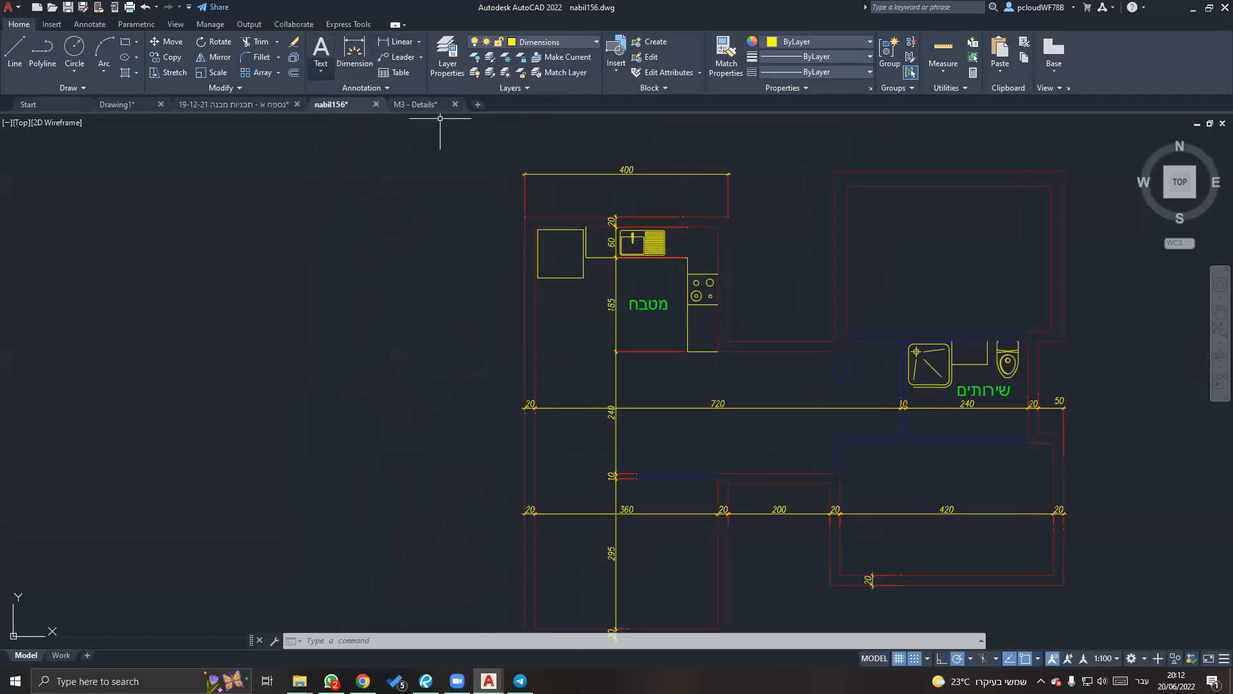
Switch back to Chrome, dismiss MediaFire's cookie notice on the Fonts.rar page and open the browser's downloads list.
left_click(363, 681)
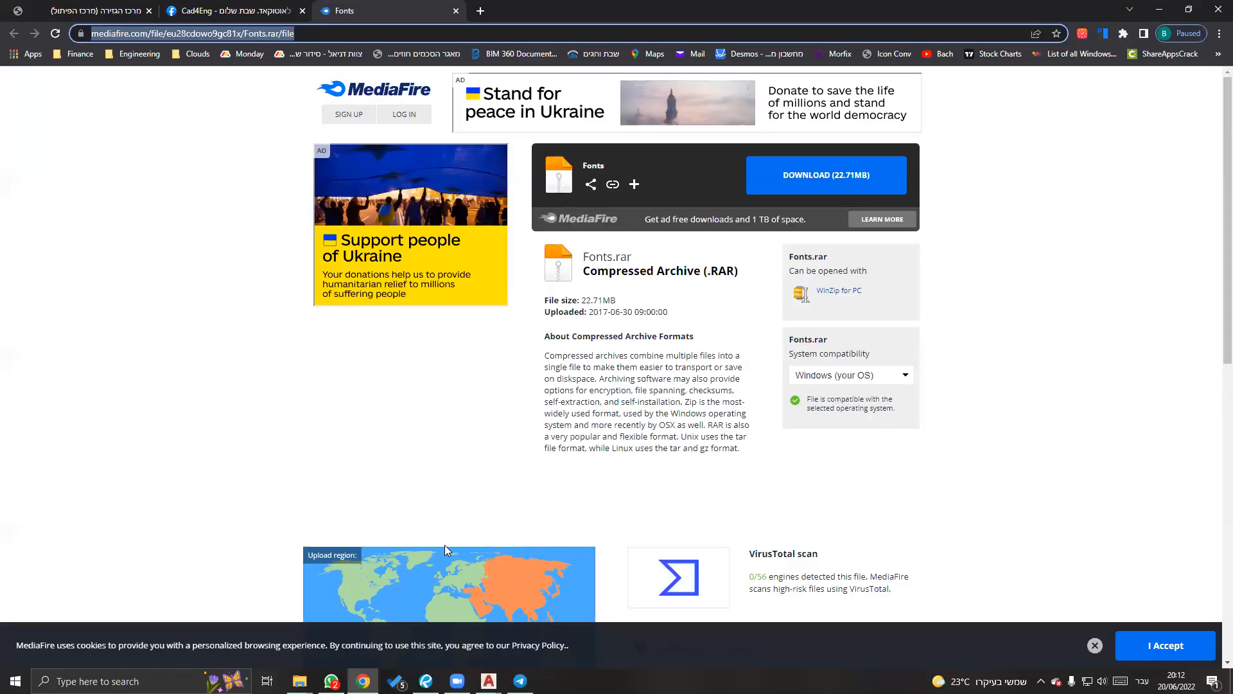
left_click(1096, 646)
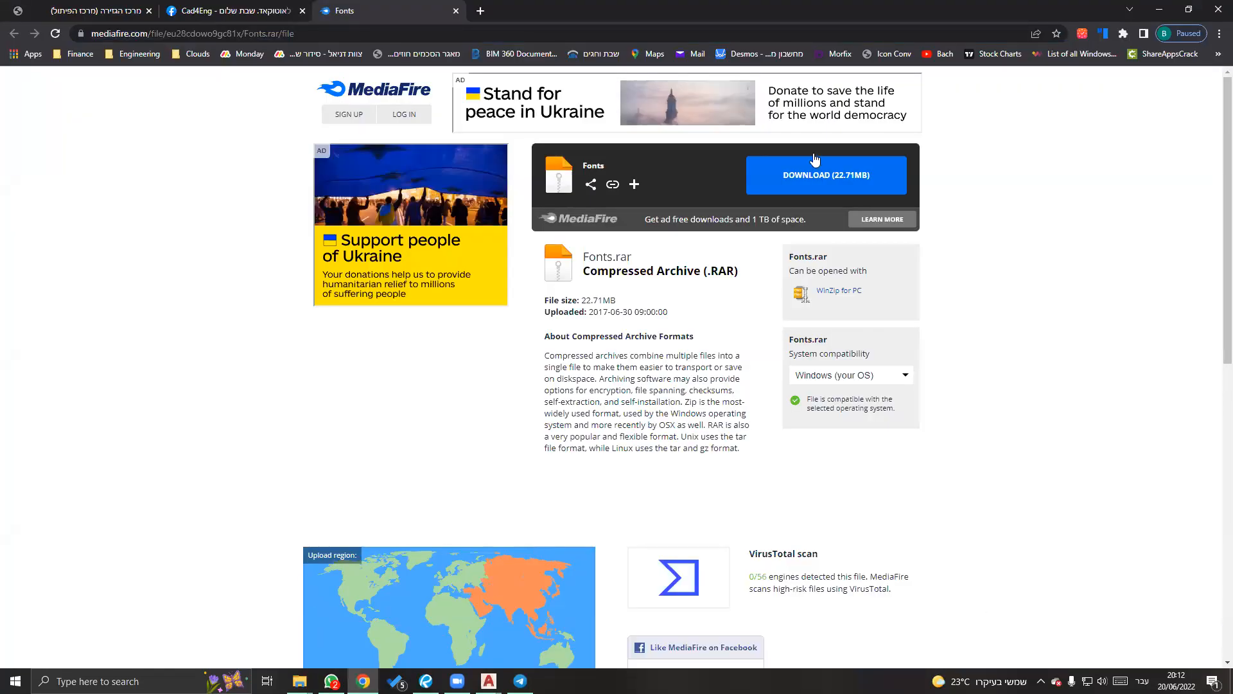
left_click(1218, 34)
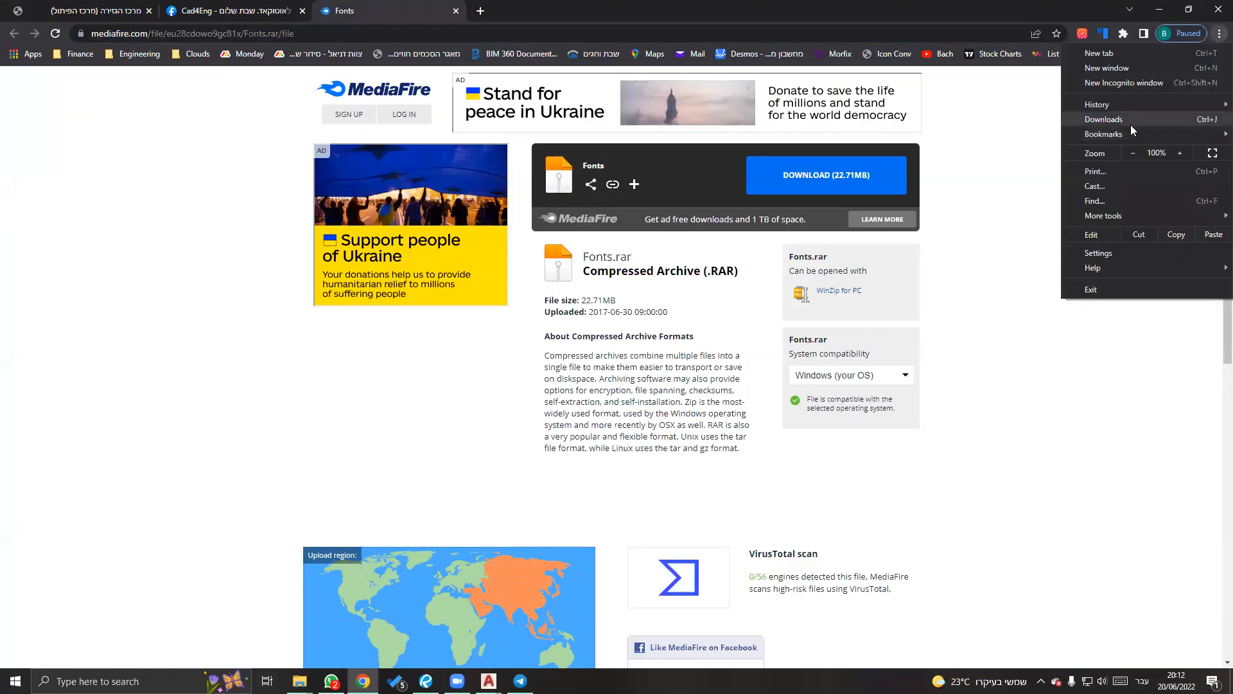
key("ctrl+j")
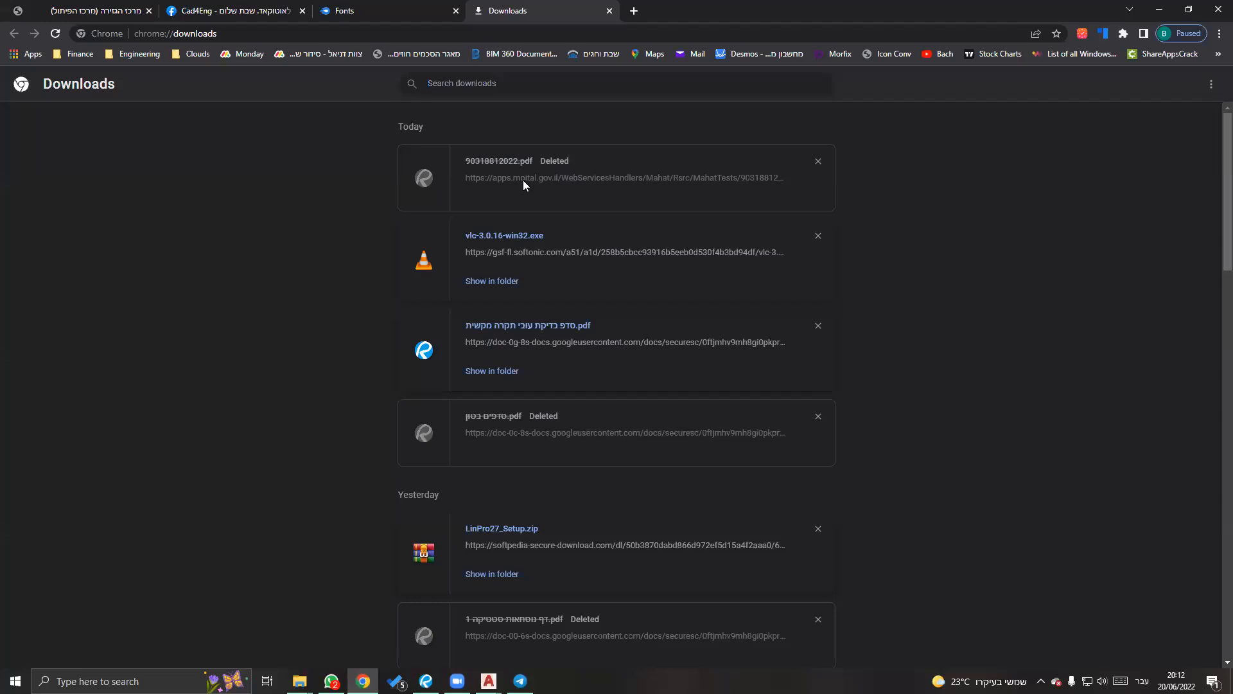
Download Fonts.rar from its MediaFire page and show the downloaded file in its folder.
left_click(369, 12)
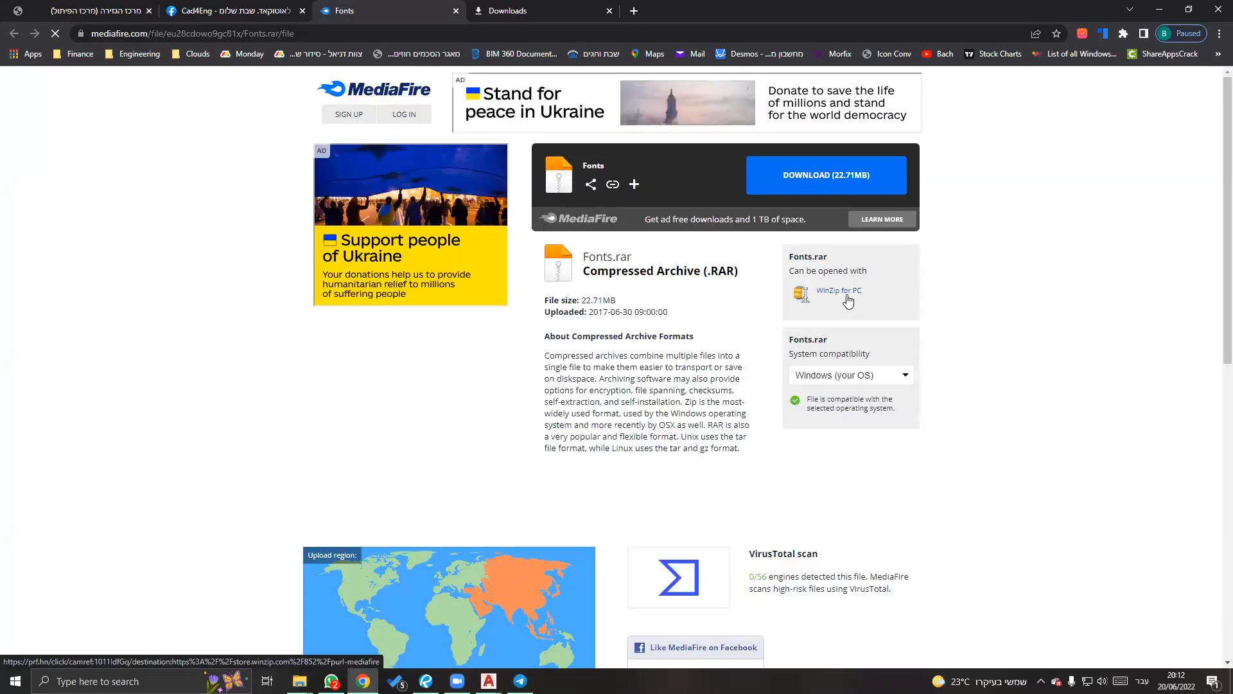
left_click(855, 181)
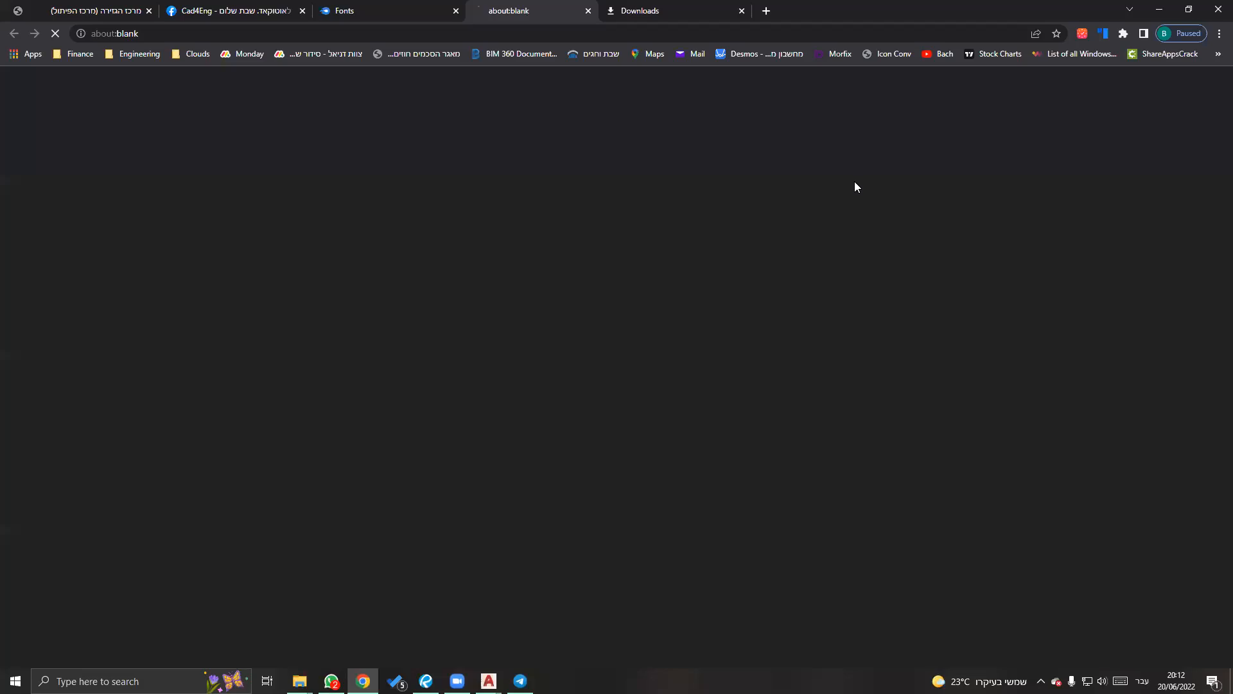
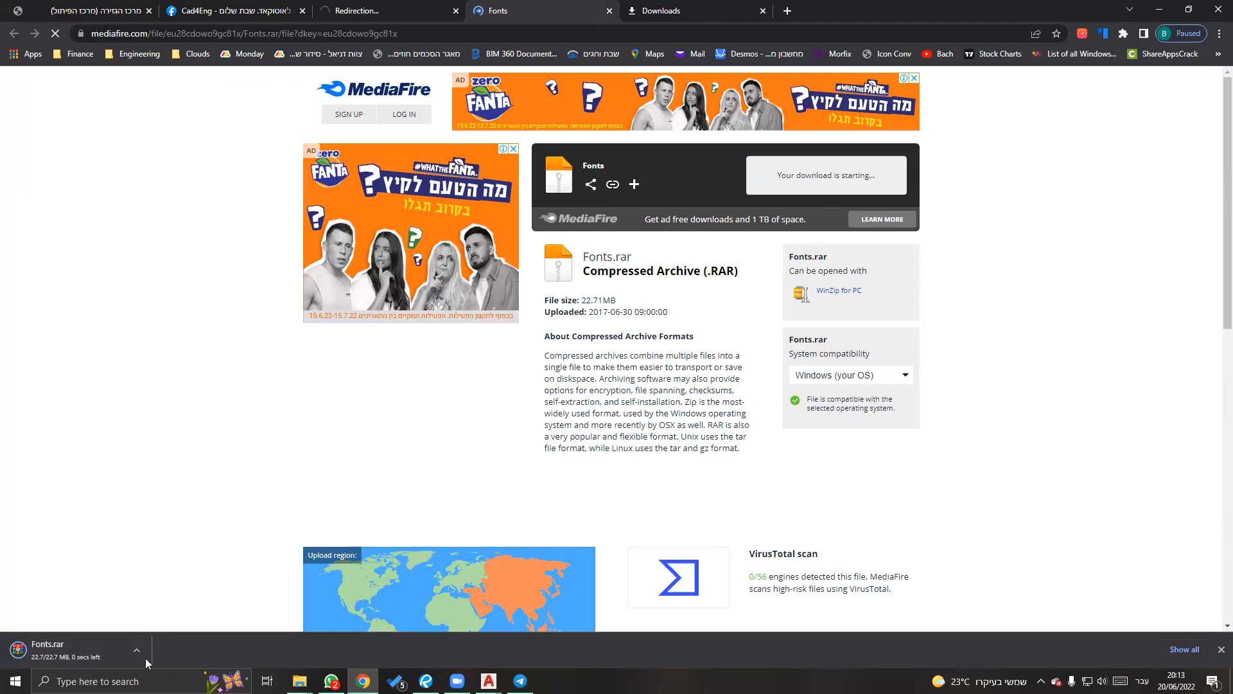
left_click(143, 653)
left_click(165, 610)
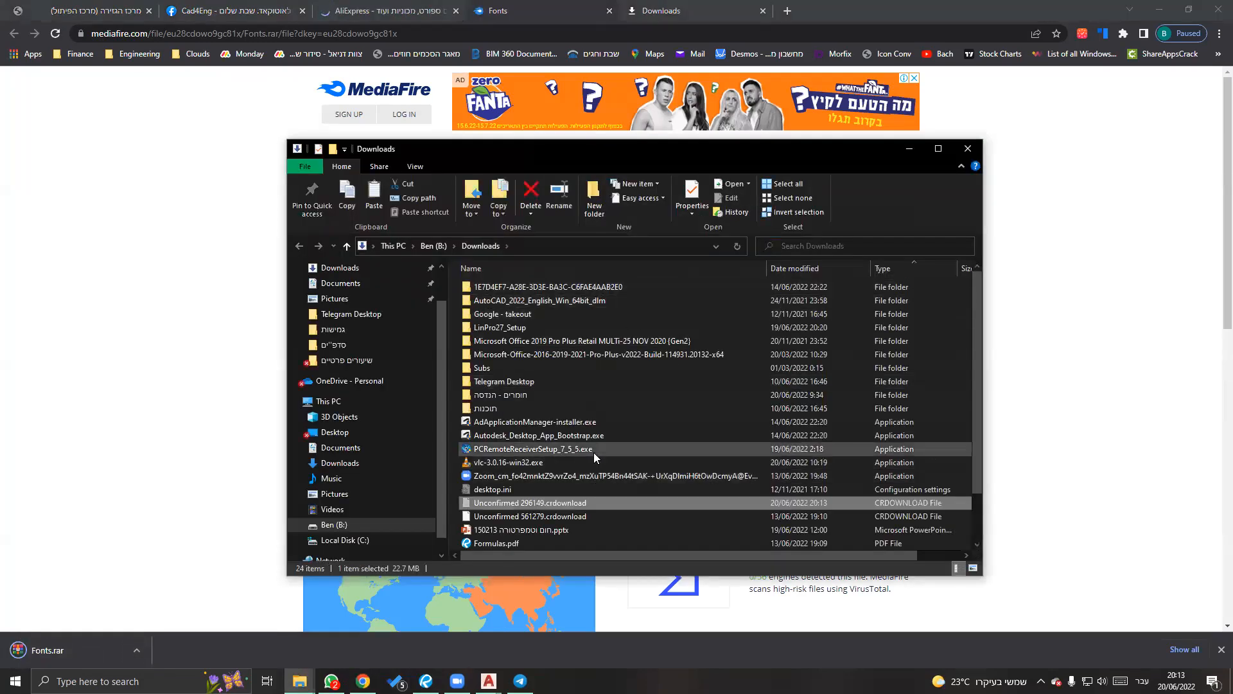
Refresh the Downloads folder and sort its contents by date modified, newest first.
right_click(950, 330)
left_click(455, 325)
right_click(455, 325)
left_click(472, 374)
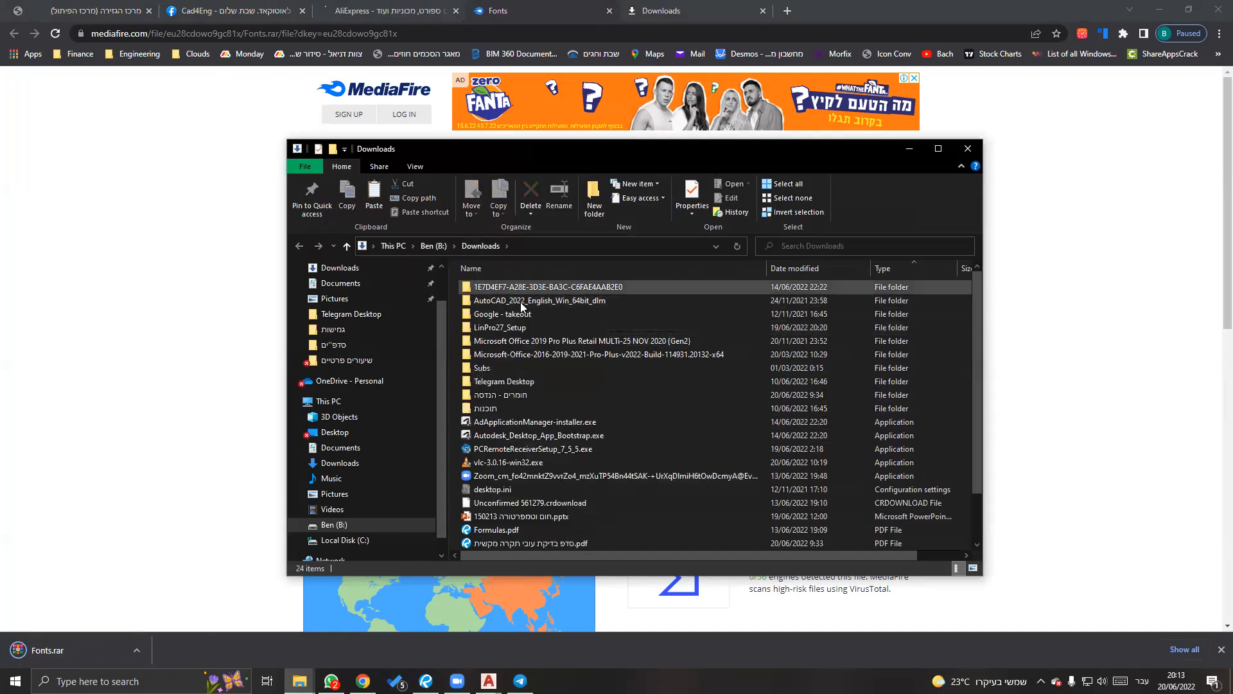
left_click(795, 269)
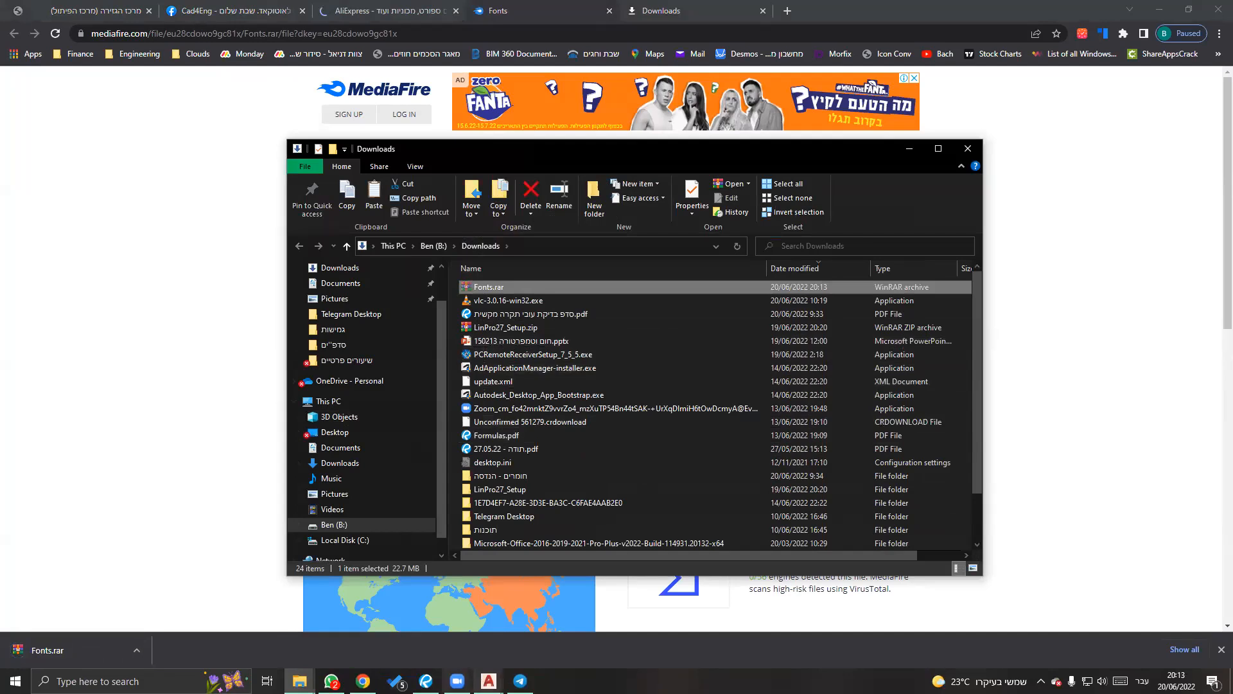
Switch to the Revit 2022 File Explorer window and browse to the Fonts folder within Autodesk's AutoCAD 2022 folder.
left_click(299, 680)
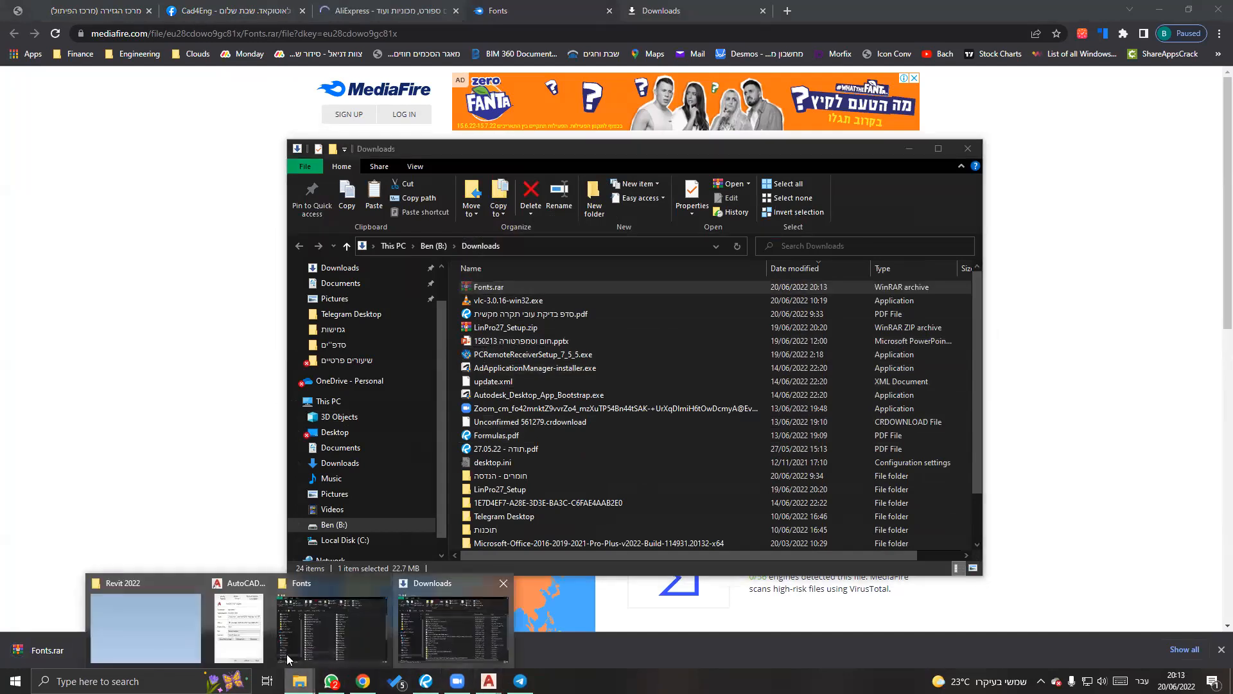
left_click(122, 647)
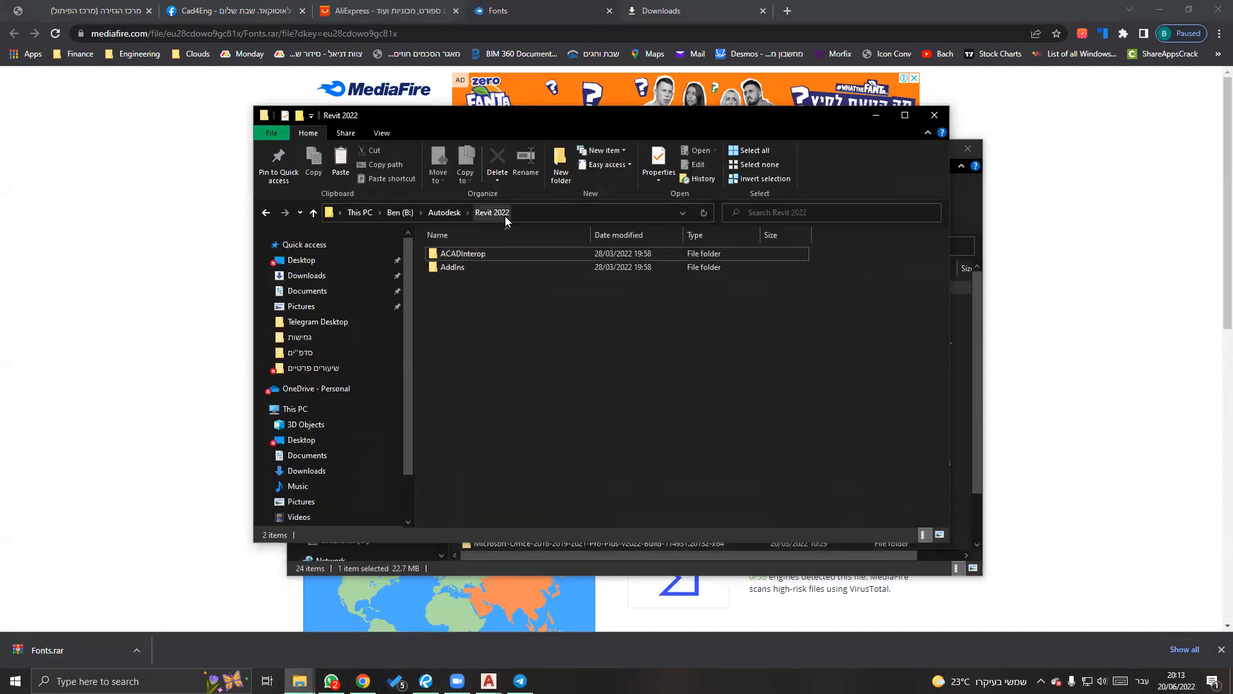
left_click(450, 213)
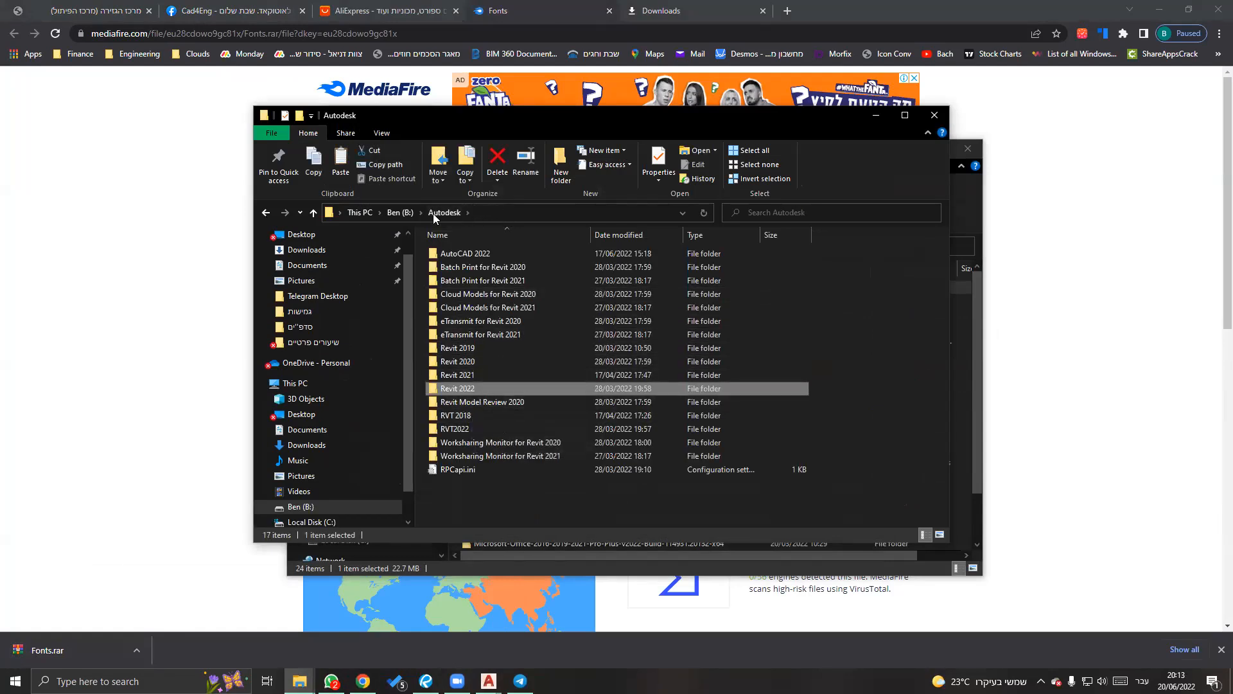
double_click(494, 253)
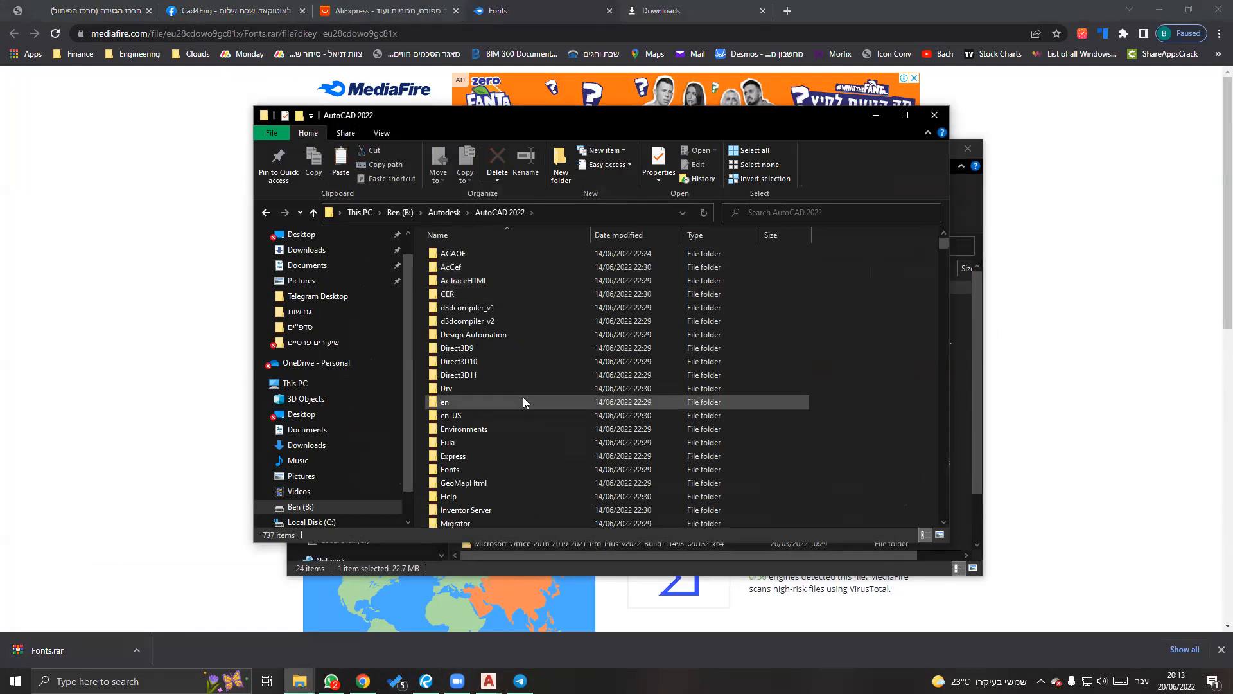
scroll(498, 420, "down", 4)
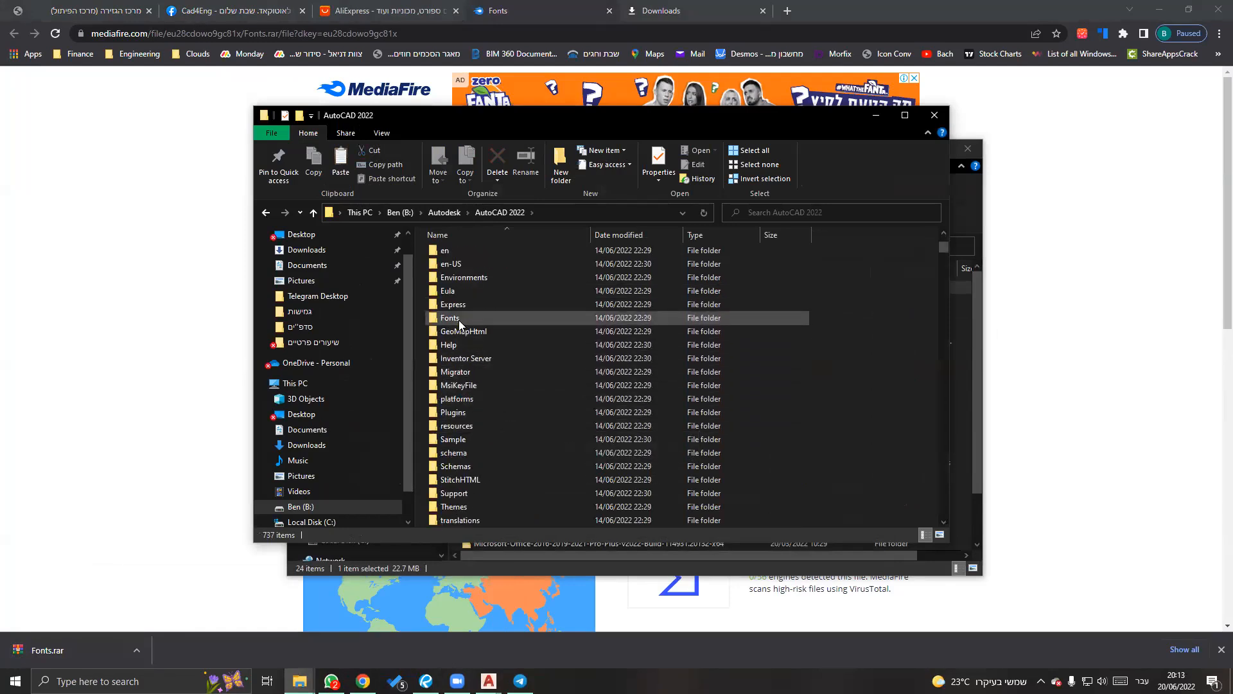
Paste Fonts.rar into the AutoCAD 2022 Fonts folder and extract it there, replacing all existing files.
double_click(459, 319)
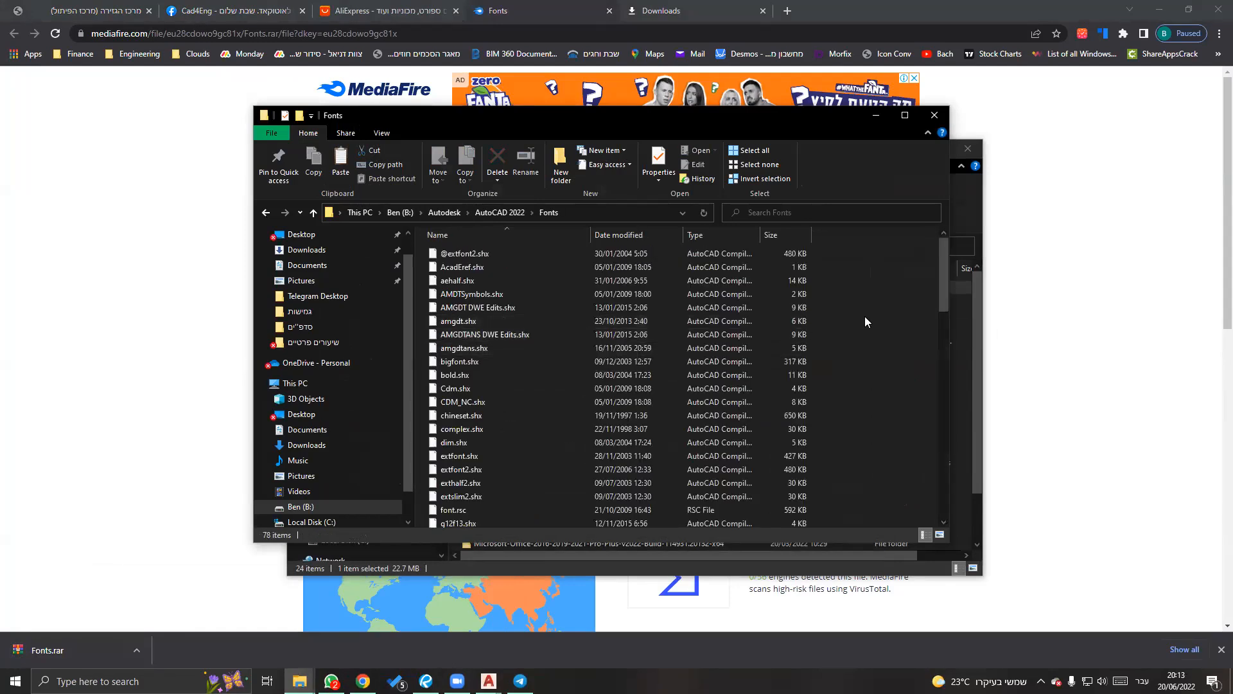
key("ctrl+v")
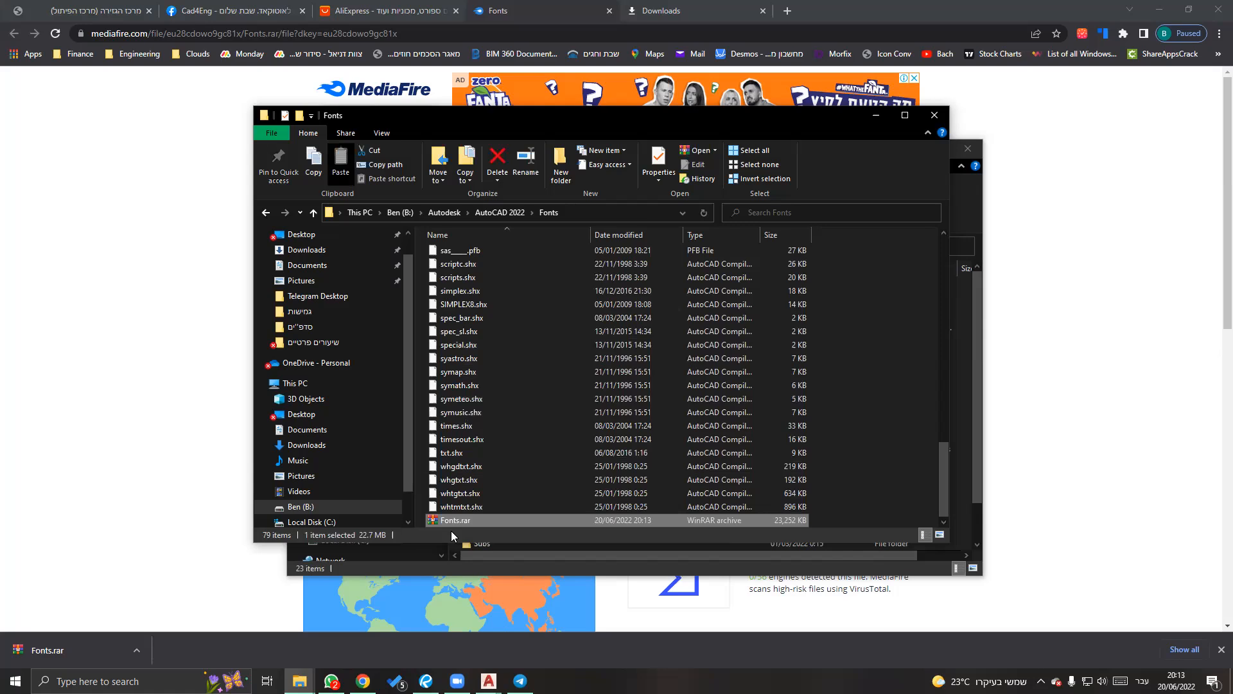
right_click(454, 521)
left_click(514, 310)
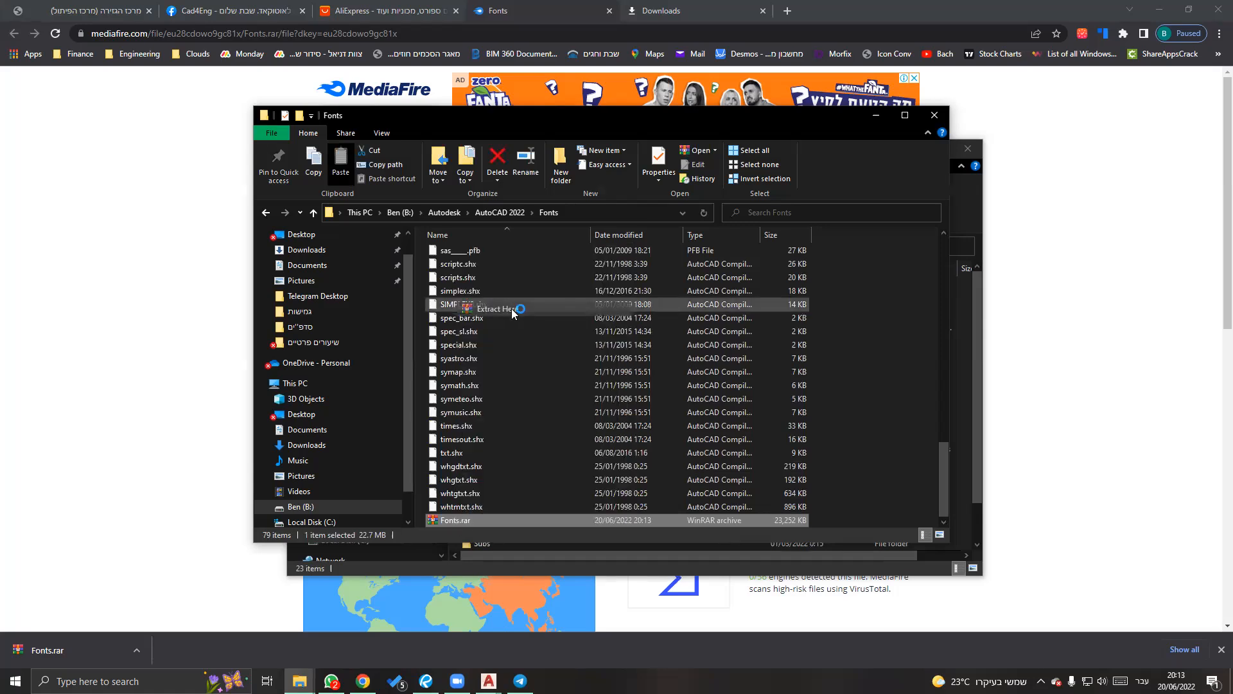
left_click(594, 420)
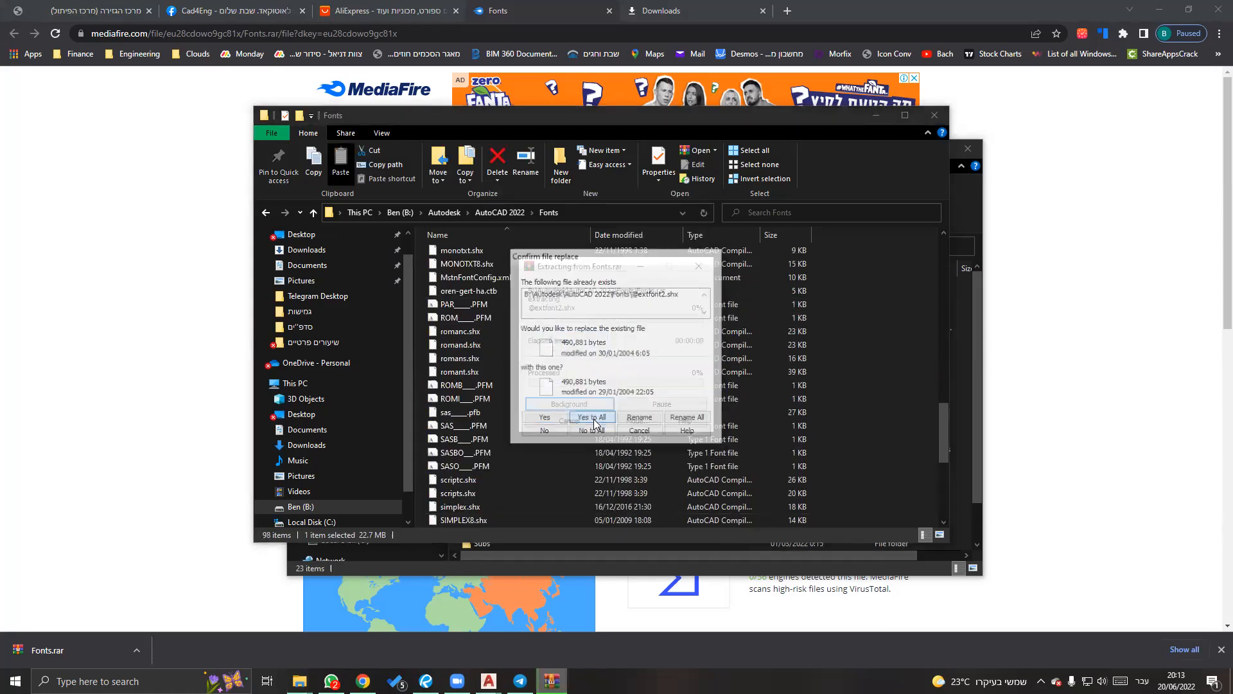
Permanently delete the Fonts.rar archive from the AutoCAD 2022 Fonts folder.
scroll(668, 328, "down", 20)
key("shift+Delete")
key("Return")
Switch to AutoCAD, close all open drawings and exit the program, discarding the changes to M3 - Details.dwg.
mouse_move(489, 681)
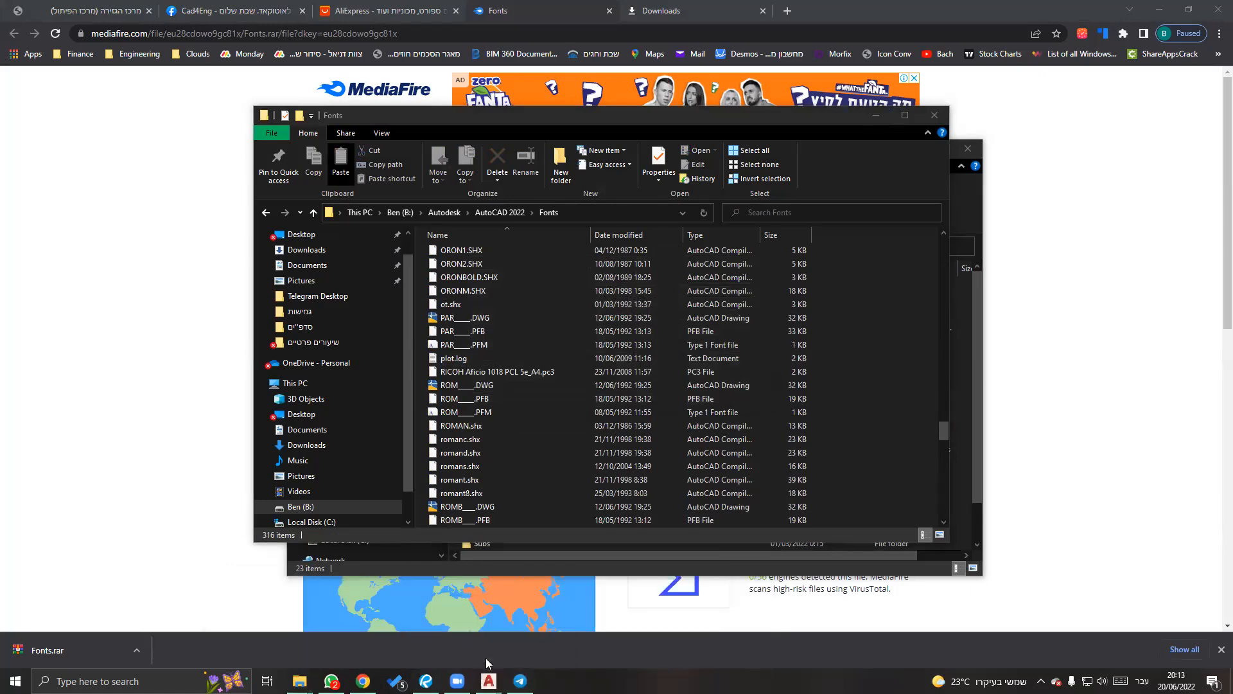
left_click(574, 366)
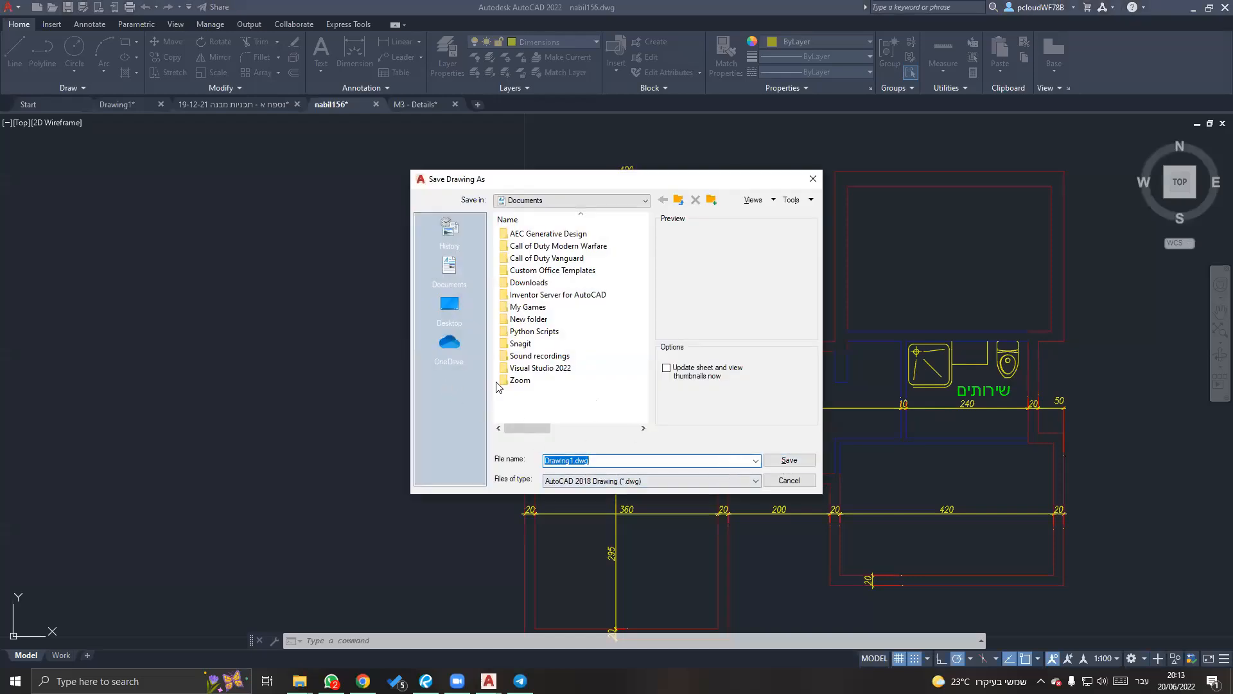
left_click(813, 179)
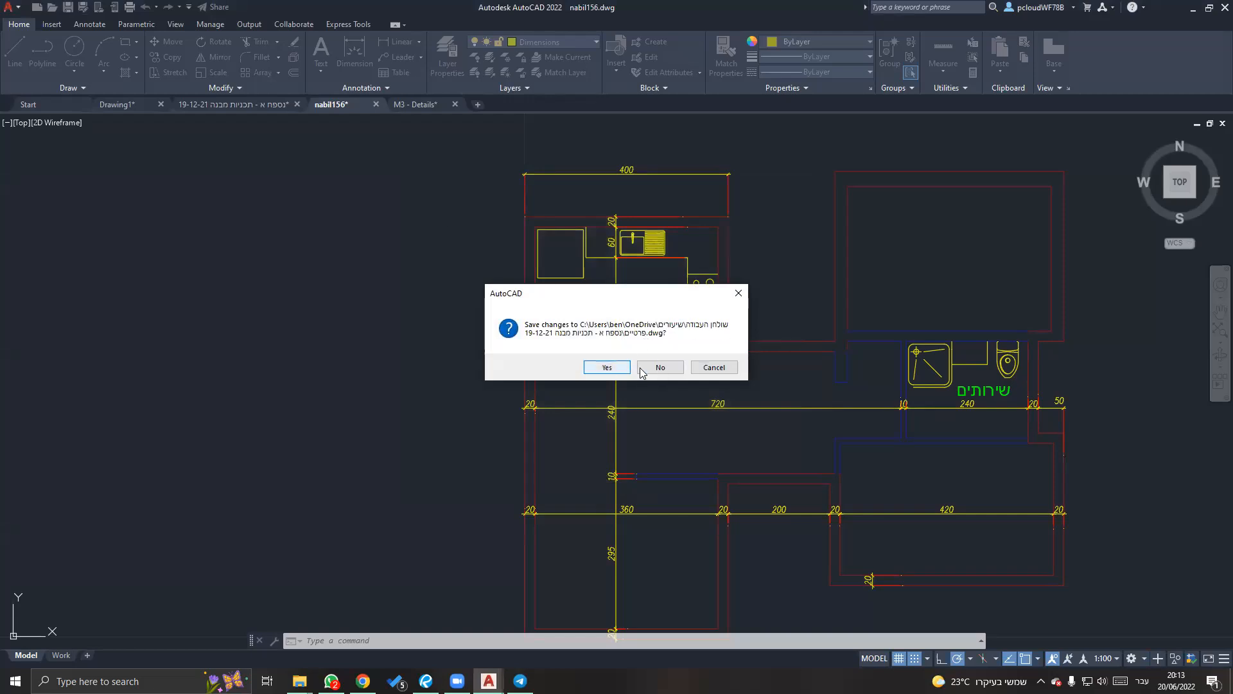
left_click(640, 371)
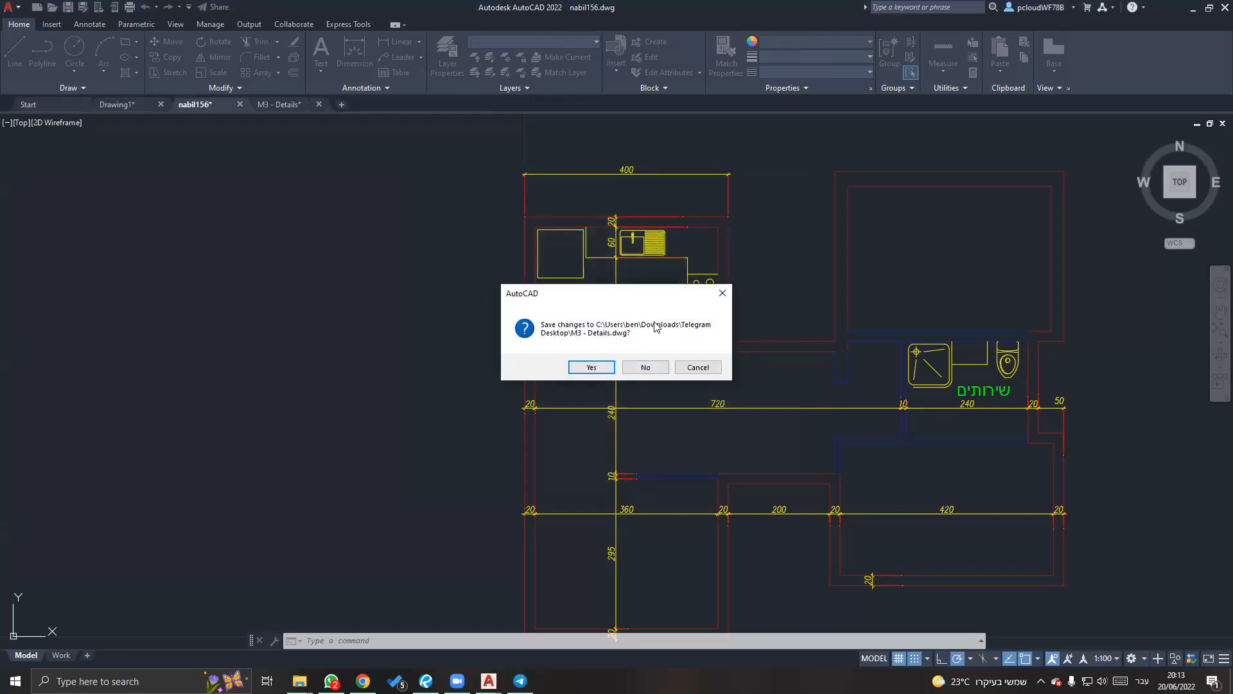
left_click(644, 369)
left_click(607, 368)
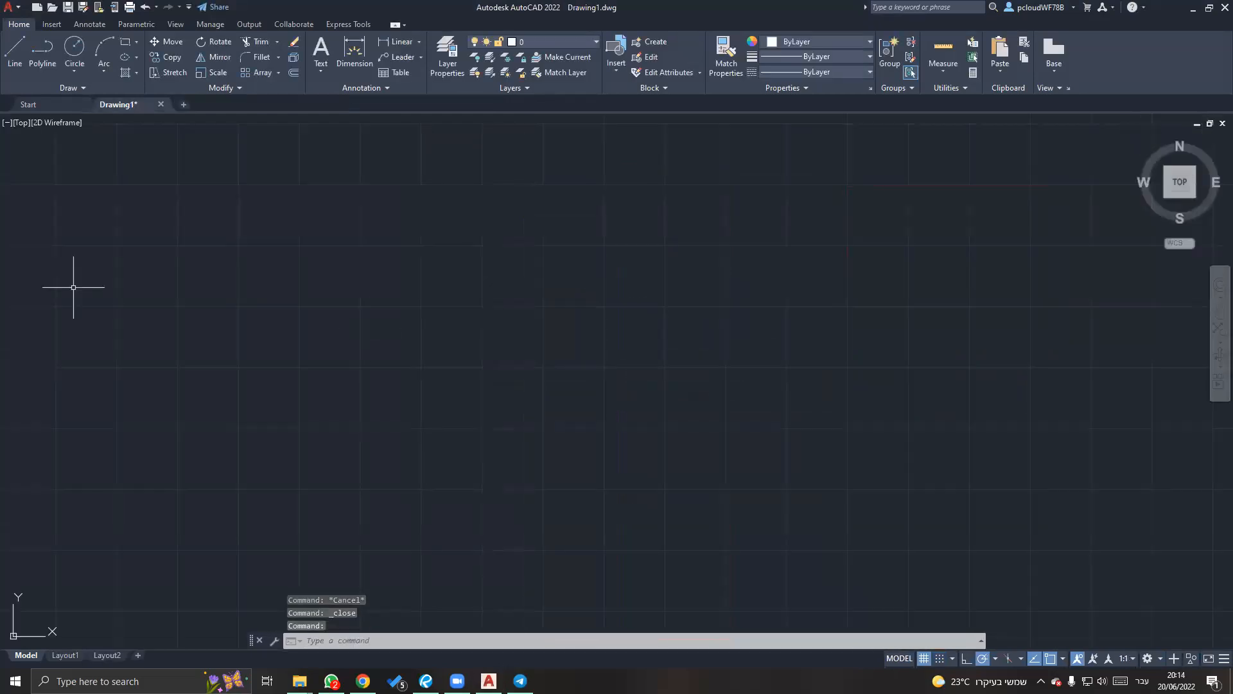
left_click(161, 105)
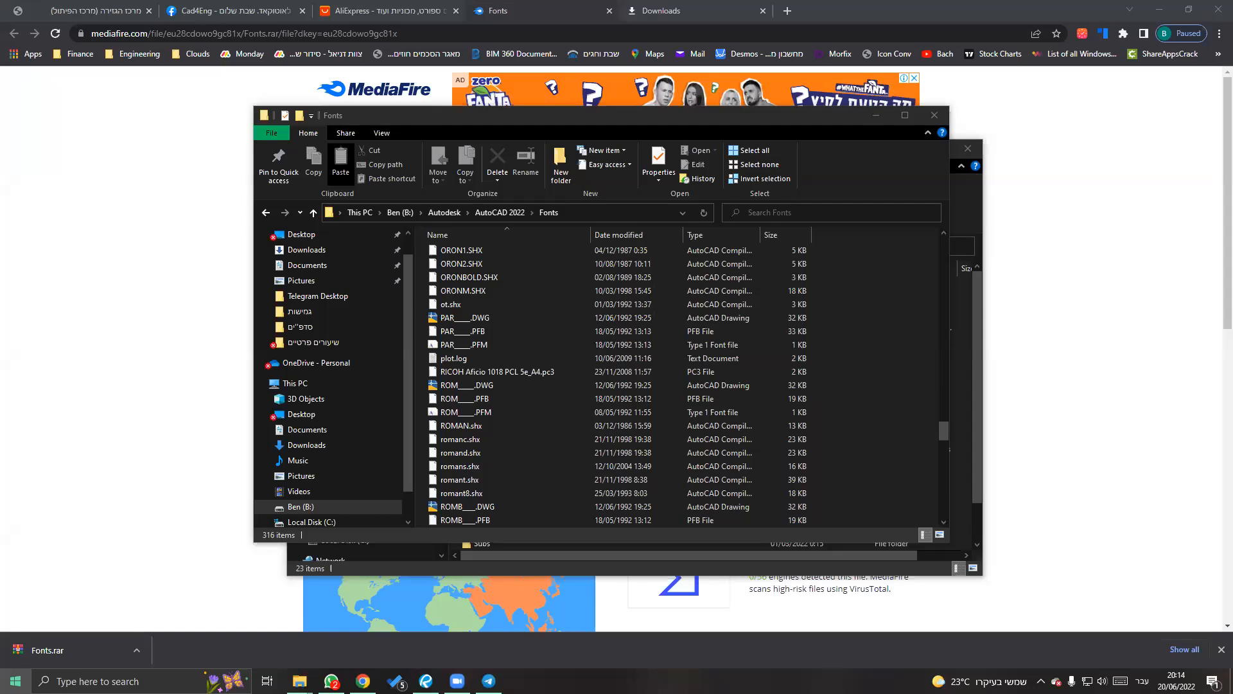
Launch AutoCAD 2022 - English again and close the Fonts folder window.
key("super")
type("a")
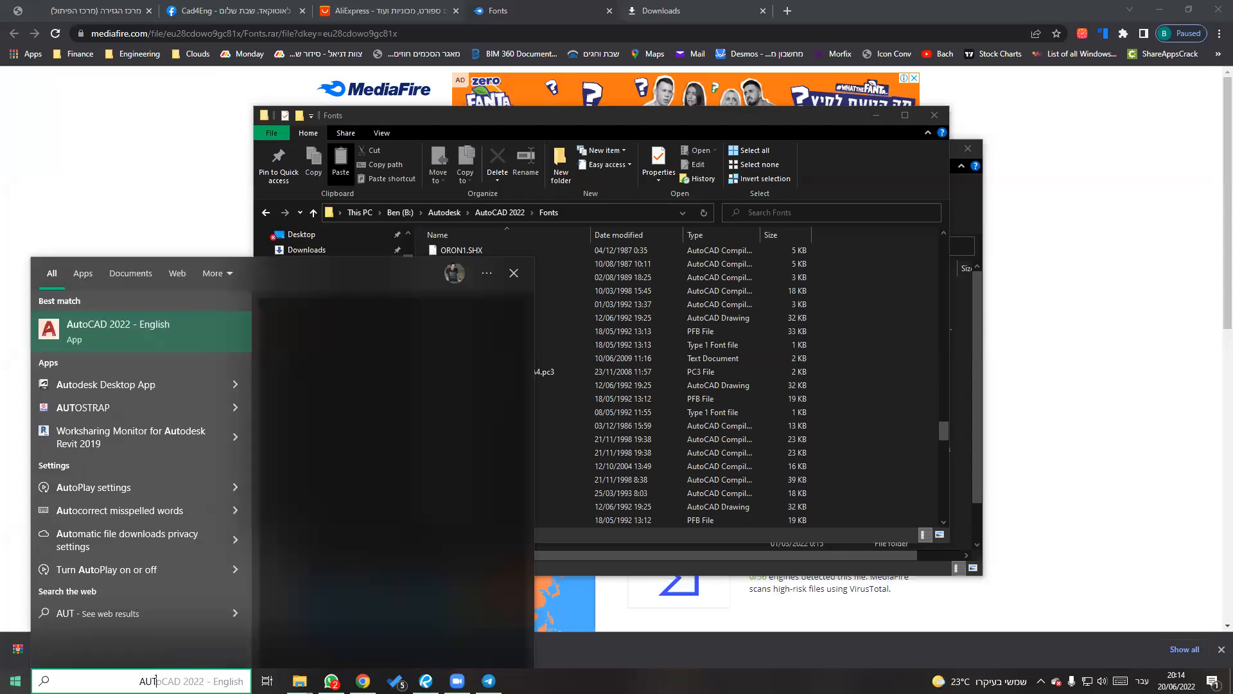
key("Escape")
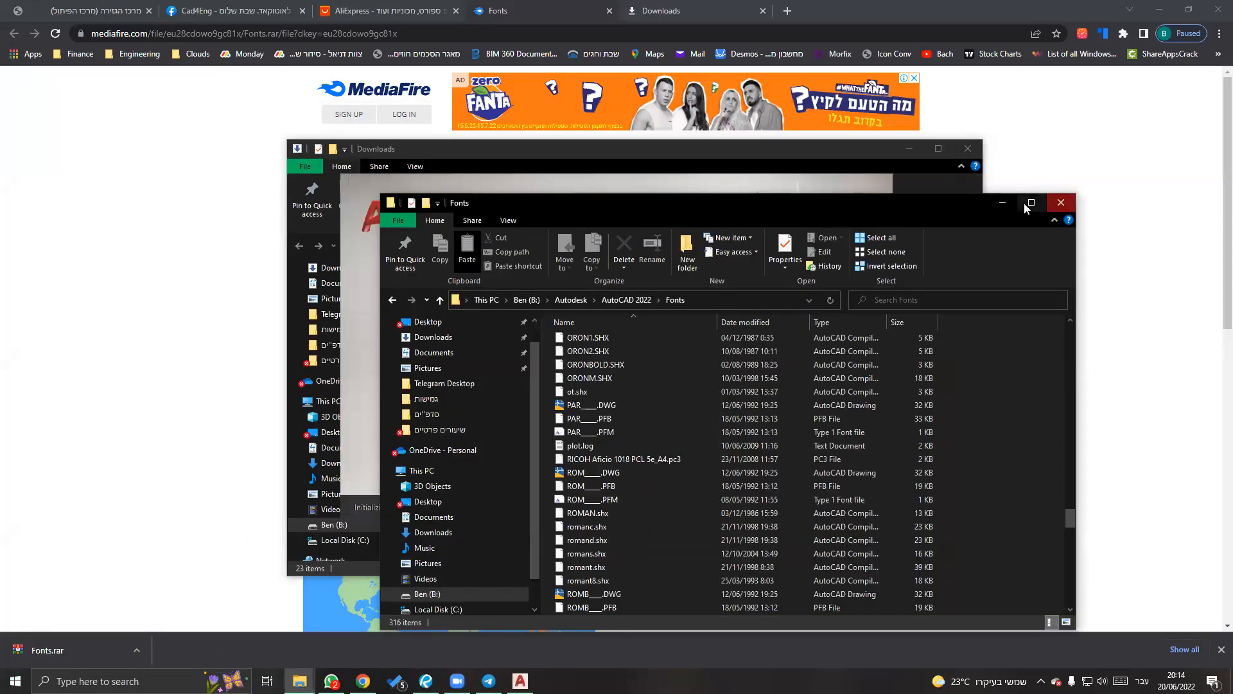
left_click(1064, 201)
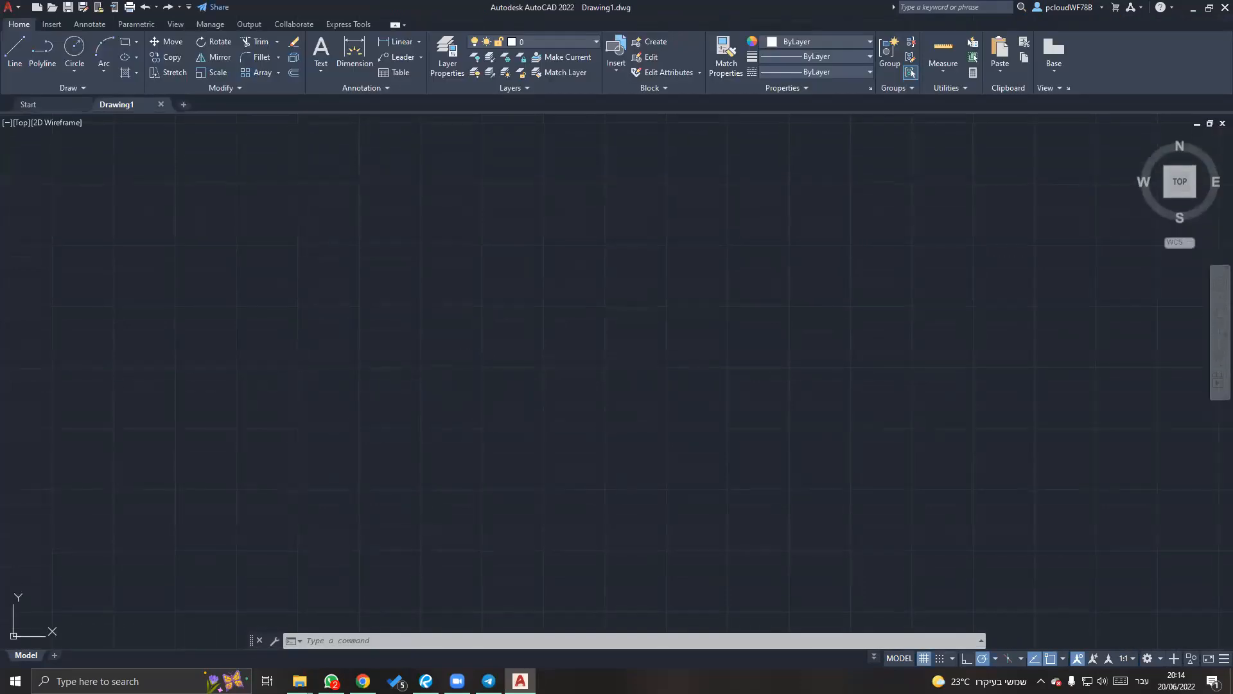
Open the recent drawing nabil156.dwg and dismiss the Drawing History notice.
left_click(50, 106)
left_click(551, 331)
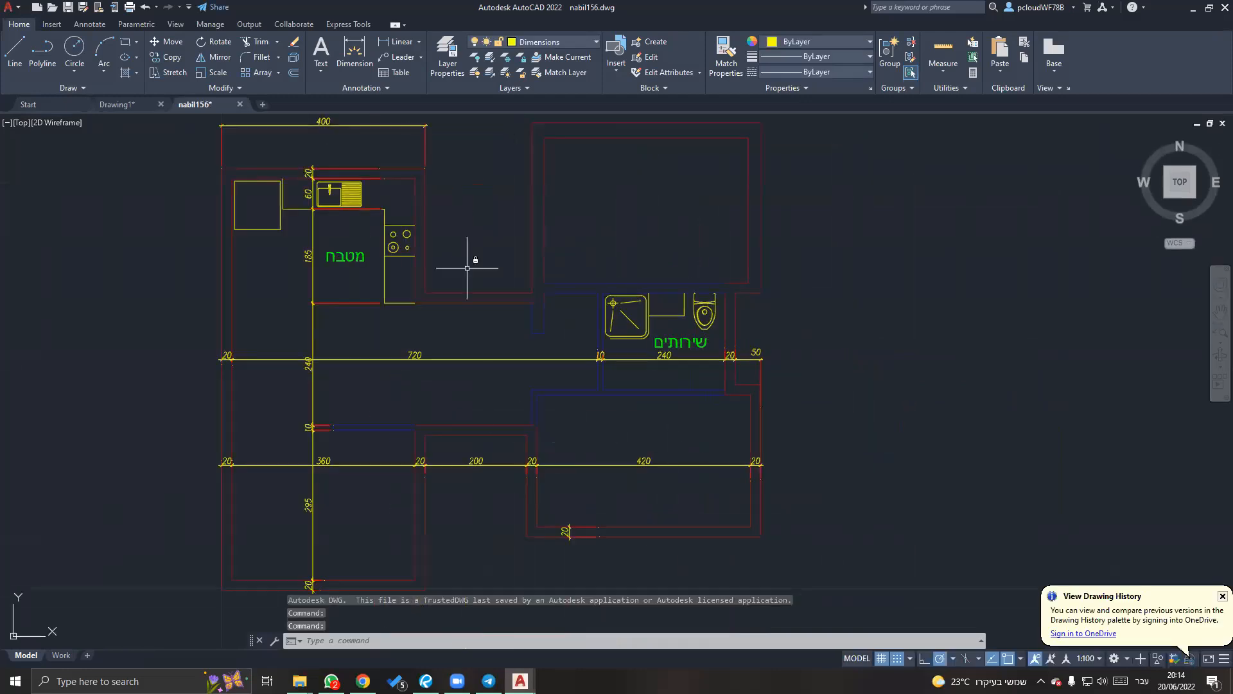
left_click(1222, 597)
scroll(886, 457, "down", 2)
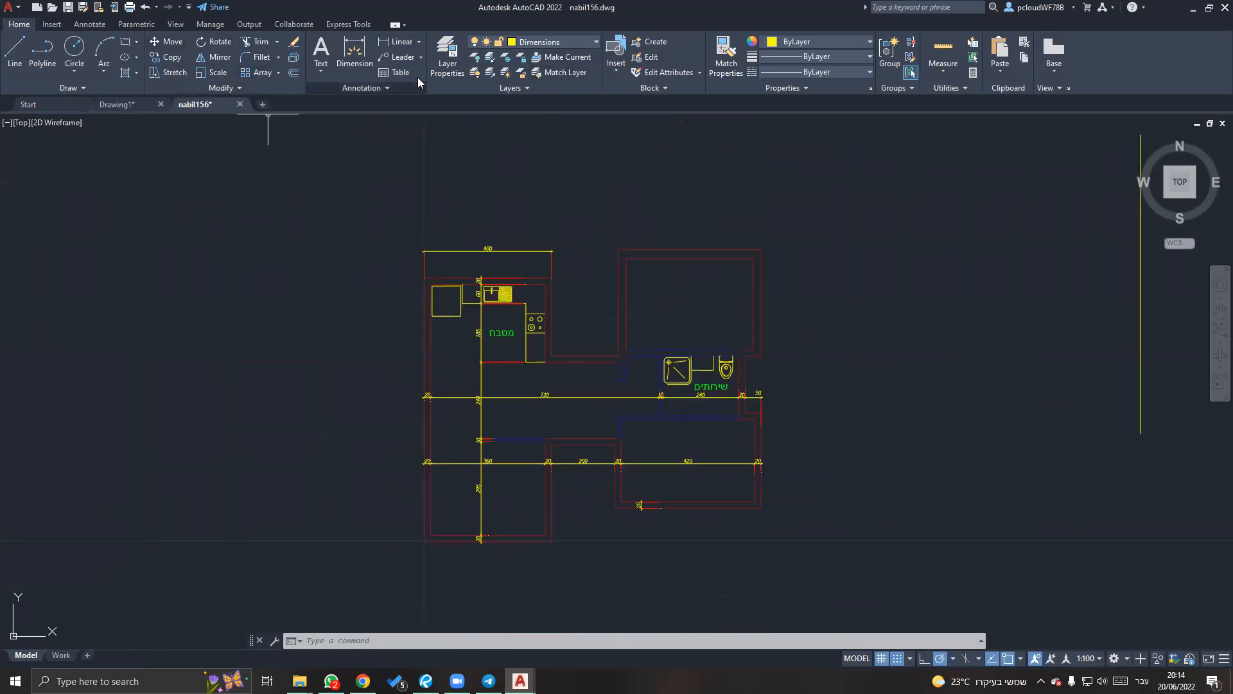
Start a single-line text just left of the floor plan with paper height 5 and rotation angle 0.
left_click(321, 67)
left_click(347, 124)
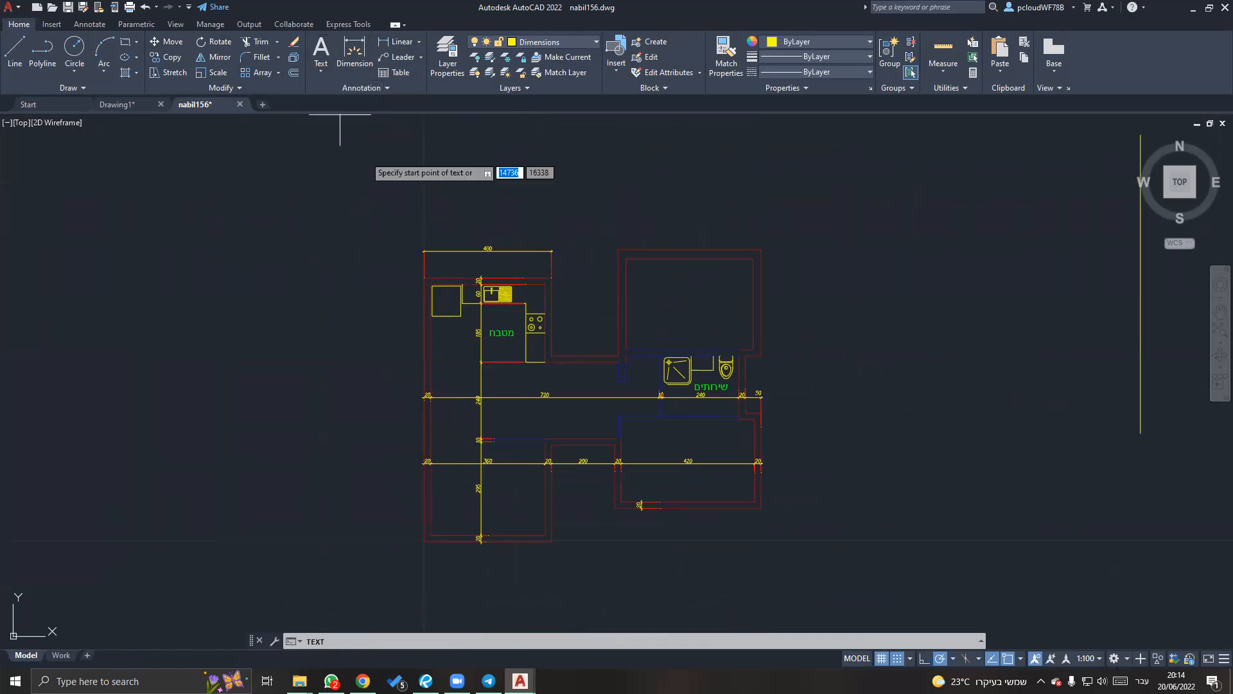
left_click(378, 350)
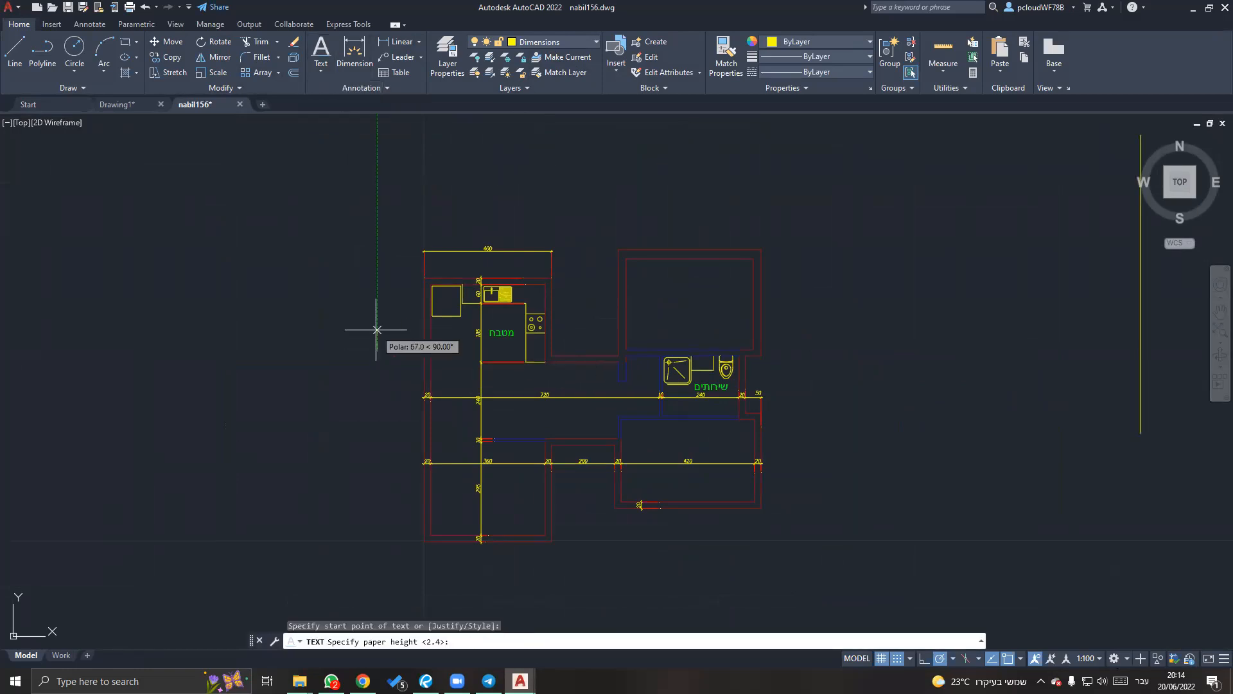
type("5")
key("Return")
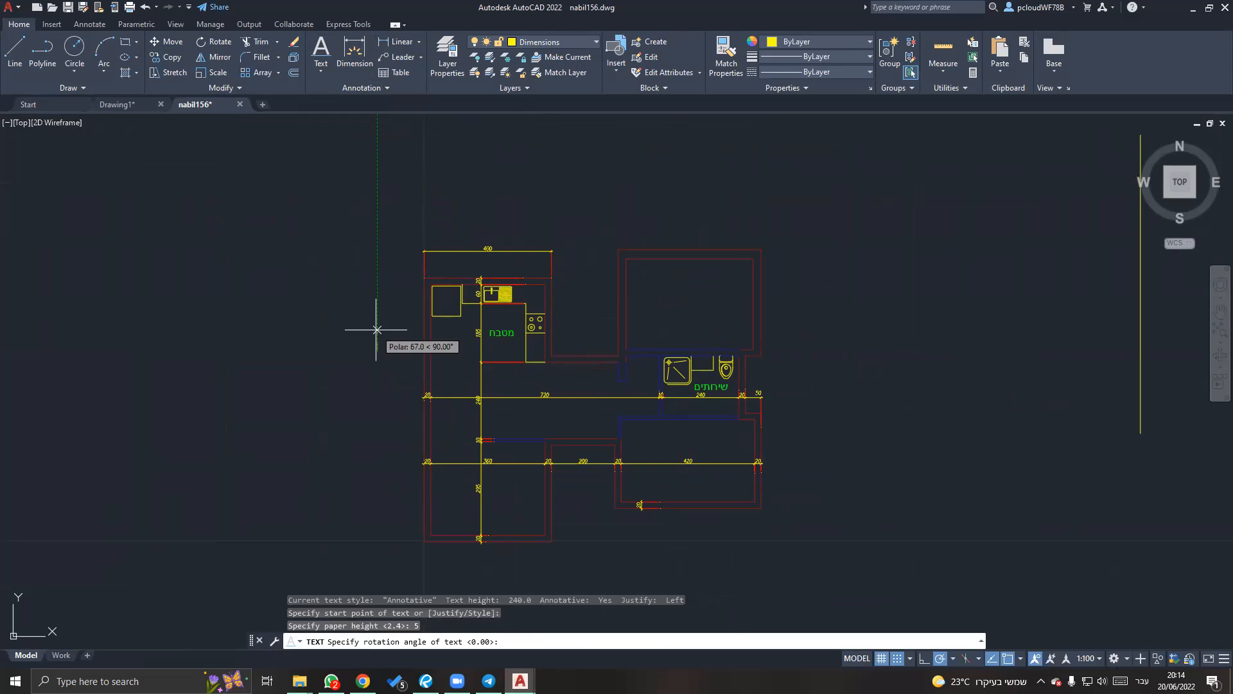
type("0")
key("Return")
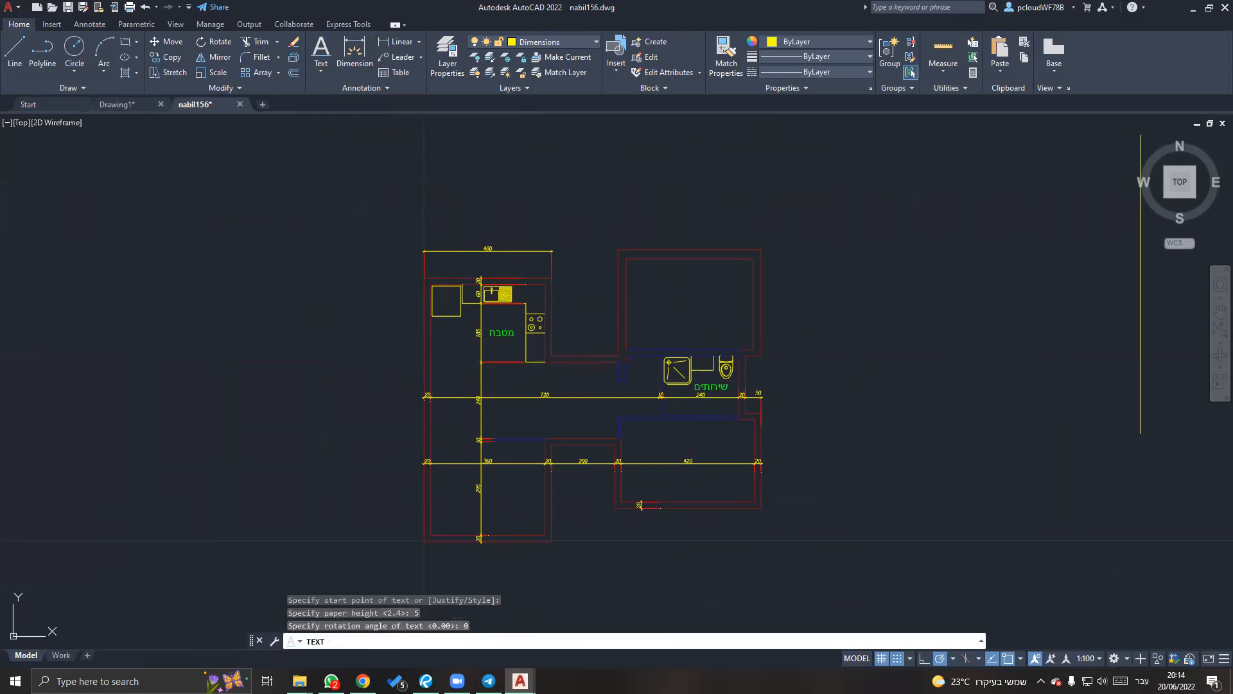
Enter "מטבח" as the content of the single-line text and finish it.
scroll(338, 323, "up", 4)
scroll(338, 322, "down", 4)
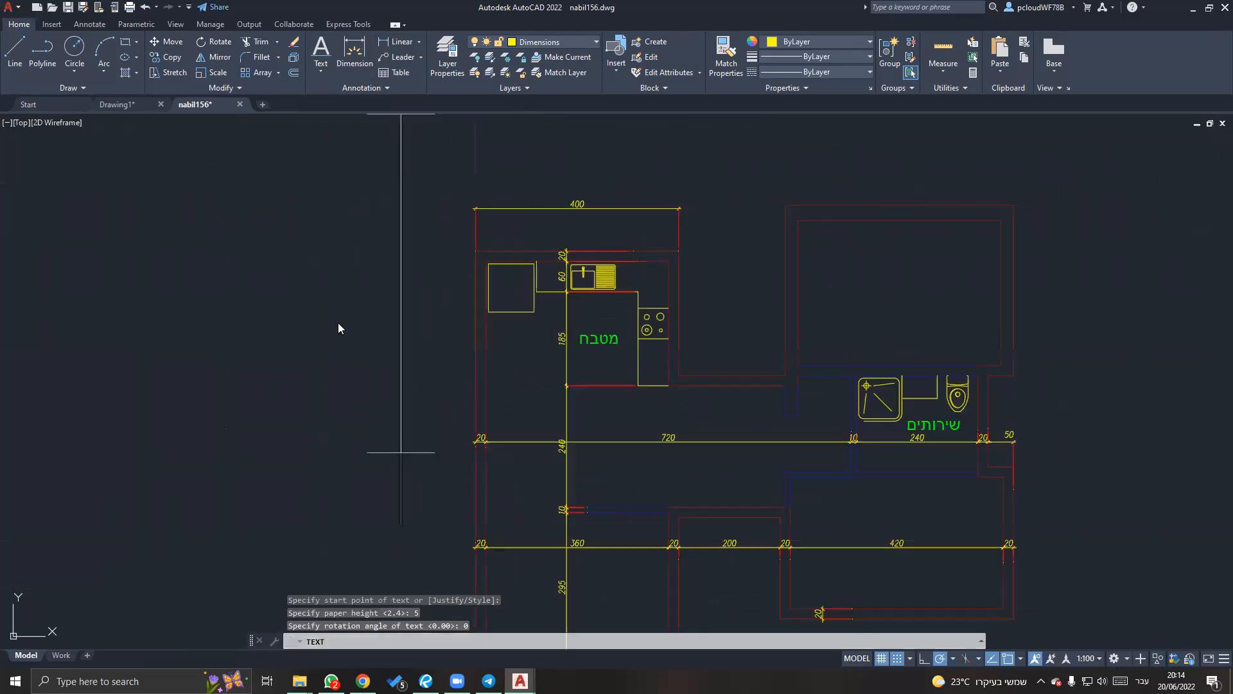
type("מוב")
key("BackSpace")
key("BackSpace")
type("טבח")
key("Return")
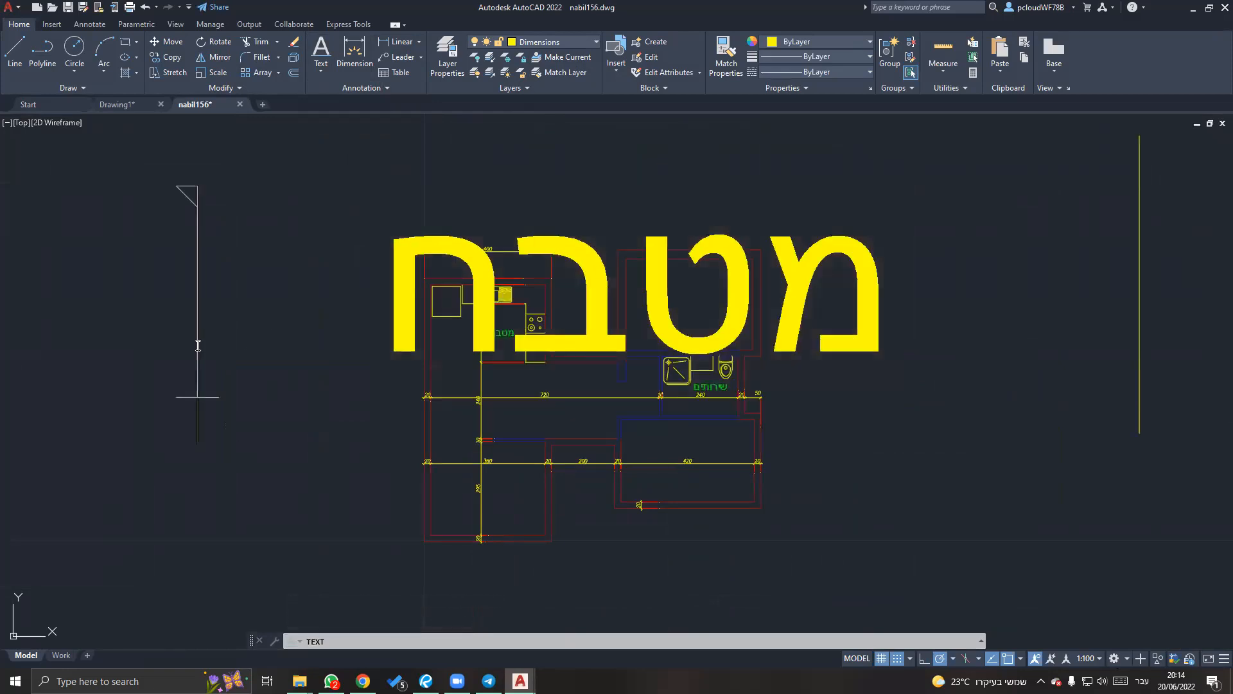
key("Return")
Look over the drawing's available text styles and the text style manager without changing any style.
left_click(639, 221)
left_click(597, 210)
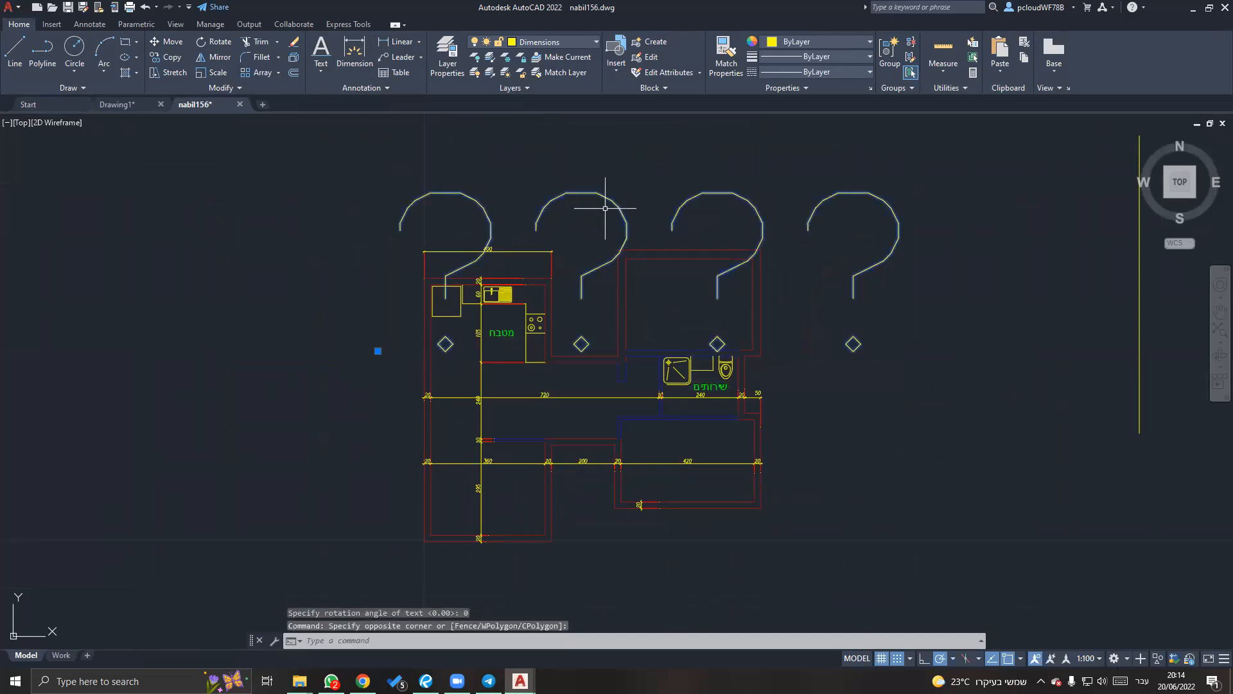
left_click(357, 88)
left_click(373, 103)
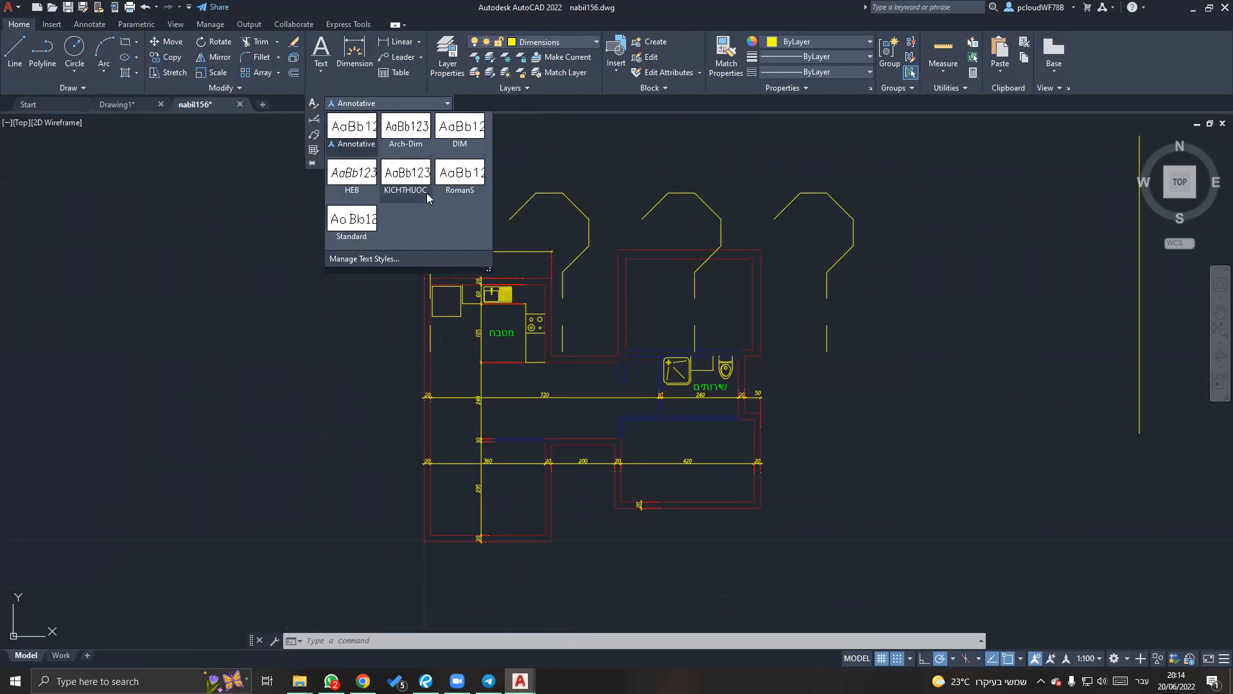
left_click(385, 260)
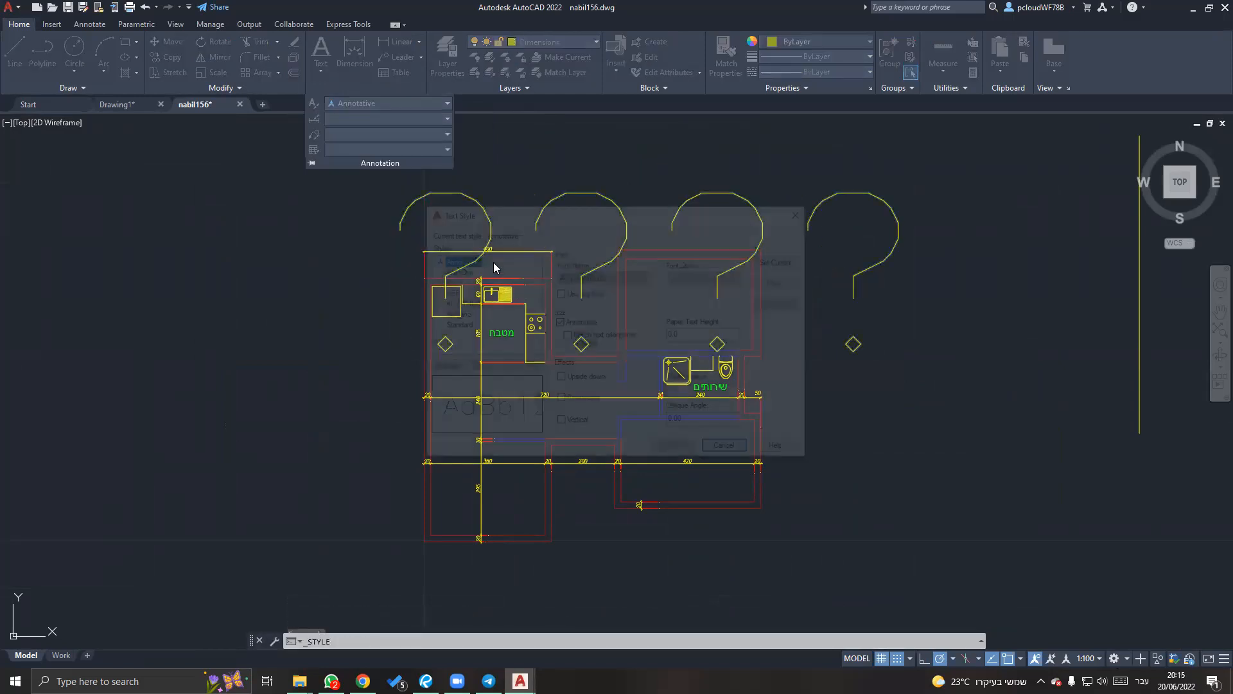
key("Escape")
left_click(616, 228)
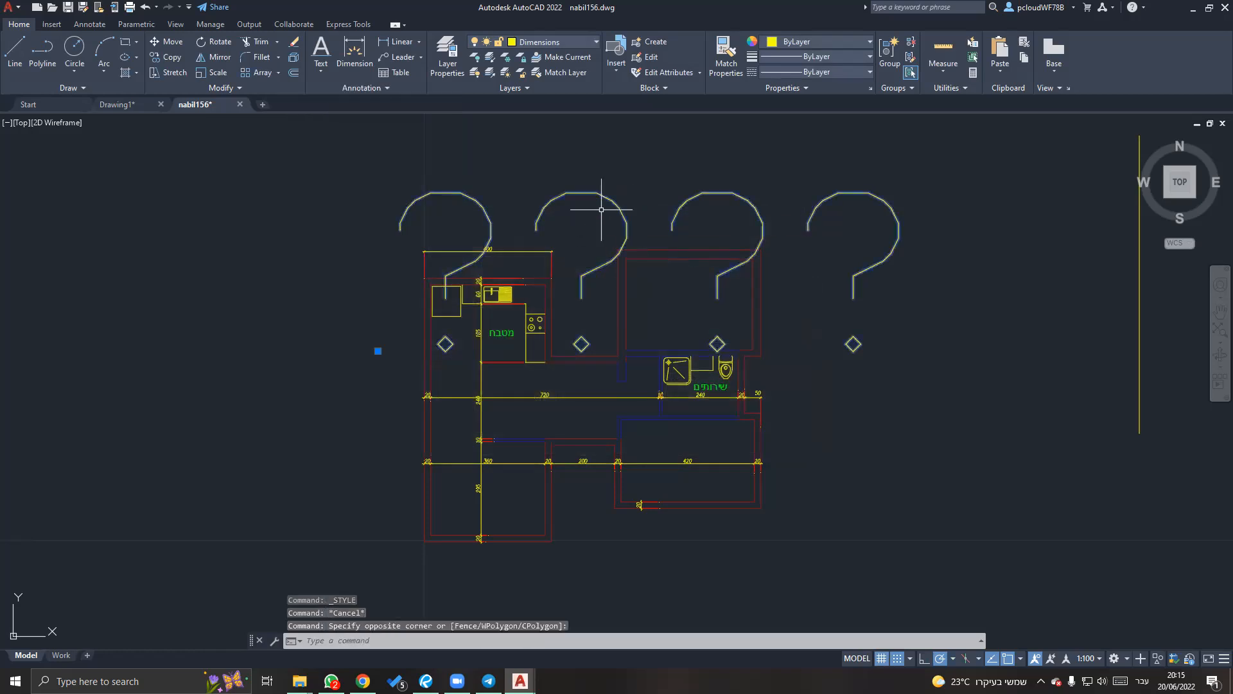
key("Return")
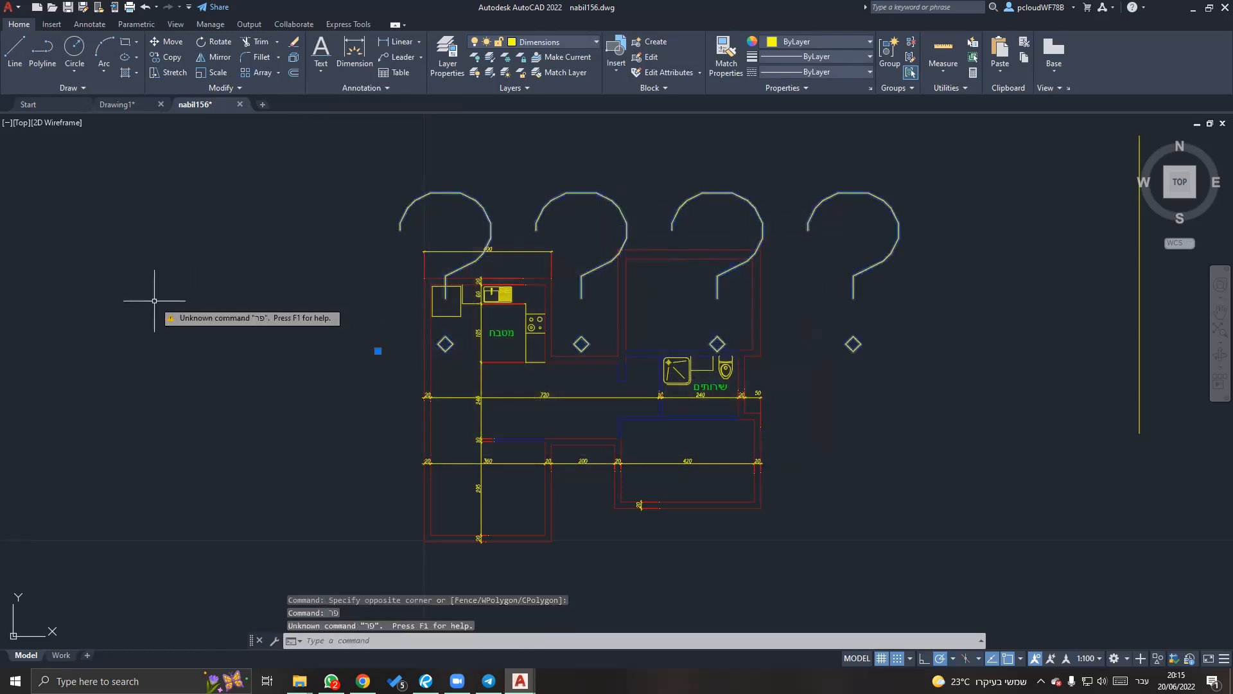
key("alt+shift")
key("Escape")
Change the text style of the large new "מטבח" text to HEB in its properties.
left_click(495, 218)
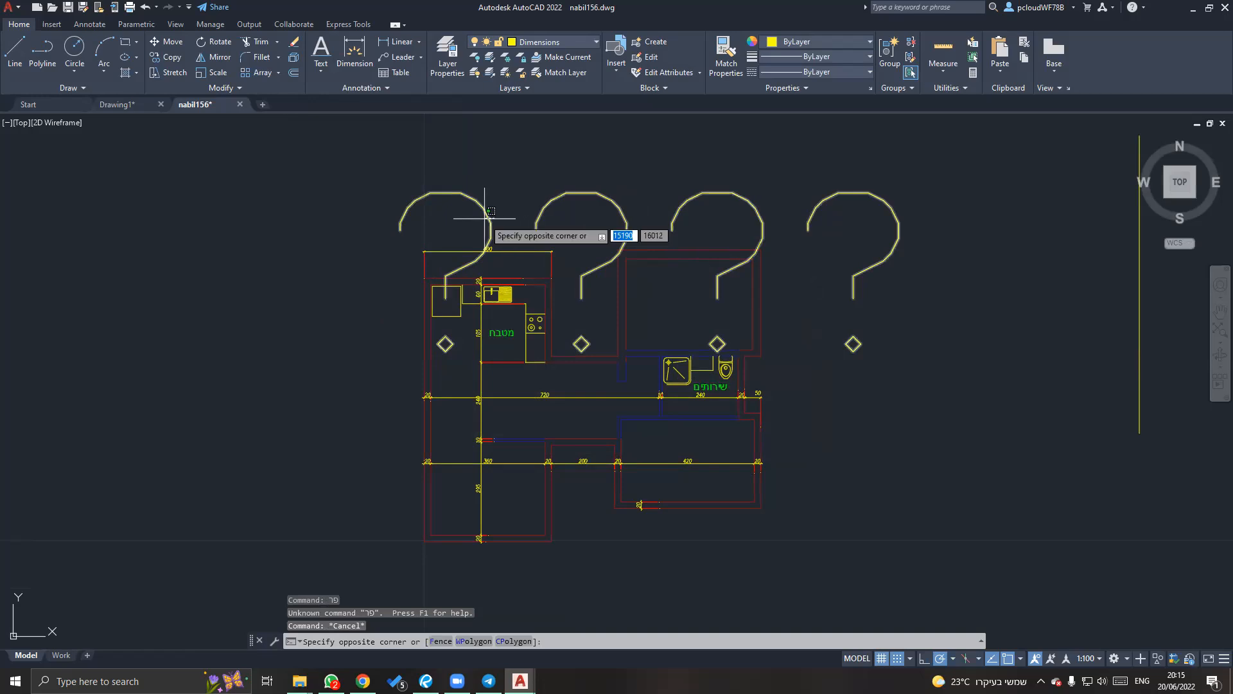
right_click(485, 220)
left_click(523, 557)
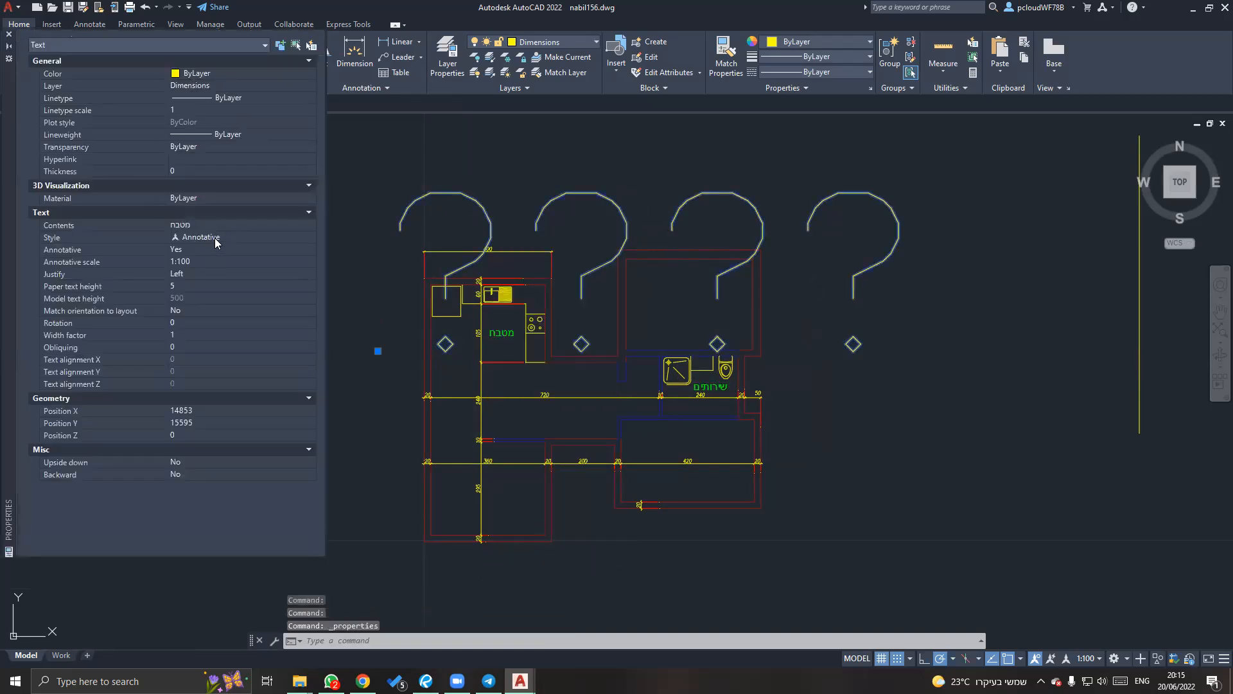
left_click(215, 240)
left_click(207, 241)
left_click(209, 242)
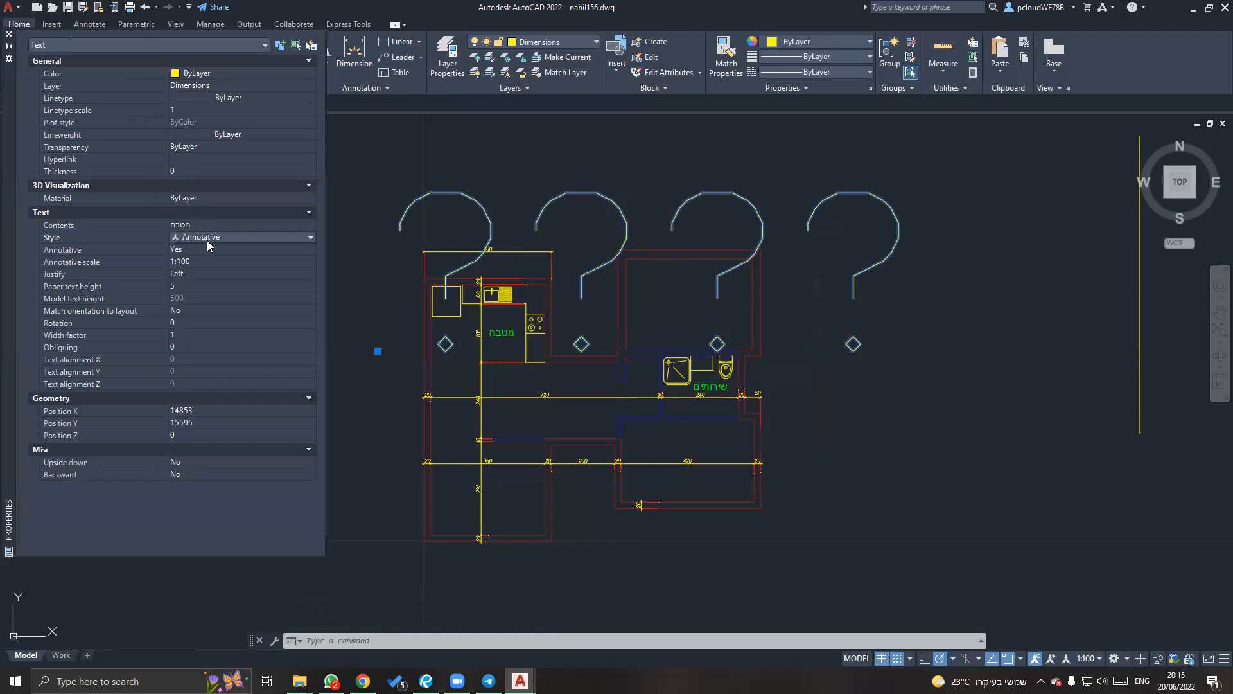
left_click(199, 240)
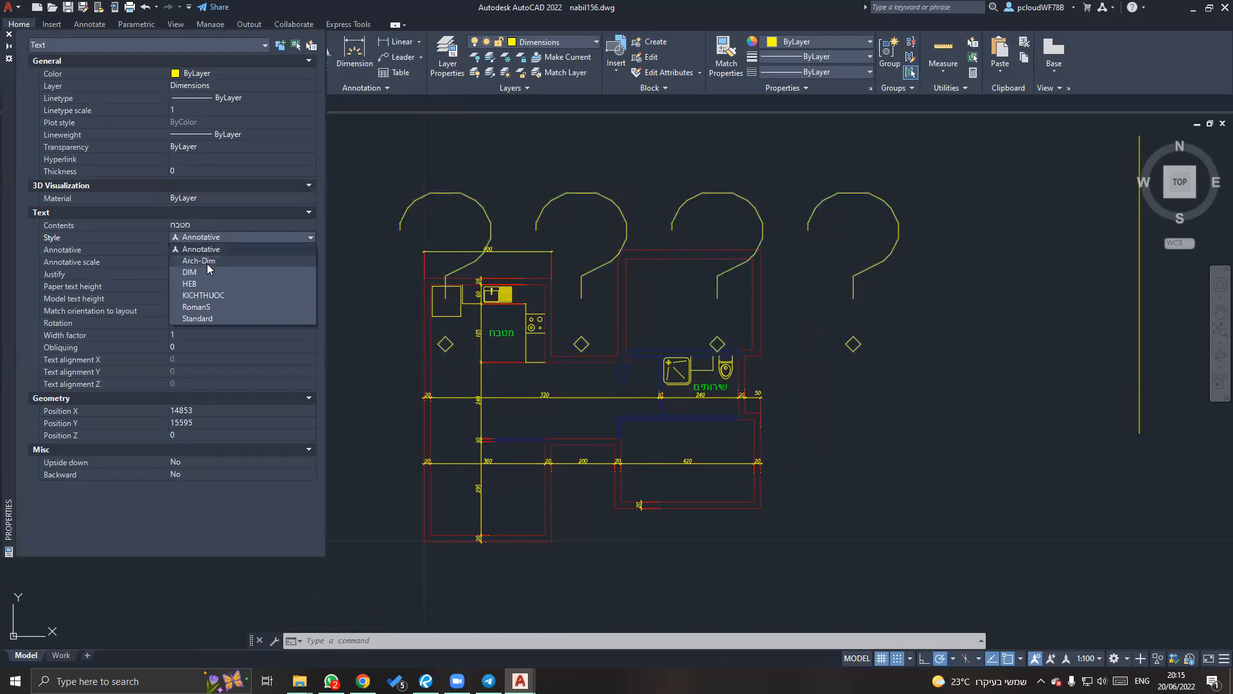
left_click(198, 284)
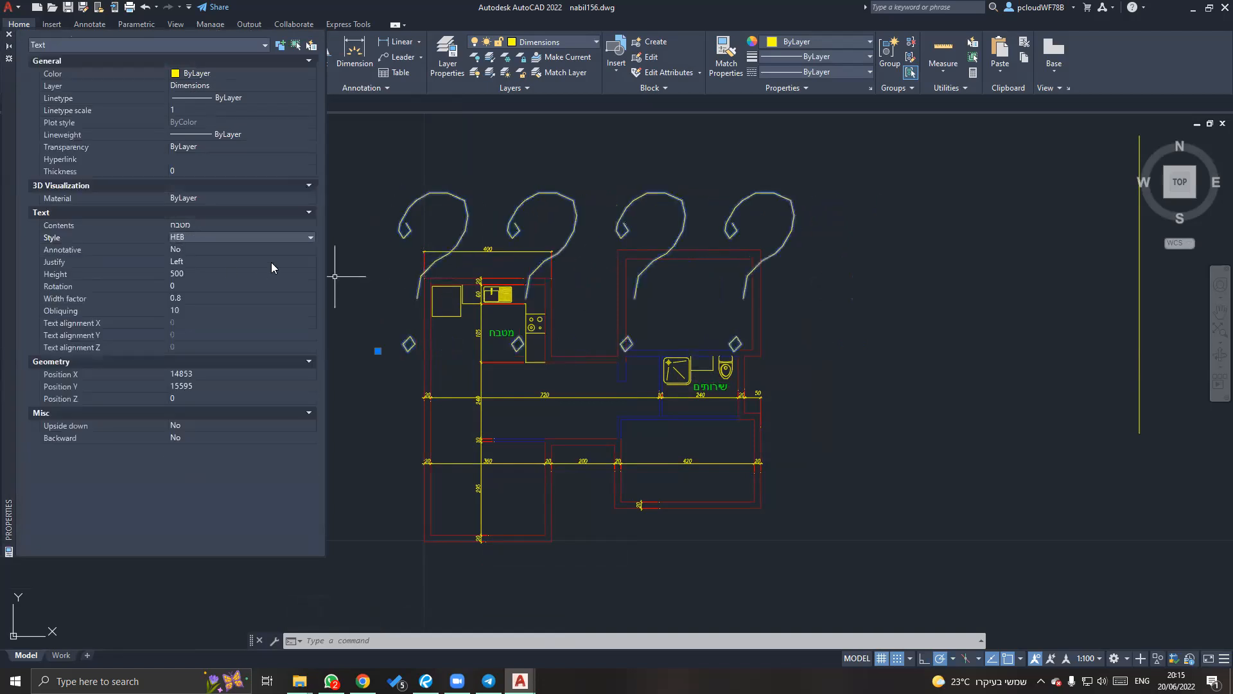
Choose No for the large text's Annotative property and close its properties.
left_click(202, 250)
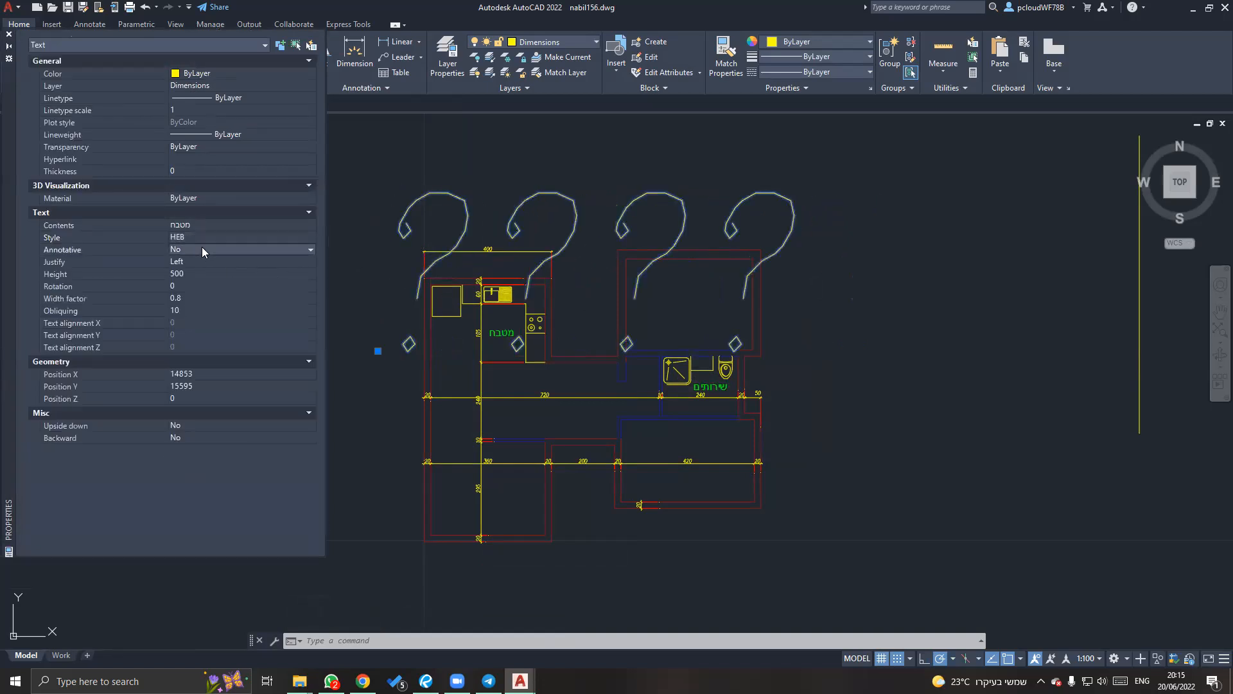
left_click(200, 249)
left_click(187, 270)
right_click(479, 221)
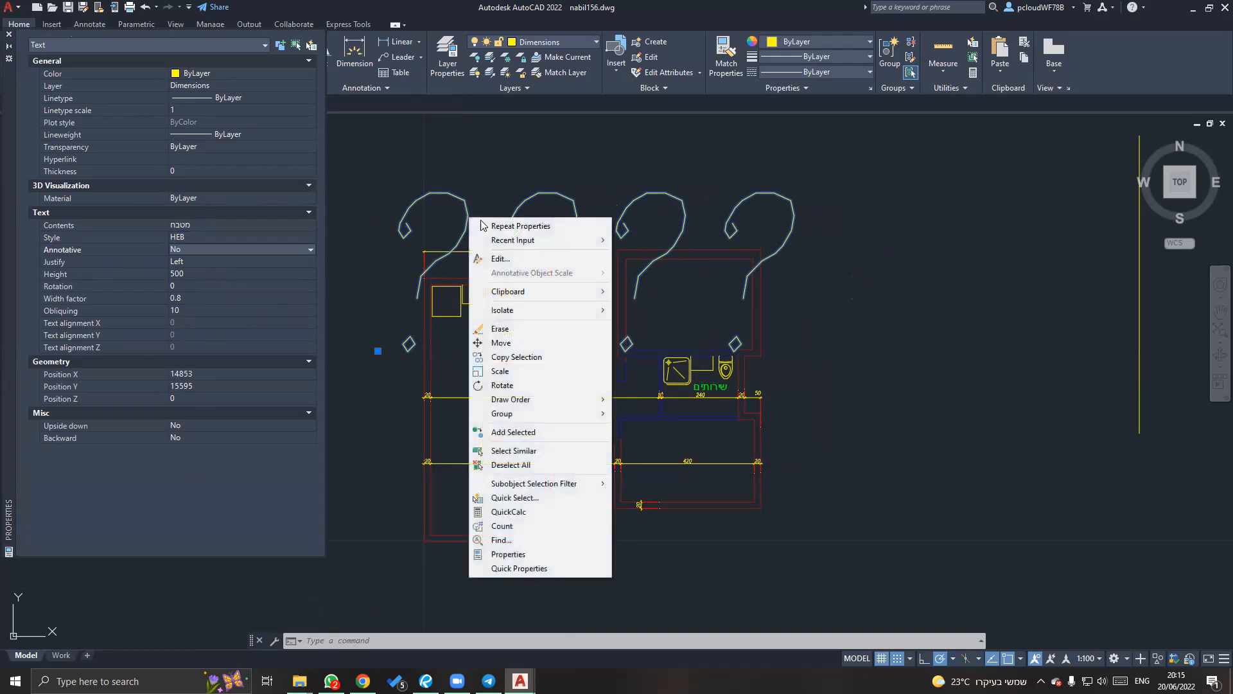
left_click(214, 193)
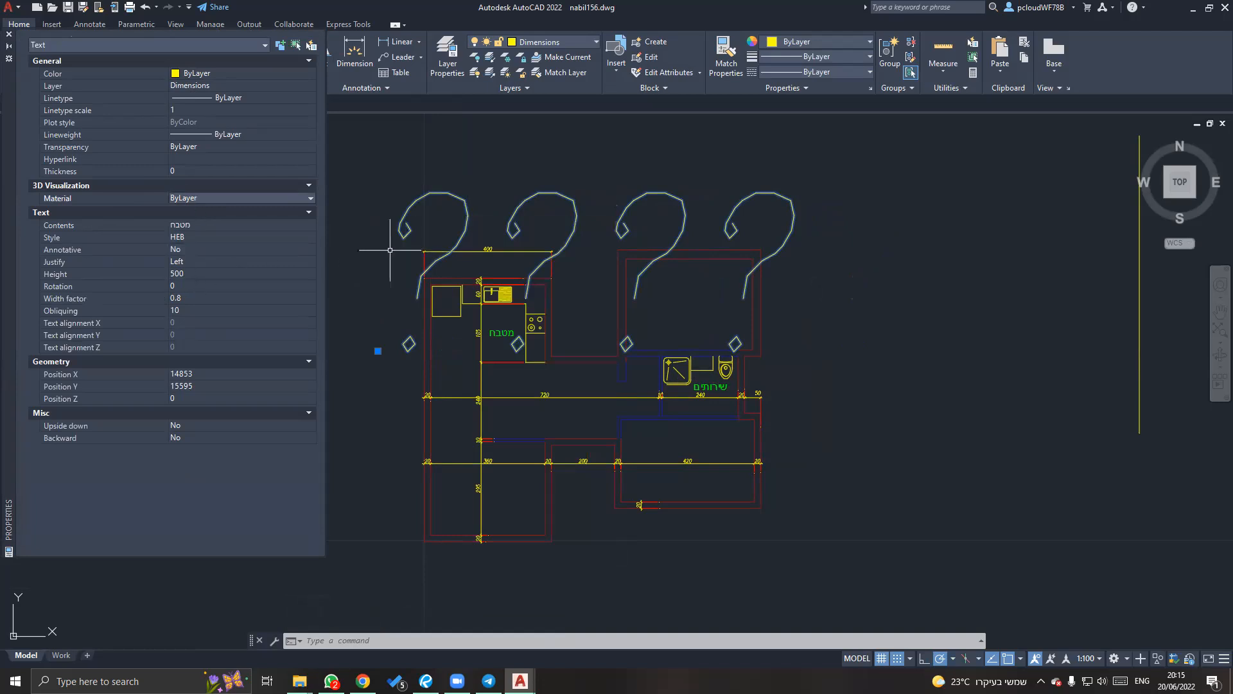
left_click(9, 36)
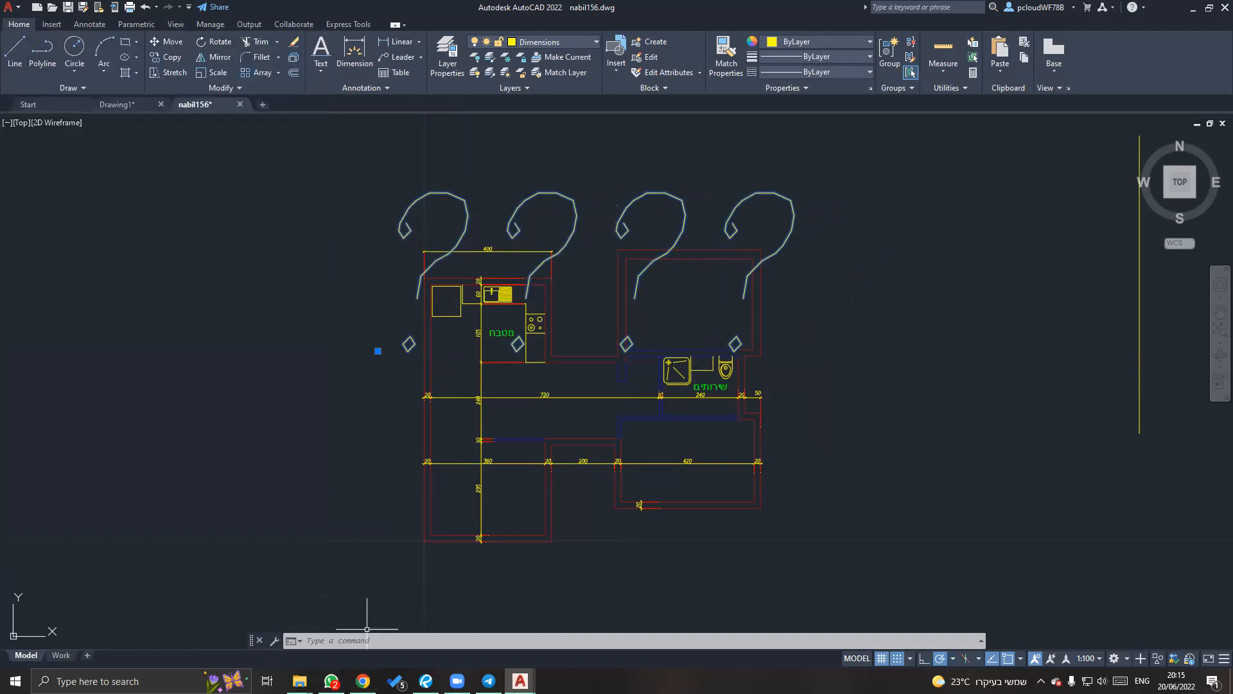
mouse_move(363, 681)
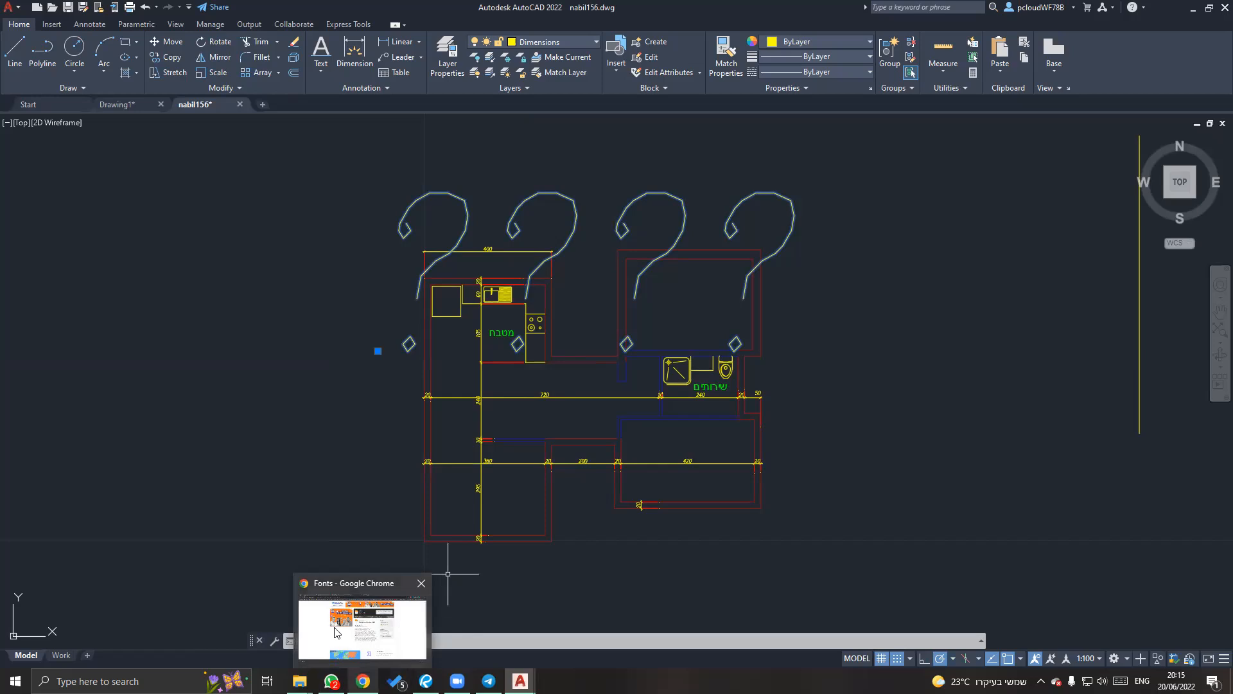
left_click(331, 681)
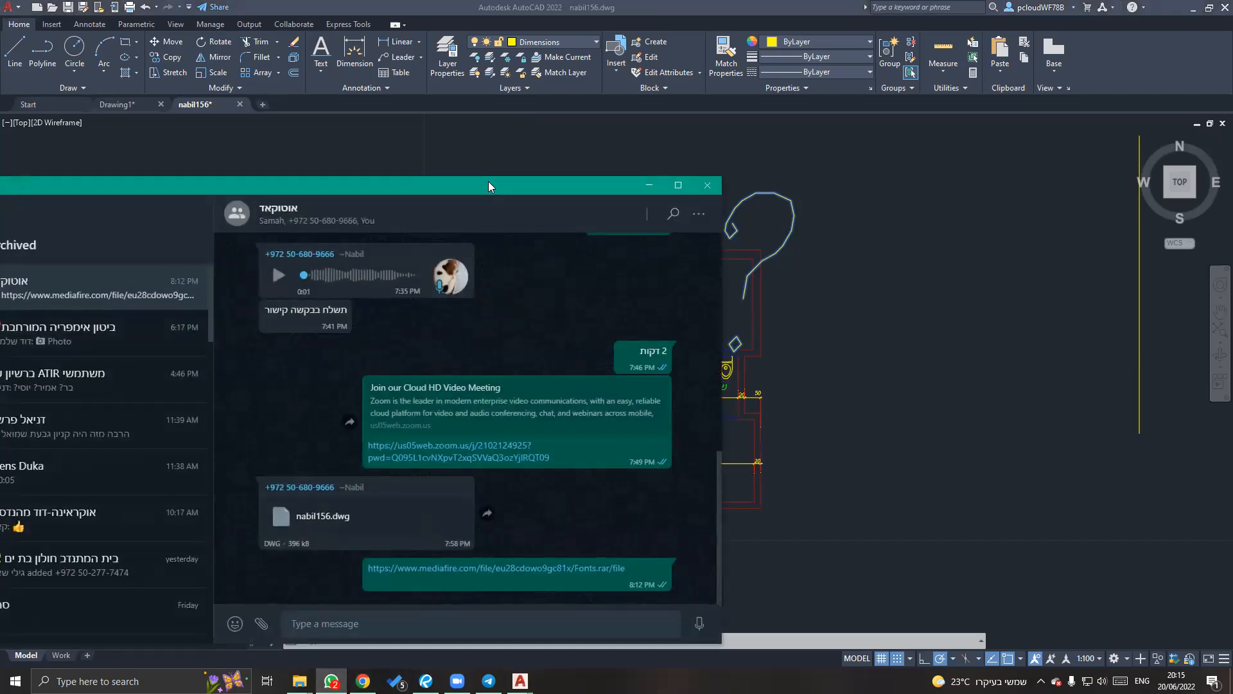
left_click(648, 185)
Erase the large text that displays as question marks over the floor plan.
key("Escape")
key("Escape")
left_click(665, 270)
left_click(638, 262)
key("Delete")
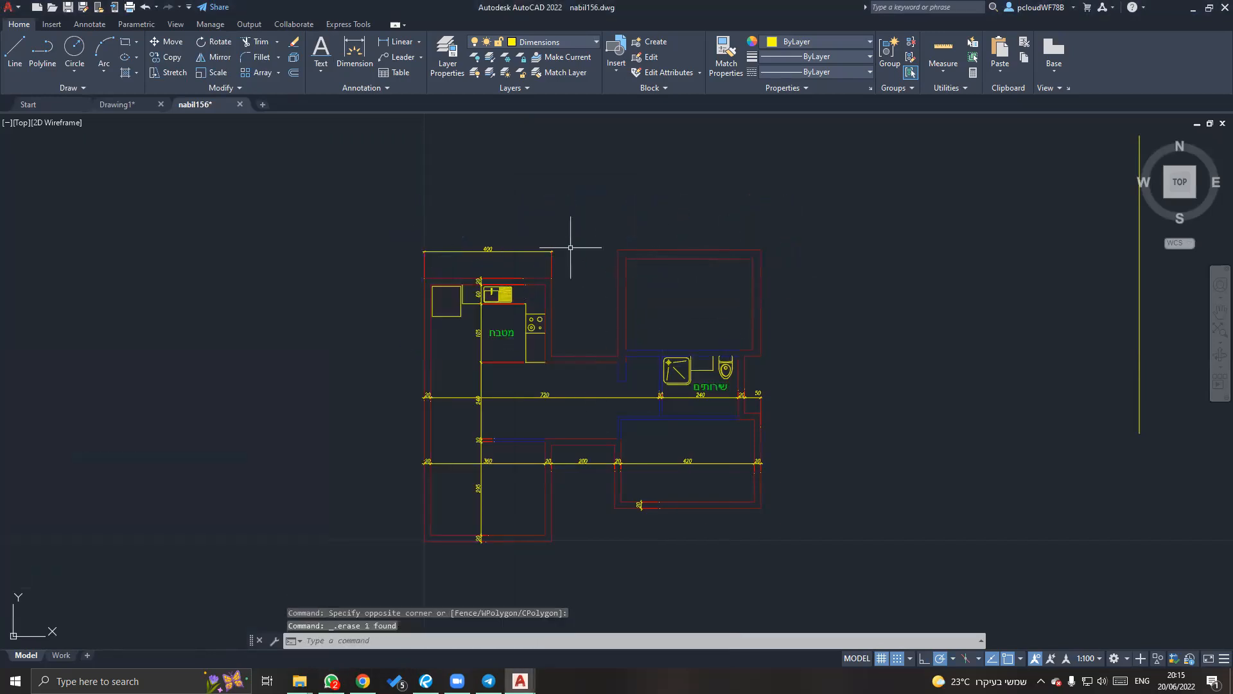
left_click(327, 75)
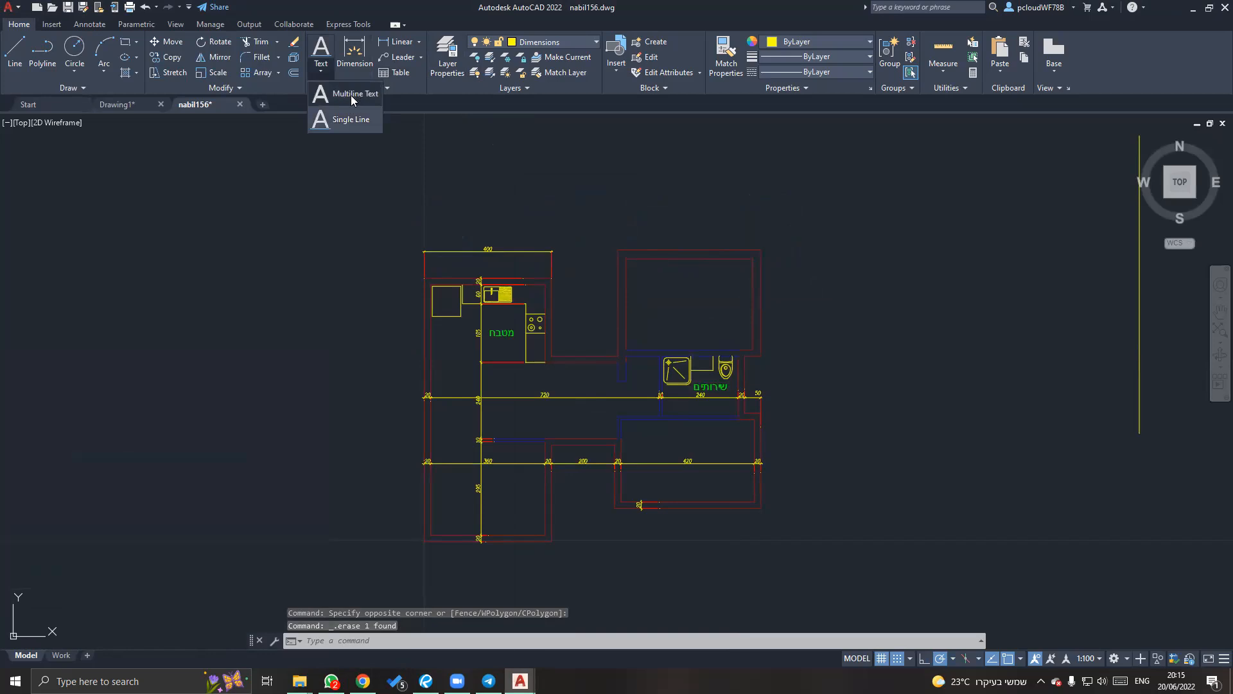
key("Escape")
left_click(503, 331)
key("Escape")
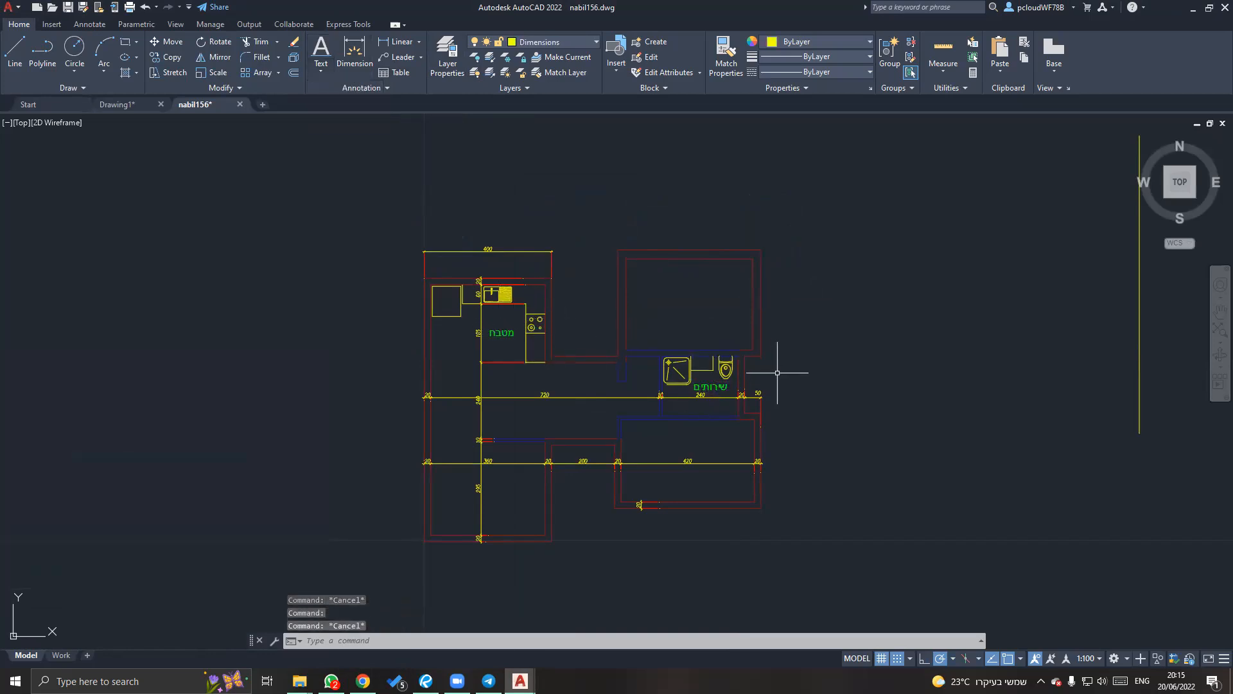
middle_click_drag(777, 372, 734, 294)
left_click(670, 306)
key("Escape")
left_click(467, 257)
key("Escape")
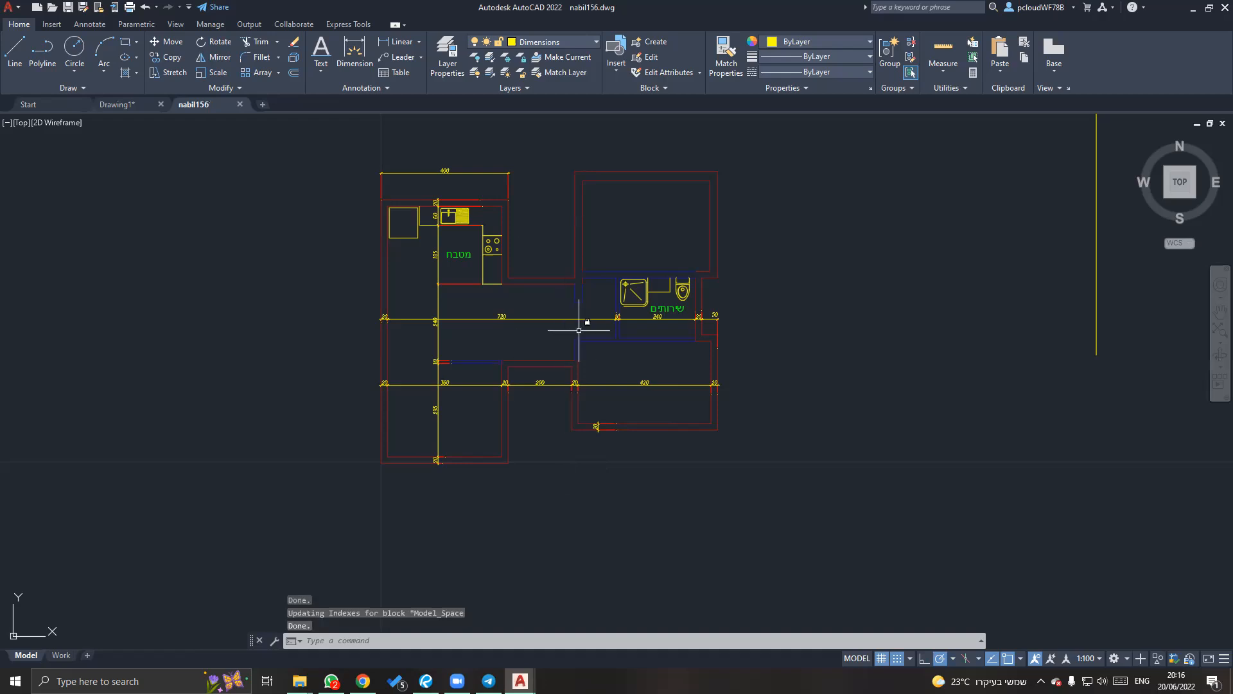
Set the annotation scale of model space to 1:50.
middle_click_drag(453, 290, 533, 368)
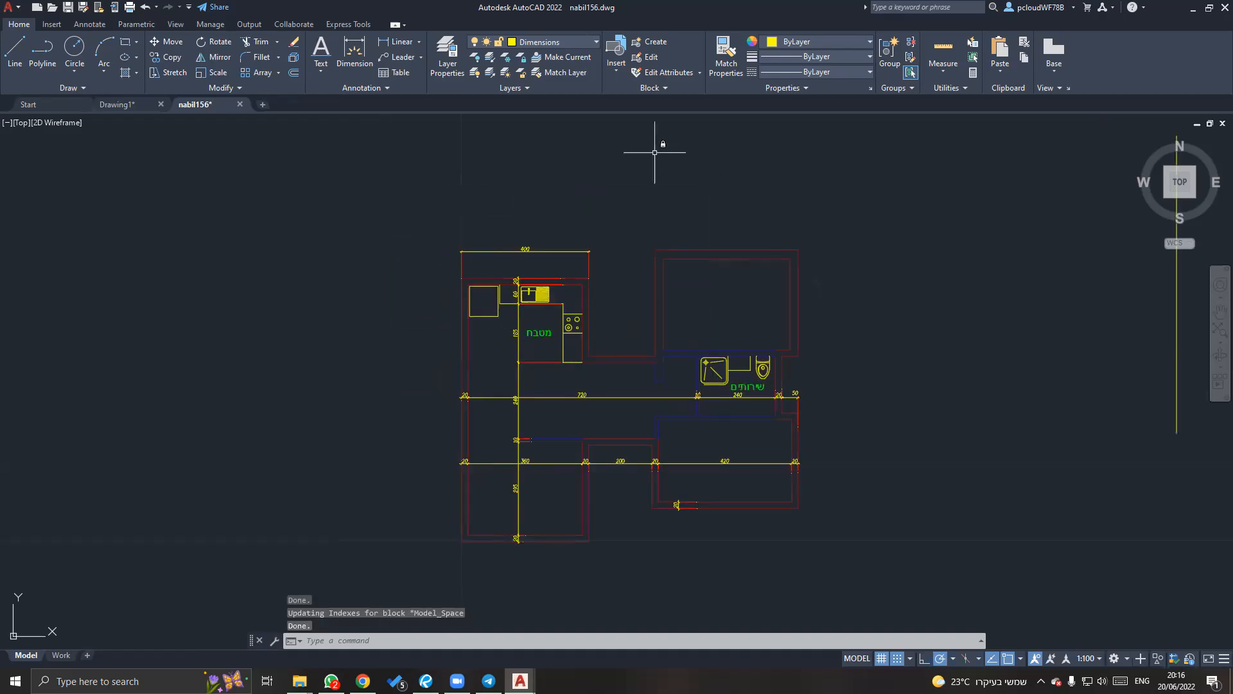
middle_click_drag(655, 152, 566, 113)
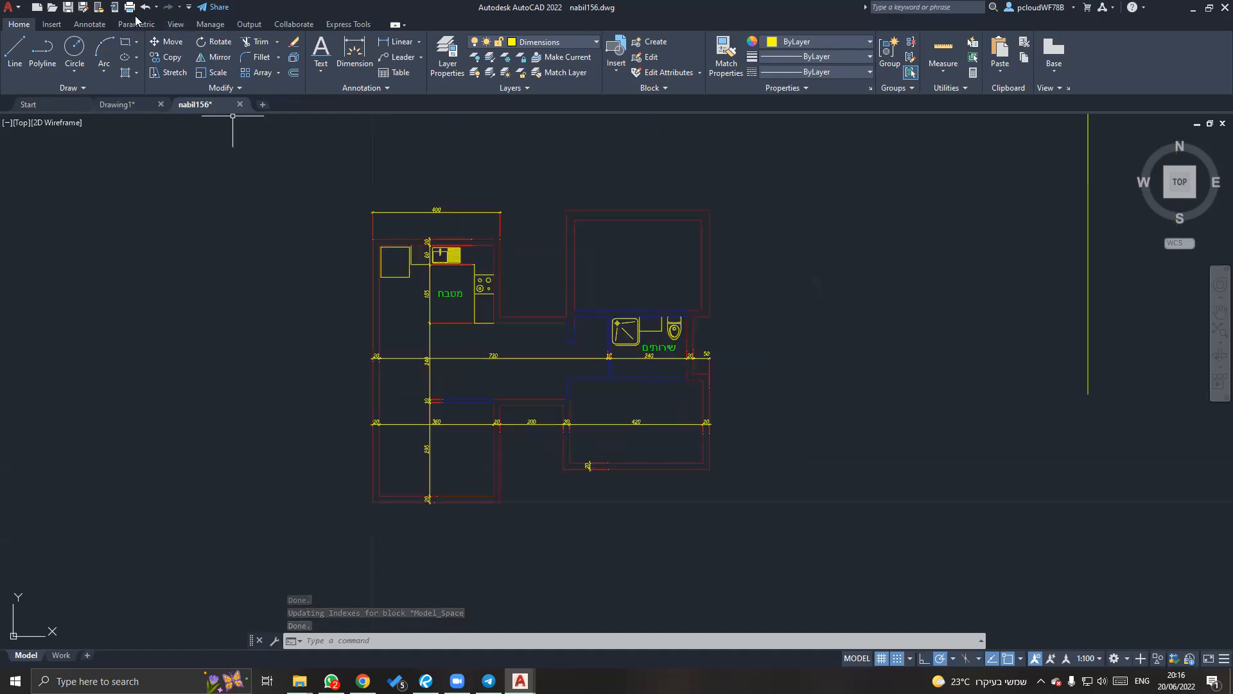
left_click(1098, 660)
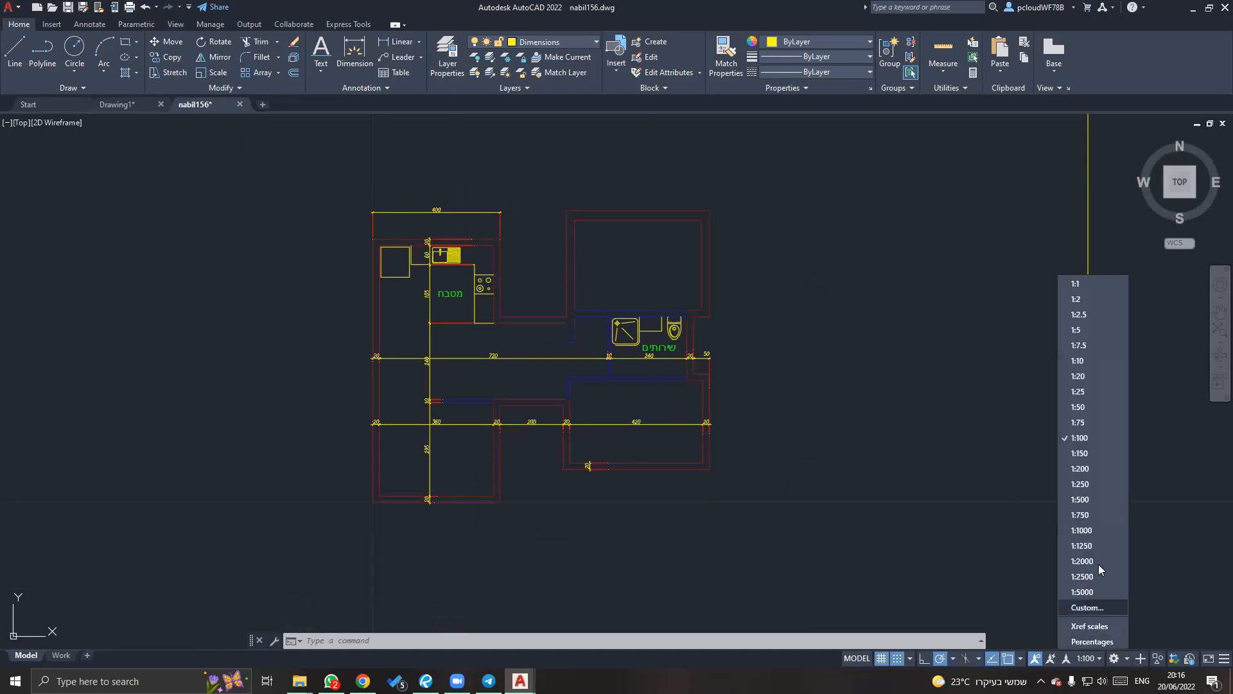
left_click(1092, 407)
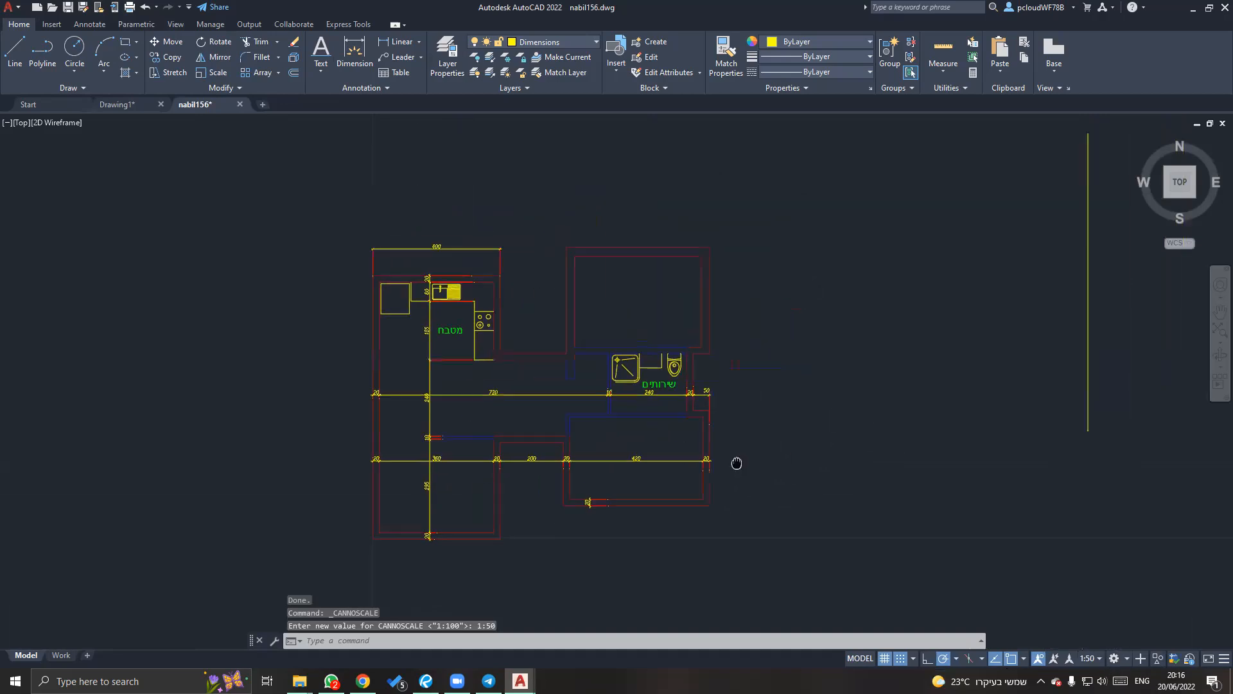
Add a new layout to the drawing alongside the Work layout.
left_click(61, 655)
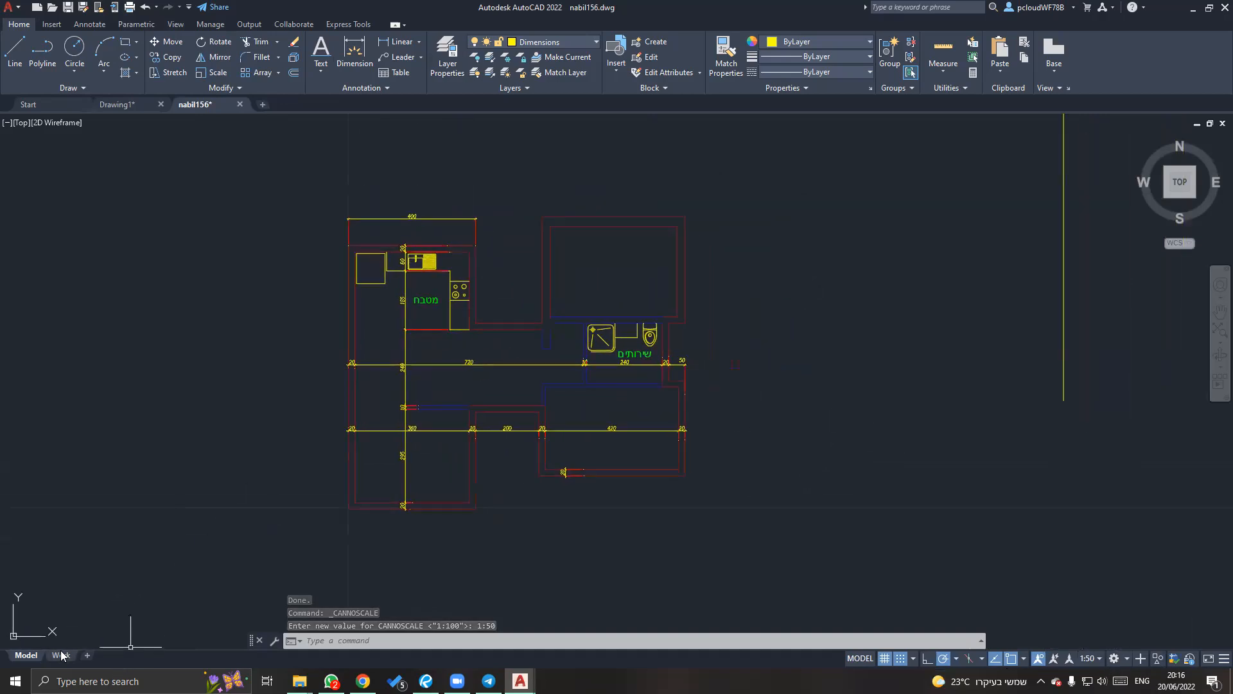
left_click(26, 655)
mouse_move(96, 656)
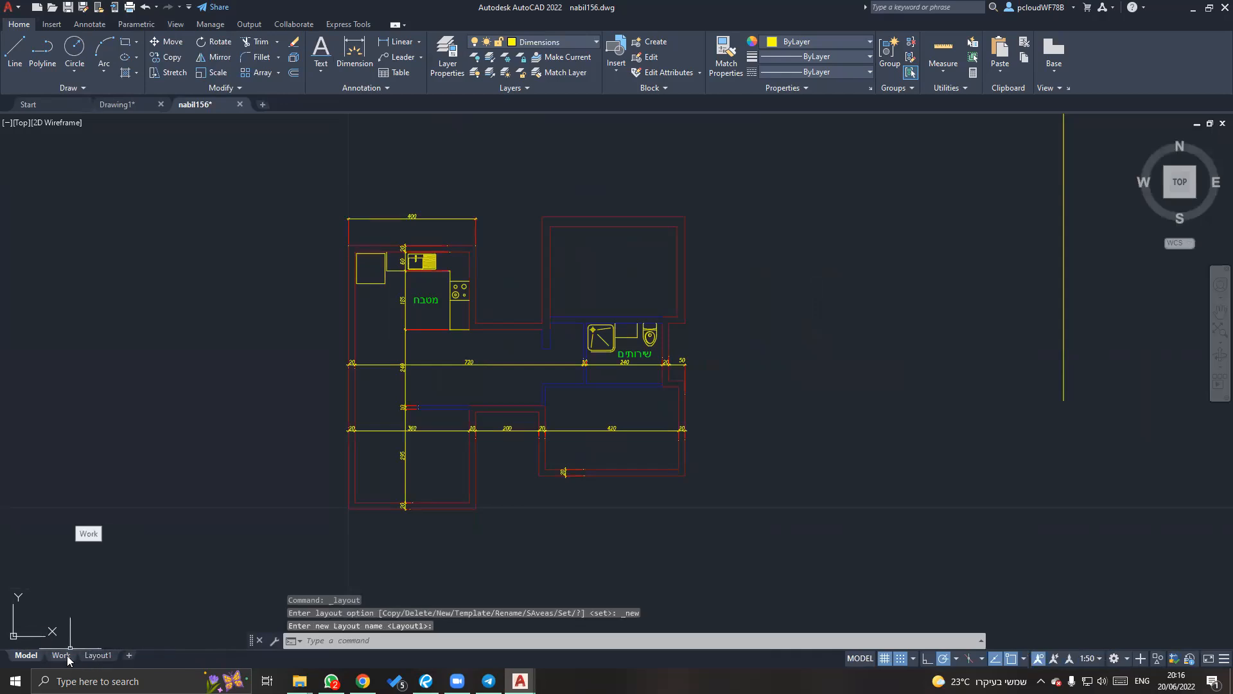
key("Escape")
Switch from model space to the newly added layout.
scroll(289, 426, "up", 10)
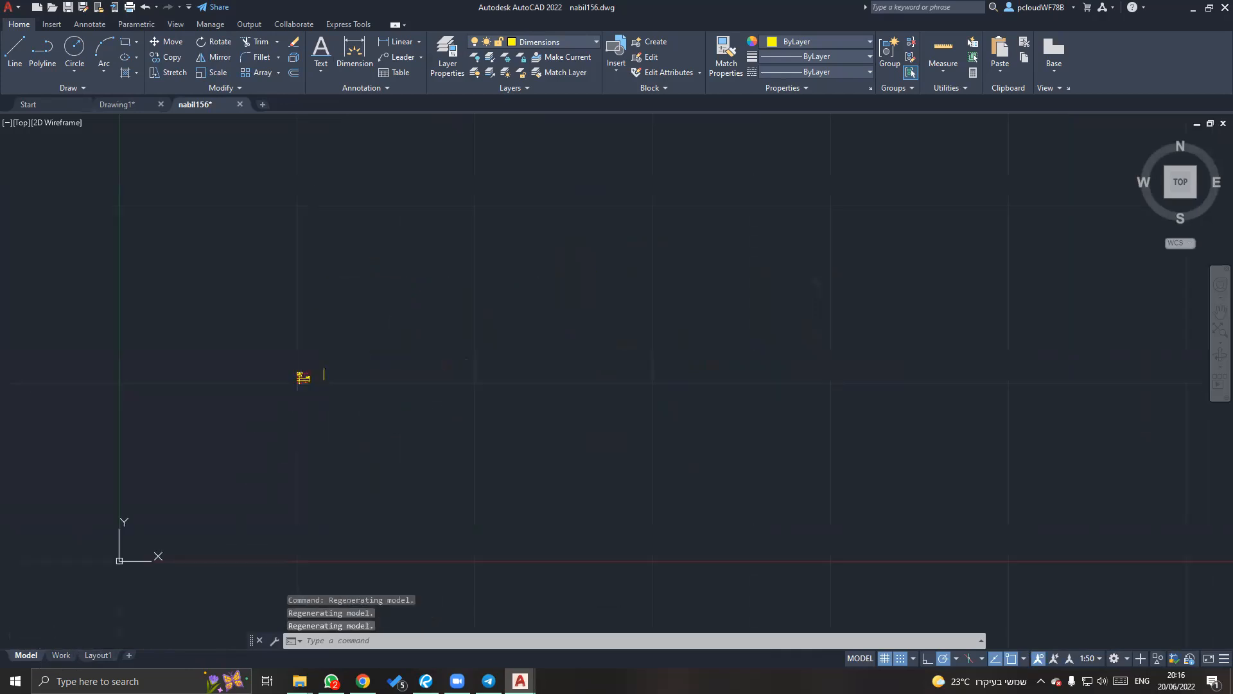
middle_click_drag(626, 391, 605, 515)
middle_click_drag(609, 454, 549, 353)
middle_click_drag(444, 410, 469, 434)
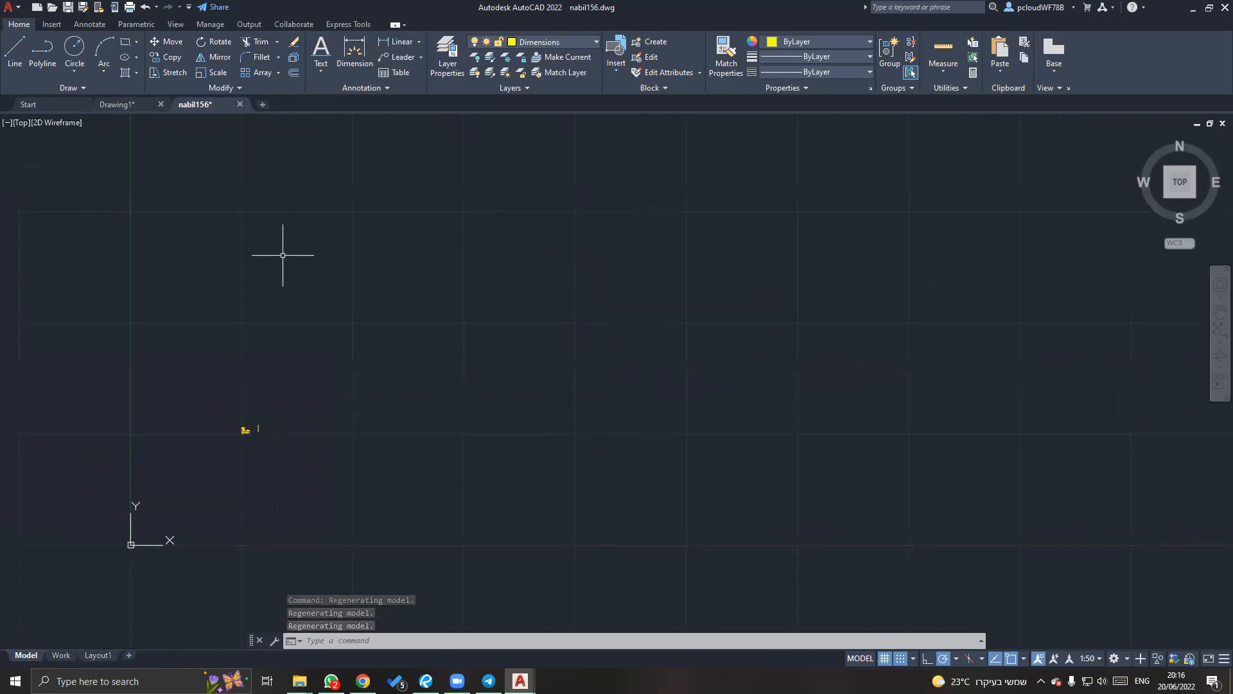
middle_click_drag(343, 334, 583, 269)
middle_click_drag(442, 308, 302, 322)
scroll(186, 518, "up", 2)
left_click(98, 655)
right_click(97, 656)
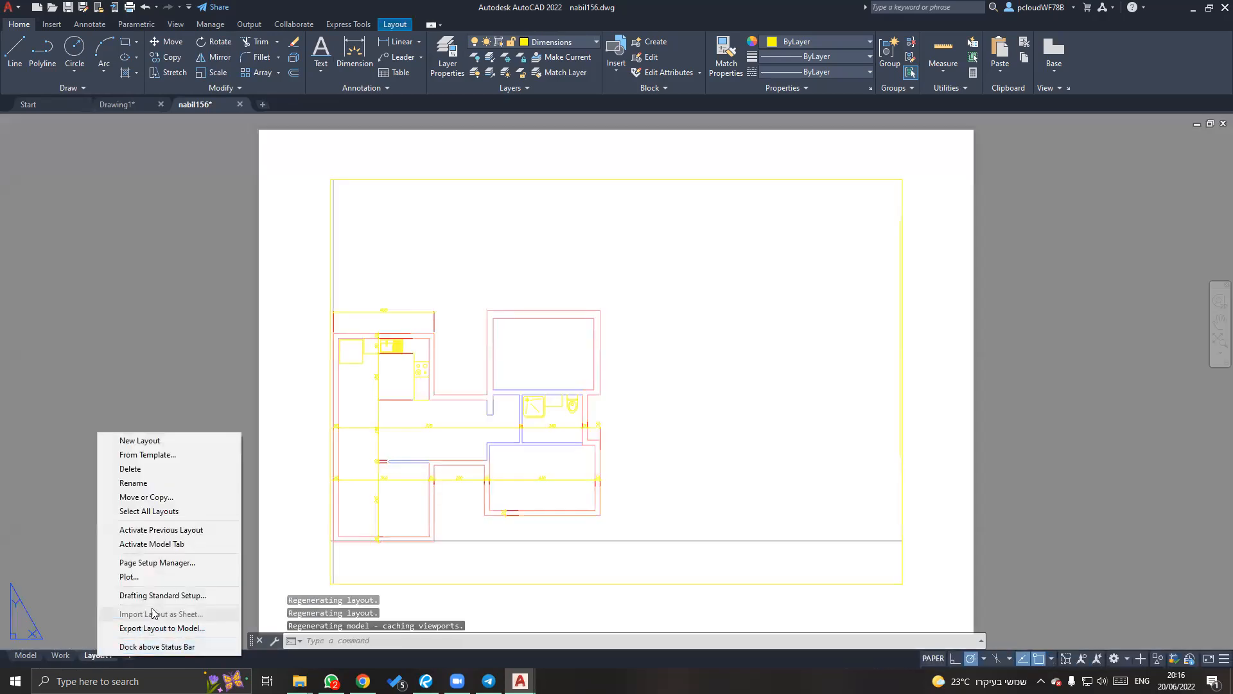
left_click(170, 597)
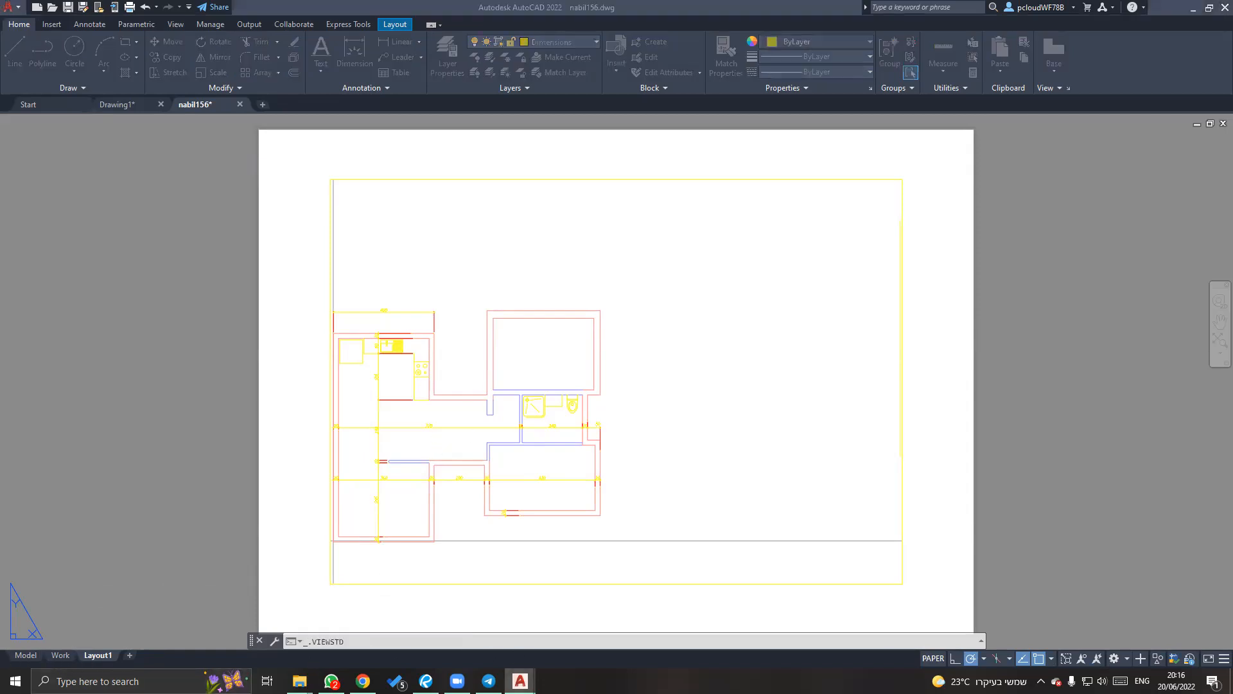
left_click(520, 681)
left_click(433, 640)
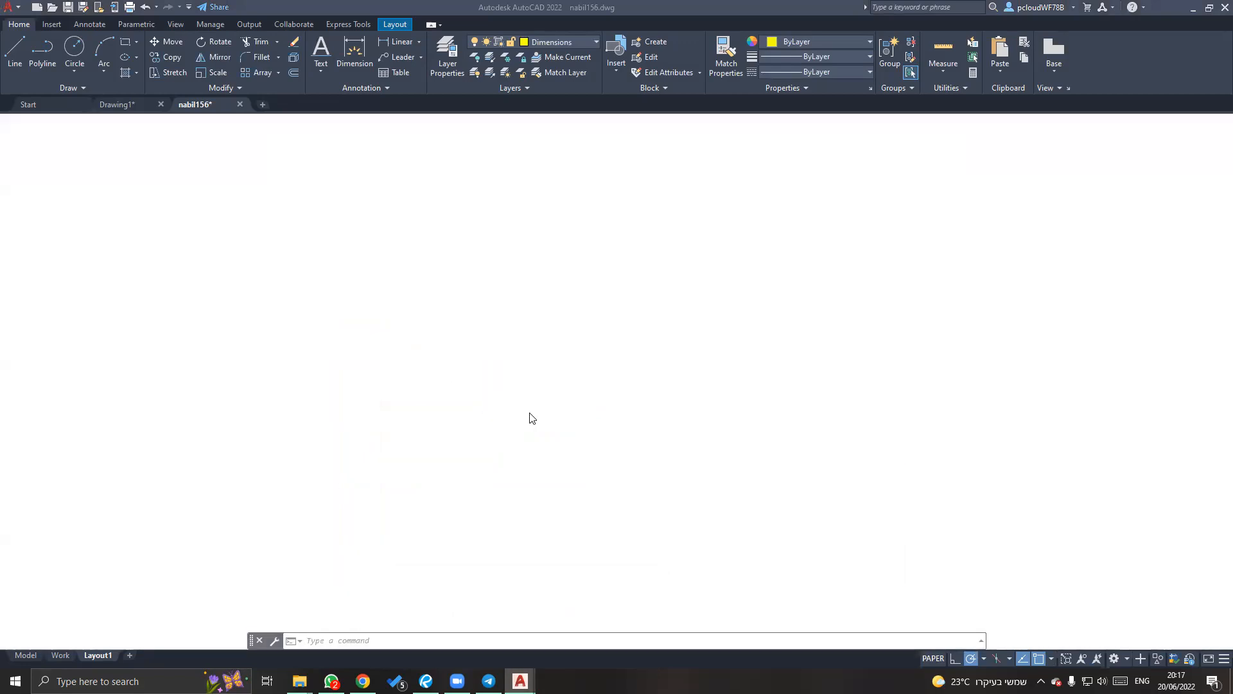
Close the Drawing1 file and keep nabil156.dwg open.
left_click(161, 104)
left_click(620, 372)
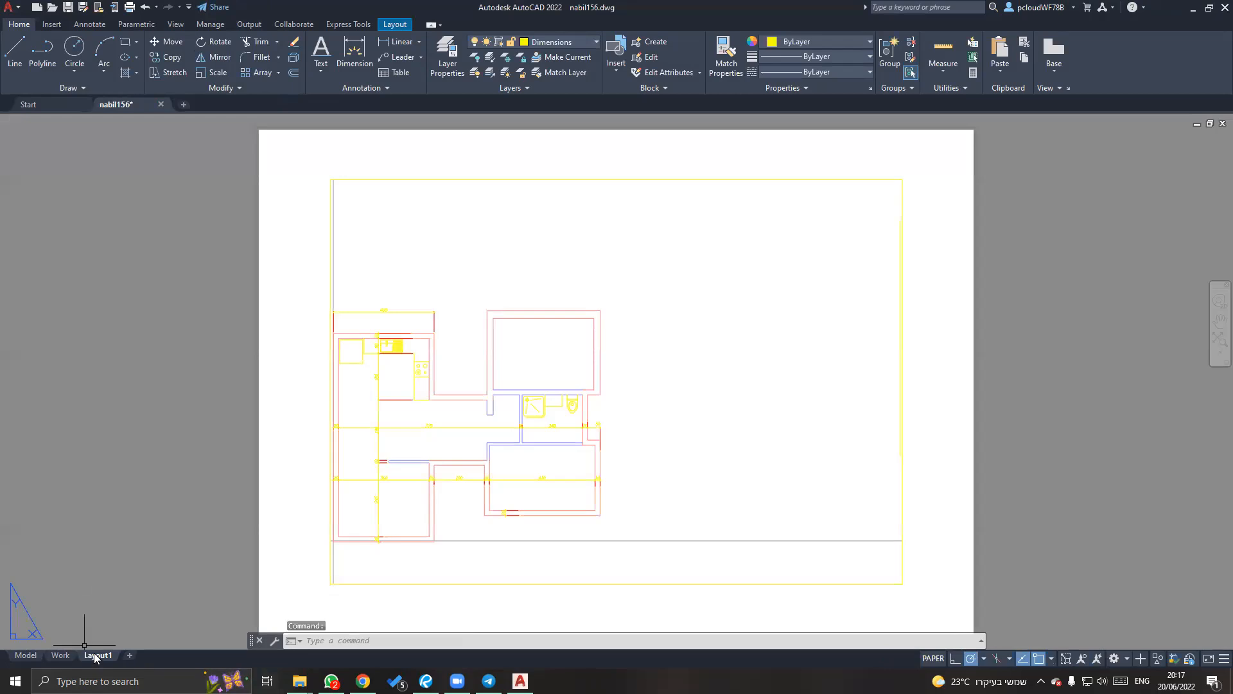
Open Layout1's page setup for modification, comparing its plot details with those of the Work page setup.
right_click(96, 655)
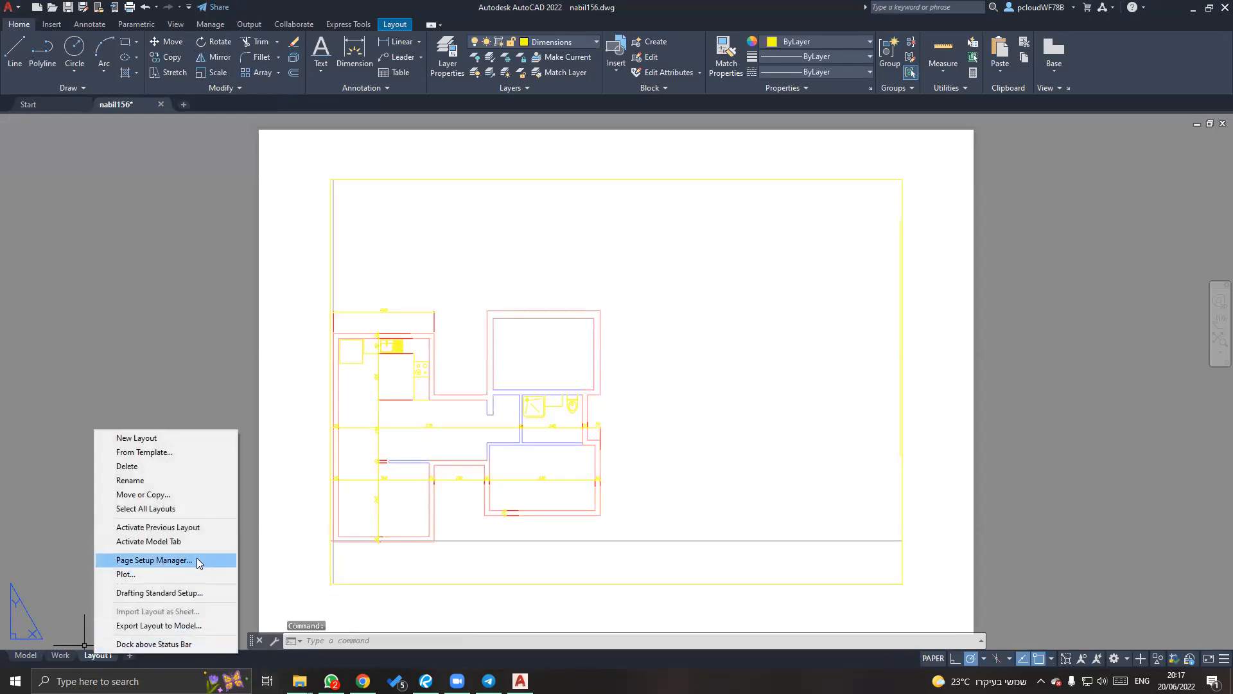
left_click(154, 560)
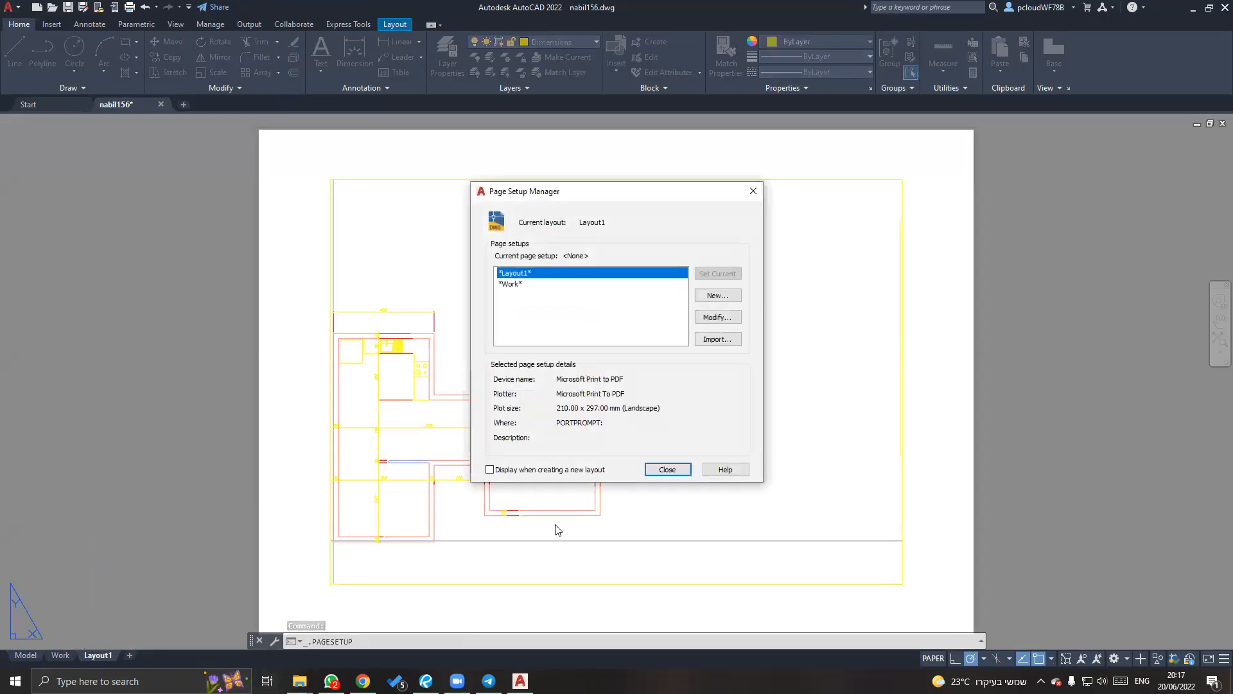
left_click(528, 283)
left_click(523, 273)
left_click(521, 284)
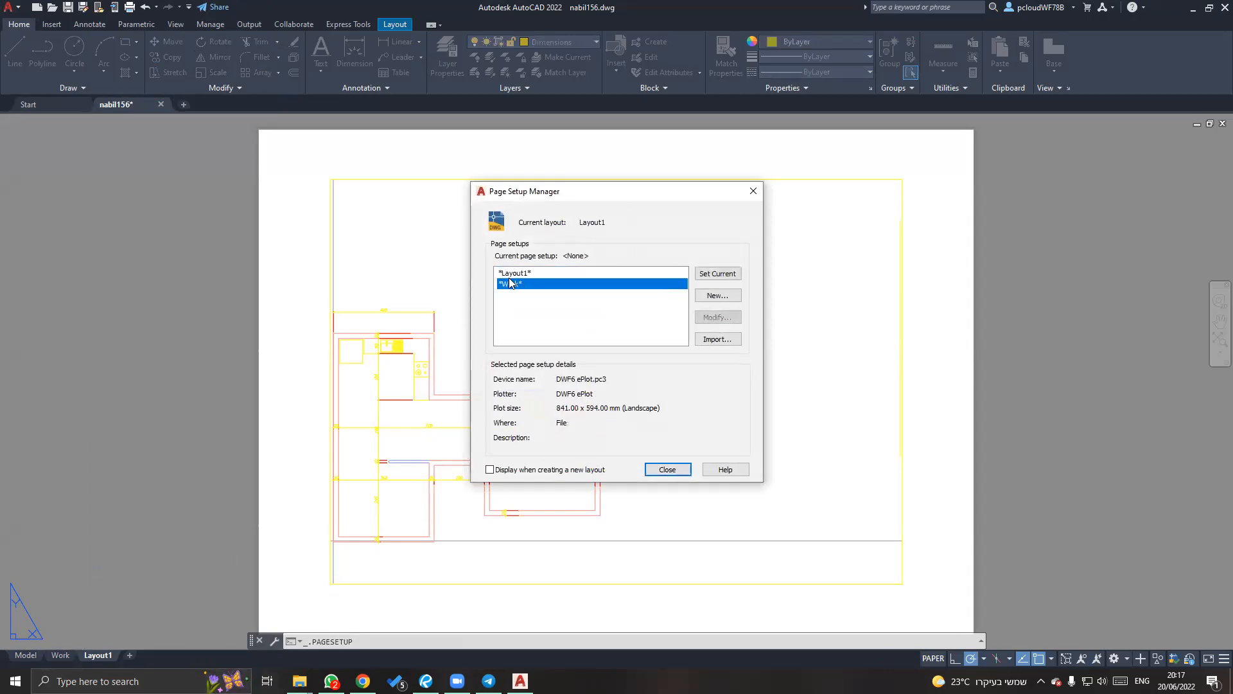
left_click(513, 274)
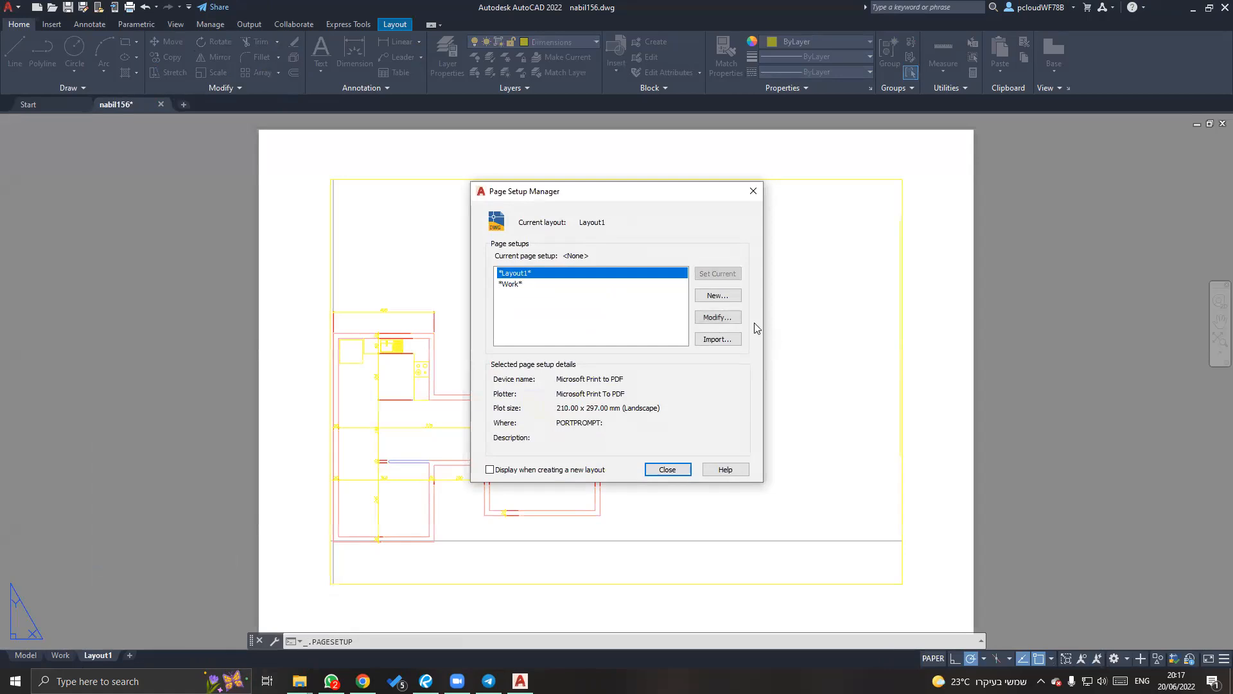
left_click(730, 319)
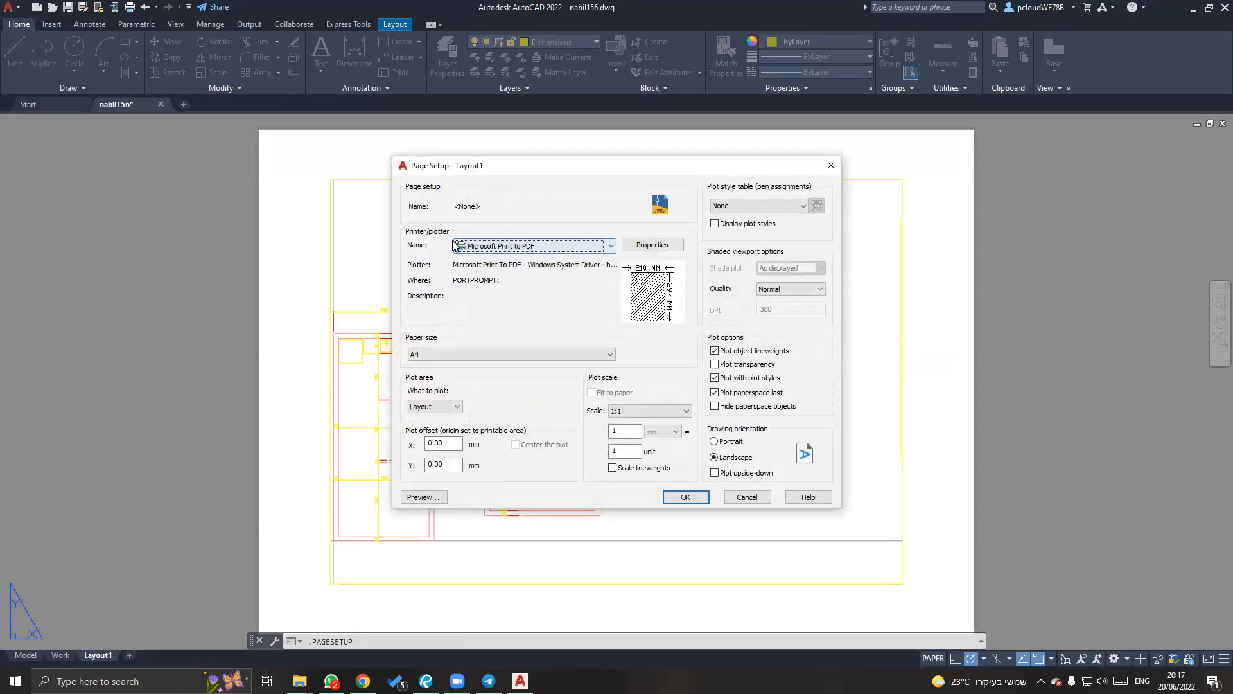
Keep Microsoft Print to PDF as the plotter for Layout1 and set the paper size to A3.
left_click(507, 248)
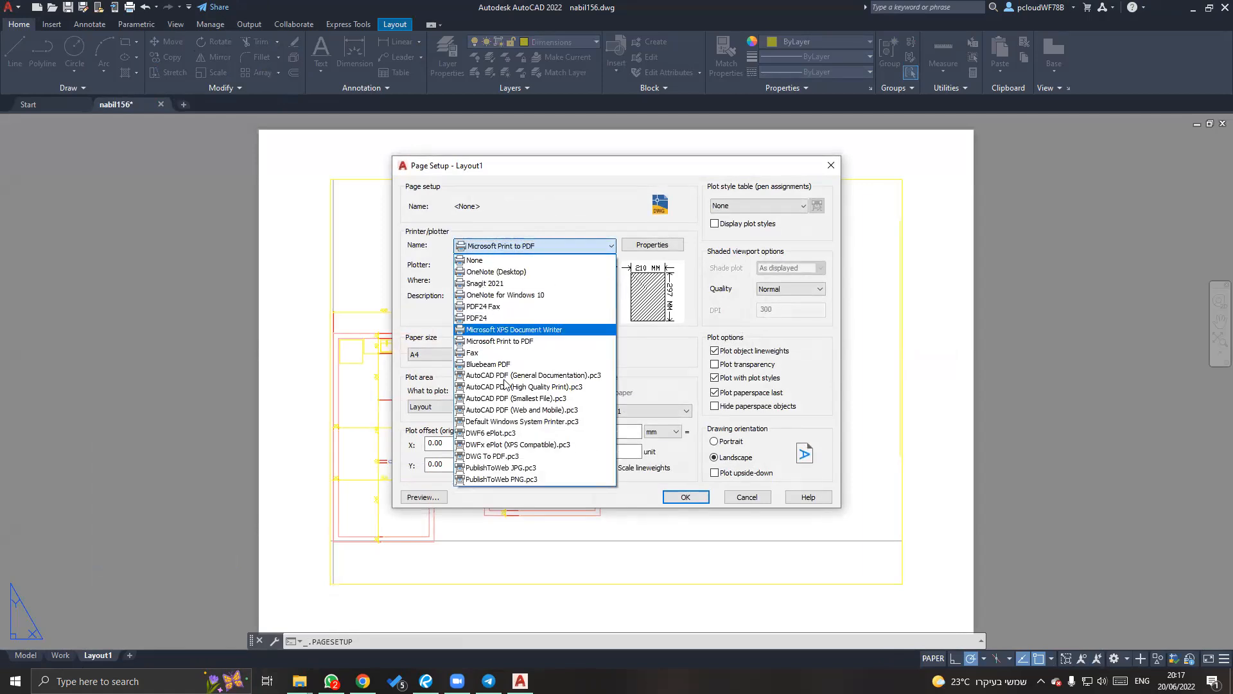
left_click(482, 250)
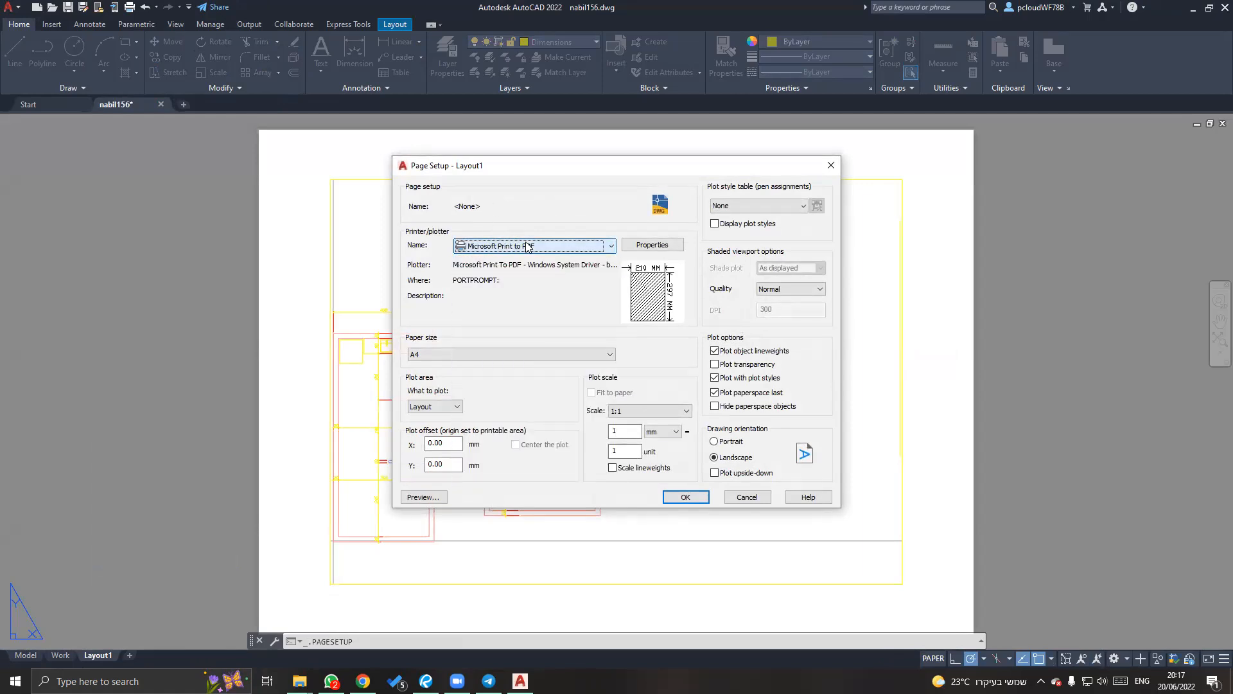
left_click(457, 356)
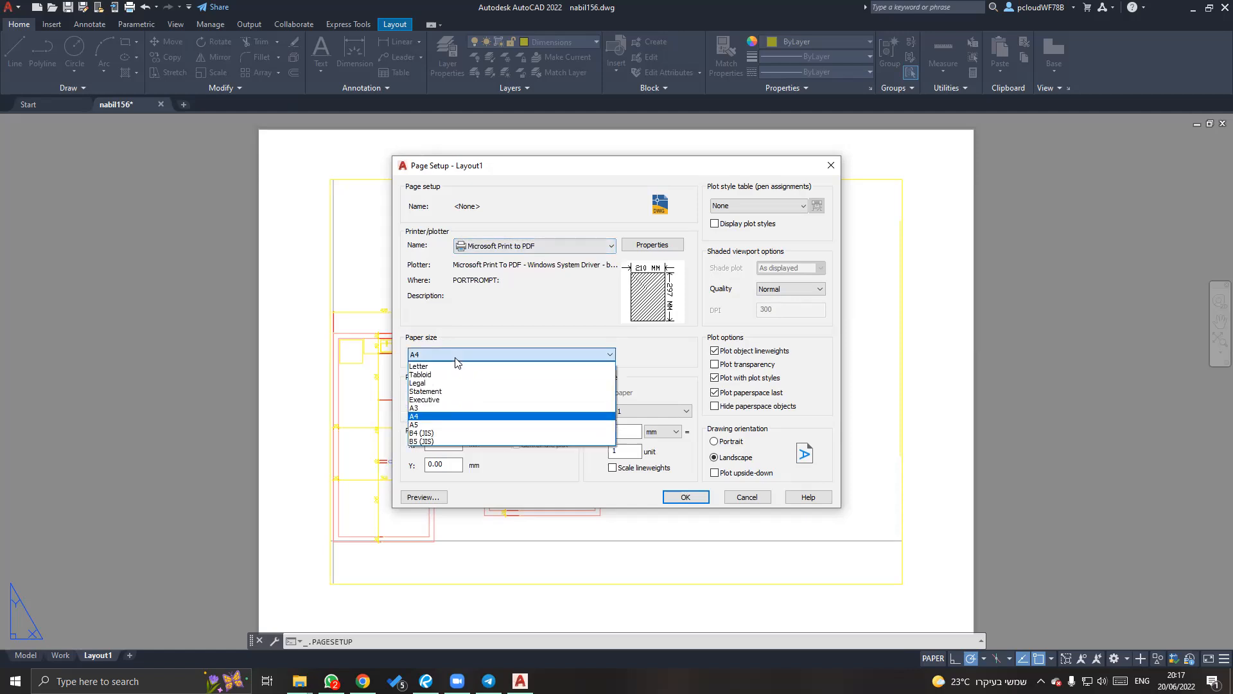
left_click(427, 409)
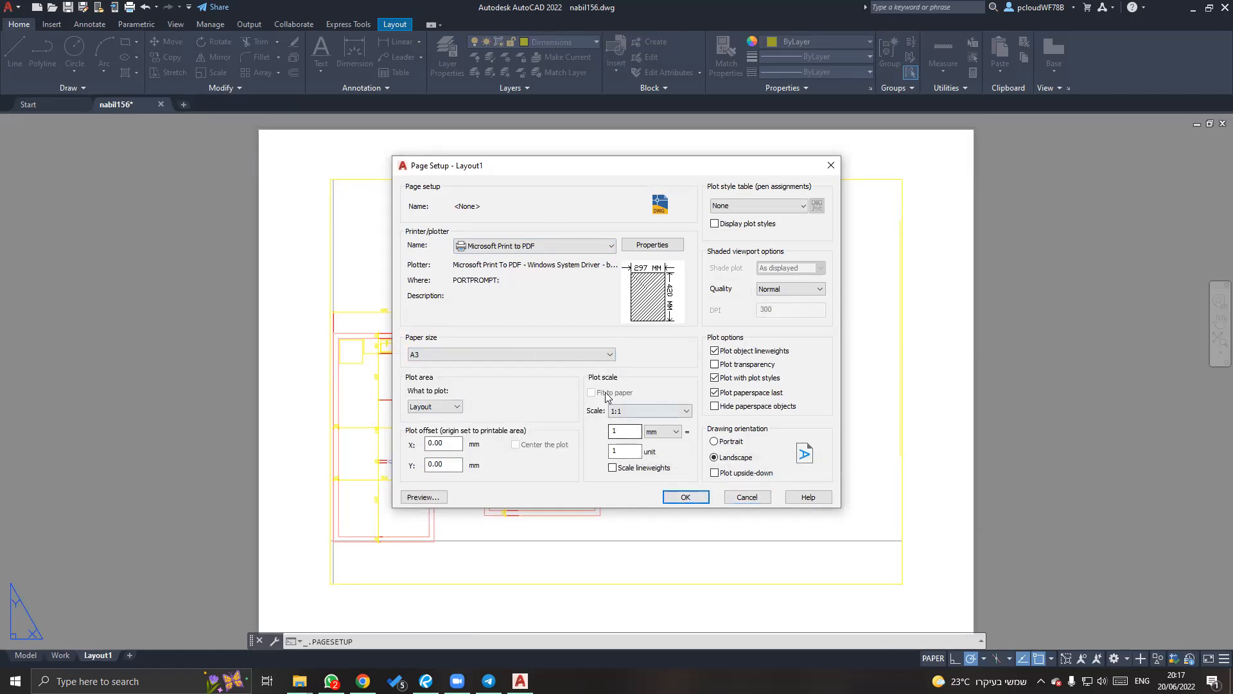
Set Layout1's plot scale to 1:5, accept the page setup and close the Page Setup Manager.
left_click(637, 411)
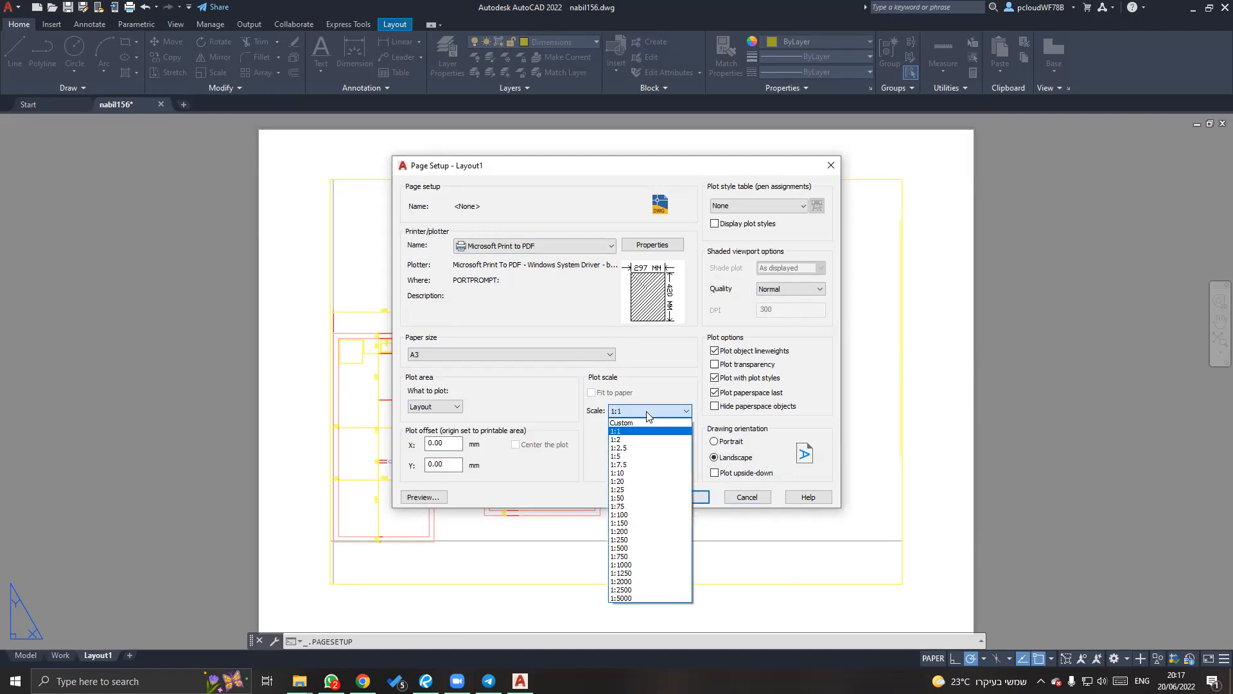
left_click(623, 457)
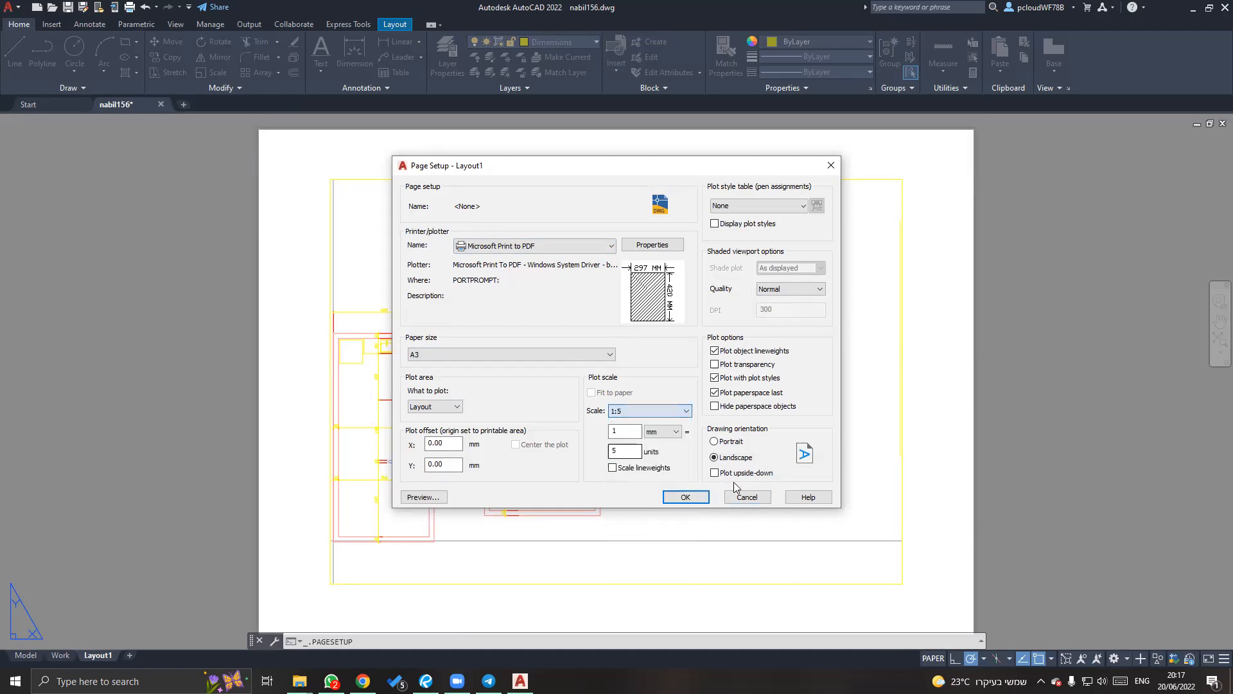
left_click(686, 499)
left_click(668, 470)
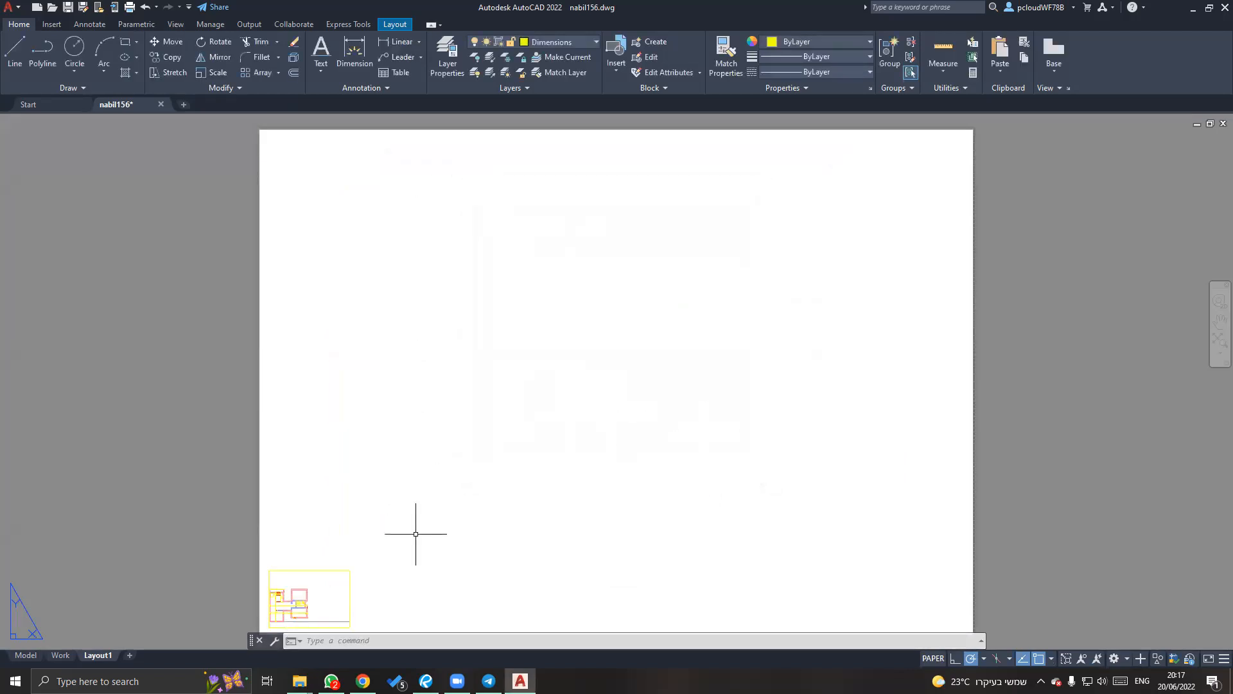
middle_click_drag(335, 578, 434, 514)
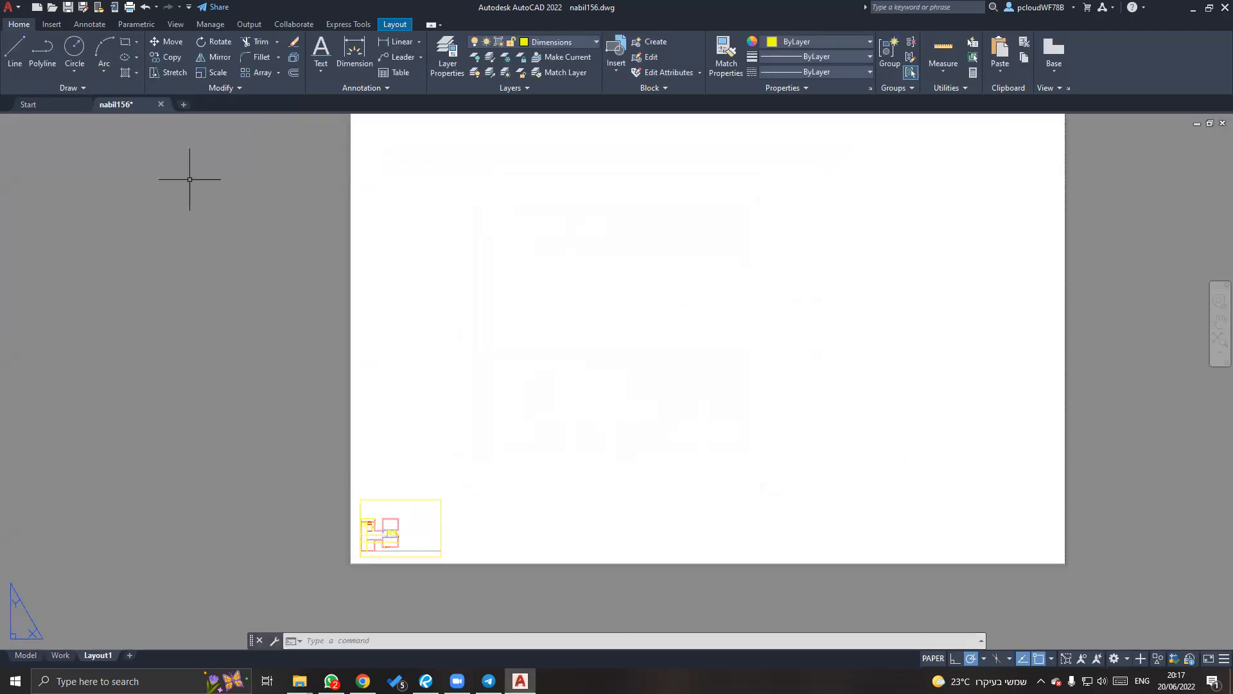
key("ctrl+p")
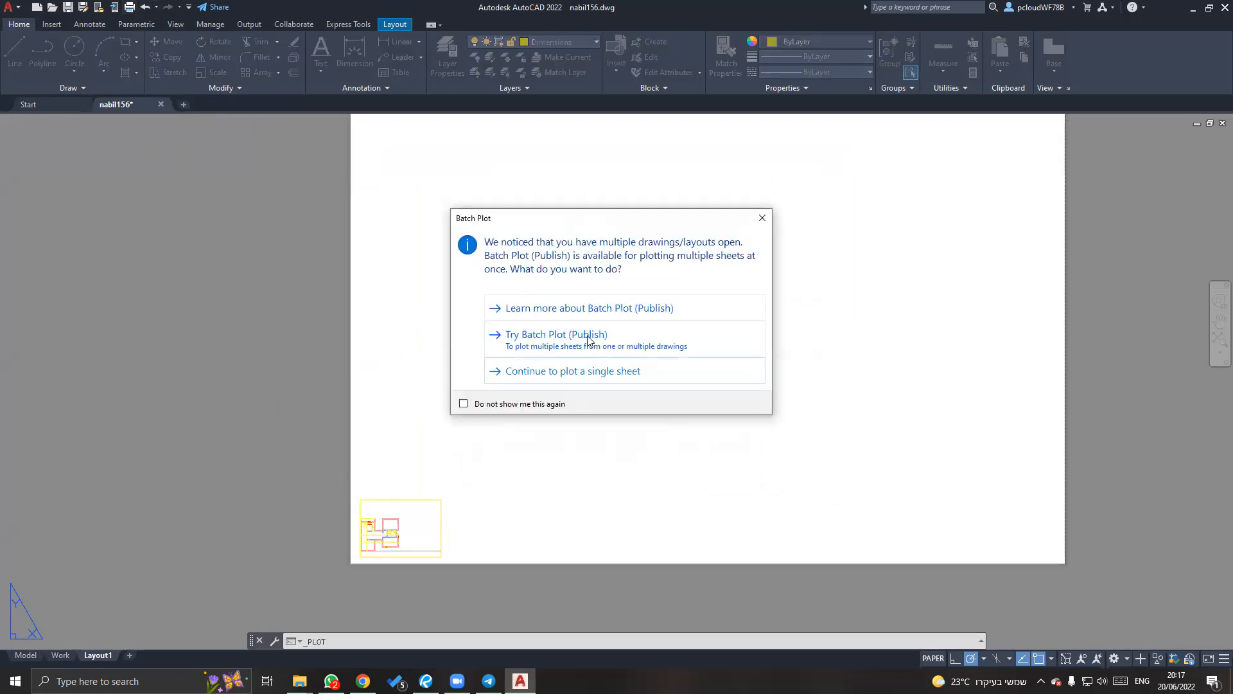
left_click(626, 370)
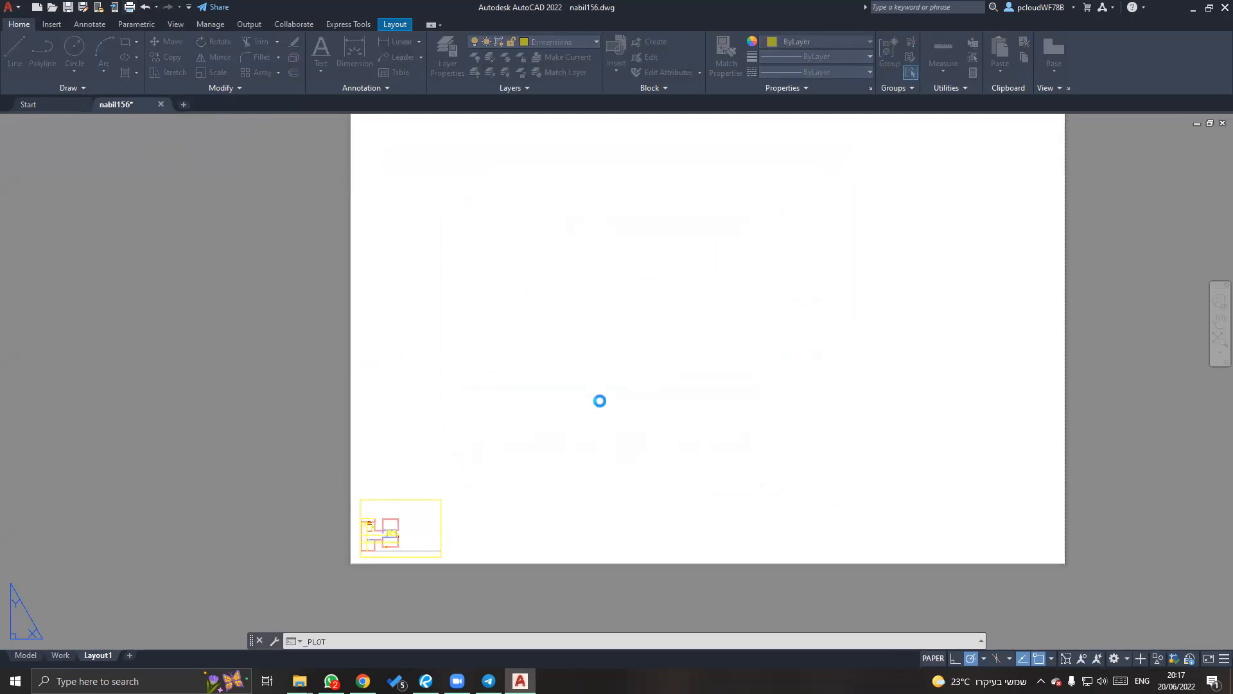
left_click(746, 518)
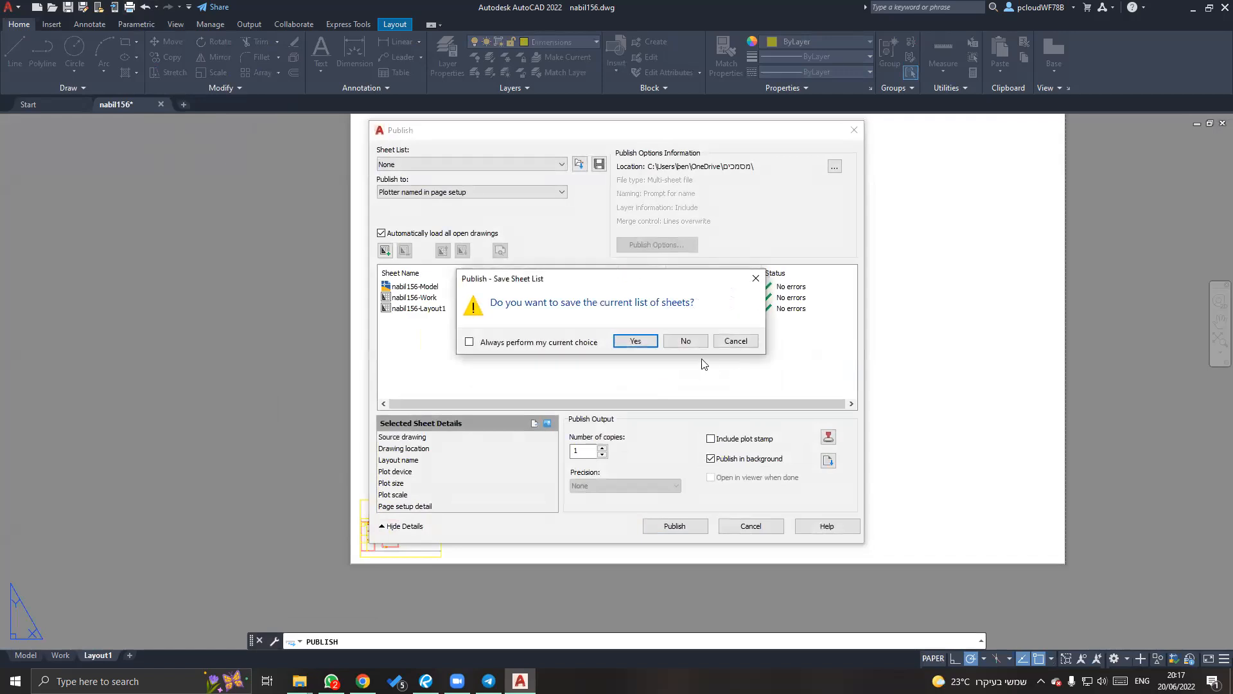
left_click(687, 340)
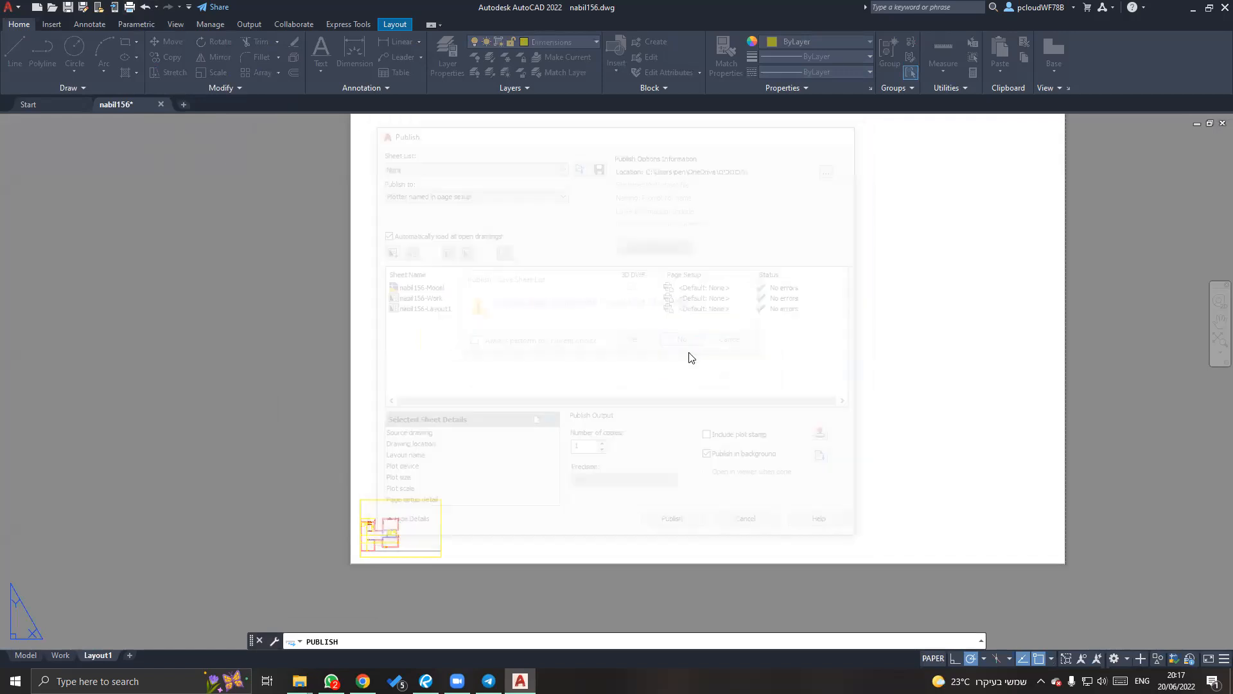
Change the plot scale in Layout1's page setup, accept it and close the Page Setup Manager.
right_click(96, 654)
left_click(218, 563)
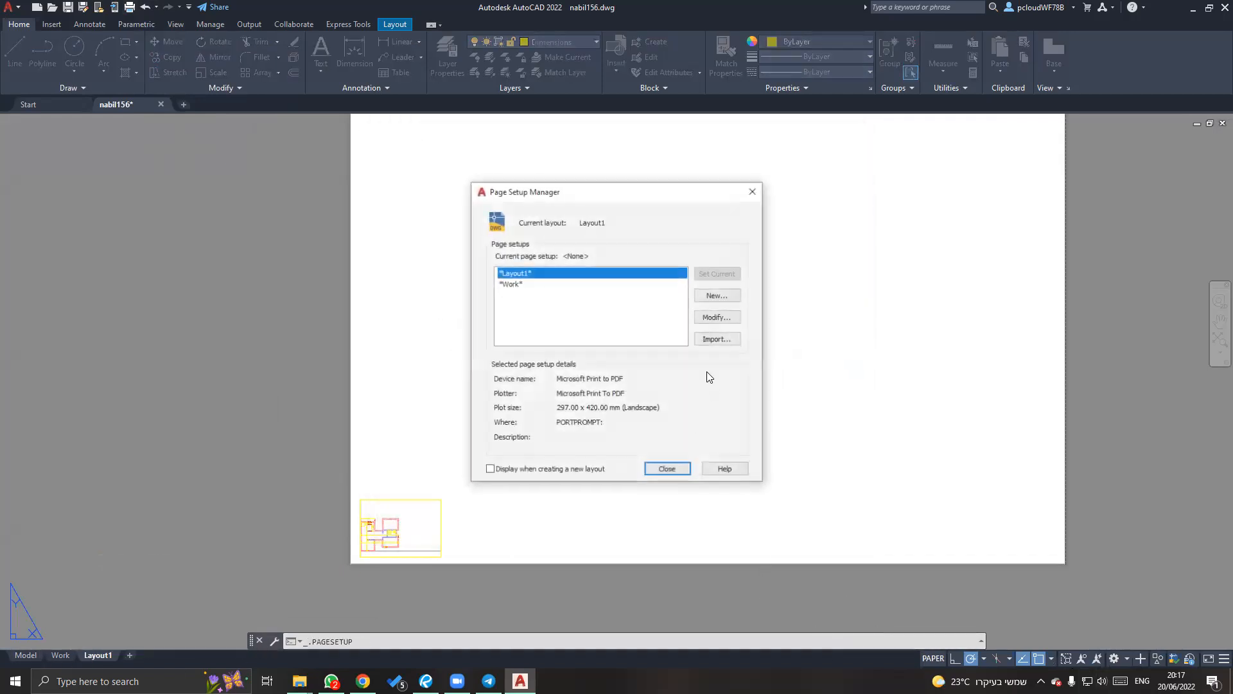
left_click(716, 316)
double_click(639, 456)
left_click(704, 499)
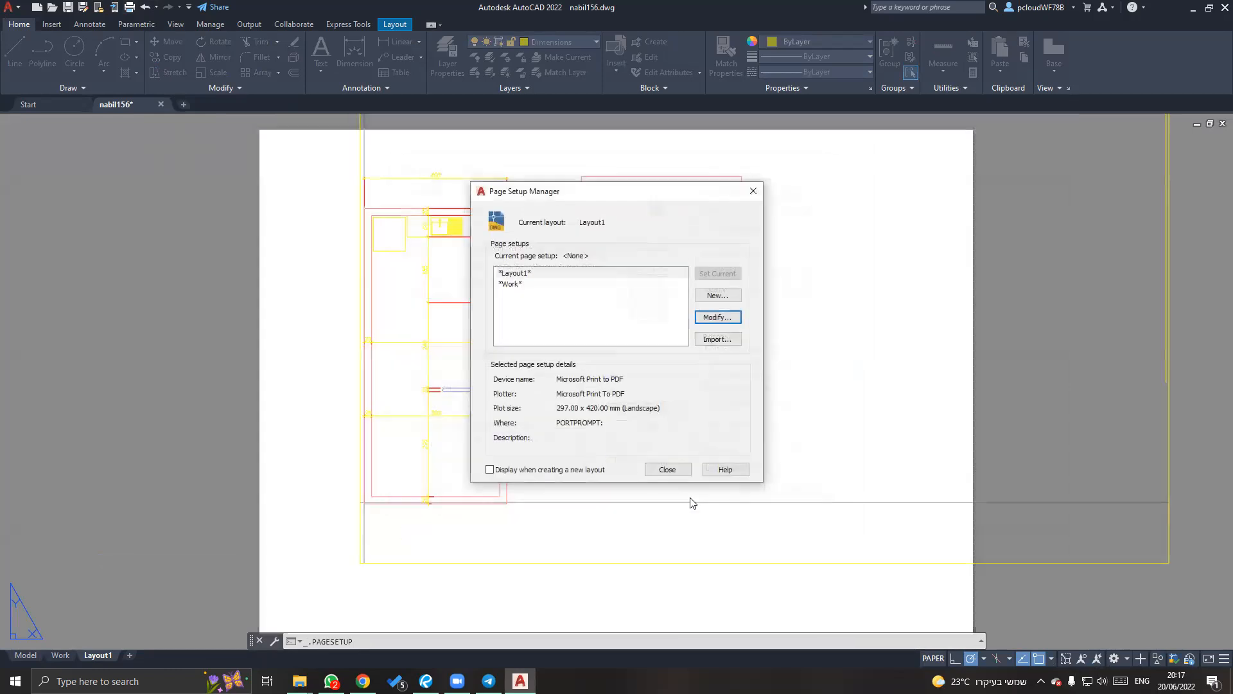
left_click(667, 469)
Stretch the viewport's upper-right and lower-left corners so its frame fits inside the A3 sheet around the floor plan.
middle_click_drag(730, 468, 702, 462)
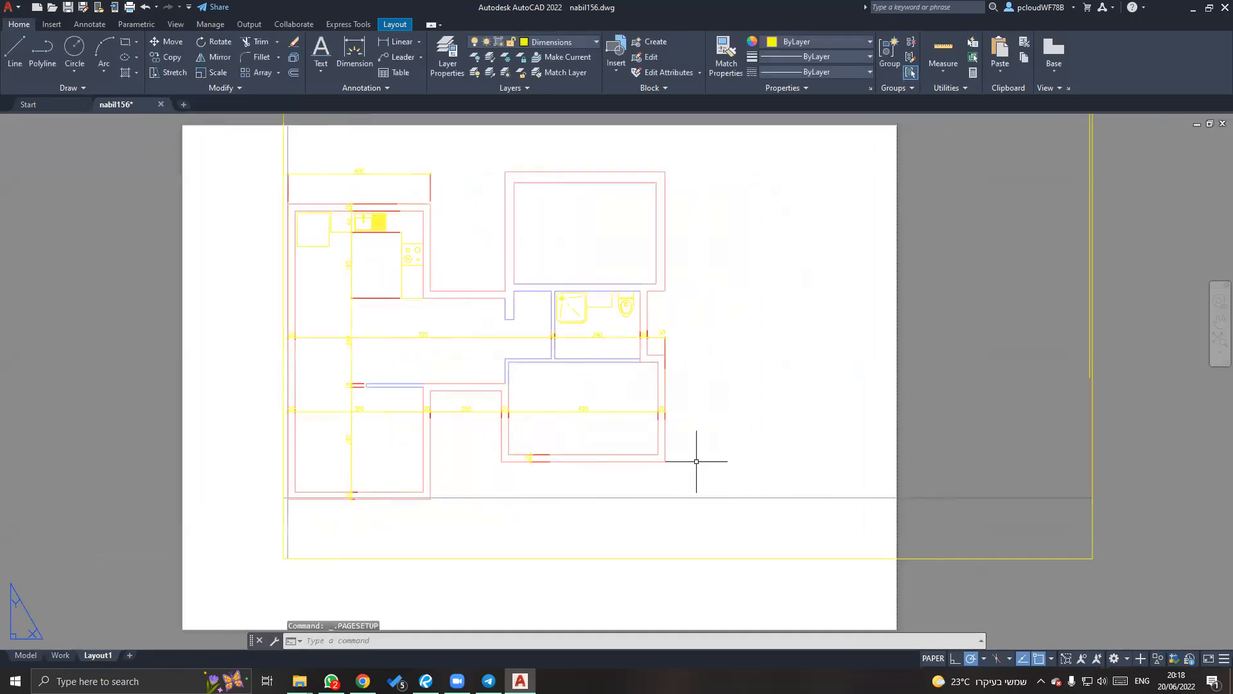
scroll(711, 463, "down", 5)
middle_click_drag(825, 468, 795, 433)
left_click(792, 468)
left_click(758, 422)
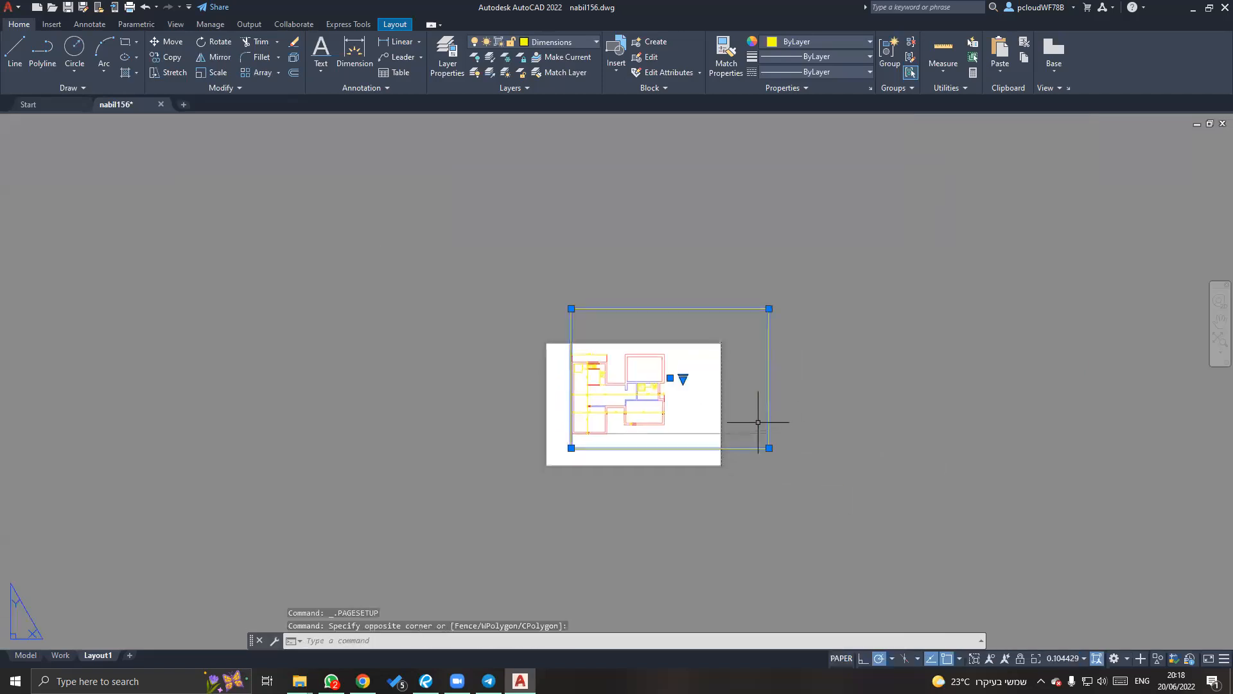
left_click(769, 308)
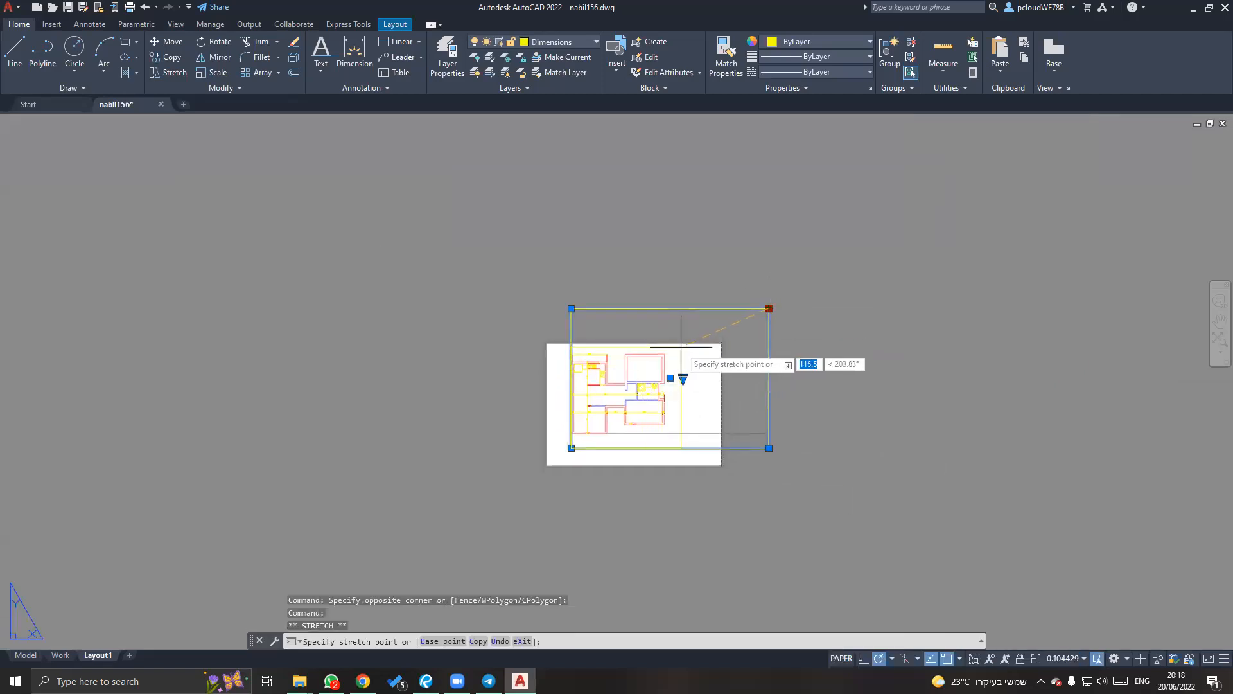
left_click(675, 350)
scroll(582, 453, "up", 6)
left_click(605, 421)
left_click(551, 450)
middle_click_drag(800, 411, 626, 507)
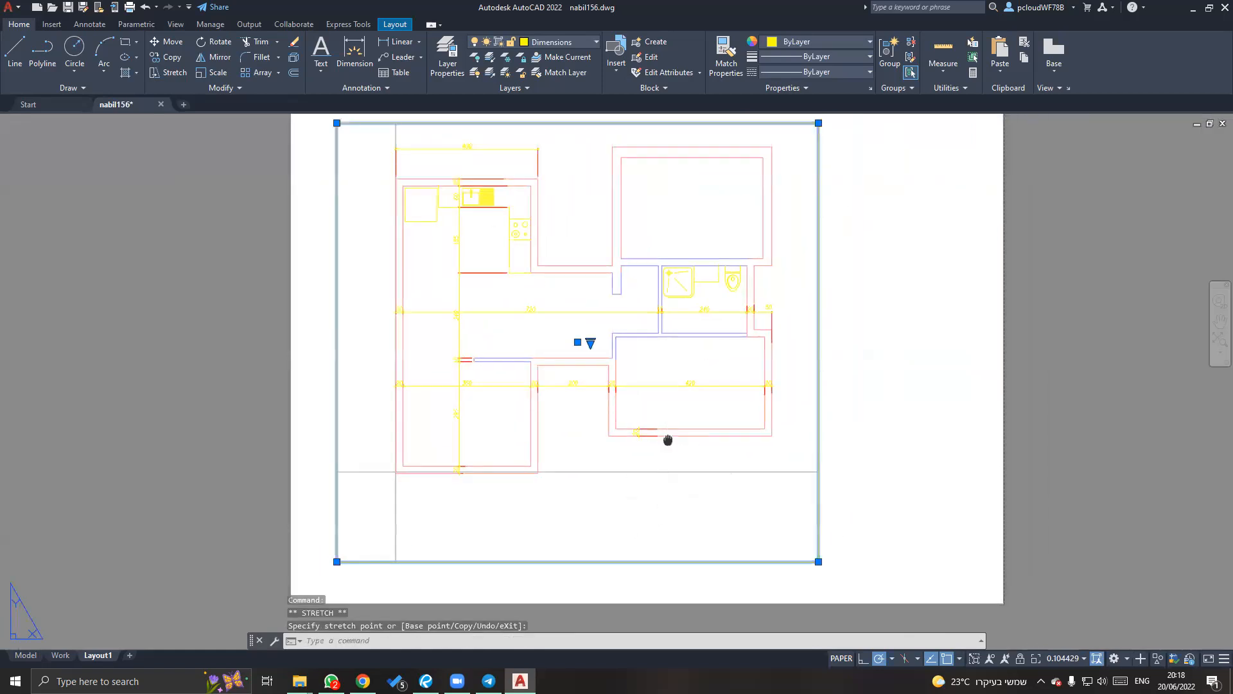
middle_click_drag(668, 440, 652, 511)
key("Escape")
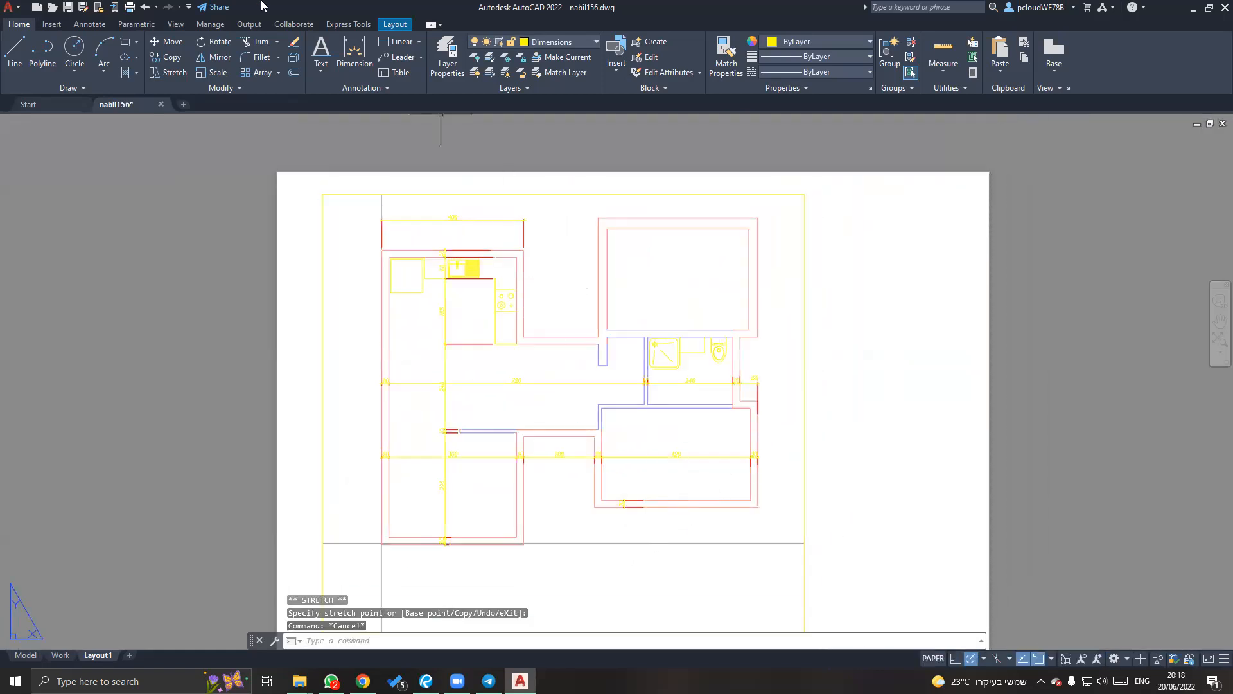
right_click(101, 656)
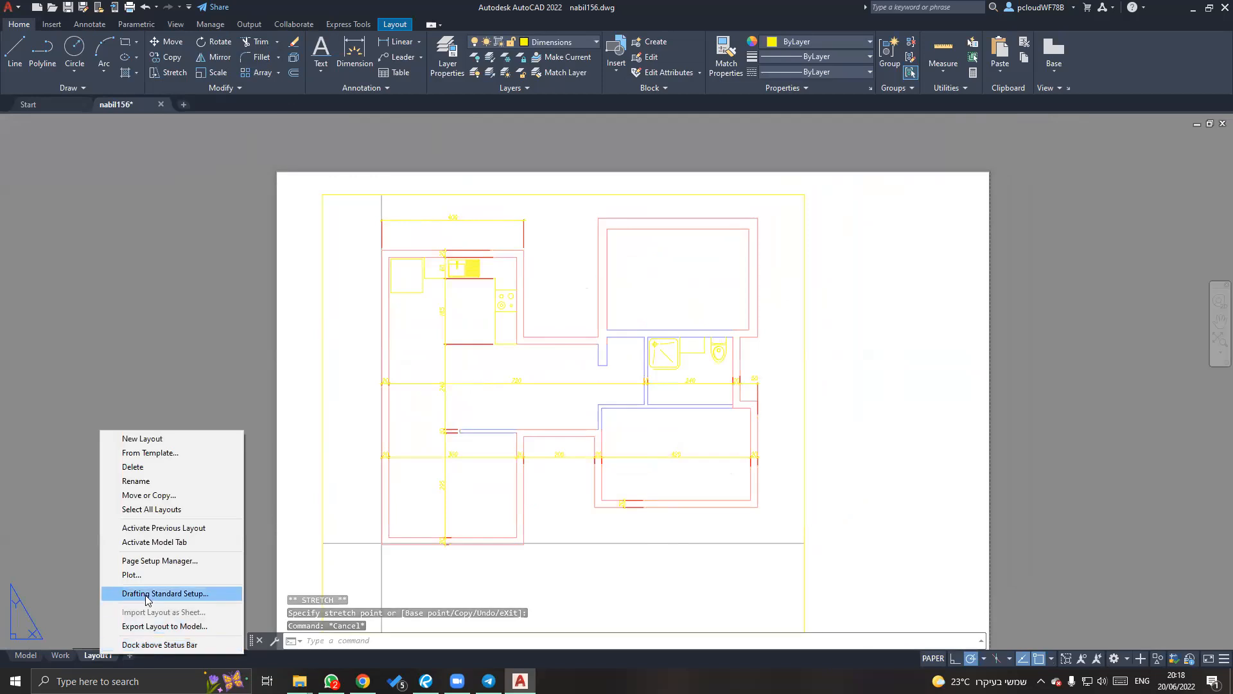
left_click(180, 563)
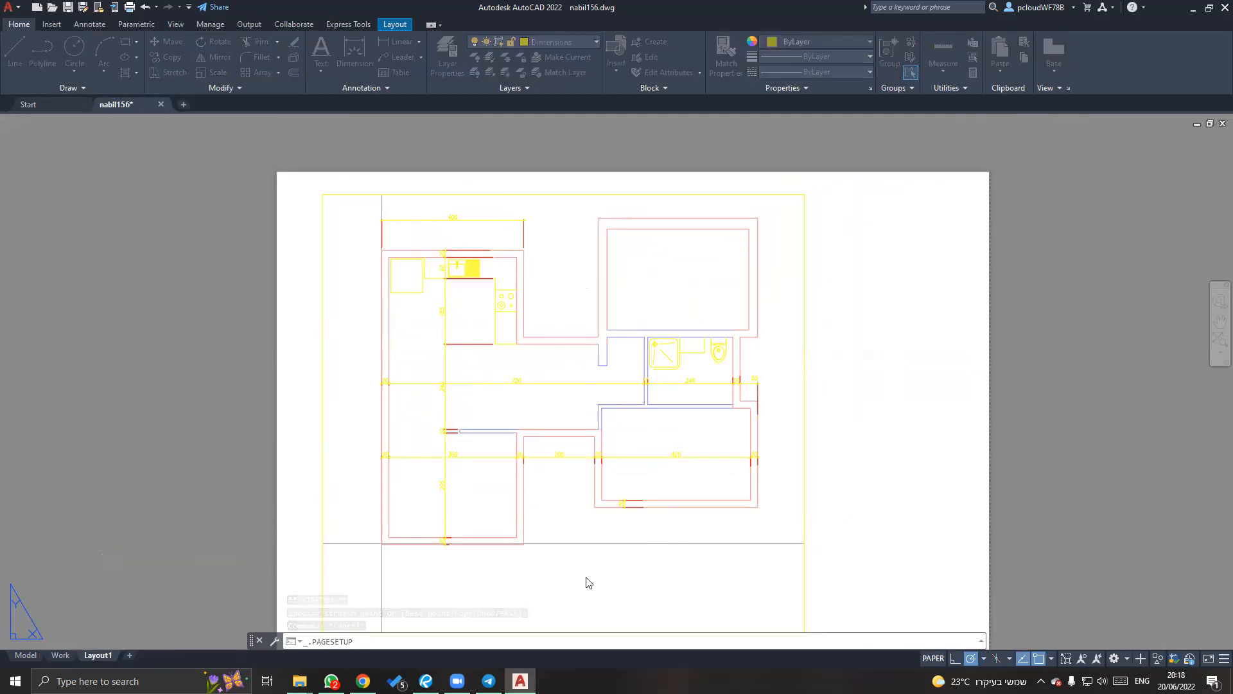
key("Escape")
right_click(97, 655)
left_click(207, 600)
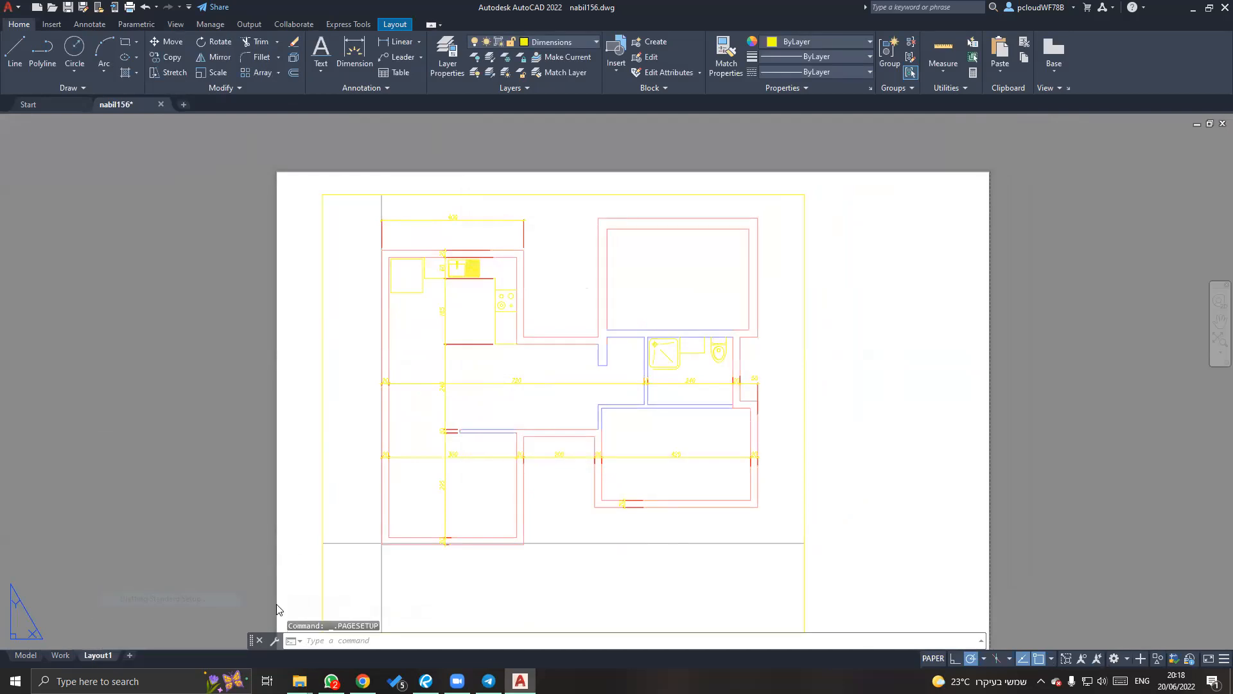
key("Escape")
Examine the program's Options across the 3D Modeling, Display, Files, Drafting, User Preferences, System, plotting and saving categories, and close the dialog.
right_click(873, 400)
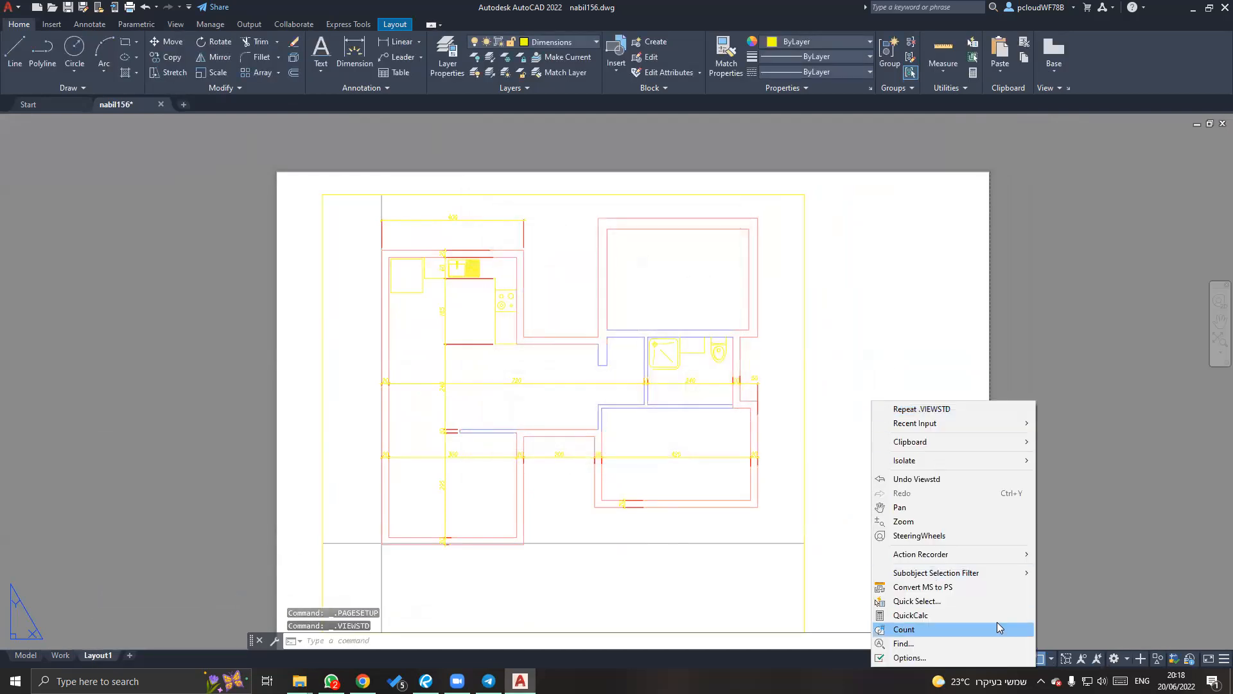
left_click(902, 658)
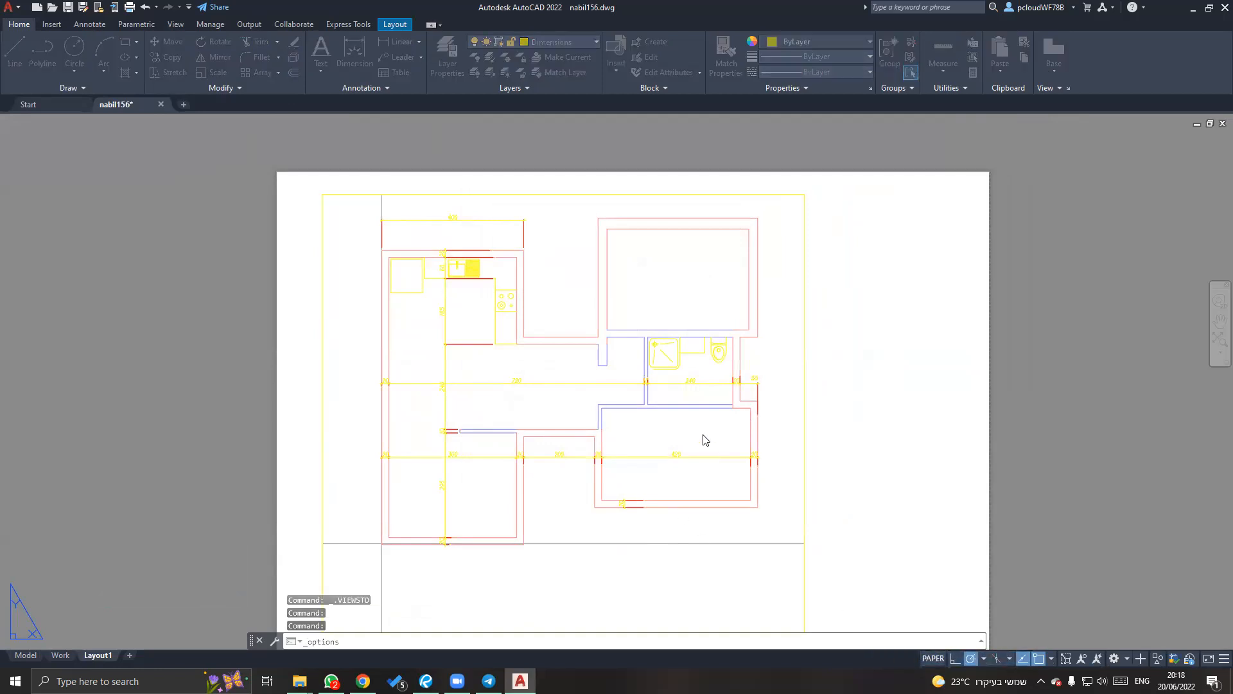
left_click(706, 191)
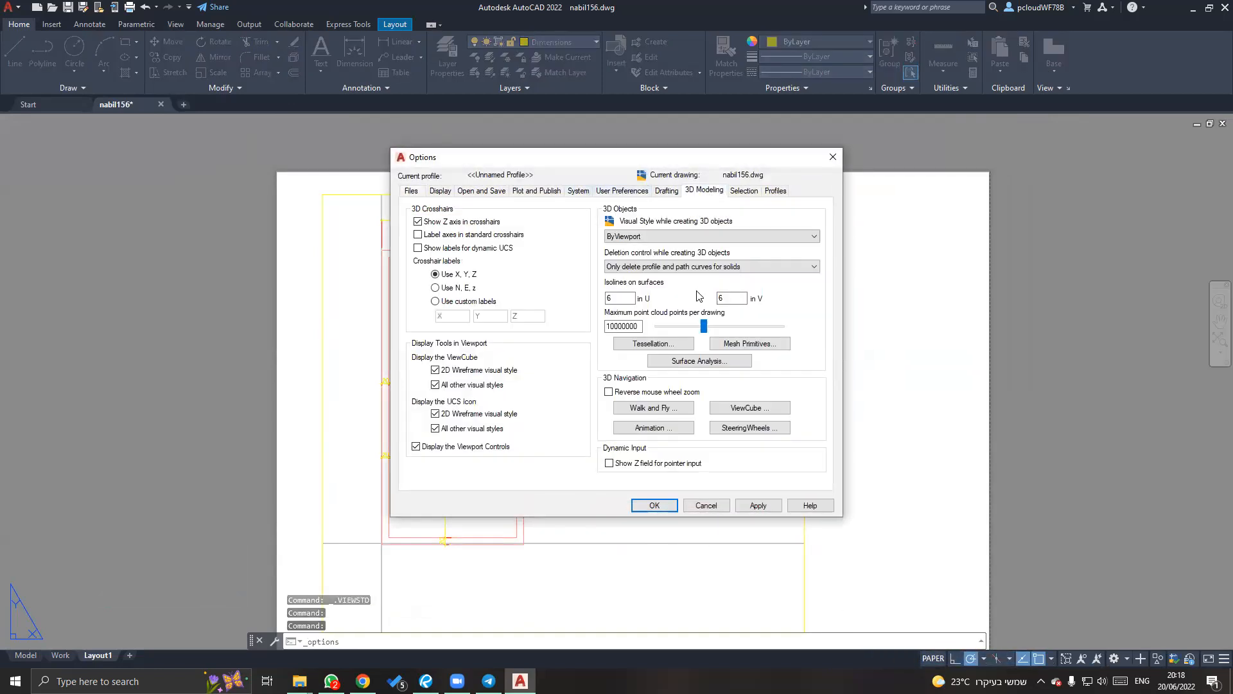
left_click(441, 191)
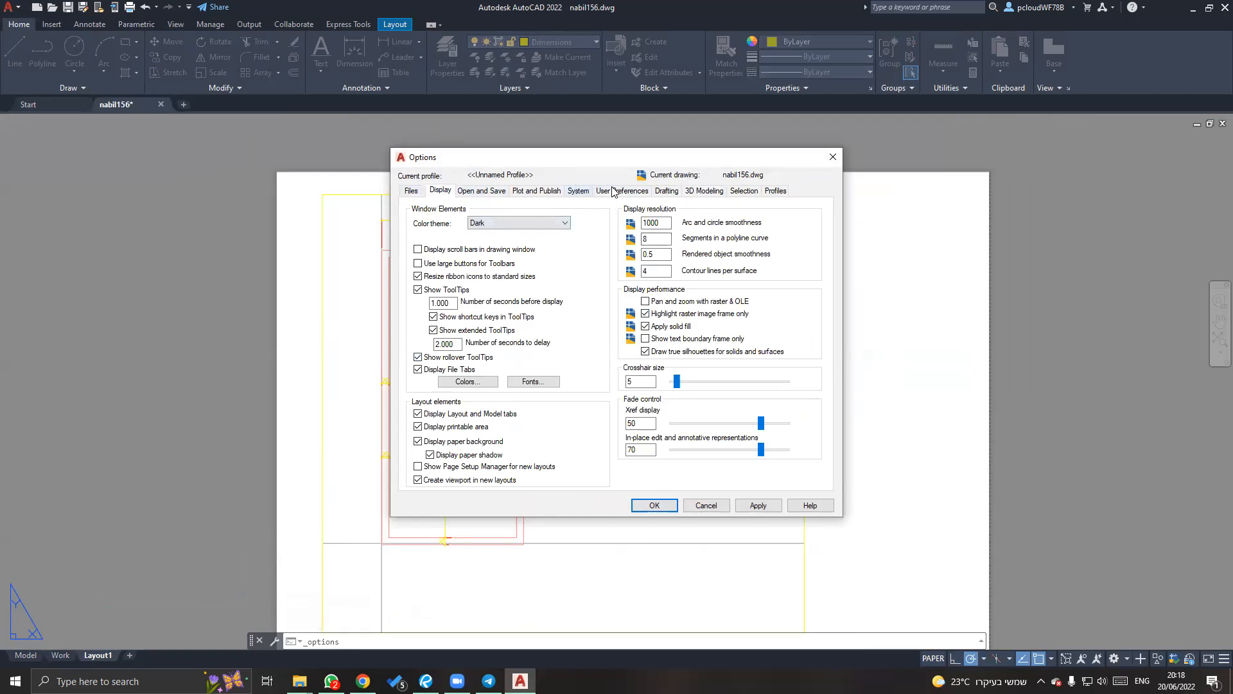
left_click(411, 191)
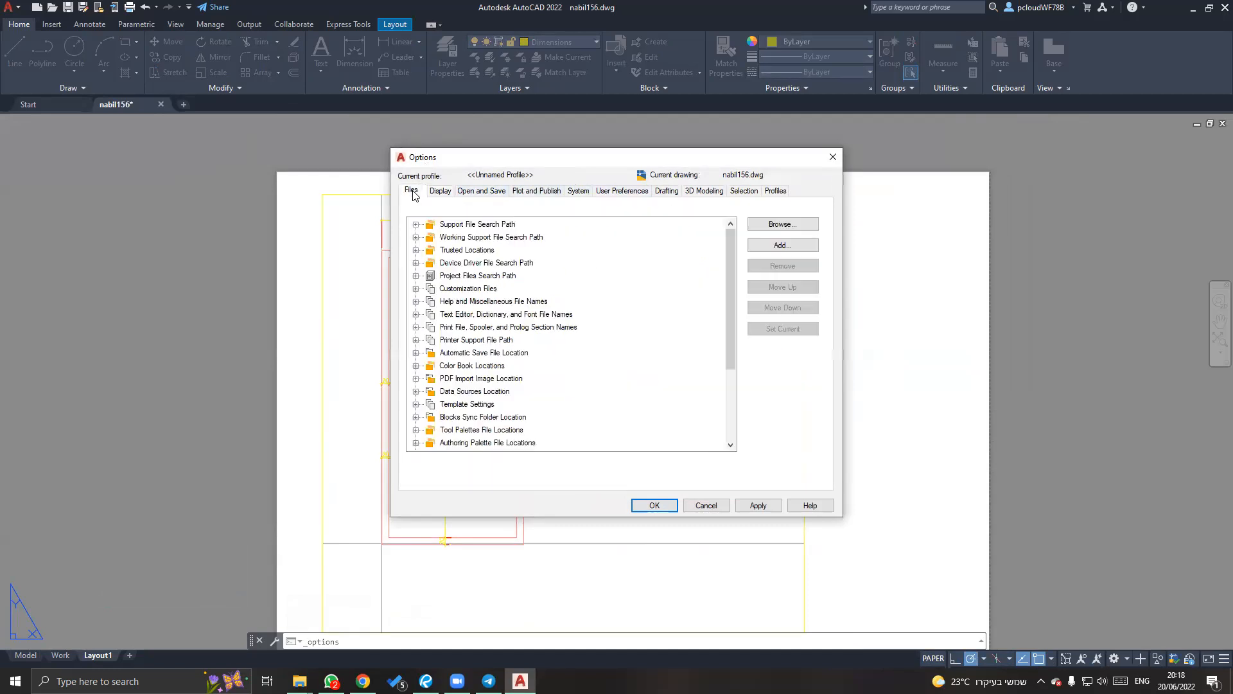
left_click(441, 191)
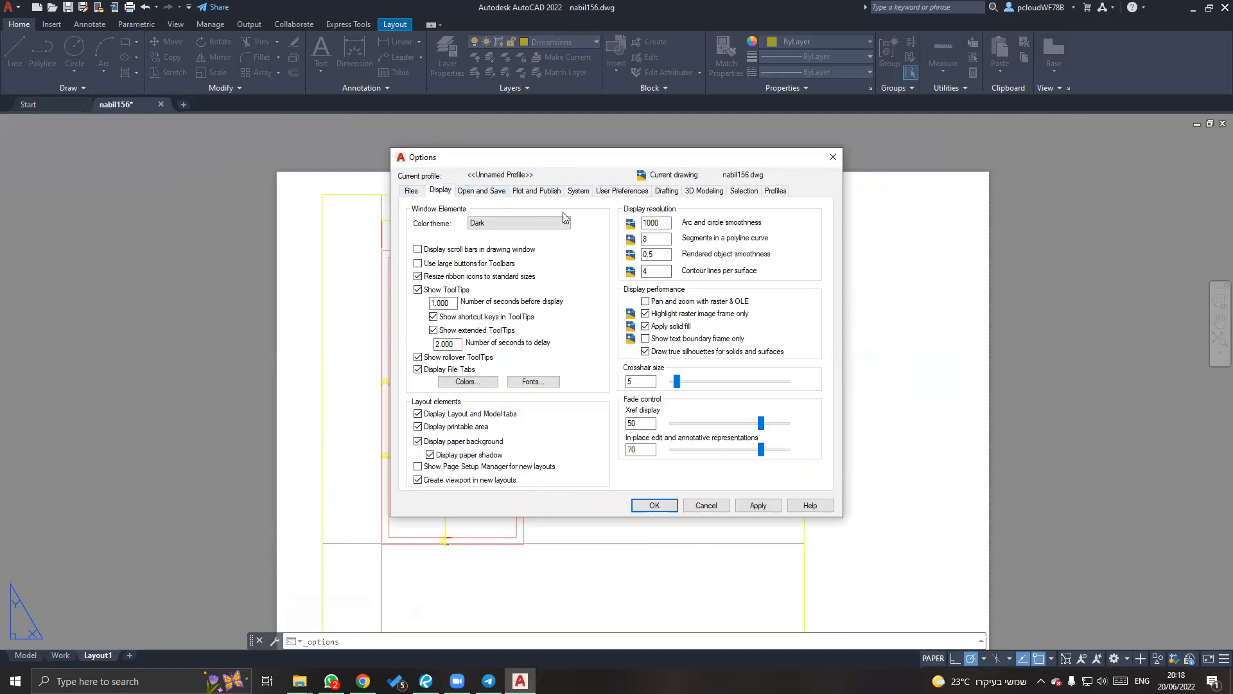
left_click(665, 192)
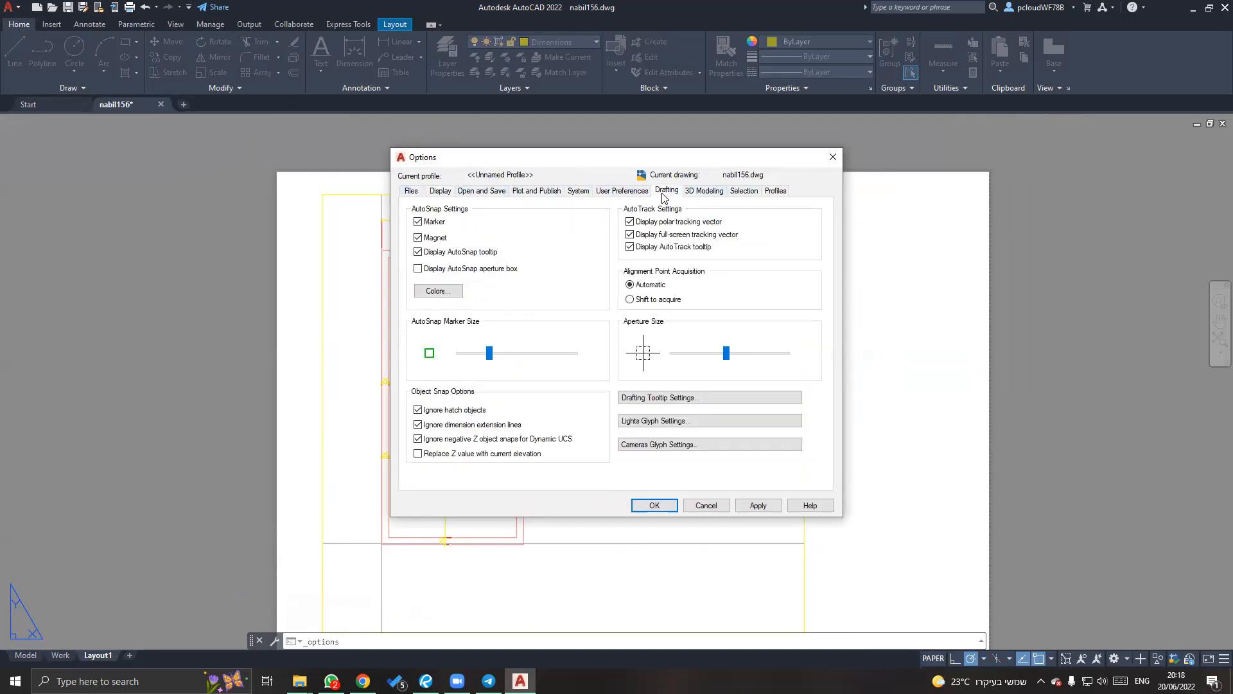
left_click(621, 191)
left_click(579, 191)
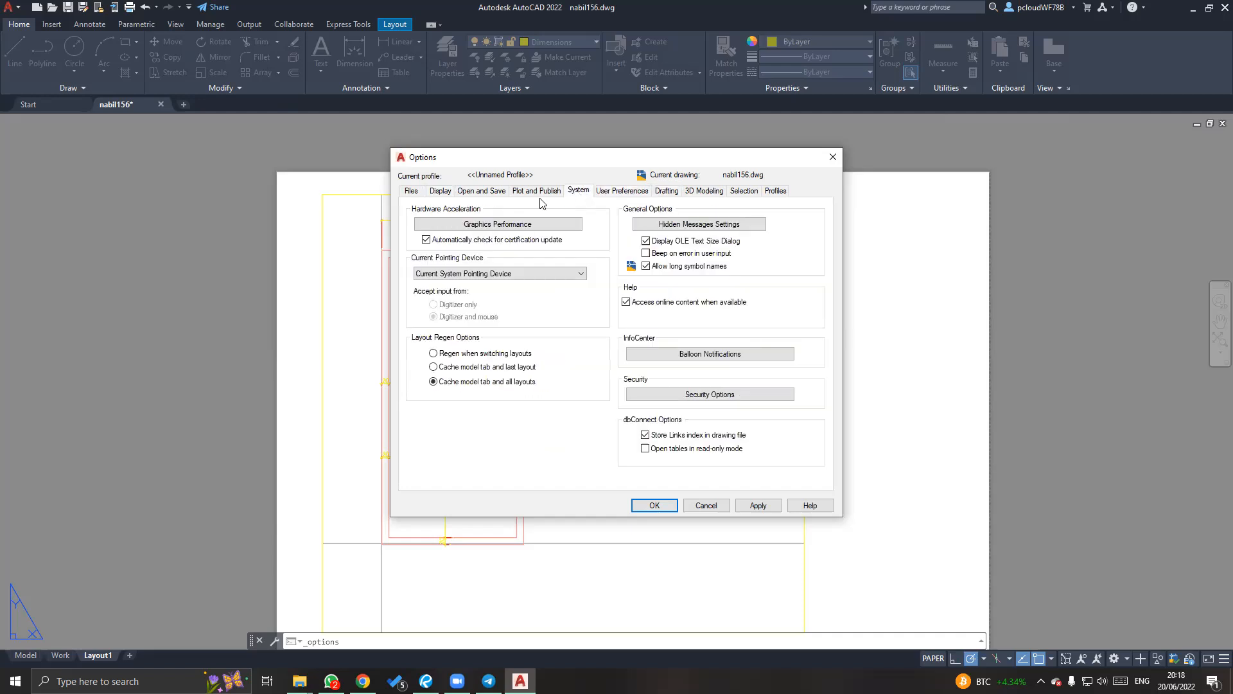
left_click(537, 192)
left_click(487, 193)
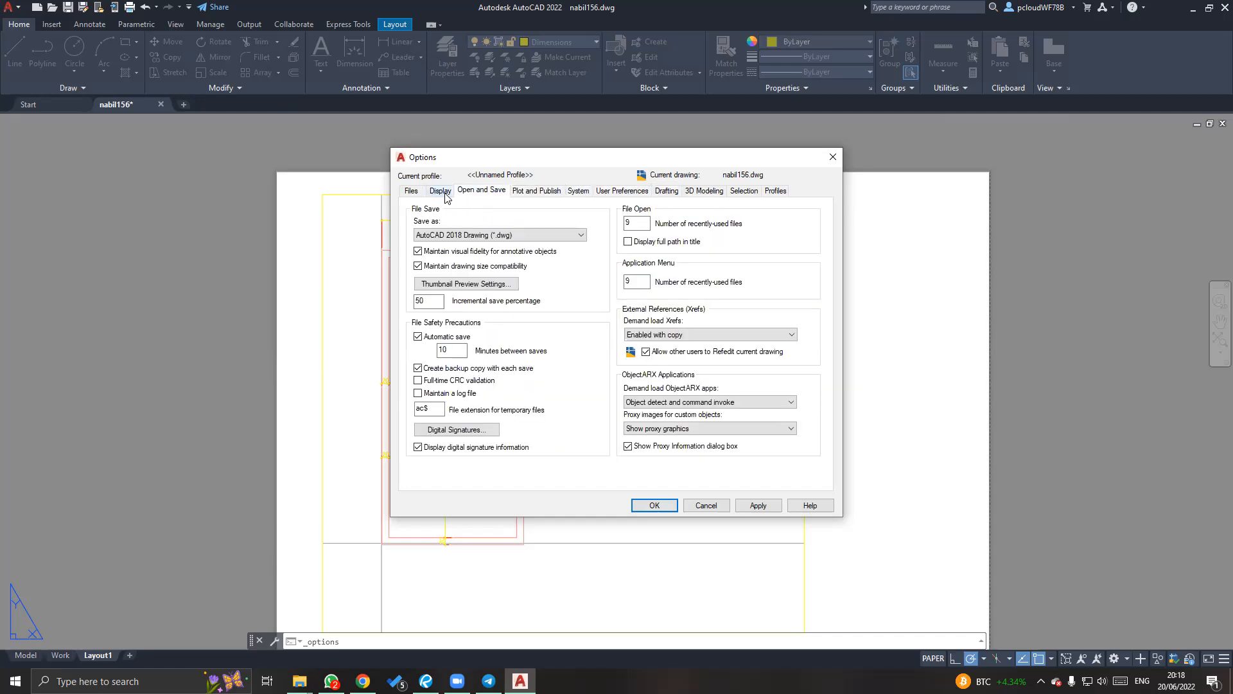
left_click(443, 193)
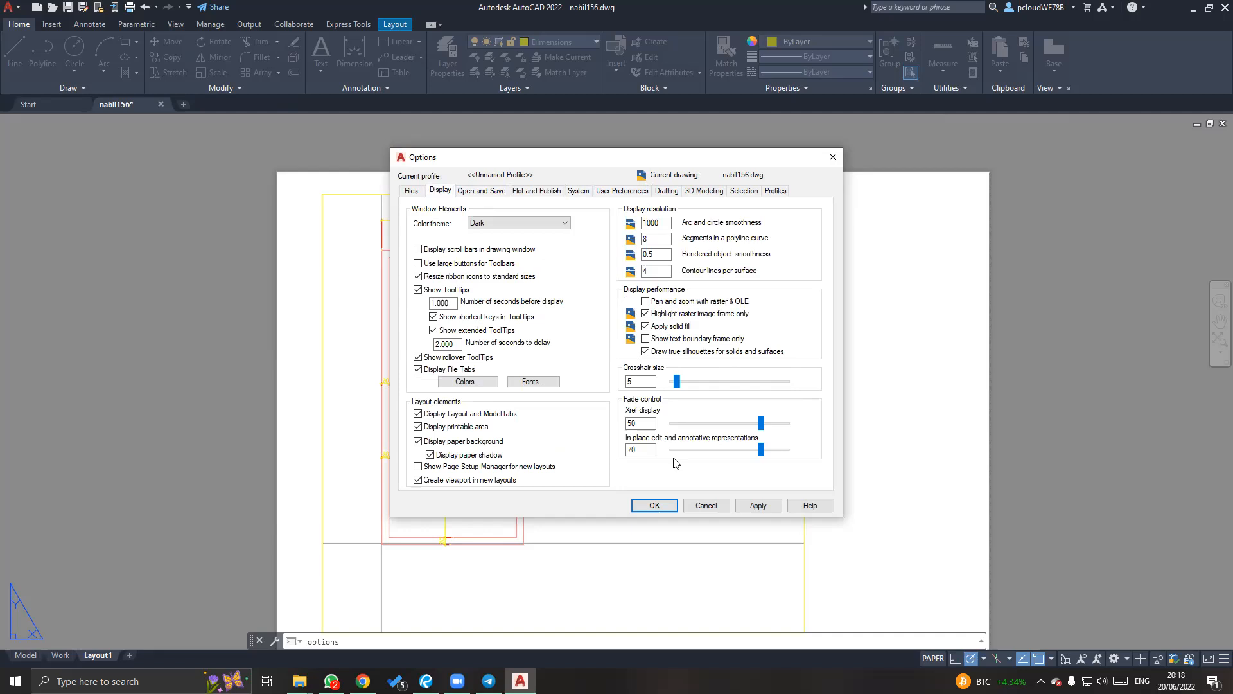
left_click(654, 505)
right_click(112, 656)
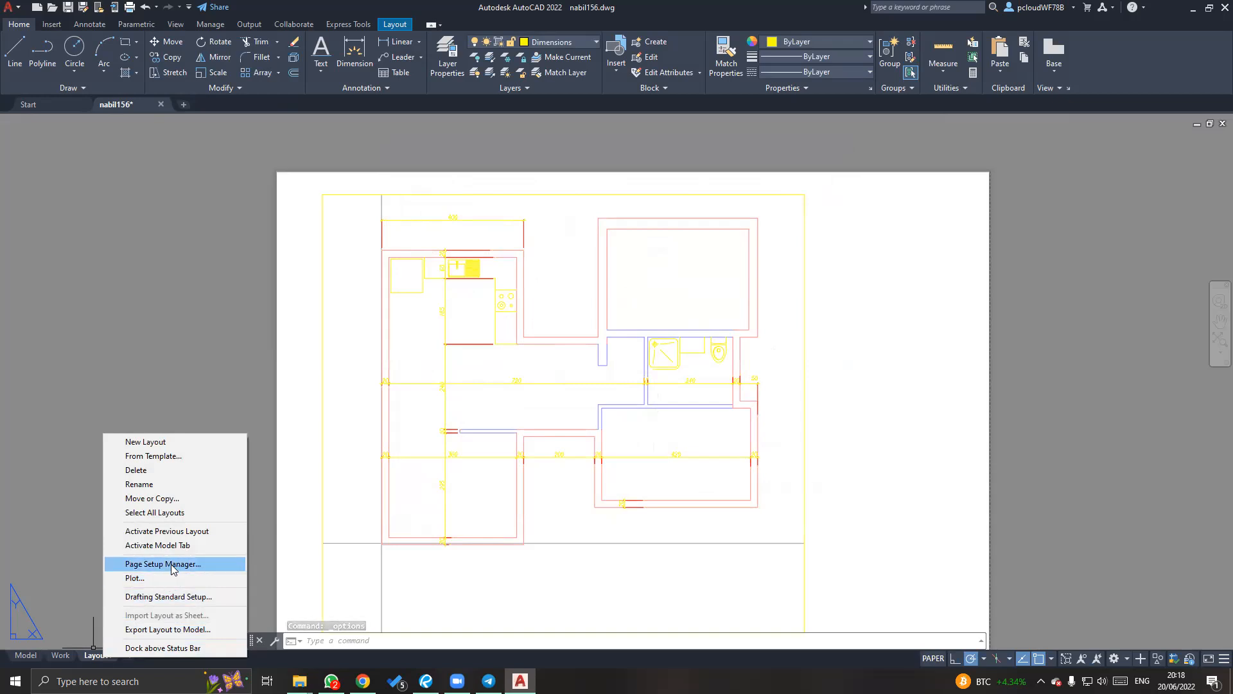
left_click(154, 577)
left_click(591, 358)
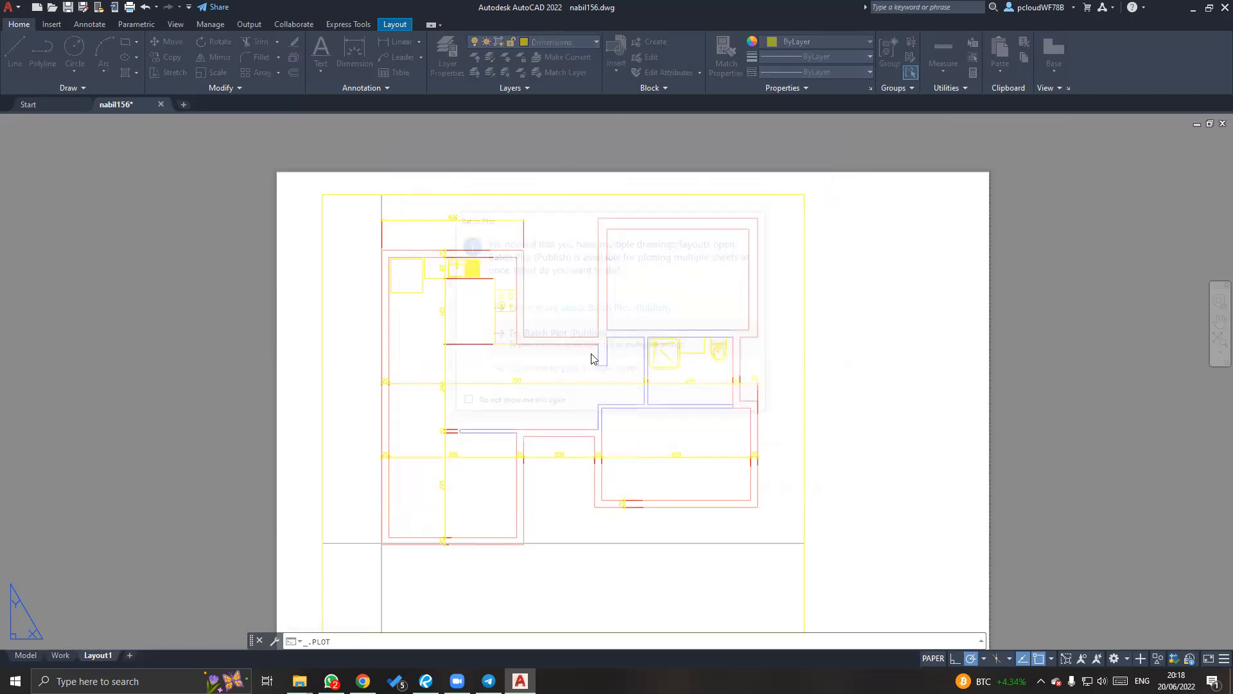
key("Escape")
key("Escape")
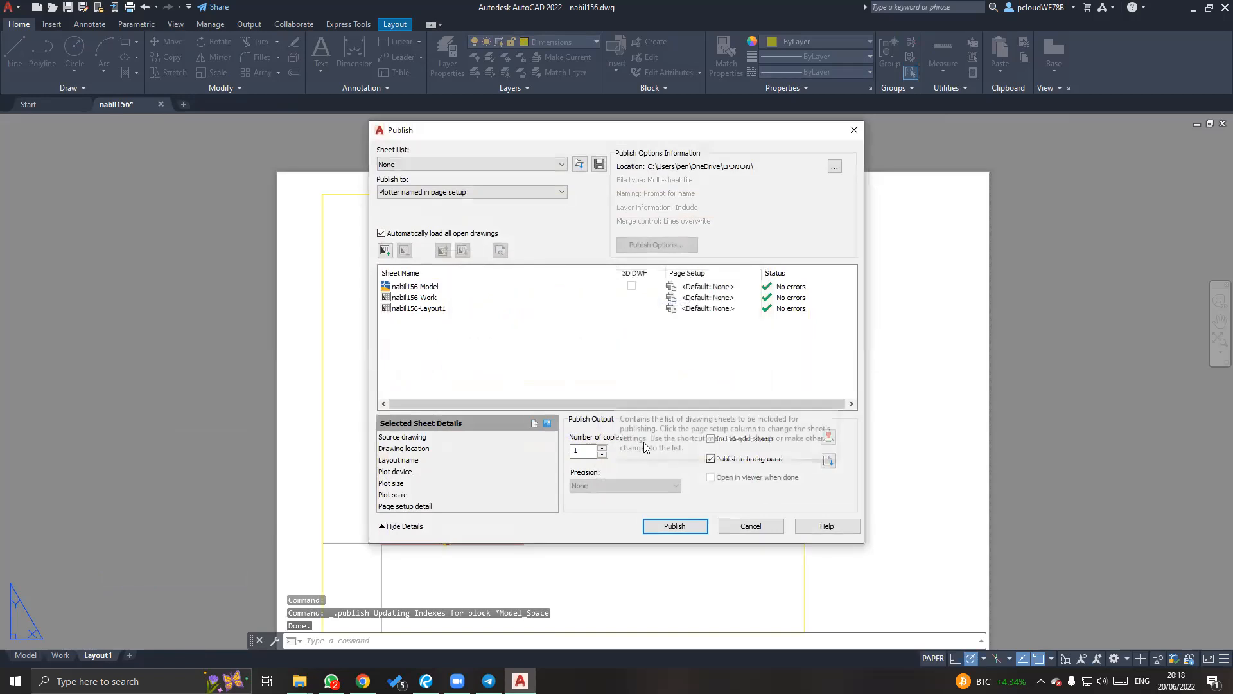
left_click(751, 526)
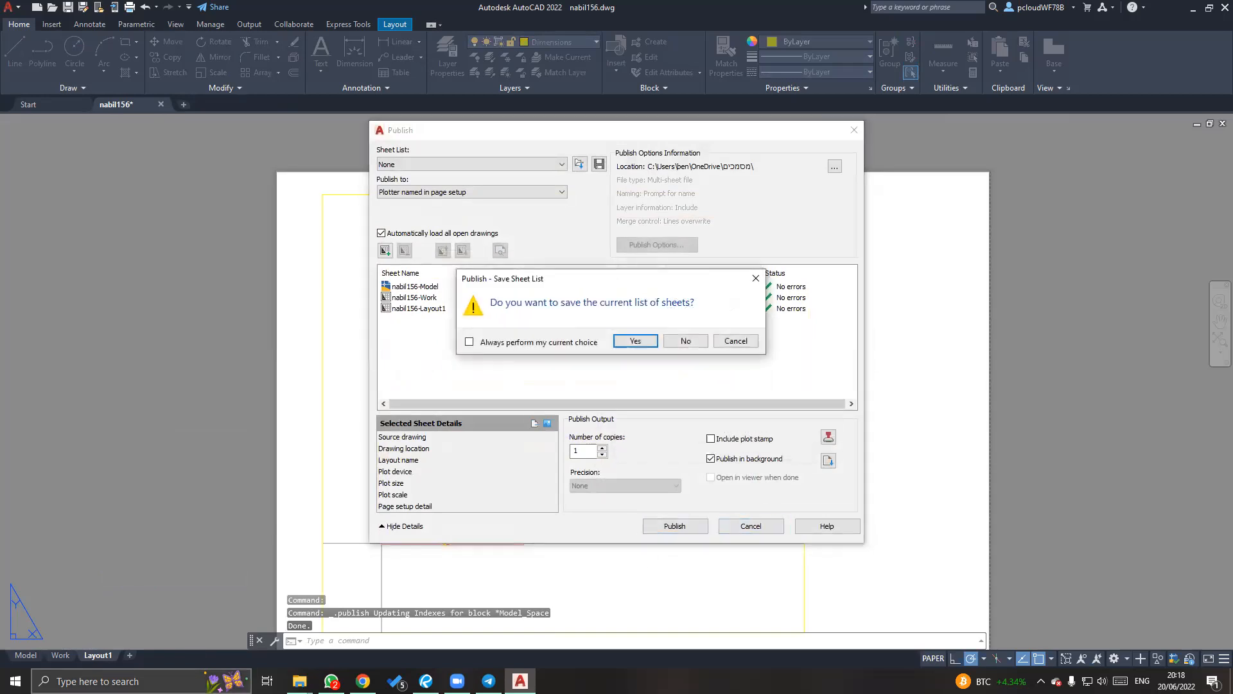
left_click(685, 341)
right_click(100, 655)
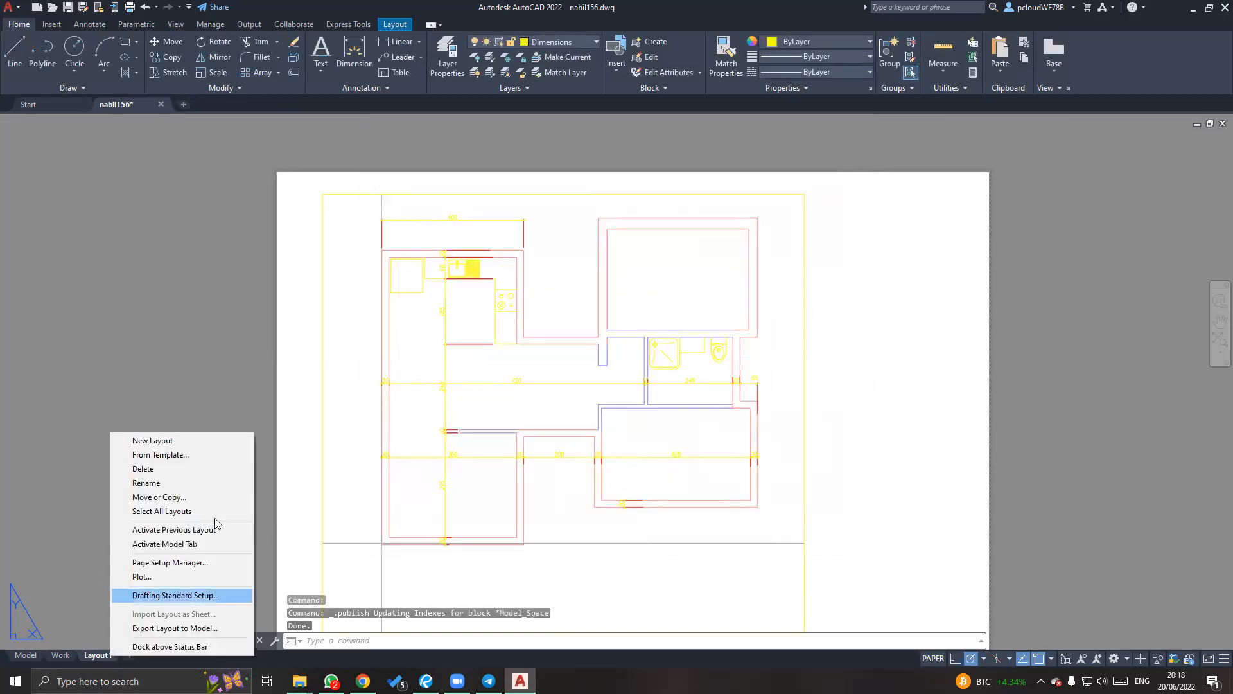
left_click(197, 563)
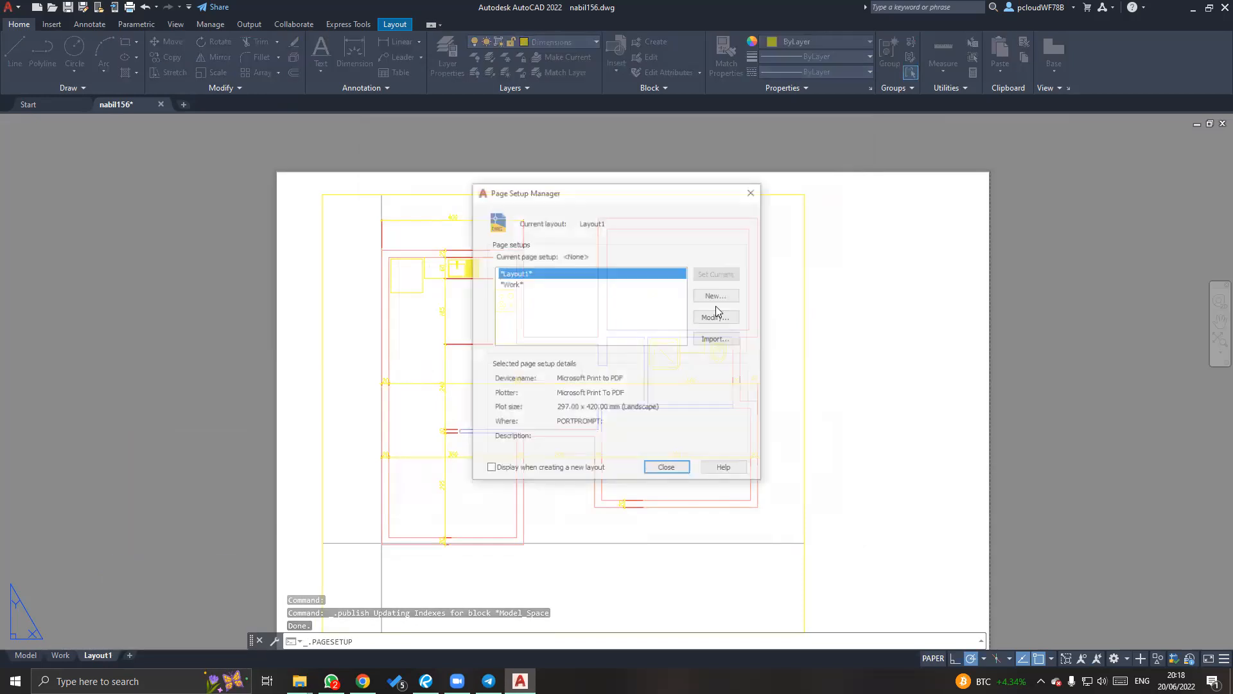
key("Escape")
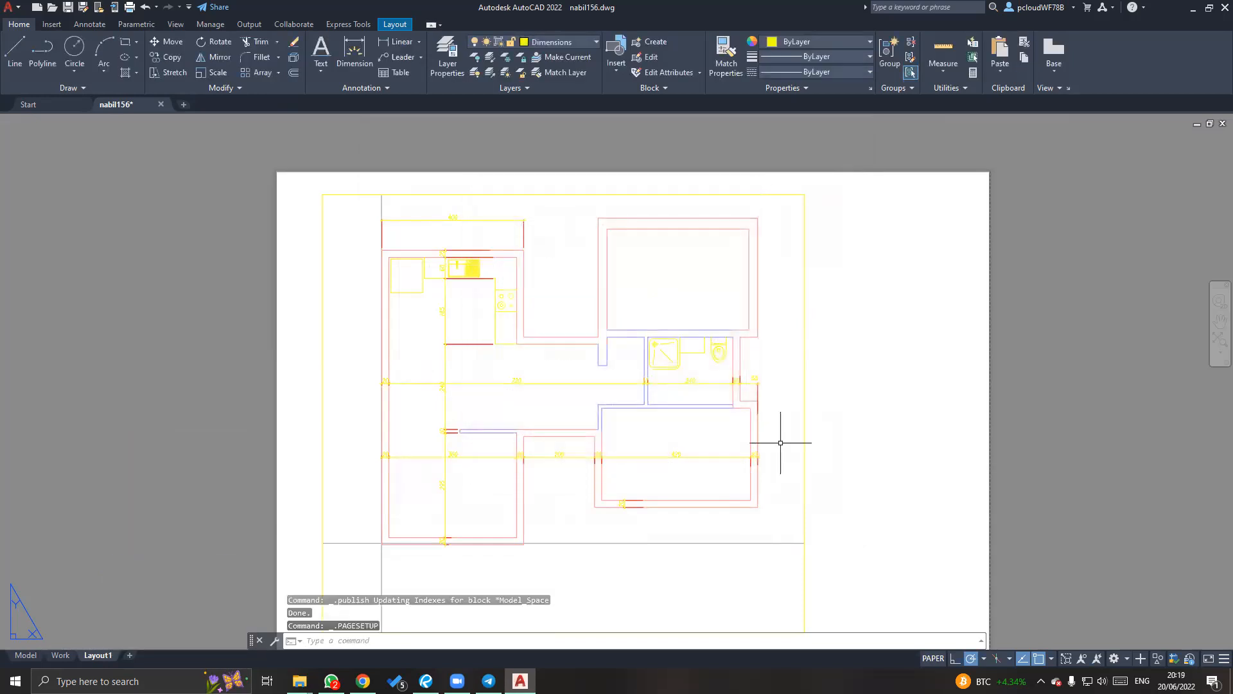
middle_click_drag(810, 436, 722, 407)
middle_click_drag(779, 442, 760, 444)
middle_click_drag(507, 303, 541, 357)
mouse_move(737, 526)
middle_mouse_down()
mouse_move(680, 333)
mouse_move(707, 393)
middle_mouse_up()
mouse_move(719, 297)
middle_mouse_down()
mouse_move(743, 366)
mouse_move(773, 374)
mouse_move(783, 296)
middle_mouse_up()
key("Escape")
middle_click_drag(590, 240, 582, 276)
left_click(758, 252)
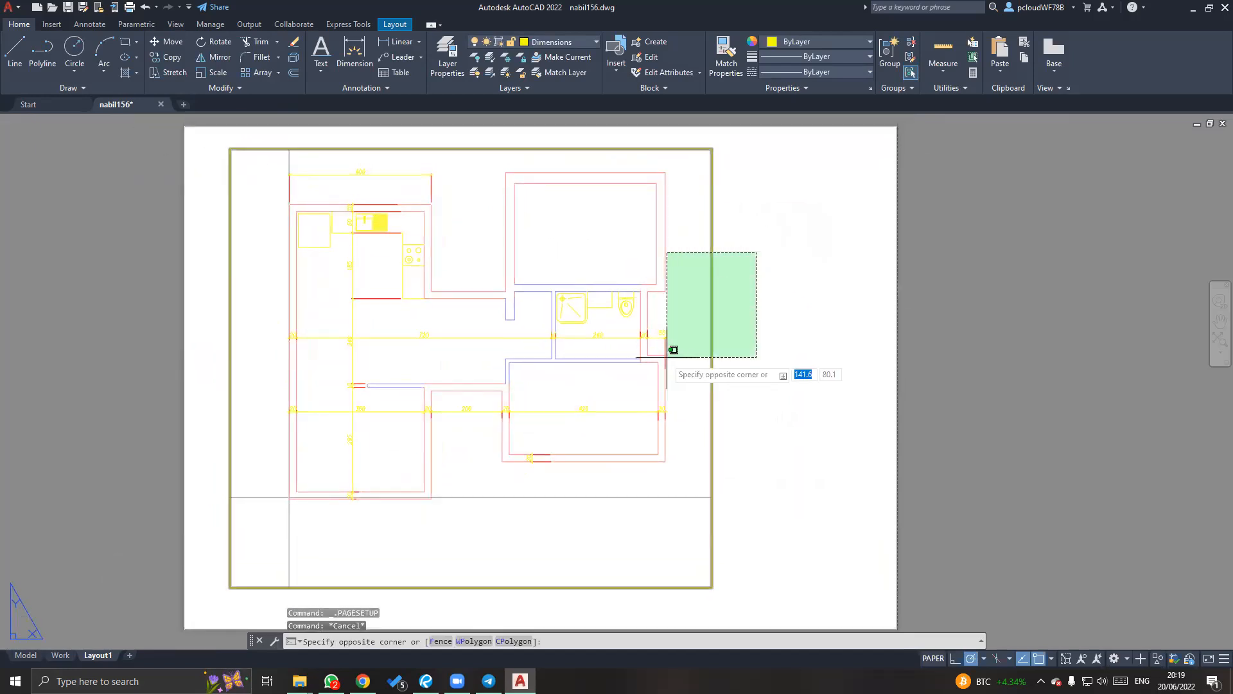
key("Escape")
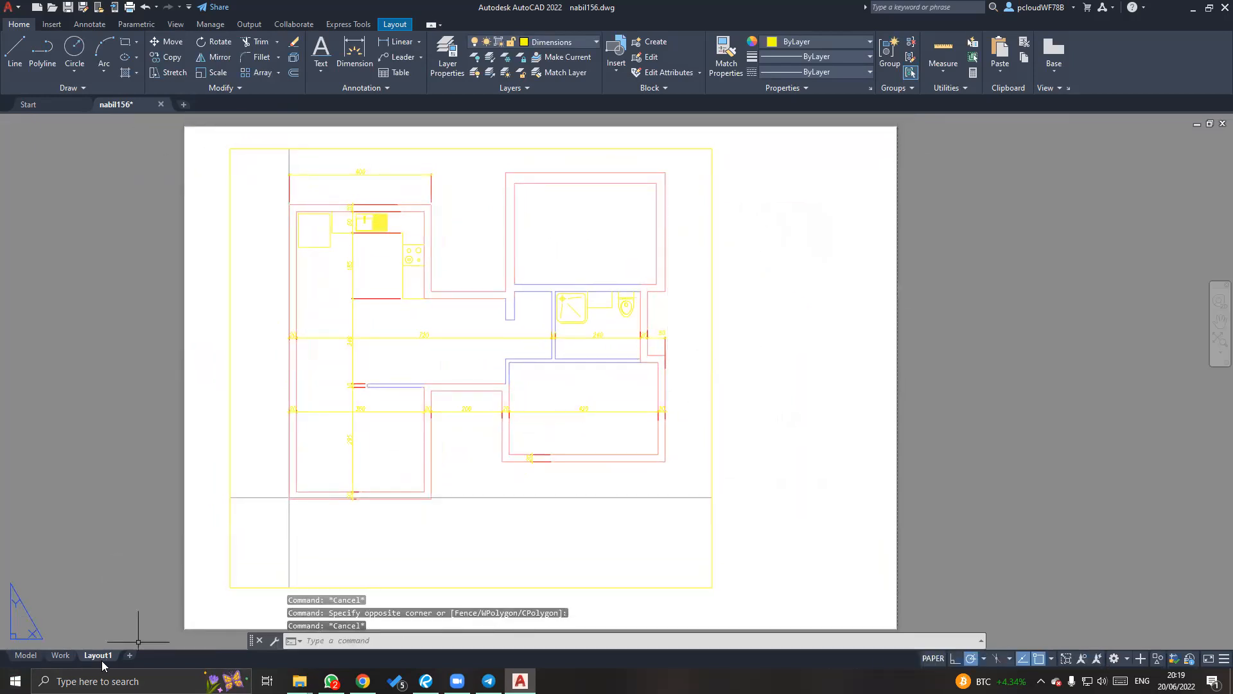
middle_click_drag(727, 210, 729, 253)
middle_click_drag(507, 454, 570, 383)
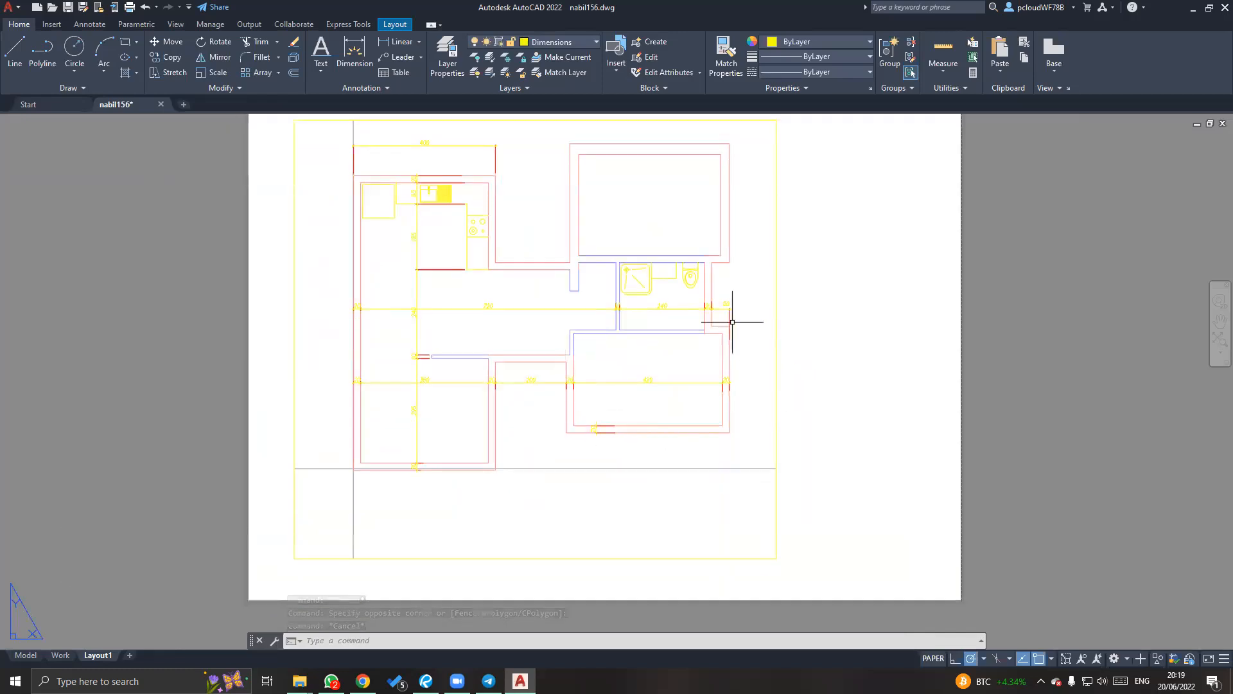
Set the Dimensions layer's VP Color to 250 in the Layer Properties Manager while Layout1's paper space is active.
left_click(551, 43)
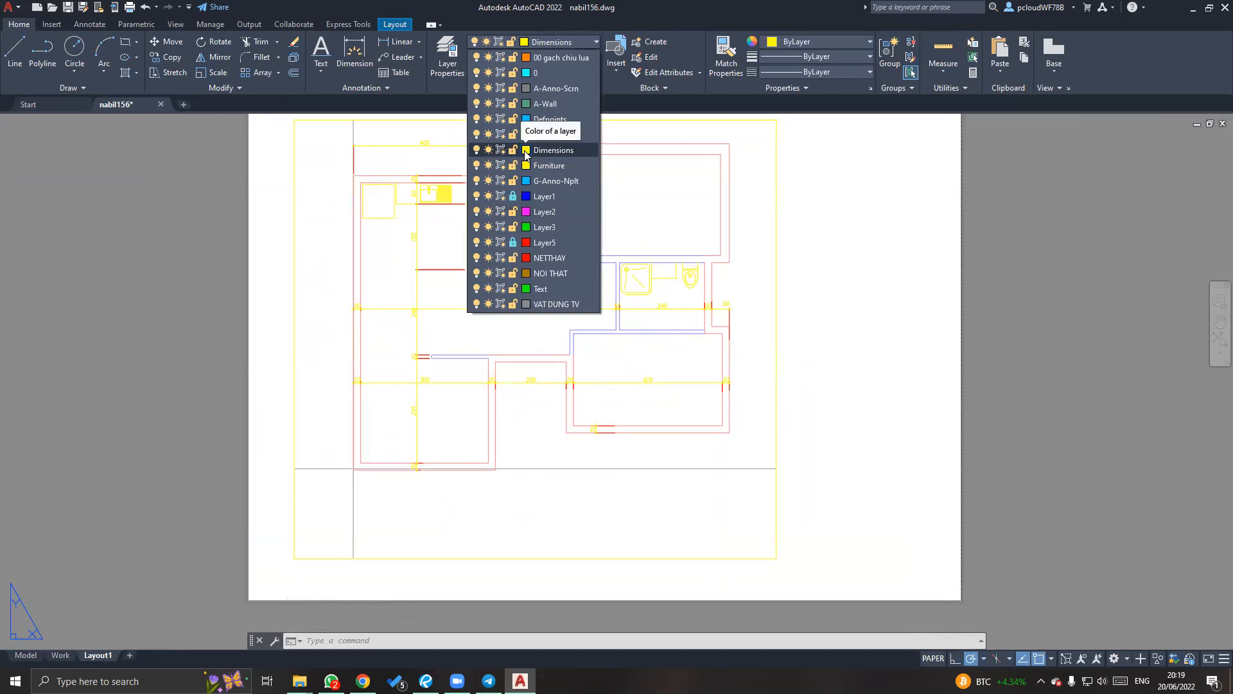
left_click(518, 154)
left_click(448, 63)
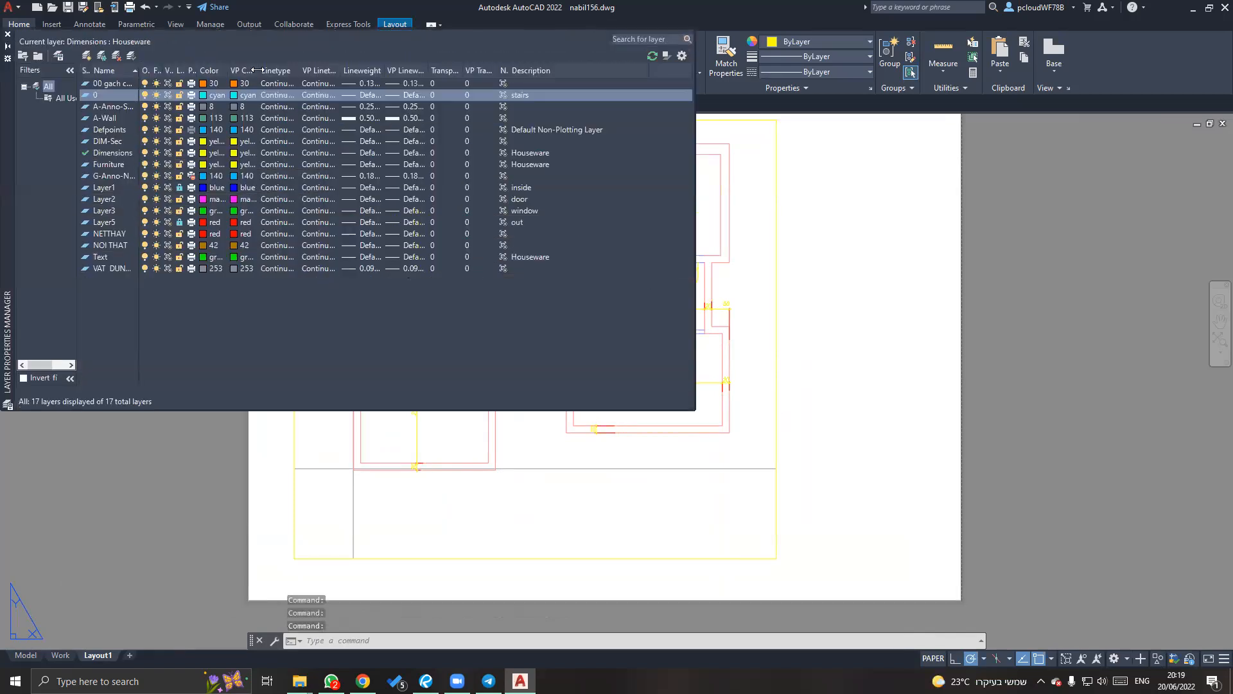
left_click_drag(257, 70, 299, 70)
left_click(360, 153)
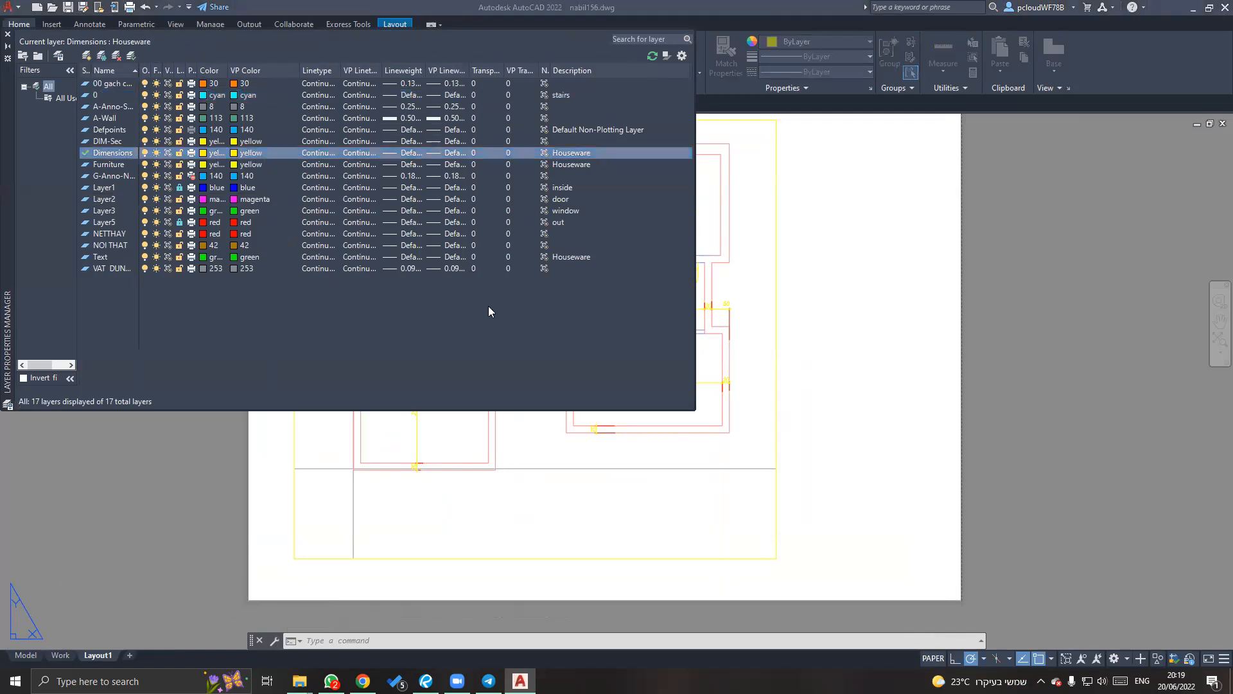
left_click(517, 386)
left_click(603, 442)
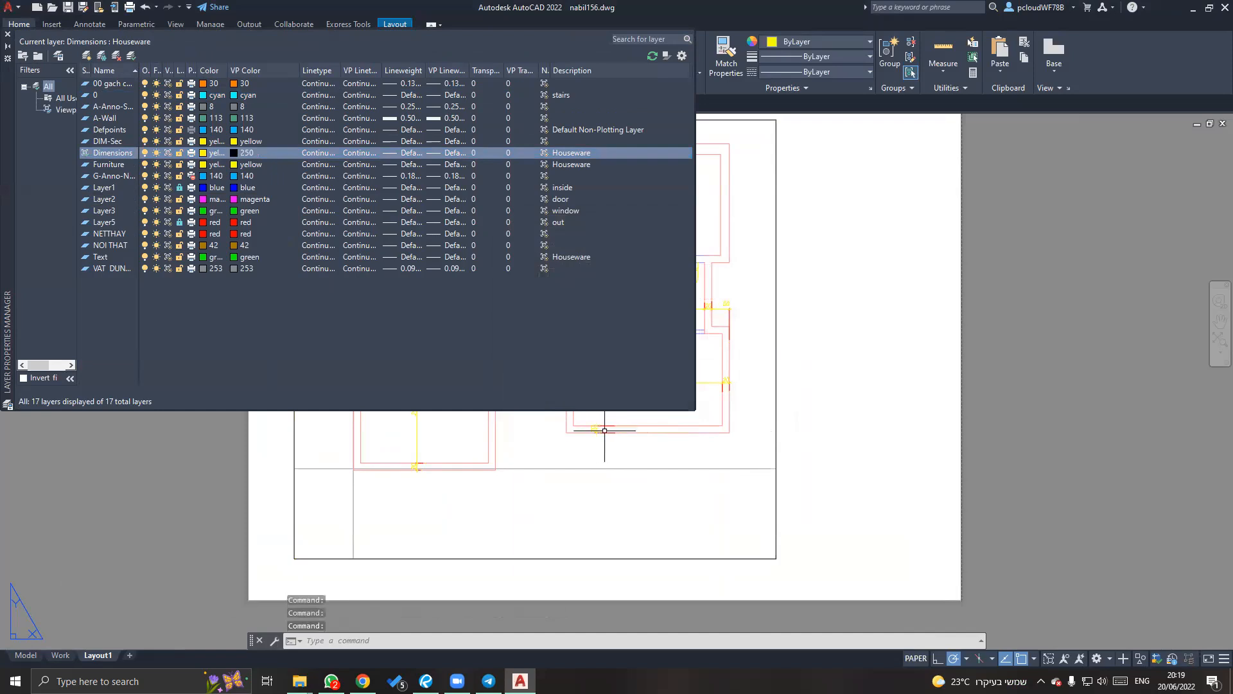
Activate the viewport's model space, close the Layer Properties Manager and shift the floor plan down and slightly left inside the frame.
double_click(649, 449)
left_click(592, 428)
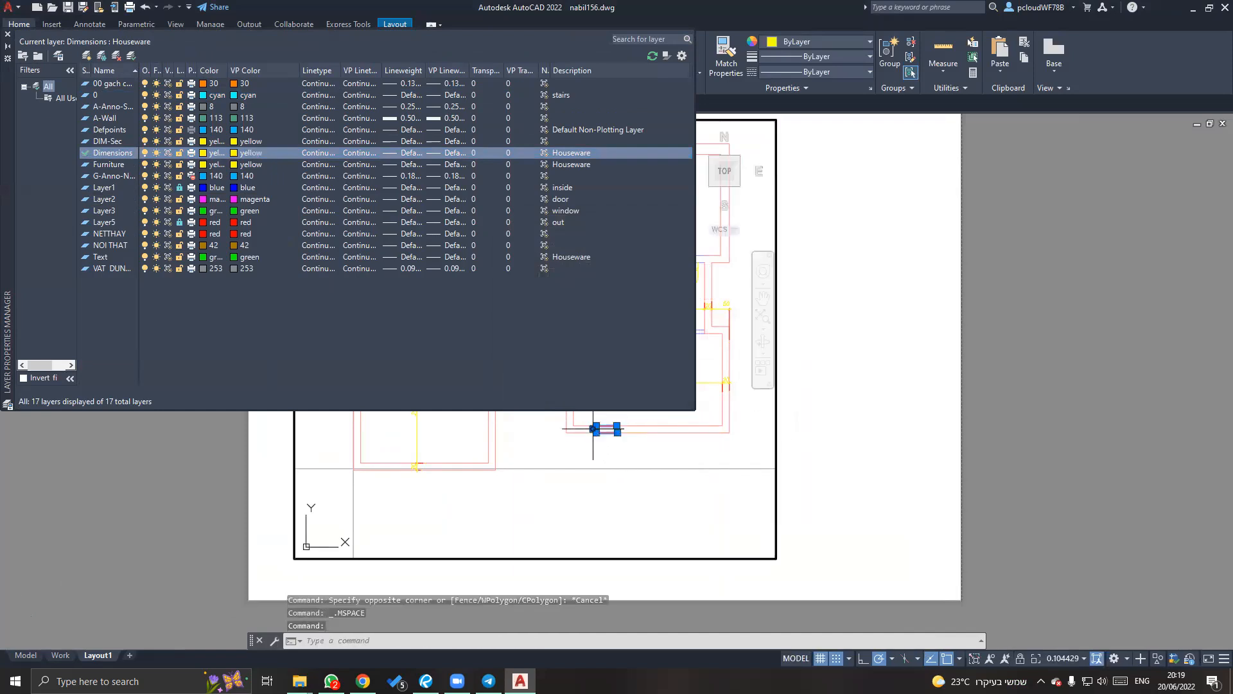
left_click(8, 34)
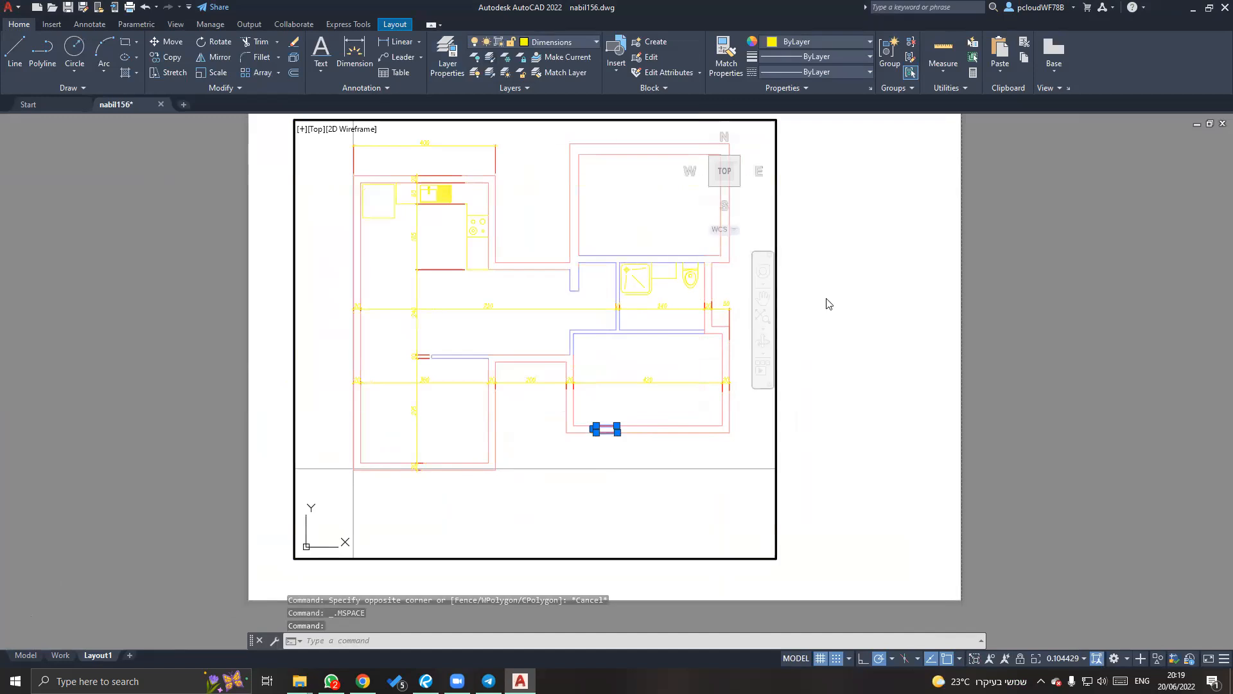
middle_click_drag(825, 297, 790, 355)
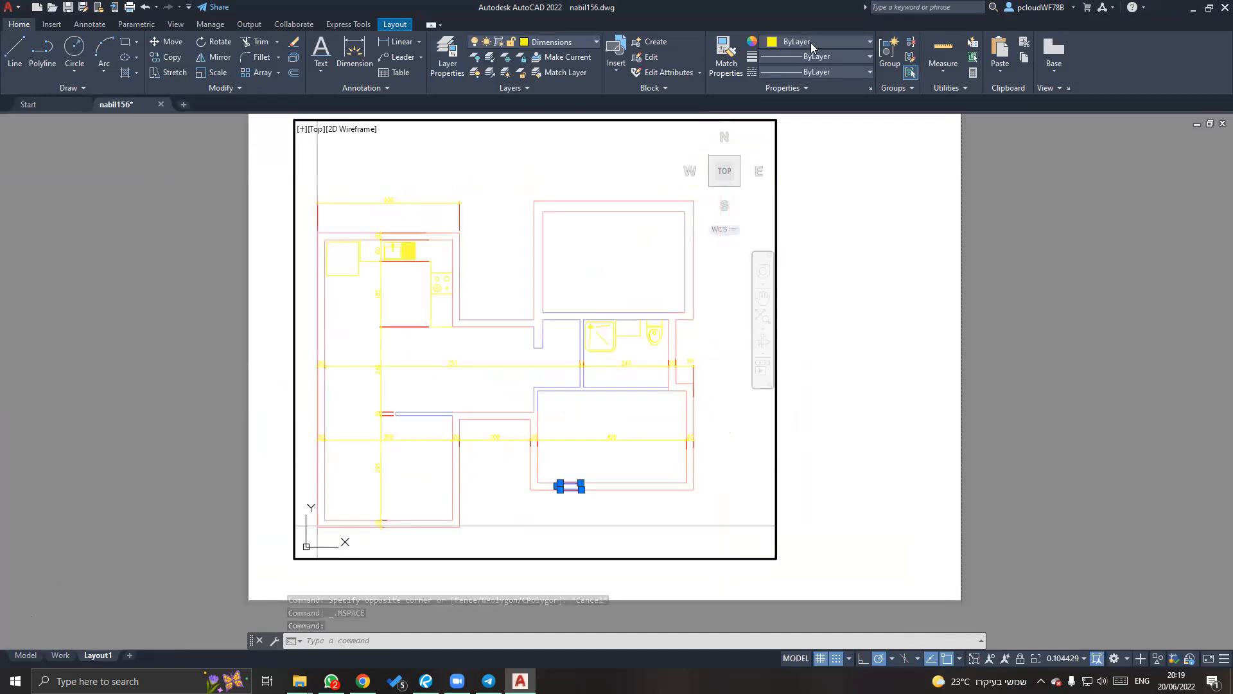
mouse_move(778, 422)
middle_mouse_down()
mouse_move(799, 360)
mouse_move(762, 424)
mouse_move(784, 432)
middle_mouse_up()
Check the Dimensions layer's VP Color with the viewport active, and return to paper space.
left_click(447, 55)
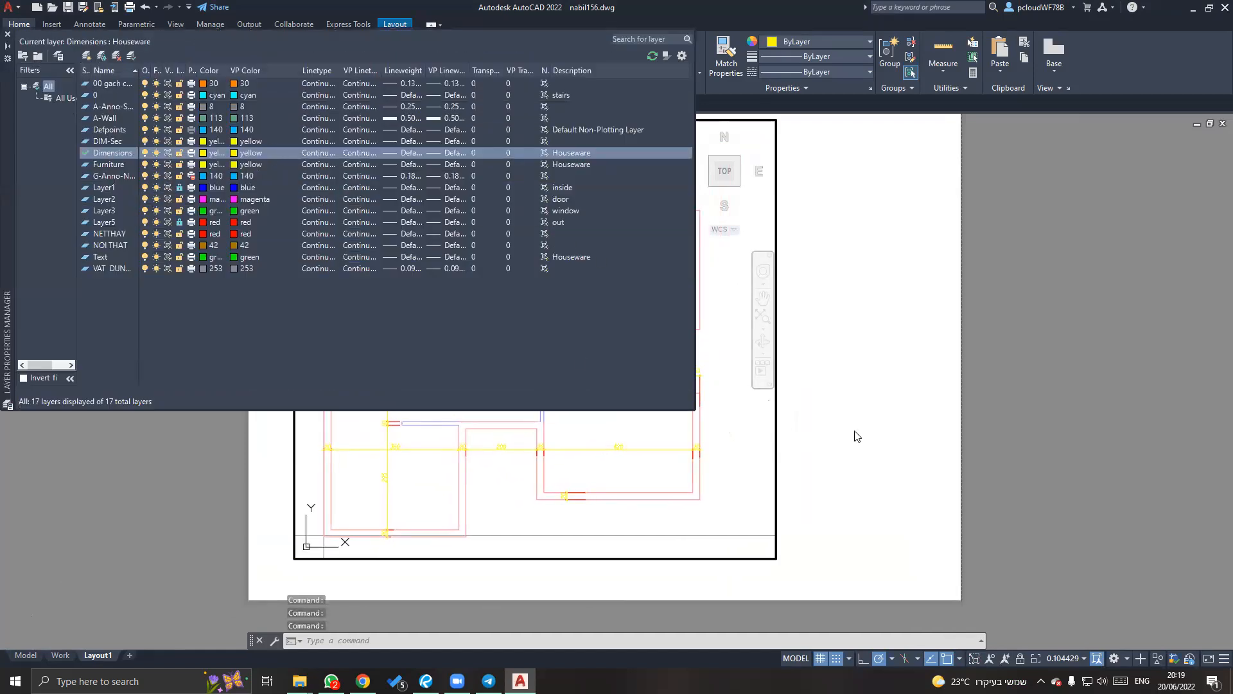
double_click(875, 419)
double_click(749, 461)
key("Escape")
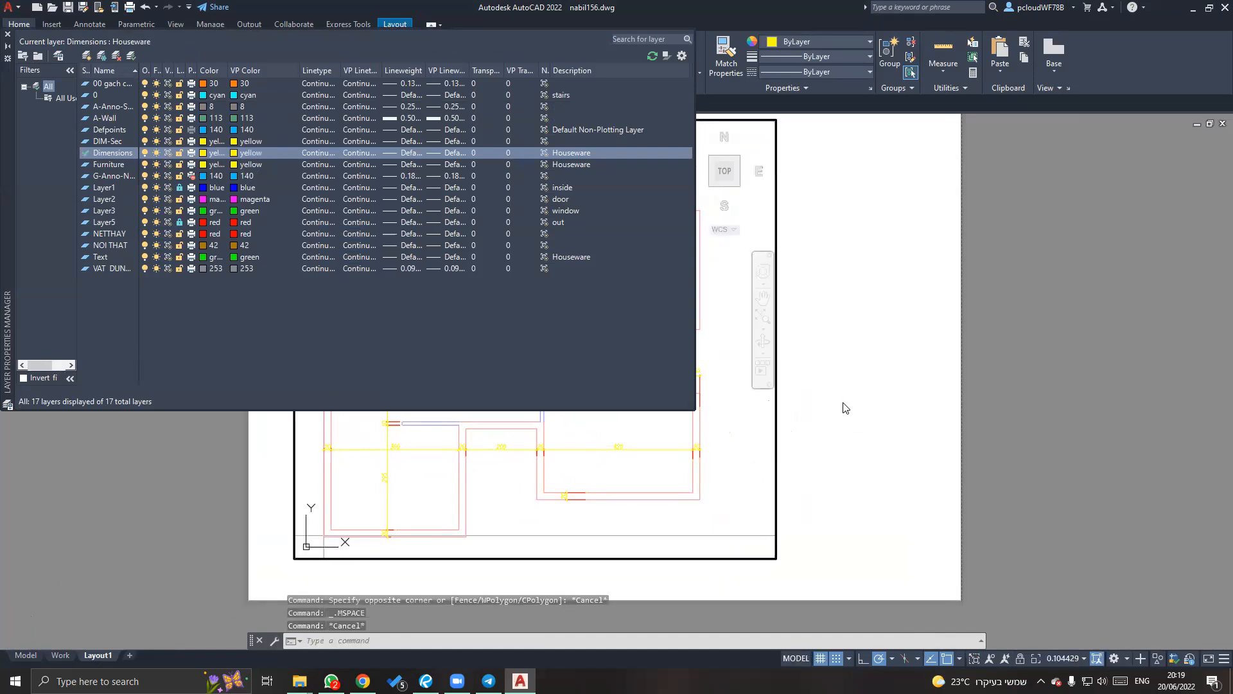
left_click(8, 37)
double_click(876, 386)
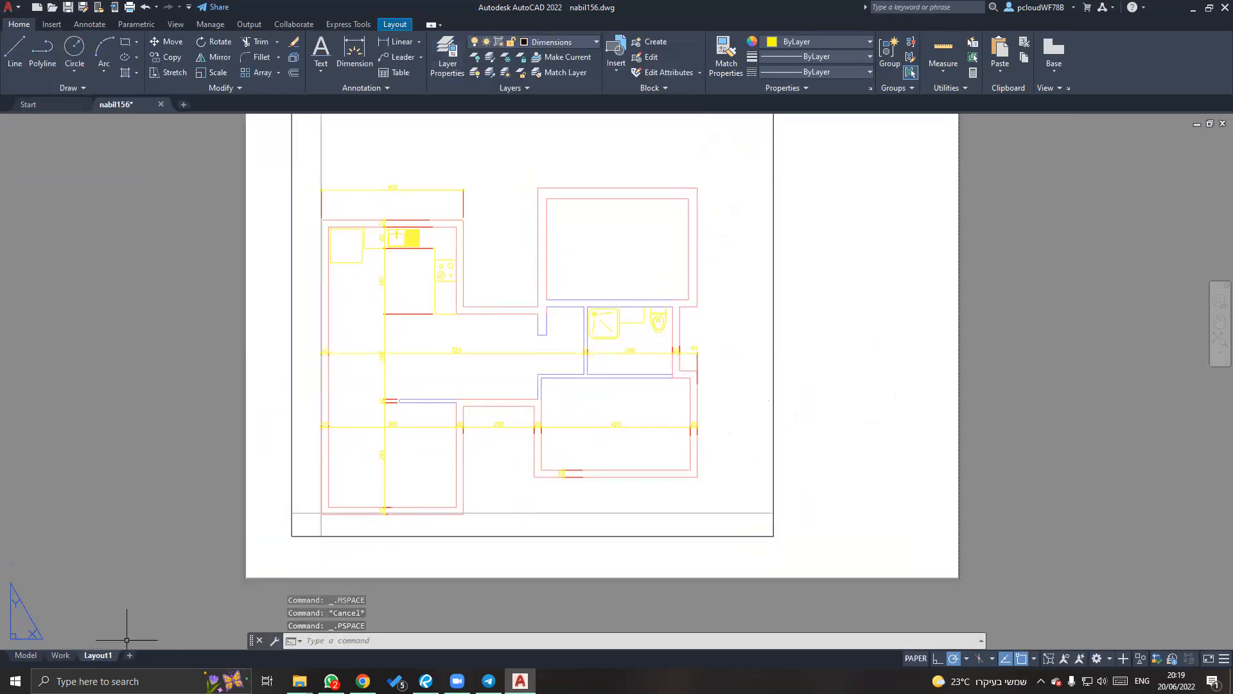
Stretch the viewport's upper-right corner in to its centre so the frame shows only part of the plan.
scroll(709, 405, "down", 5)
left_click(725, 419)
left_click(702, 340)
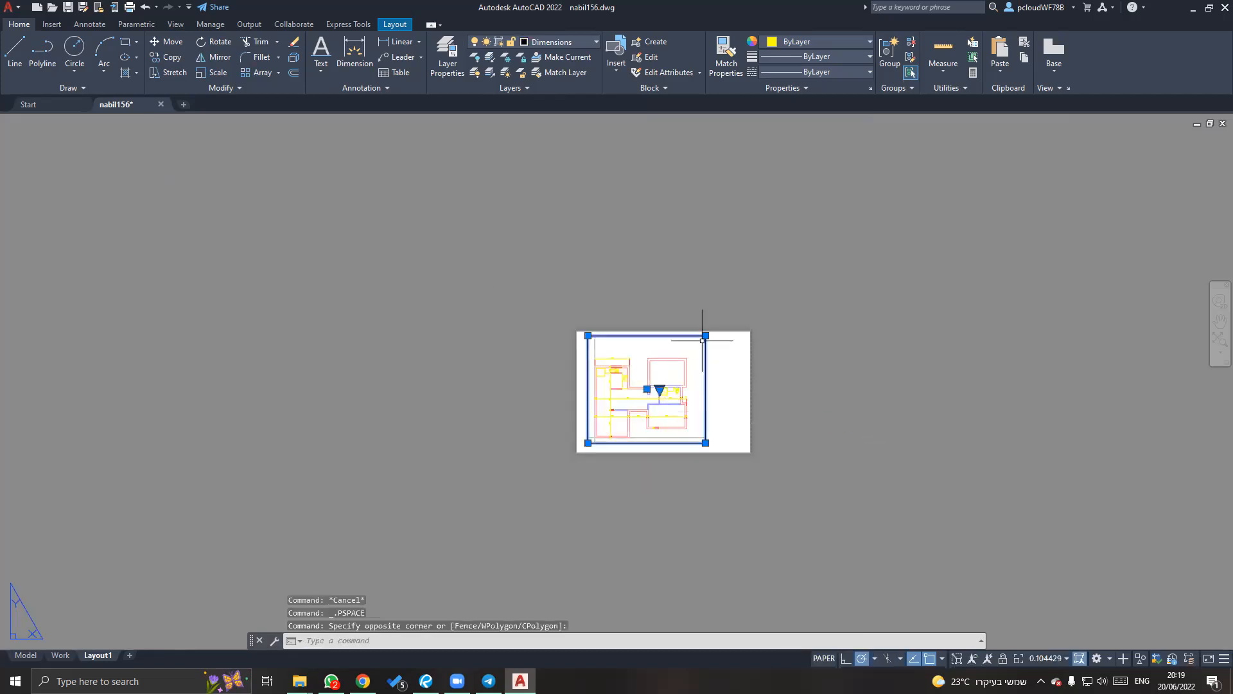
left_click(705, 334)
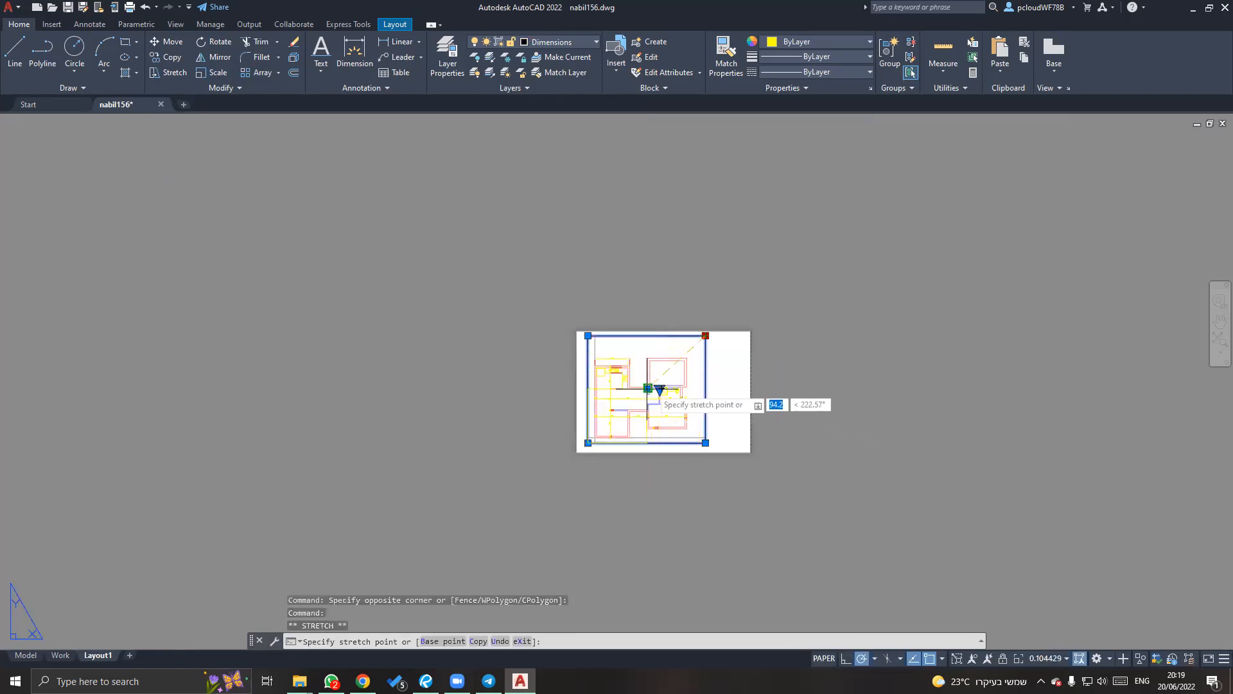
left_click(650, 384)
key("Escape")
middle_click_drag(707, 421, 501, 552)
scroll(585, 372, "up", 4)
left_click(472, 533)
left_click(386, 460)
key("Escape")
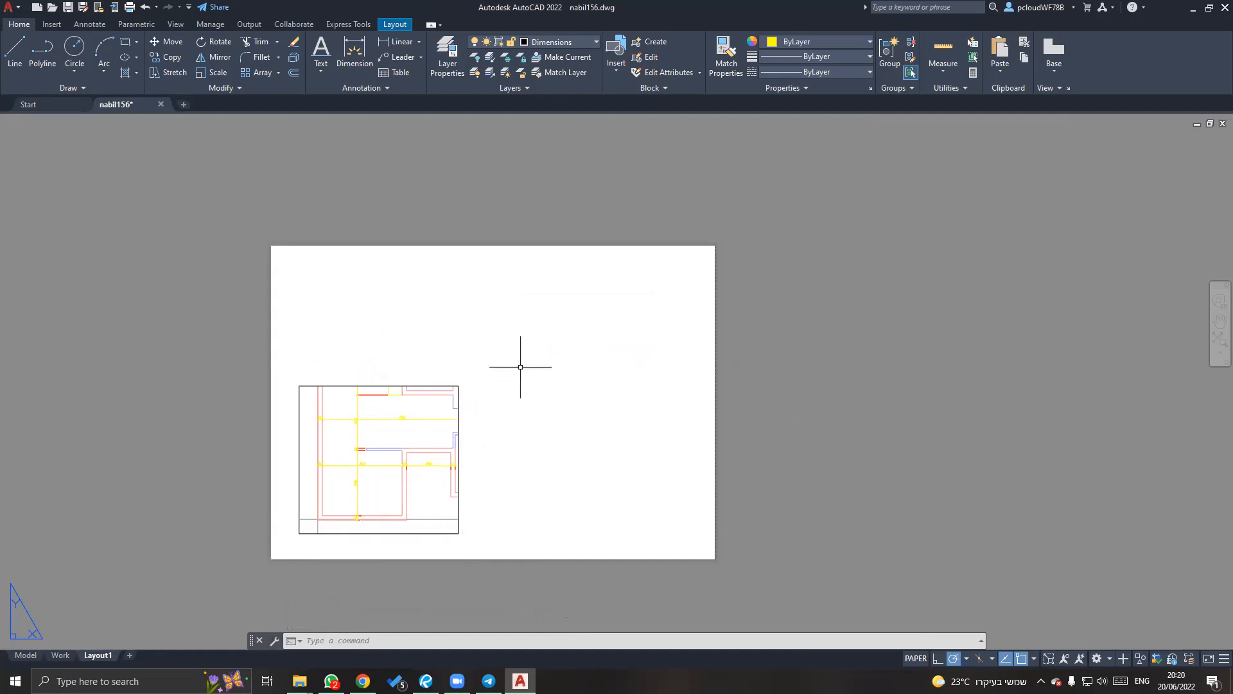
Set the Dimensions layer's VP Color to 250 with the viewport active, and return to paper space.
left_click(447, 55)
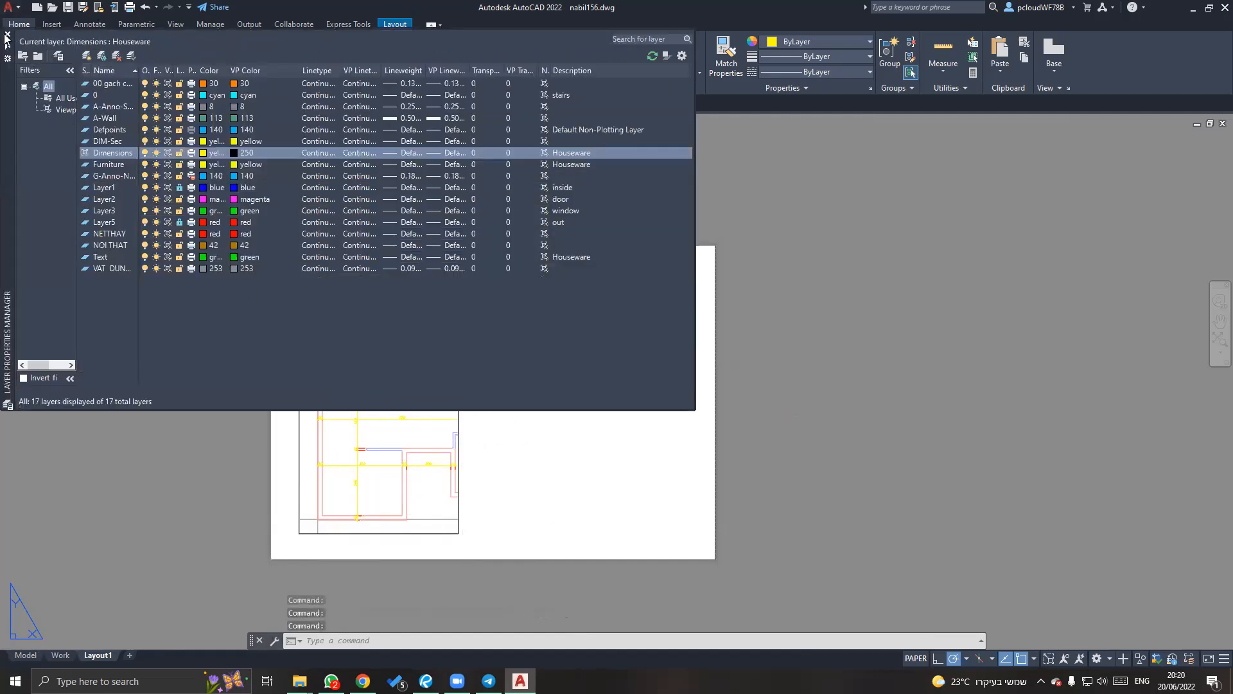
double_click(441, 426)
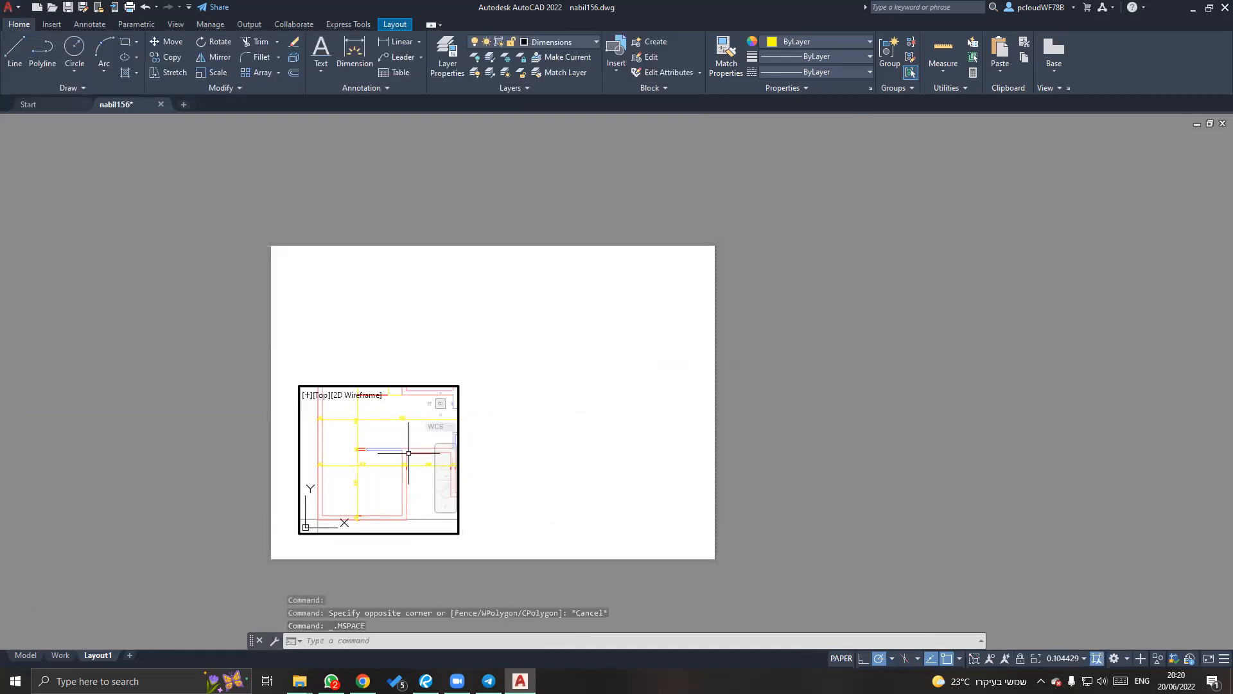
left_click(447, 55)
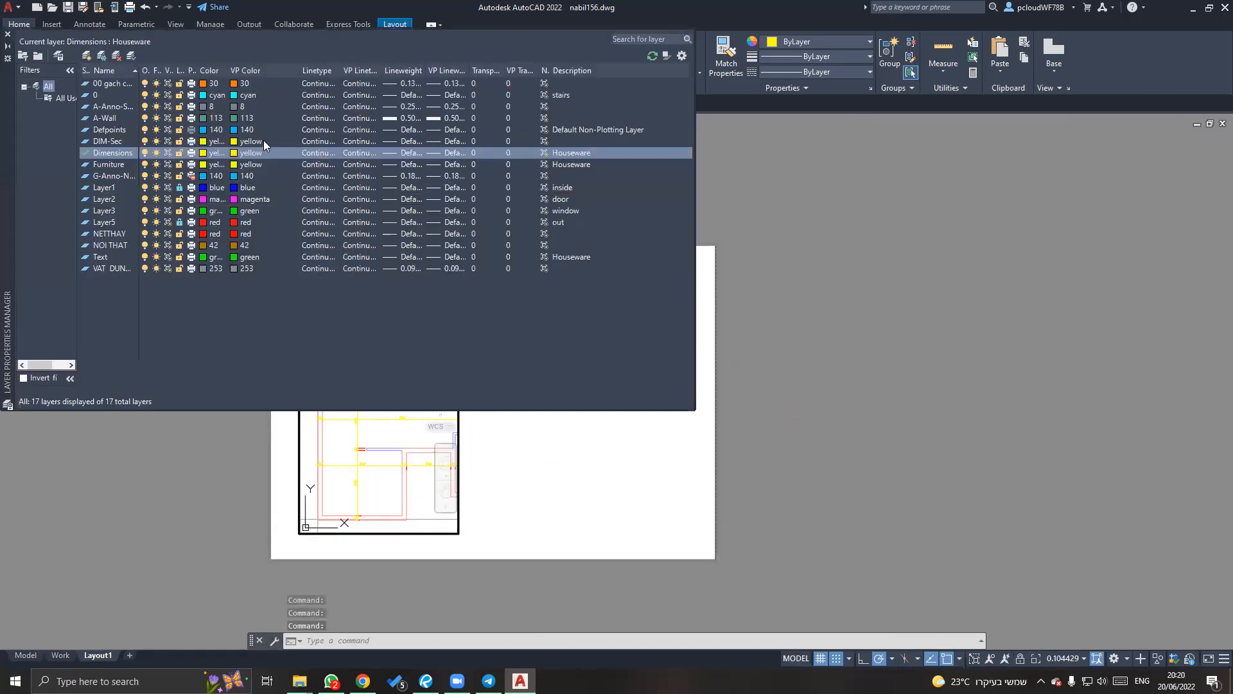
left_click(248, 154)
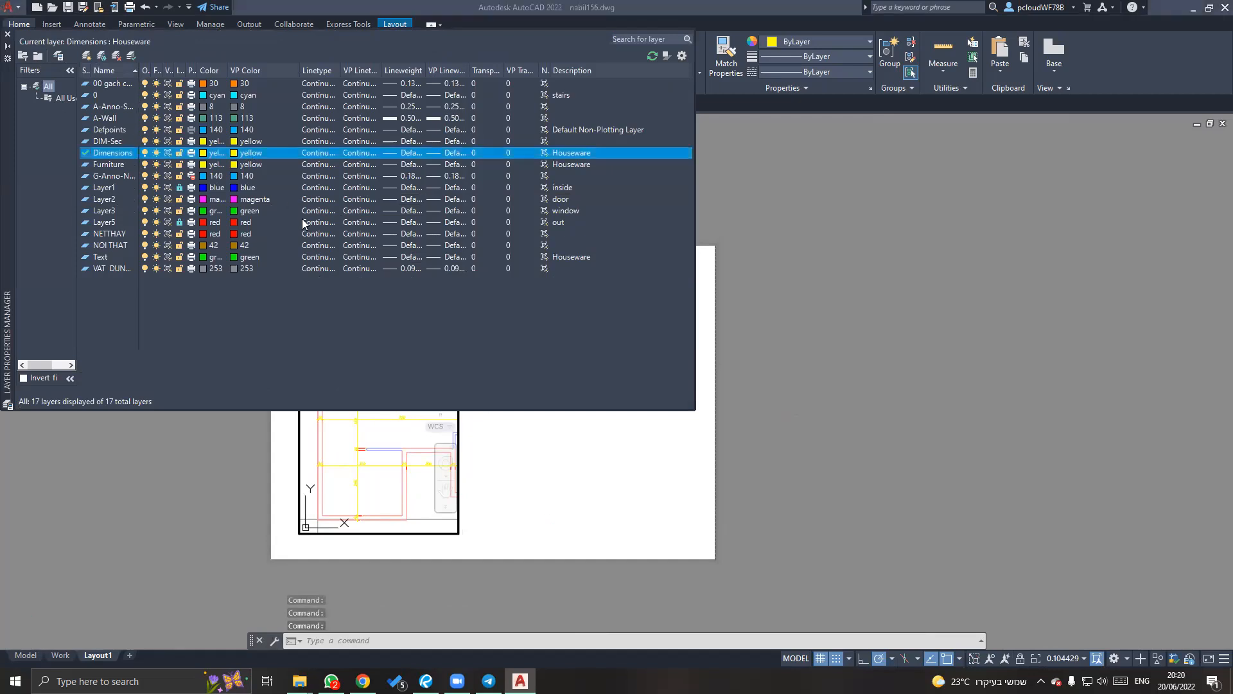
type("250")
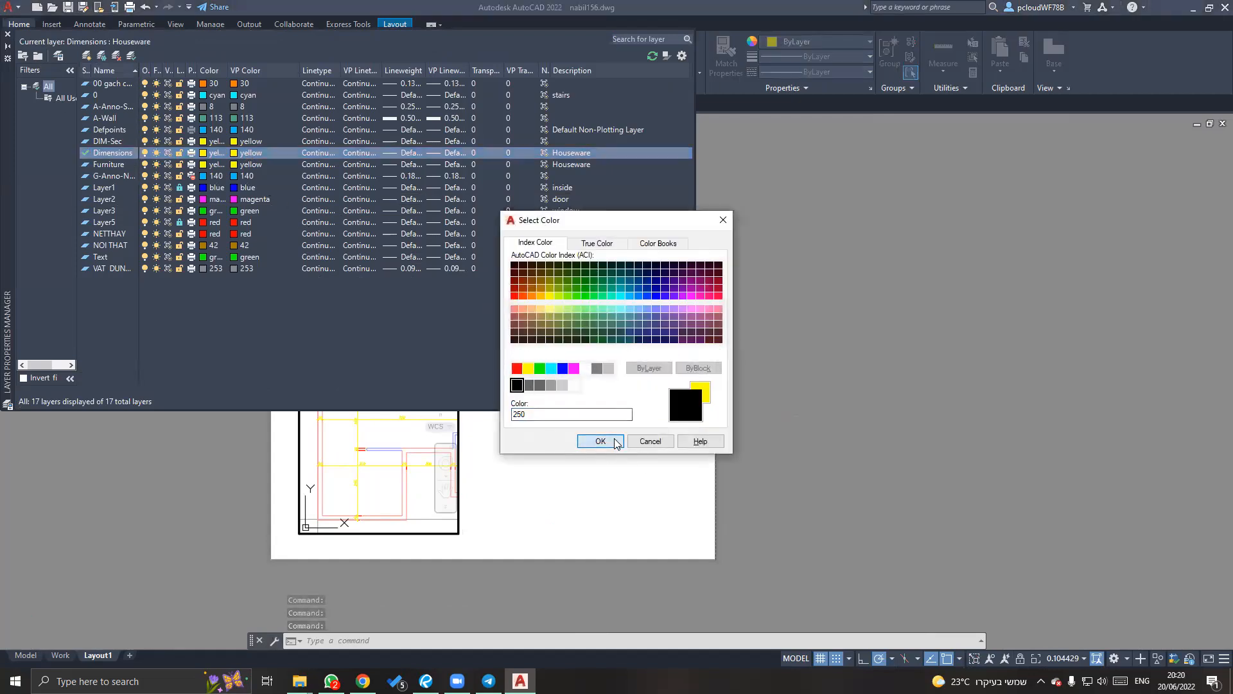
left_click(600, 441)
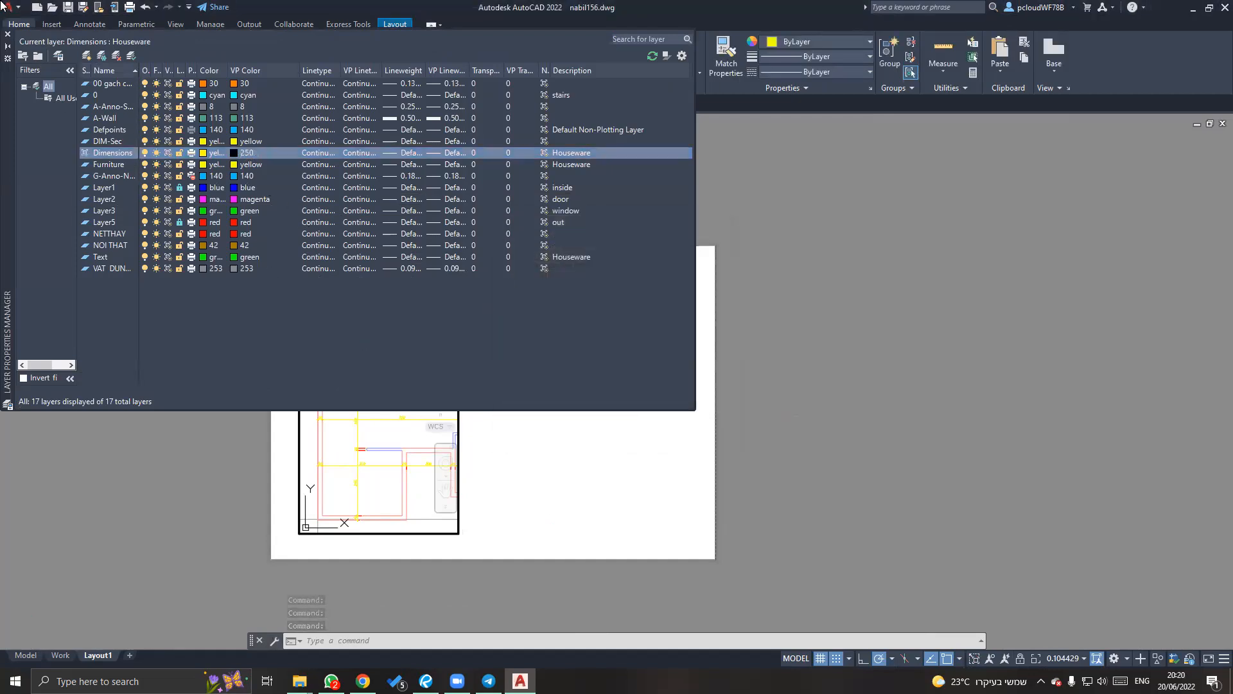
left_click(8, 35)
double_click(580, 456)
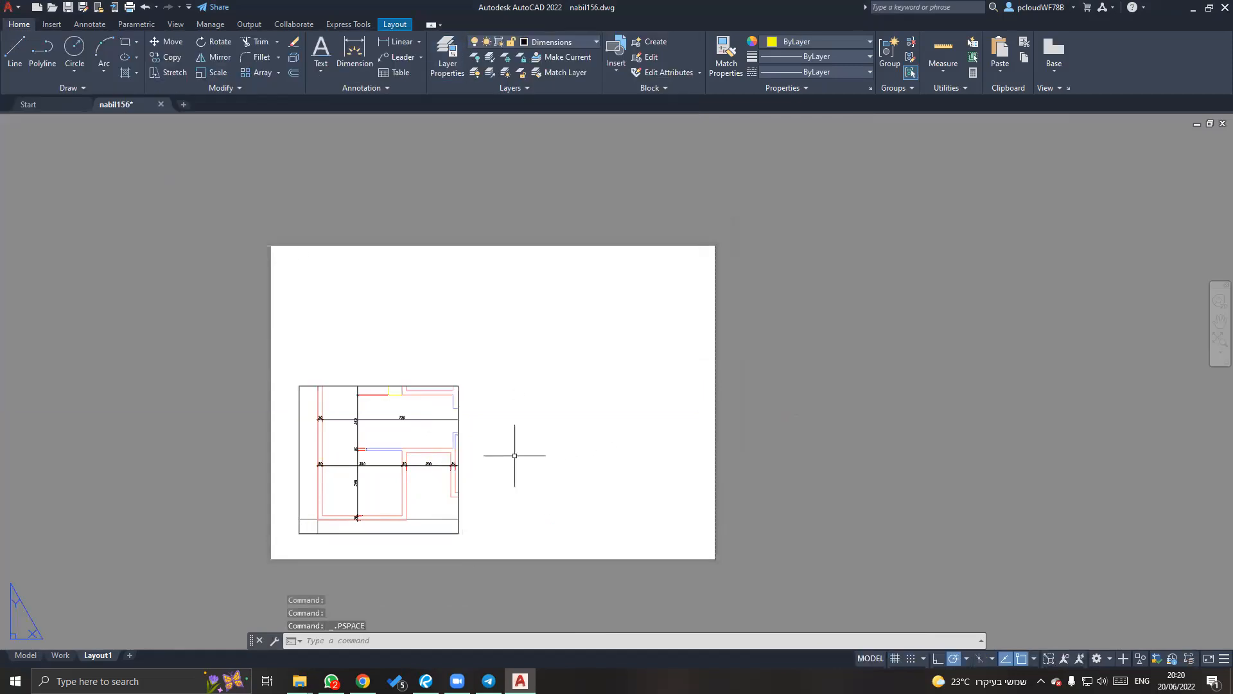
Stretch the viewport's upper-right corner outward so the frame encloses the entire floor plan.
left_click(474, 408)
left_click(445, 372)
left_click(459, 386)
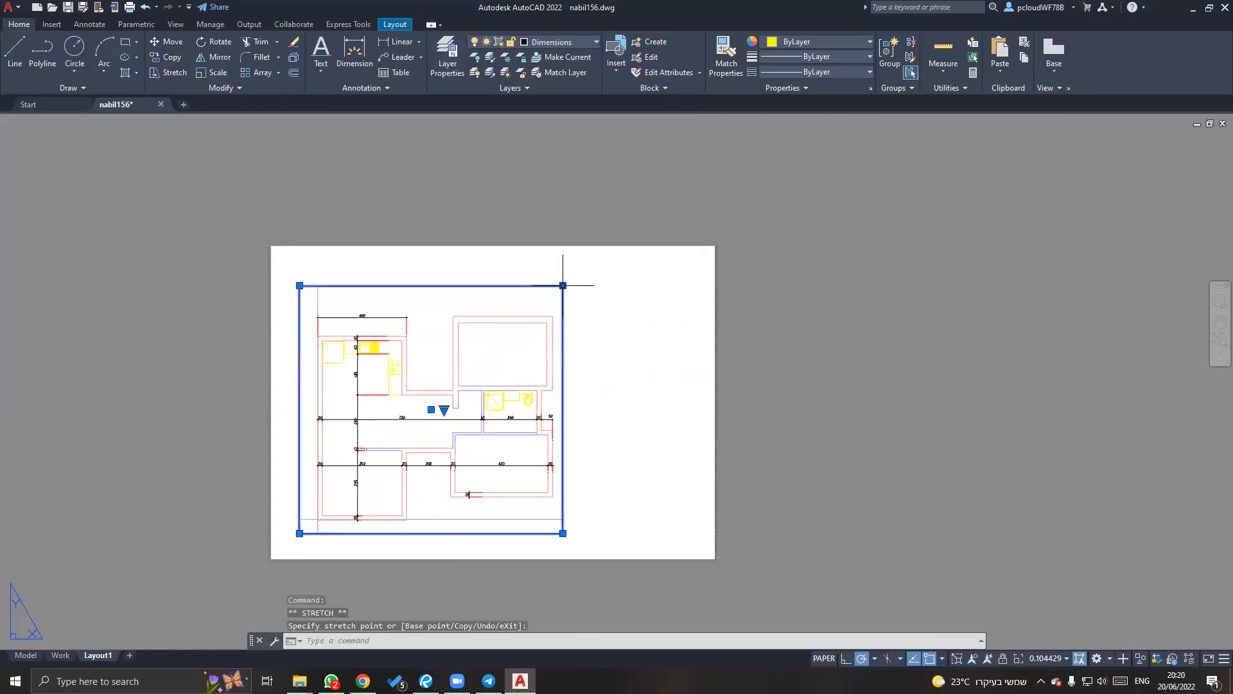
middle_click_drag(599, 426, 686, 304)
key("Escape")
scroll(611, 322, "up", 4)
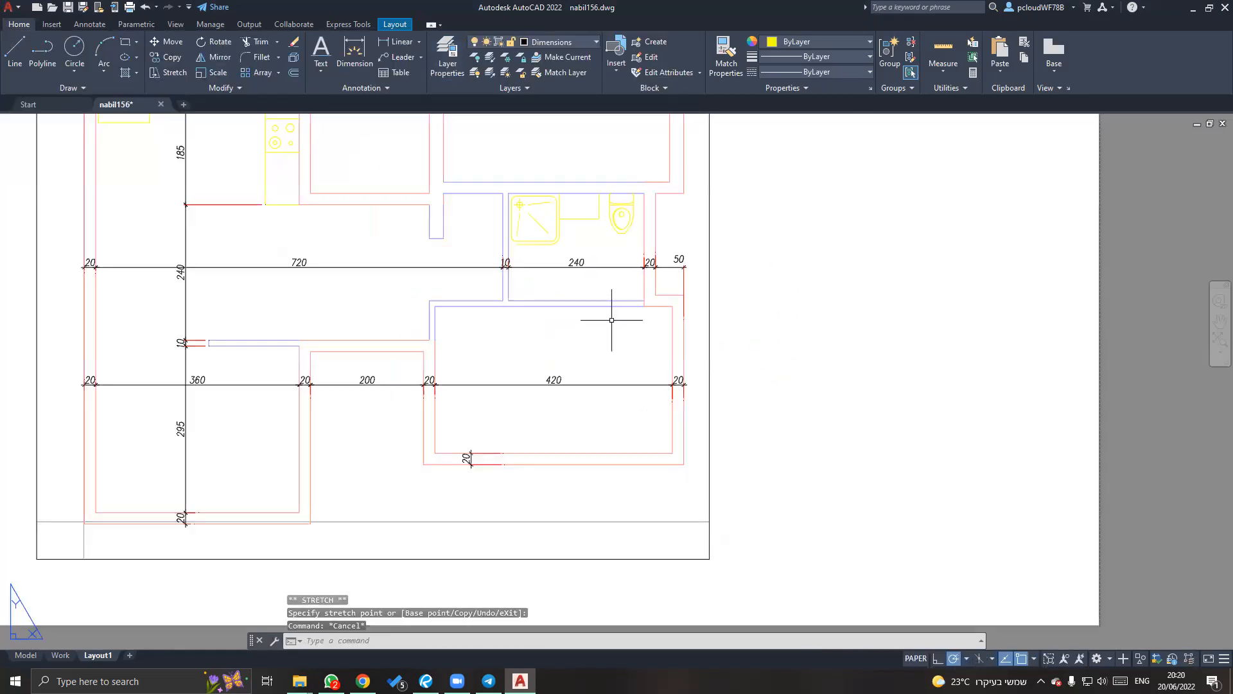
middle_click_drag(597, 413, 760, 445)
middle_click_drag(969, 282, 858, 350)
Set the paper background colour of the Sheet / layout context to Black in the program's display options.
right_click(857, 351)
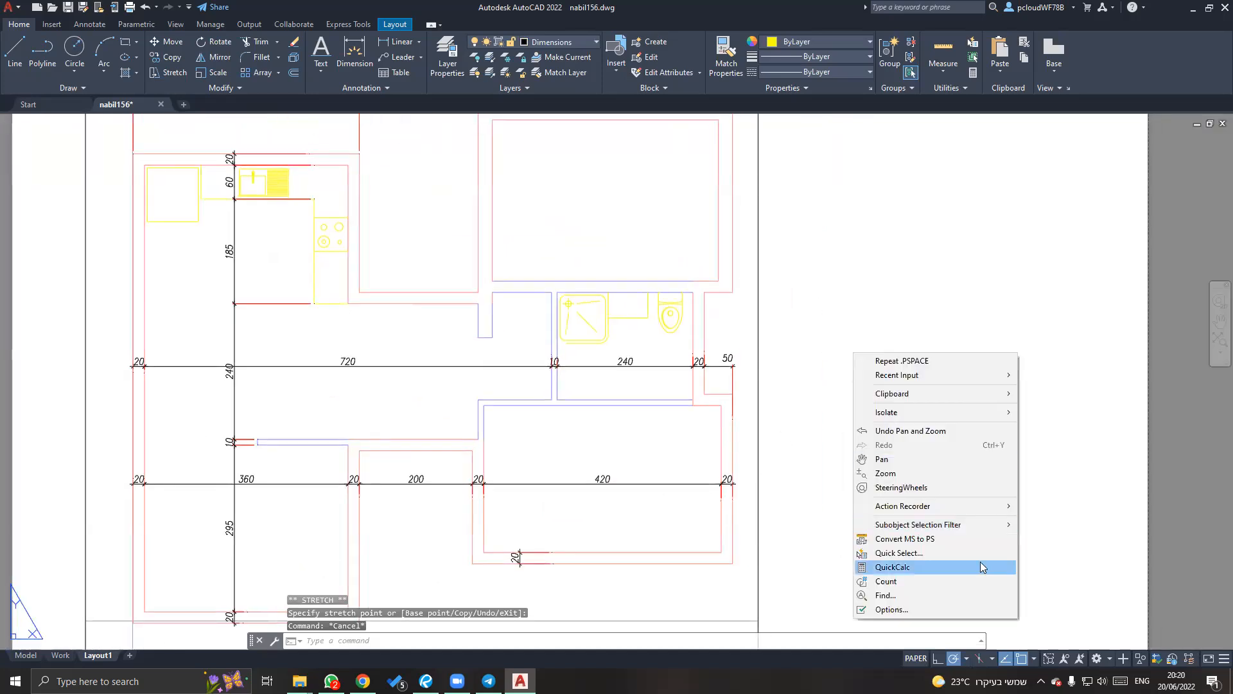
left_click(900, 611)
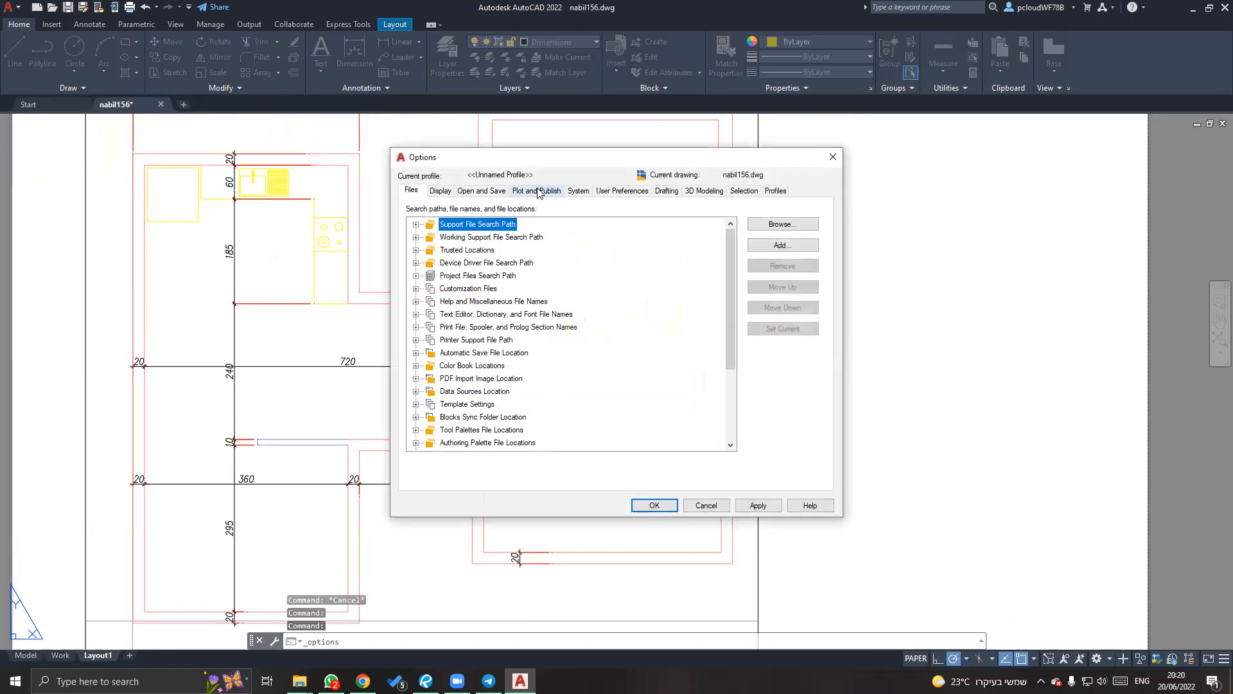
left_click(536, 190)
left_click(483, 191)
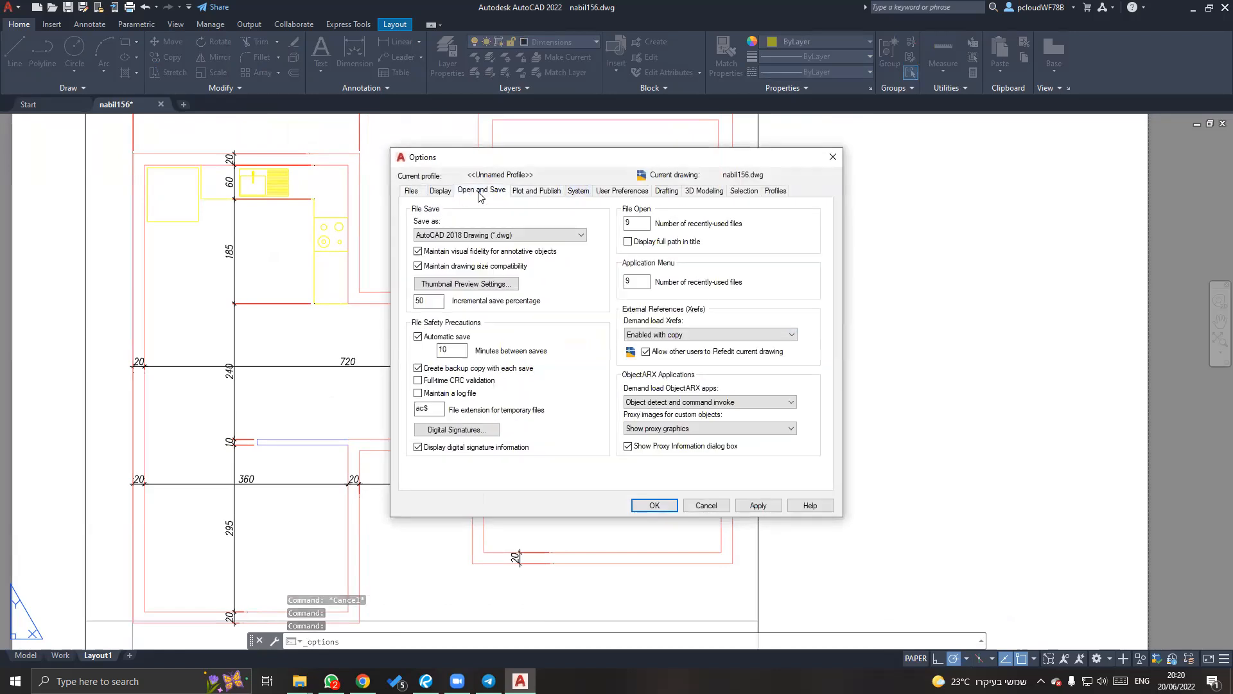
left_click(440, 191)
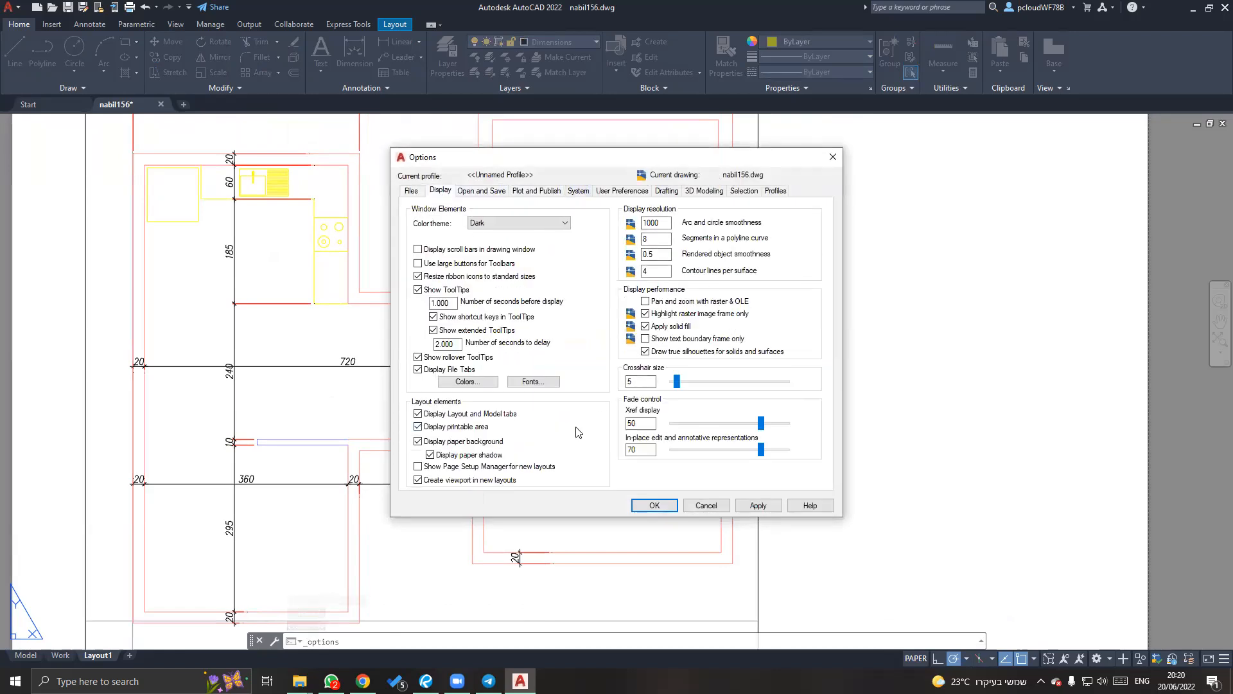
left_click(471, 384)
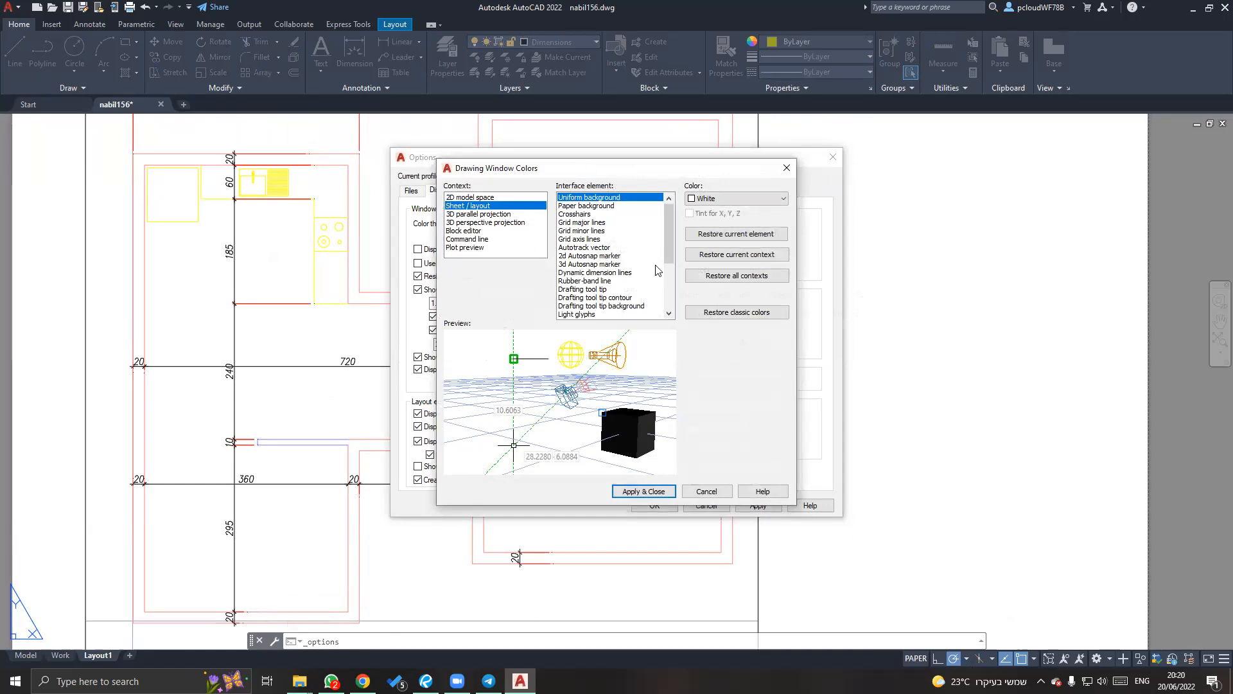
left_click(588, 205)
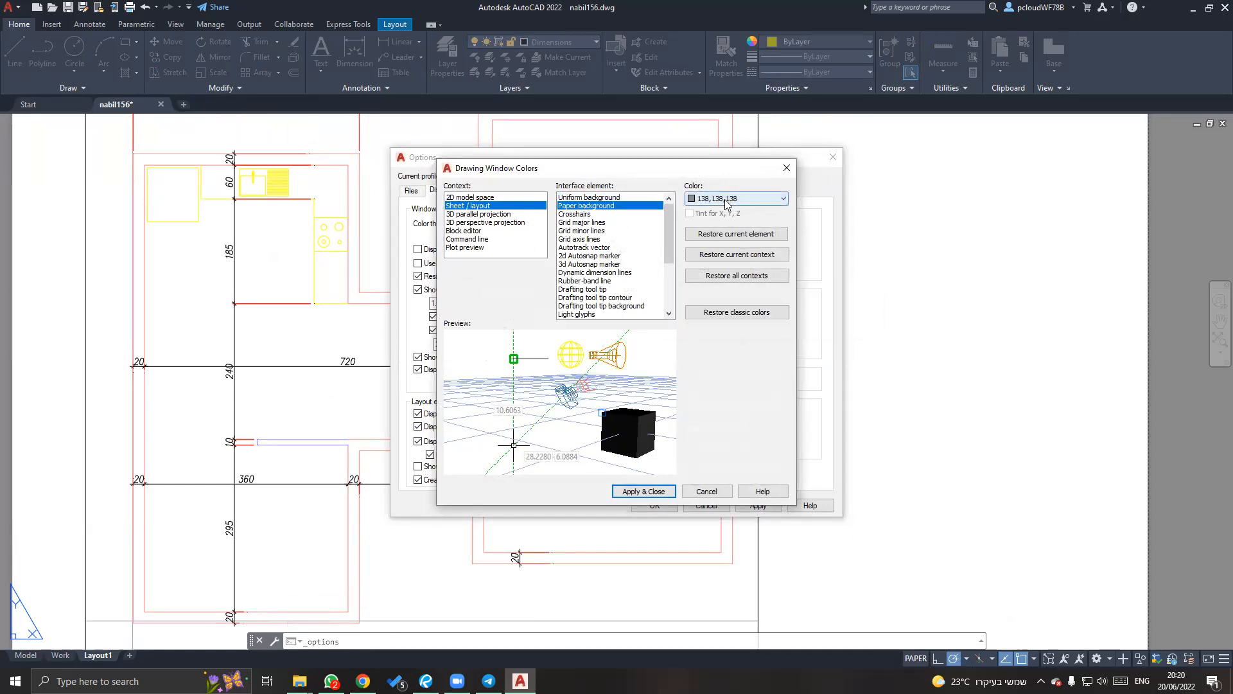
left_click(726, 205)
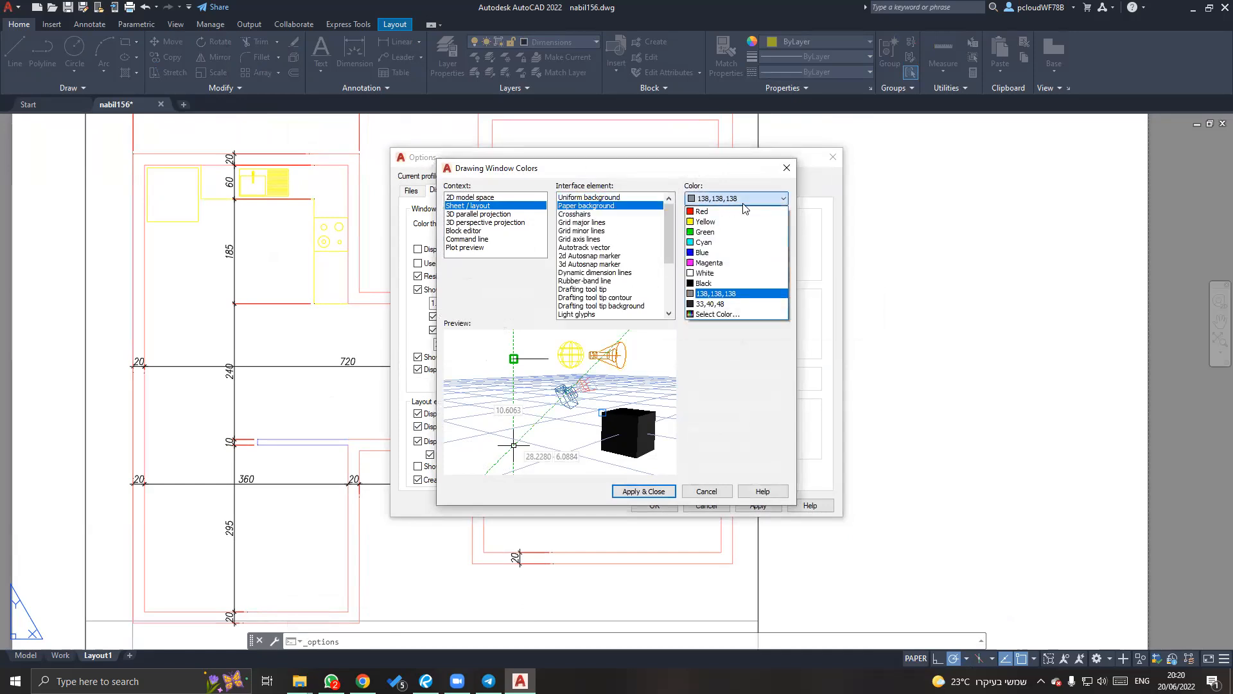
left_click(706, 283)
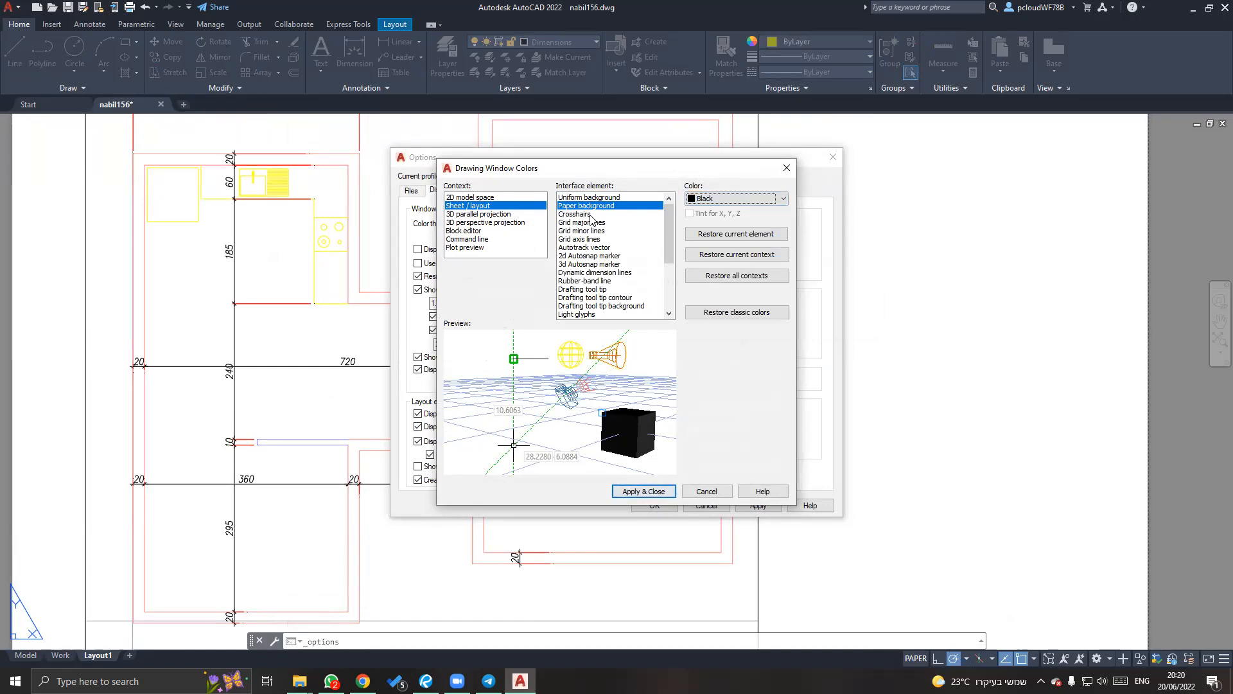
Set the uniform background of the Sheet / layout context to Black and apply the display options.
left_click(605, 198)
left_click(724, 201)
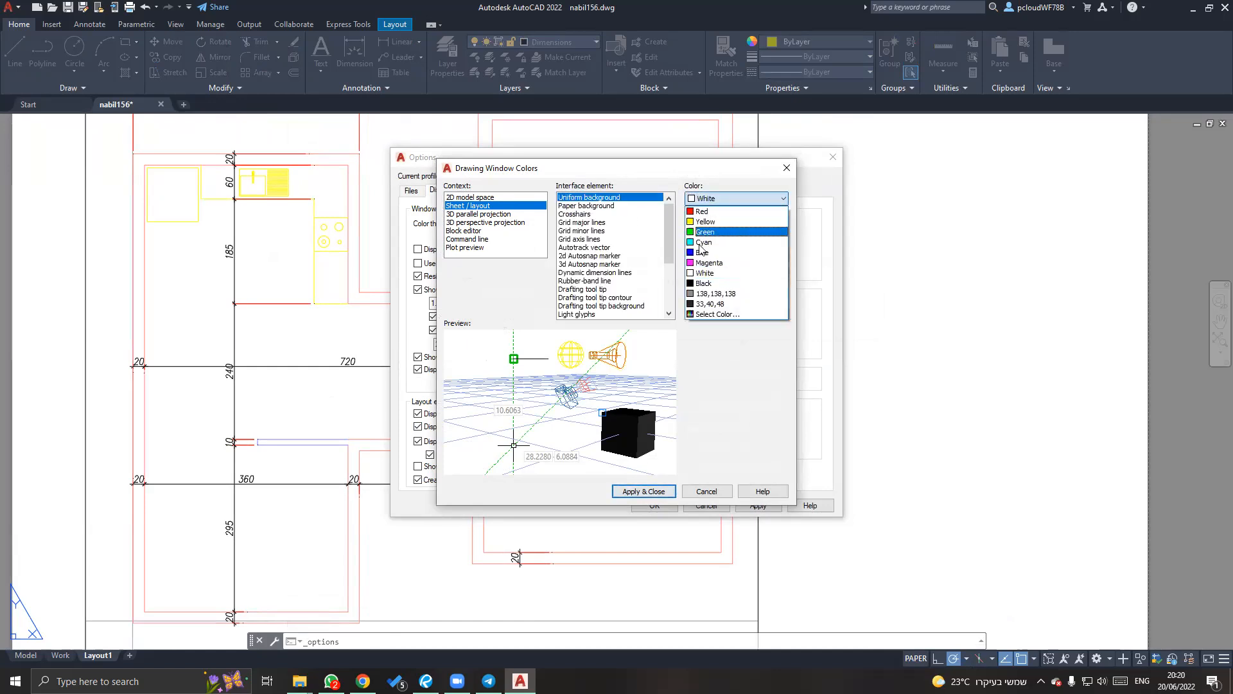
left_click(707, 283)
left_click(643, 491)
left_click(652, 505)
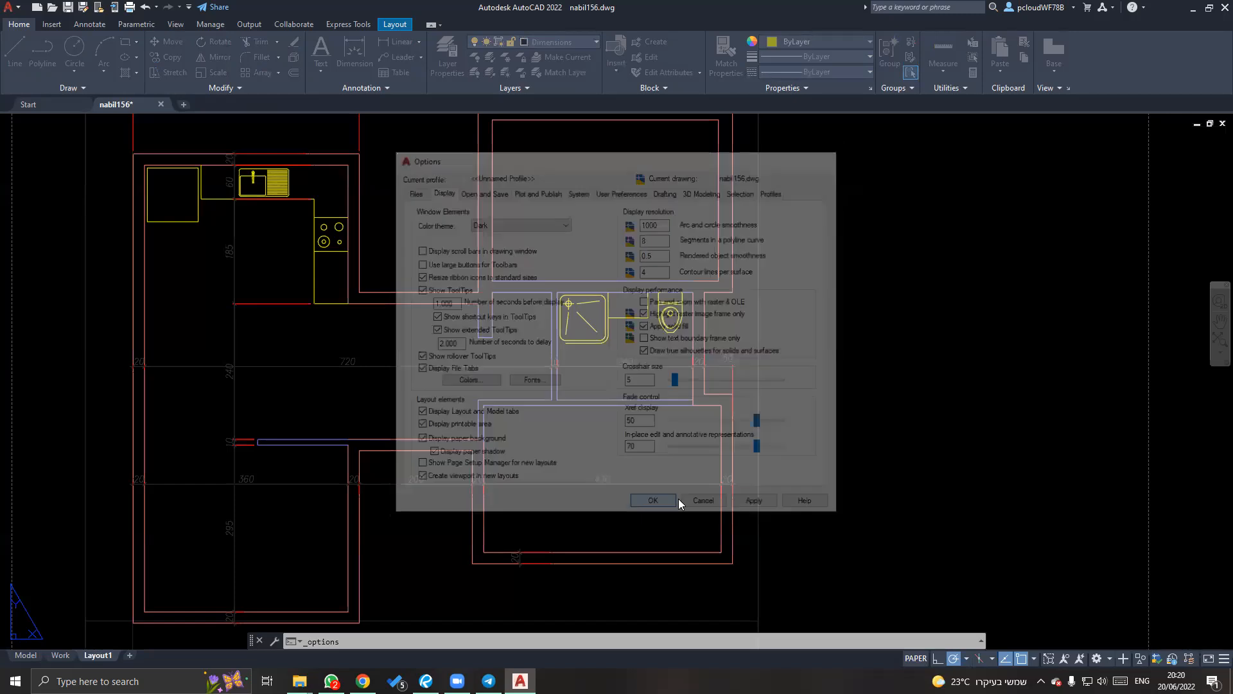
Override the Dimensions layer's colour to yellow inside the active viewport and return to paper space.
middle_click_drag(888, 379, 893, 373)
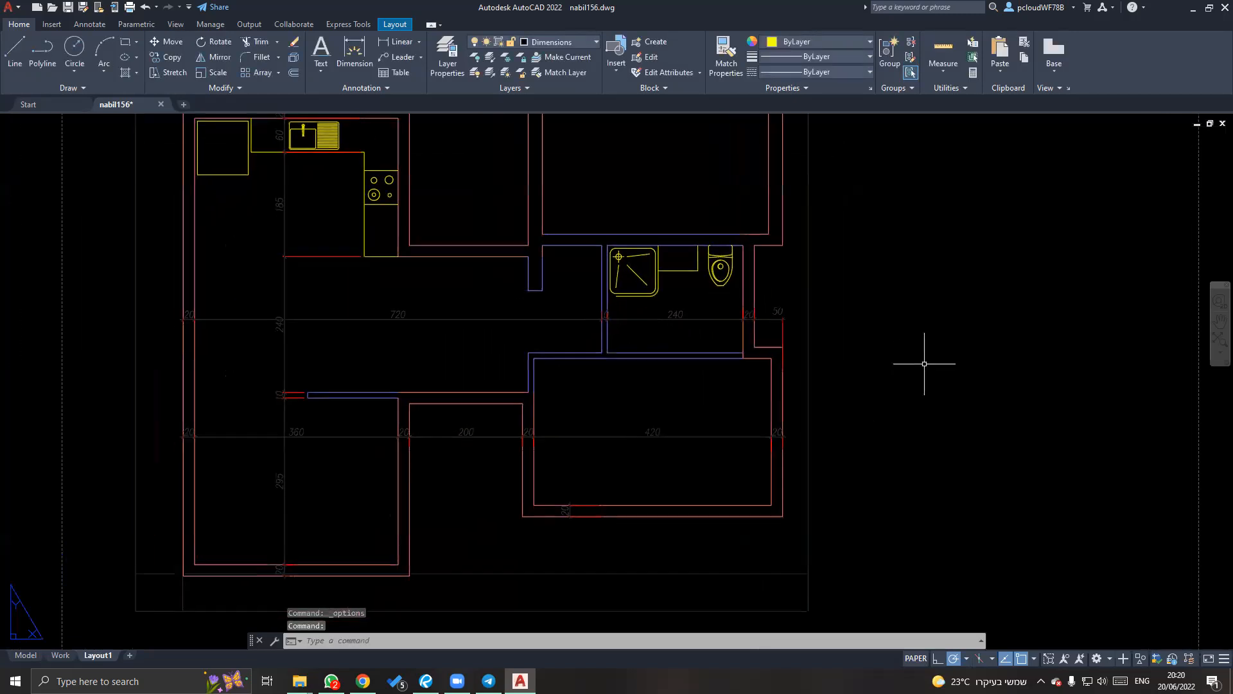
double_click(793, 359)
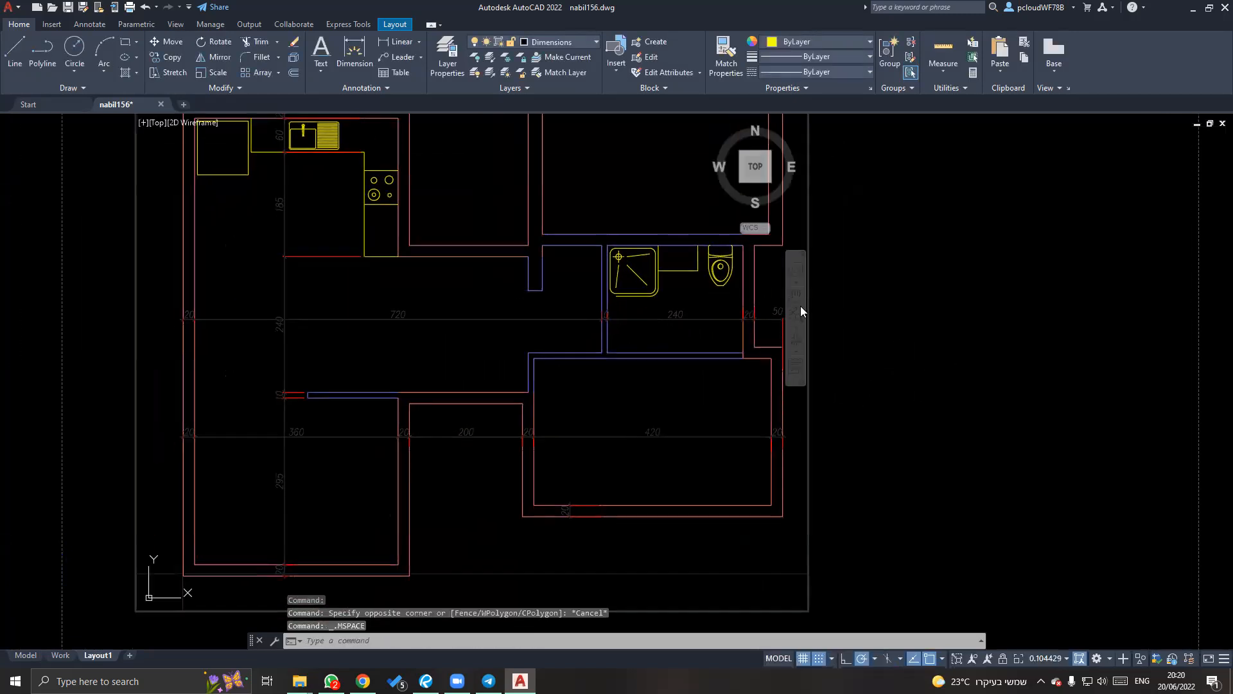
left_click(541, 43)
left_click(527, 152)
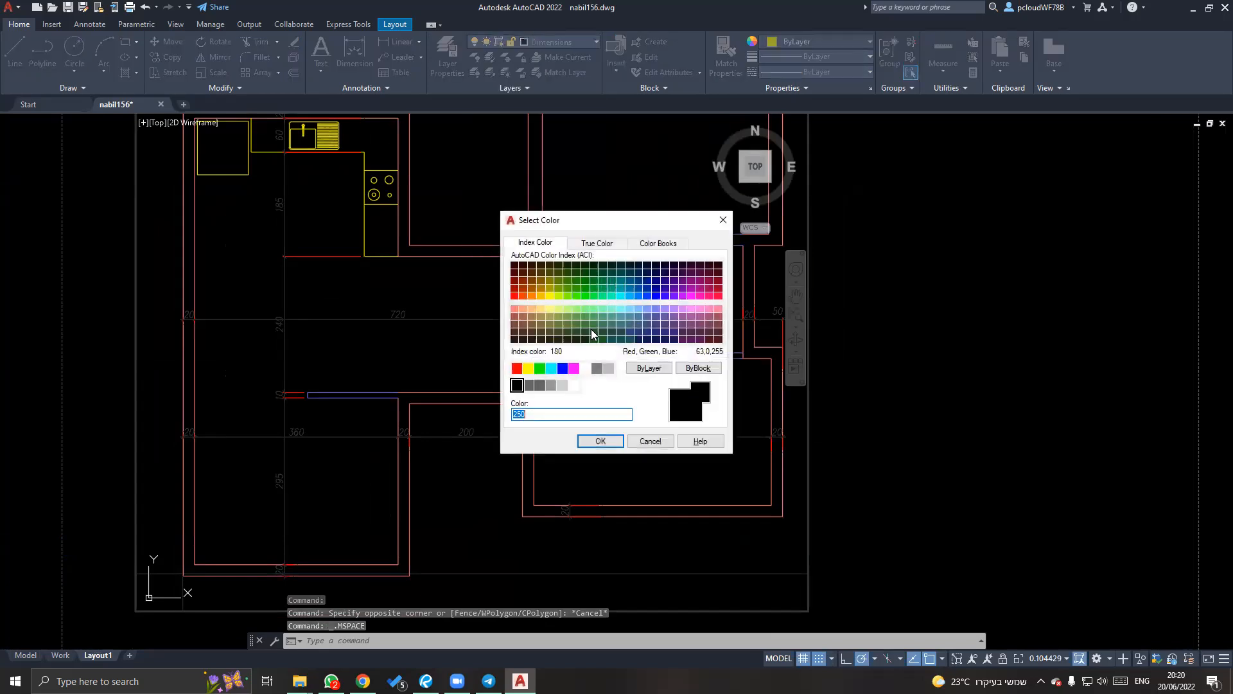
left_click(522, 366)
left_click(598, 442)
double_click(812, 378)
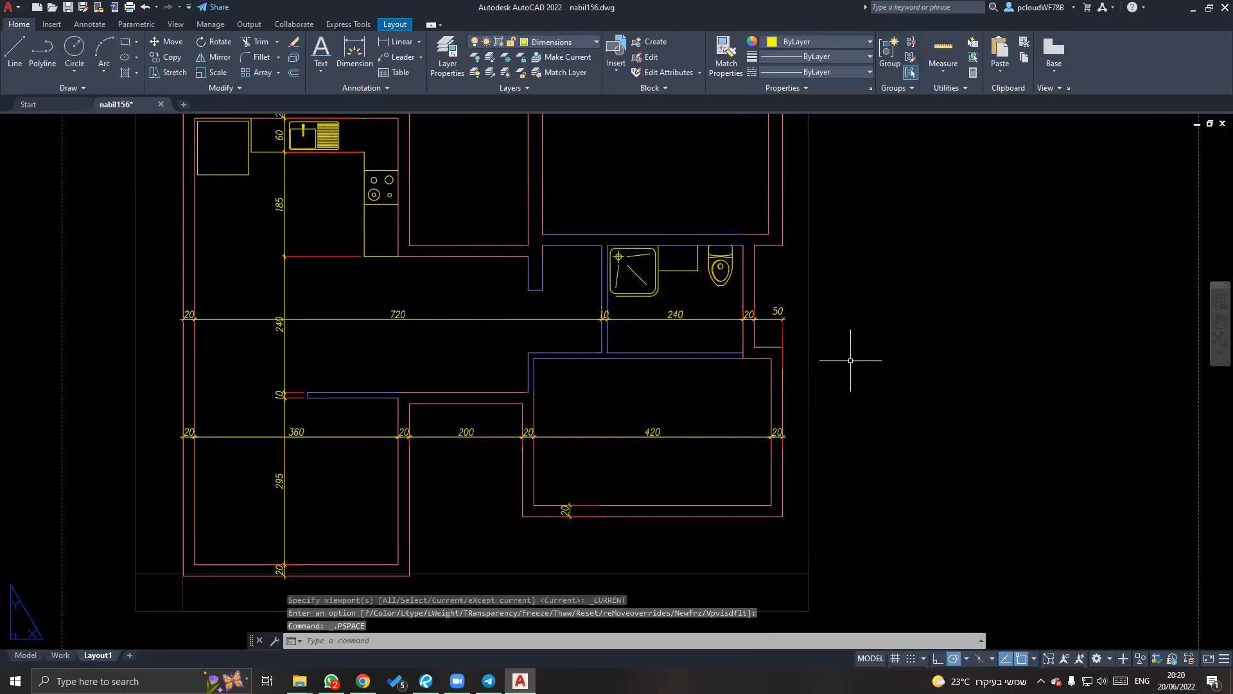
Select the viewport frame in paper space and set the Dimensions layer's colour to yellow.
scroll(859, 353, "down", 4)
left_click(754, 311)
left_click(734, 299)
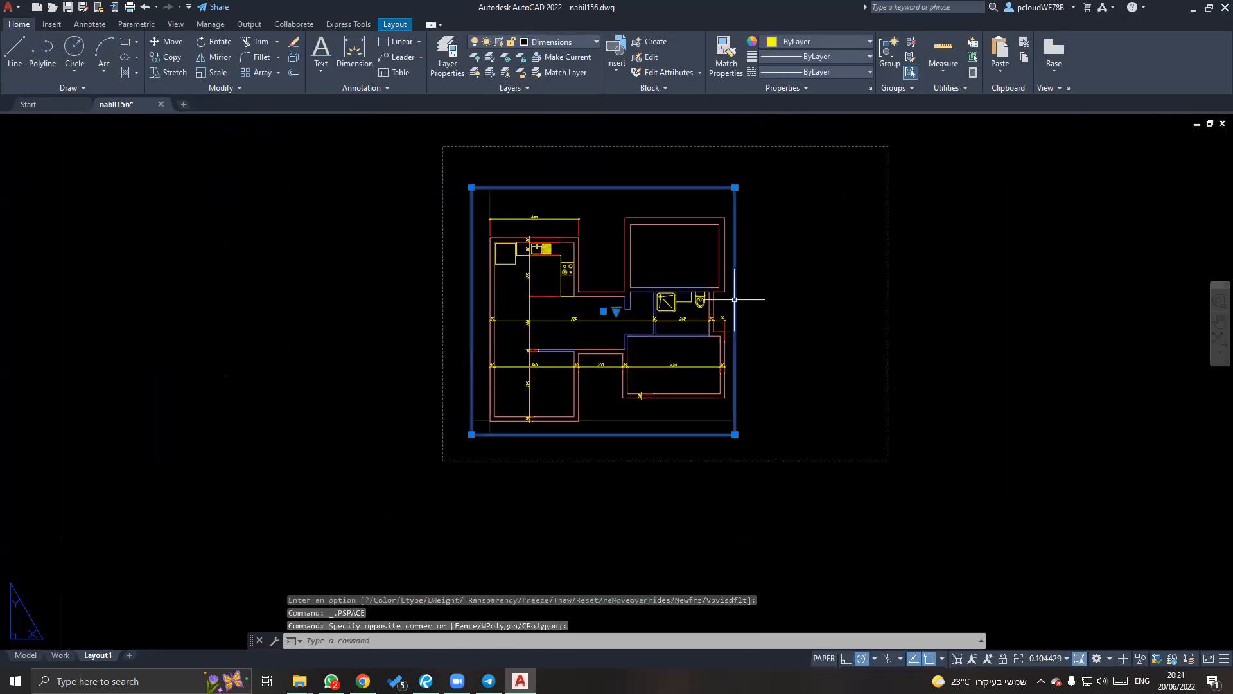
left_click(544, 43)
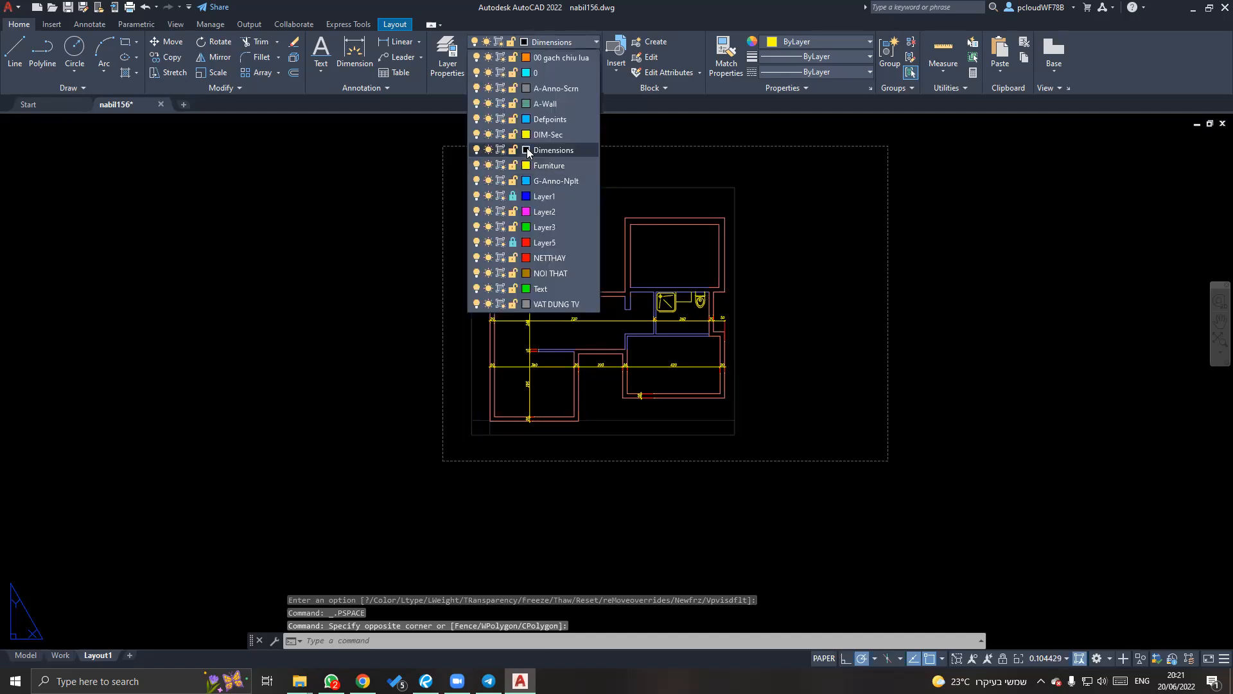
left_click(524, 161)
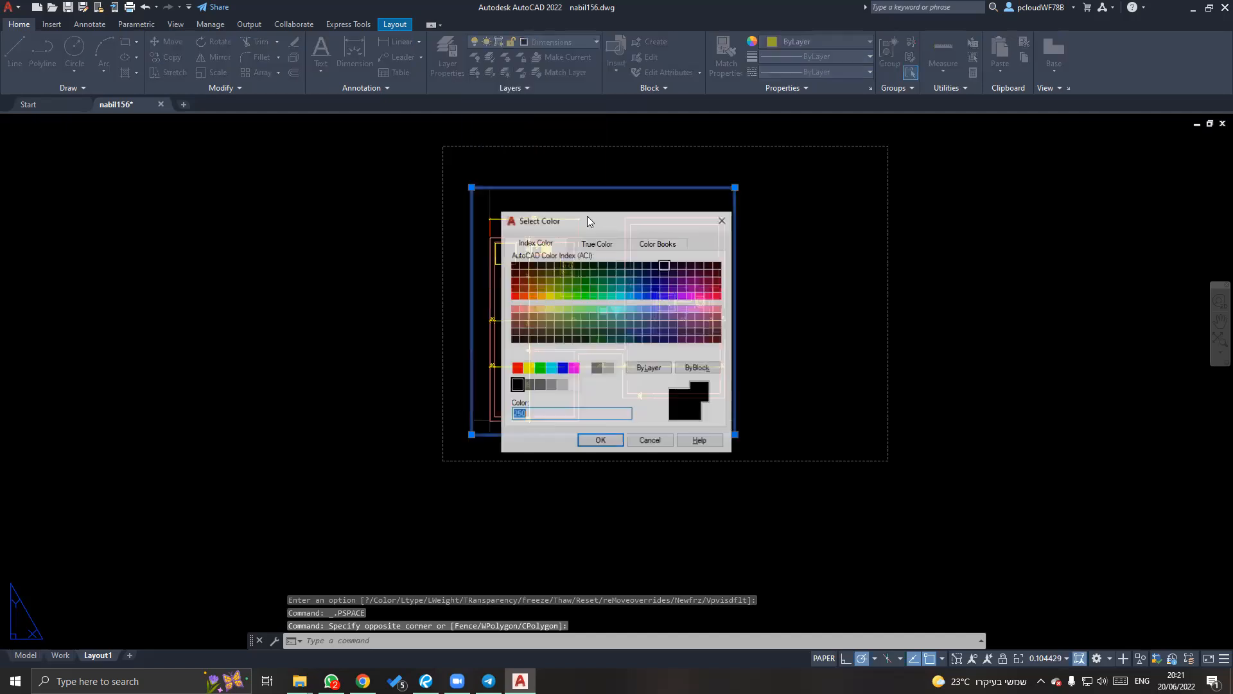
left_click(550, 296)
left_click(528, 368)
left_click(600, 442)
left_click(795, 349)
key("Escape")
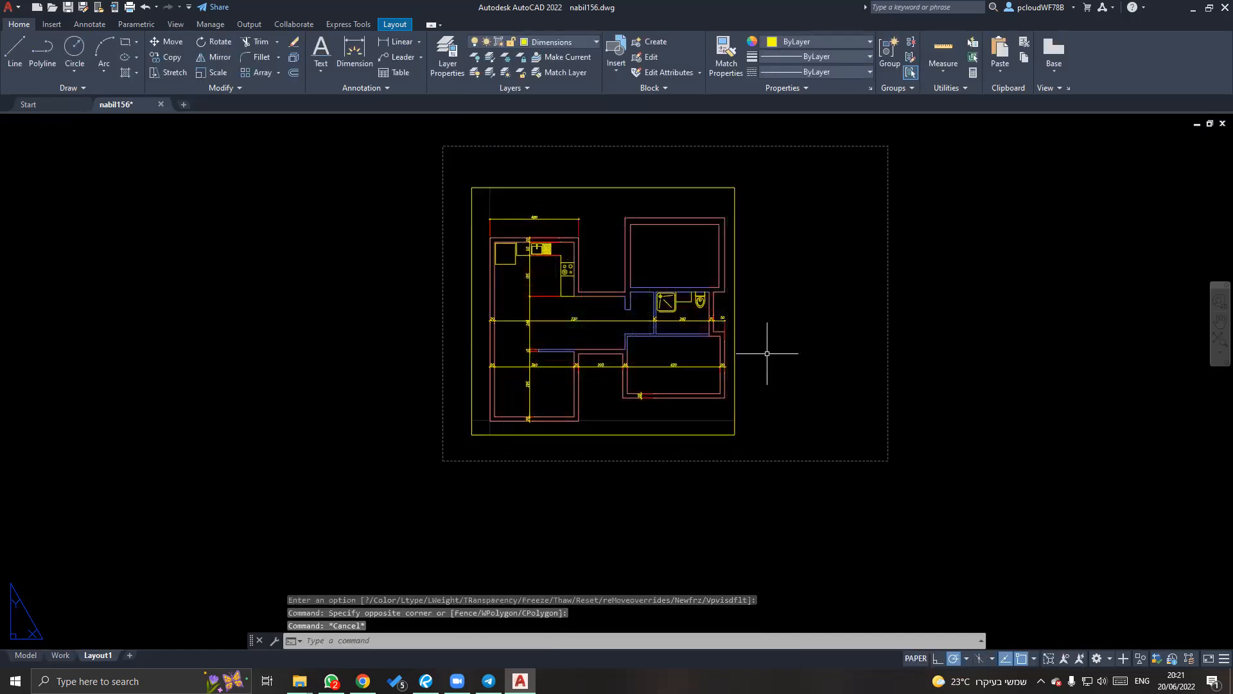
Activate the floor-plan viewport to check its scale, and return to paper space.
middle_click_drag(767, 353, 730, 370)
double_click(627, 284)
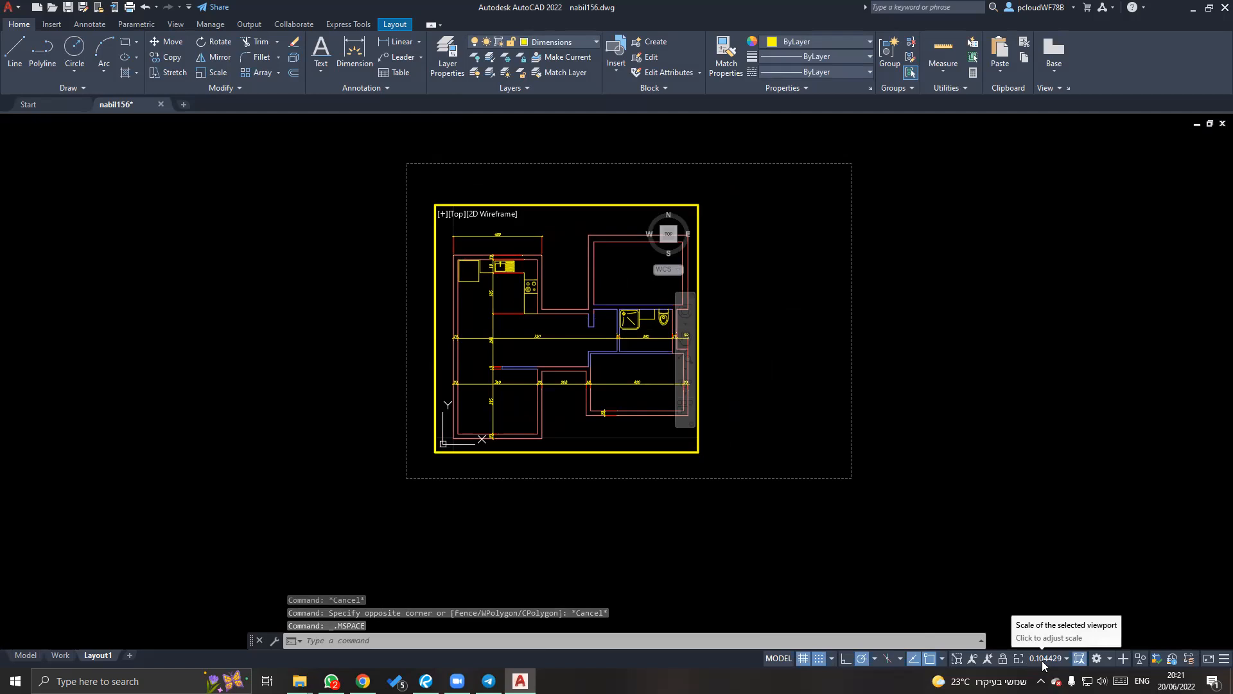
double_click(784, 439)
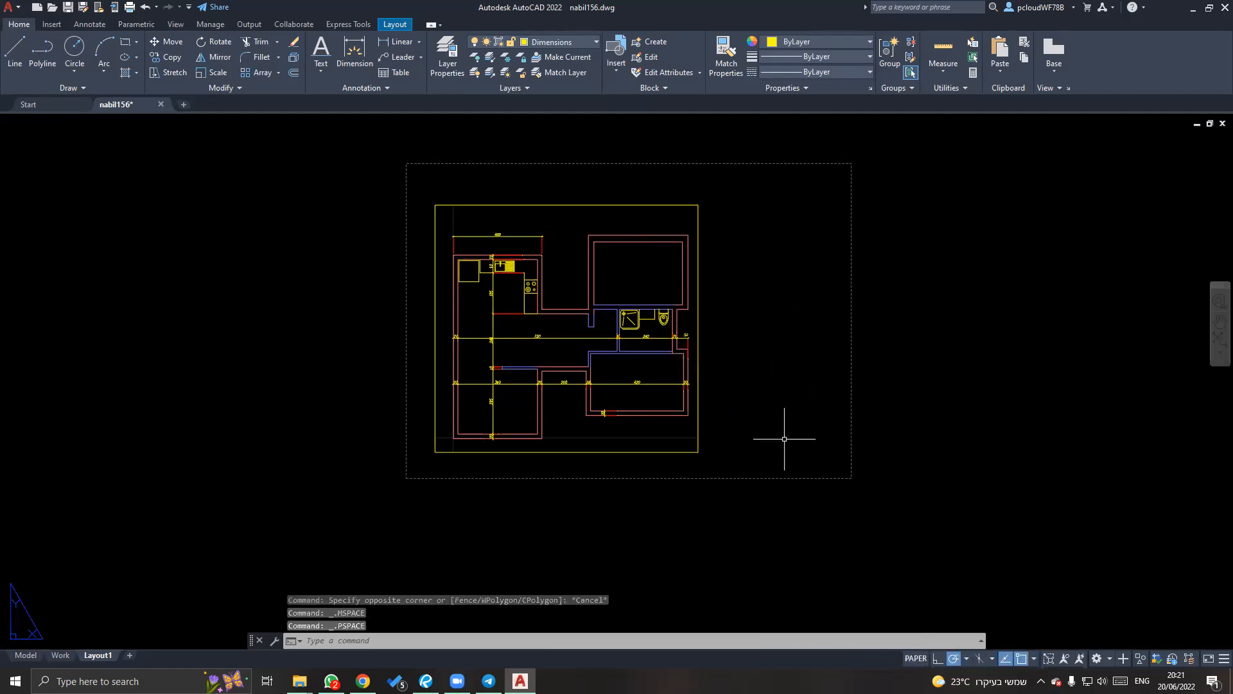
Rename the Layout1 layout as A3 - Plot.
scroll(784, 440, "down", 10)
mouse_move(795, 451)
middle_mouse_down()
mouse_move(699, 444)
mouse_move(654, 472)
middle_mouse_up()
scroll(690, 438, "up", 8)
scroll(656, 395, "up", 2)
scroll(631, 463, "up", 3)
middle_click_drag(450, 259, 521, 363)
scroll(507, 334, "down", 3)
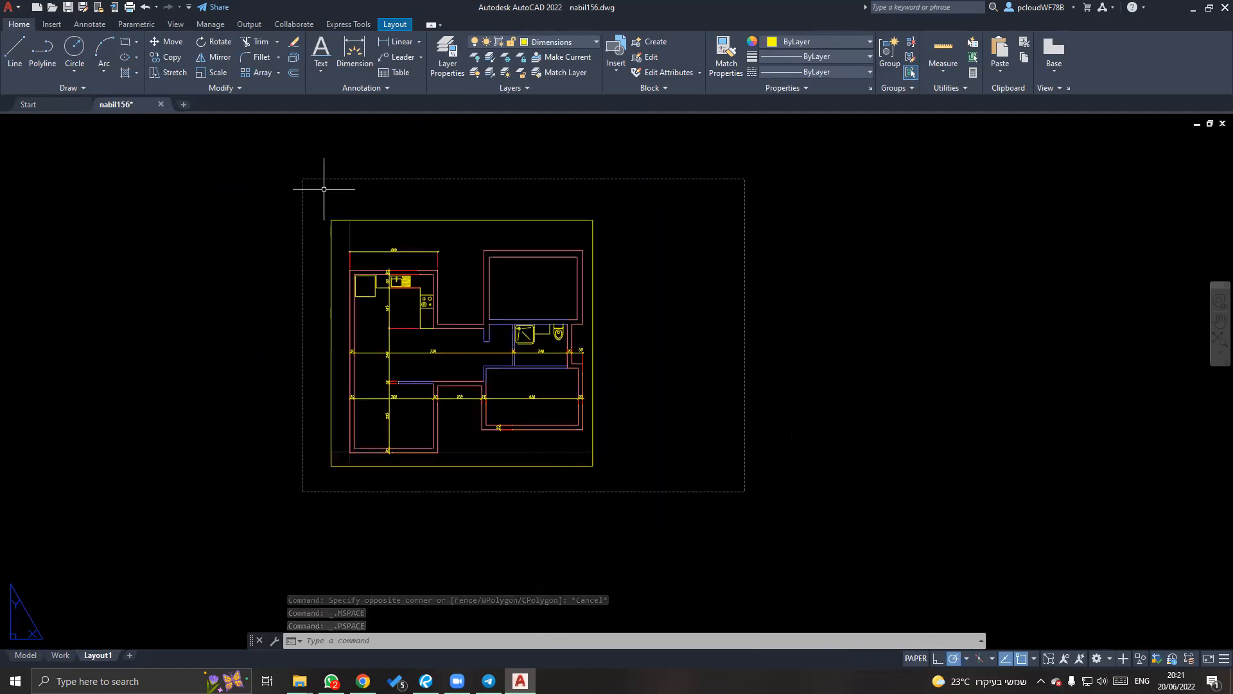
right_click(98, 655)
left_click(165, 482)
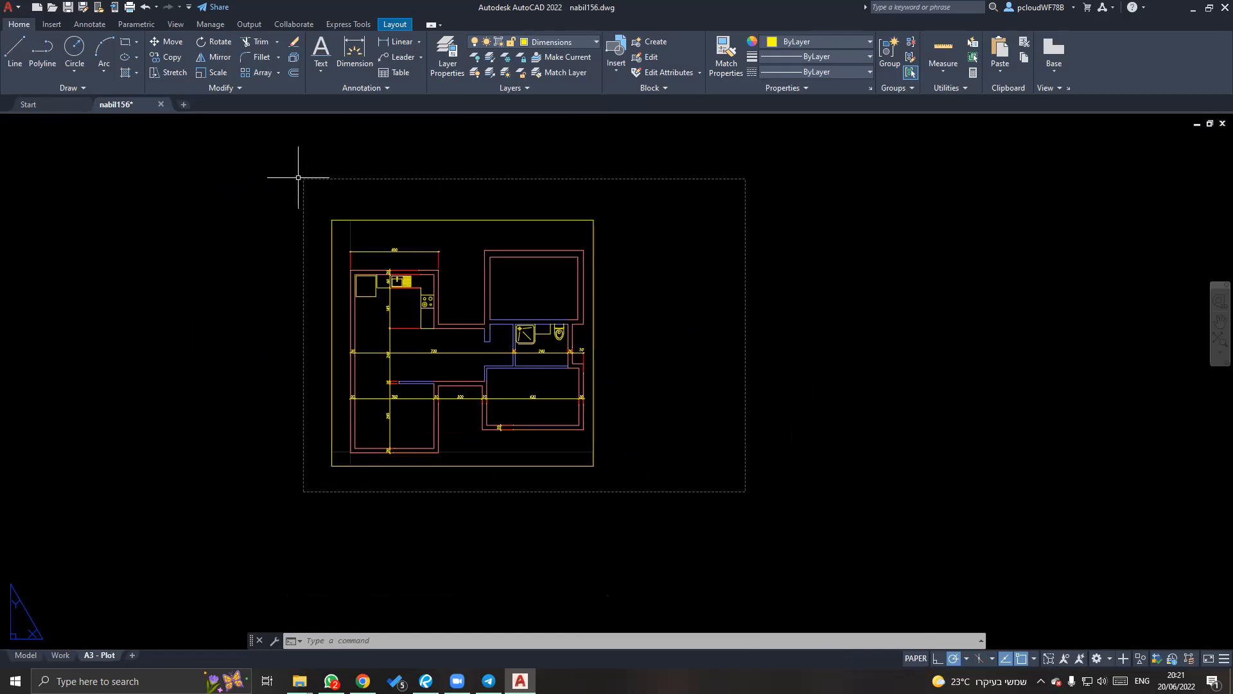
Set the floor-plan viewport's scale to 1:5 and return to paper space.
double_click(608, 367)
key("Escape")
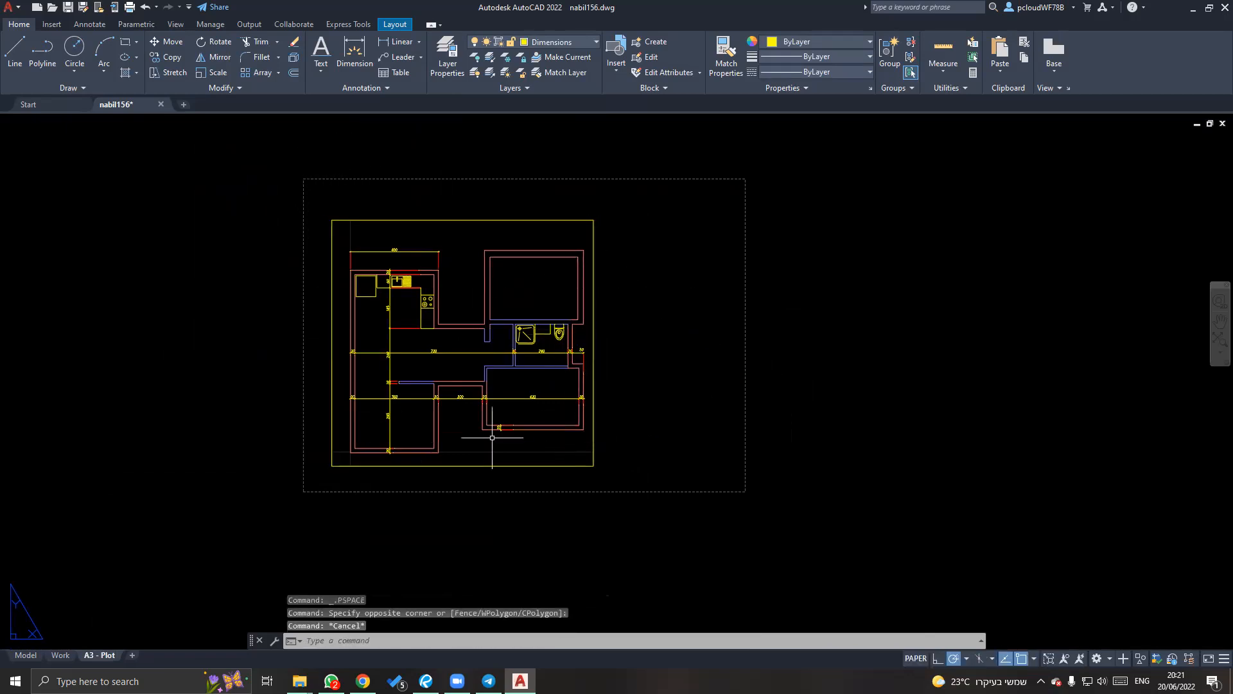
middle_click_drag(492, 411, 544, 384)
double_click(582, 423)
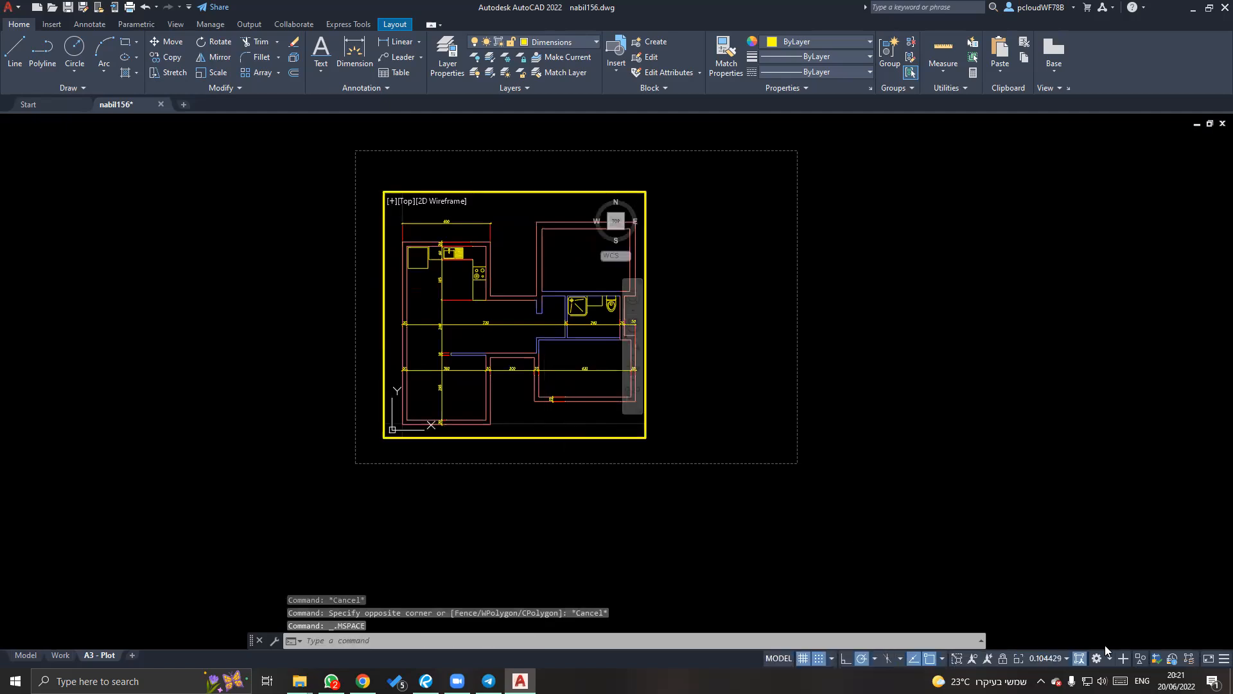
left_click(1048, 658)
left_click(1039, 330)
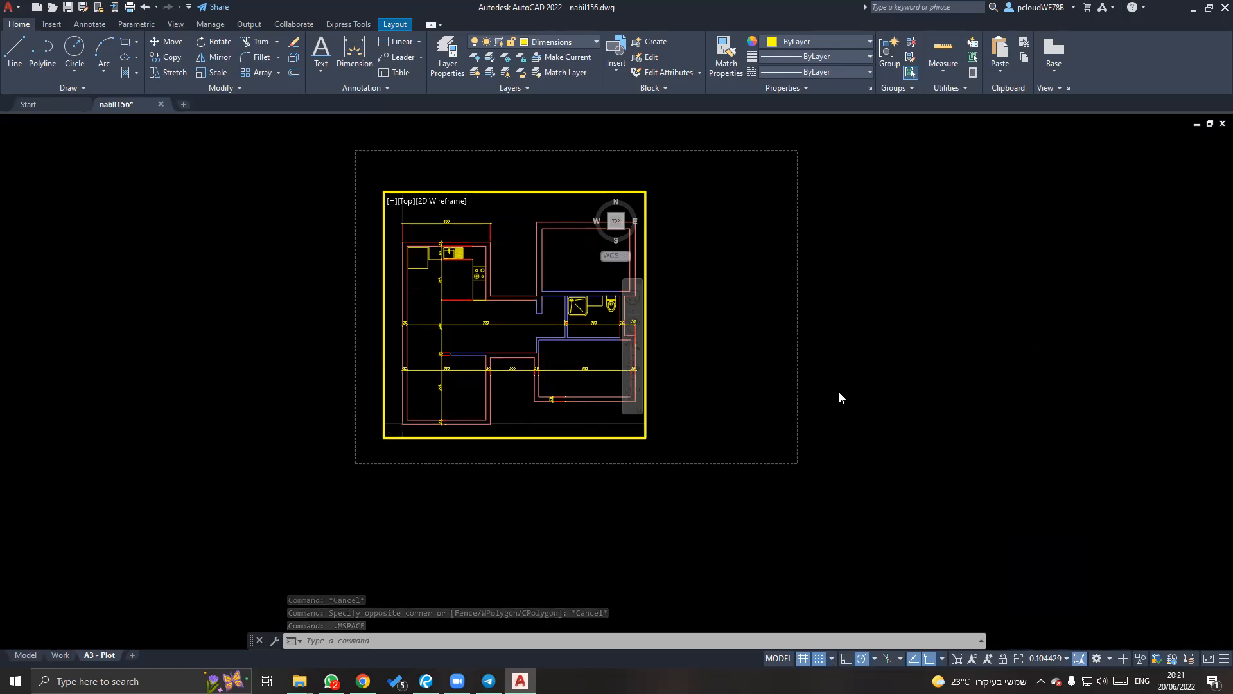
double_click(744, 336)
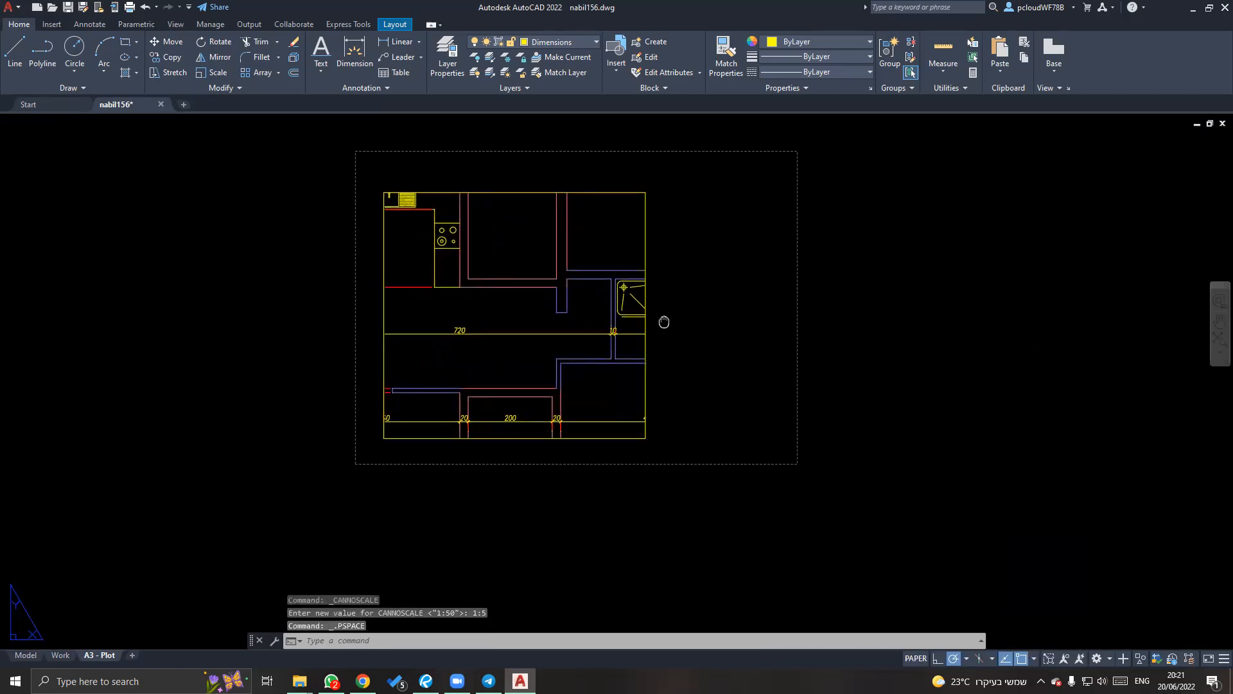
Stretch the viewport's upper-left and lower-right corners outward so the frame encloses the whole floor plan.
middle_click_drag(665, 322, 743, 407)
left_click(493, 337)
left_click(378, 236)
left_click(462, 277)
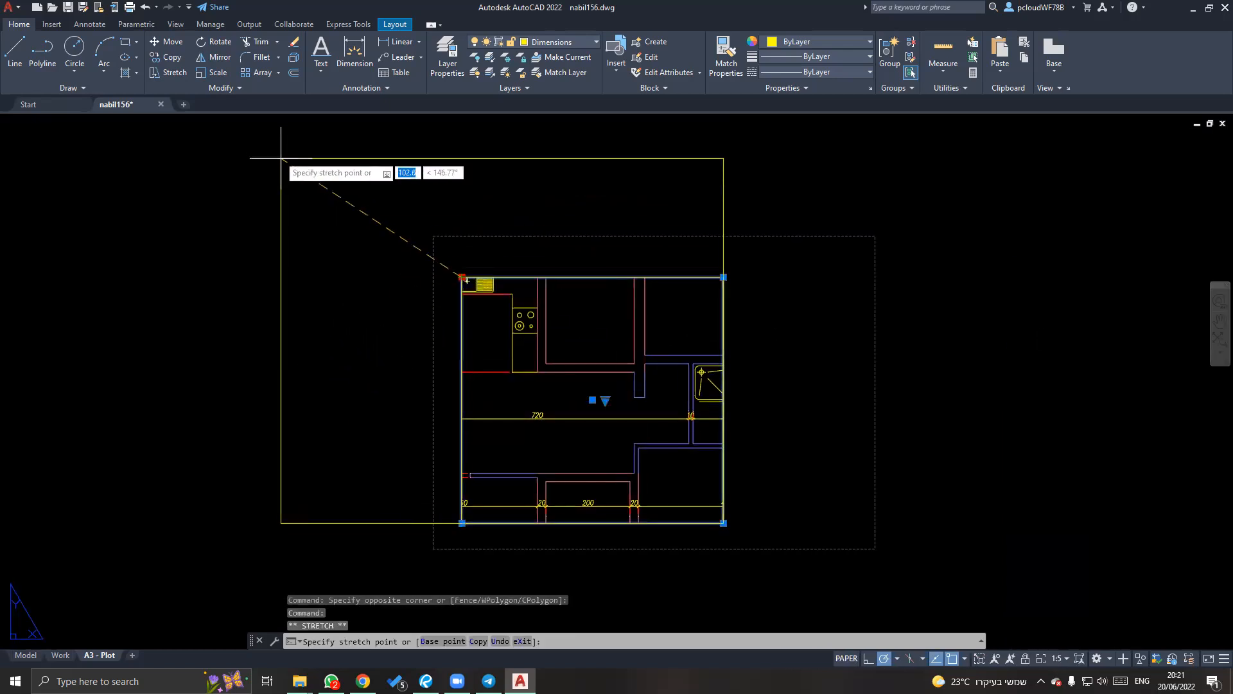
left_click(279, 154)
left_click(723, 523)
left_click(921, 599)
middle_click_drag(936, 579, 889, 504)
left_click(899, 446)
left_click(977, 541)
Pull the viewport's lower-right corner back inward, closer to the floor plan.
scroll(918, 533, "down", 5)
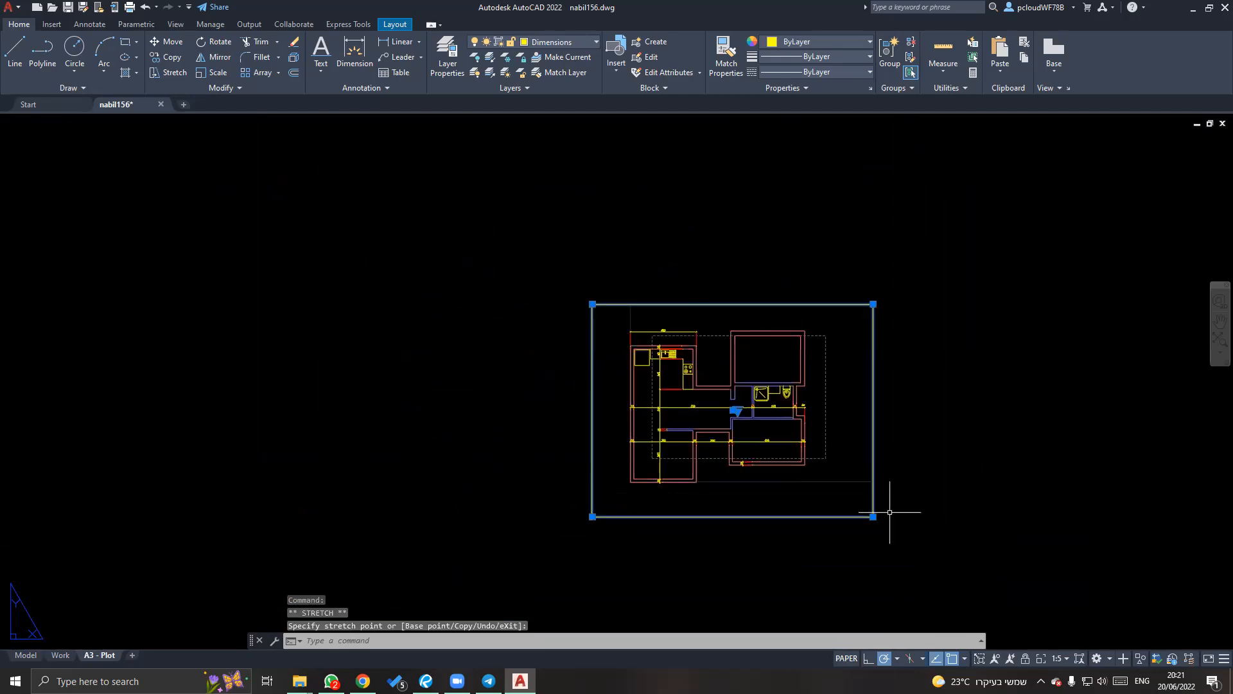
left_click(873, 516)
left_click(817, 490)
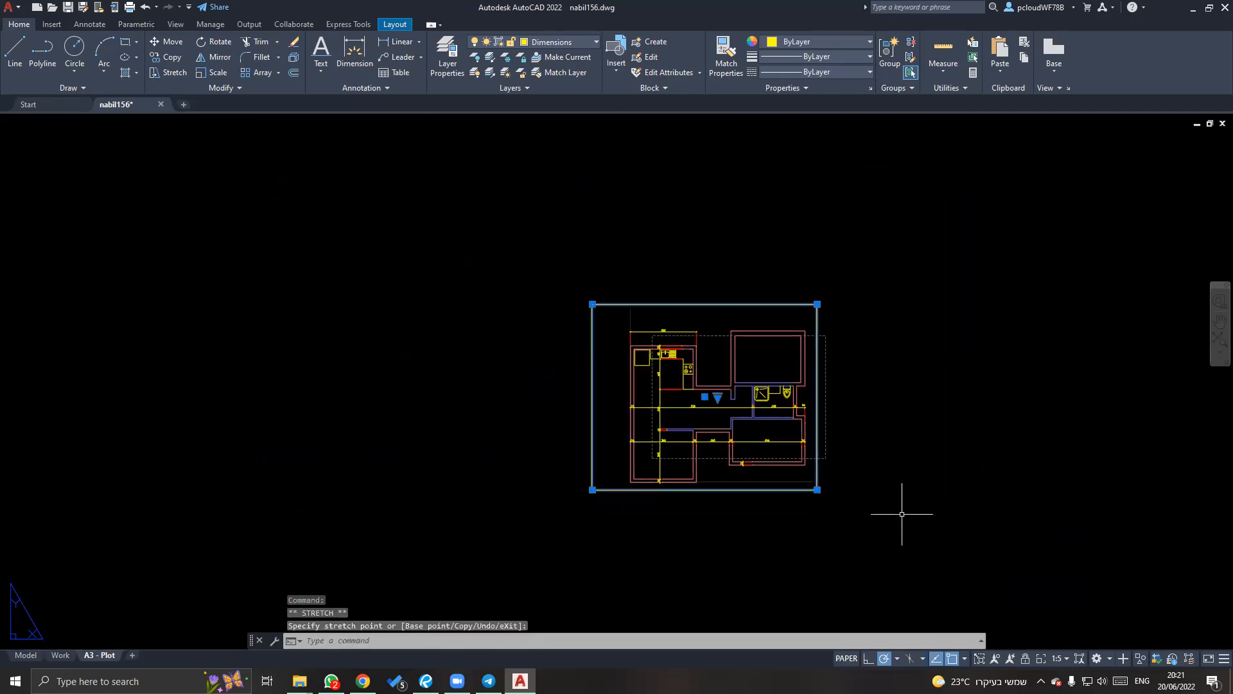
key("Escape")
Try a 1:50 scale on the selected viewport and undo it.
middle_click_drag(883, 490, 841, 440)
scroll(769, 433, "up", 5)
left_click(963, 561)
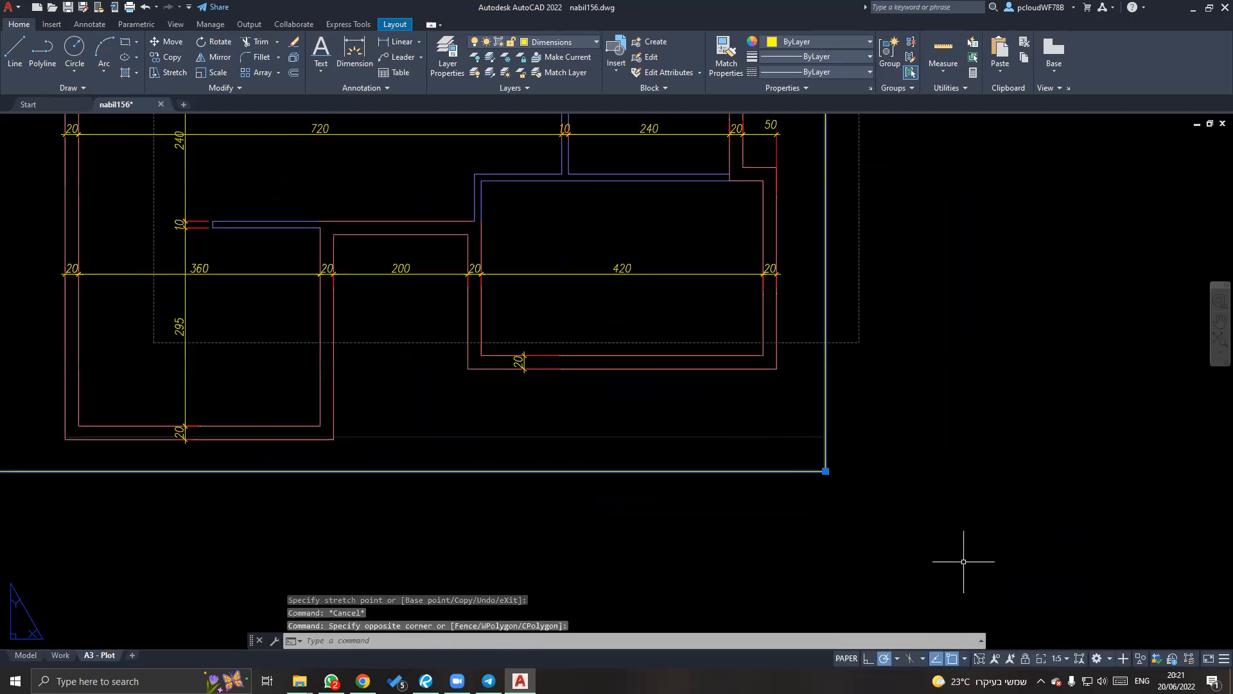
left_click(1057, 659)
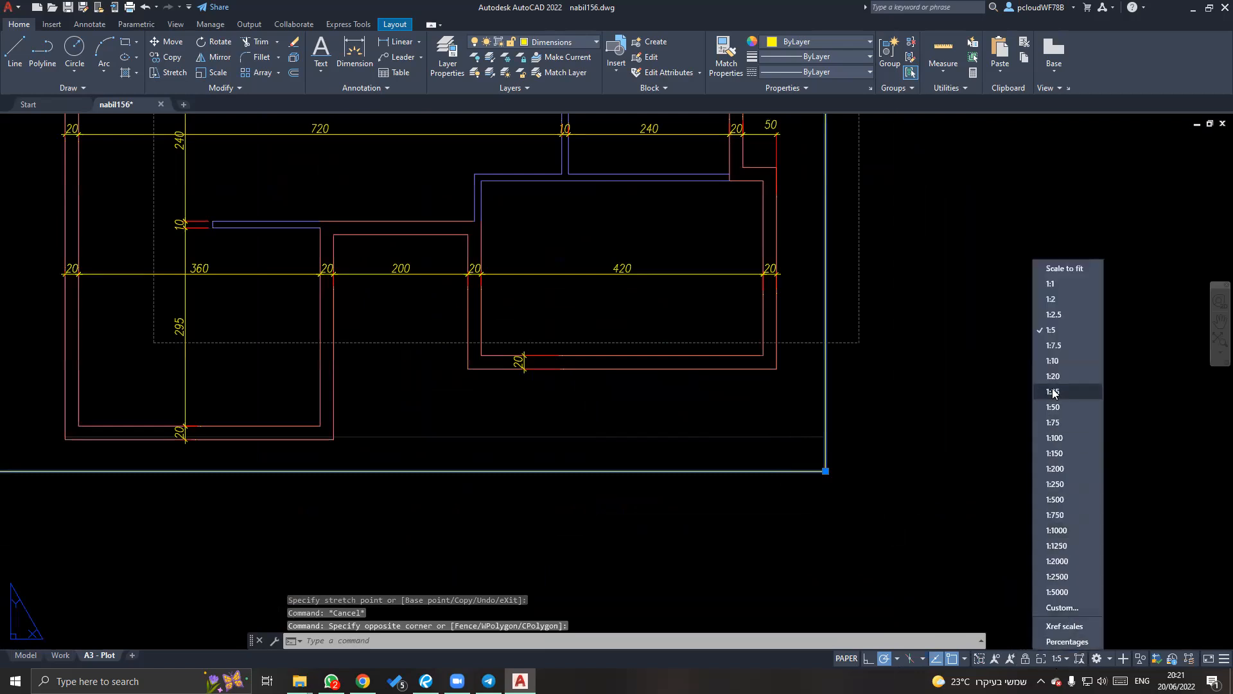
left_click(1061, 407)
key("Escape")
scroll(736, 491, "down", 5)
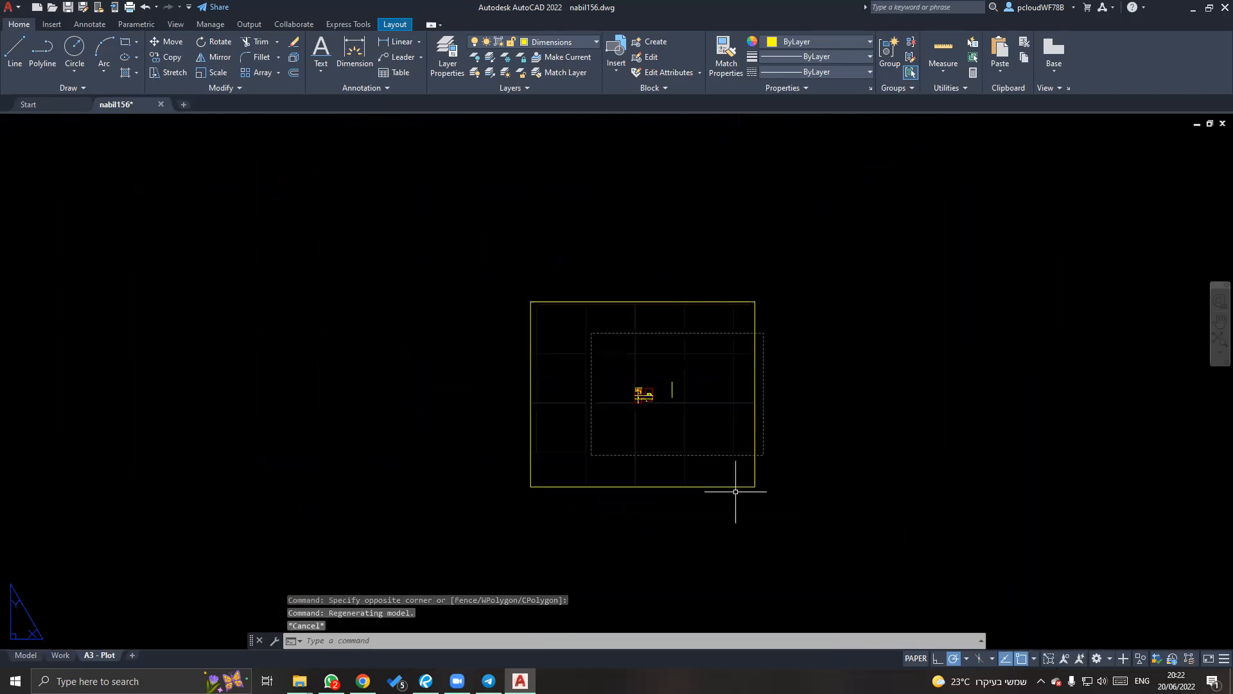
key("ctrl+z")
key("ctrl+z")
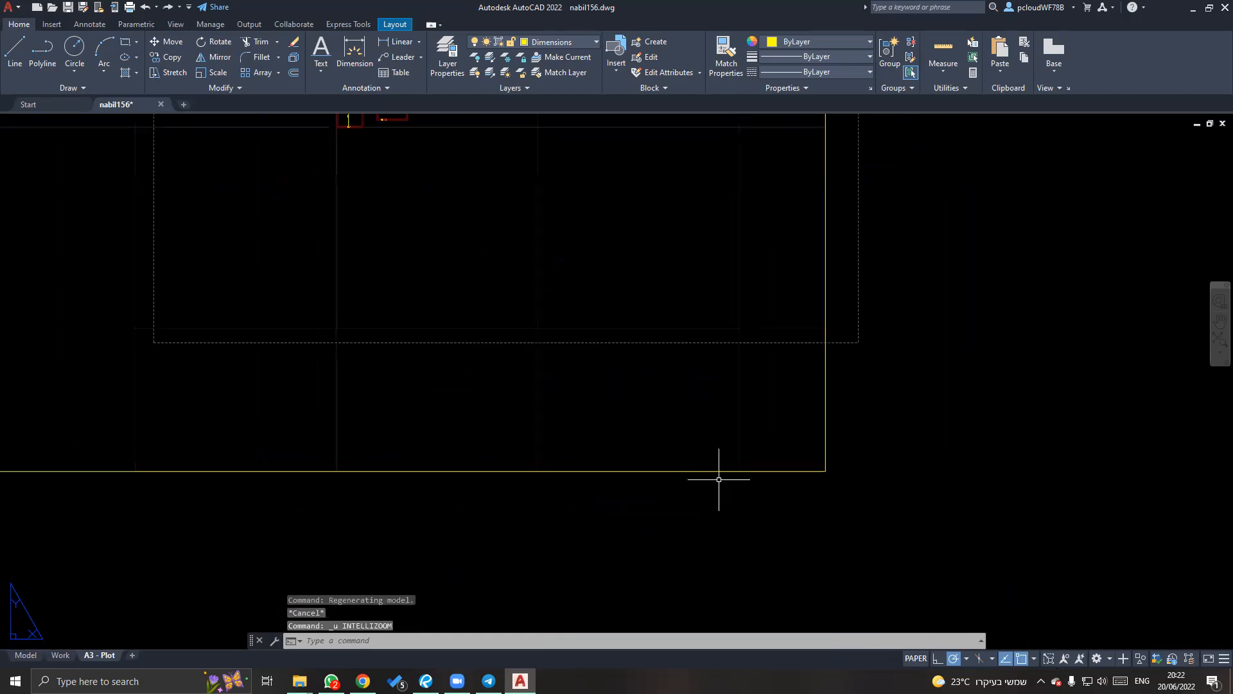
Set the floor-plan viewport's scale to 1:10 and return to paper space.
scroll(719, 480, "down", 4)
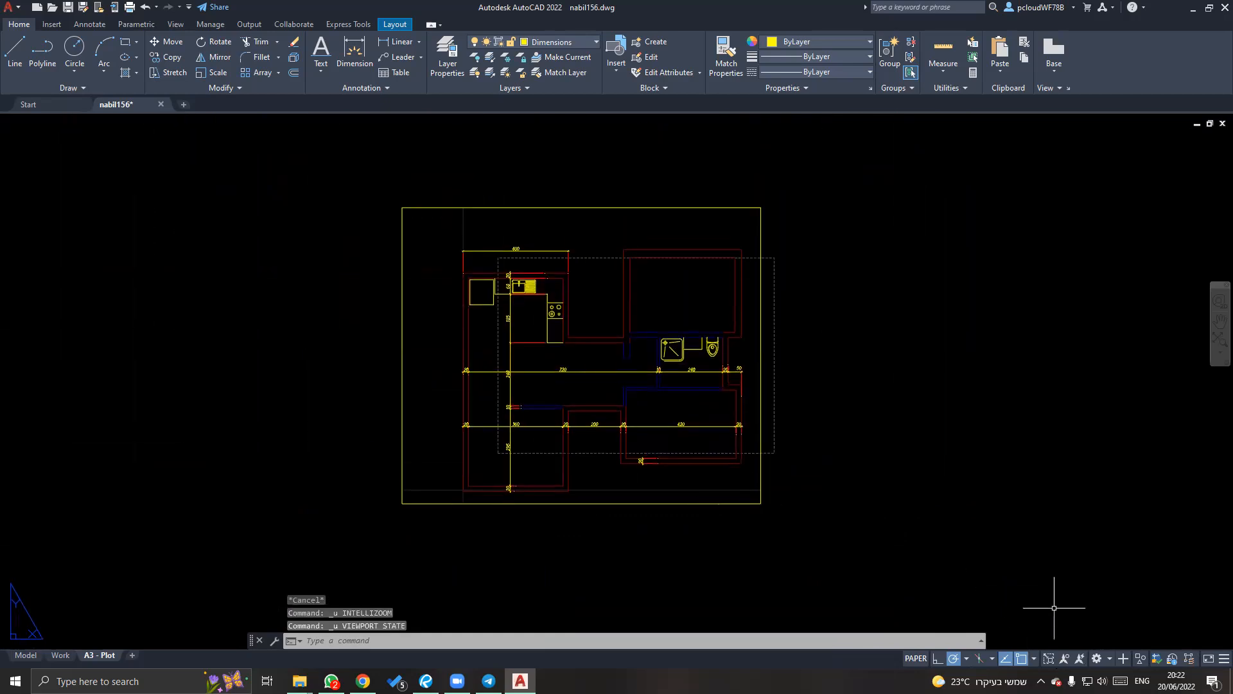
double_click(694, 491)
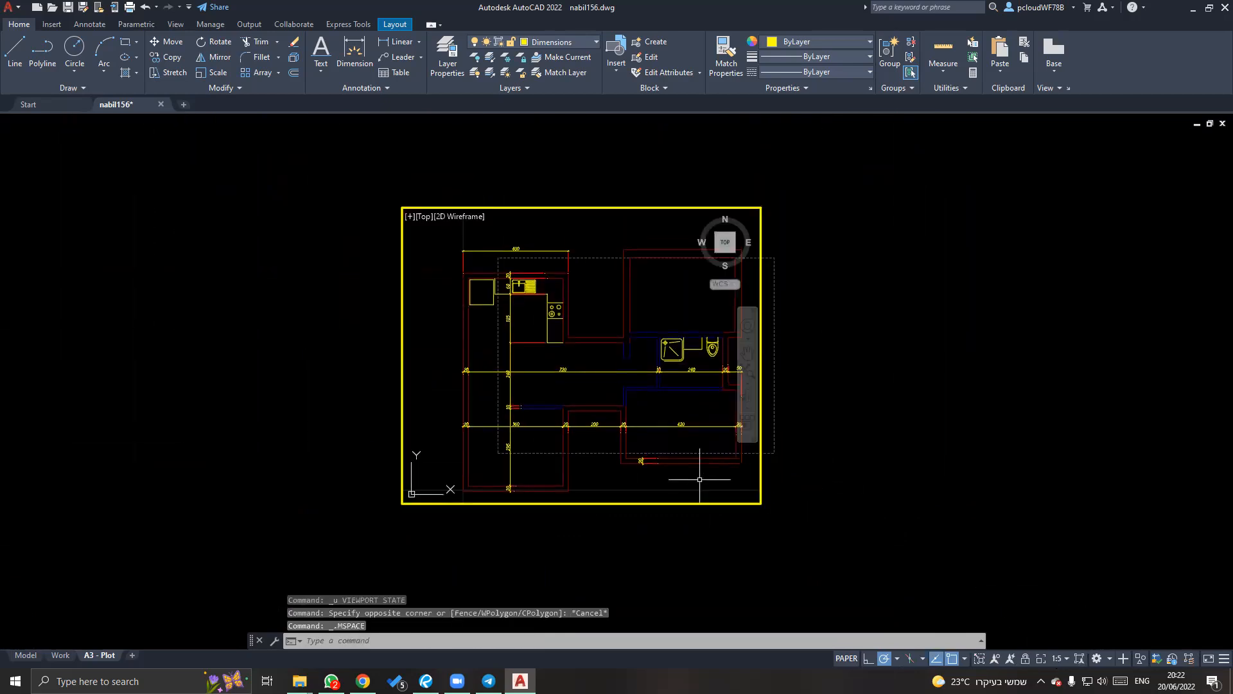
left_click(1059, 659)
left_click(1061, 360)
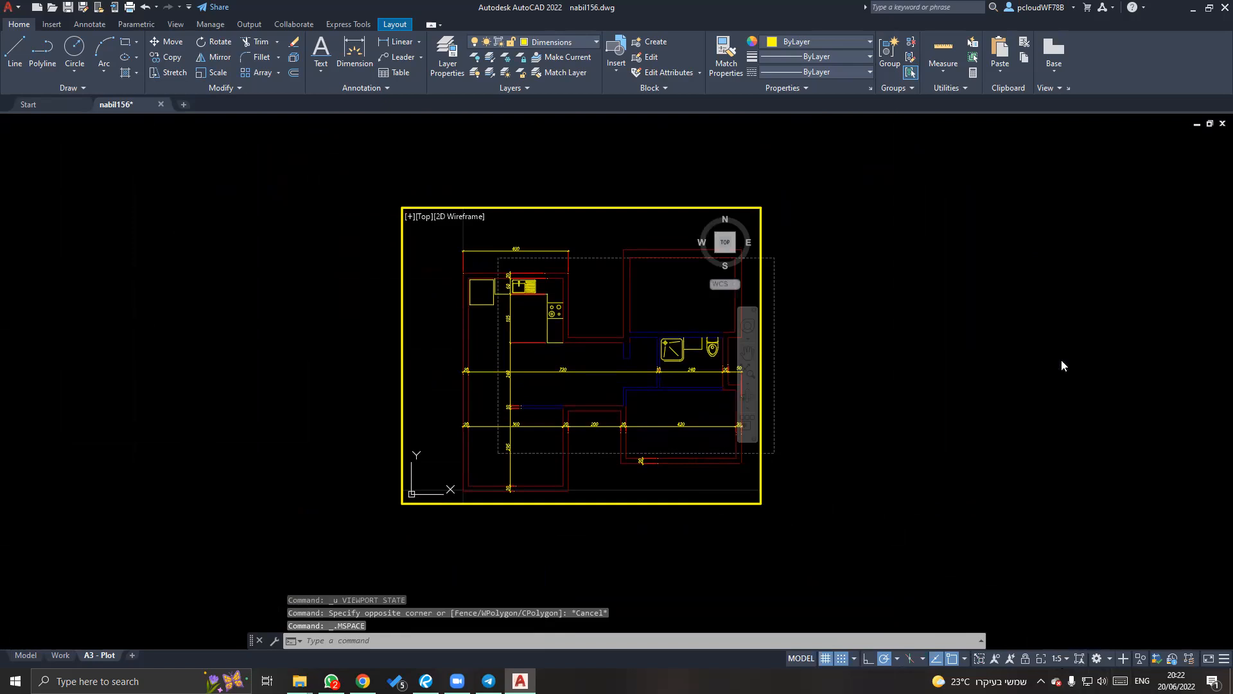
double_click(866, 460)
left_click(842, 478)
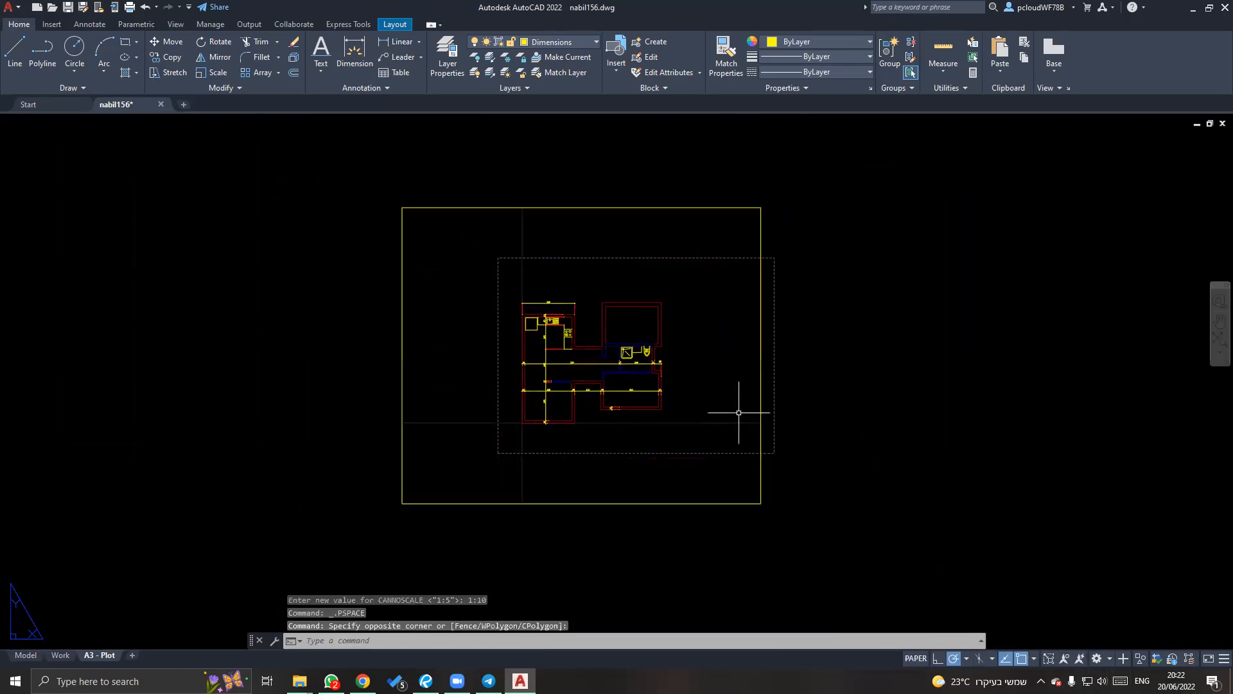
Examine the paper and drawing units of the 1:5 entry in the custom drawing scale list without editing it, and return to paper space.
double_click(664, 448)
left_click(1059, 657)
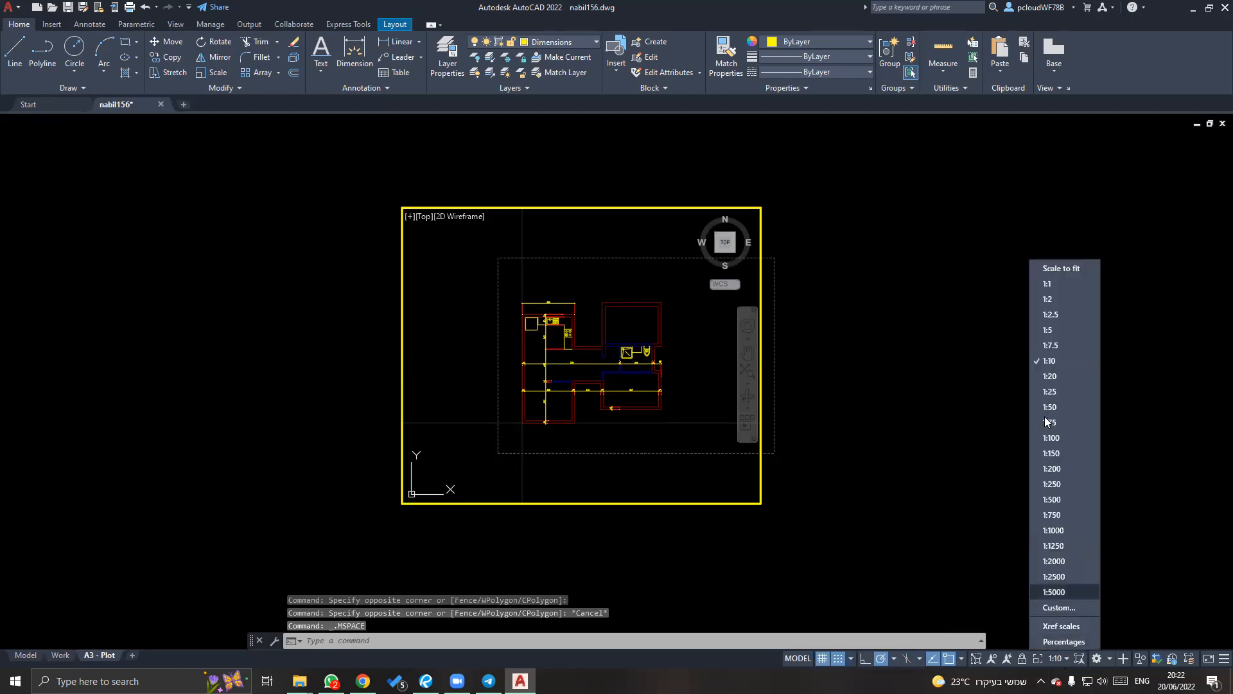
left_click(1064, 608)
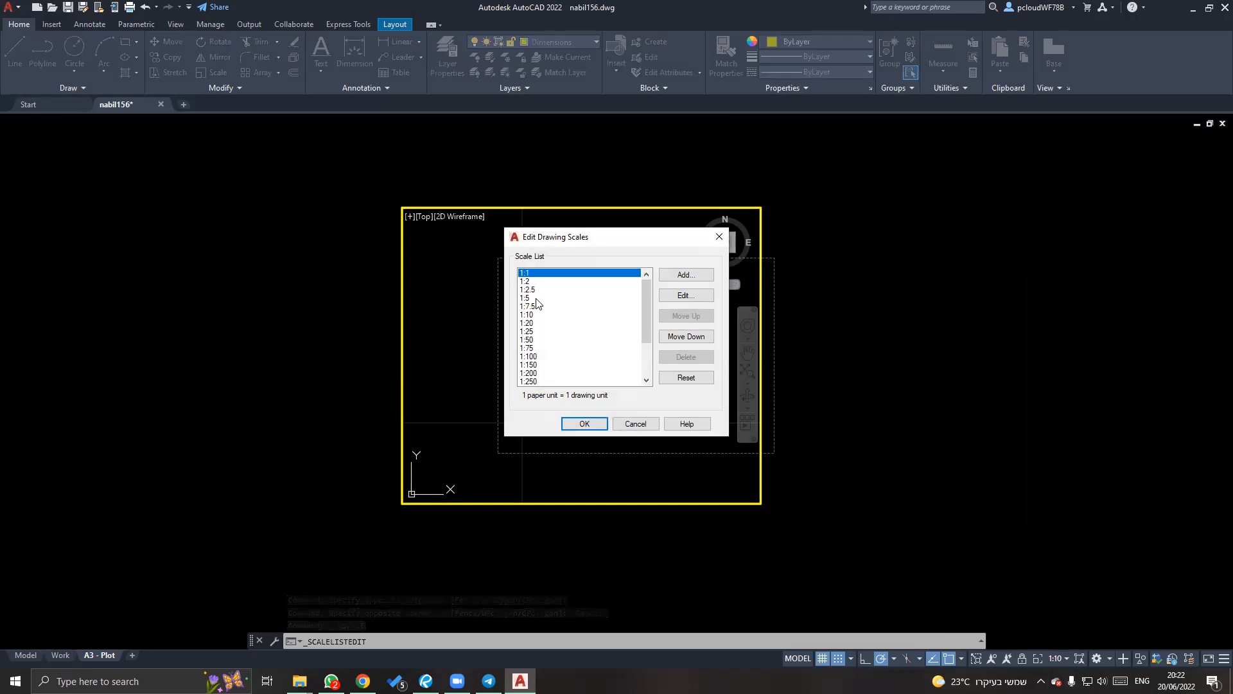
left_click(529, 299)
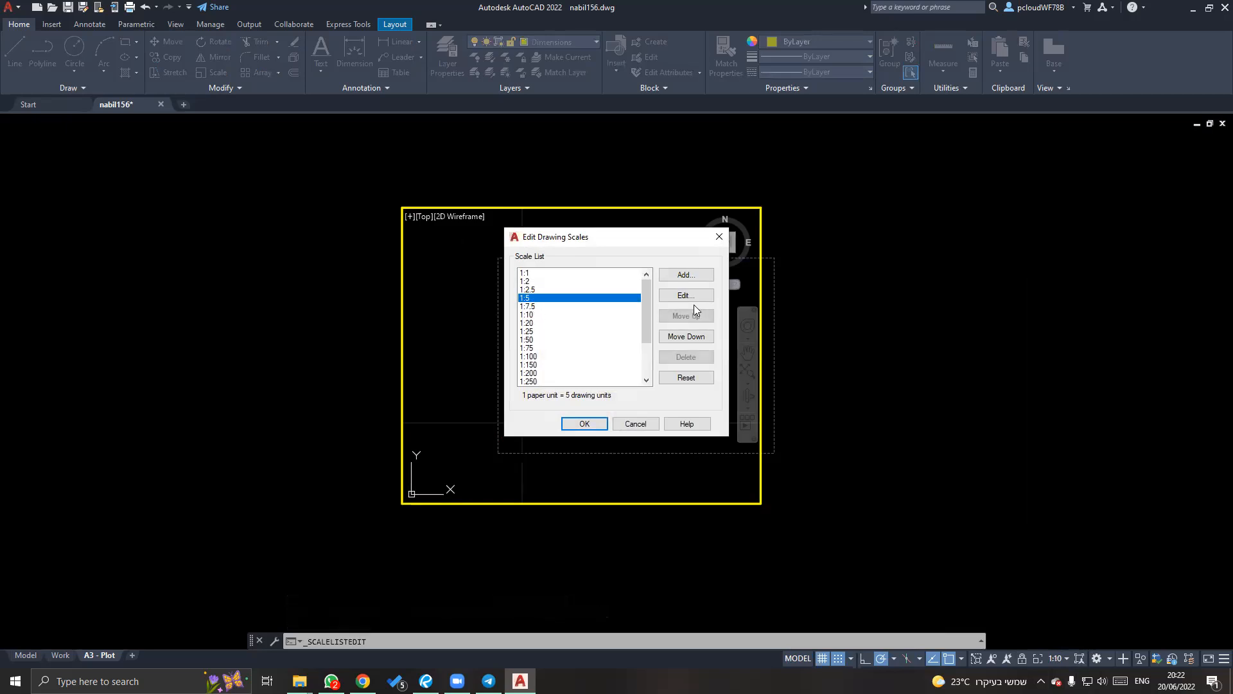
left_click(685, 295)
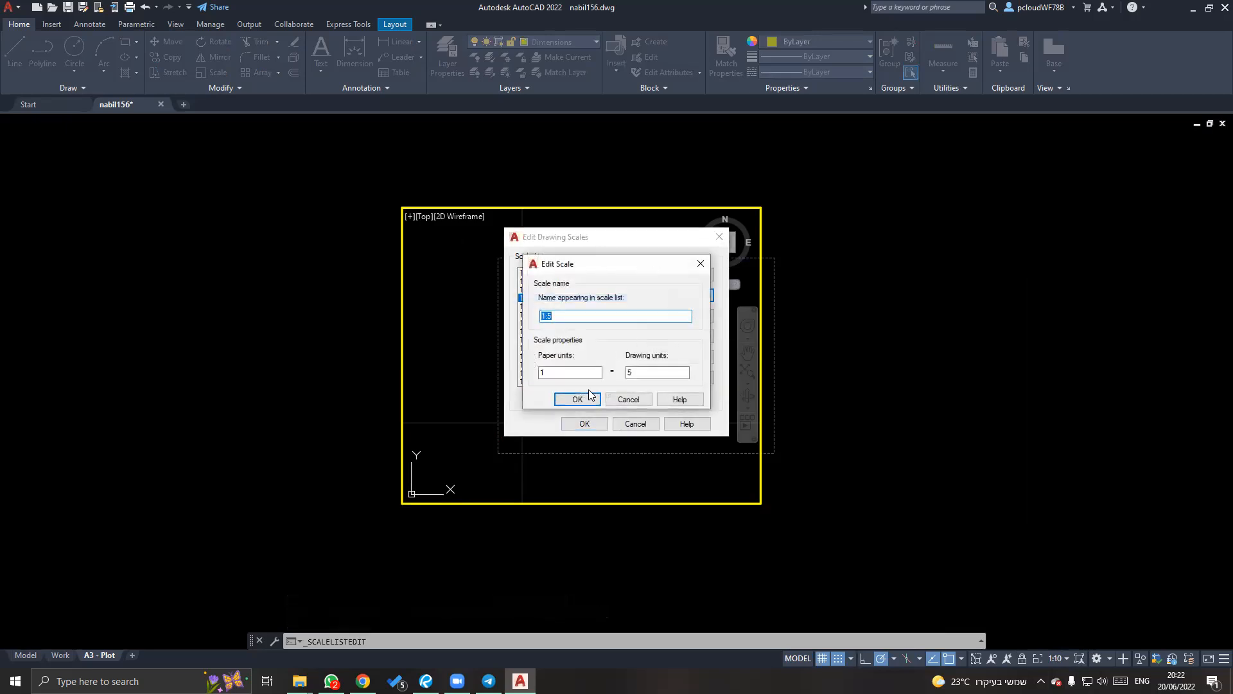
left_click(629, 372)
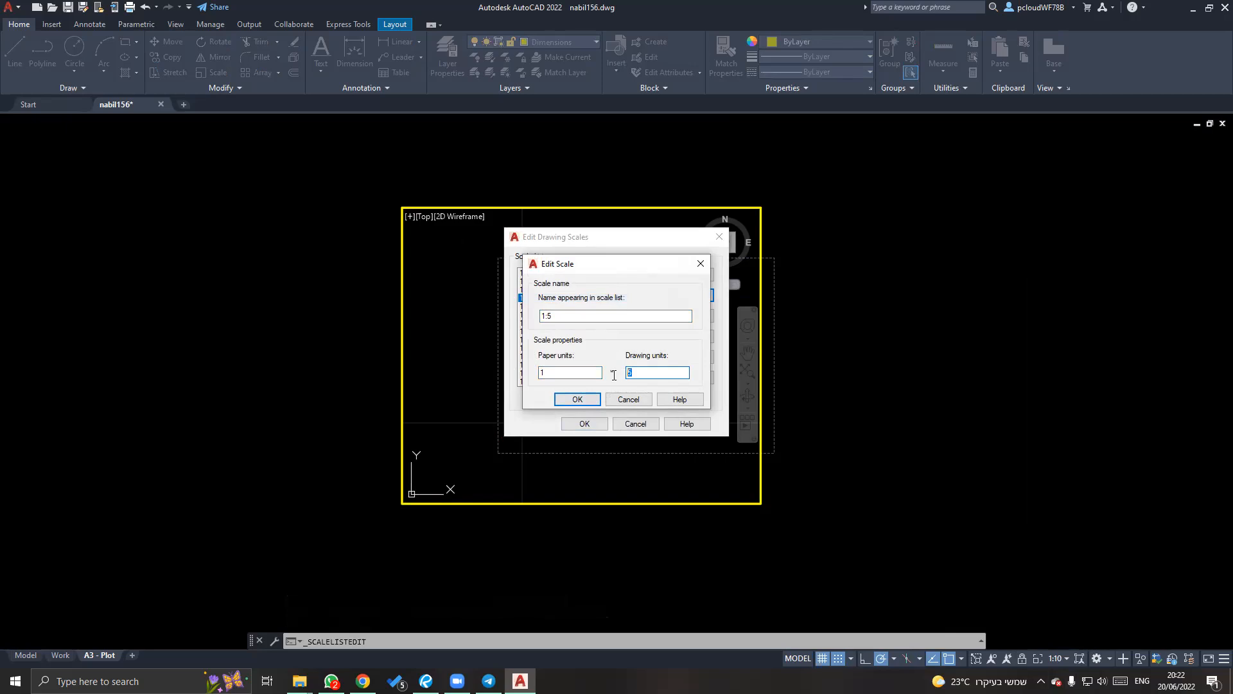
left_click(626, 400)
left_click(584, 424)
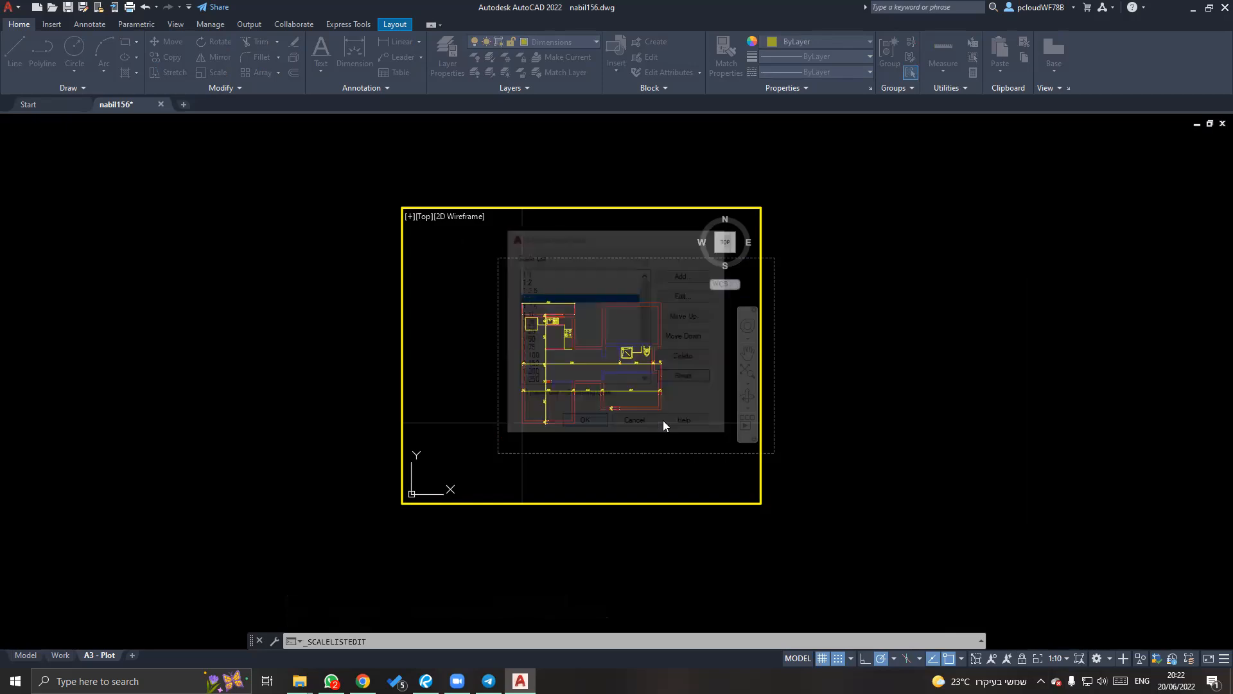
double_click(817, 400)
Stretch the viewport's upper-left corner inward to just inside the sheet's upper-left printable margin.
middle_click_drag(798, 388, 725, 337)
left_click(724, 336)
left_click(701, 329)
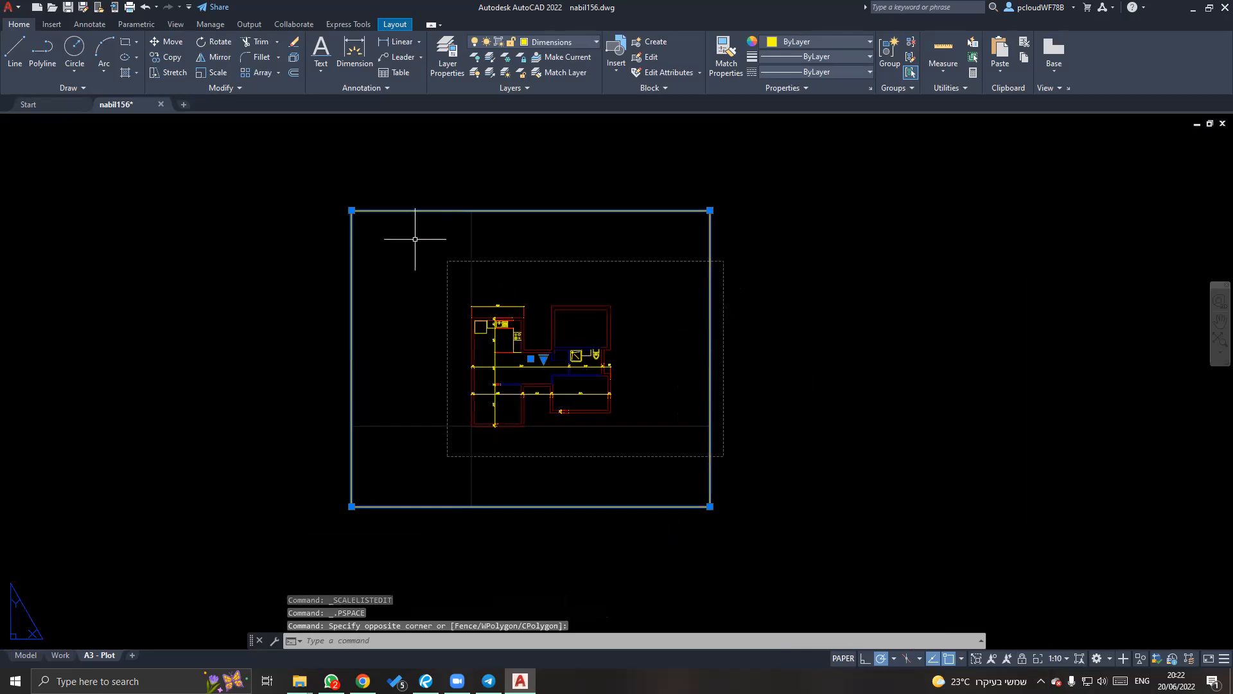
left_click(351, 210)
scroll(470, 298, "up", 5)
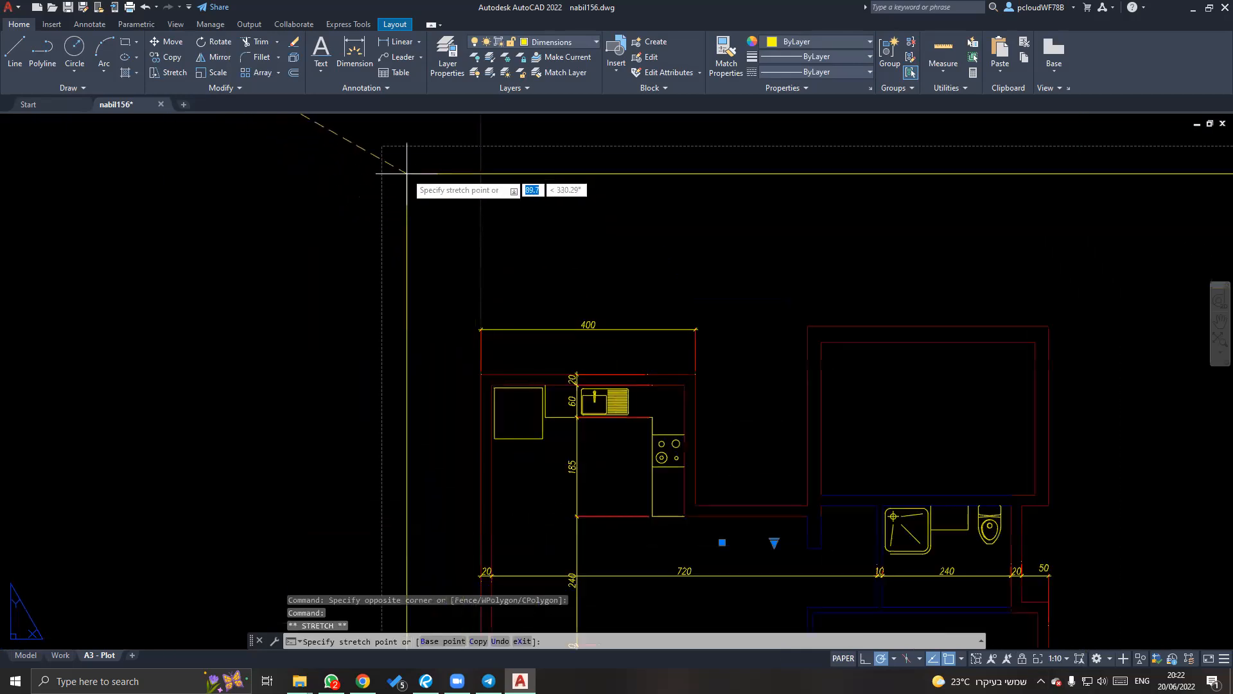
Stretch the viewport's lower-right corner inward, close around the floor plan and inside the sheet's printable margin.
scroll(559, 308, "down", 5)
middle_click_drag(655, 400, 611, 347)
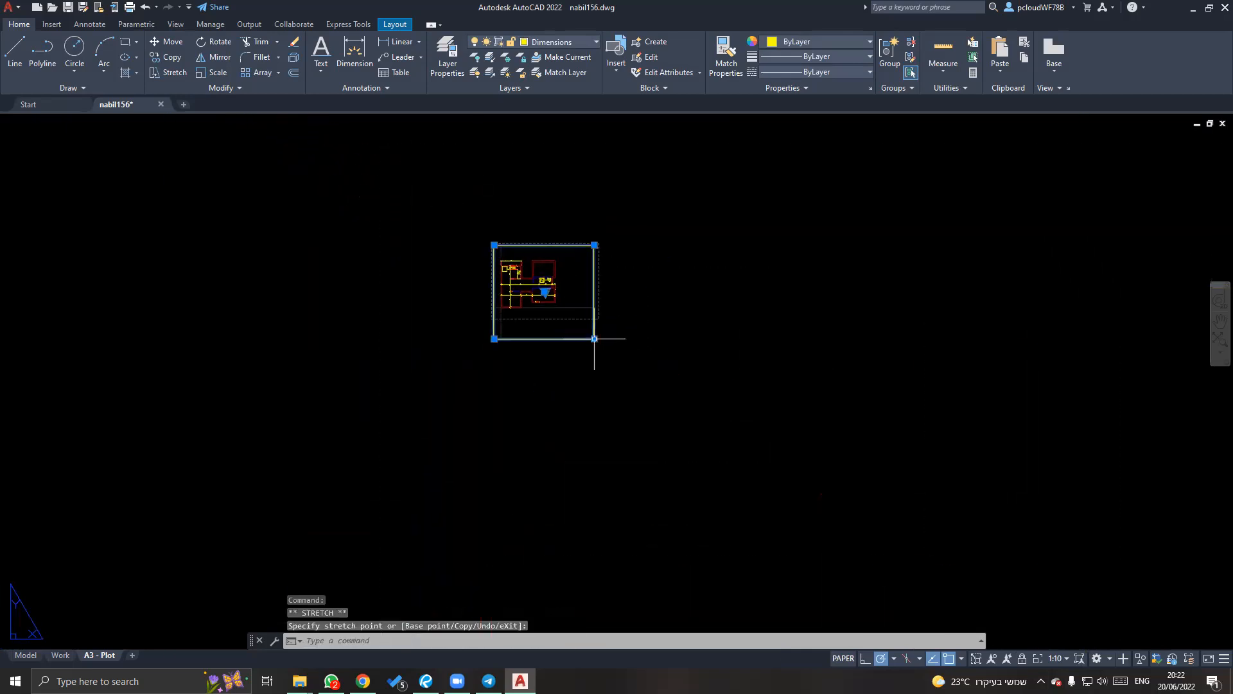
scroll(565, 331, "up", 5)
left_click(556, 325)
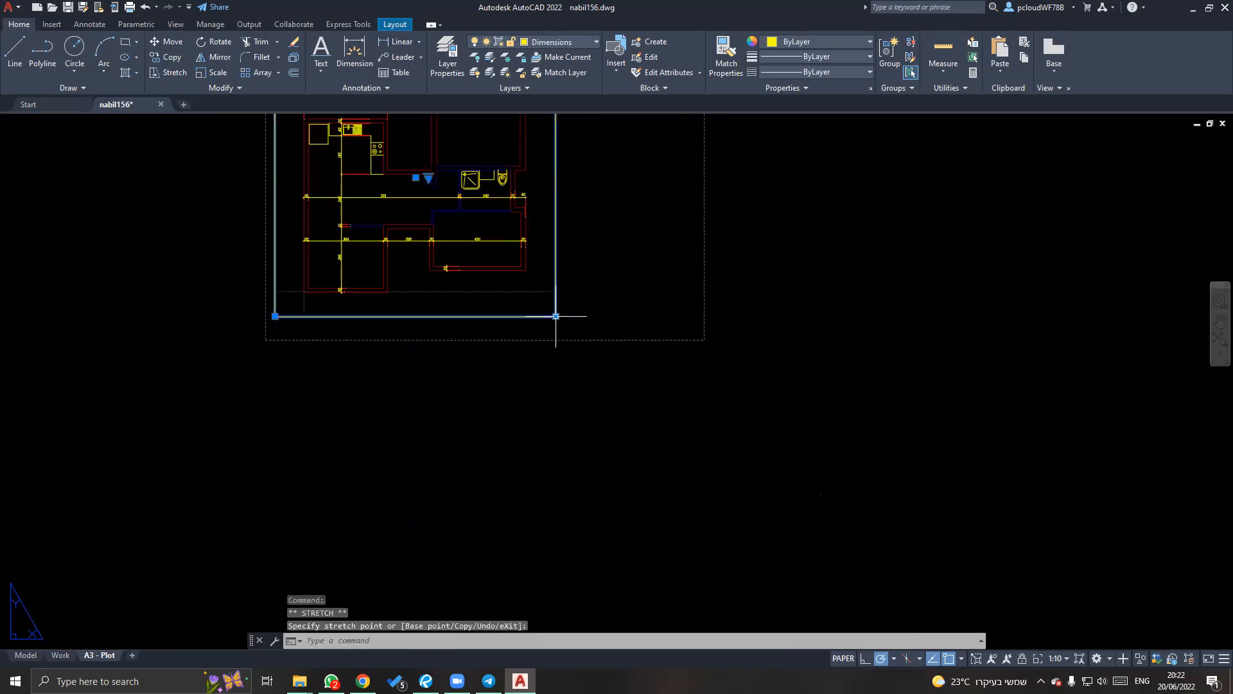
middle_click_drag(556, 325, 689, 462)
Move the viewport horizontally to about the middle of the A3 sheet.
middle_click_drag(750, 409, 768, 416)
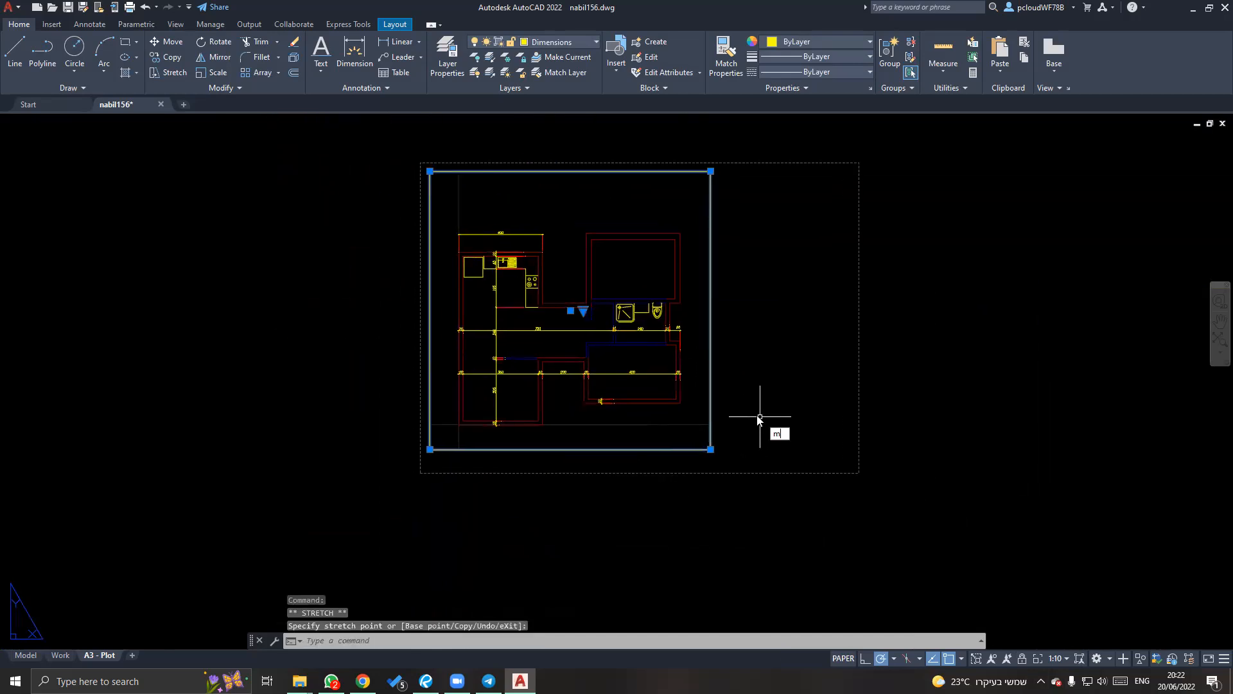
type("m")
key("Return")
left_click(752, 358)
left_click(826, 360)
key("Escape")
middle_click_drag(853, 433, 848, 439)
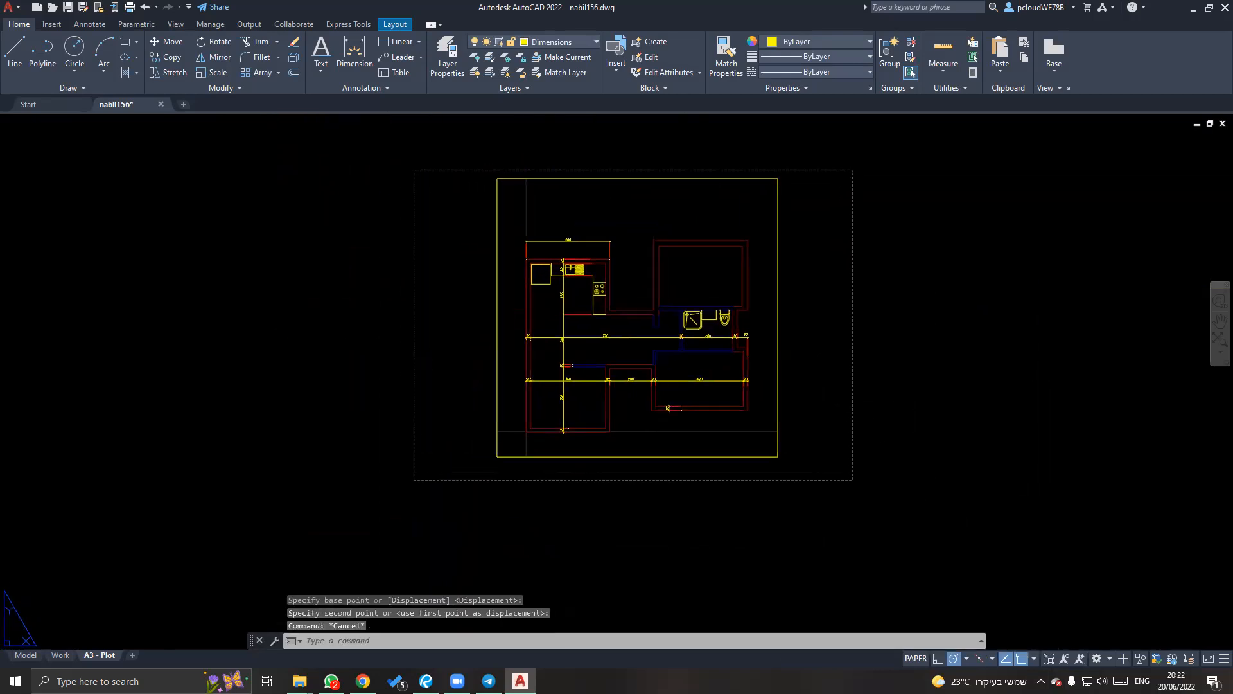
Stretch the viewport's upper-right corner slightly downward so its top edge sits closer to the floor plan.
middle_click_drag(811, 392, 784, 427)
left_click(779, 220)
left_click(746, 201)
left_click(751, 211)
left_click(752, 230)
key("Escape")
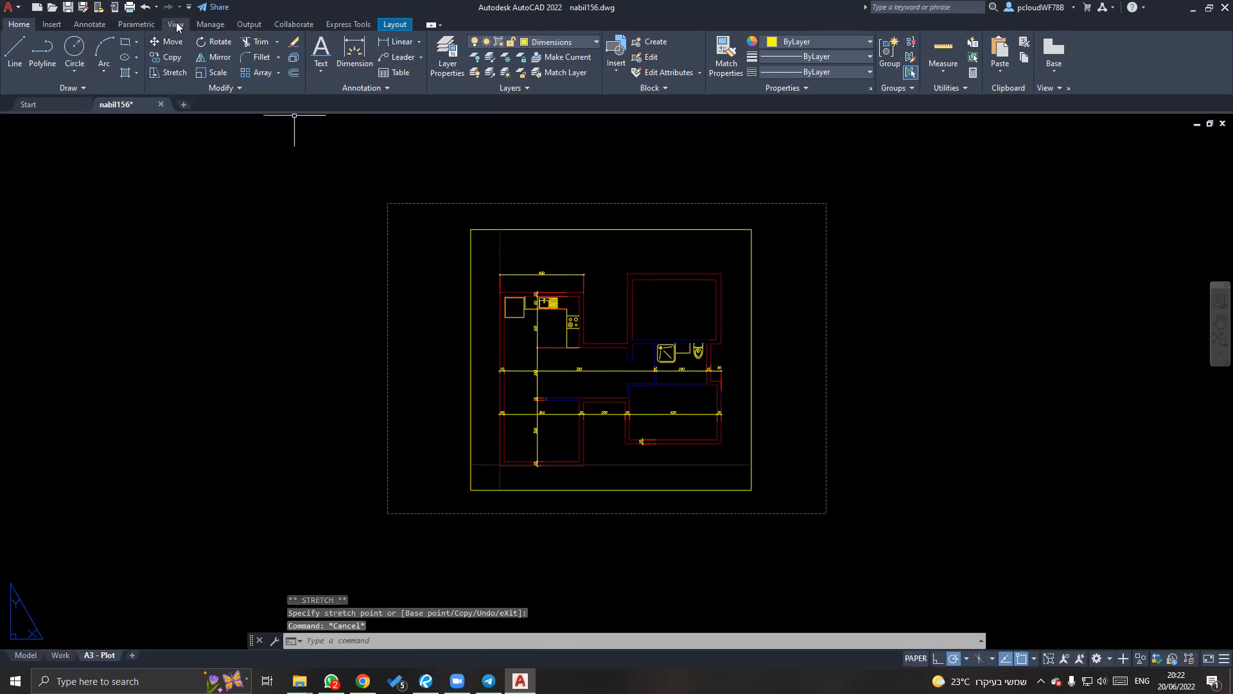
Start plotting the layout as a single sheet and preview the A3 plot with no plot style table assigned.
left_click(131, 7)
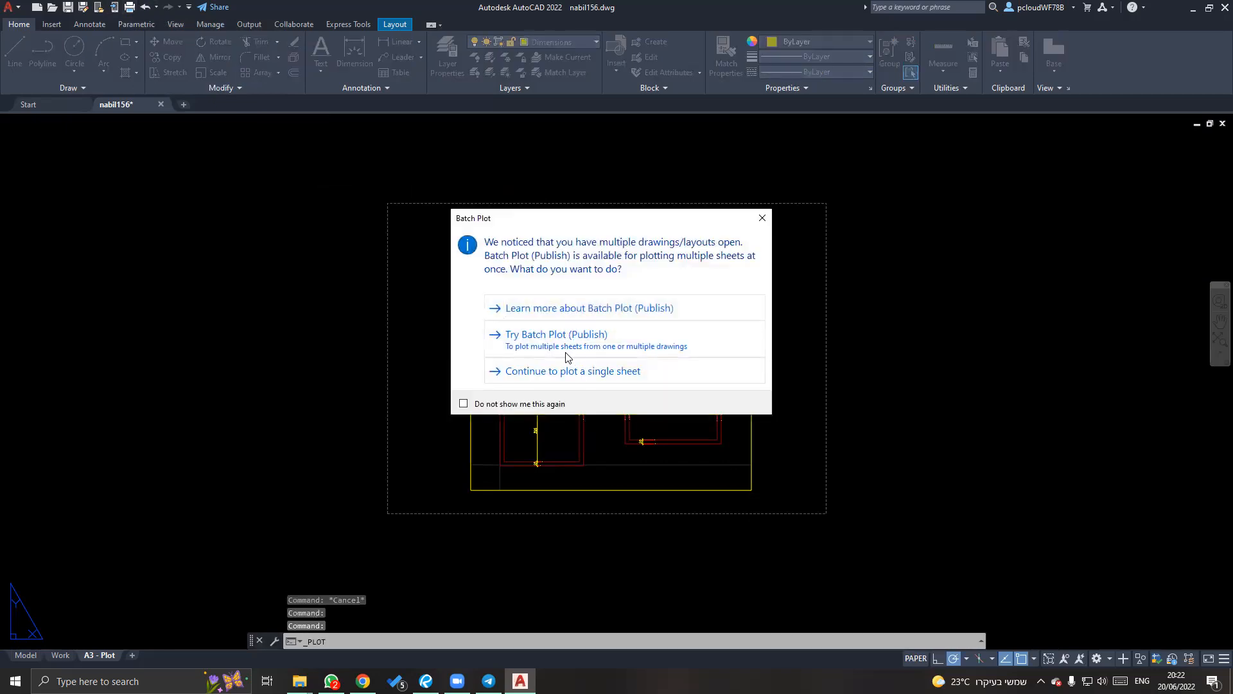
left_click(635, 371)
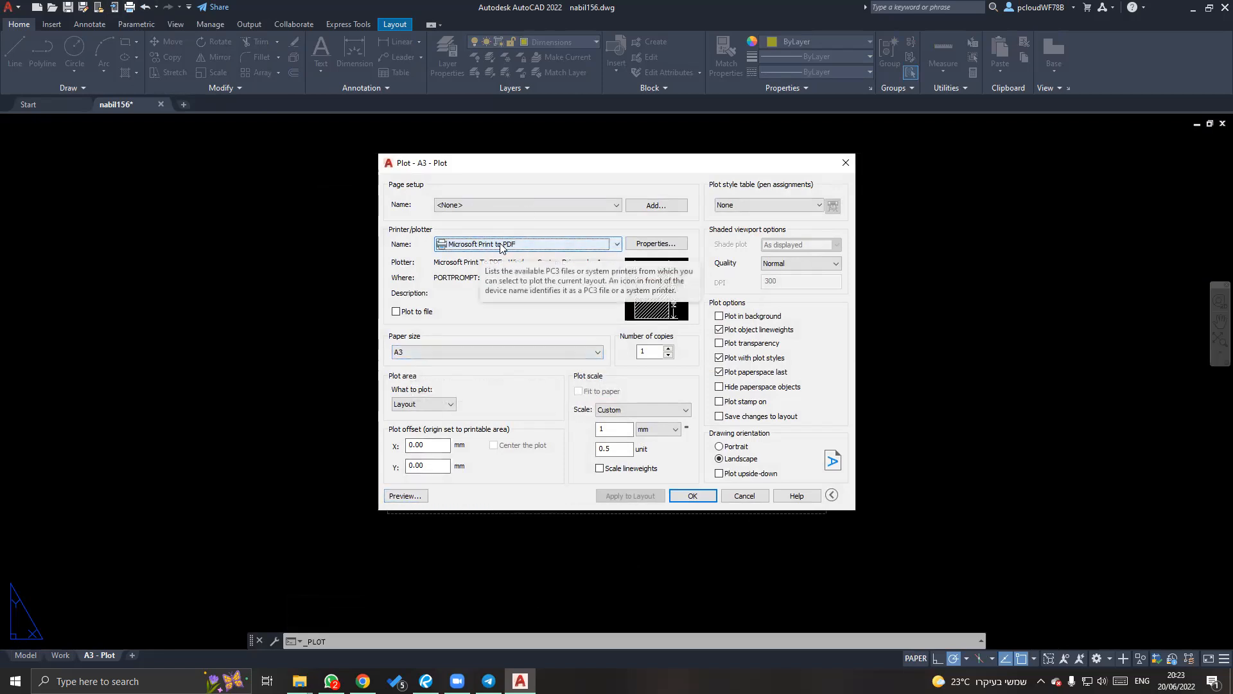
left_click(405, 496)
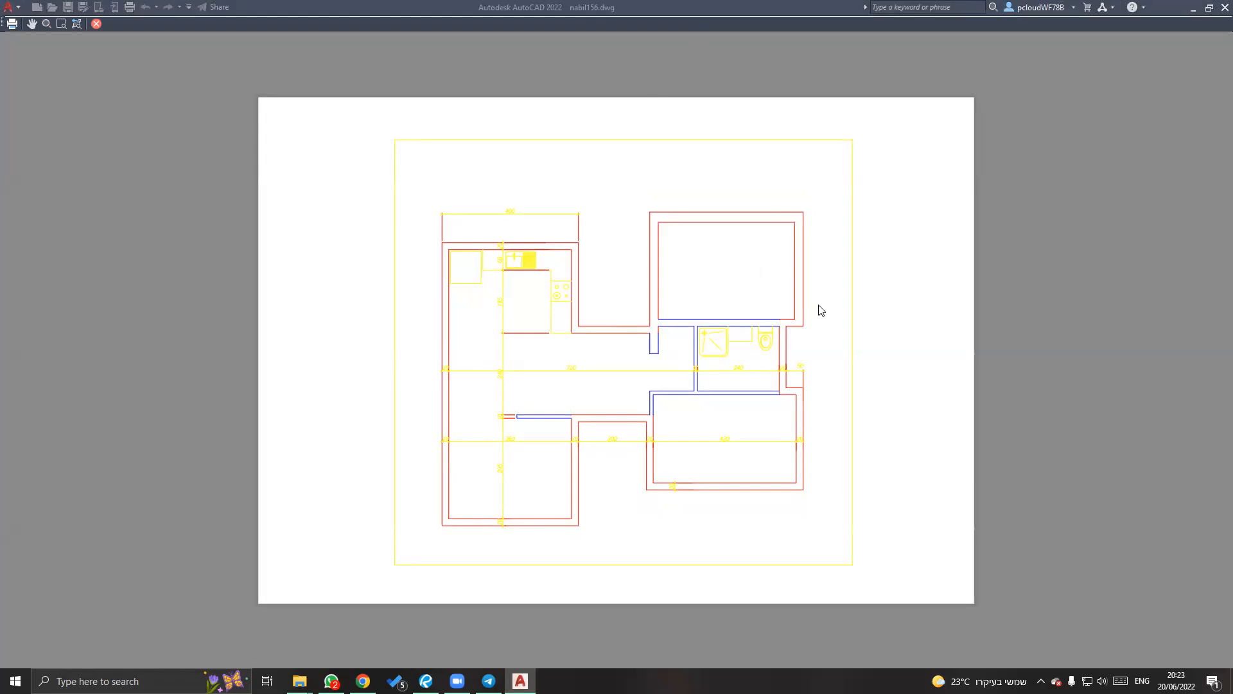
key("Escape")
Assign the monochrome.ctb plot style table, apply it to the layout, and preview the A3 plot without printing.
left_click(739, 201)
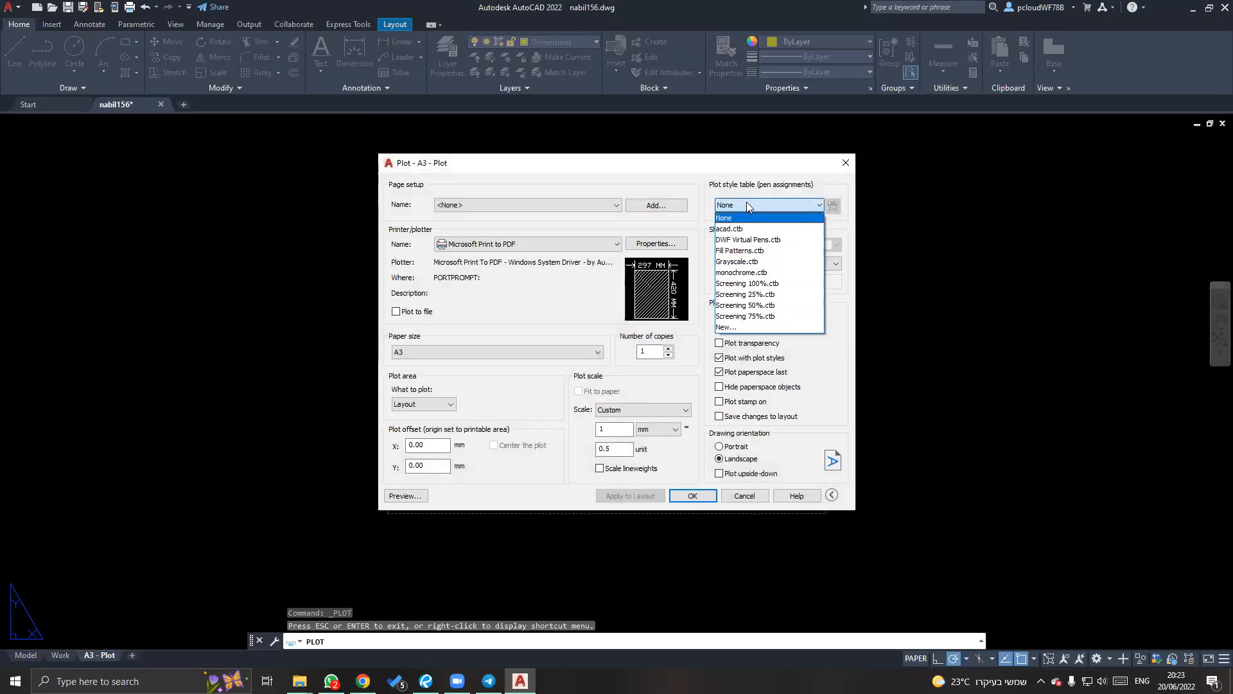
left_click(752, 273)
left_click(636, 496)
left_click(419, 500)
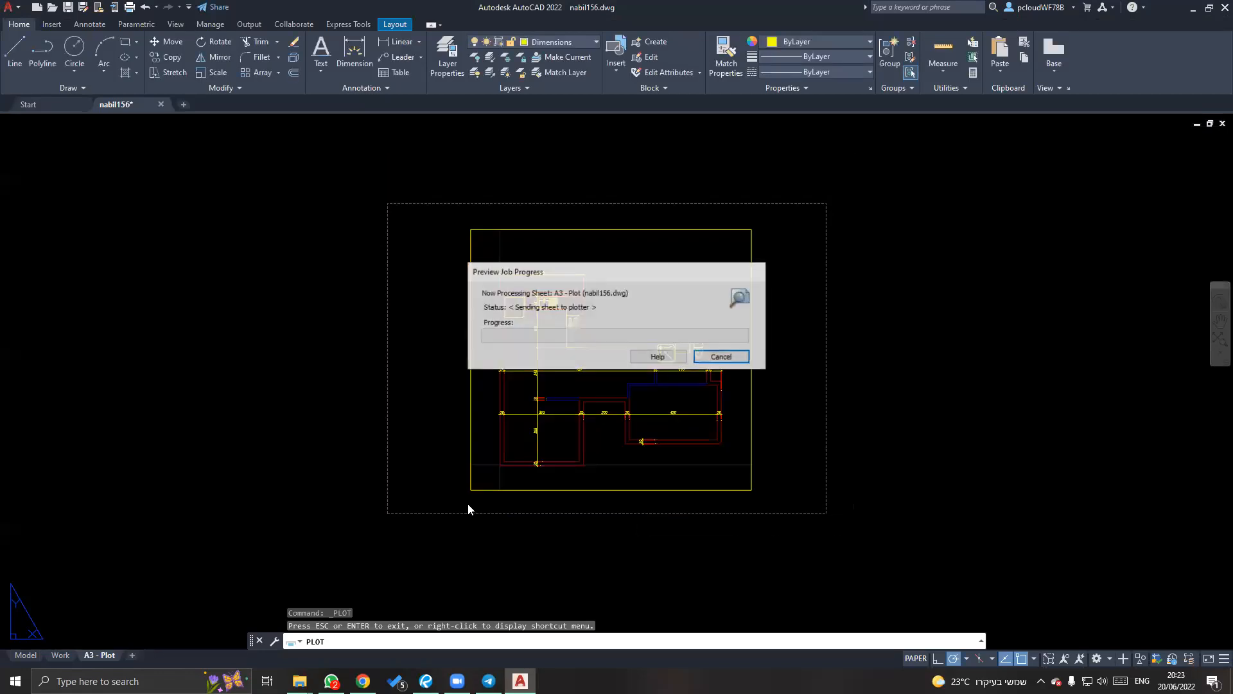
scroll(498, 326, "up", 3)
scroll(514, 324, "down", 6)
scroll(619, 360, "down", 1)
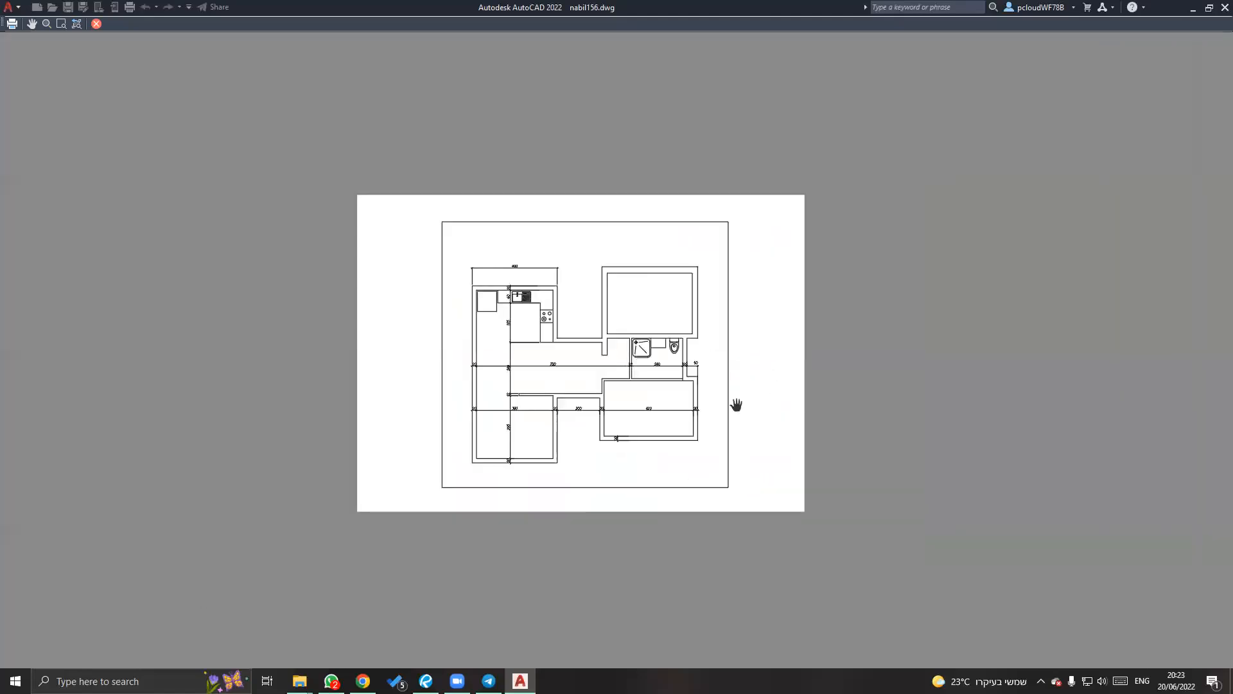
key("Escape")
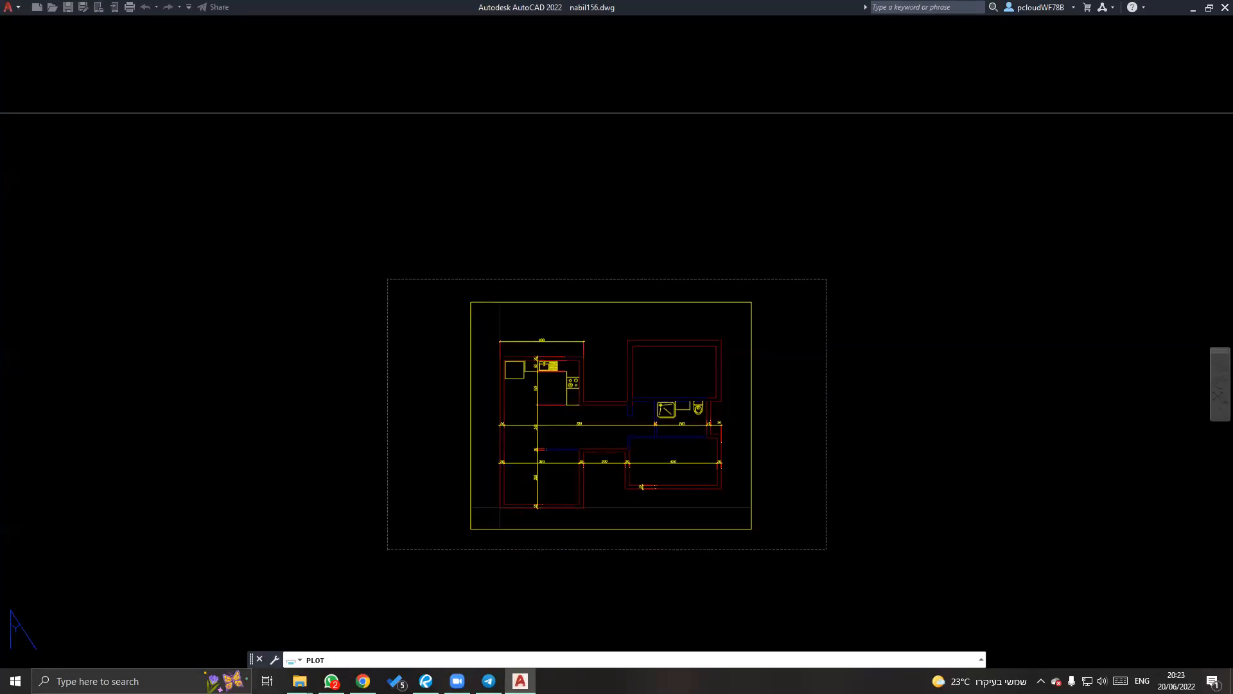
key("Escape")
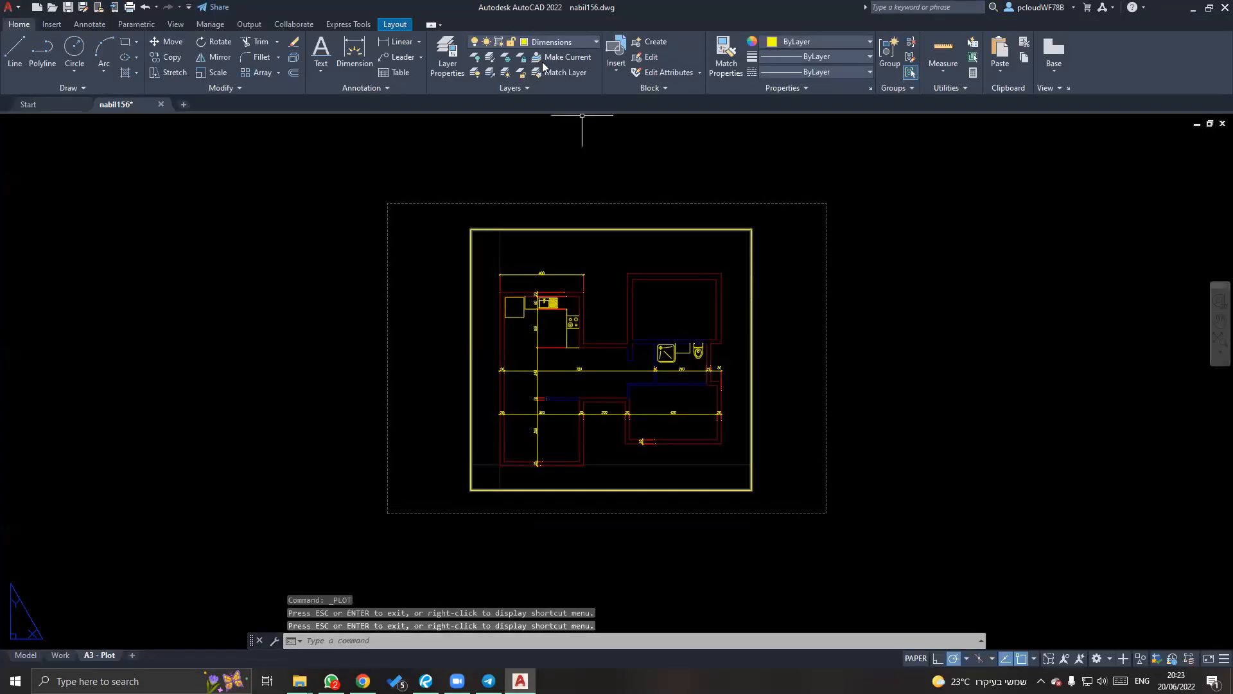
Try to freeze the layer of the viewport border by picking the border with the layer Freeze tool.
left_click(506, 56)
left_click(750, 306)
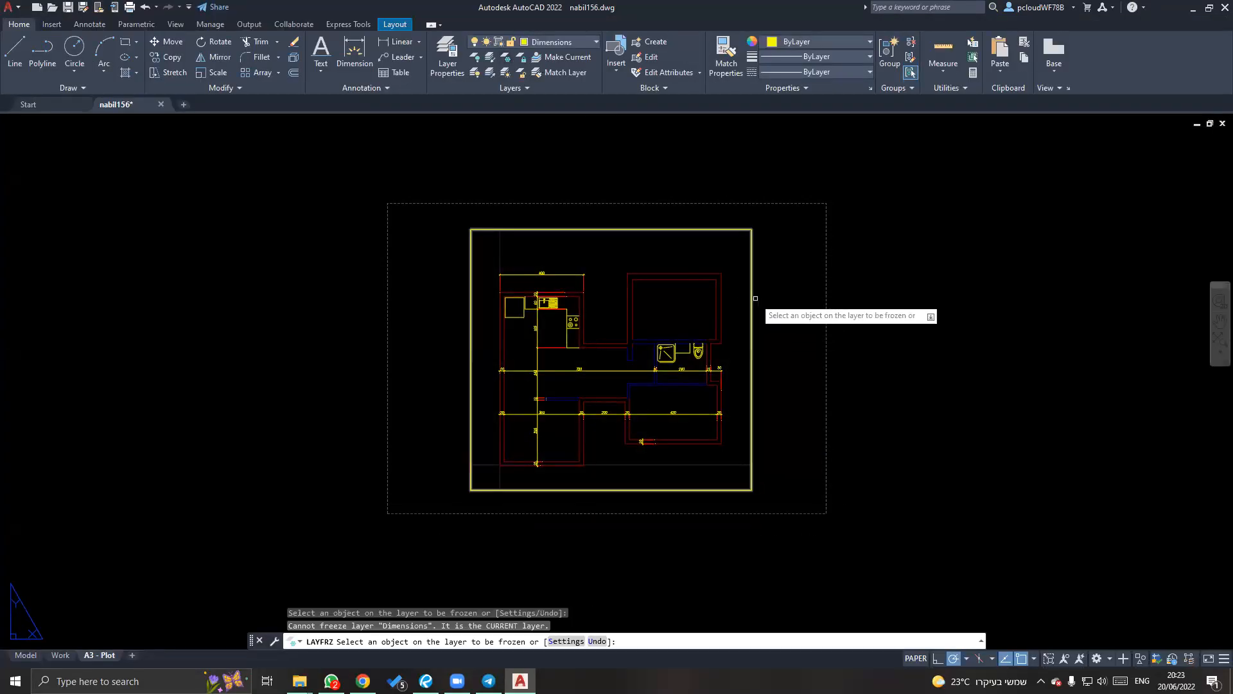
left_click(749, 306)
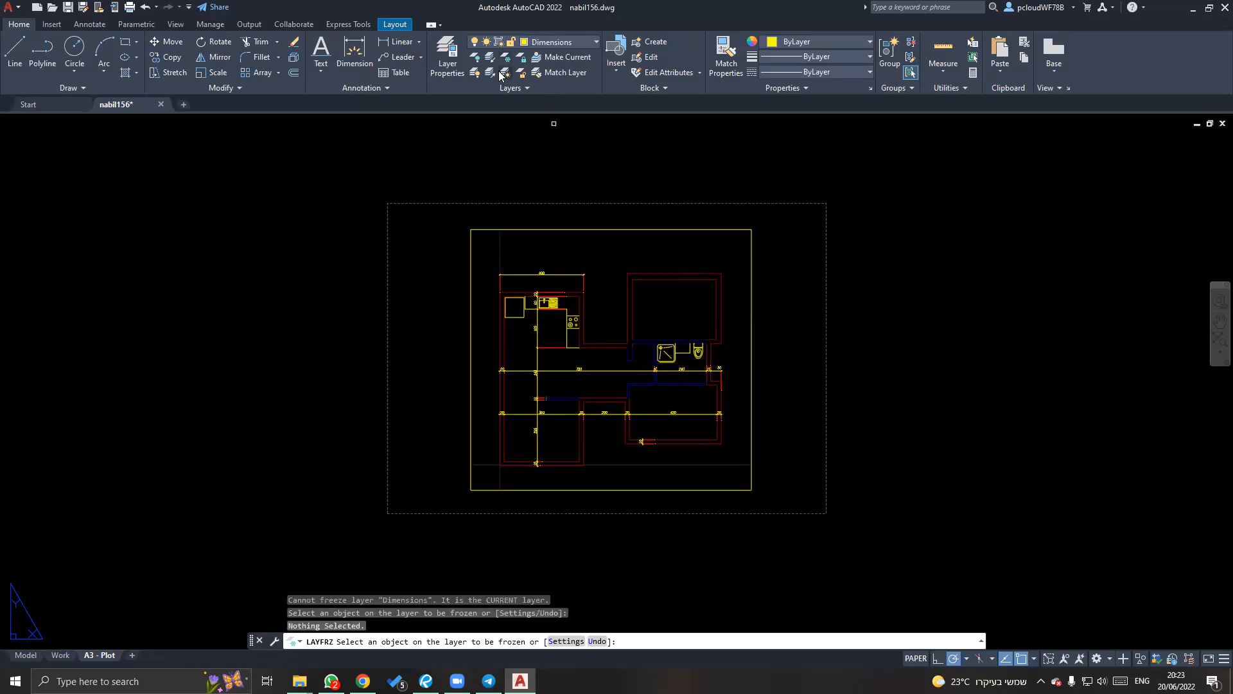
key("Escape")
Set the Dimensions layer, which holds the viewport border, to not plot in the layer properties.
left_click(753, 304)
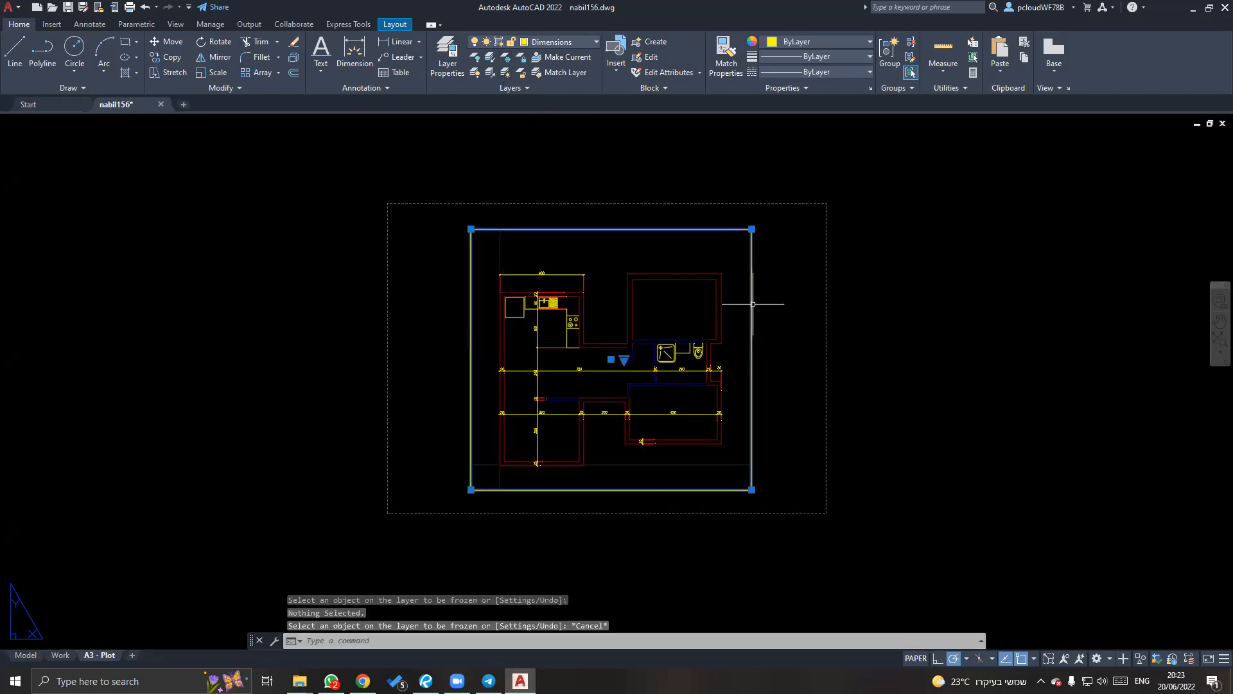
left_click(550, 42)
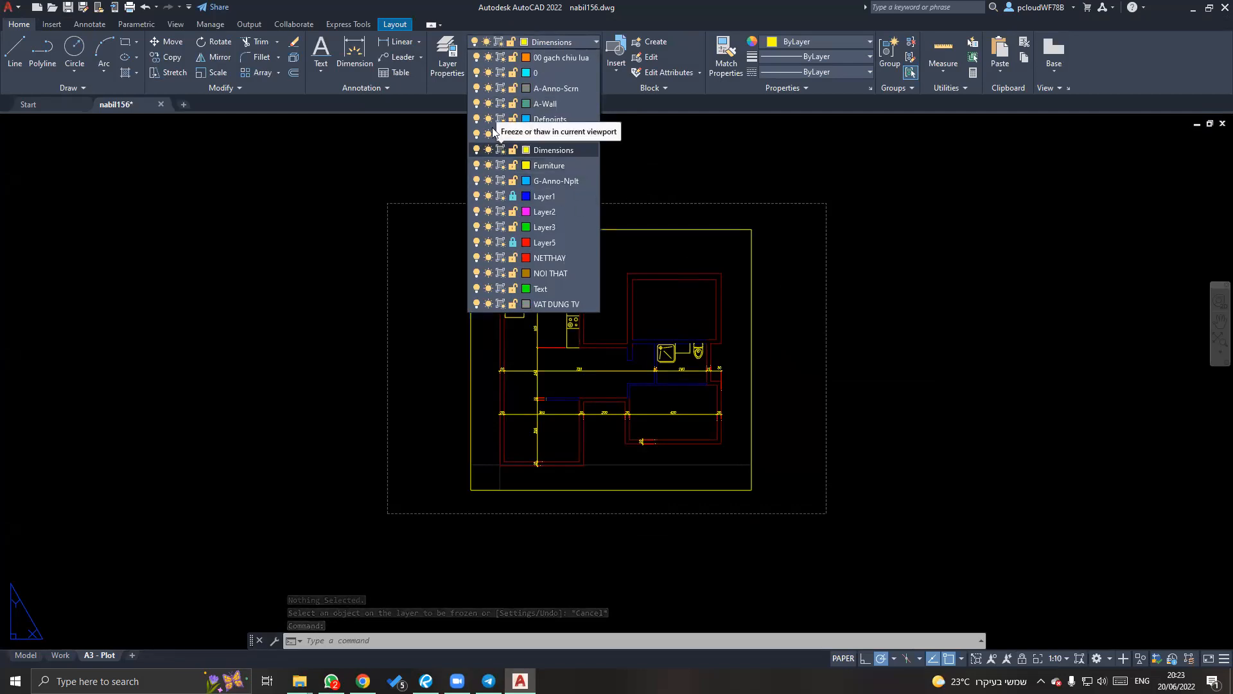
left_click(442, 58)
left_click(442, 59)
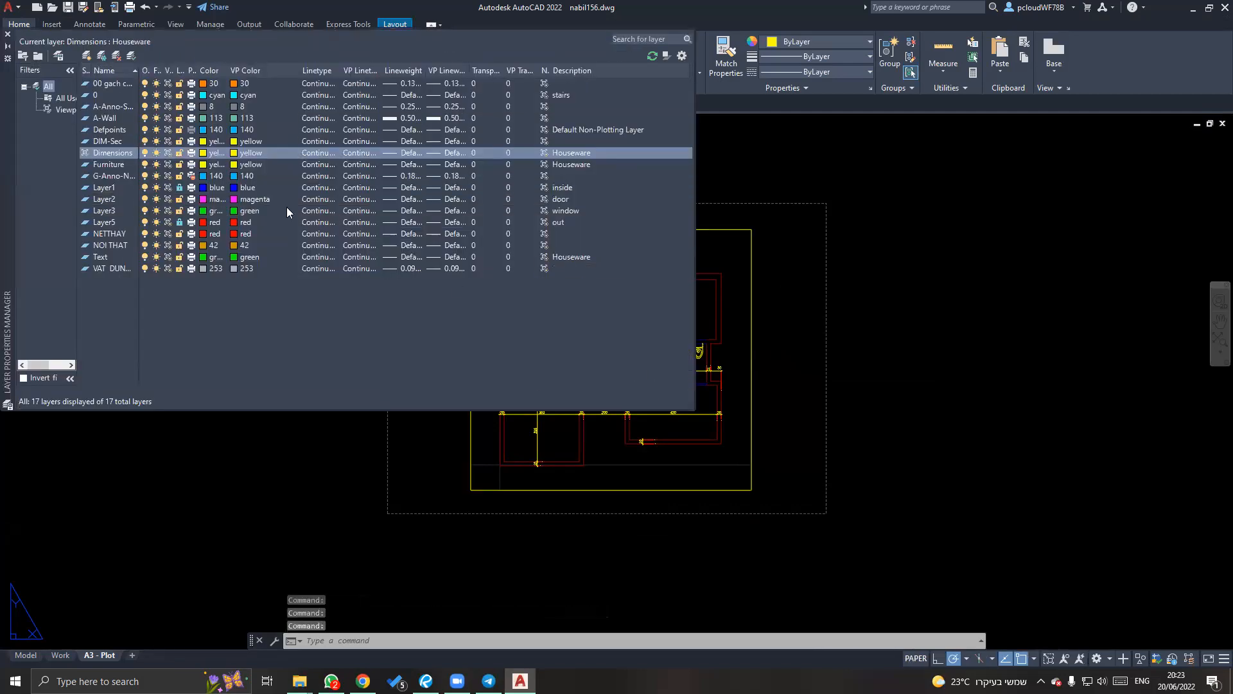
left_click(191, 154)
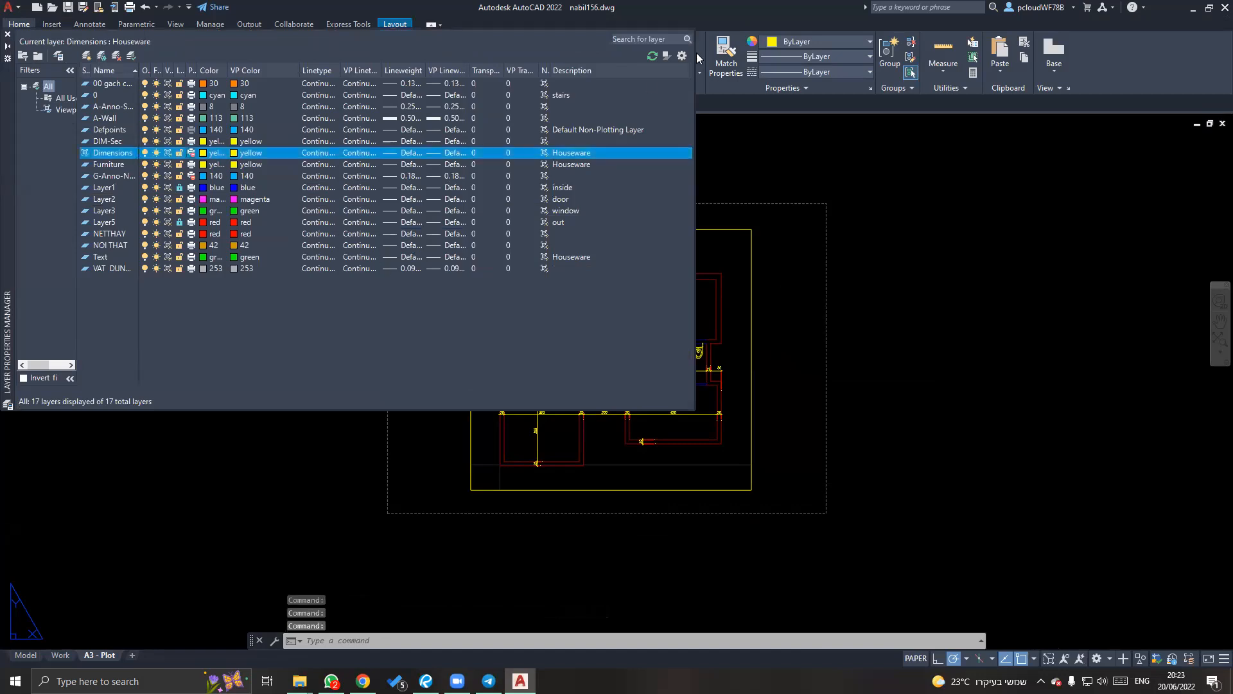
left_click(7, 34)
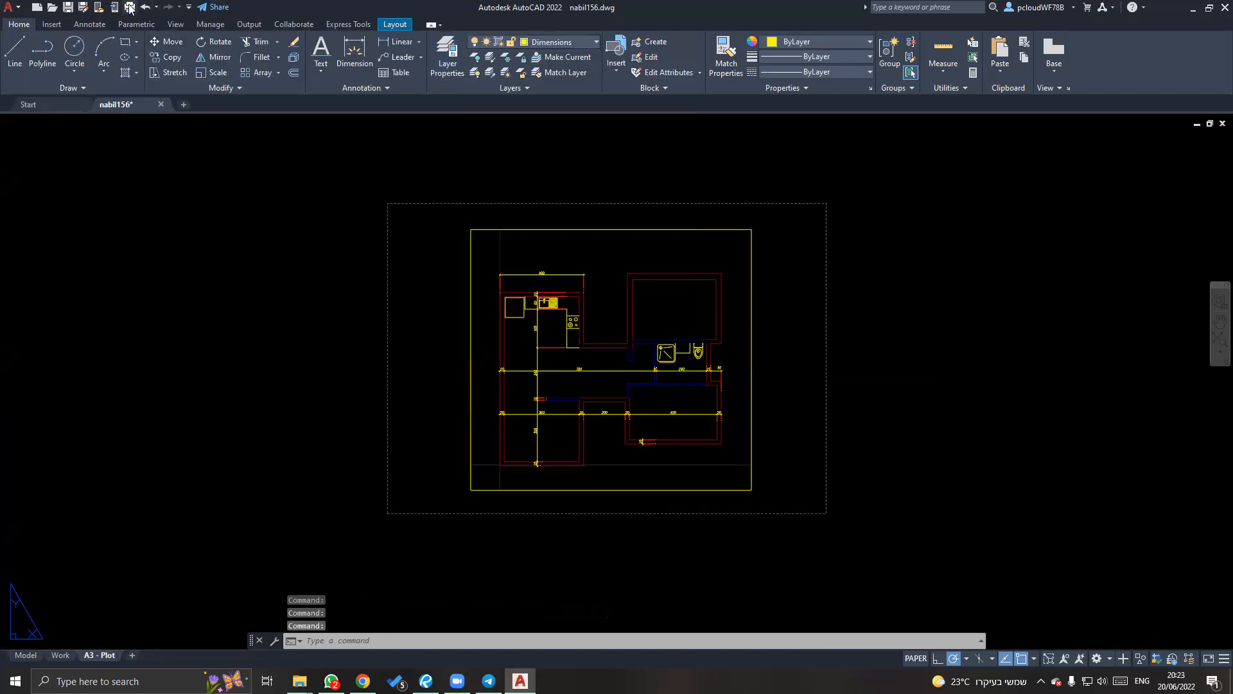
Preview the A3 plot with the Dimensions layer excluded from plotting, and leave the plot setup without printing.
left_click(406, 496)
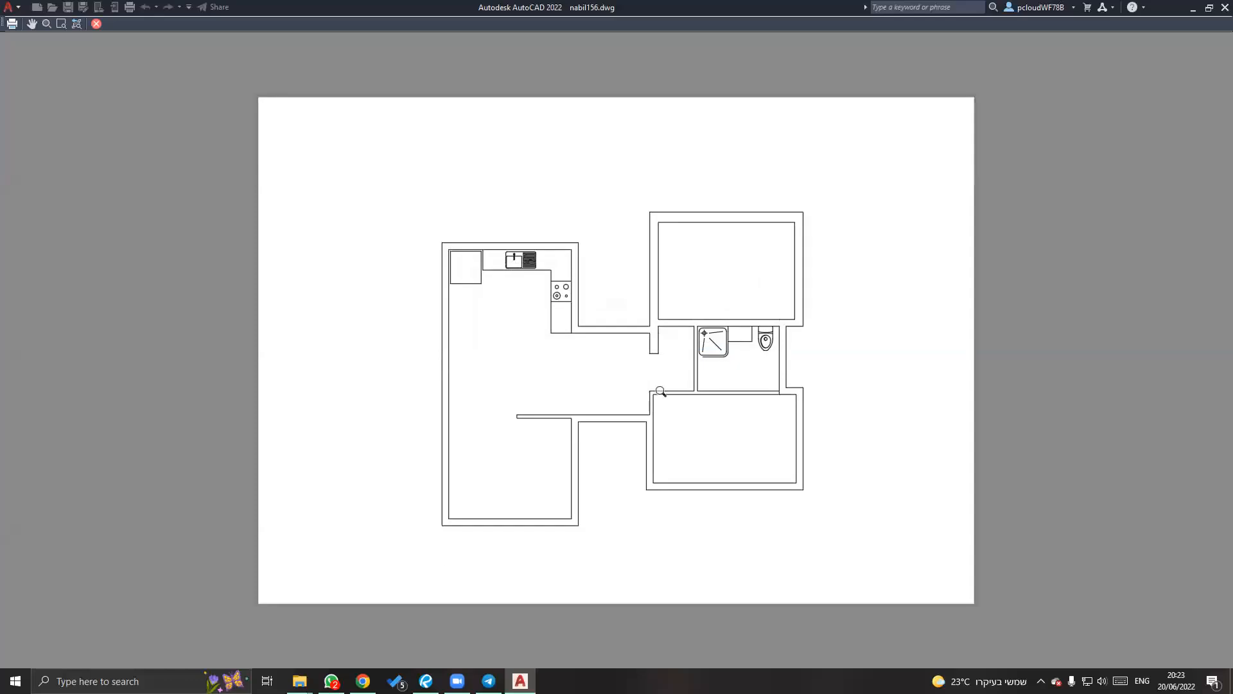
key("Escape")
left_click(406, 496)
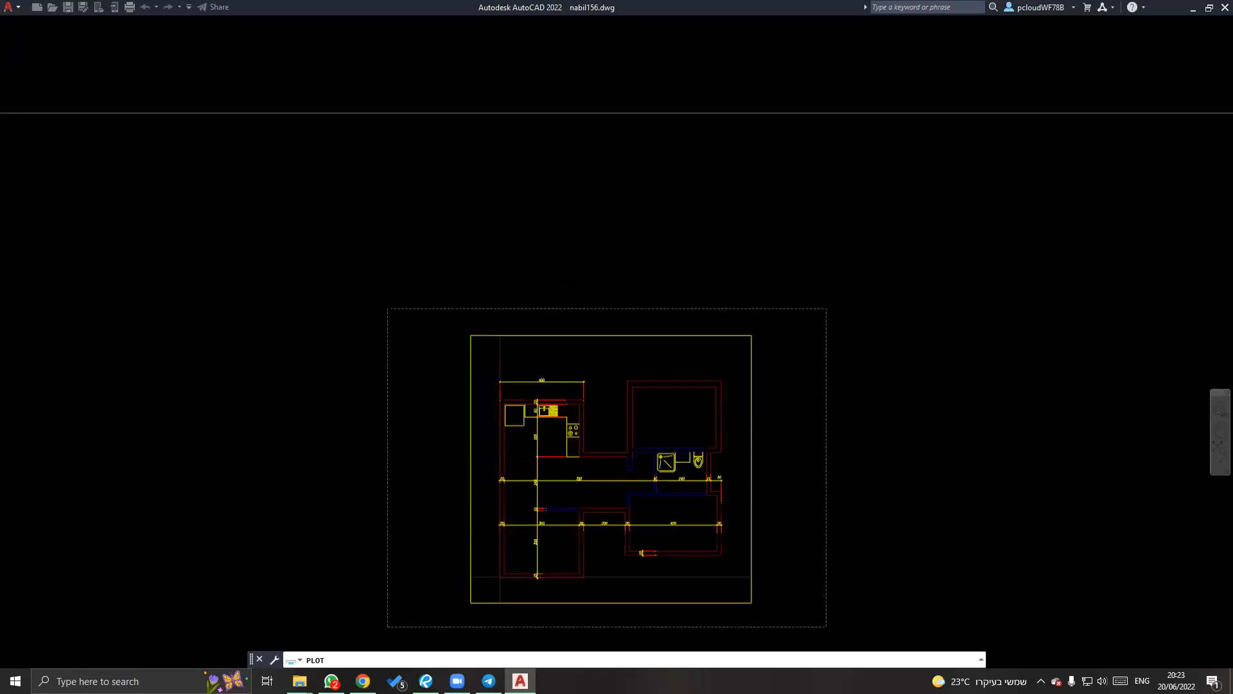
key("Escape")
Undo the Dimensions layer's non-plotting setting and the layer freeze attempt.
left_click(757, 329)
left_click(743, 333)
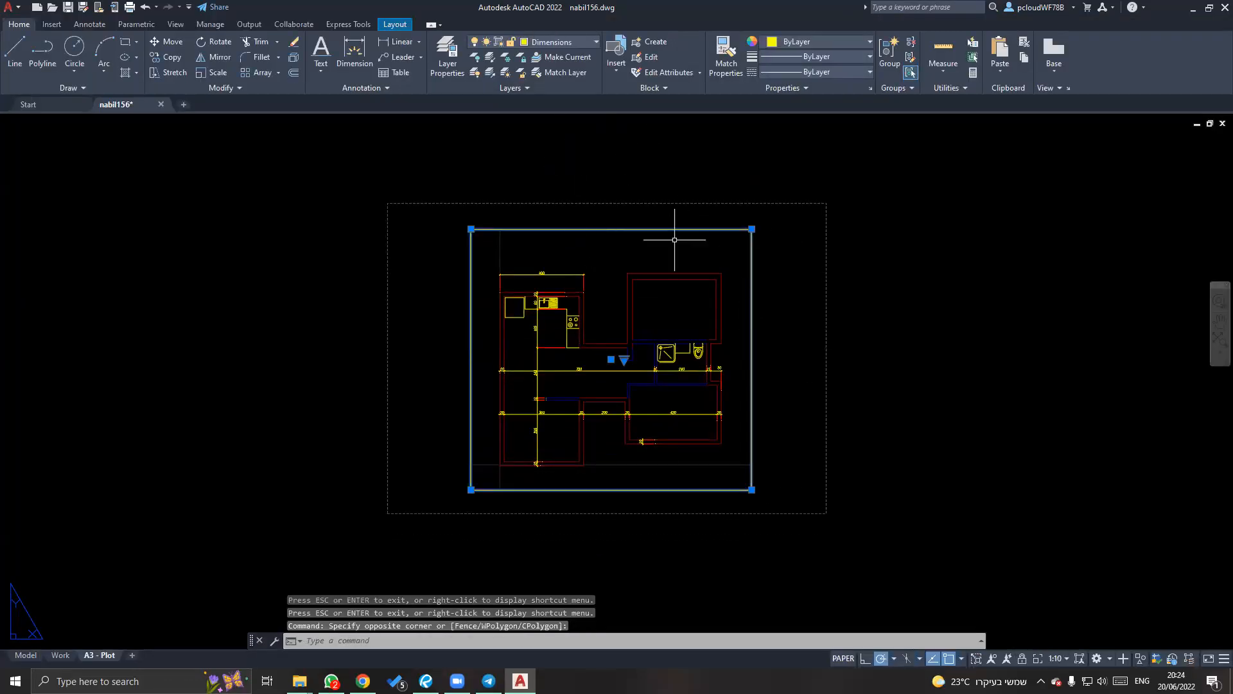
key("ctrl+z")
key("ctrl+z")
key("ctrl+z")
key("ctrl+z")
key("ctrl+z")
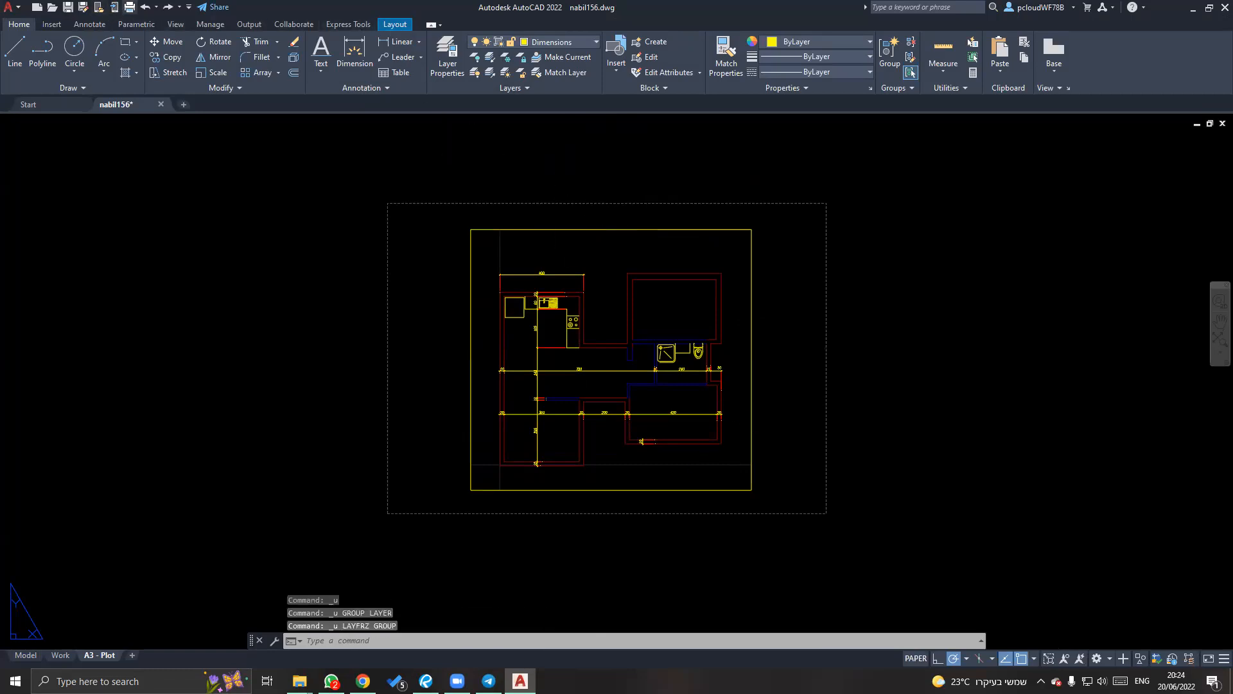
Preview the A3 plot again with the Dimensions layer set to plot, and leave without printing.
key("ctrl+p")
left_click(424, 498)
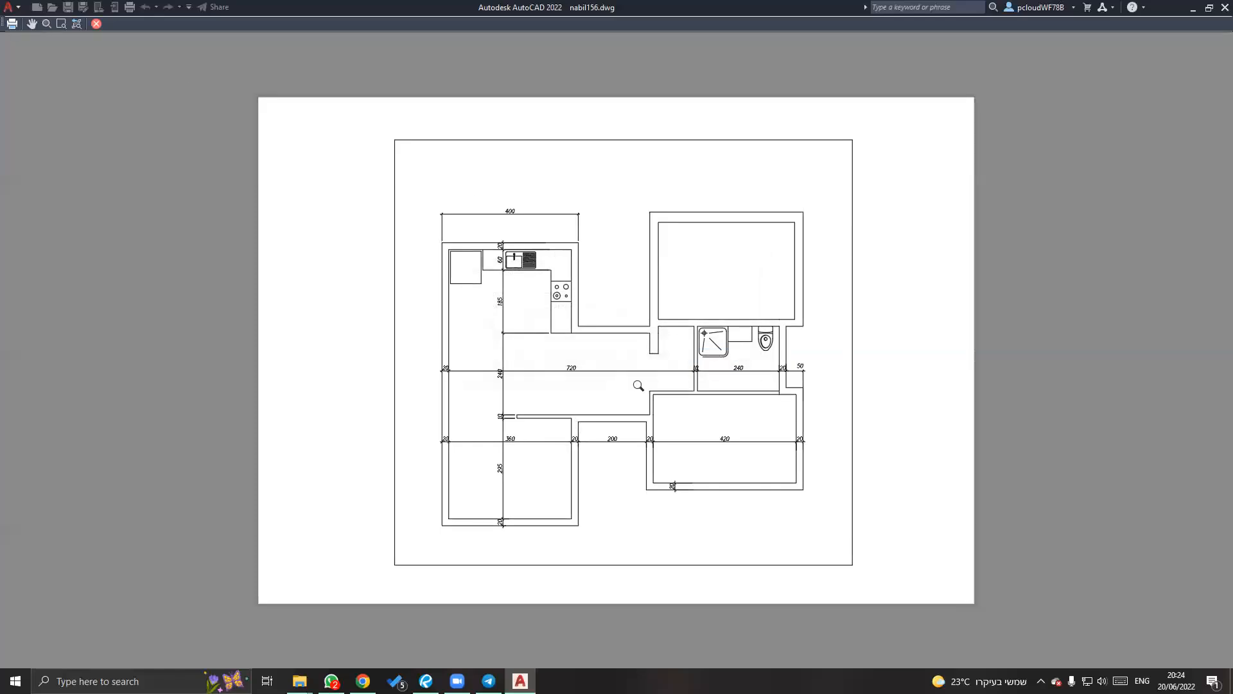
key("Escape")
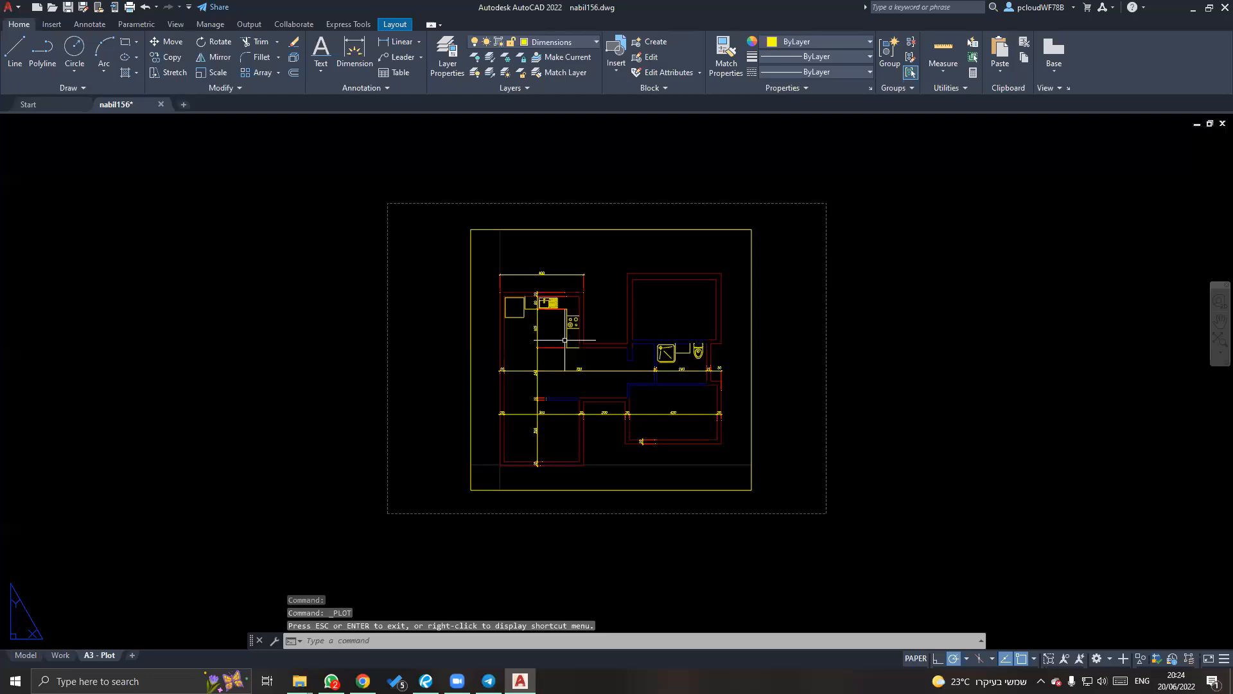
Switch to model space and erase the stray vertical yellow line to the right of the floor plan.
left_click(26, 655)
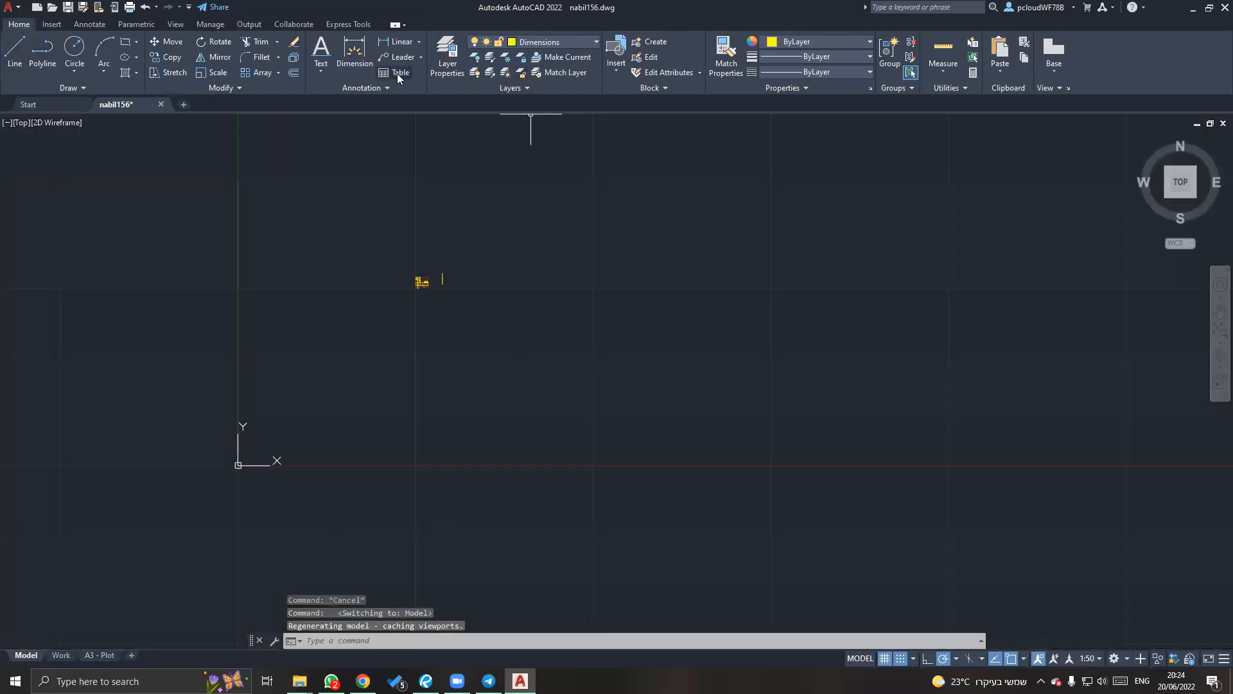
scroll(421, 278, "up", 10)
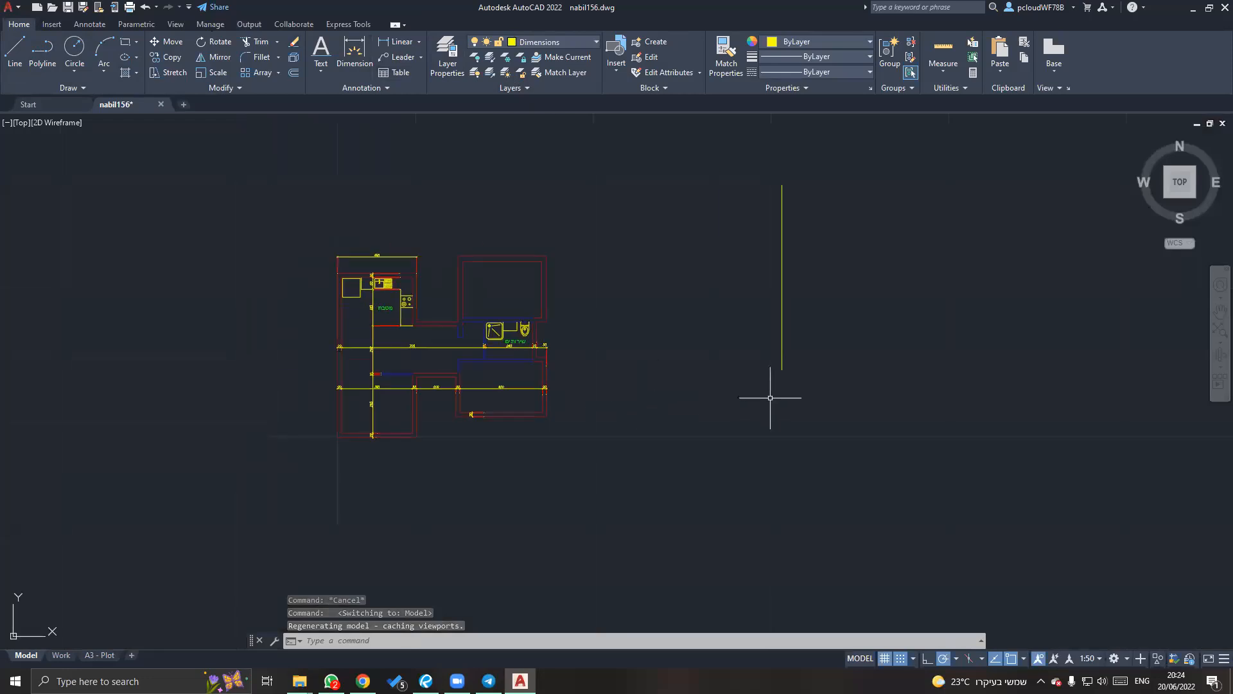
left_click(788, 371)
left_click(737, 322)
key("Delete")
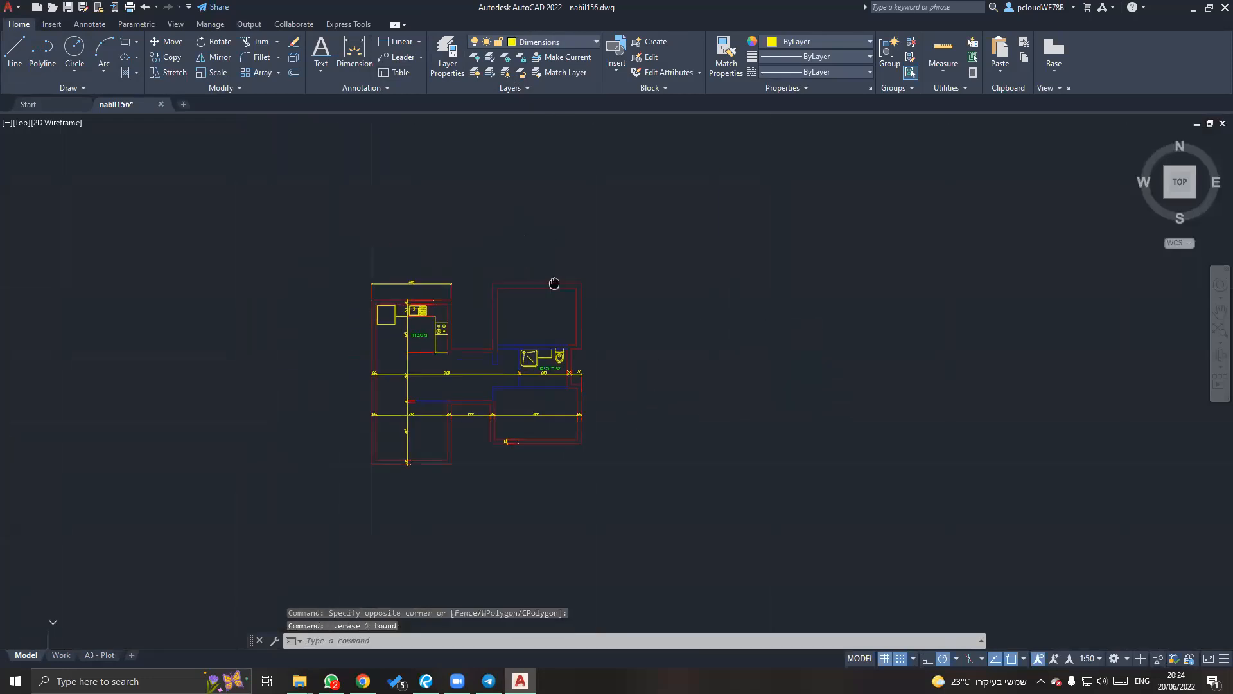
Break up the horizontal 360 dimension in the lower-left room at the left end of the blue interior wall.
scroll(524, 411, "up", 5)
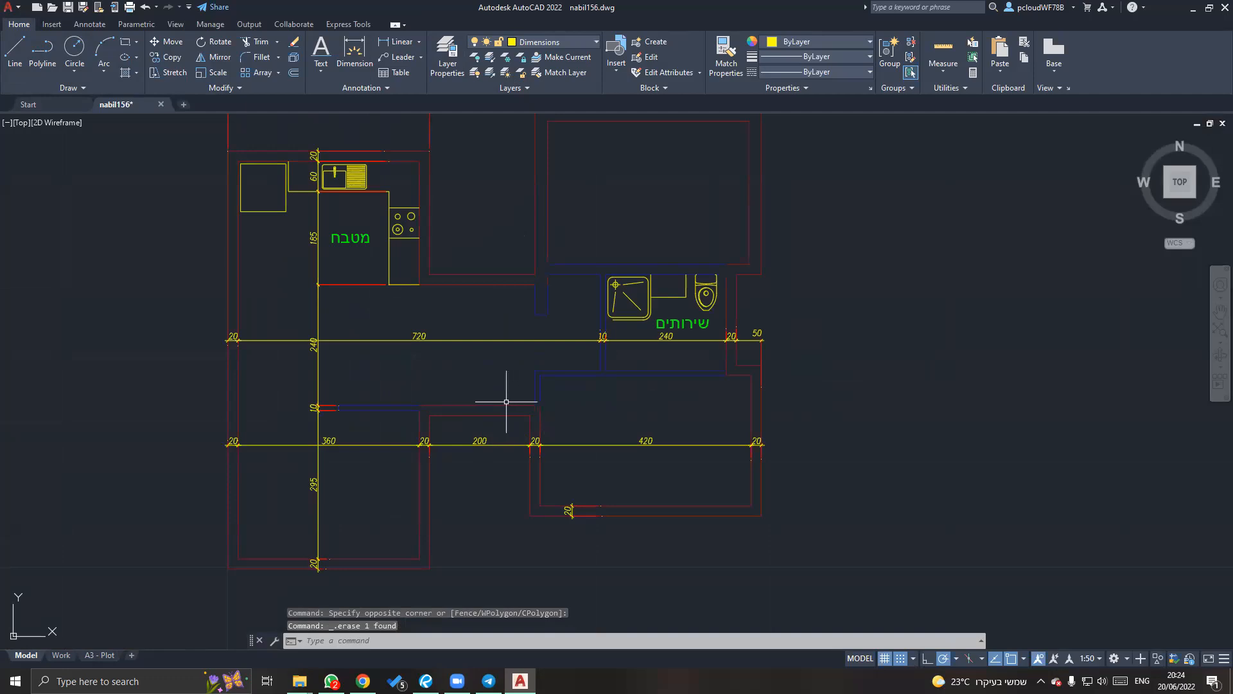
middle_click_drag(392, 365, 388, 373)
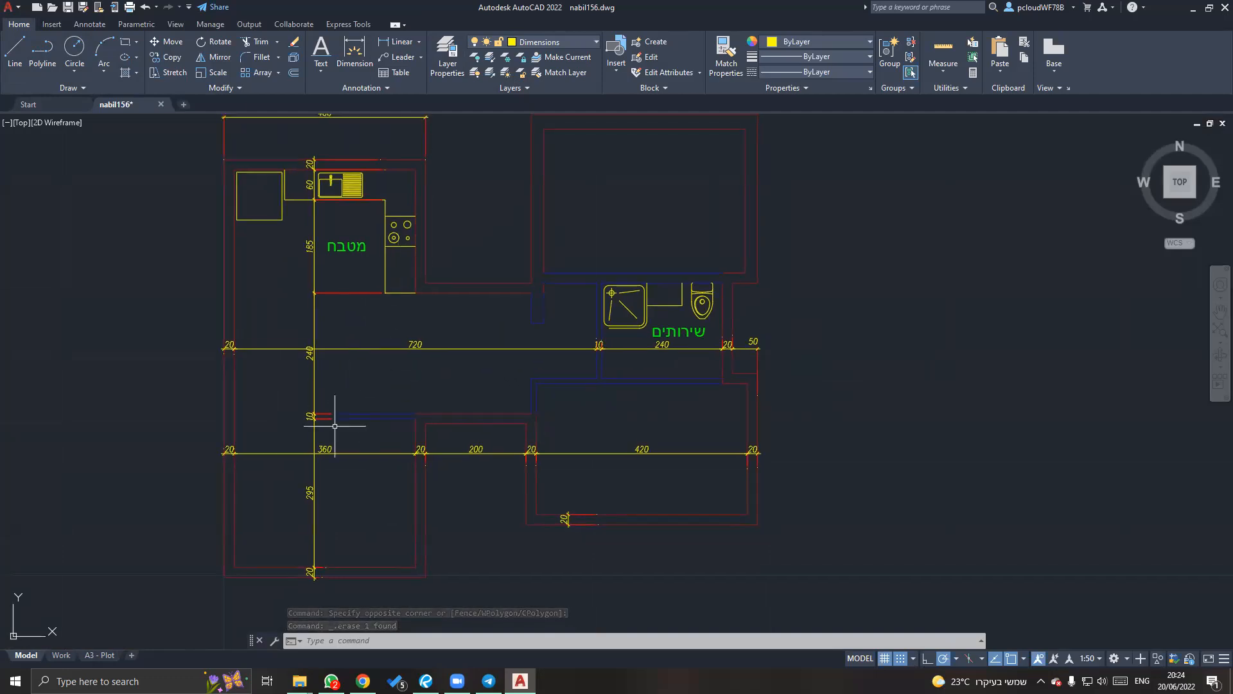
left_click(354, 51)
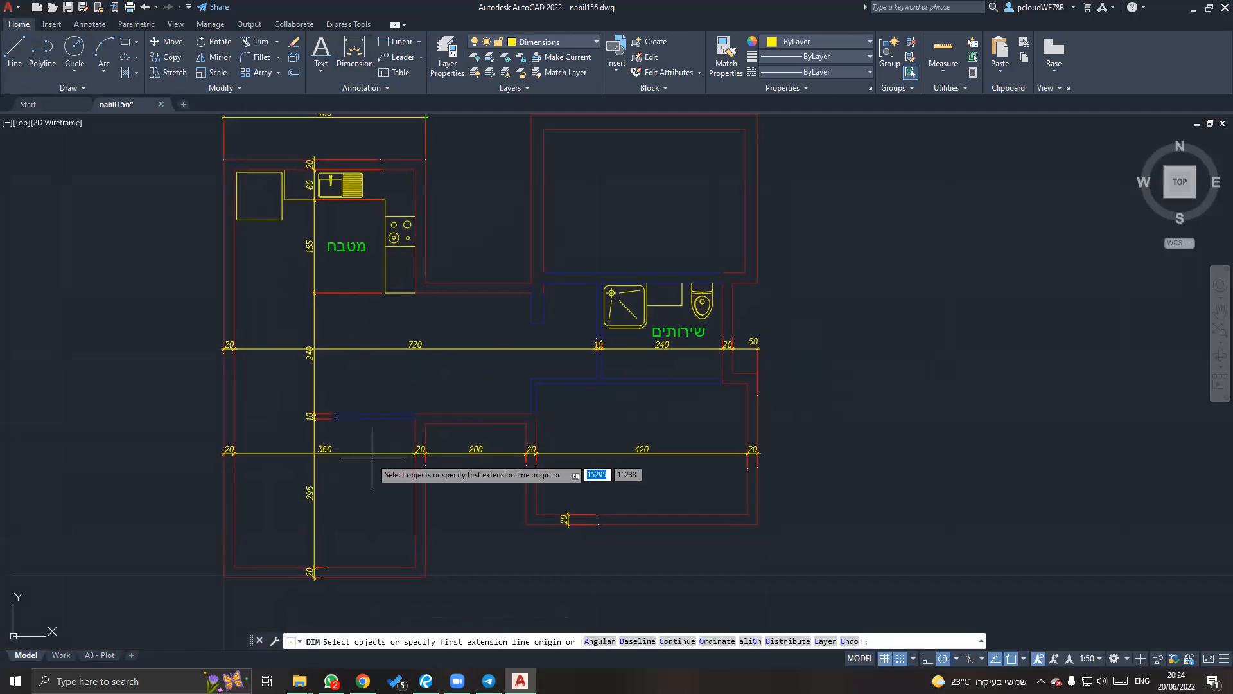
left_click(368, 454)
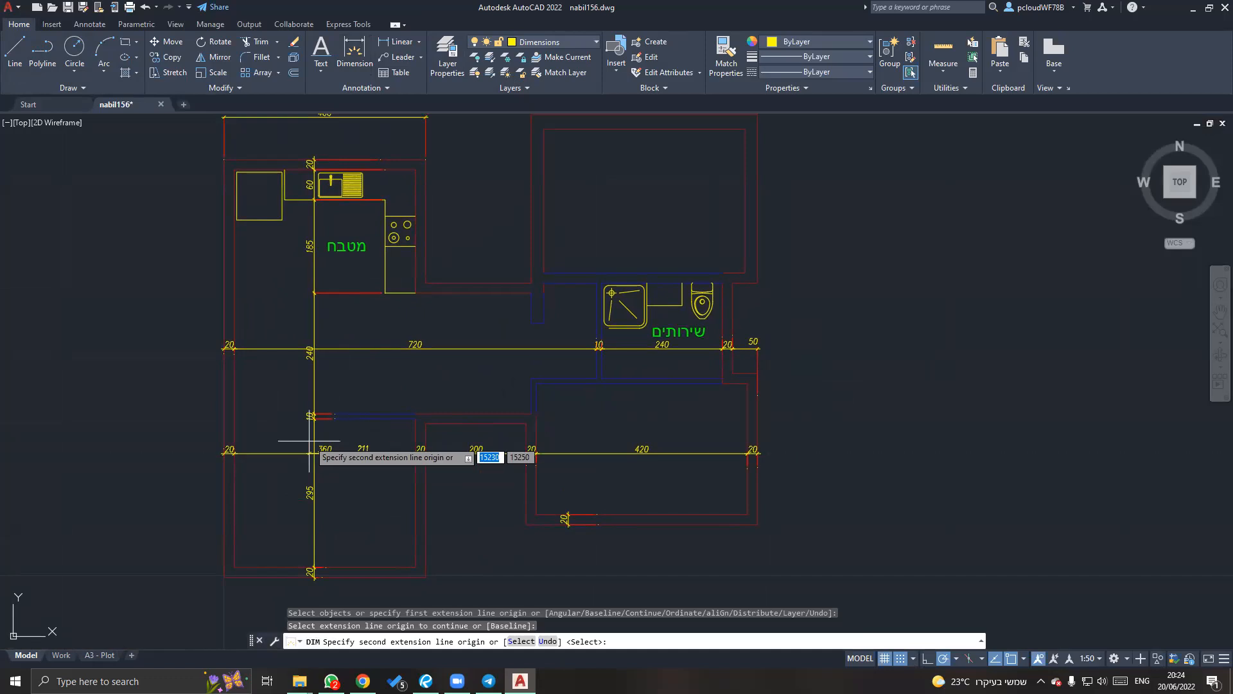
left_click(335, 418)
key("Return")
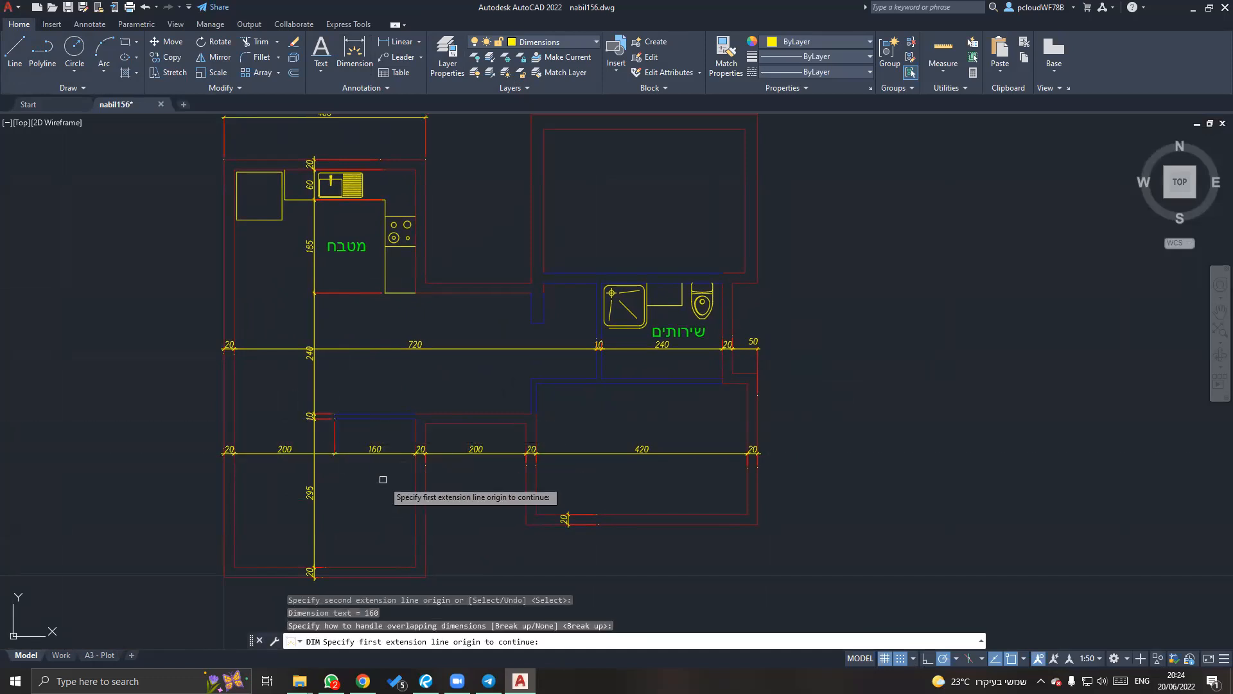
key("Escape")
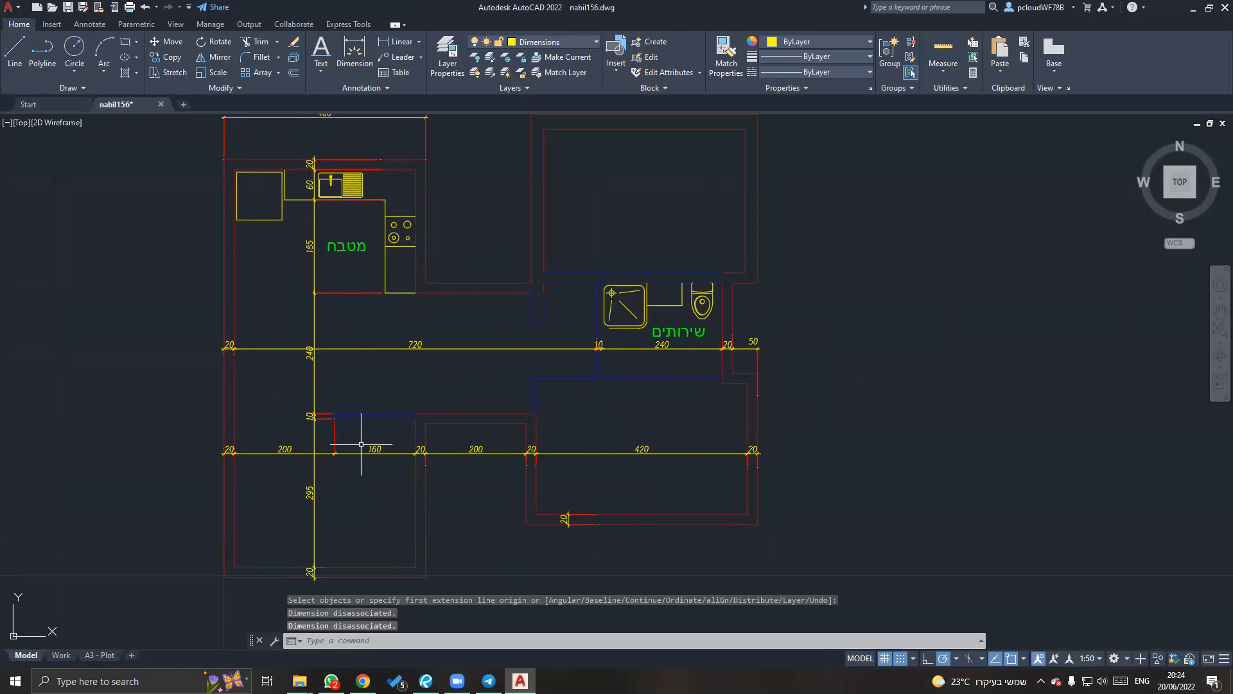
Add a horizontal linear dimension across the outer width of the lower-left room, placed below its bottom wall.
middle_click_drag(441, 440, 426, 399)
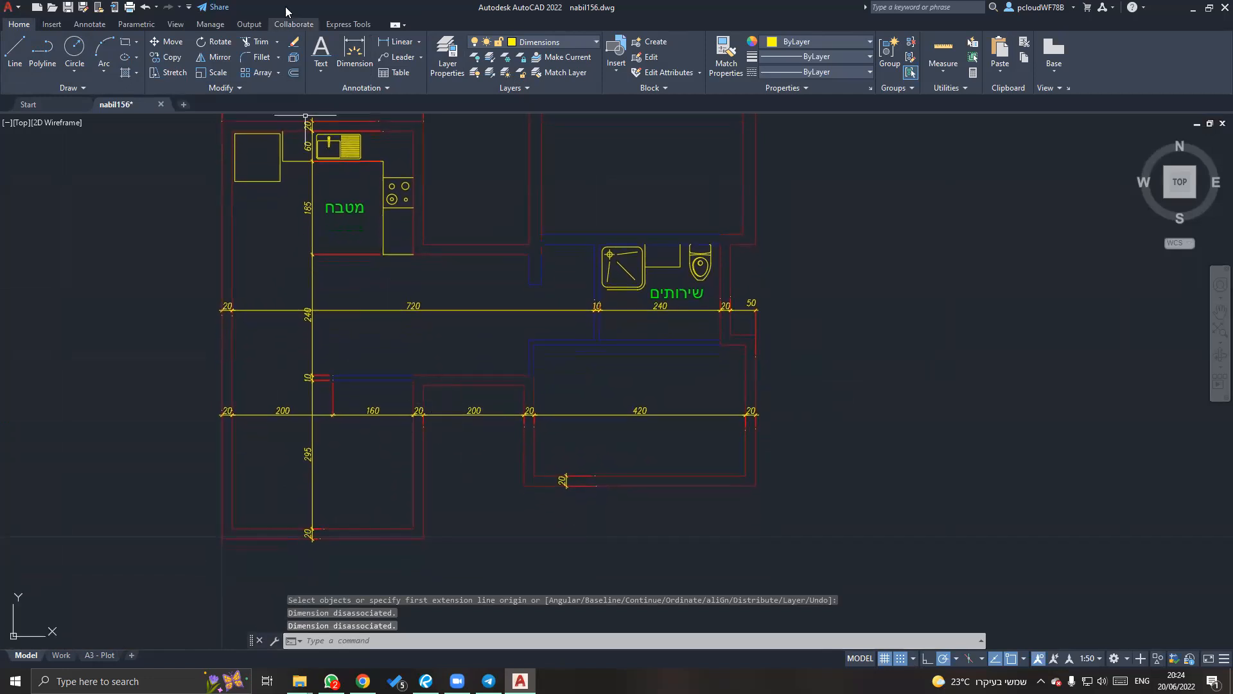
left_click(398, 41)
middle_click_drag(359, 466, 358, 353)
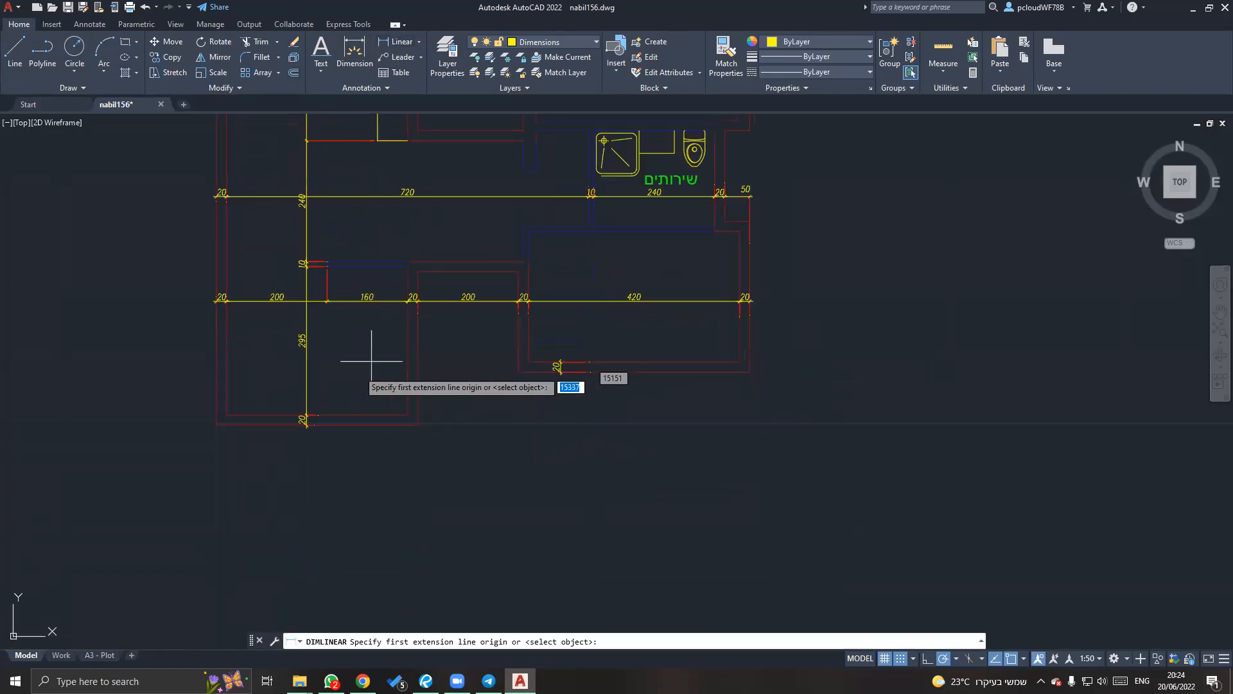
left_click(217, 424)
left_click(418, 424)
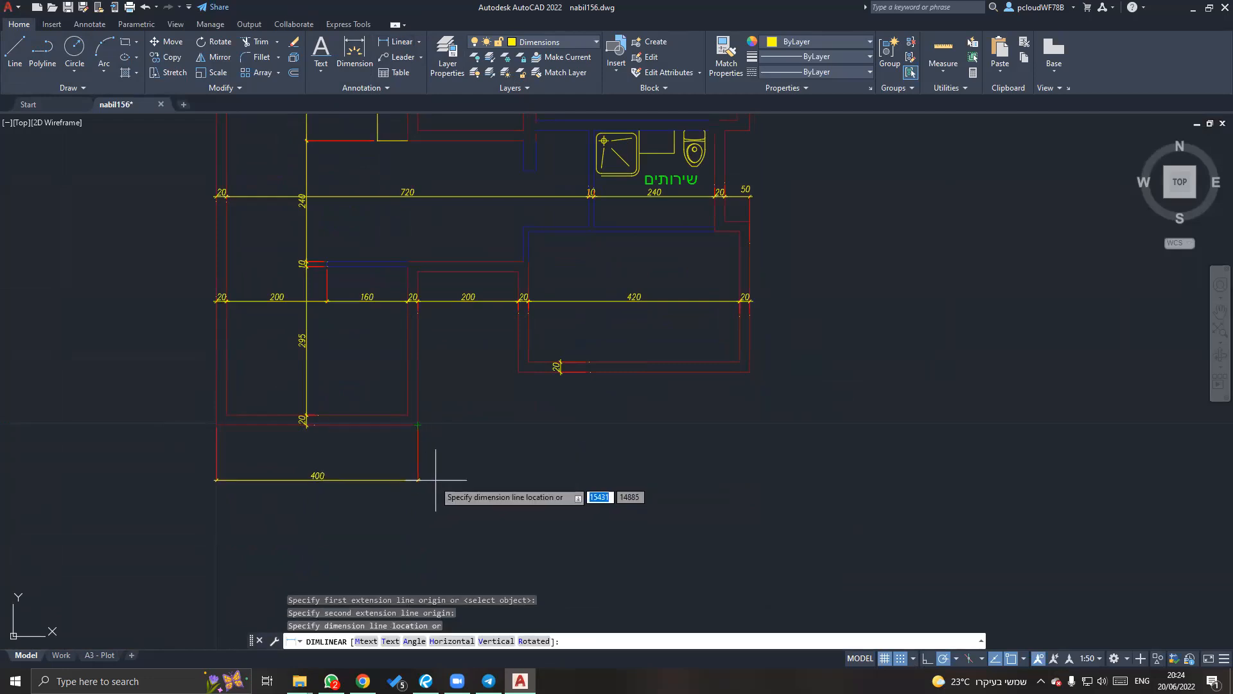
left_click(437, 462)
key("Escape")
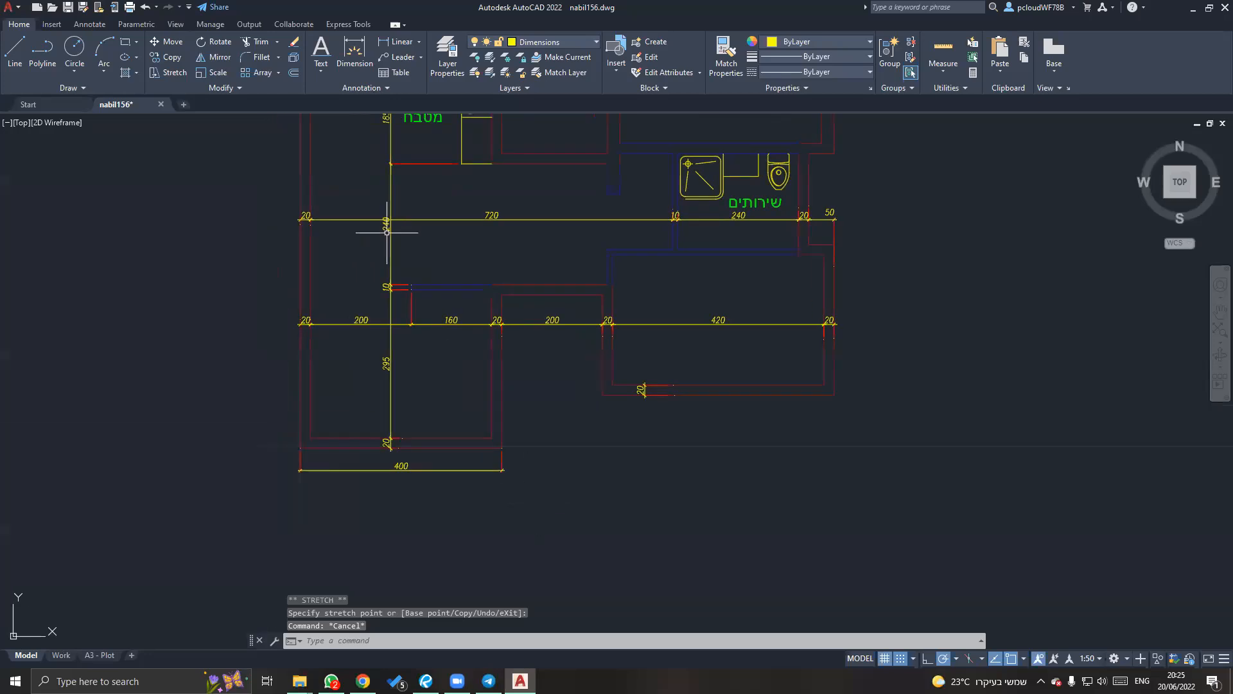
Set the text alignment of the m50-orig dimension style to Horizontal and close the style manager.
left_click(370, 90)
left_click(388, 103)
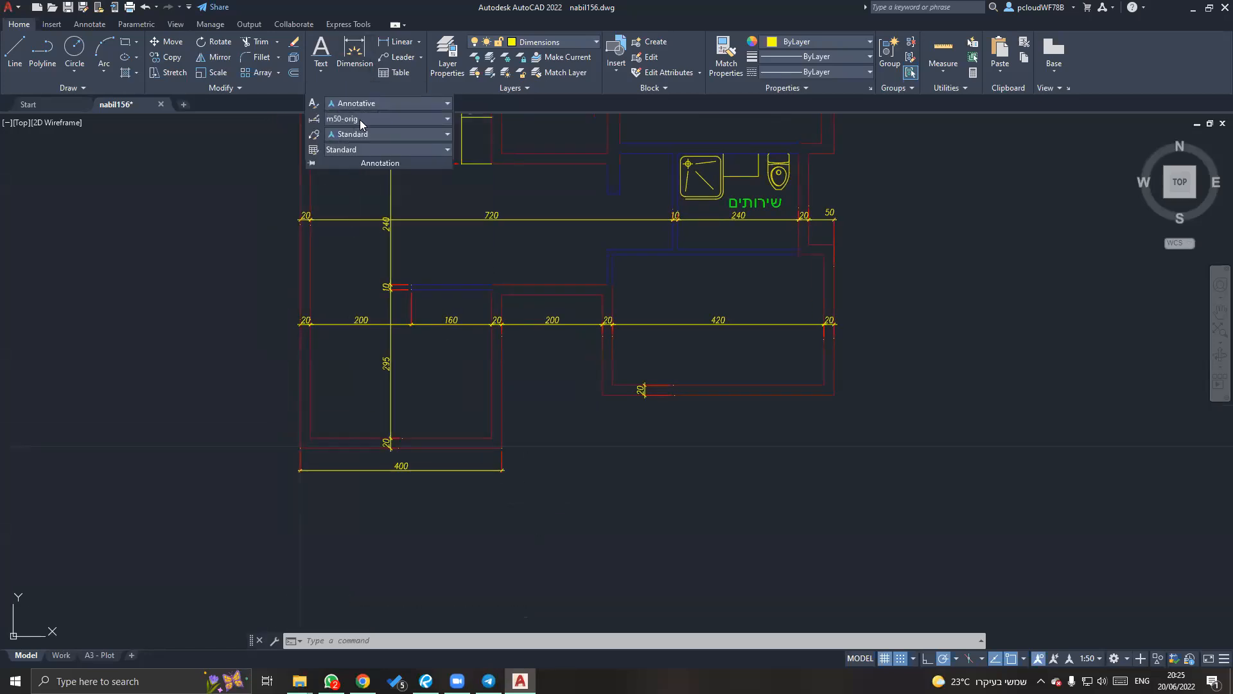
left_click(314, 119)
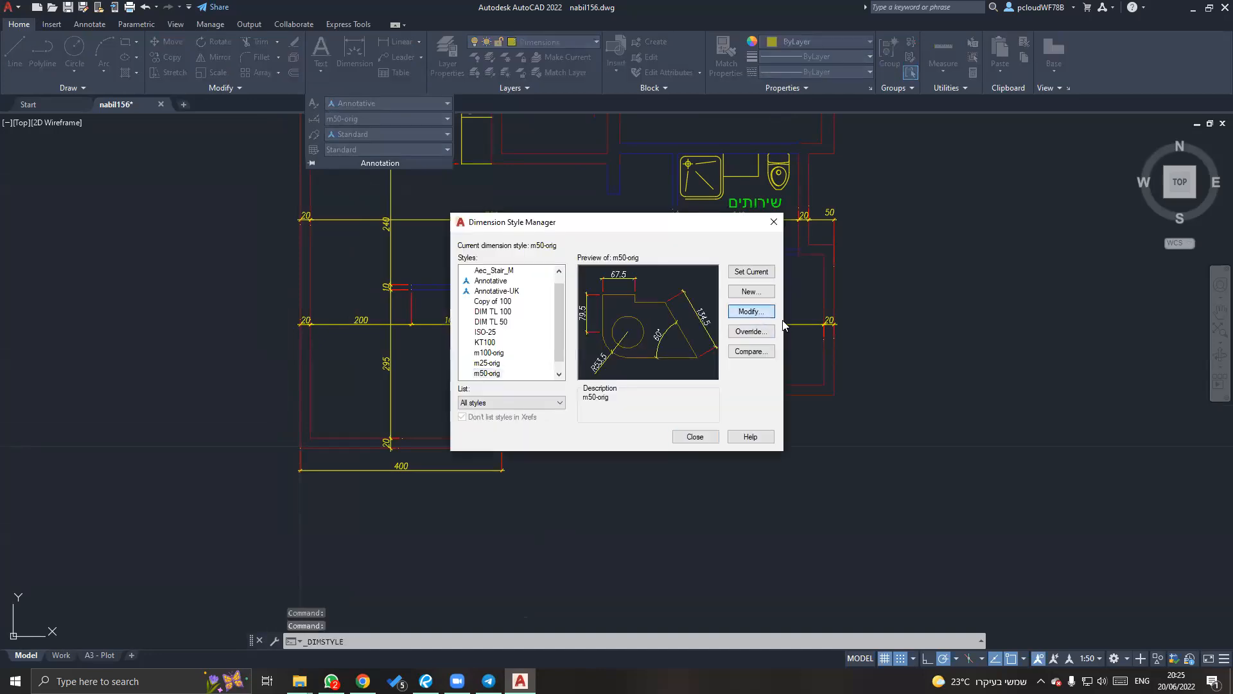
key("Return")
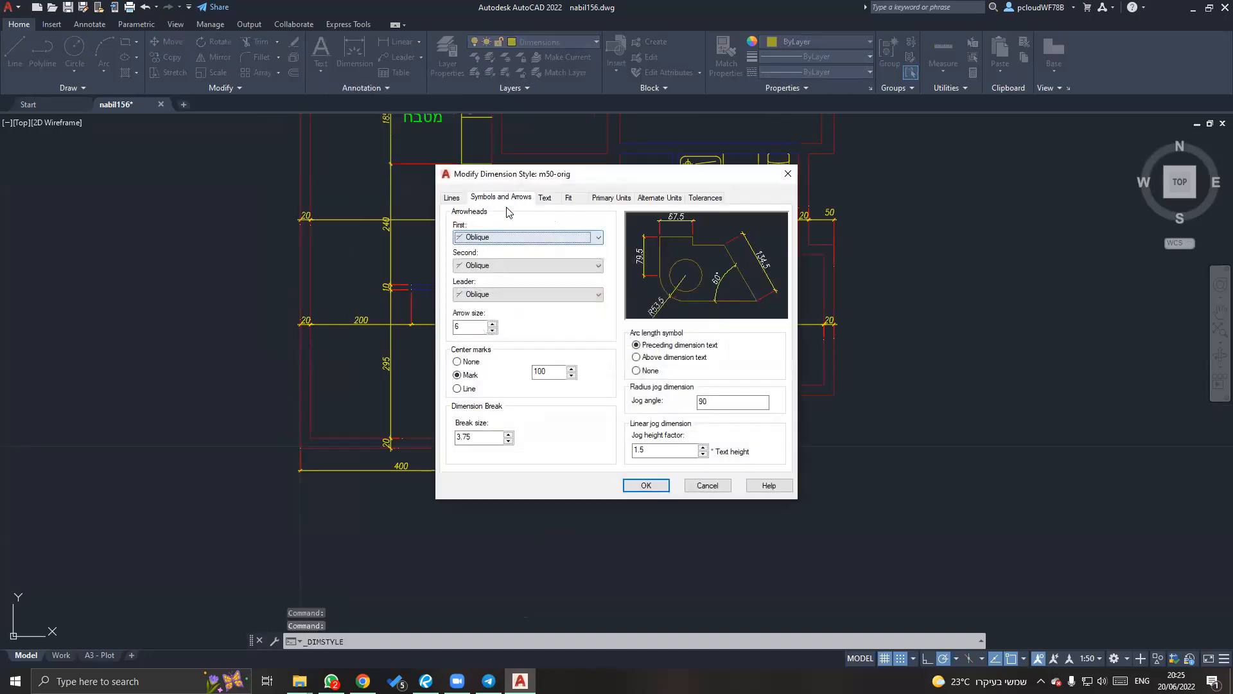
left_click(551, 199)
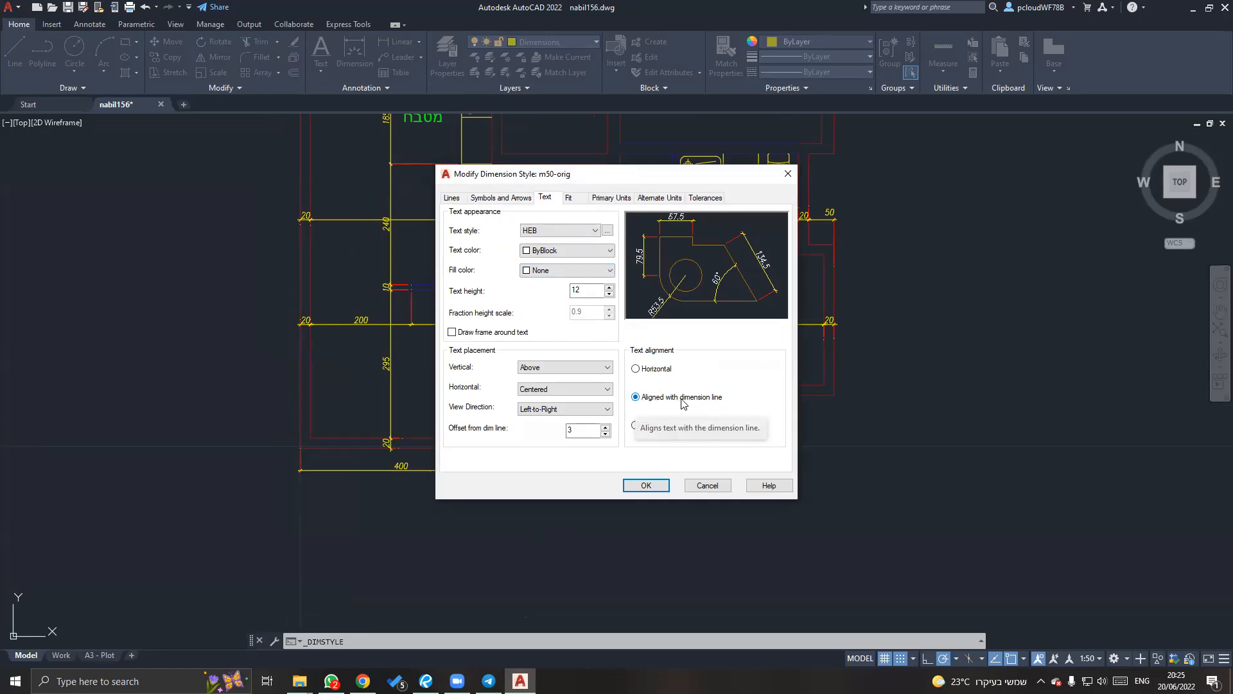
left_click(645, 369)
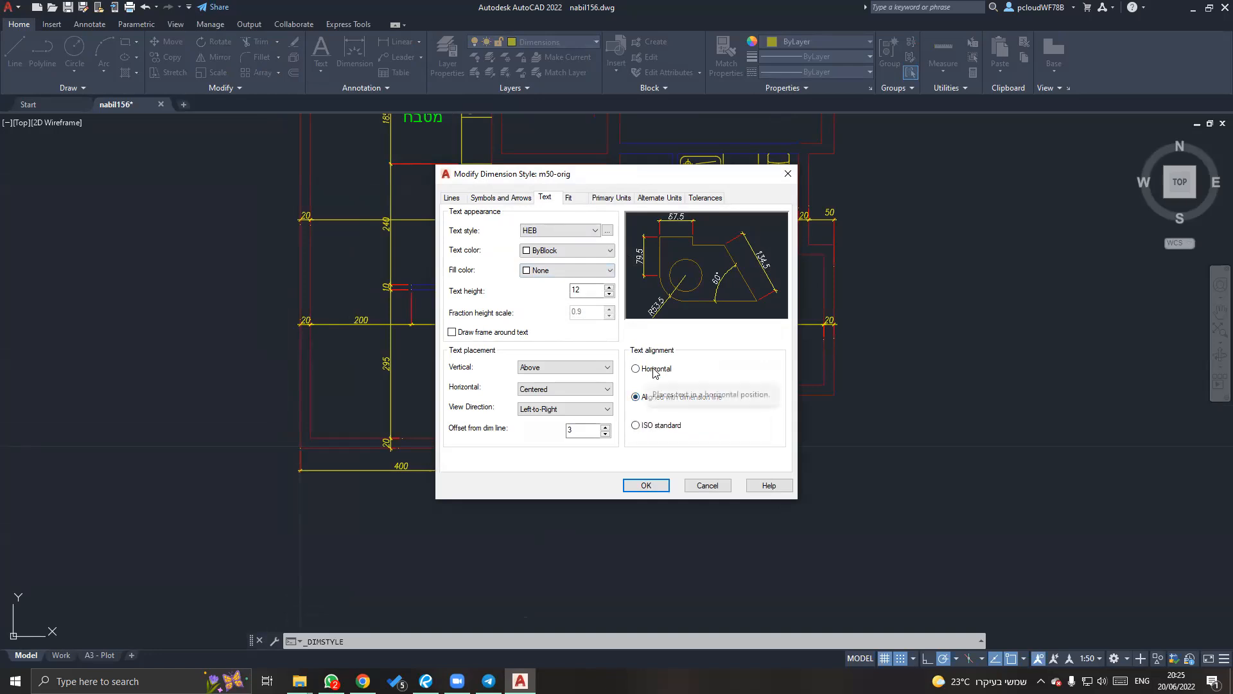
left_click(646, 485)
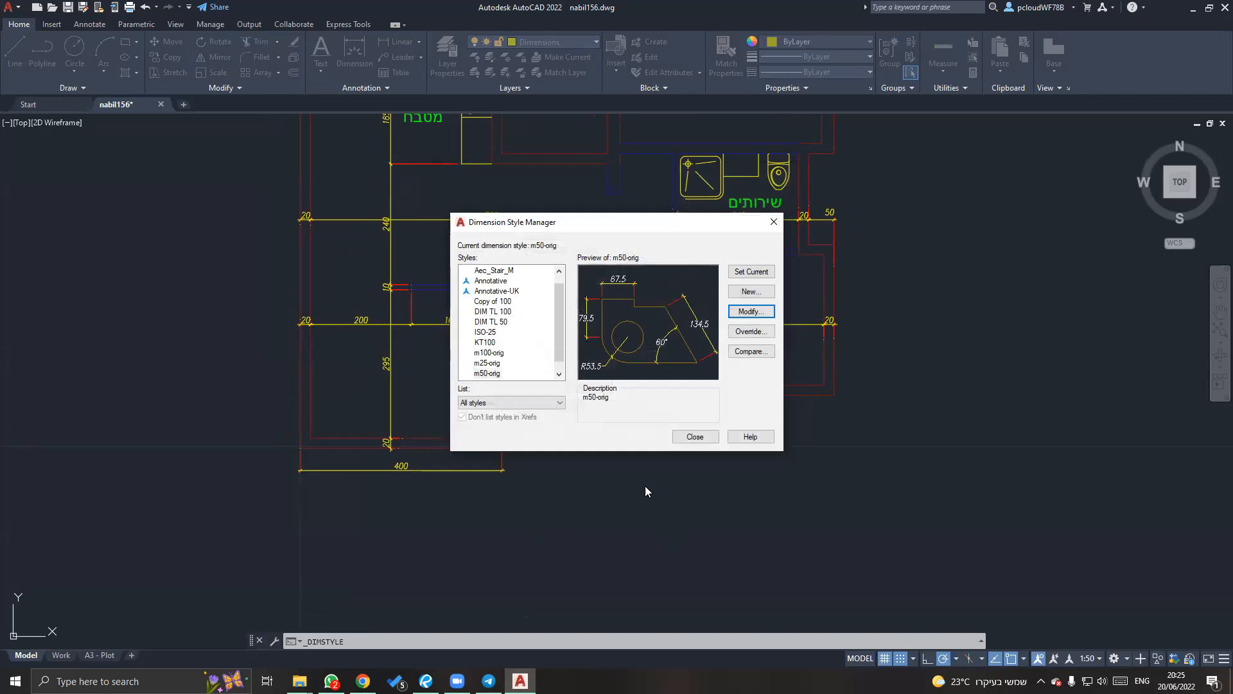
left_click(696, 437)
Undo the switch of the m50-orig style's dimension text to horizontal alignment.
left_click(399, 363)
key("Escape")
left_click(451, 319)
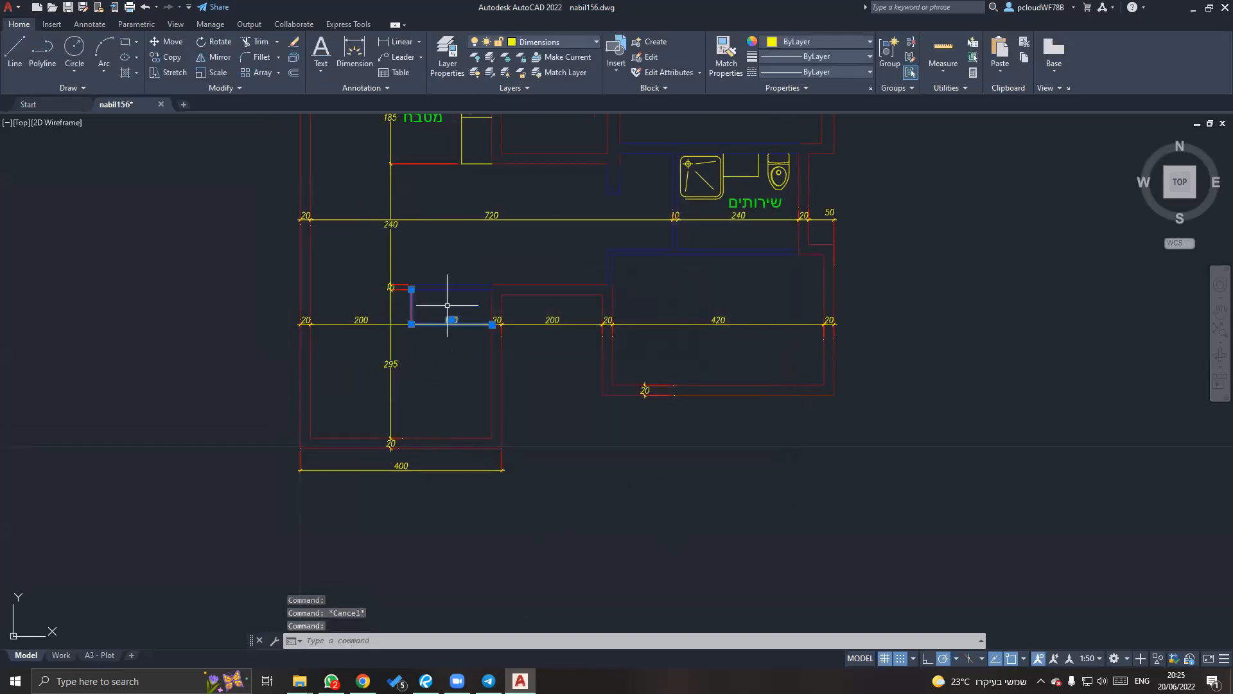
key("ctrl+z")
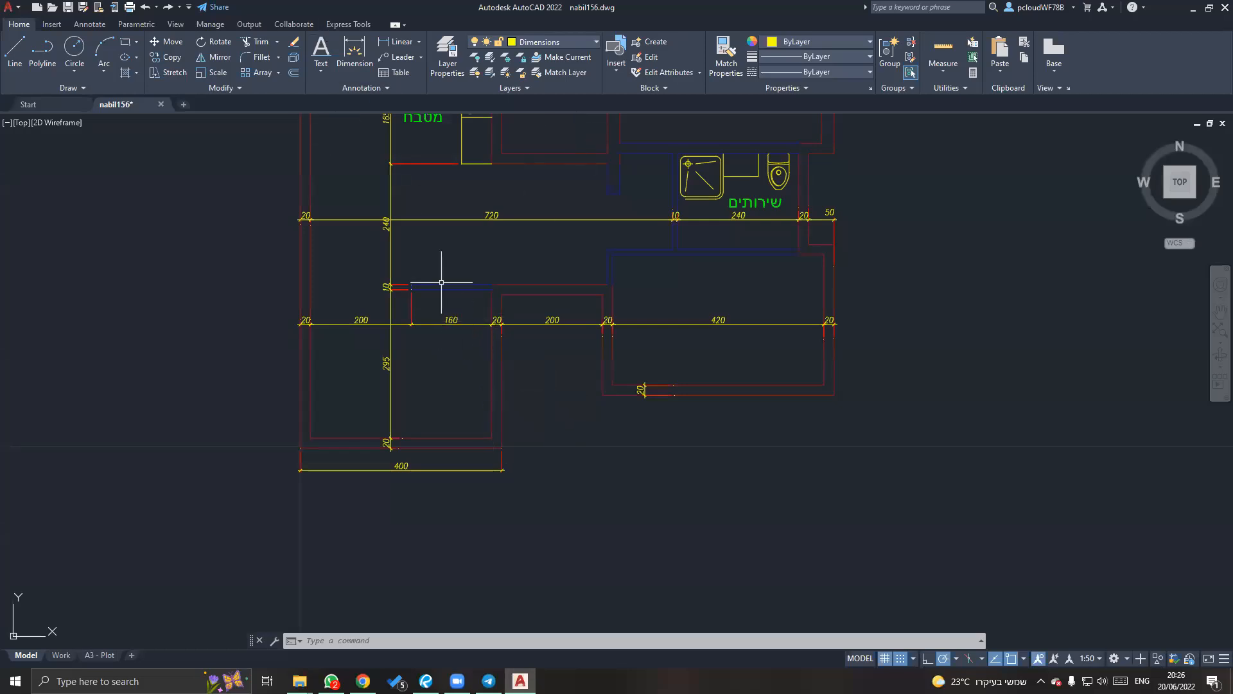
Compare the Horizontal and Aligned with dimension line text alignments for the m50-orig dimension style and apply Horizontal again.
left_click(446, 317)
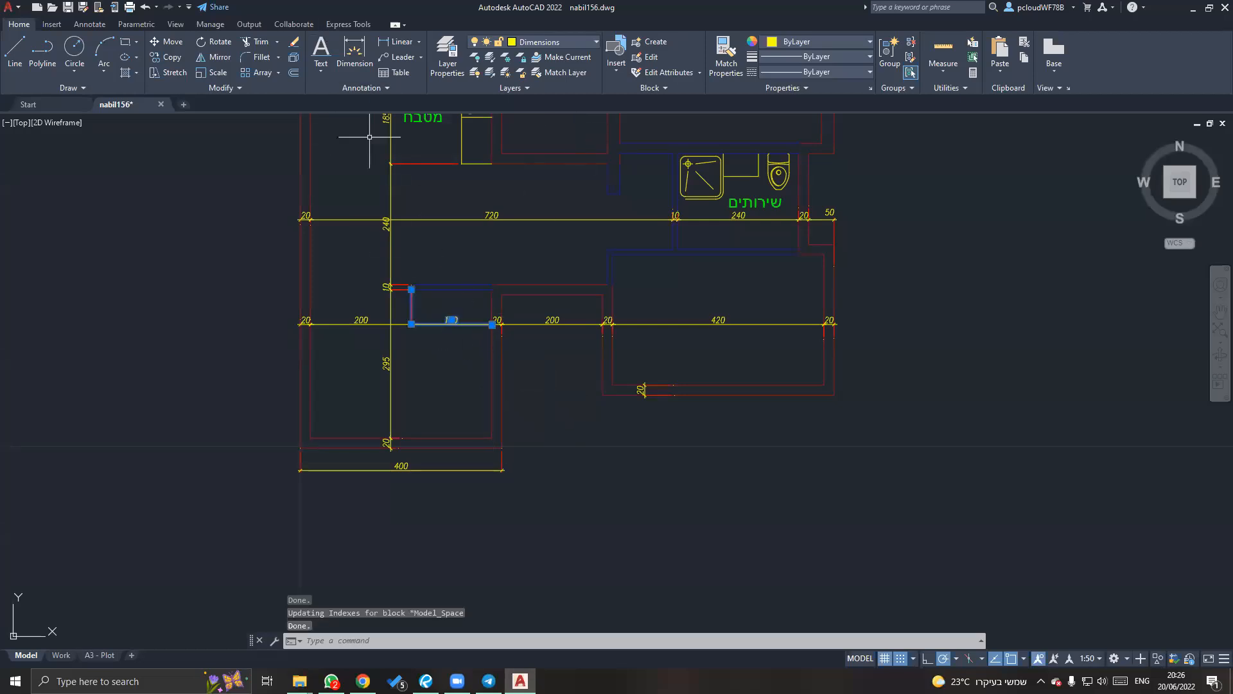
left_click(379, 88)
left_click(388, 123)
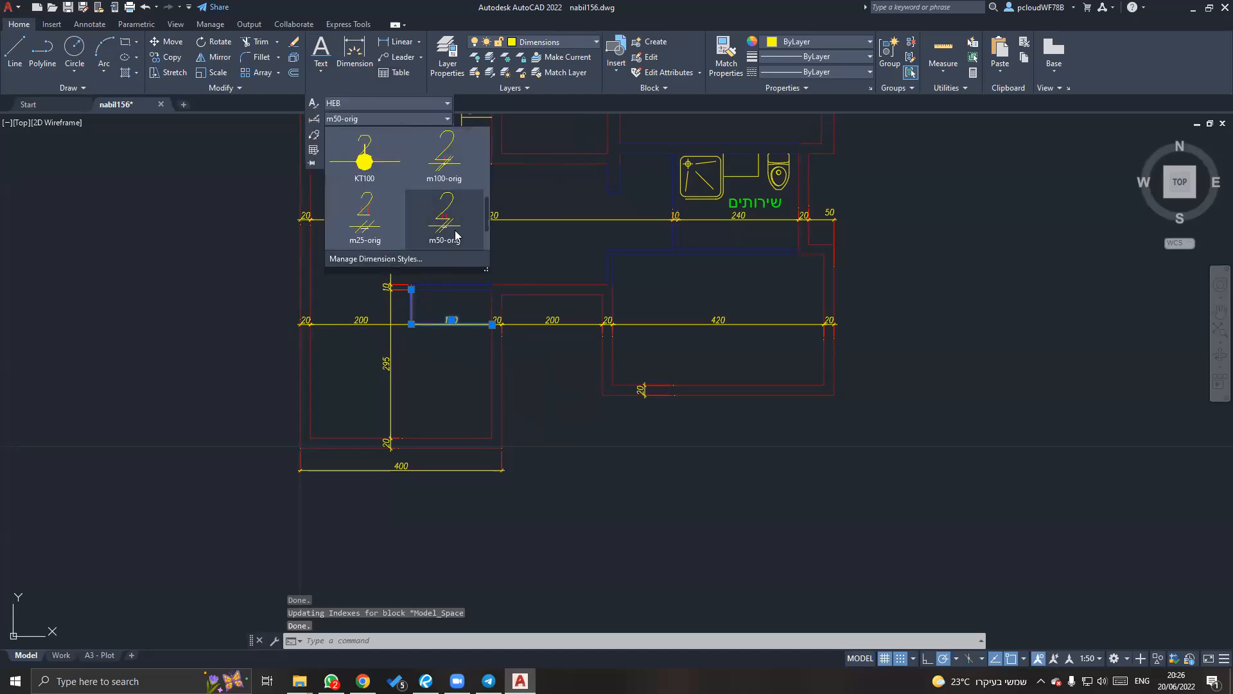
left_click(413, 260)
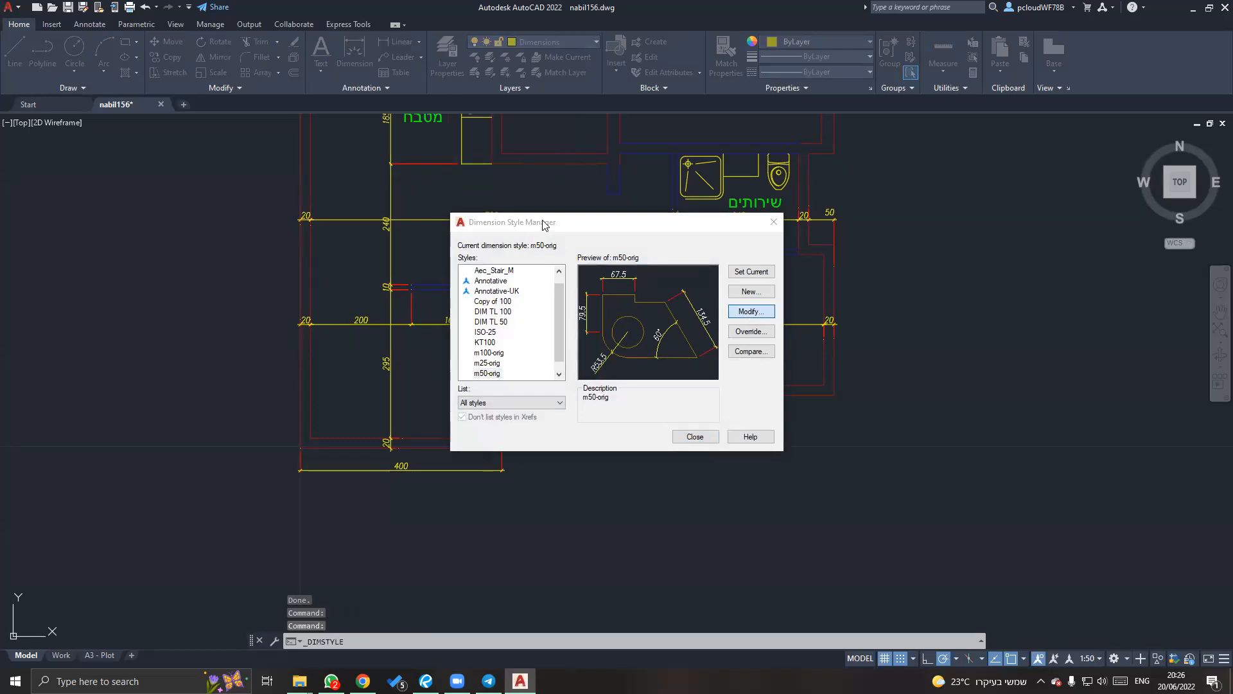
left_click(751, 311)
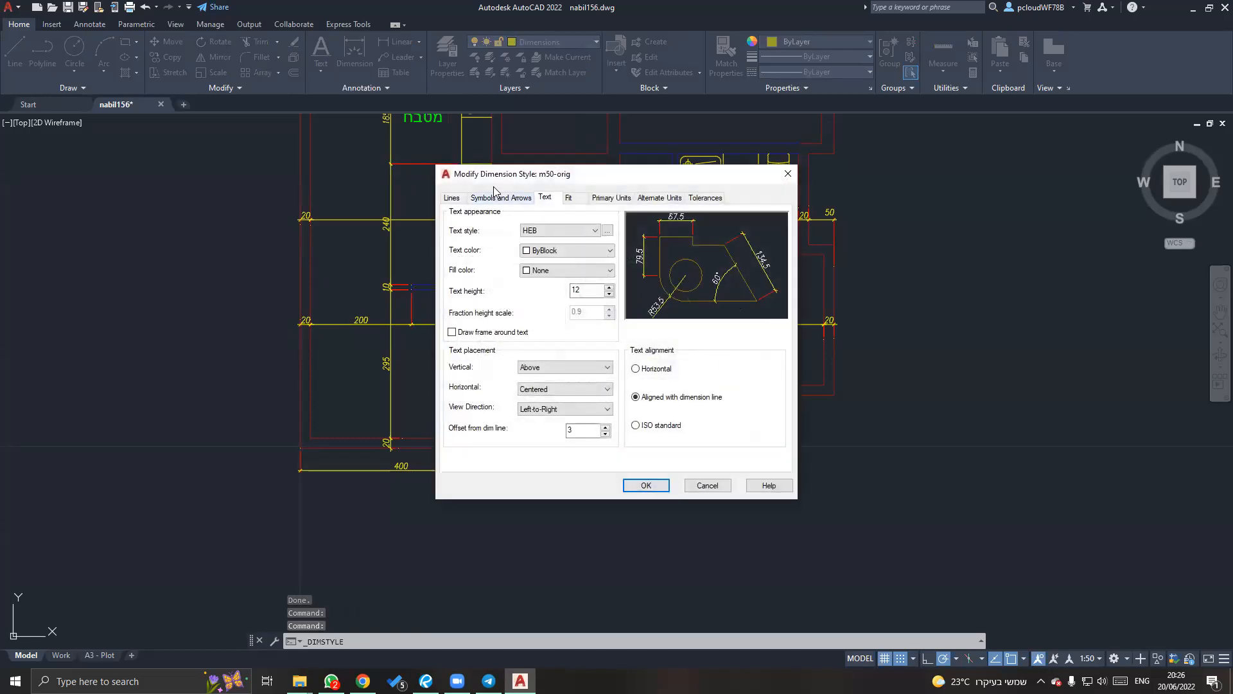
left_click(655, 370)
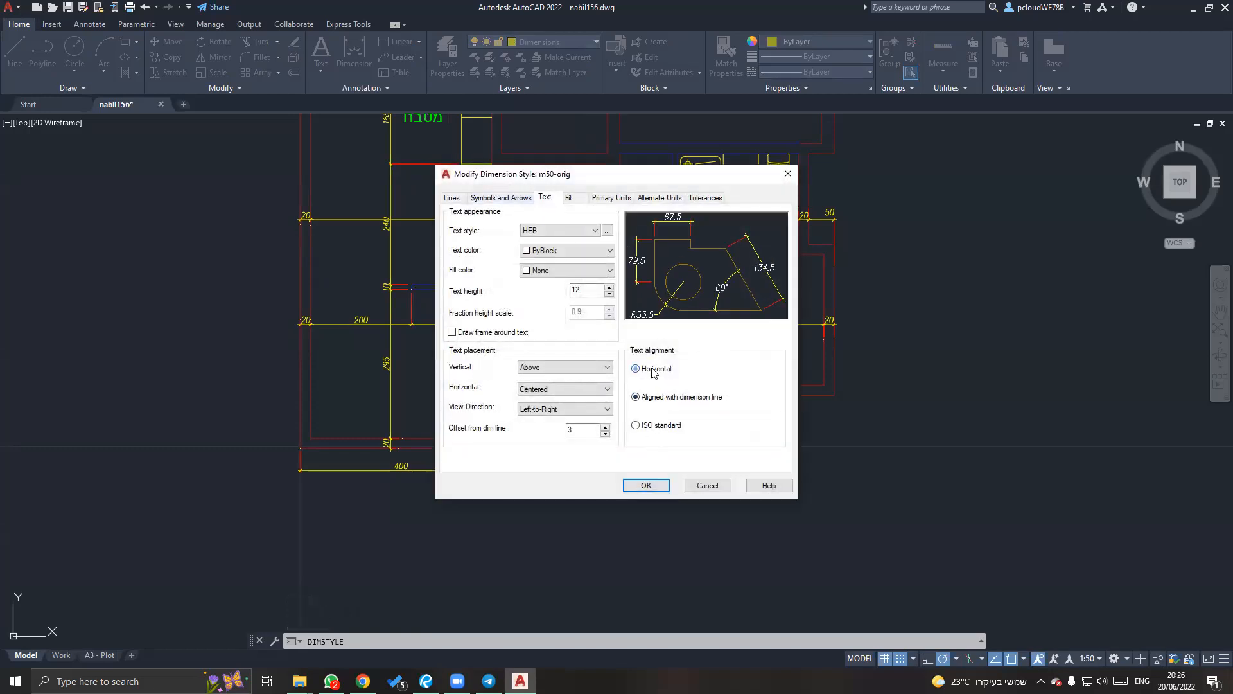
left_click(668, 401)
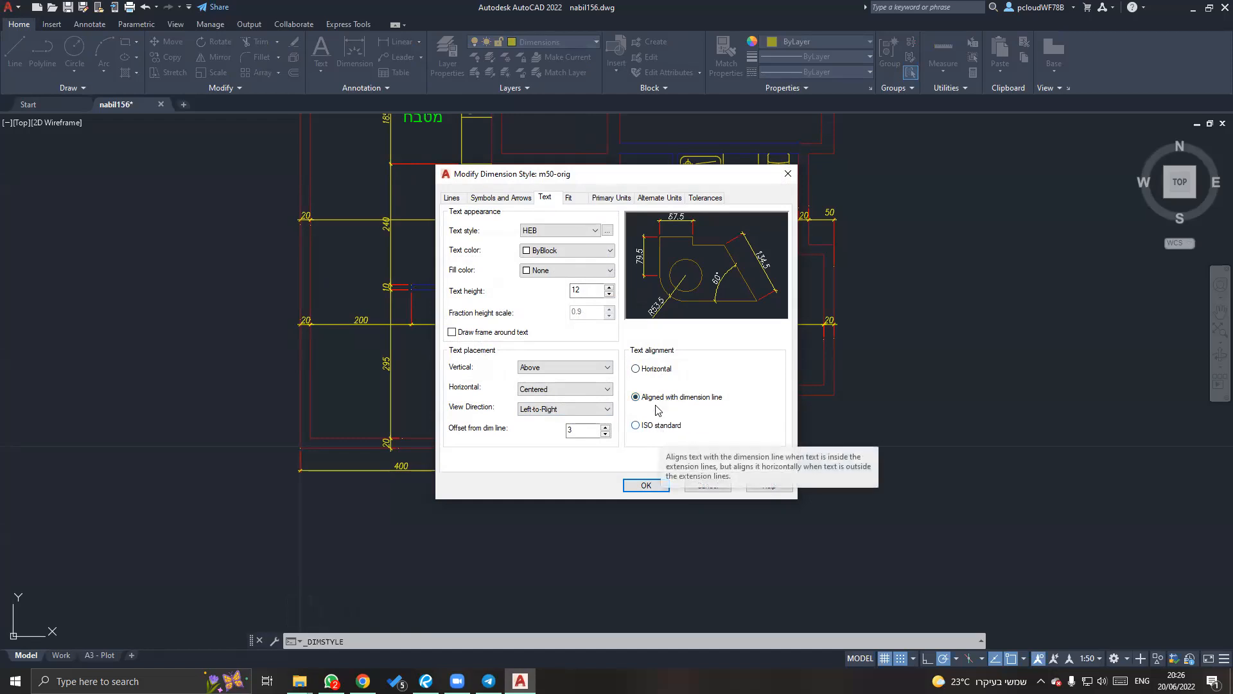
left_click(656, 371)
left_click(655, 485)
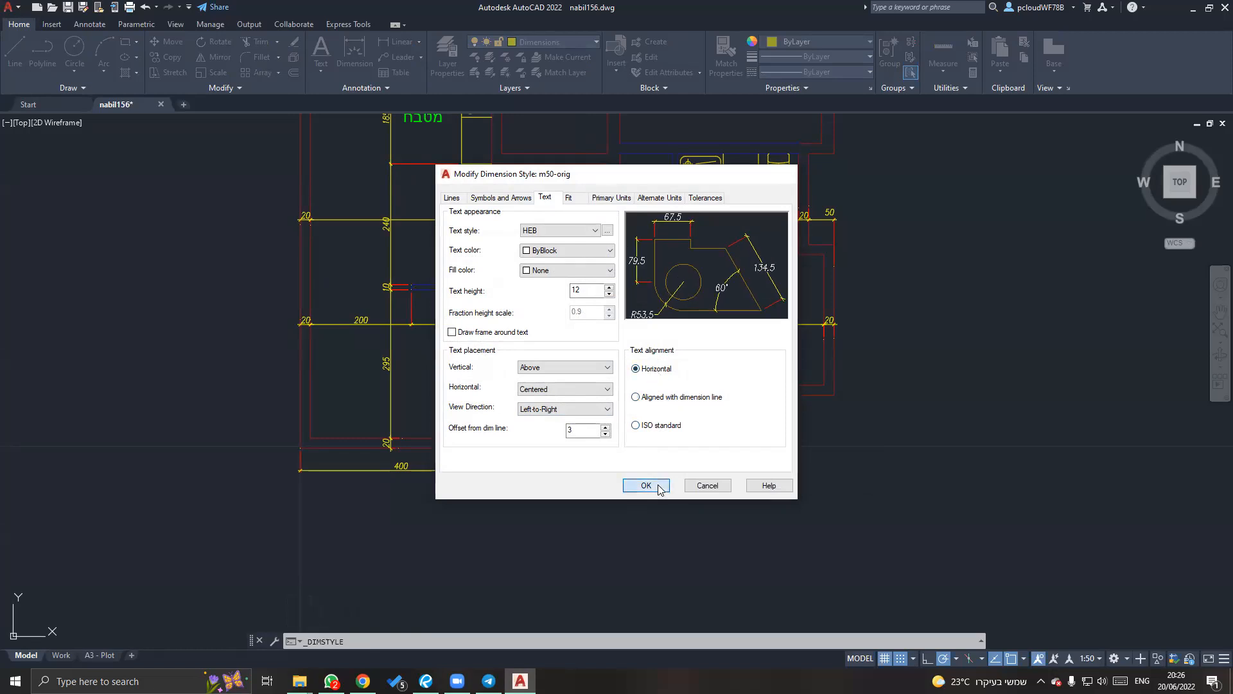
left_click(711, 442)
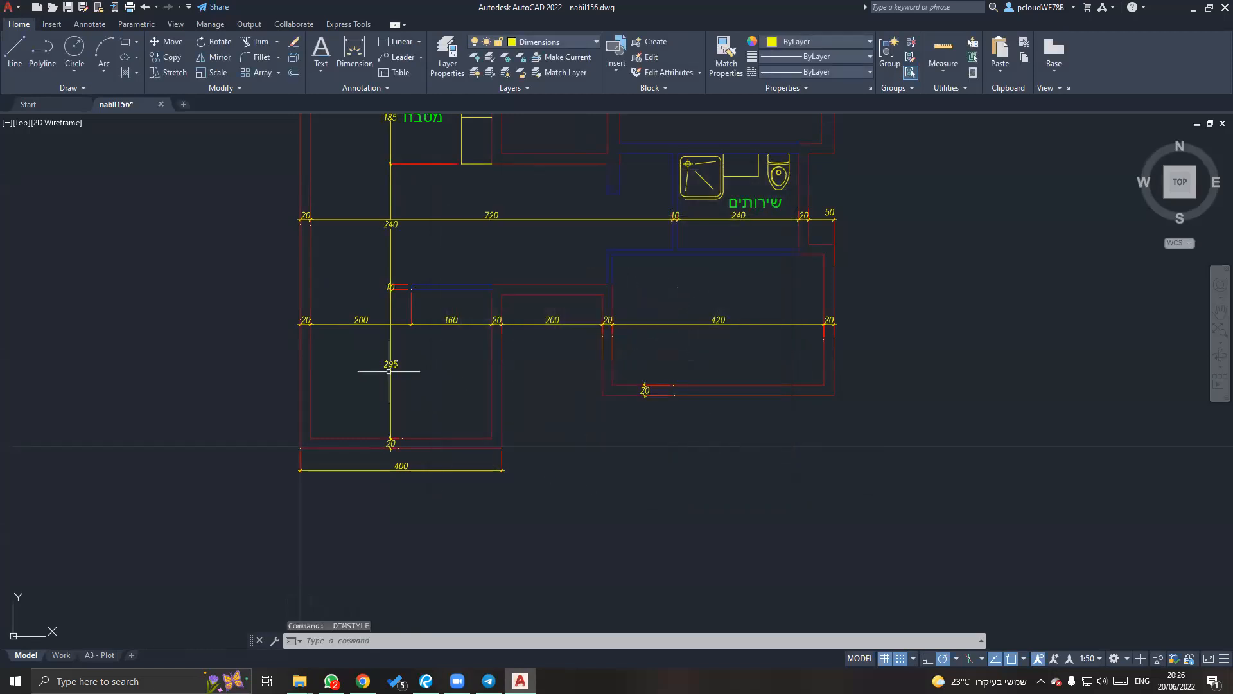
Change the text alignment of the m50-orig dimension style to ISO standard and close the style manager.
mouse_move(413, 364)
middle_mouse_down()
mouse_move(469, 367)
mouse_move(484, 399)
mouse_move(550, 345)
mouse_move(548, 393)
middle_mouse_up()
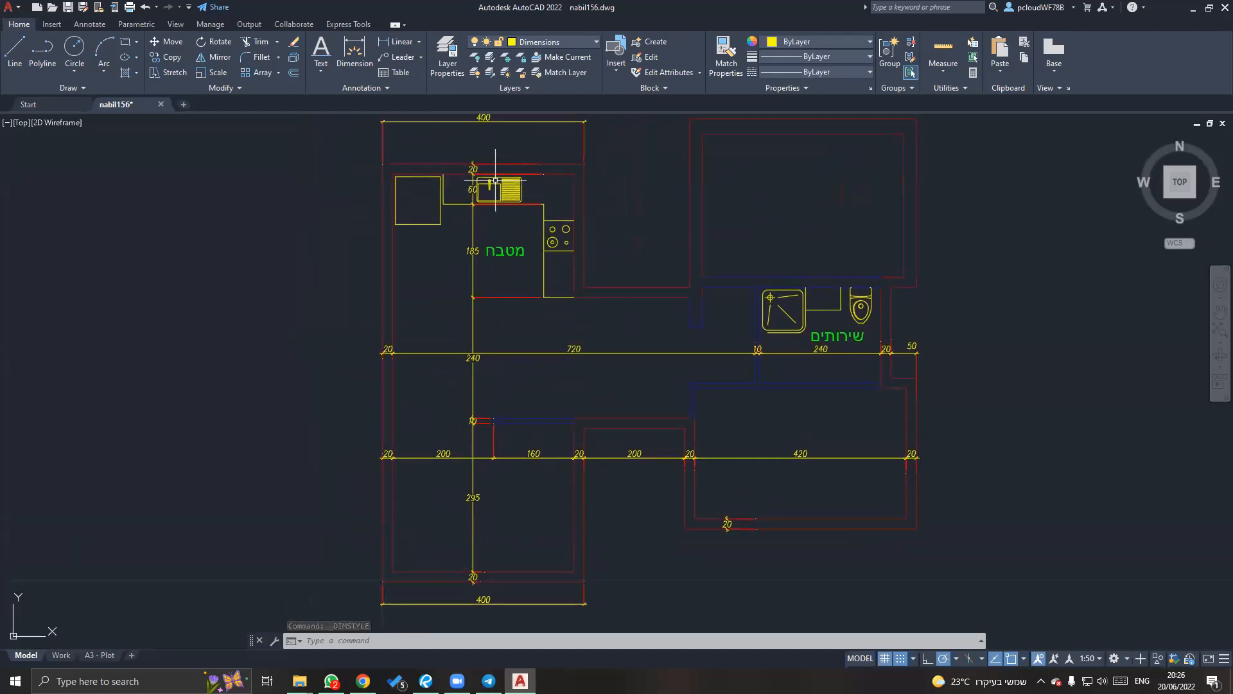
left_click(340, 87)
left_click(396, 119)
left_click(450, 258)
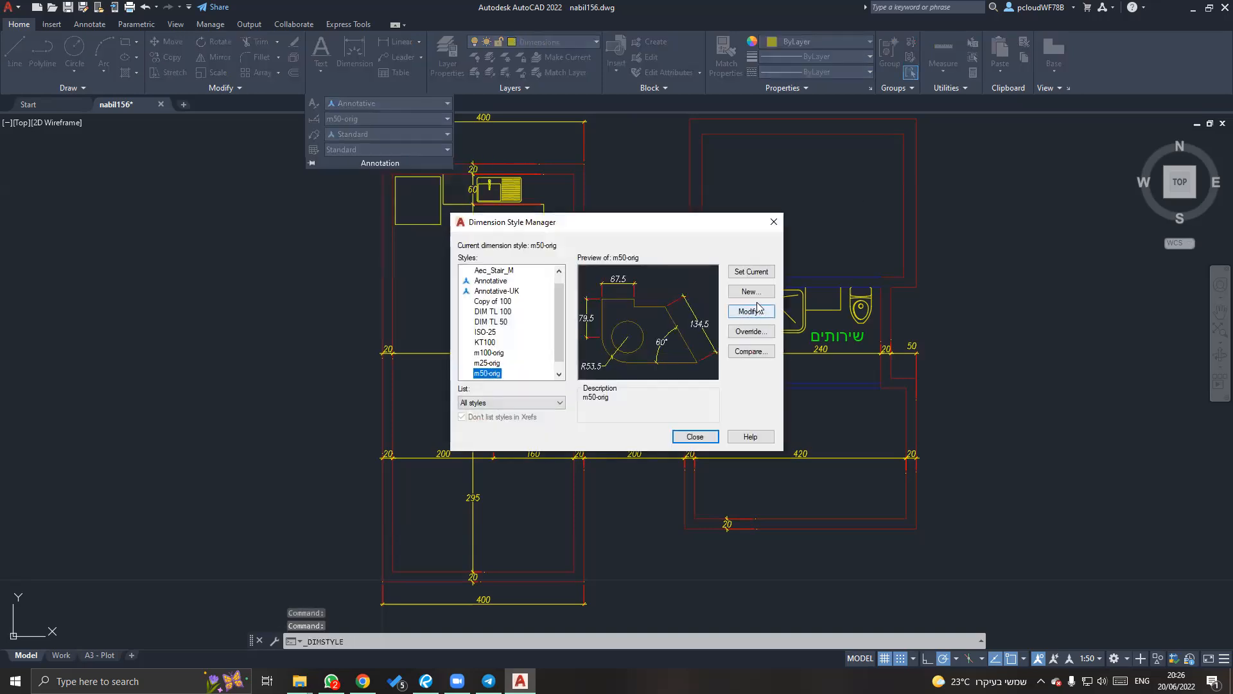
left_click(751, 311)
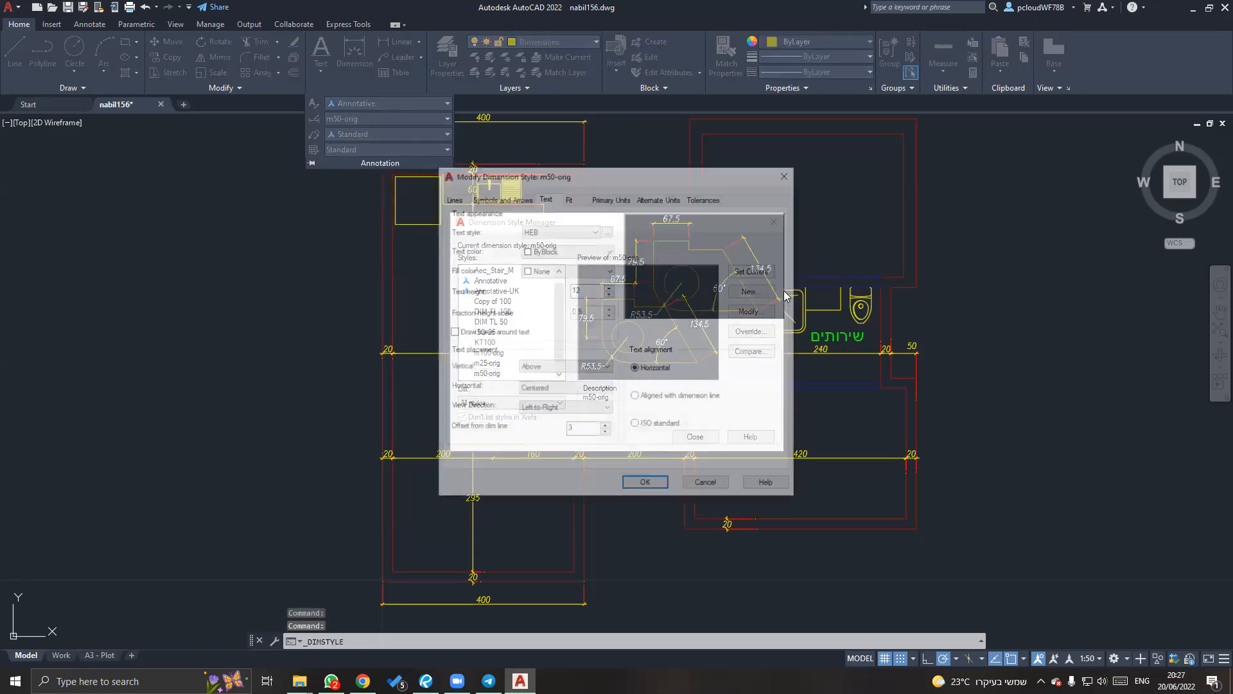
left_click(652, 426)
left_click(646, 486)
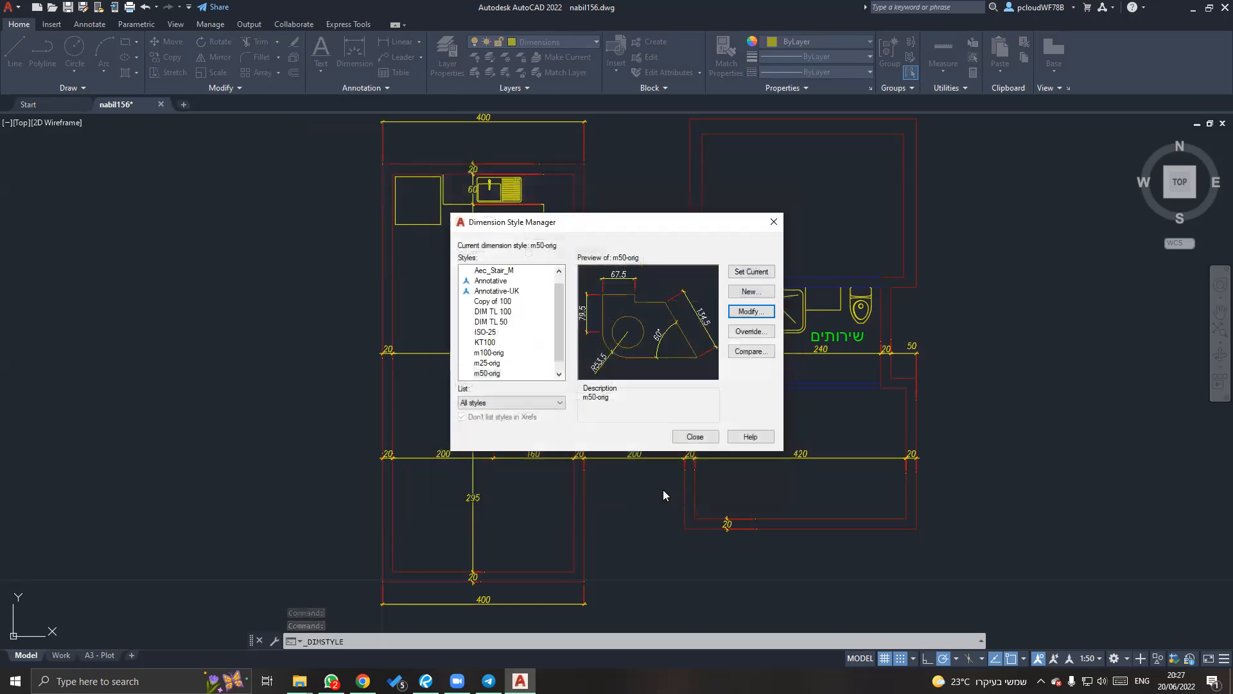
left_click(696, 435)
Undo the ISO standard and Horizontal text alignment changes made to the m50-orig dimension style.
middle_click_drag(533, 490, 605, 494)
middle_click_drag(614, 451, 594, 472)
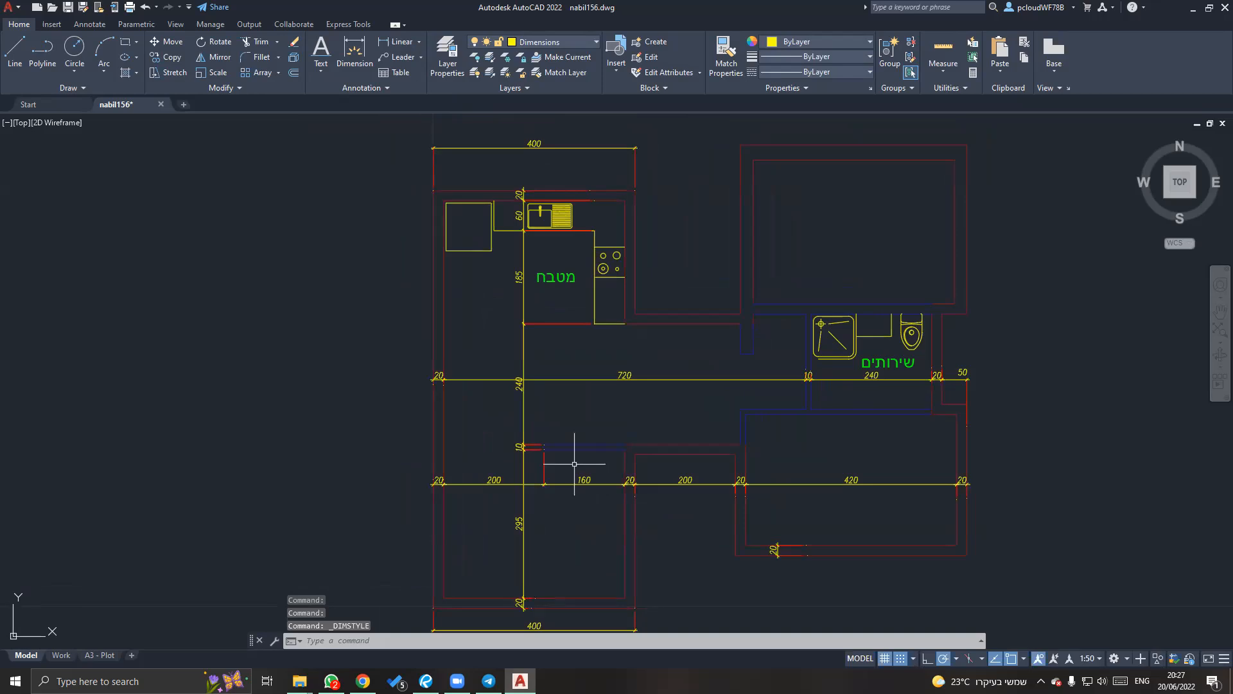
middle_click_drag(461, 295, 448, 308)
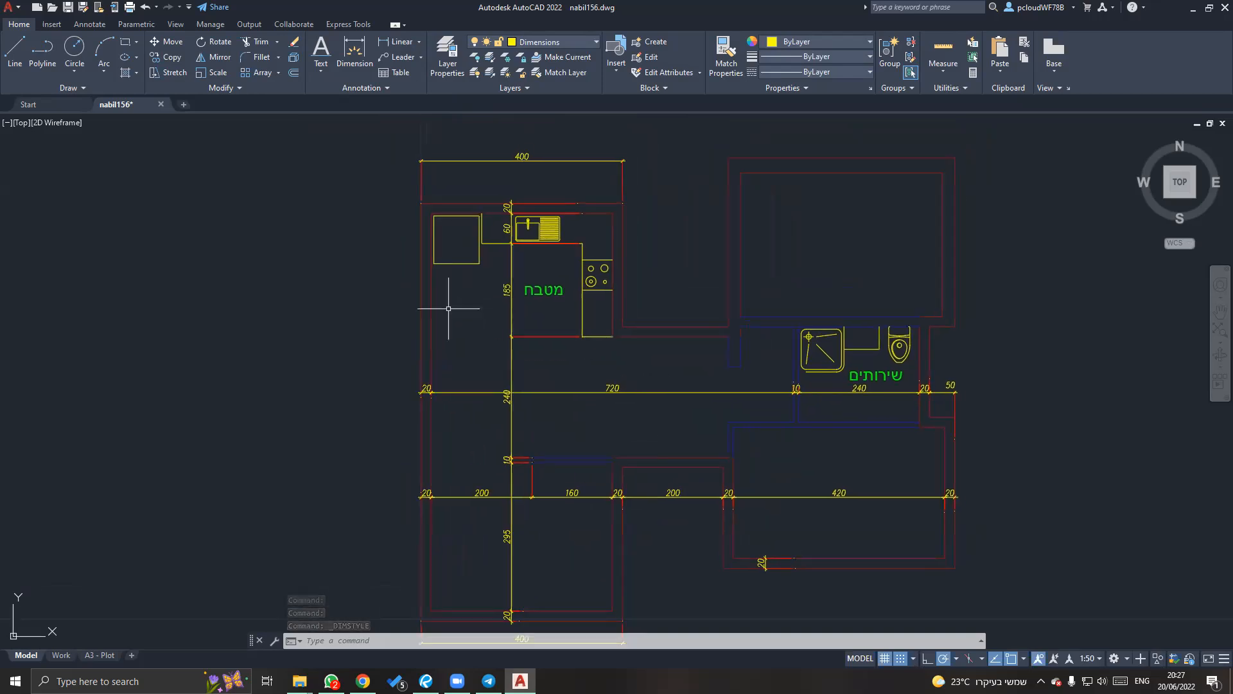
key("ctrl+z")
key("ctrl+z")
key("ctrl+z")
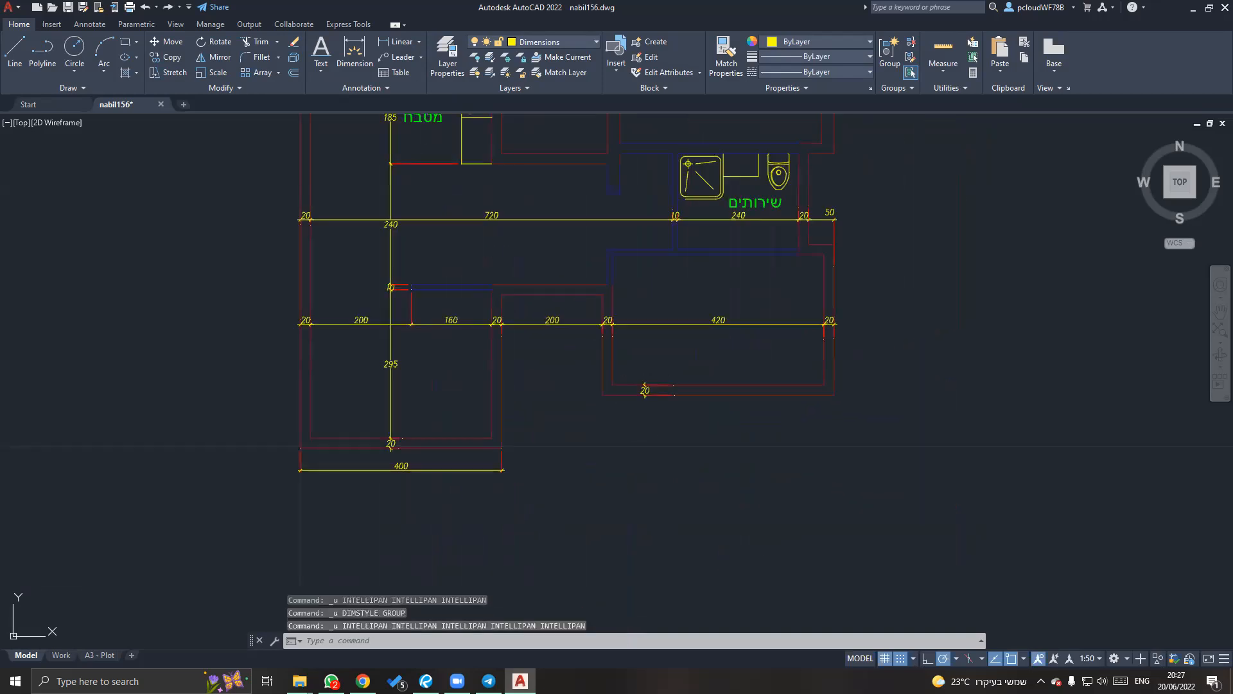
key("ctrl+z")
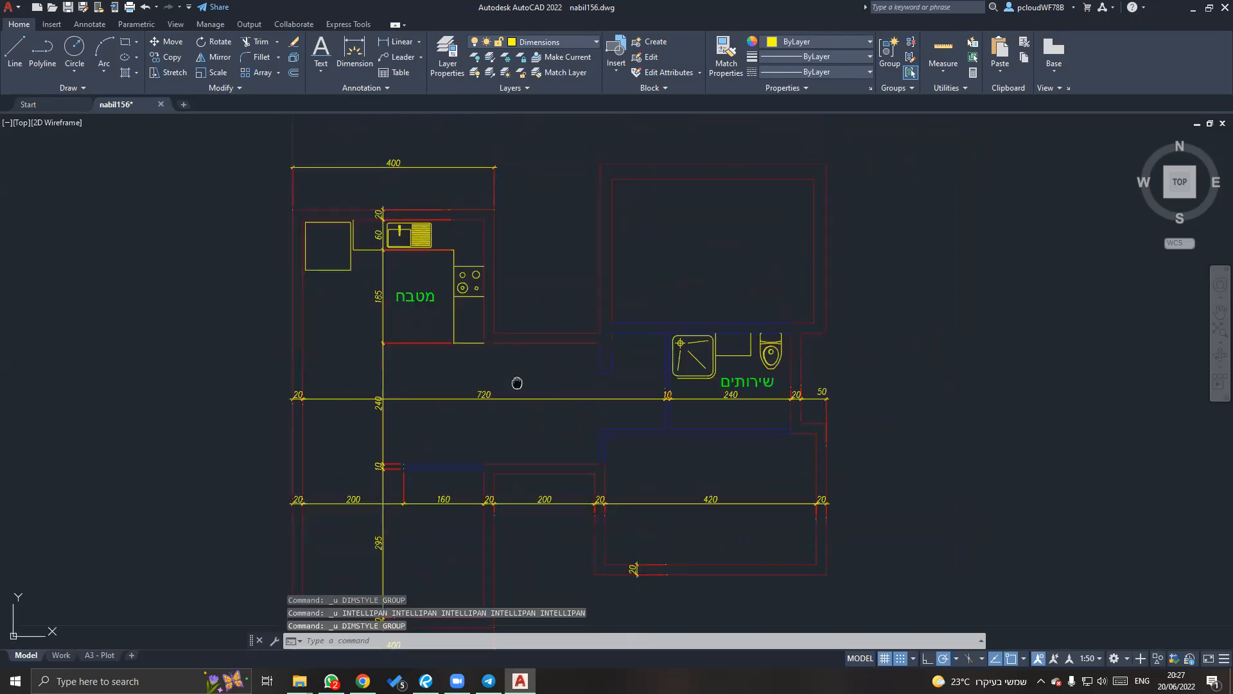
Continue the 400 dimension below the lower-left room across the recess and the full outer width of the lower-right room.
middle_click_drag(517, 383, 523, 216)
middle_click_drag(432, 201, 539, 160)
middle_click_drag(536, 223, 498, 271)
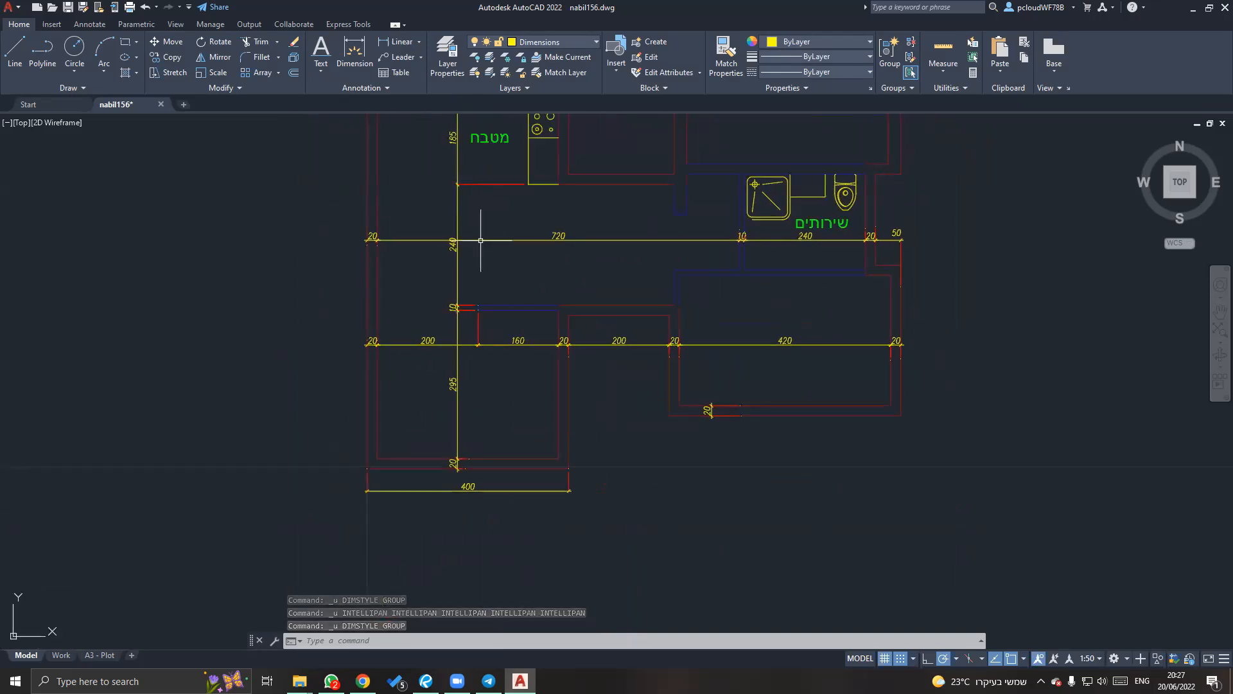
left_click(89, 23)
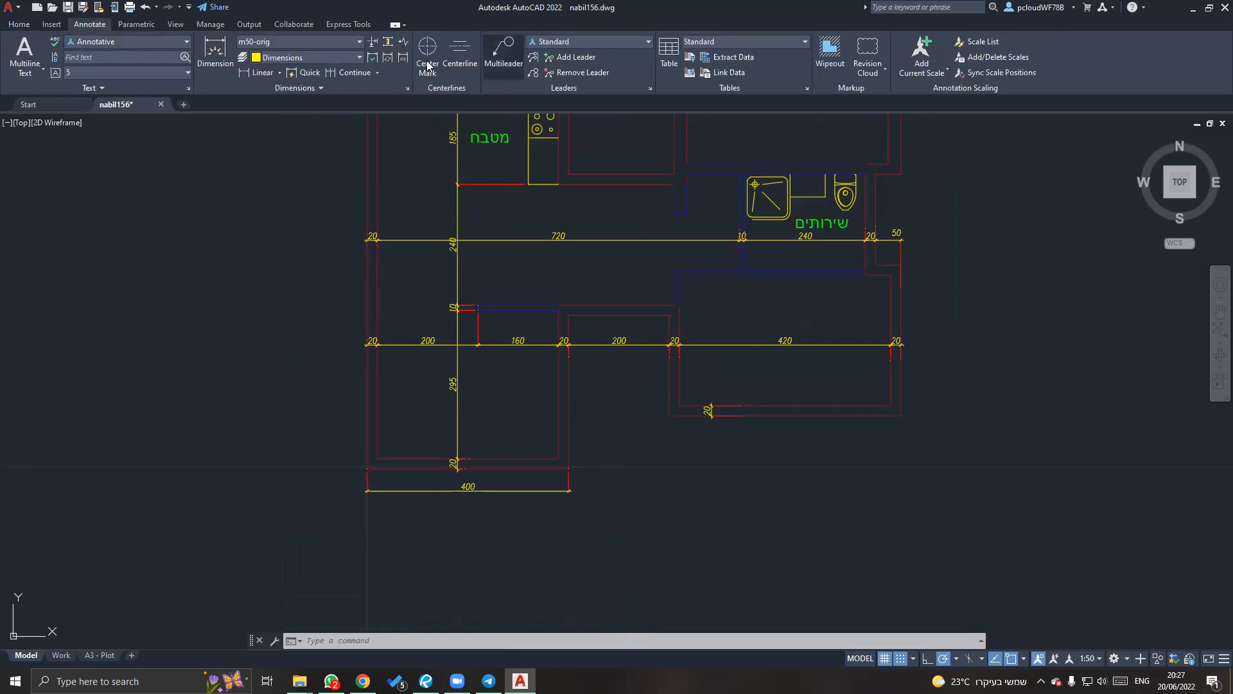
left_click(351, 72)
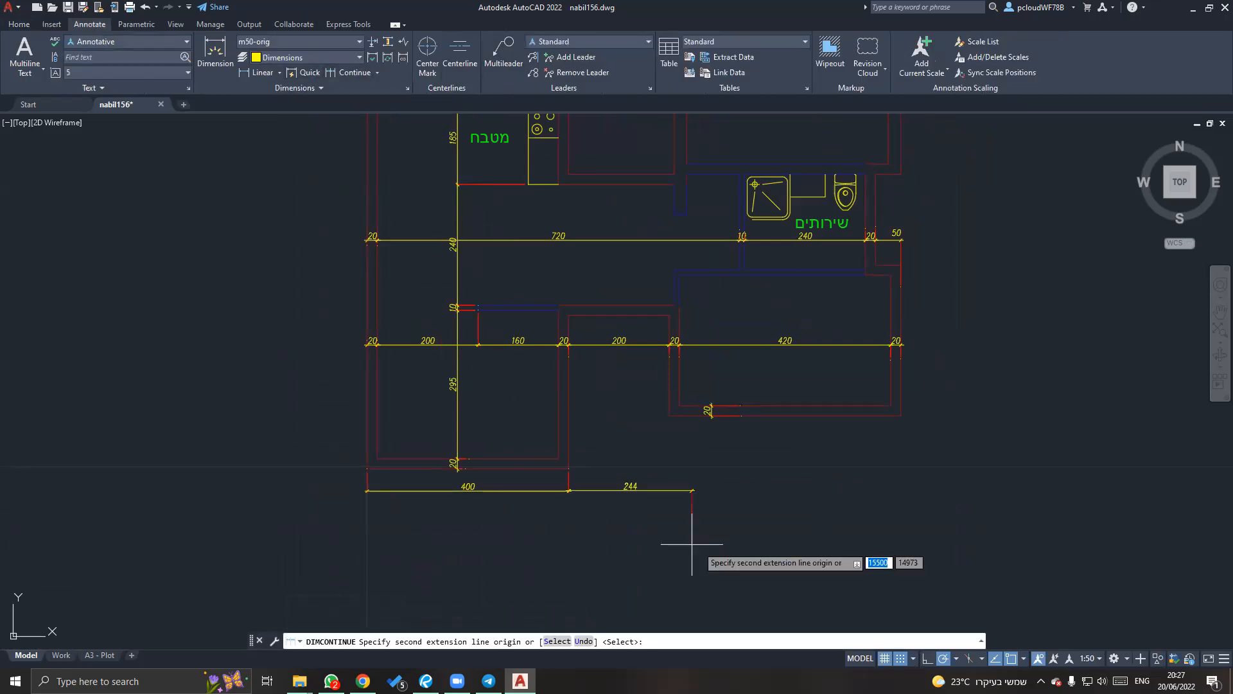
left_click(669, 416)
left_click(901, 416)
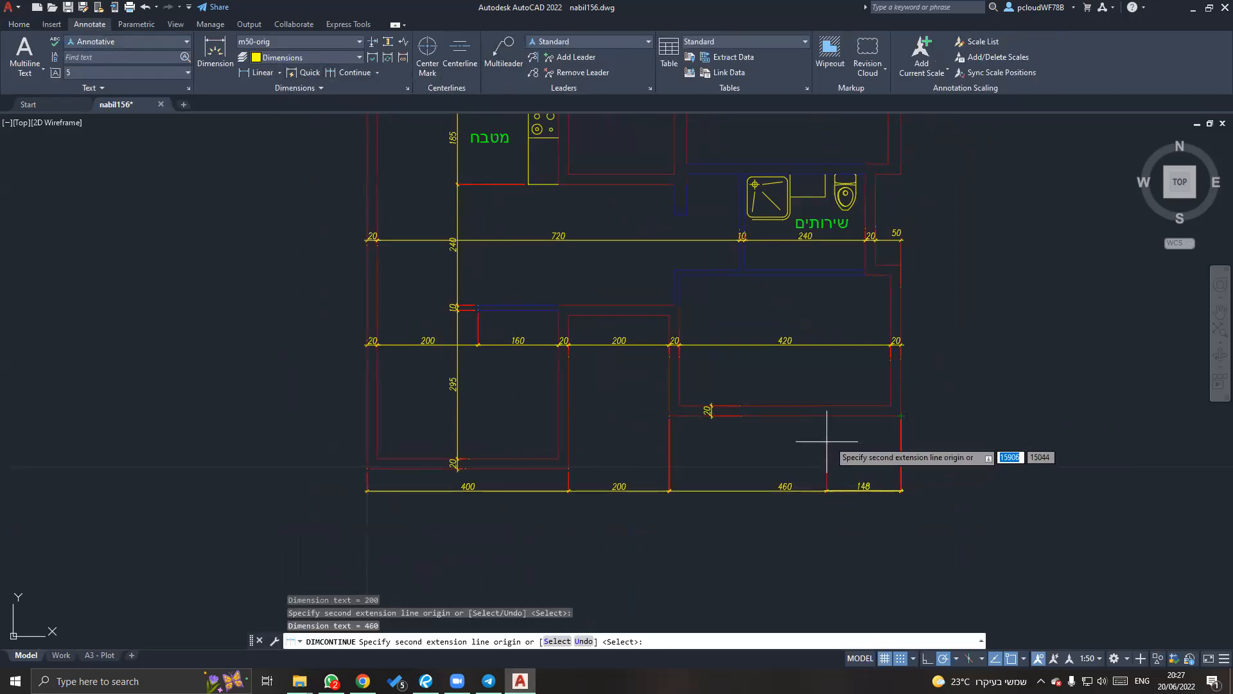
key("Escape")
scroll(748, 509, "down", 2)
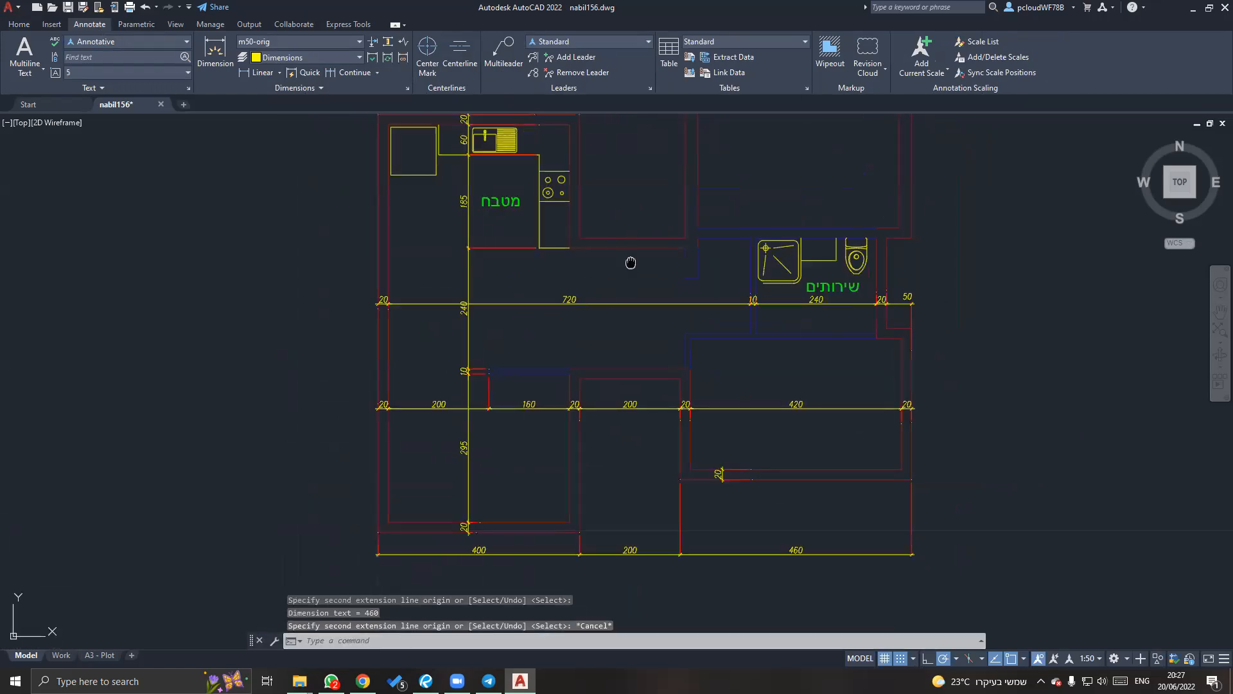
scroll(523, 385, "down", 4)
middle_click_drag(554, 383, 569, 300)
left_click(258, 72)
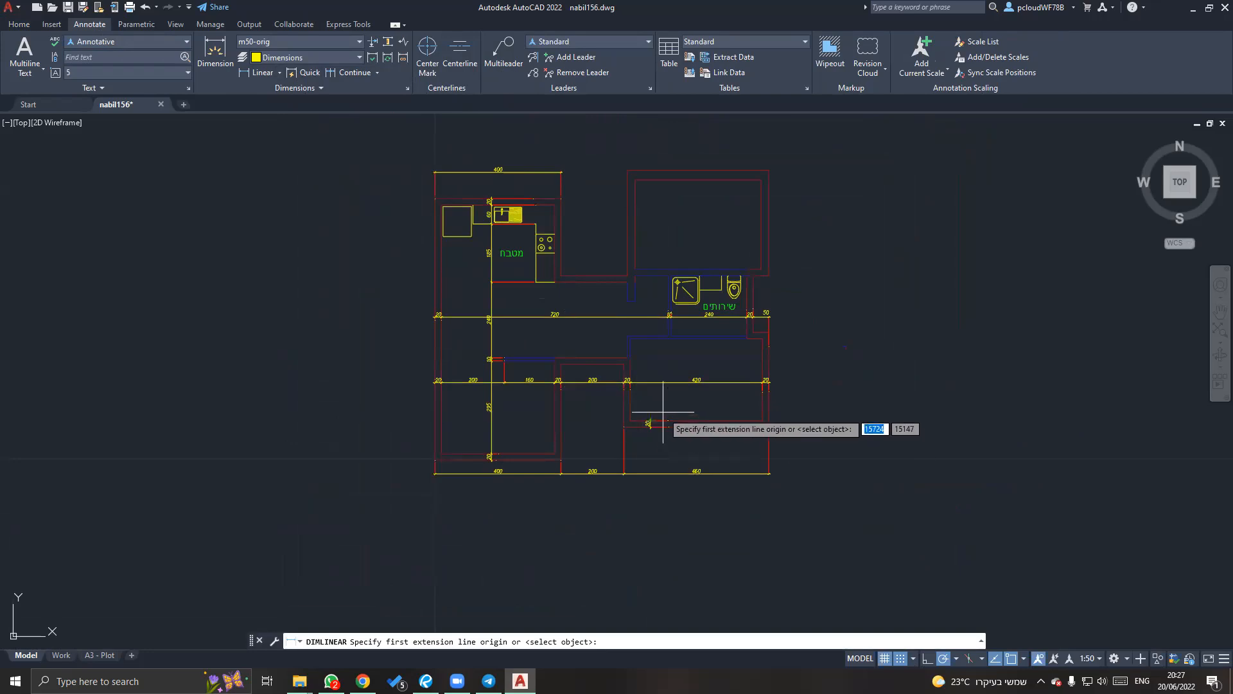
key("Escape")
Continue the vertical 20 dimension at the lower-right room's bottom wall up to both faces of the blue wall above that room.
left_click(331, 74)
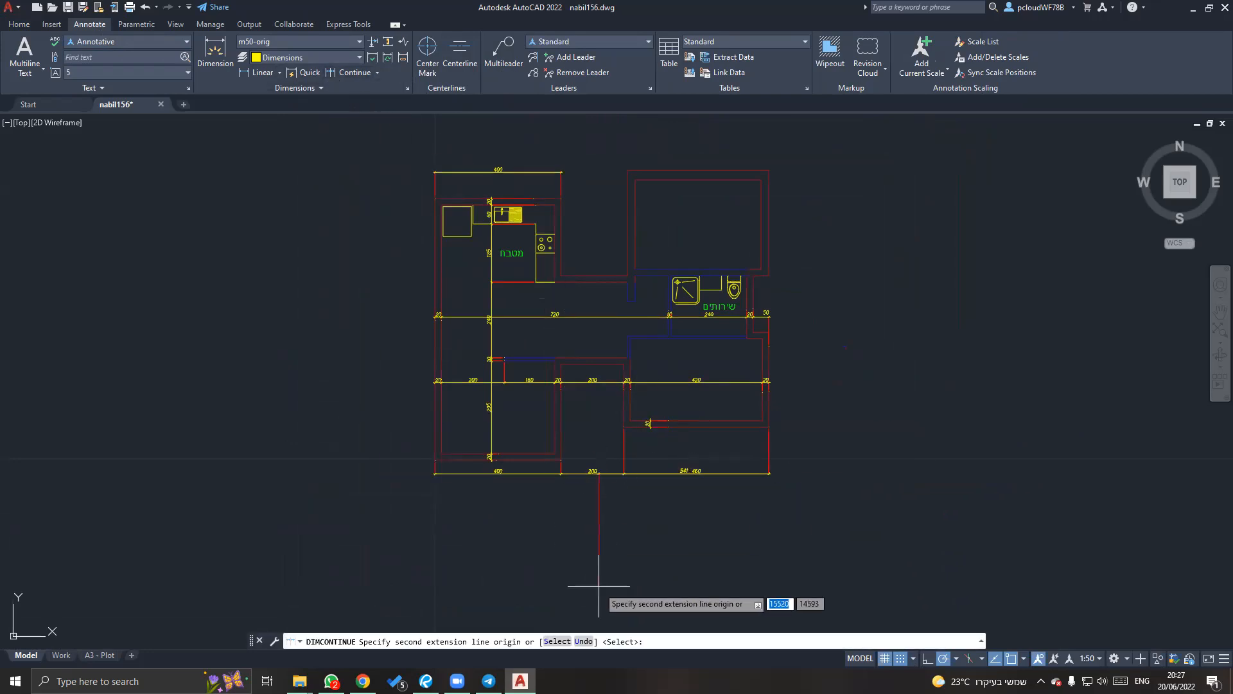
left_click(564, 637)
scroll(655, 408, "up", 4)
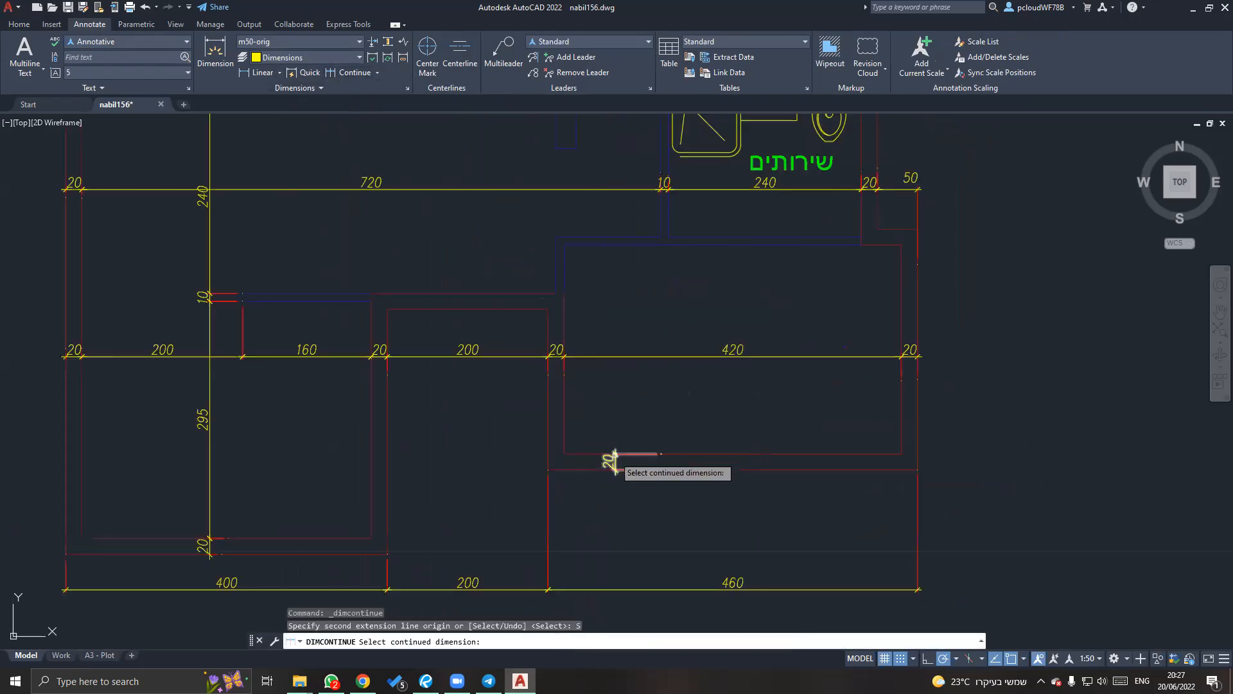
left_click(611, 460)
middle_click_drag(655, 347, 622, 478)
left_click(612, 377)
left_click(612, 369)
Extend the vertical dimension chain up to both faces of the blue wall above the bathroom and of the upper-right room's top wall.
middle_click_drag(609, 321, 598, 399)
left_click(600, 294)
left_click(607, 278)
middle_click_drag(633, 217, 609, 487)
left_click(613, 318)
left_click(604, 294)
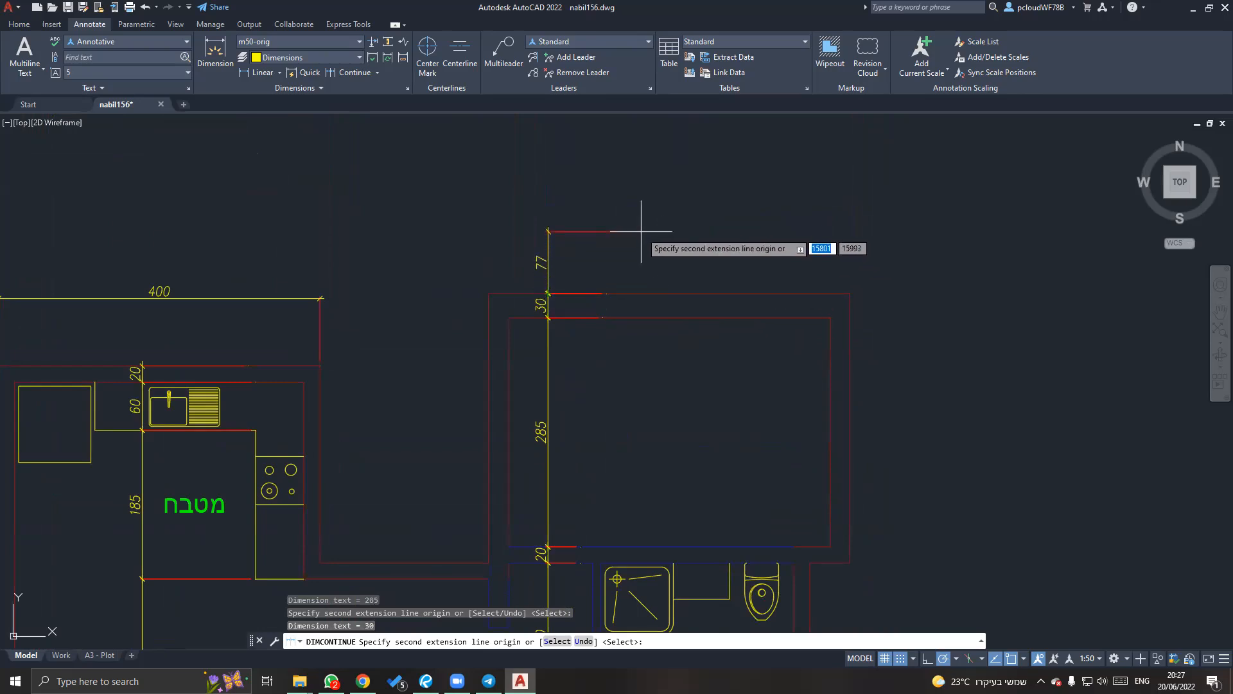
key("Escape")
scroll(706, 328, "down", 2)
middle_click_drag(692, 364, 787, 205)
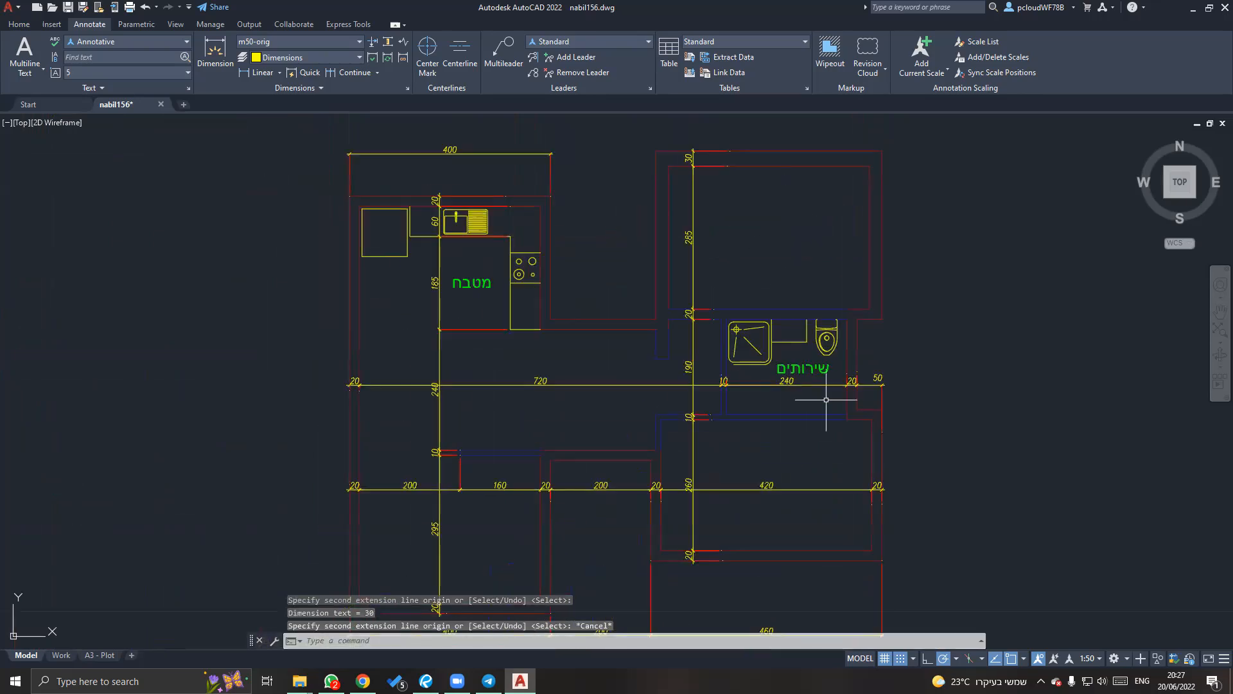
middle_click_drag(815, 385, 816, 317)
scroll(835, 331, "down", 1)
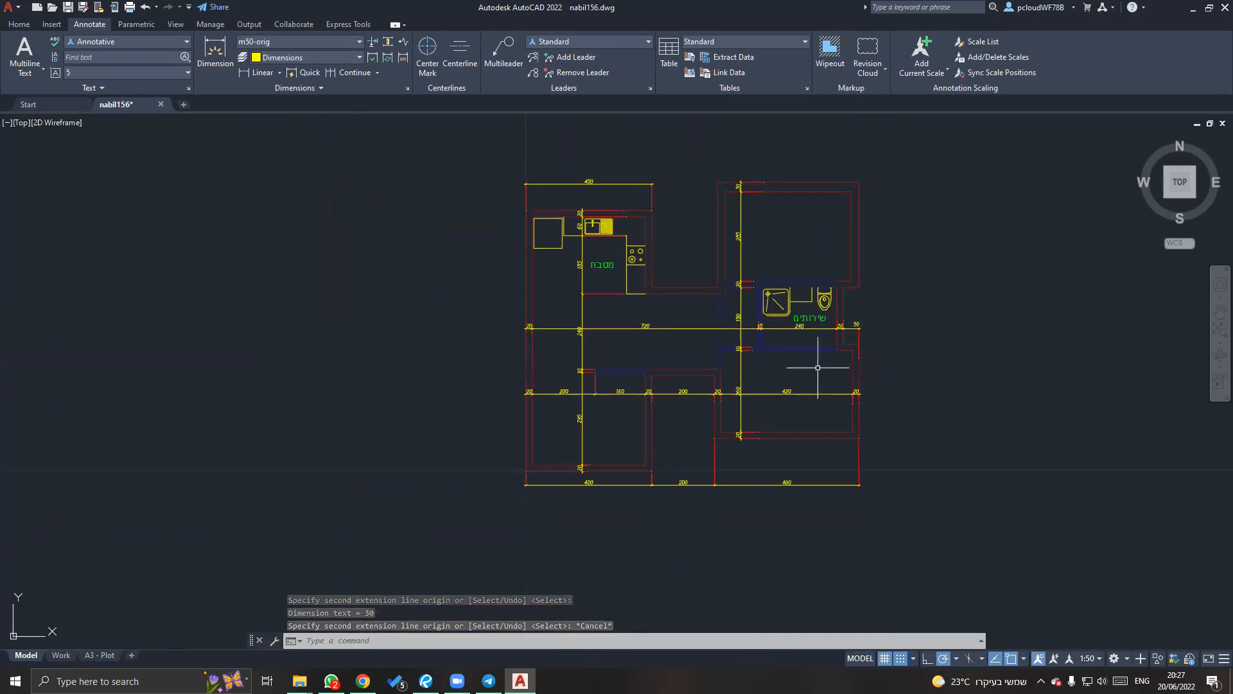
Try HIDDEN2 as the current linetype and return it to ByLayer.
scroll(797, 350, "up", 1)
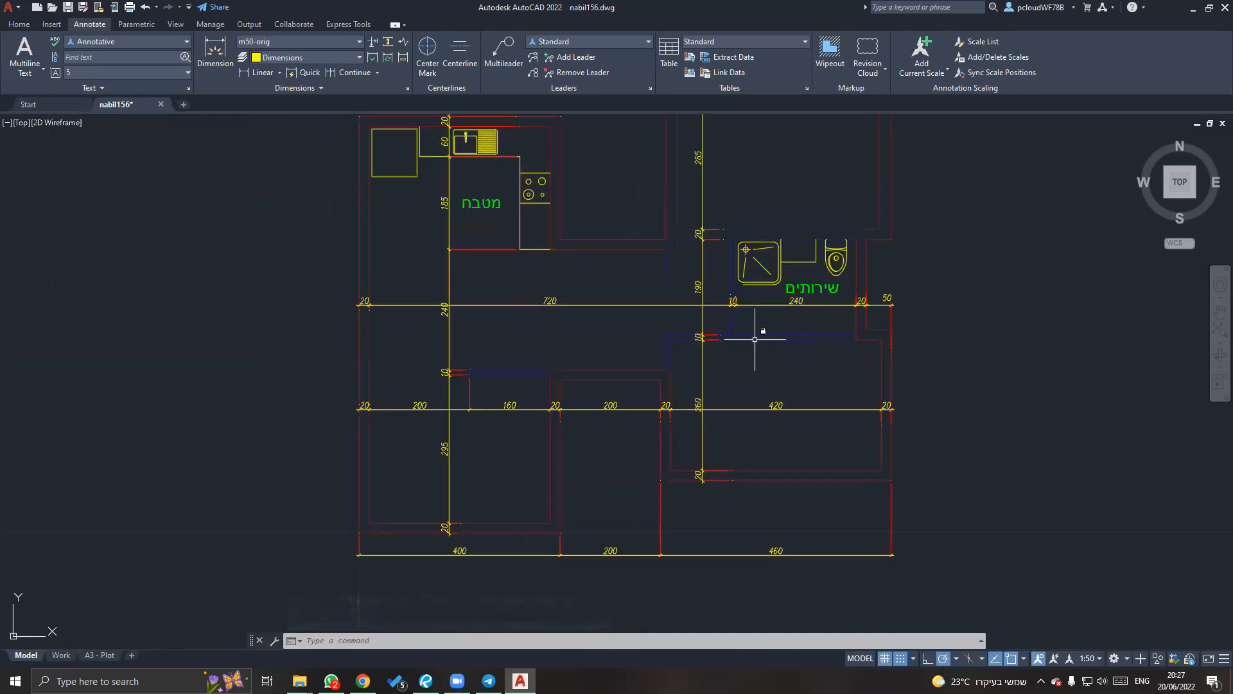
left_click(14, 25)
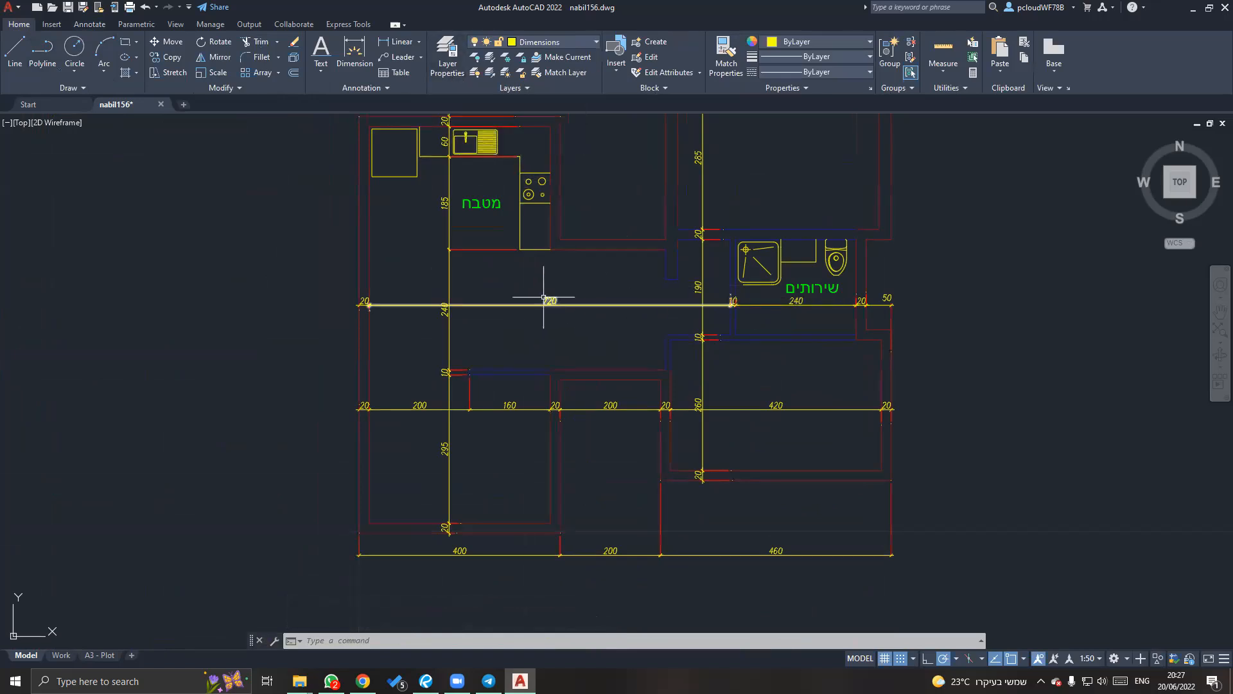
middle_click_drag(571, 276, 565, 304)
left_click(809, 72)
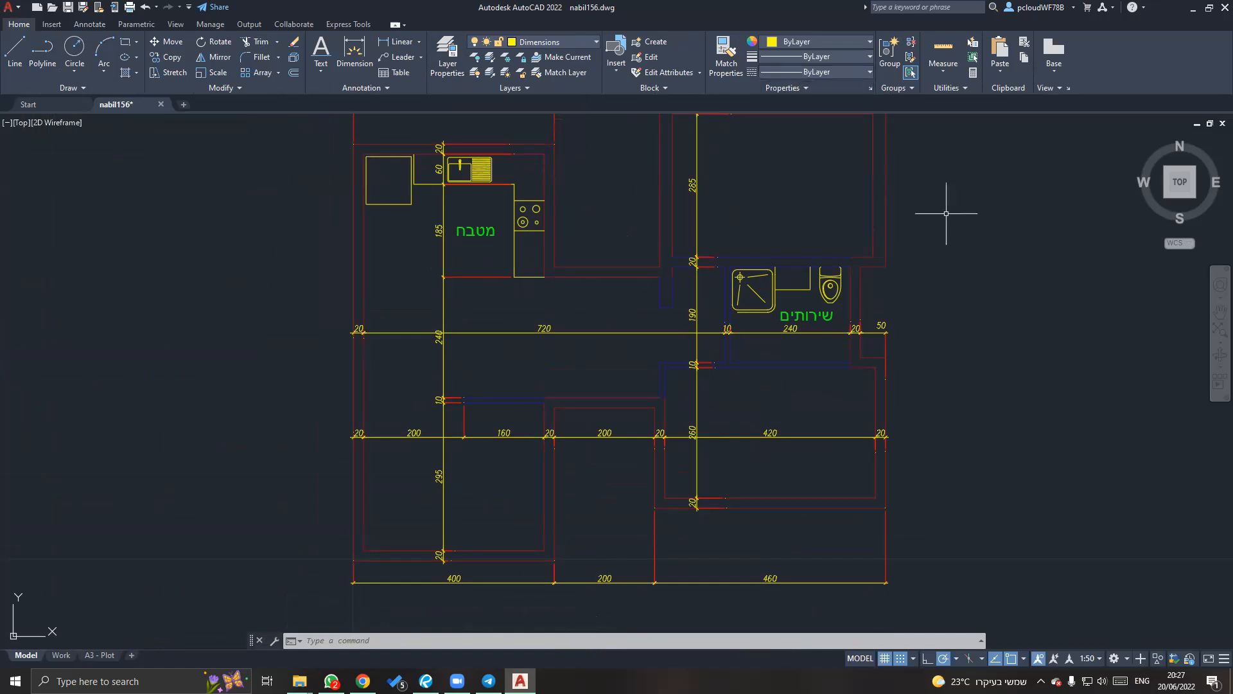
left_click(818, 72)
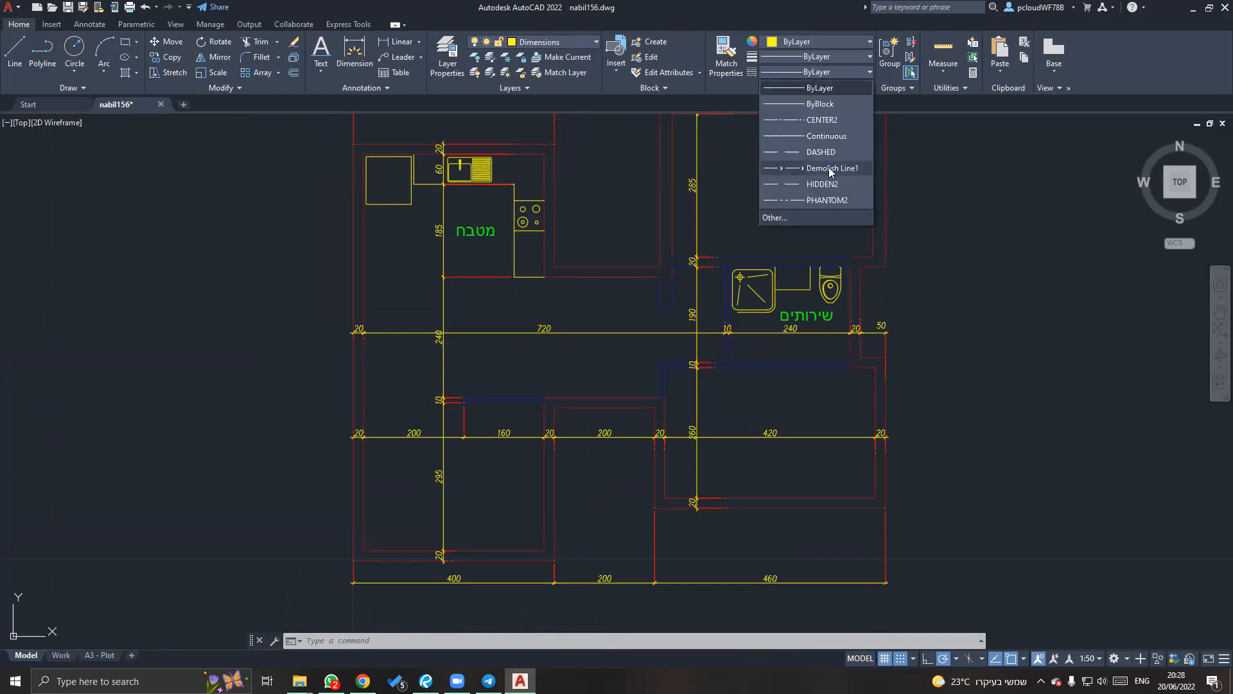
left_click(825, 184)
middle_click_drag(764, 291, 778, 231)
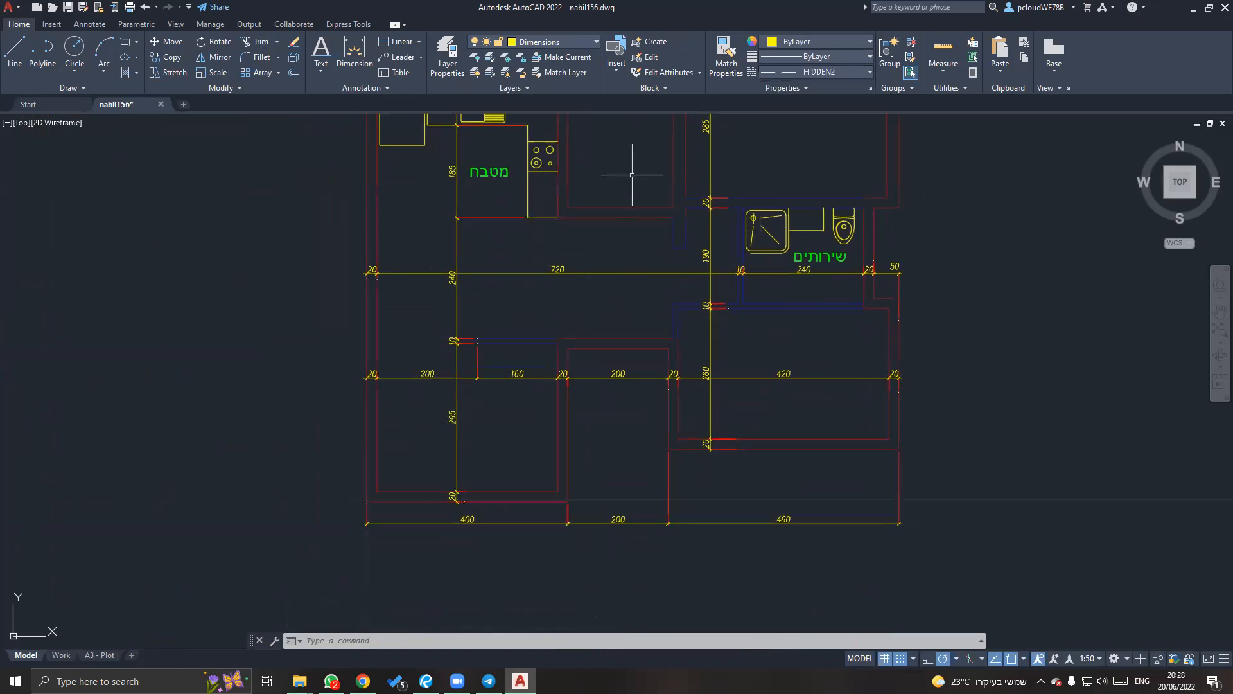
left_click(835, 69)
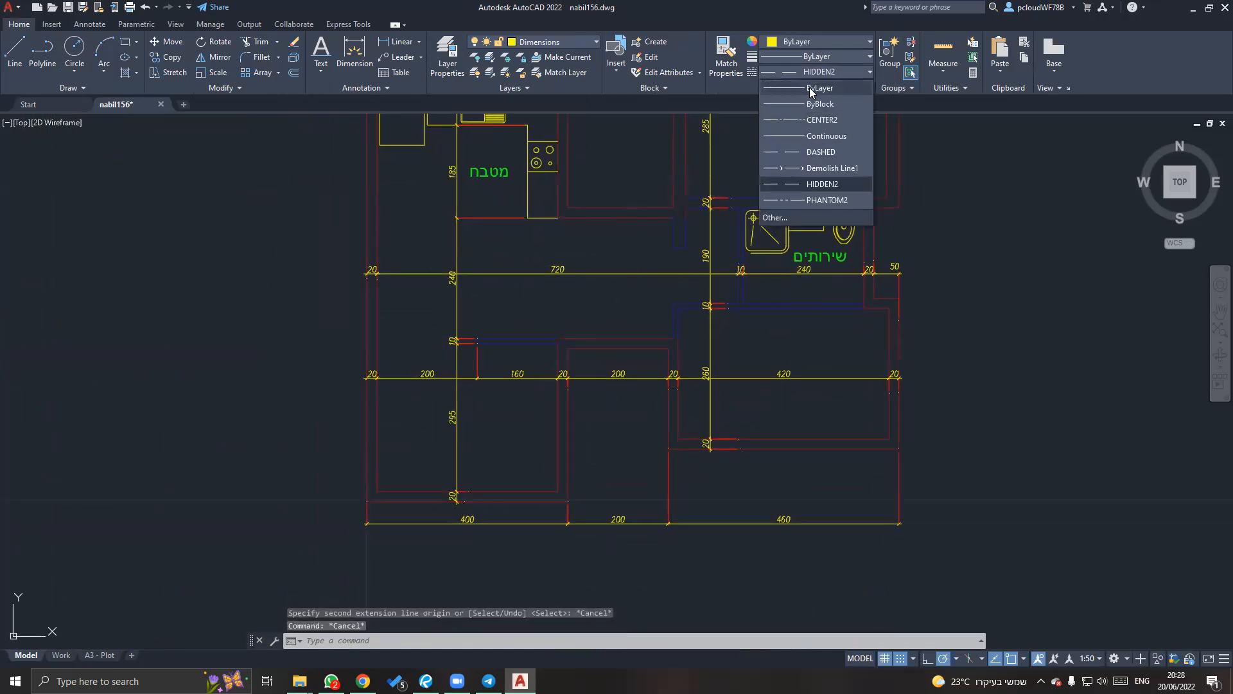
left_click(811, 88)
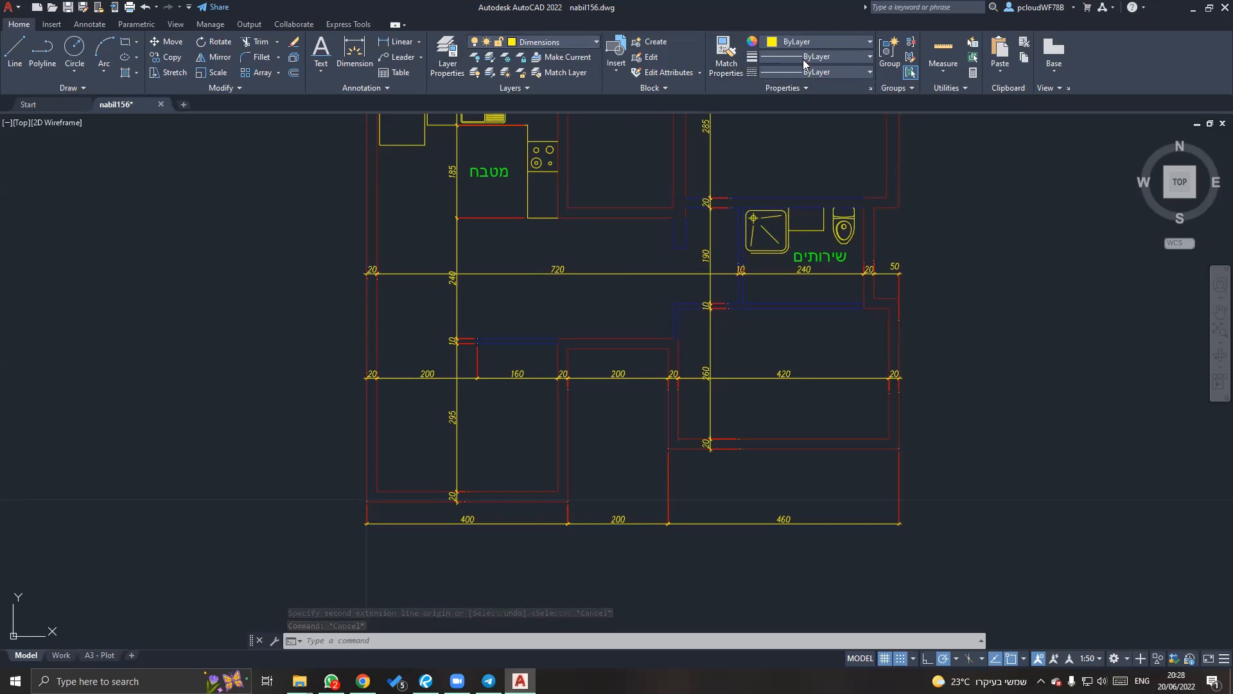
Create a new layer named Hidden, based on the VAT DUNG TV layer.
left_click(448, 55)
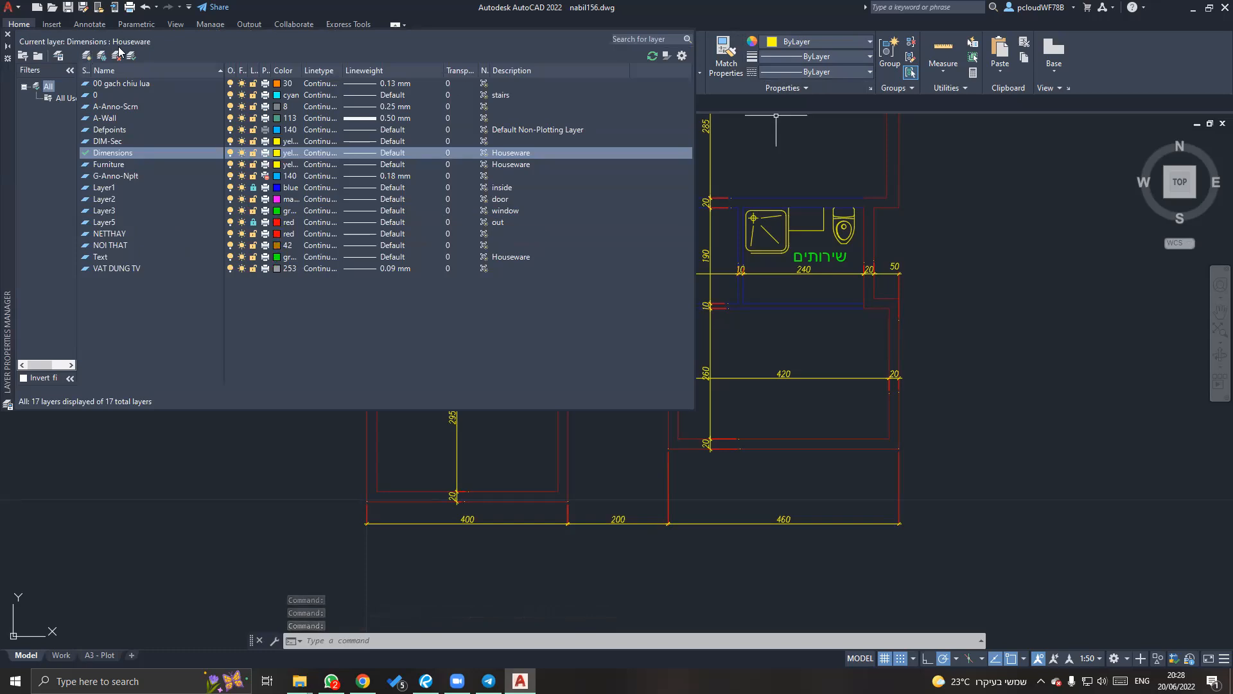
mouse_move(9, 121)
left_mouse_down()
mouse_move(140, 160)
mouse_move(285, 172)
left_mouse_up()
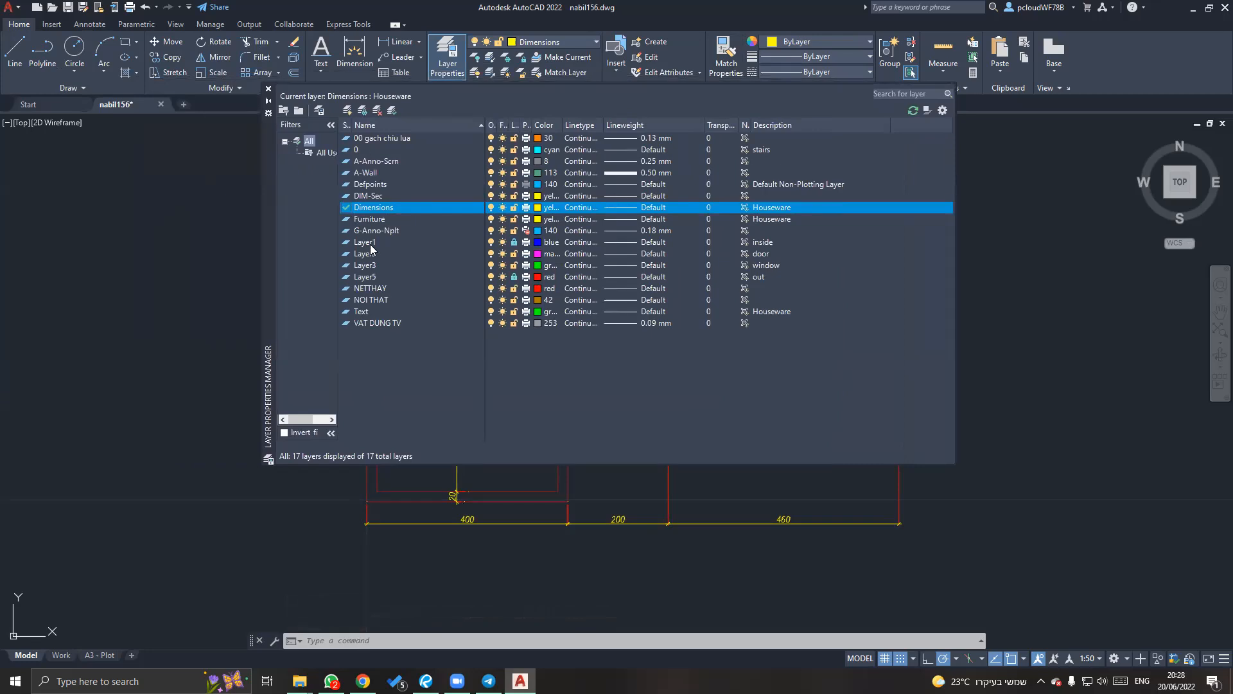
left_click(375, 322)
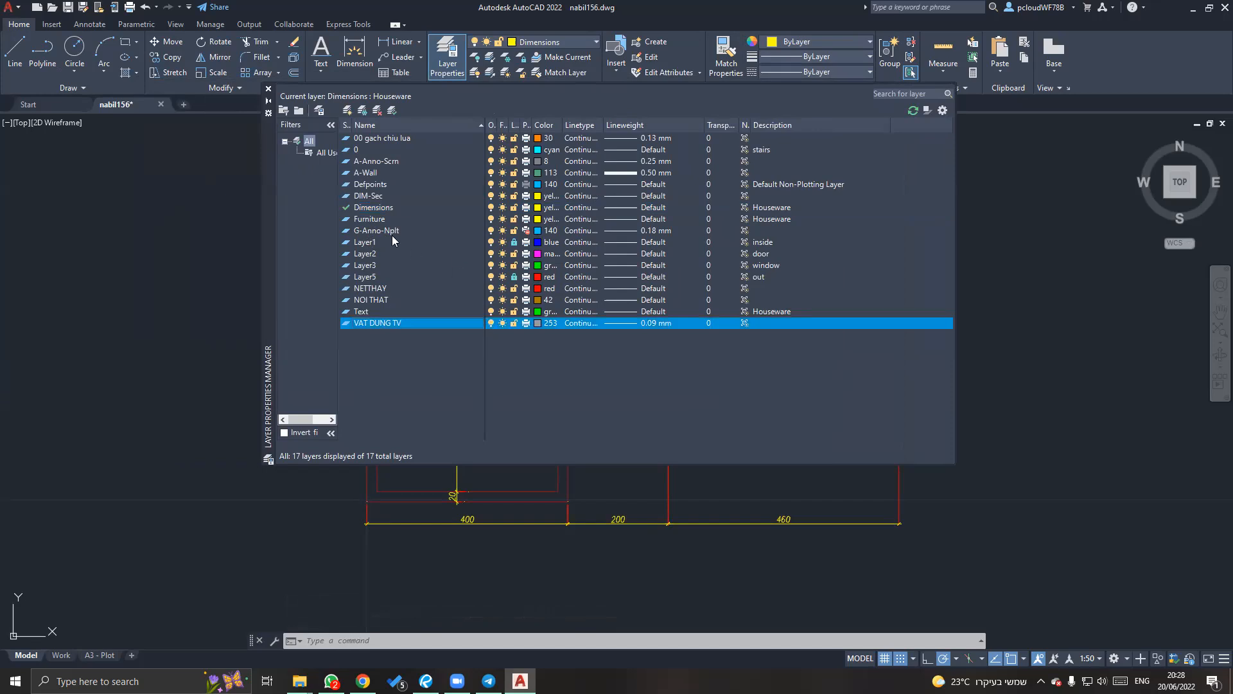
left_click(347, 115)
type("Hidden")
key("Return")
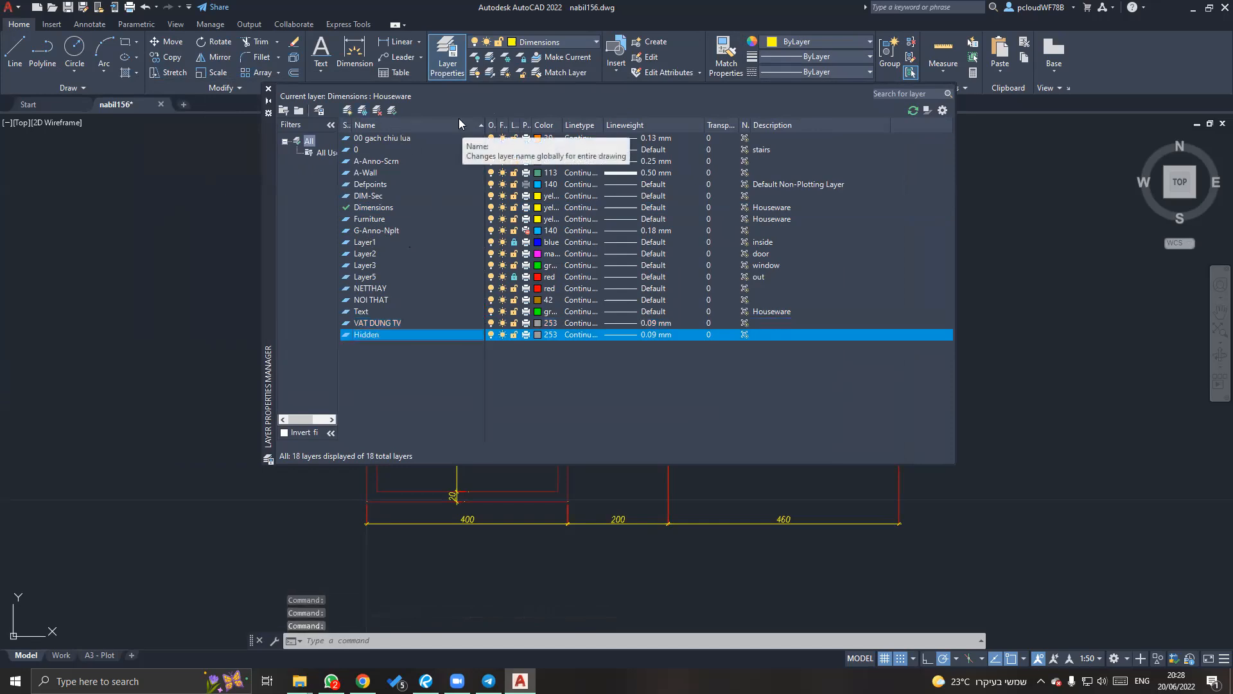
left_click(622, 336)
key("Escape")
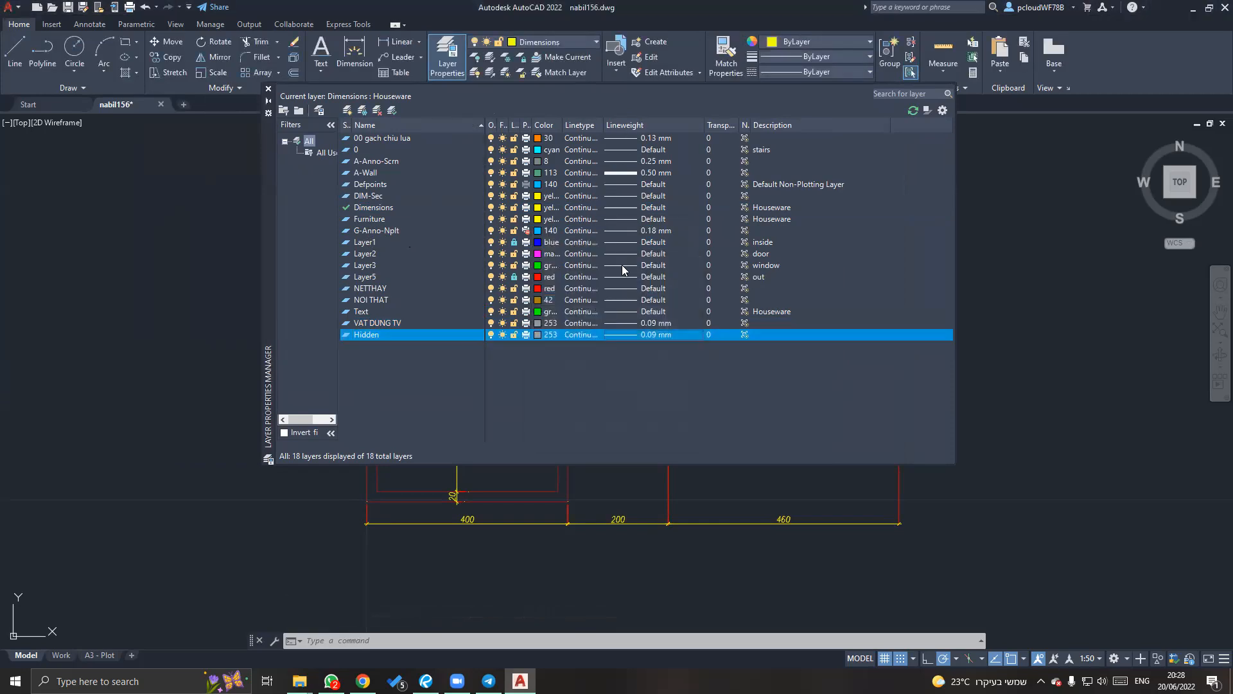
left_click(621, 335)
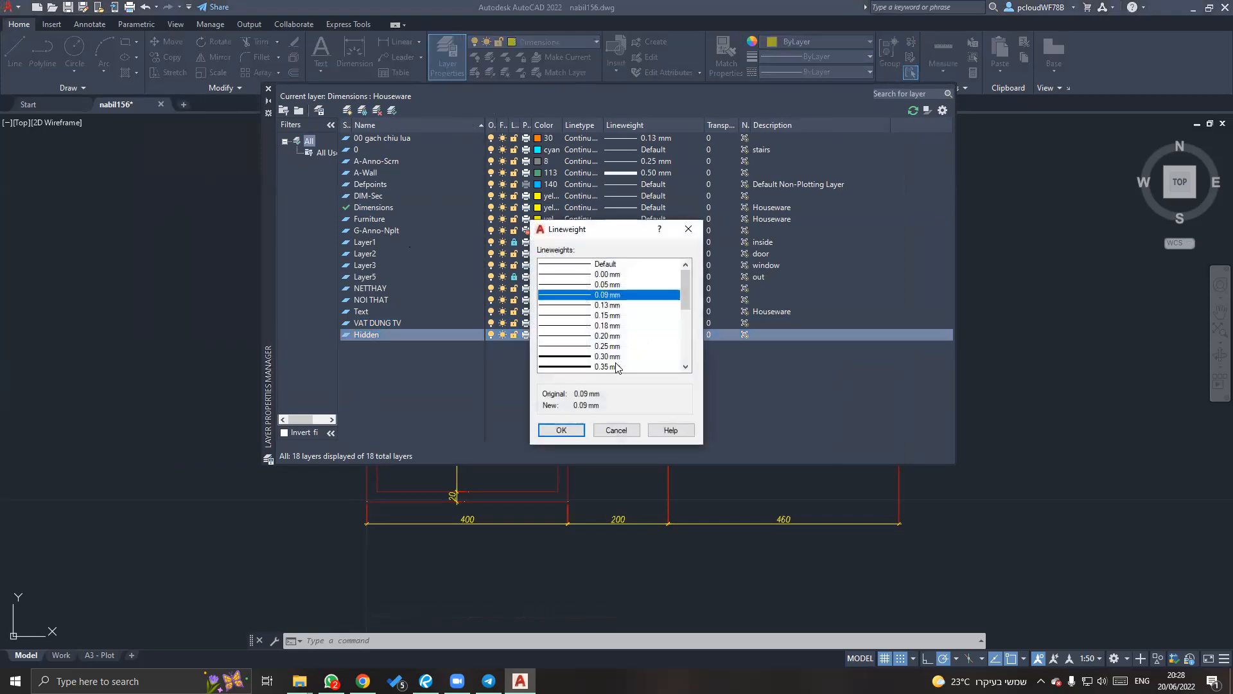
key("Escape")
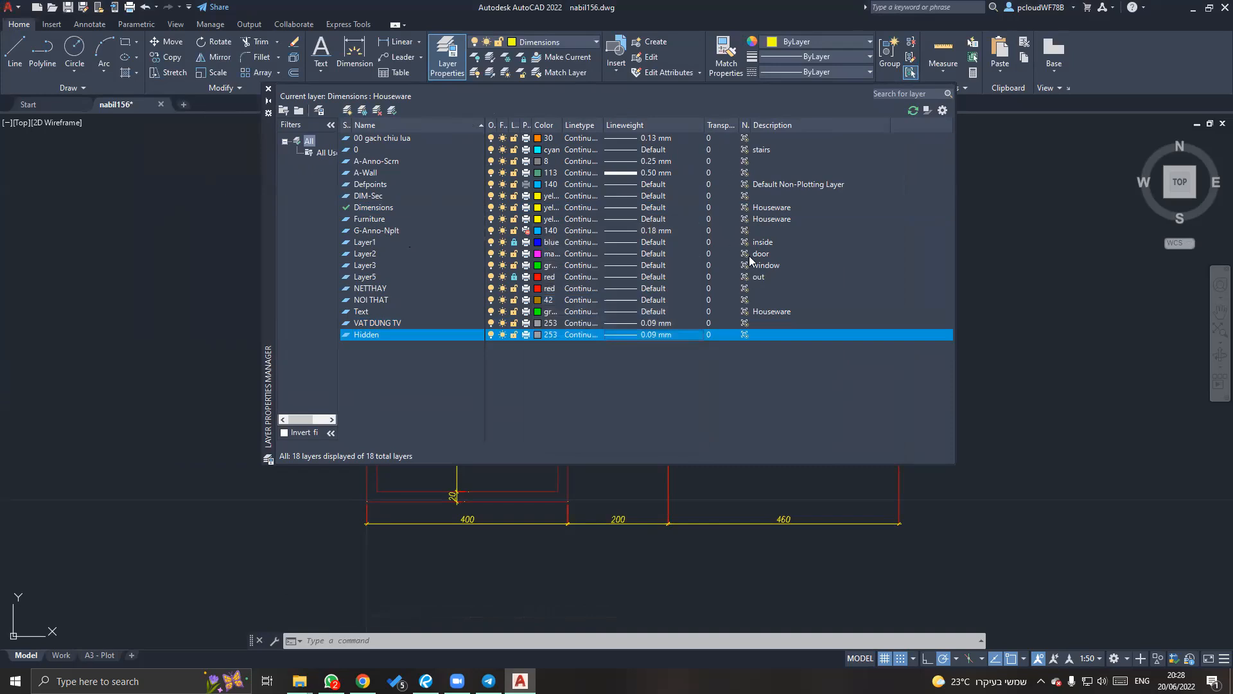
Give the Hidden layer the HIDDEN2 linetype and a cyan colour, and close the layer manager.
double_click(602, 119)
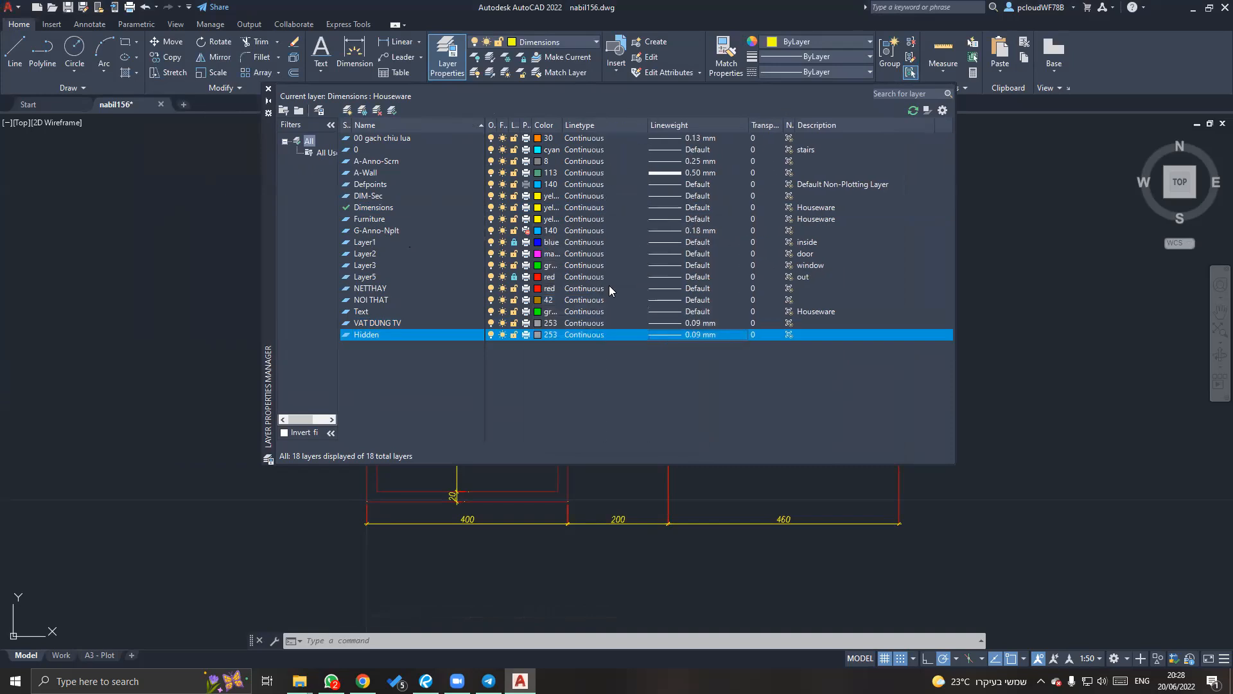
left_click(594, 336)
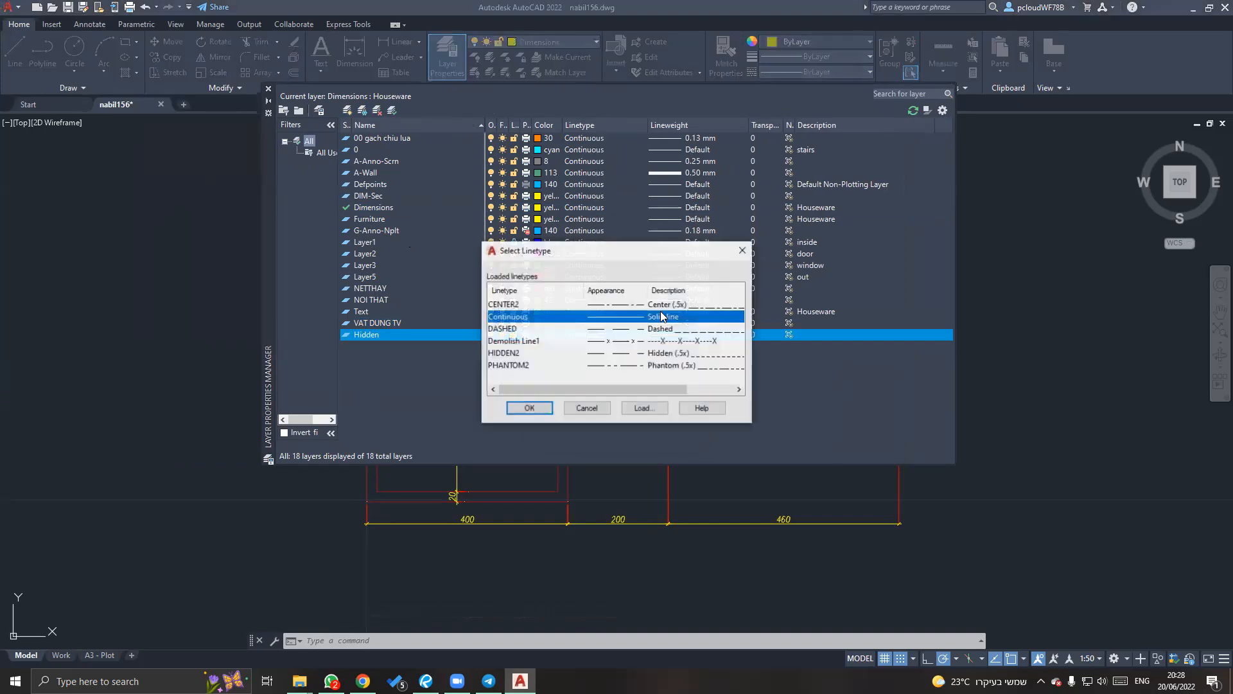
left_click(552, 355)
left_click(526, 408)
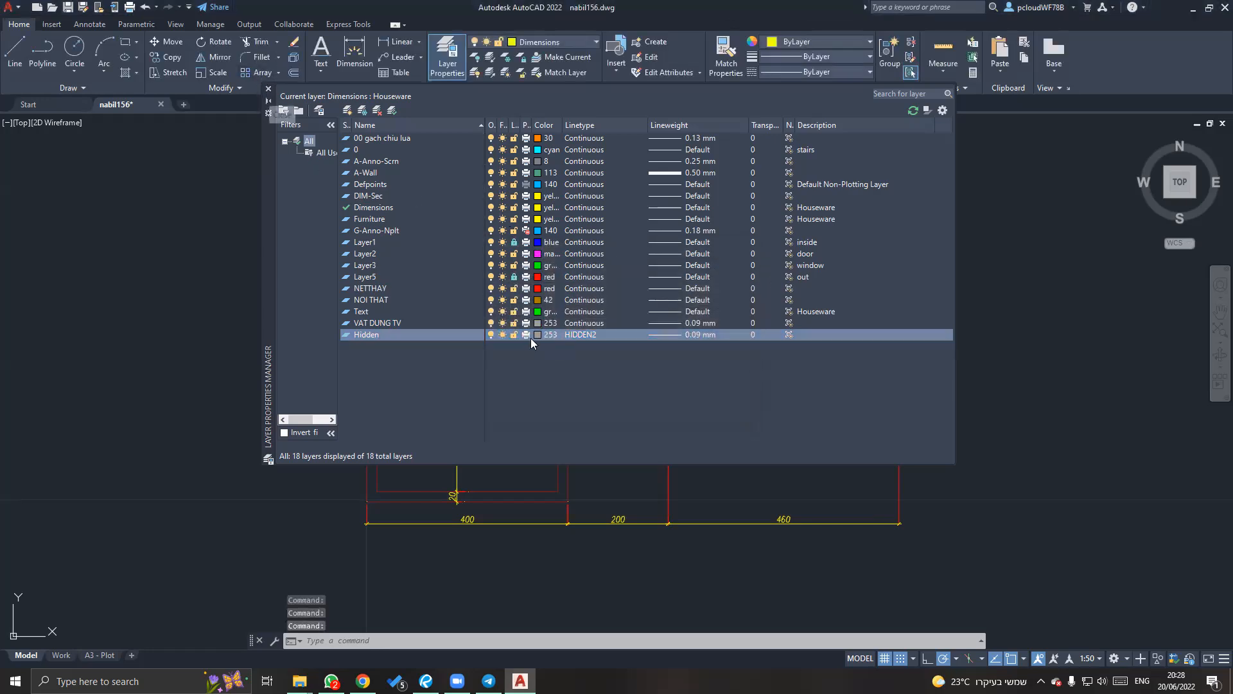
left_click(547, 335)
left_click(551, 368)
left_click(600, 441)
left_click(269, 89)
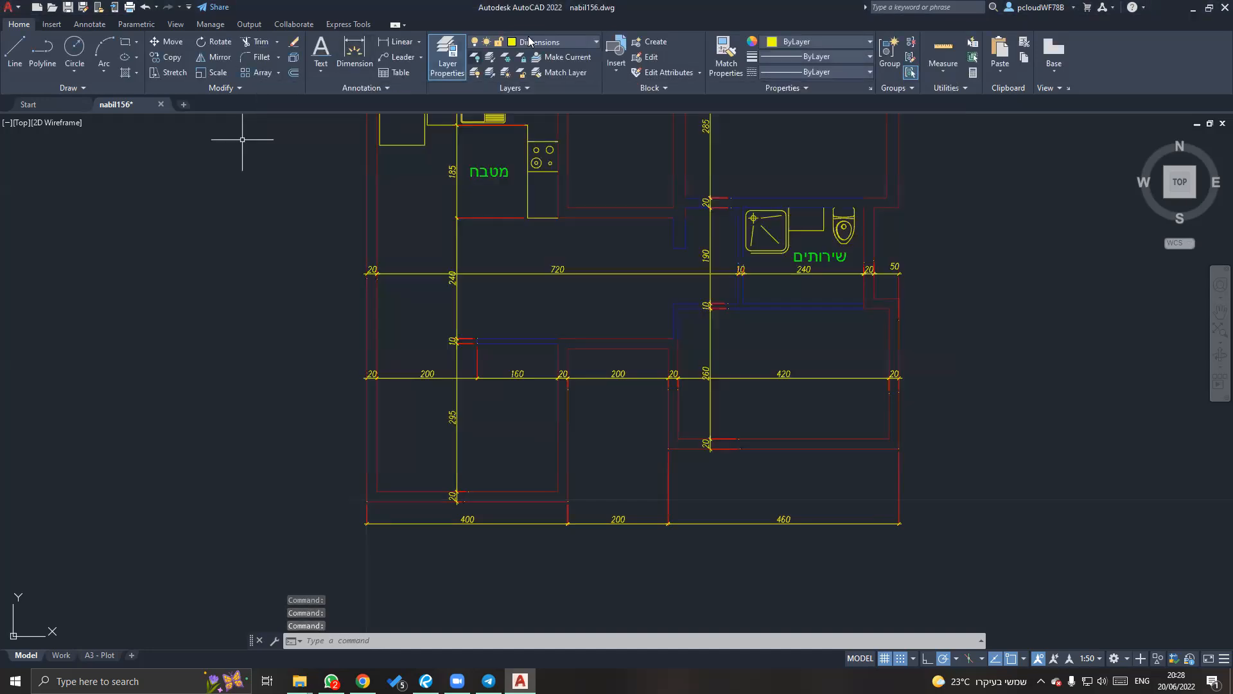
Make Hidden the current layer and draw a slanted test line in the empty area west of the floor plan.
left_click(541, 42)
left_click(543, 198)
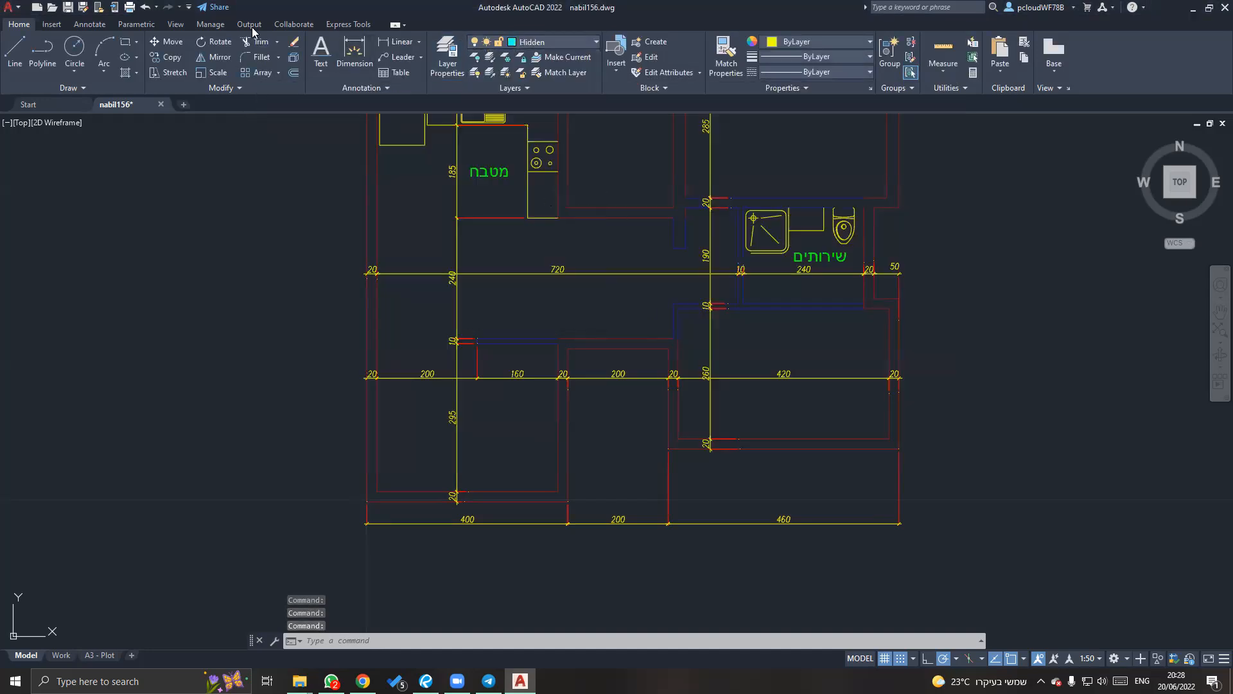
left_click(12, 62)
left_click(255, 315)
left_click(326, 482)
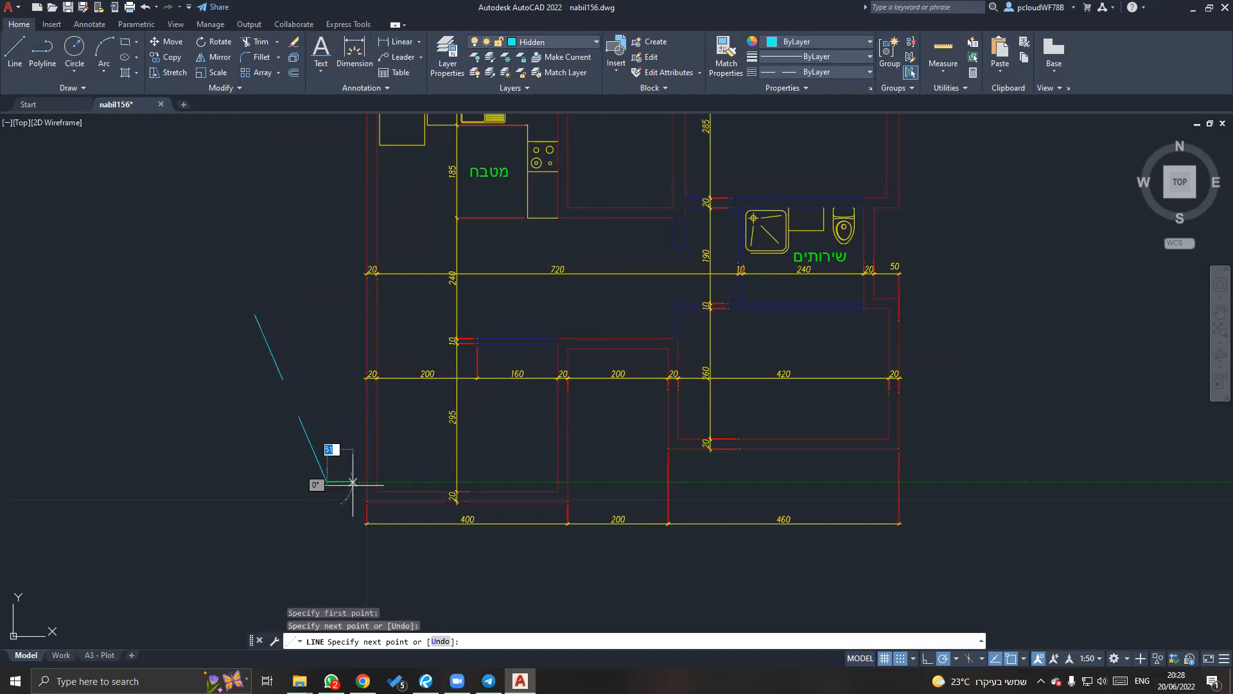
key("Escape")
Stretch the test line's lower endpoint across the lower-left room into the recess between the two lower rooms.
middle_click_drag(314, 482, 359, 462)
key("Escape")
left_click(377, 388)
key("Escape")
left_click(363, 456)
left_click(372, 456)
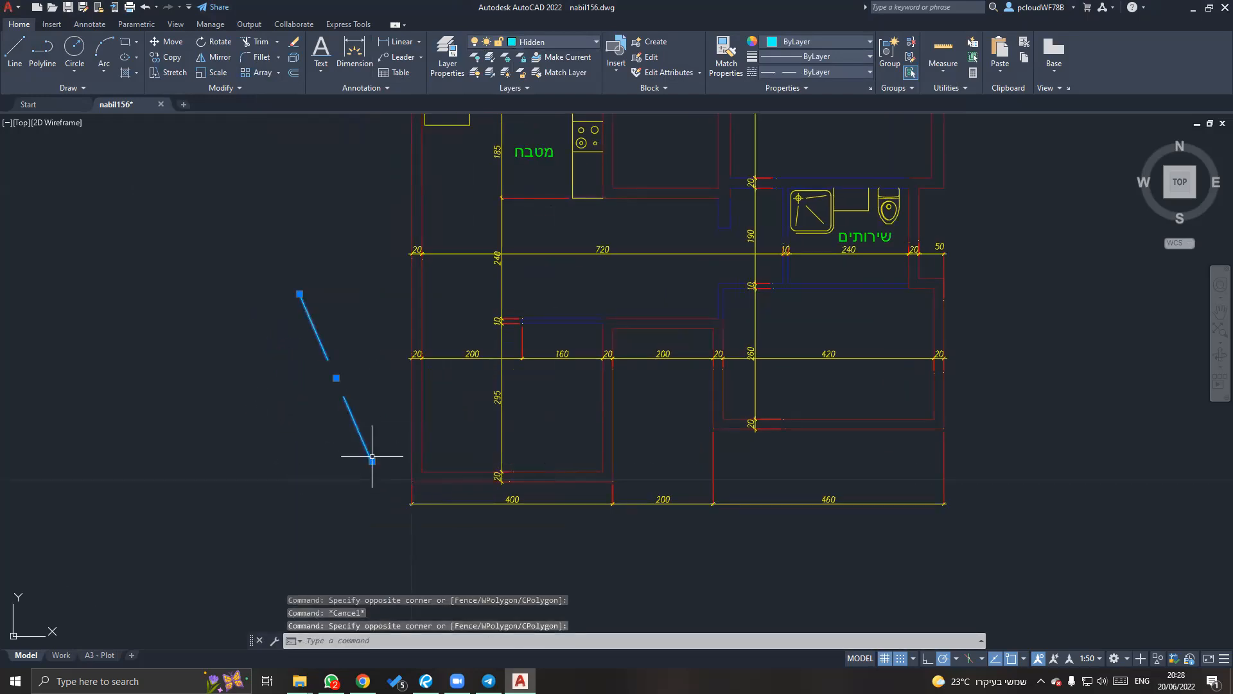
left_click(372, 462)
left_click(682, 440)
key("Escape")
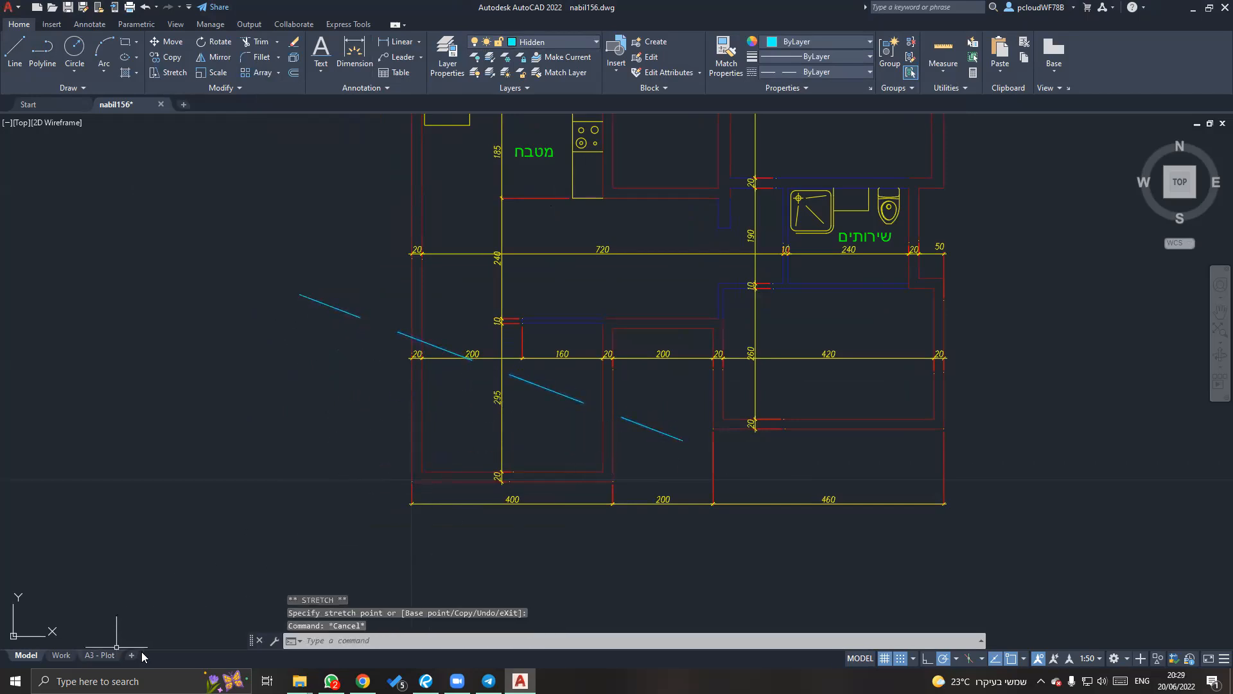
Switch to the A3 - Plot layout, activate the floor plan viewport and lock its view.
left_click(100, 655)
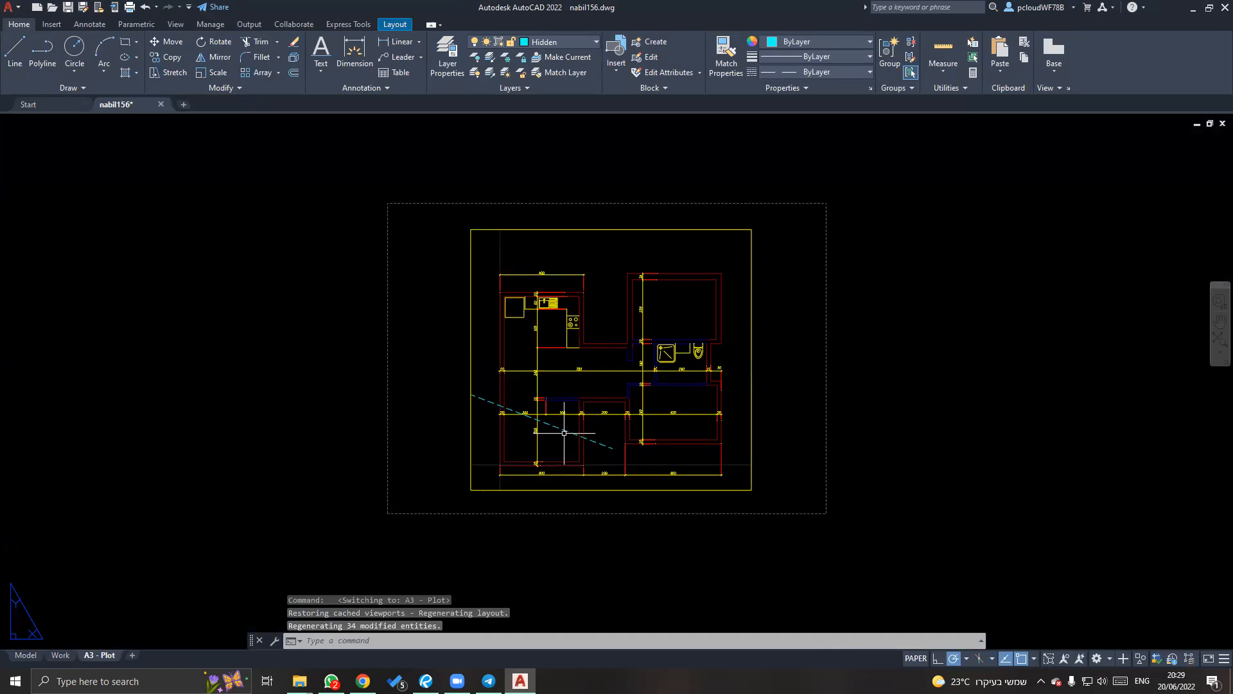
middle_click_drag(286, 607, 297, 537)
double_click(612, 364)
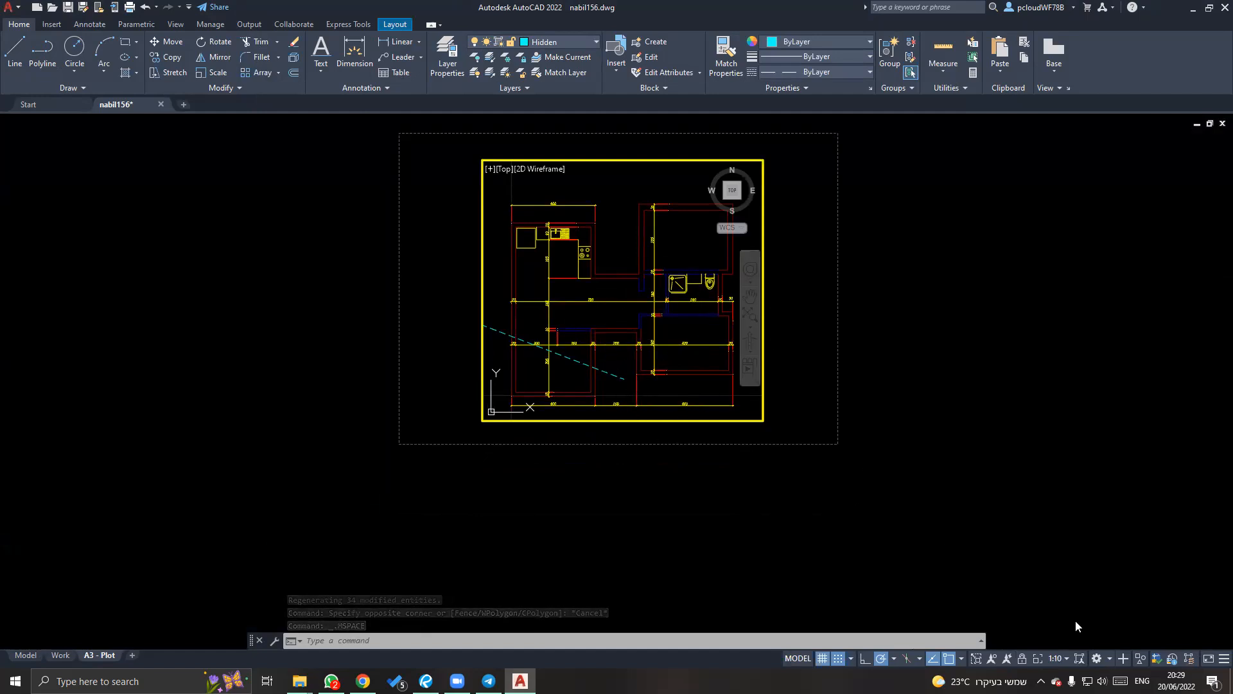
left_click(1022, 661)
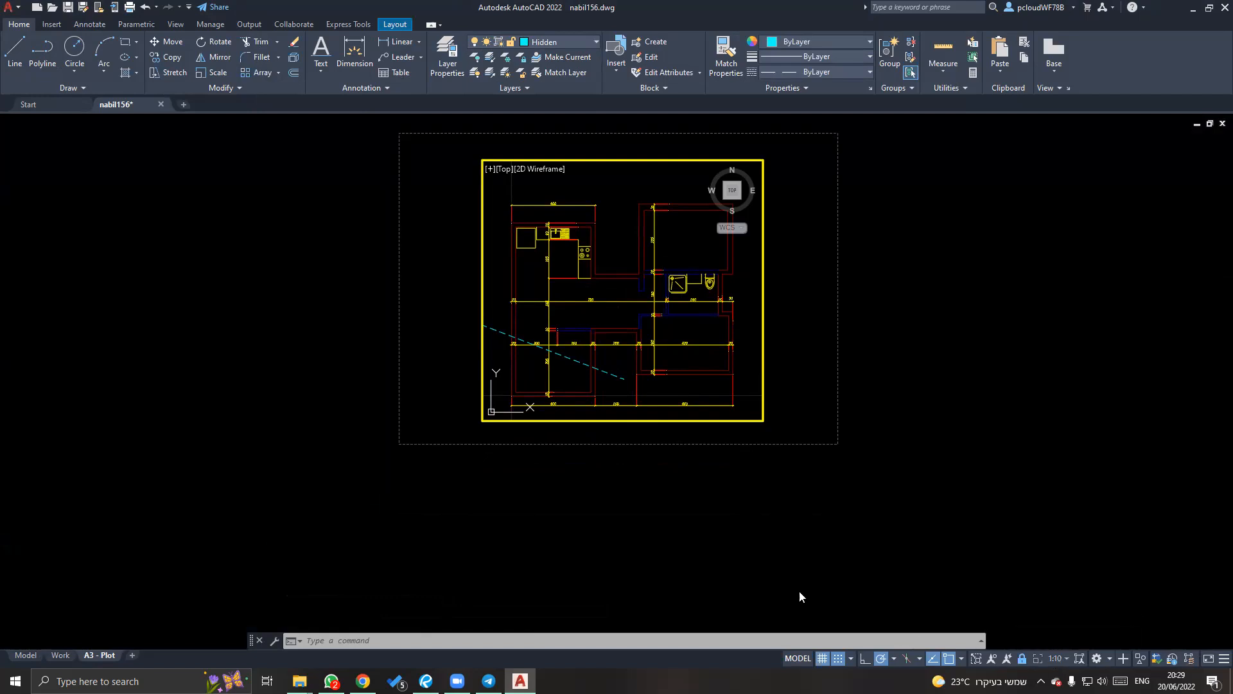
Zoom in and out repeatedly to examine how the locked viewport behaves on the sheet.
scroll(661, 360, "down", 8)
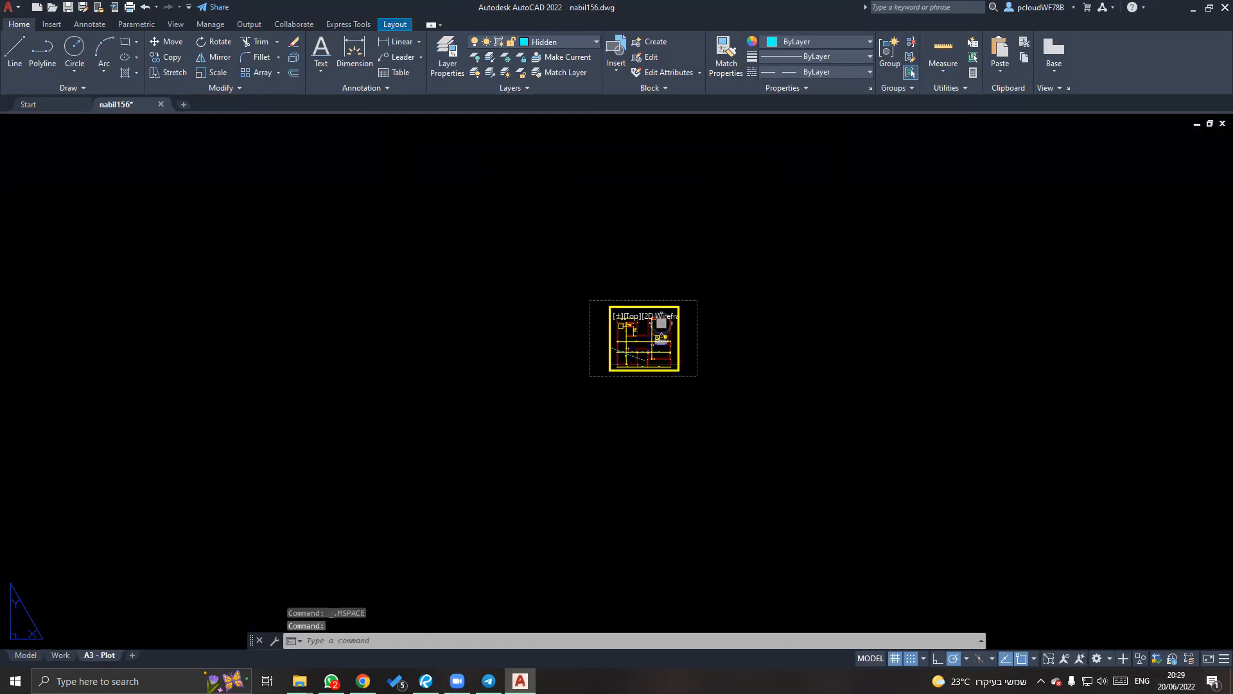
scroll(661, 360, "up", 10)
scroll(651, 321, "down", 5)
scroll(651, 321, "up", 8)
scroll(652, 322, "down", 8)
scroll(651, 346, "up", 6)
scroll(651, 347, "down", 4)
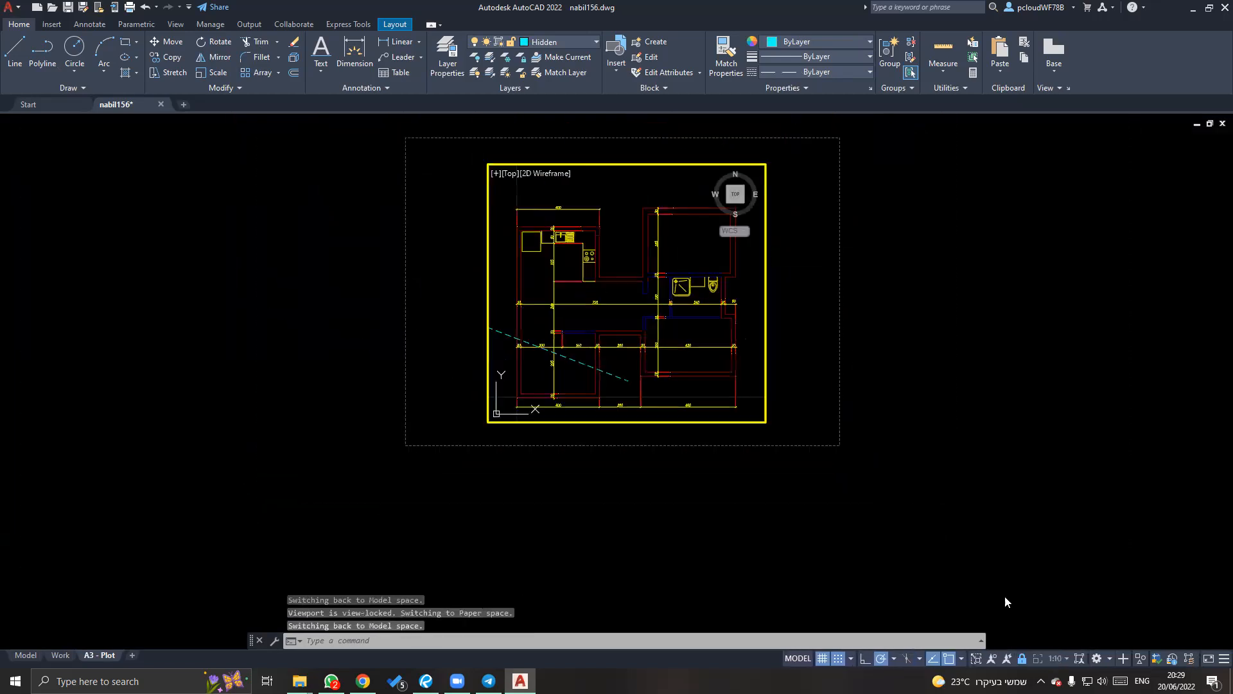
Unlock the viewport and zoom inside it to examine how the view changes without the lock.
left_click(1026, 657)
scroll(636, 321, "up", 6)
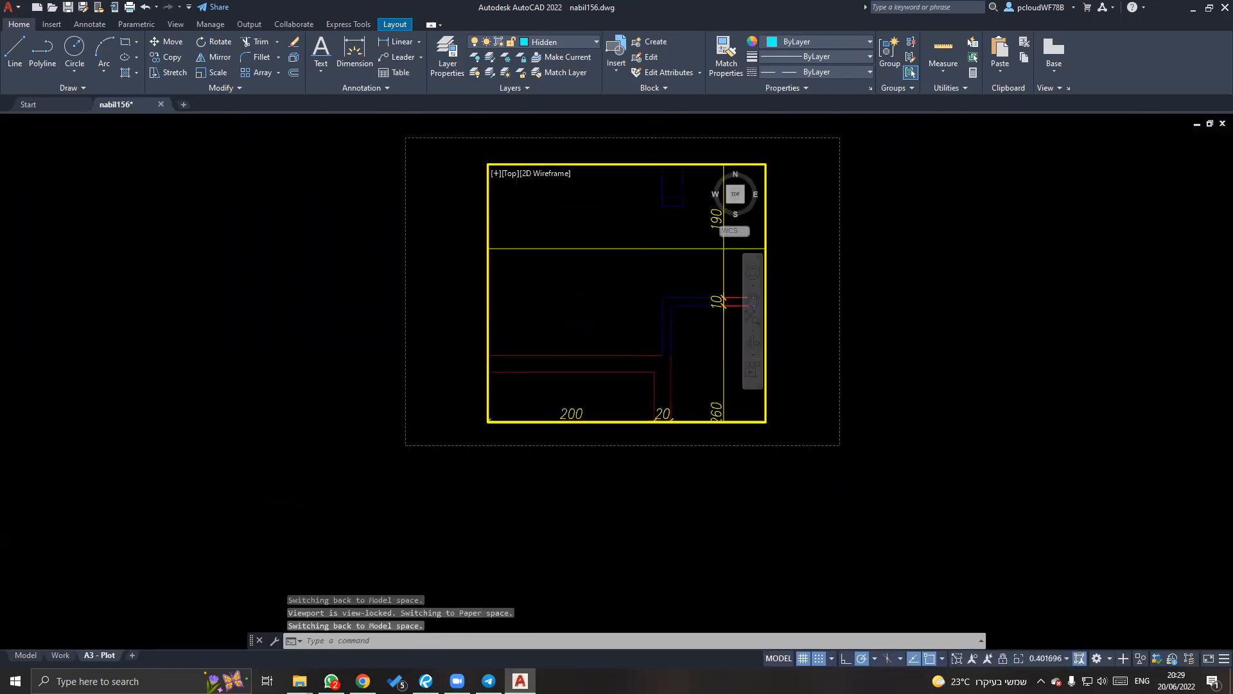
scroll(636, 321, "up", 6)
scroll(636, 322, "down", 8)
scroll(635, 321, "up", 10)
scroll(635, 321, "down", 12)
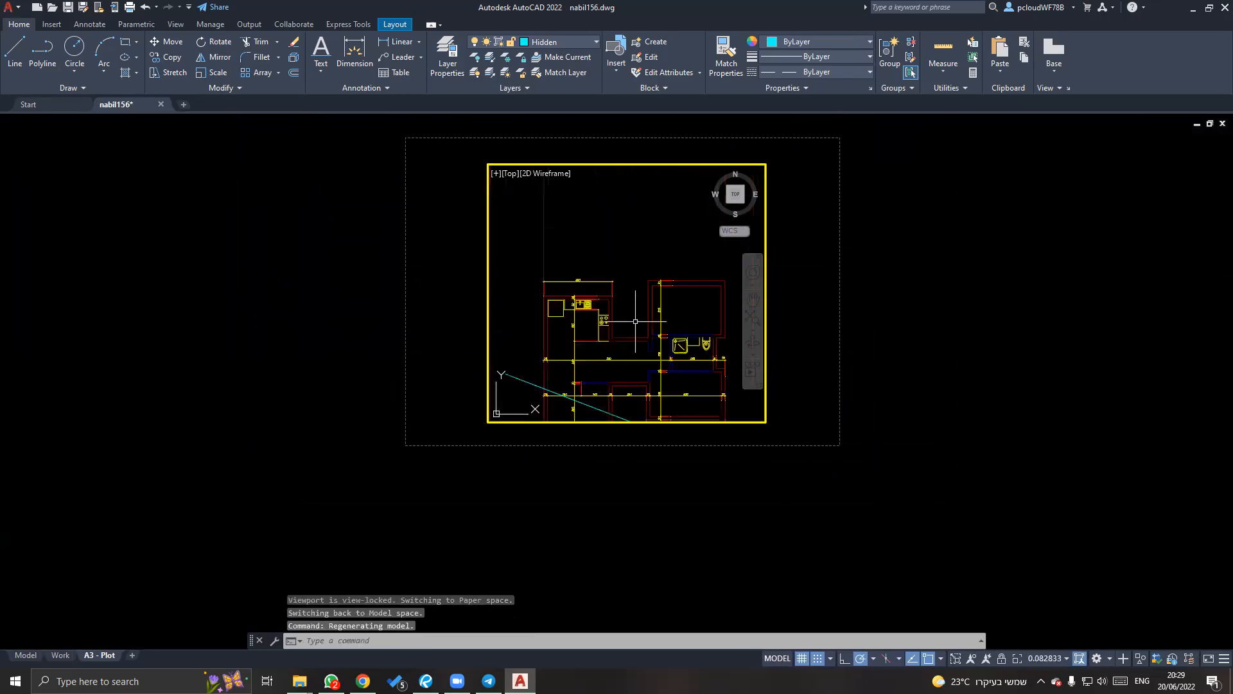
Set the viewport scale to 1:10 with the whole plan recentred, lock the view and return to paper space.
left_click(1048, 658)
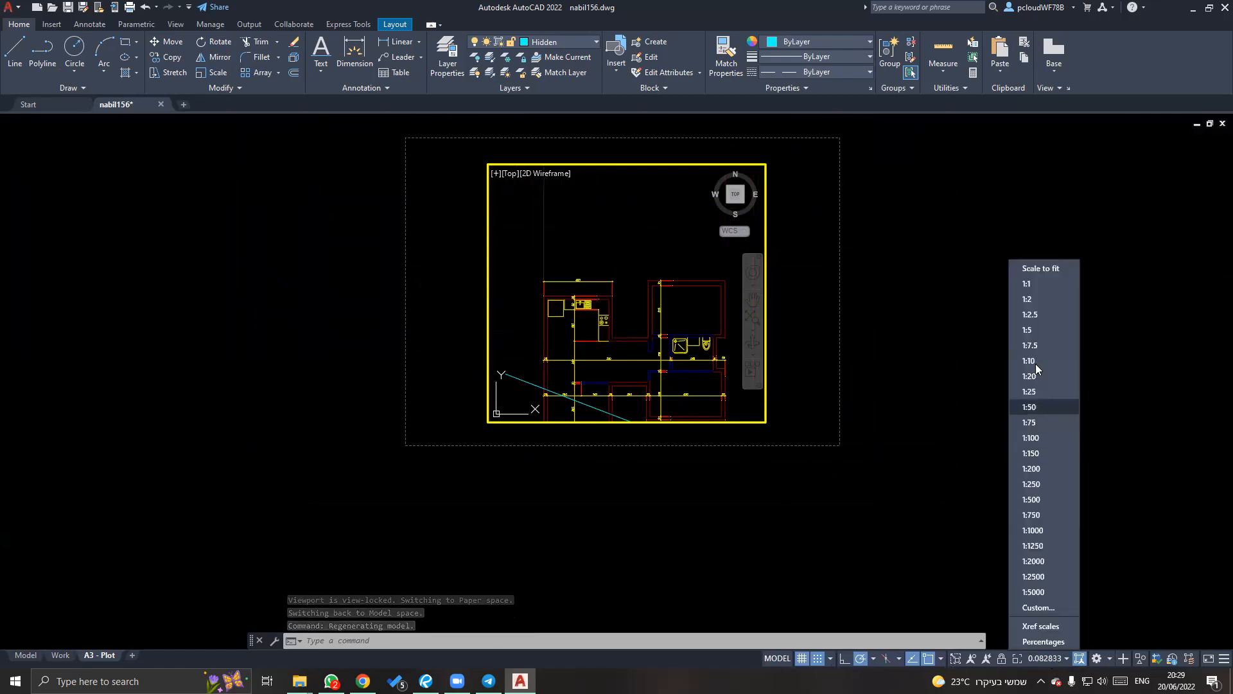
middle_click_drag(673, 371, 661, 295)
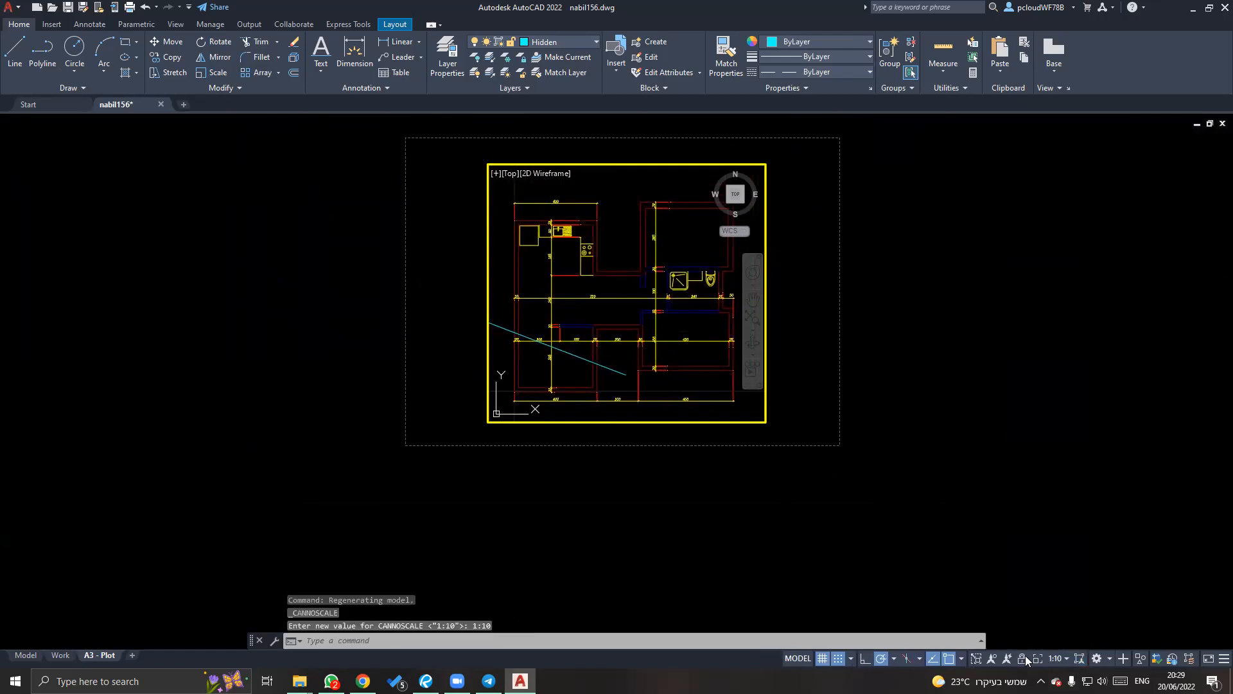
double_click(599, 460)
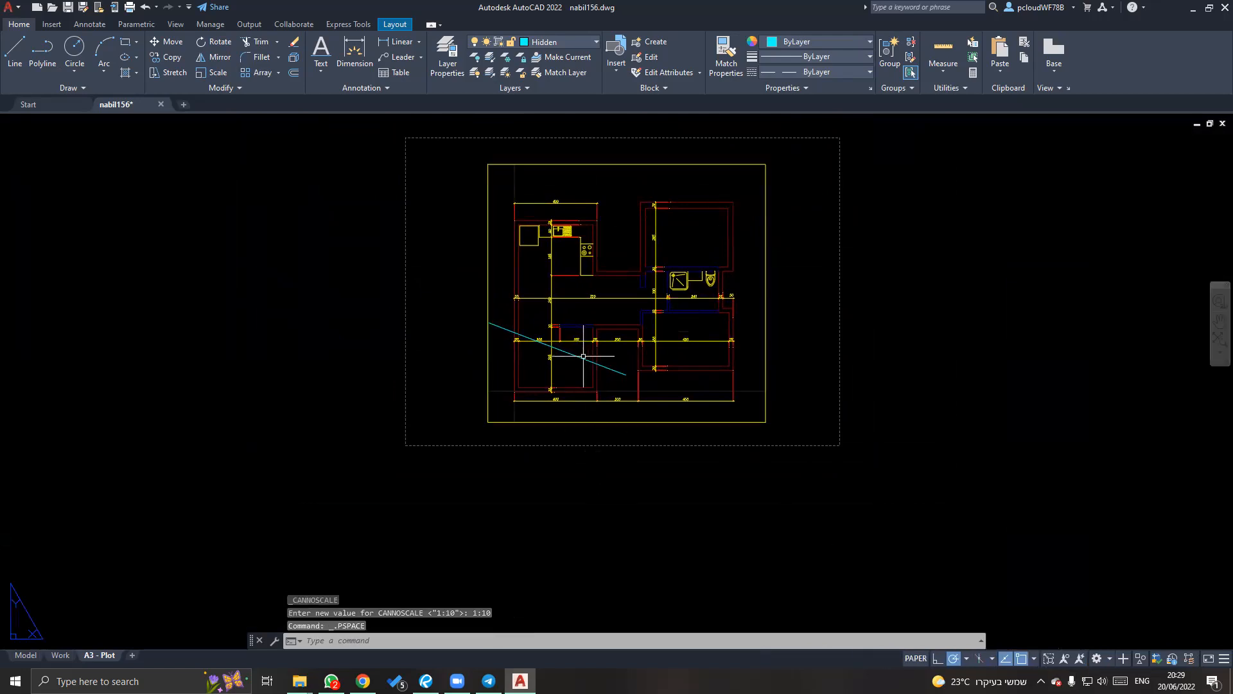
Lock the Hidden layer by picking the slanted cyan line inside the viewport.
double_click(584, 356)
left_click(584, 357)
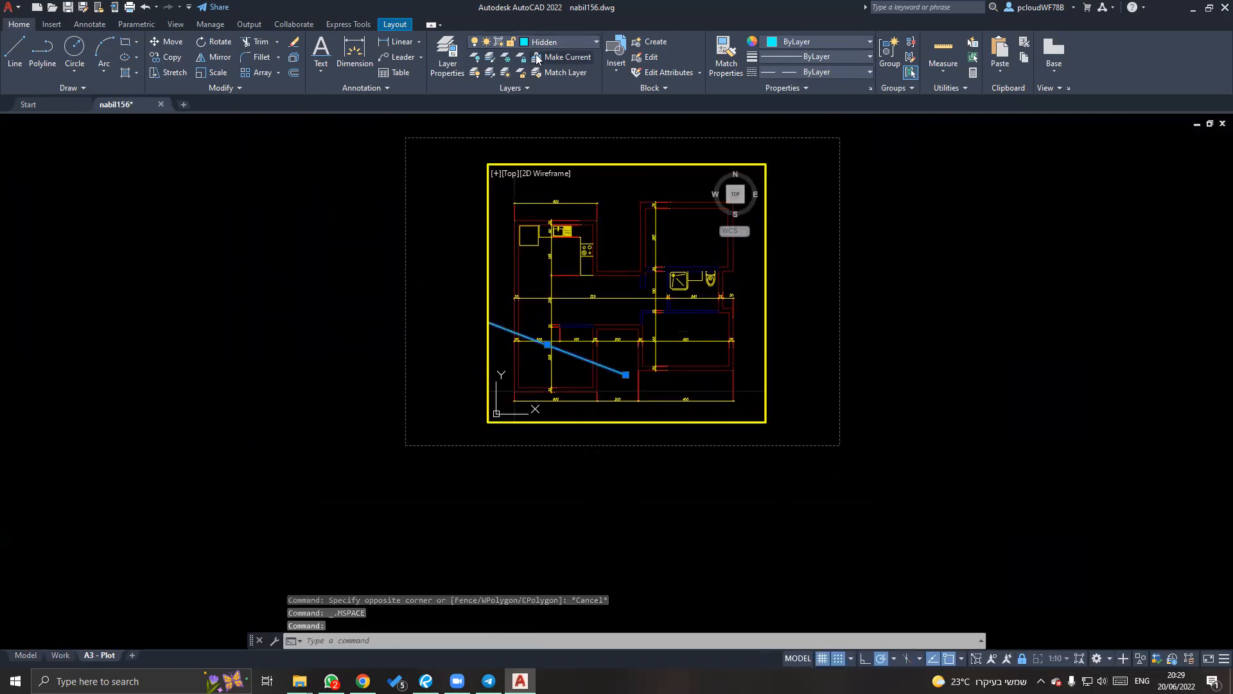
left_click(520, 59)
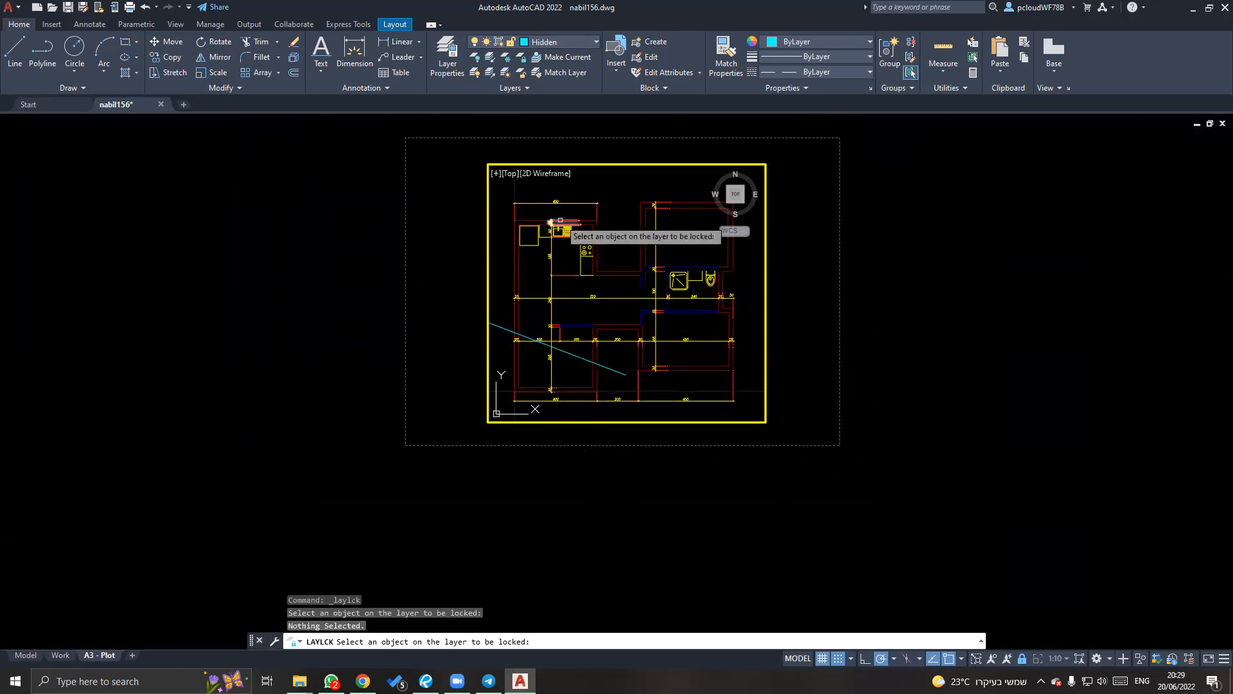
left_click(562, 351)
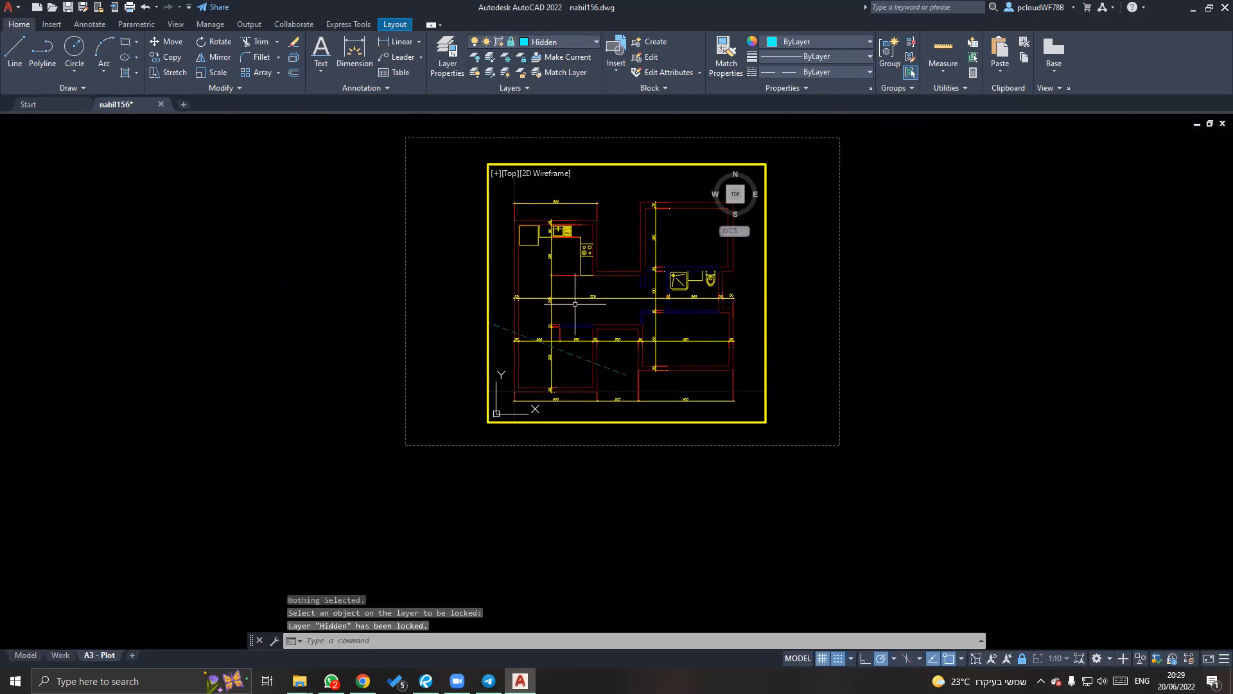
Unlock the Hidden layer by picking the slanted cyan line in the viewport, and return to paper space with nothing selected.
left_click(520, 75)
left_click(588, 359)
double_click(804, 401)
key("Escape")
left_click(585, 365)
key("Escape")
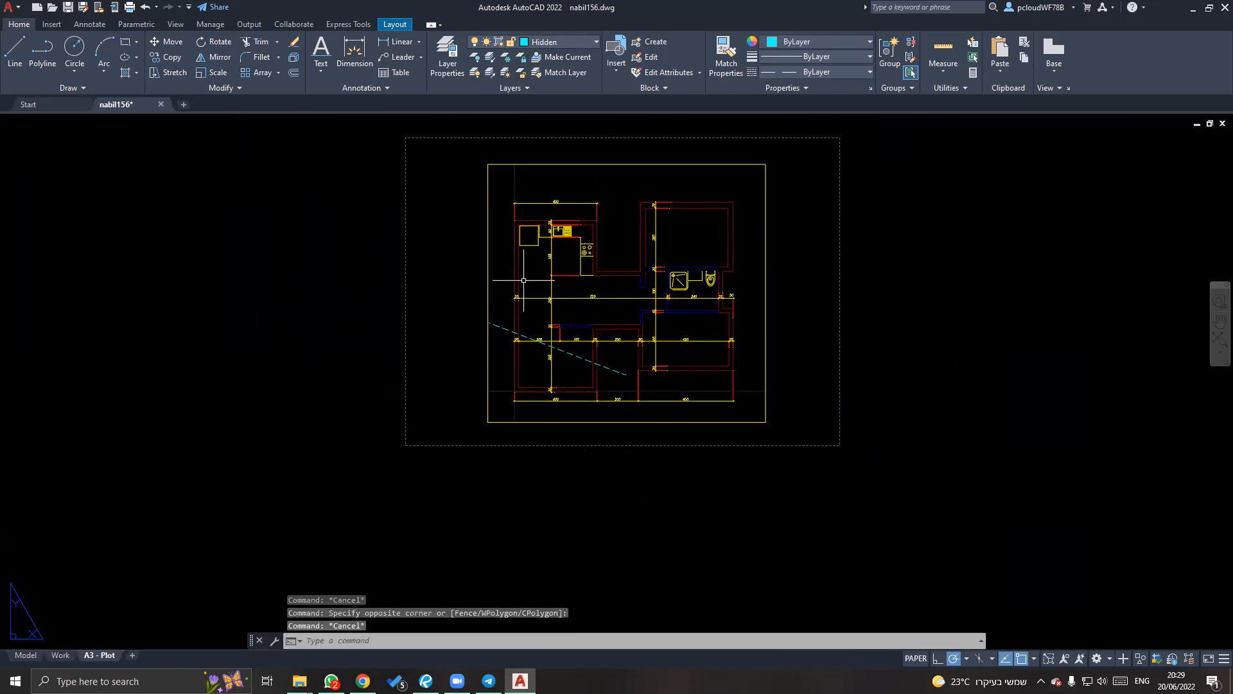
Switch to model space and set the annotation scale to 1:10.
left_click(26, 656)
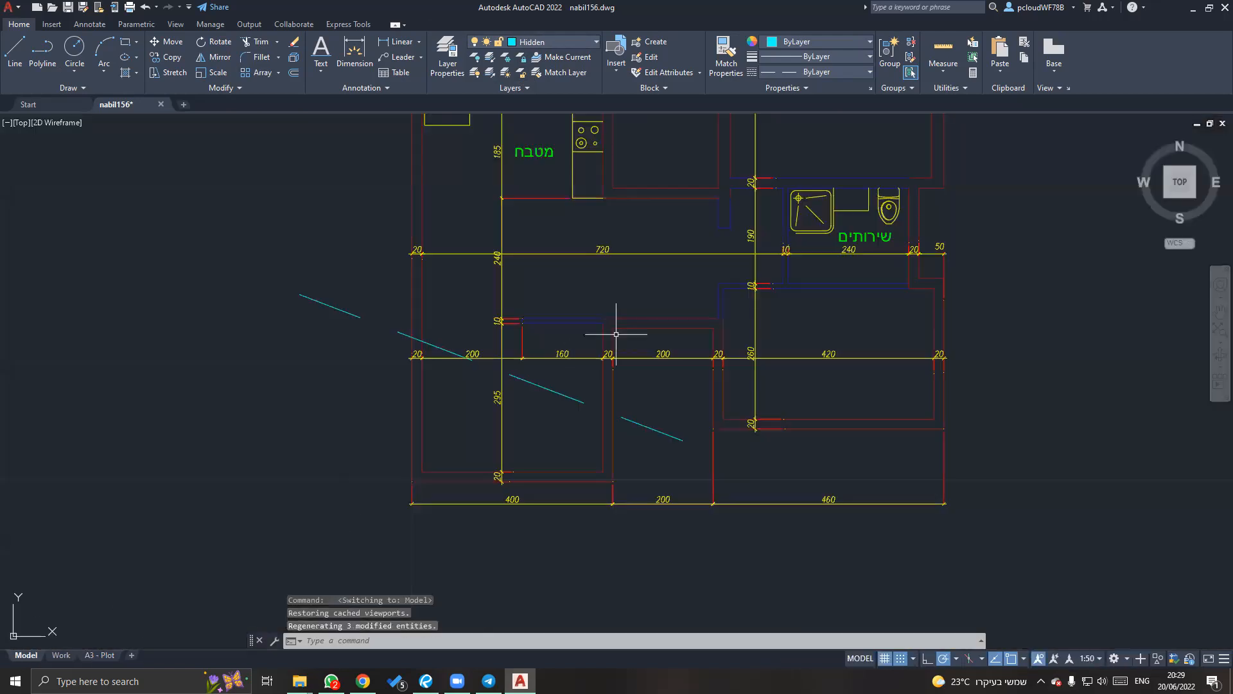
left_click(1097, 661)
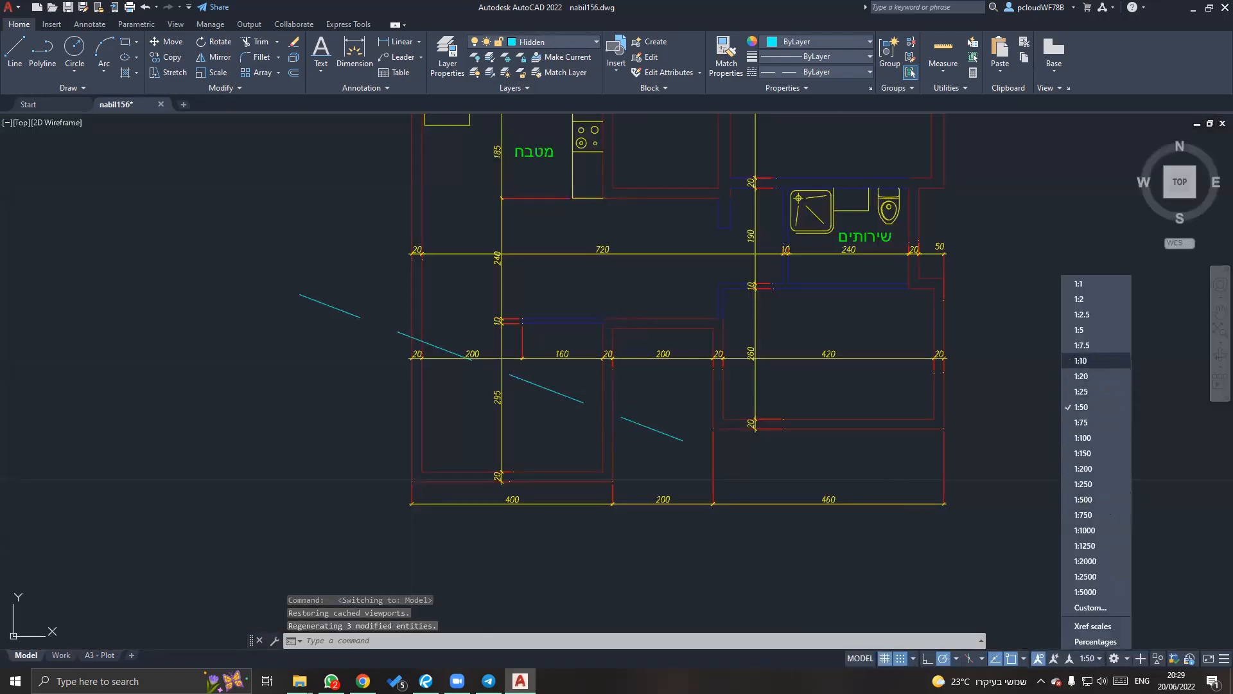
left_click(1081, 361)
Lock and unlock the Hidden layer by picking the slanted cyan line, refreshing its dash display.
left_click(521, 58)
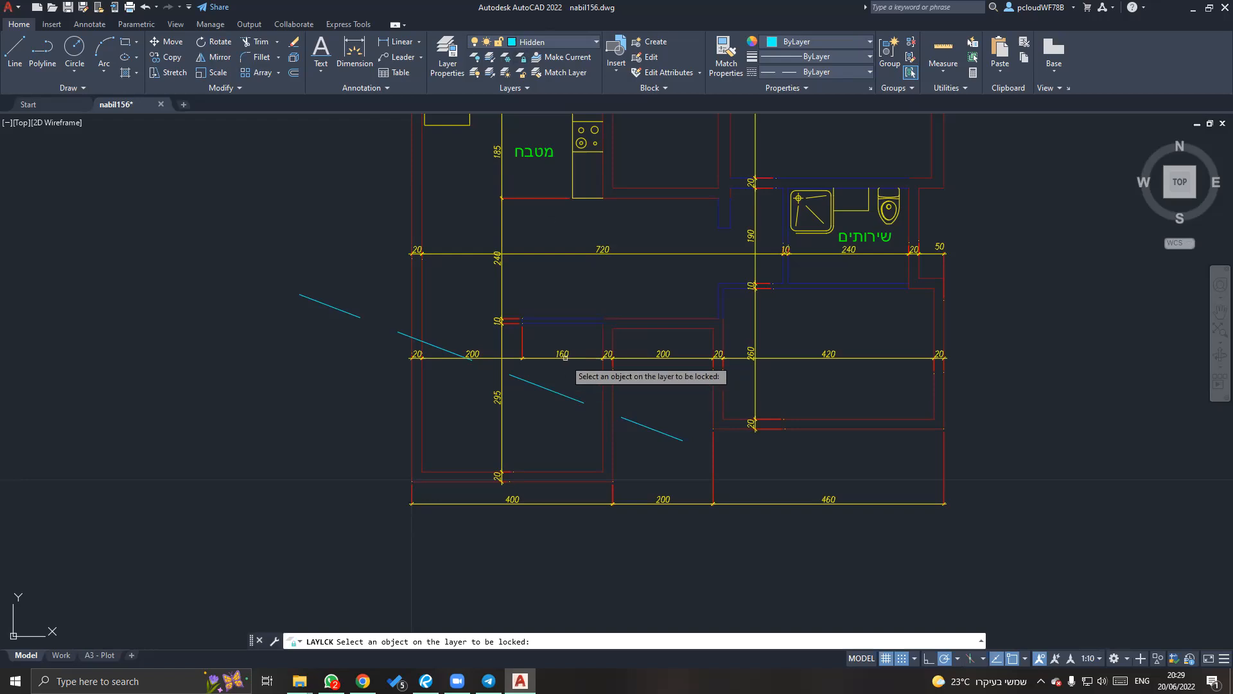
left_click(550, 390)
left_click(520, 72)
left_click(552, 392)
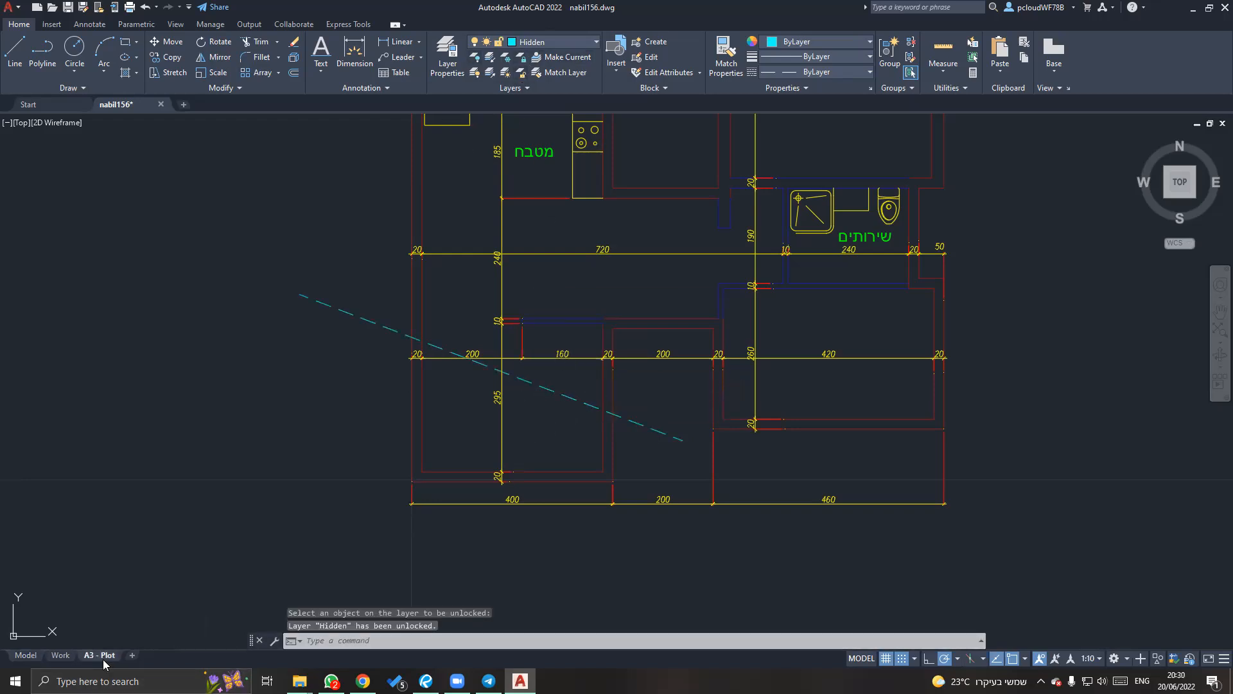
Compare how the slanted dashed line looks on the A3 - Plot layout and in model space at different zoom levels.
left_click(99, 655)
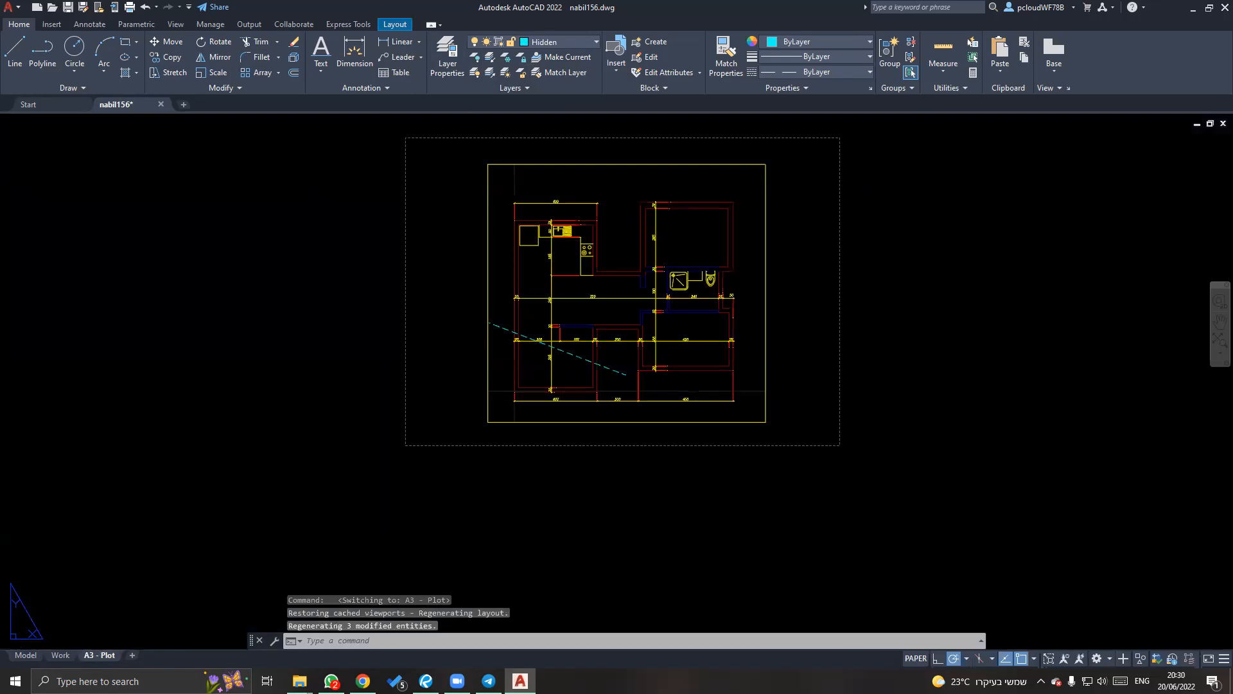
left_click(24, 659)
scroll(433, 306, "down", 8)
scroll(415, 328, "up", 10)
scroll(405, 358, "down", 6)
Select the slanted dashed line in model space with a crossing window.
left_click(382, 350)
left_click(350, 290)
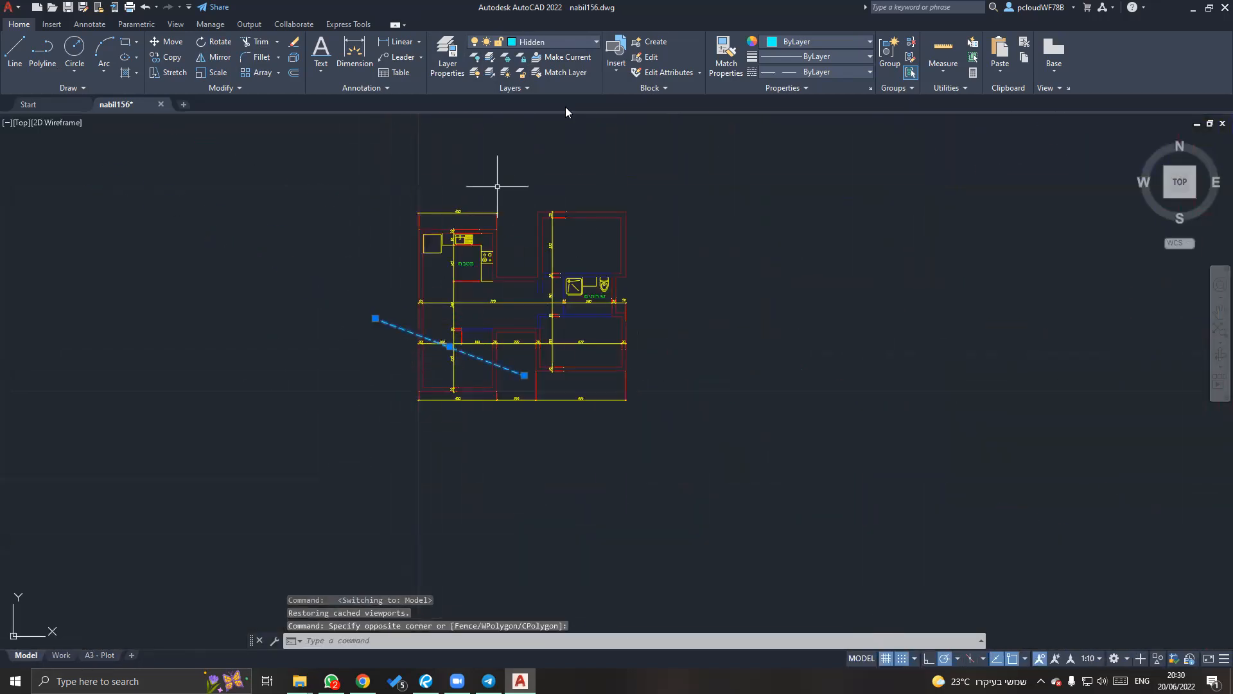